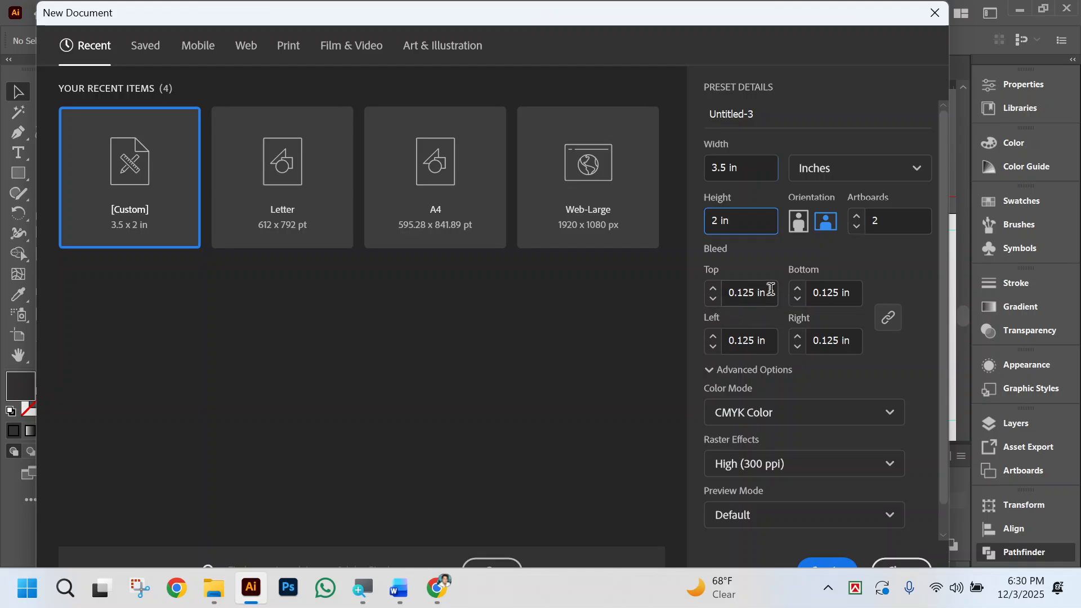
# Create the 3.5 × 2 in landscape CMYK document with two artboards and a 0.125 in bleed on all sides.
pyautogui.scroll(-1, 905, 519)
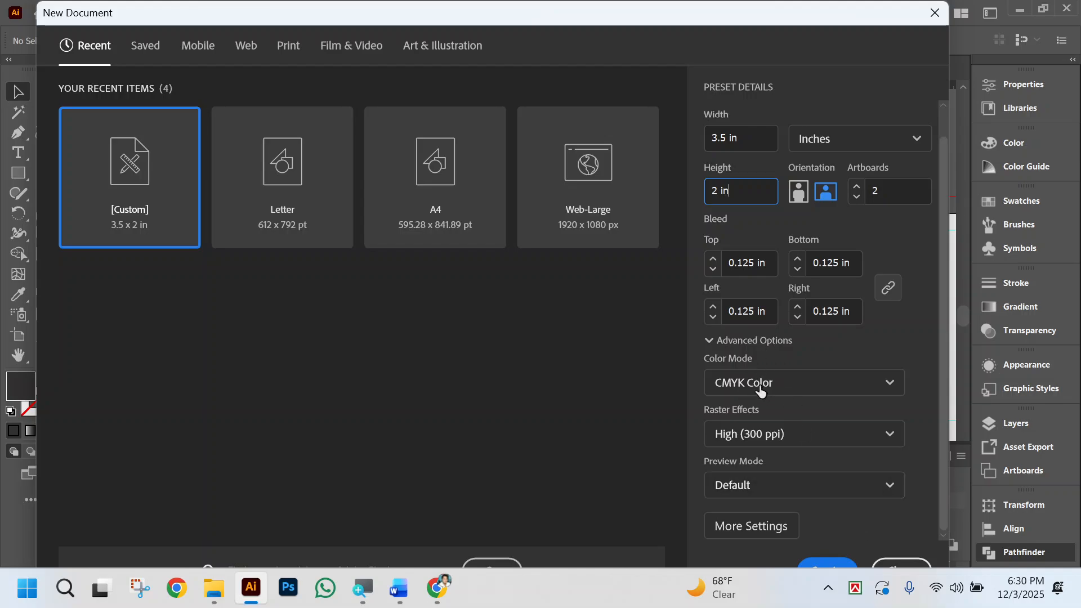
pyautogui.click(835, 563)
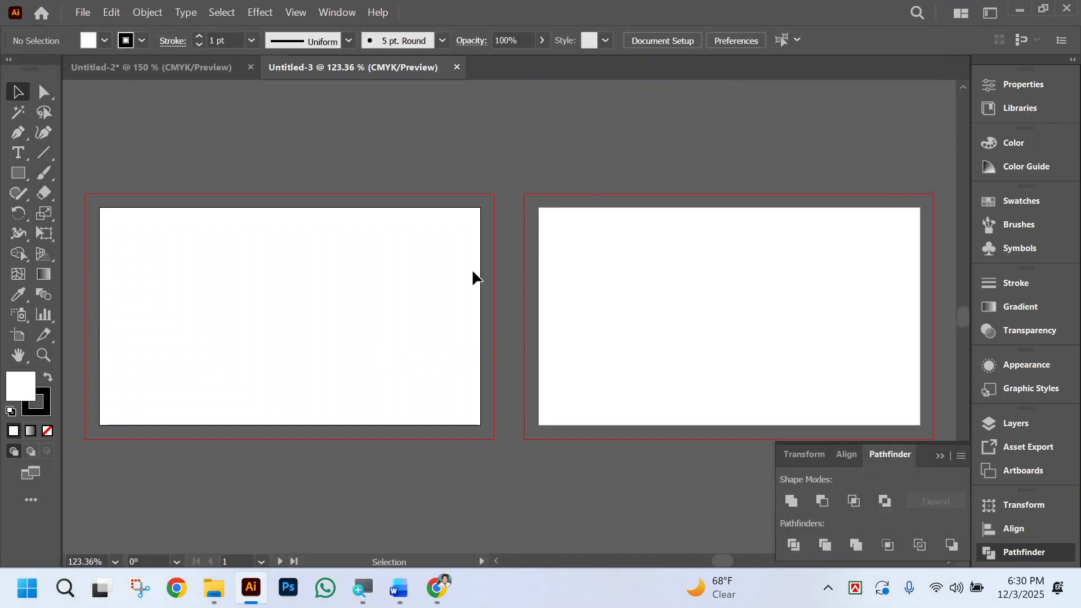
# Draw a rectangle 3.5 in wide and 2 in high on the first artboard.
pyautogui.click(18, 173)
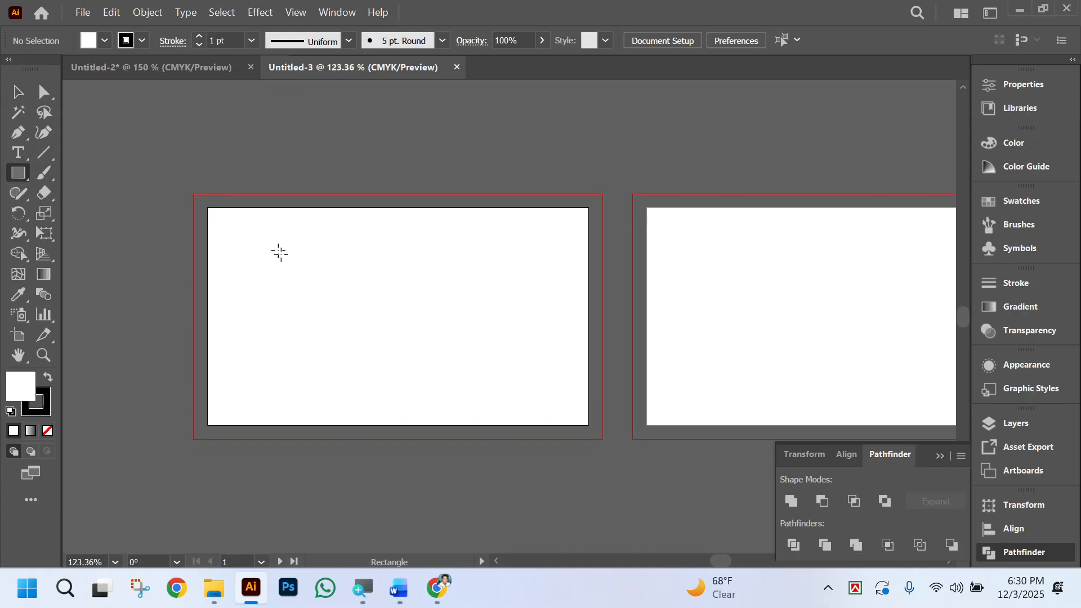
pyautogui.click(505, 333)
pyautogui.write('3.5')
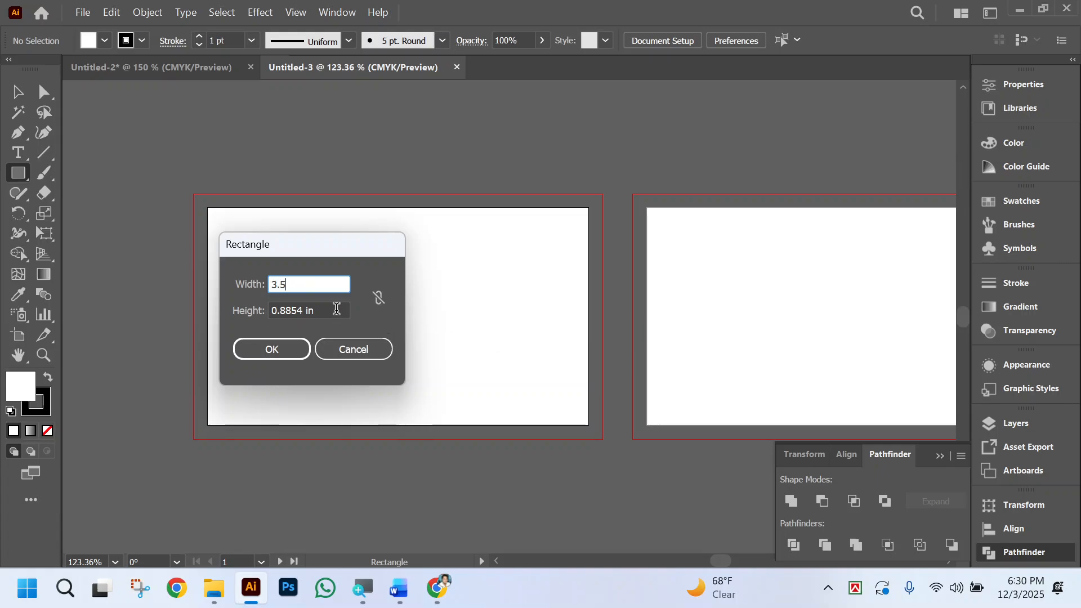
pyautogui.press('Tab')
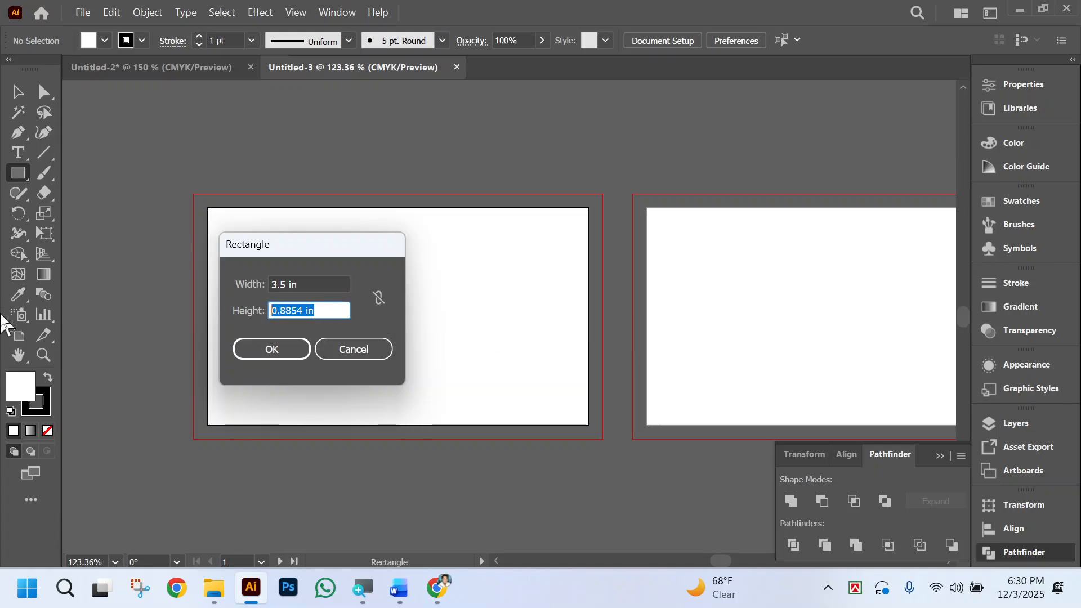
pyautogui.write('2')
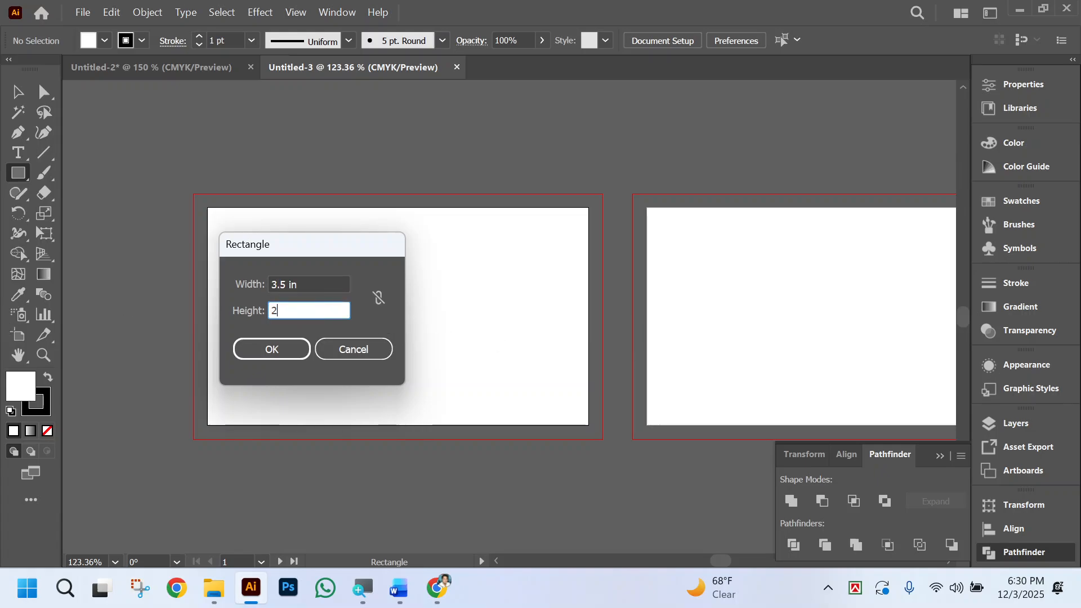
pyautogui.click(308, 283)
pyautogui.click(273, 353)
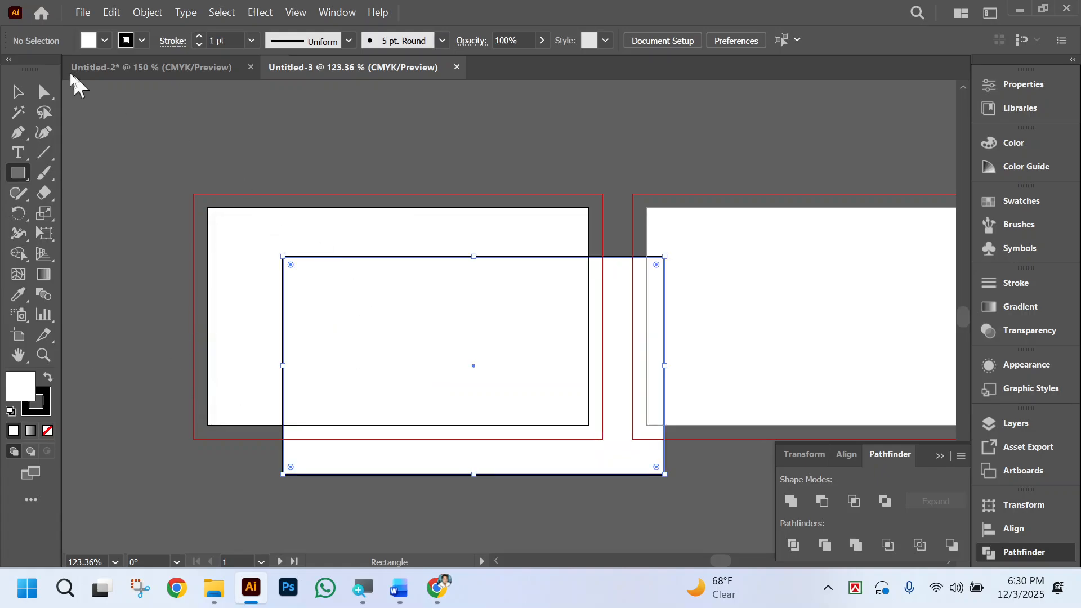
# Align the rectangle to the top edge and horizontal center of the first artboard.
pyautogui.click(12, 96)
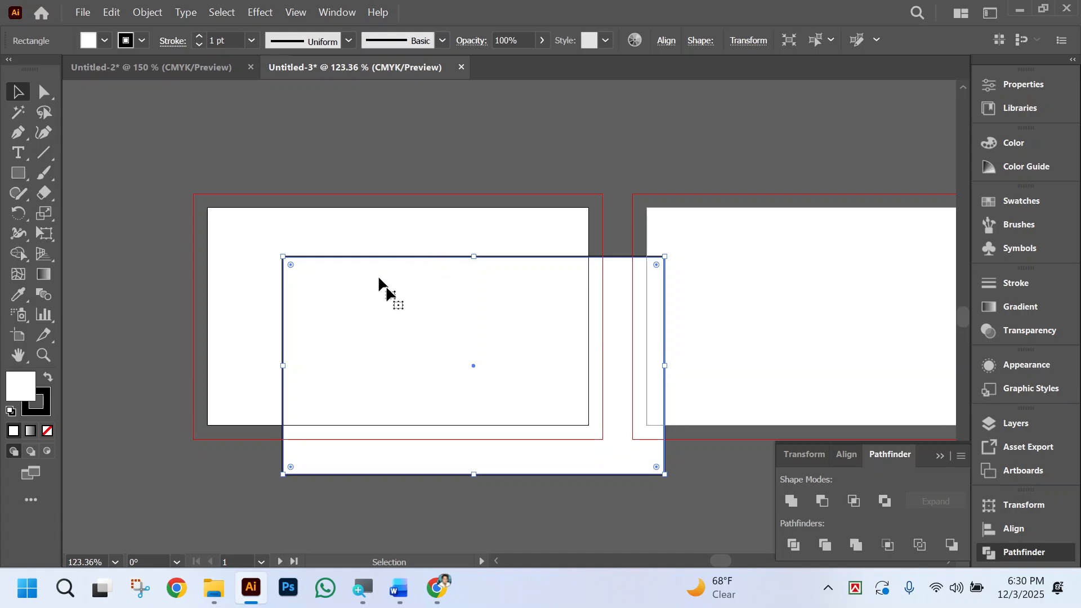
pyautogui.click(667, 41)
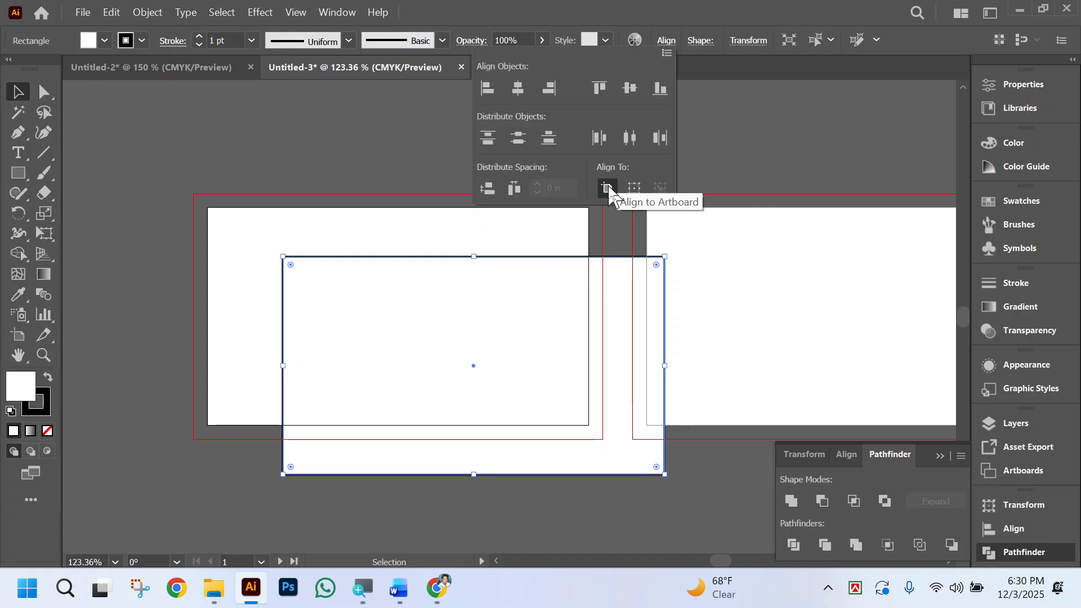
pyautogui.click(599, 88)
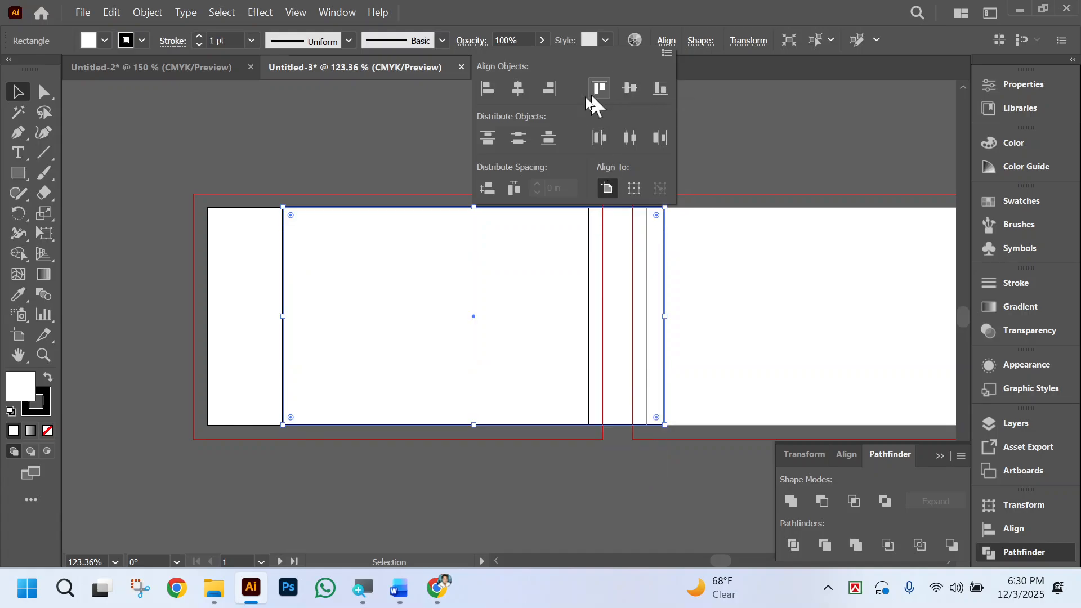
pyautogui.click(518, 89)
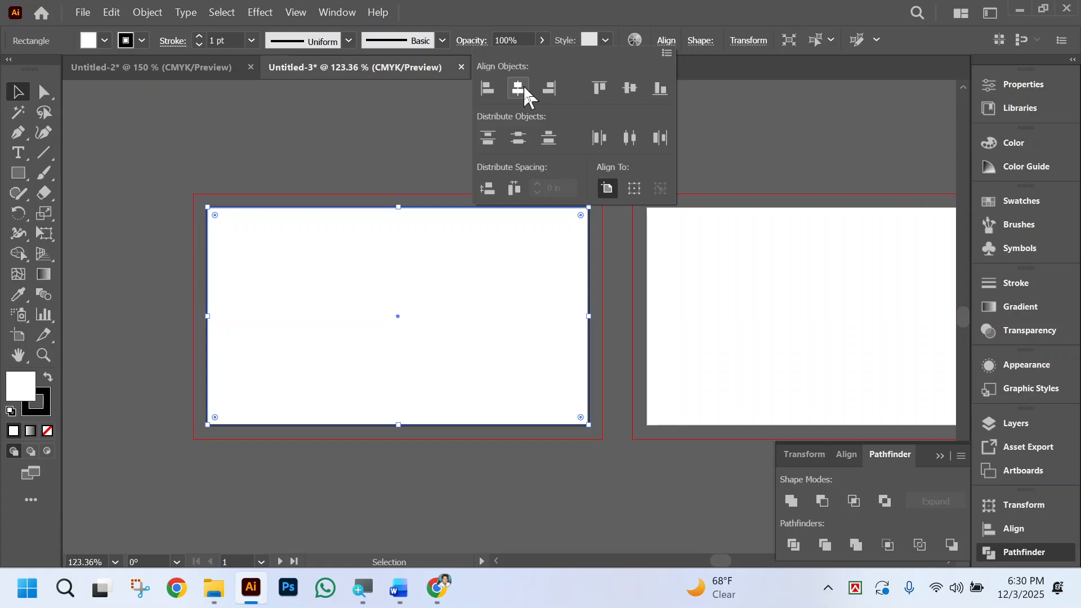
# Remove both the fill and the stroke from the rectangle.
pyautogui.click(25, 388)
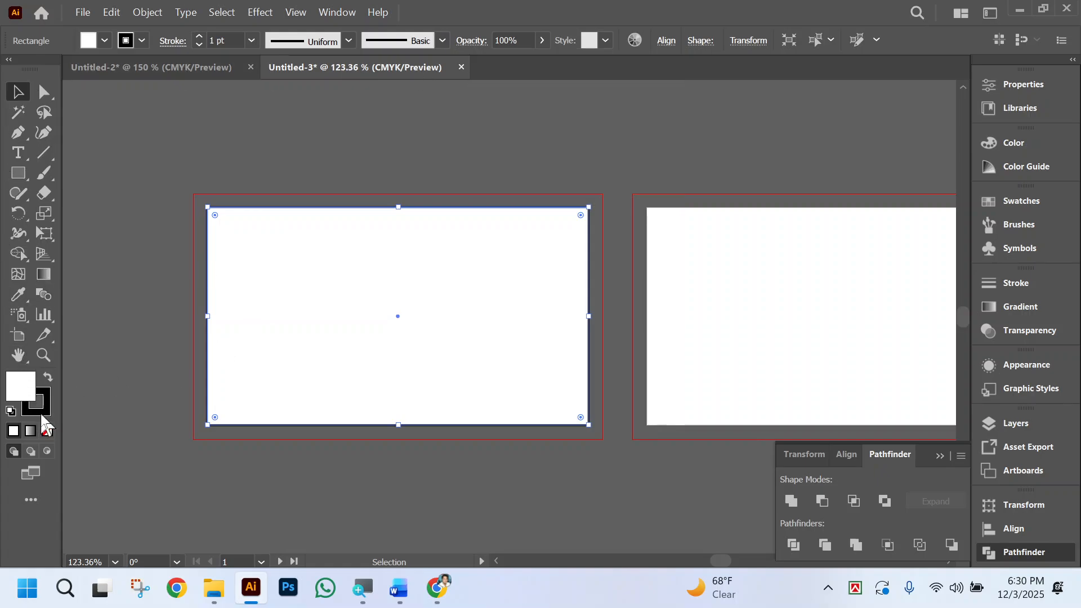
pyautogui.click(47, 430)
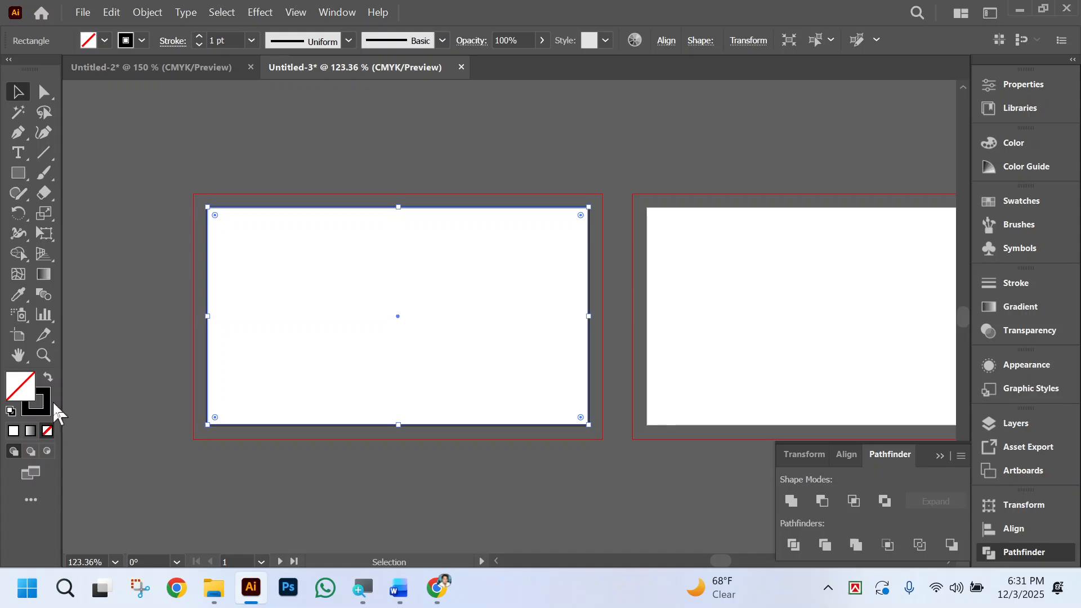
pyautogui.click(42, 407)
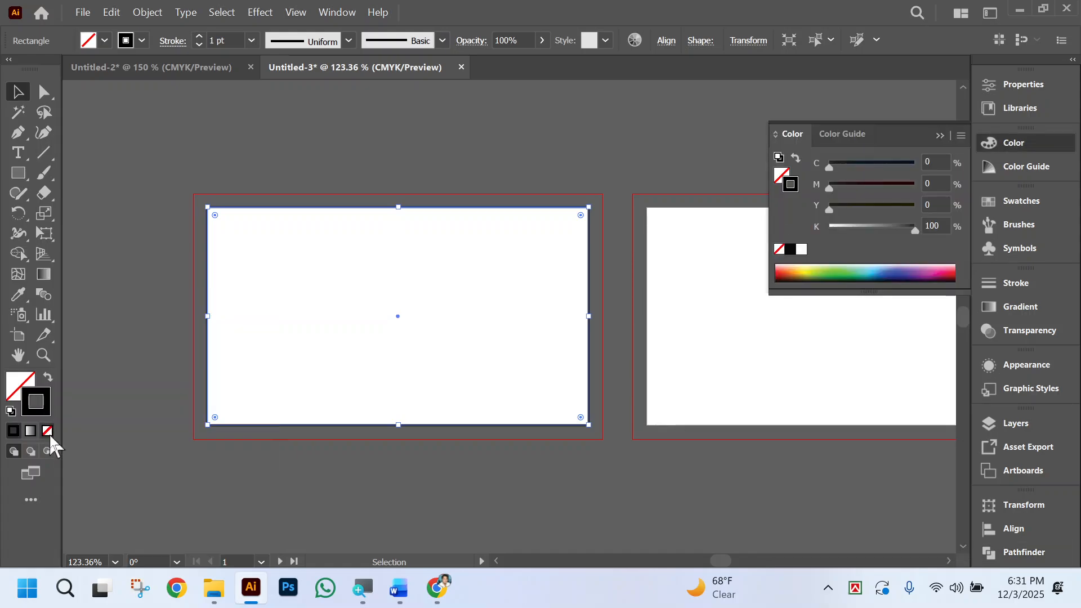
pyautogui.click(47, 431)
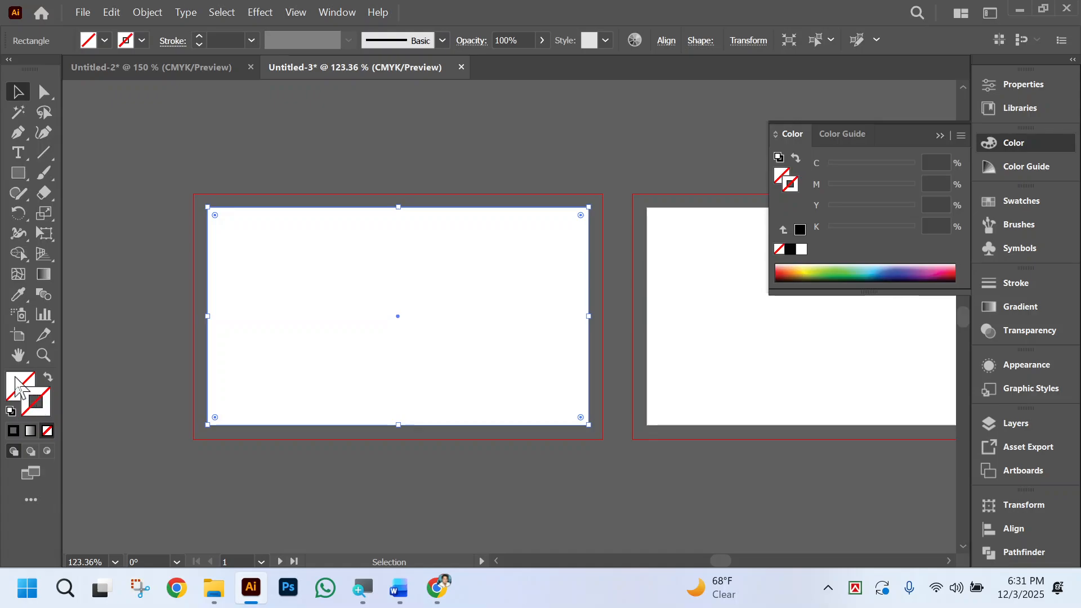
# Reset the rectangle to the default white fill and remove its stroke.
pyautogui.click(10, 412)
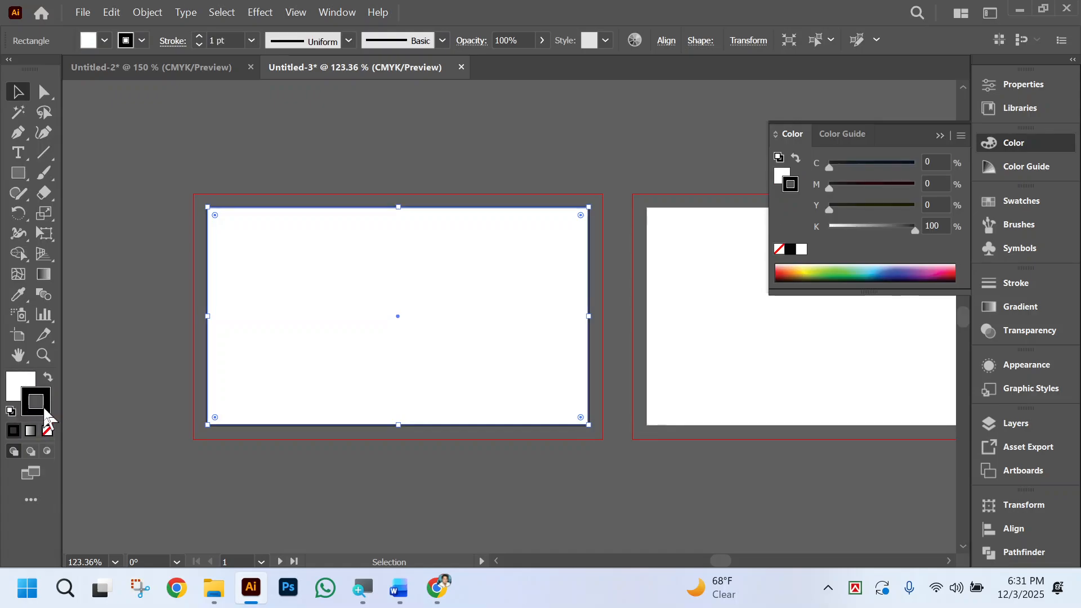
pyautogui.click(47, 431)
pyautogui.click(26, 380)
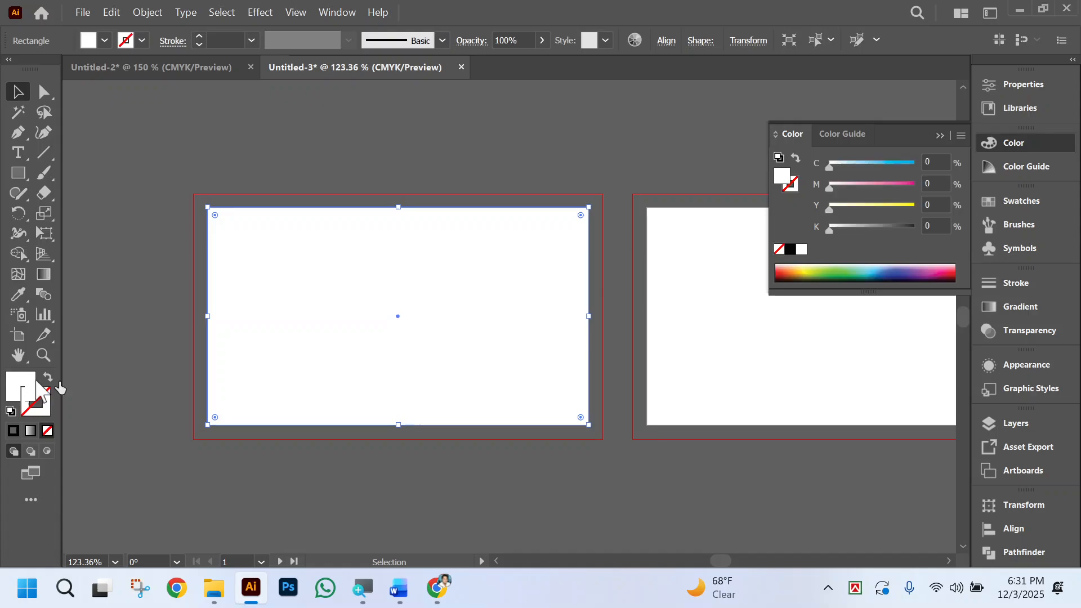
# Offset the rectangle's path by -0.125 in with miter joins and remove the fill from the inner copy.
pyautogui.click(145, 17)
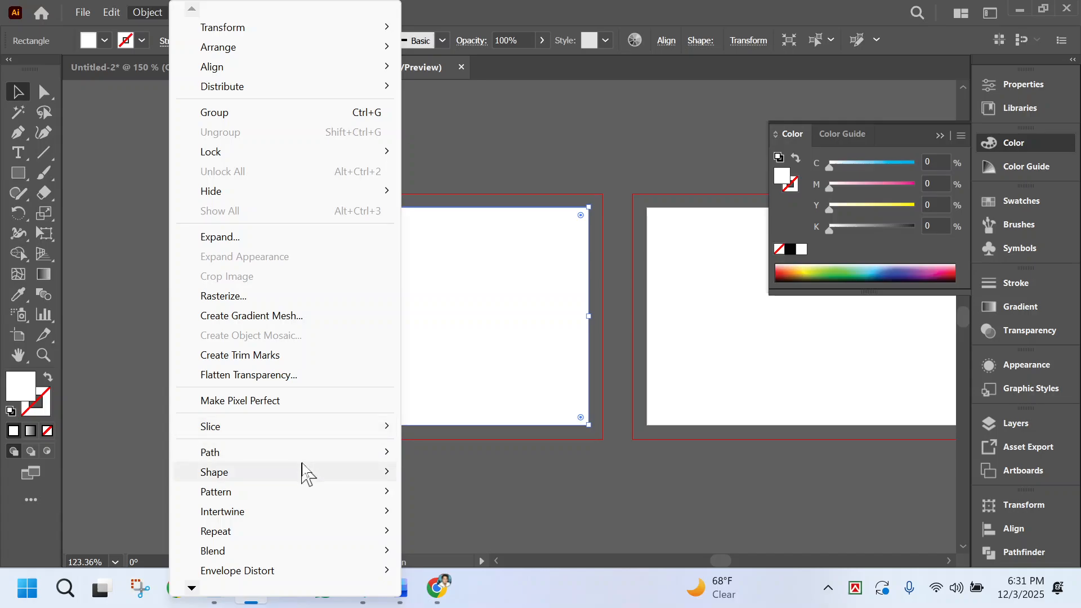
pyautogui.moveTo(325, 458)
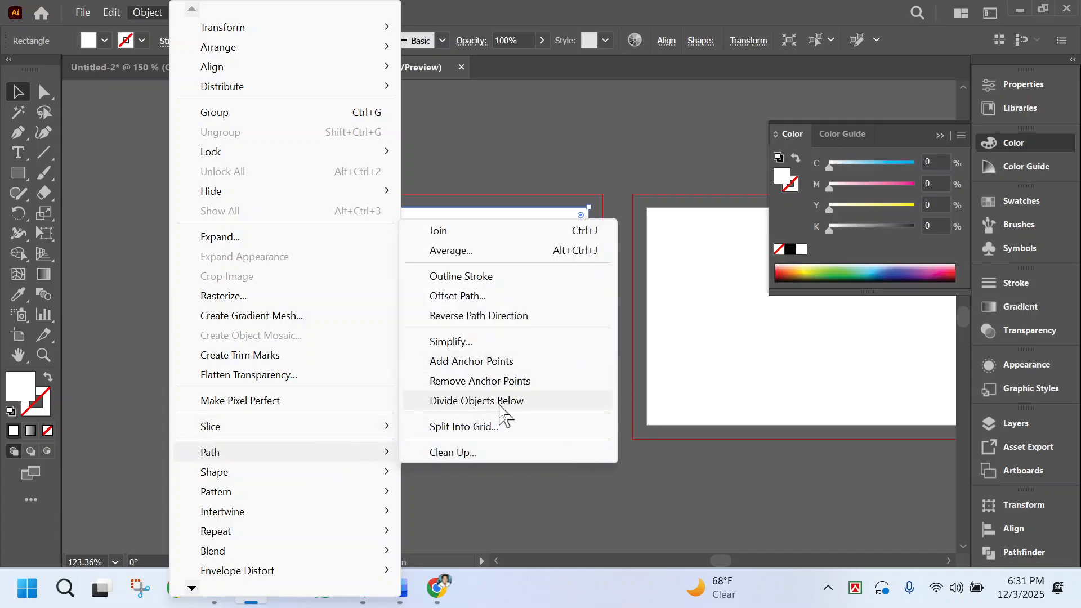
pyautogui.click(481, 296)
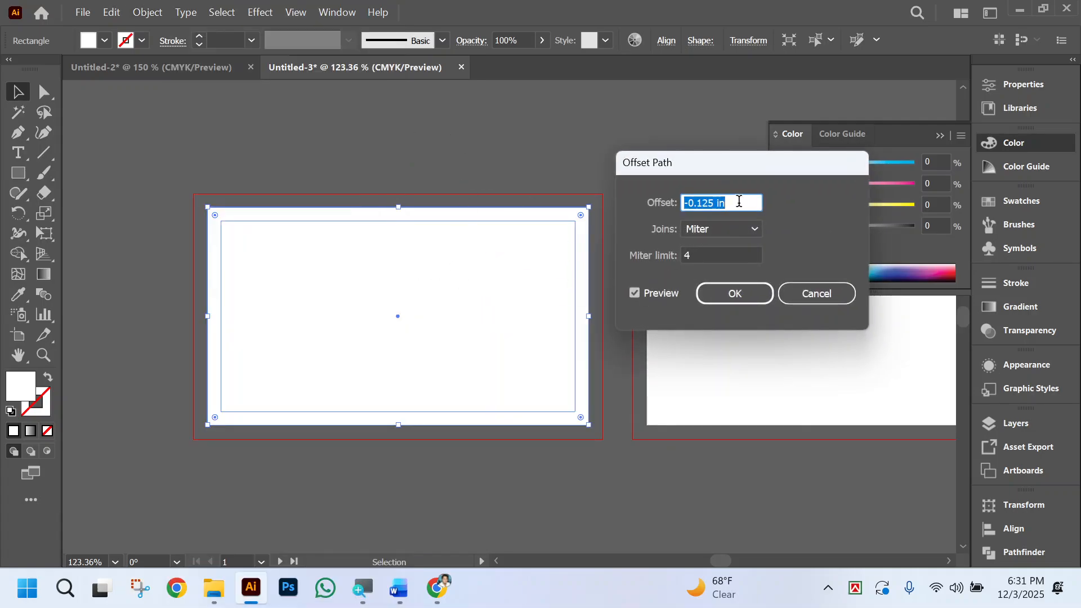
pyautogui.click(740, 201)
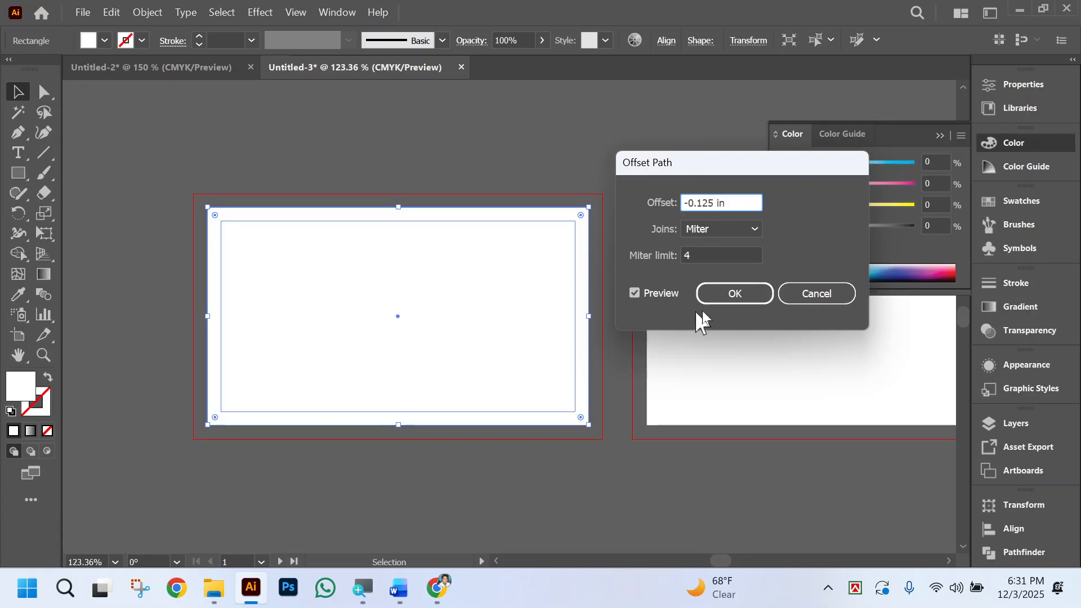
pyautogui.click(736, 295)
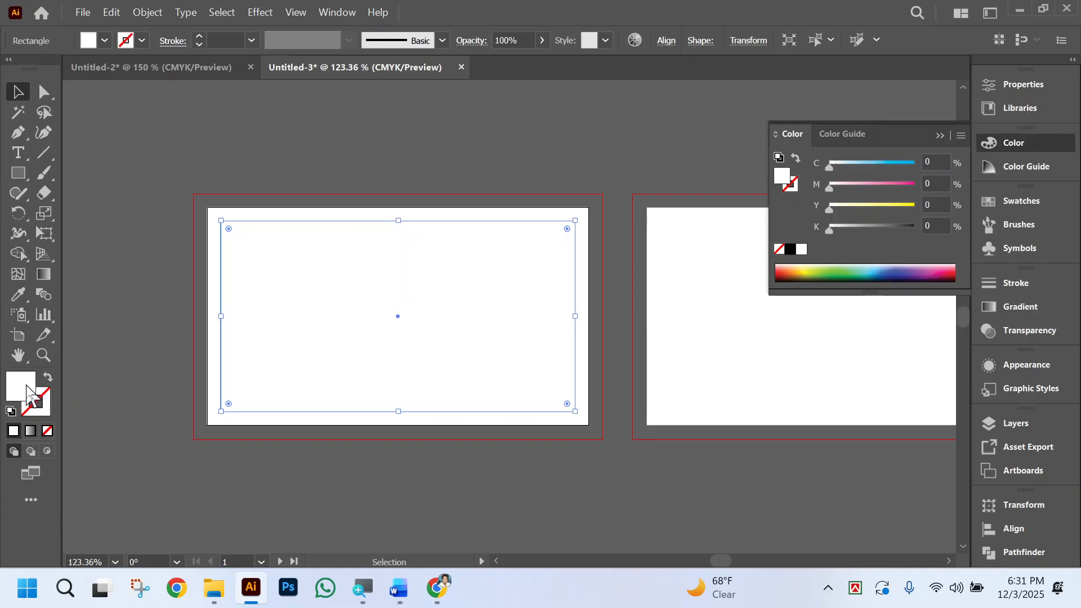
pyautogui.click(47, 431)
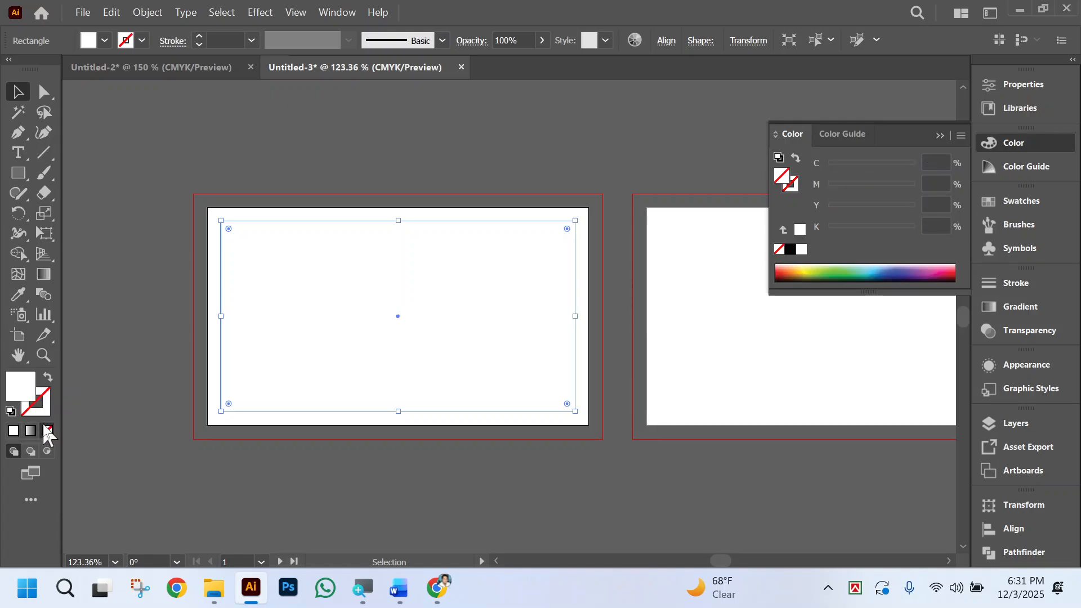
# Enlarge the outer white rectangle to the bleed edges on all four sides of the first artboard.
pyautogui.click(269, 206)
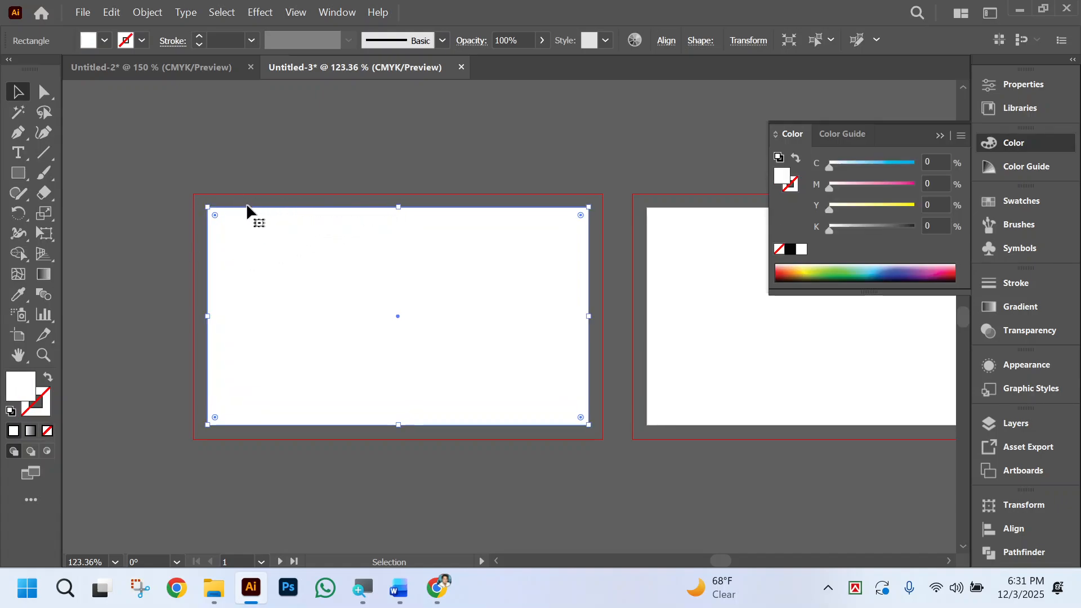
pyautogui.moveTo(207, 207); pyautogui.dragTo(194, 193)
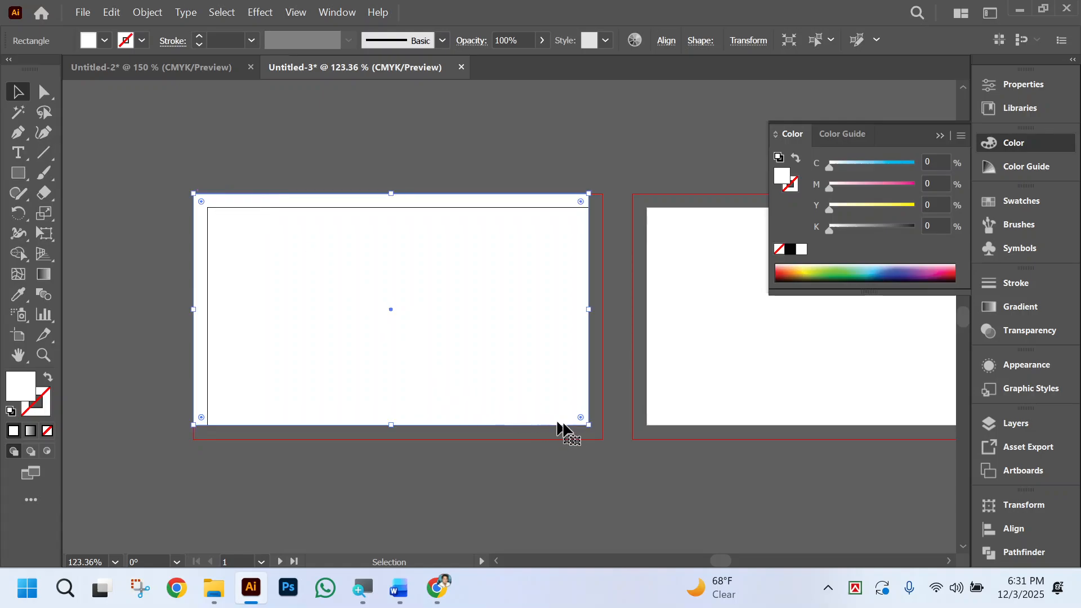
pyautogui.moveTo(585, 425); pyautogui.dragTo(603, 439)
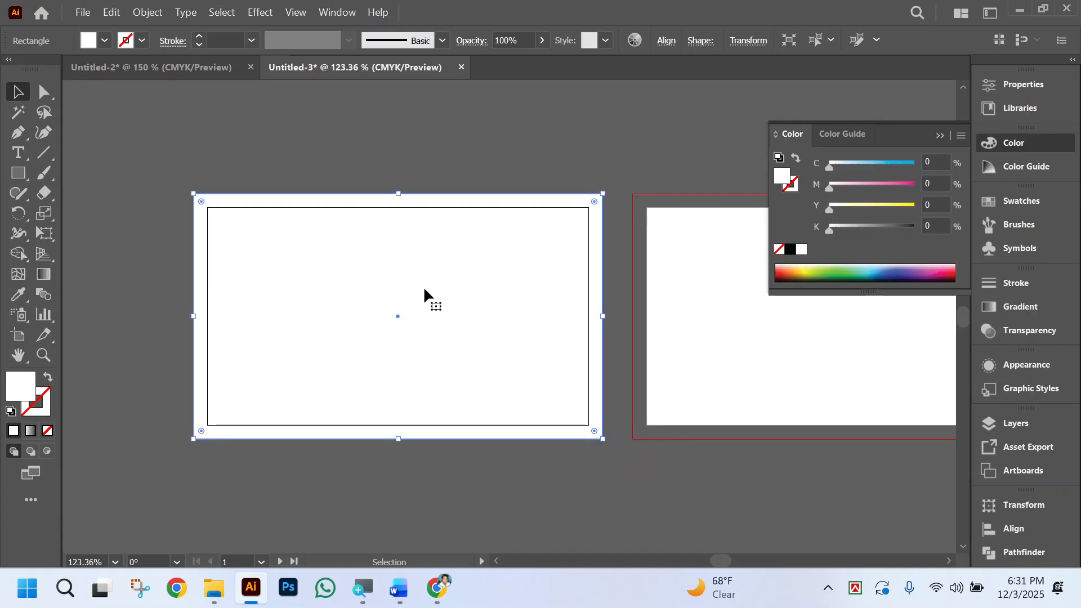
# Convert the inner offset rectangle on the first artboard into guides.
pyautogui.click(493, 221)
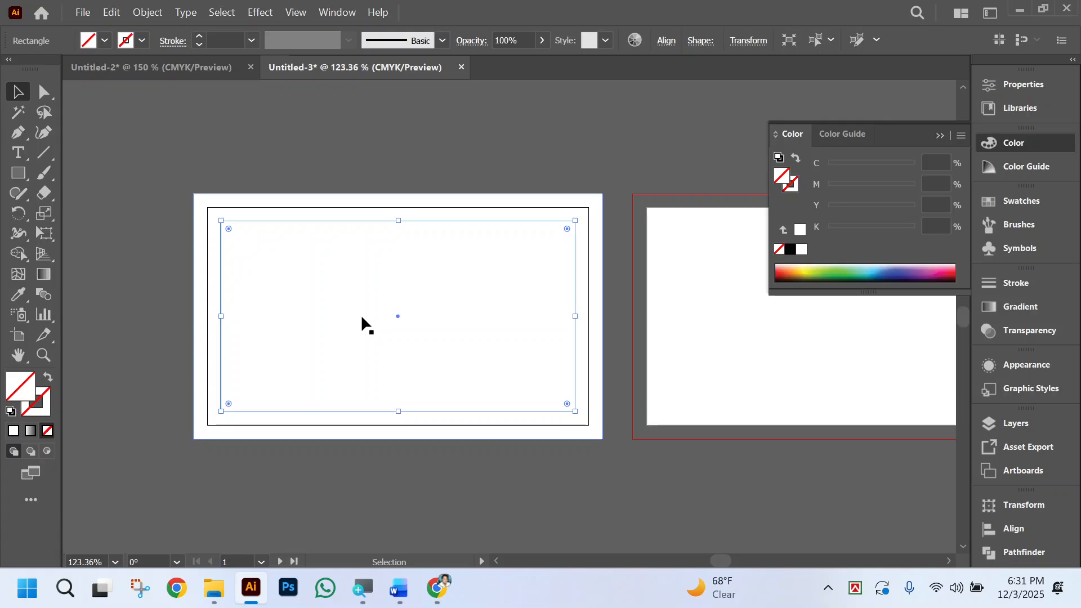
pyautogui.press('a')
pyautogui.hotkey('ctrl', '5')
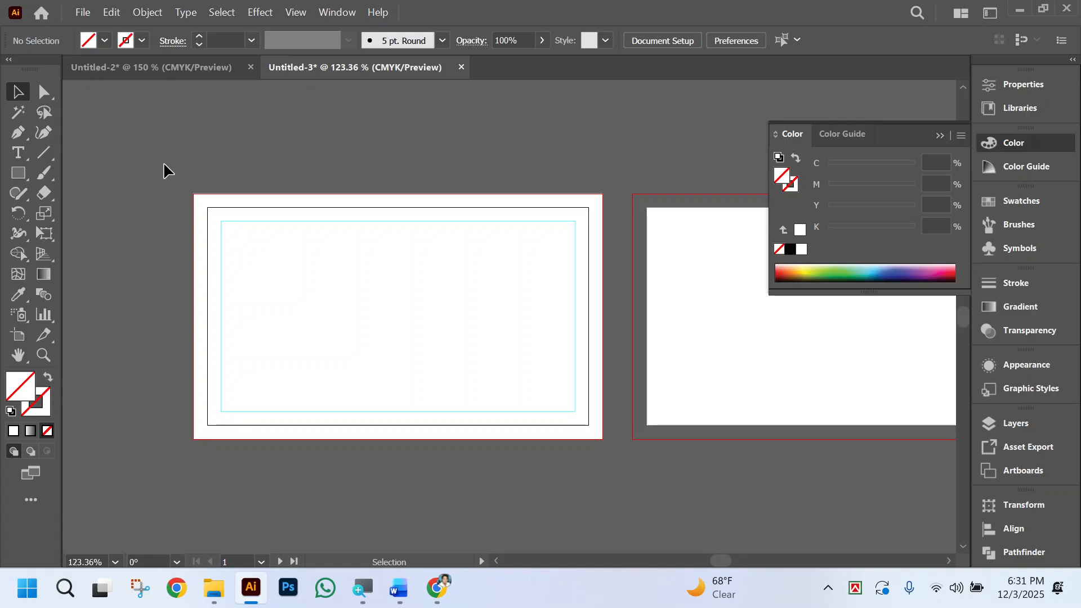
pyautogui.hscroll(3, 567, 415)
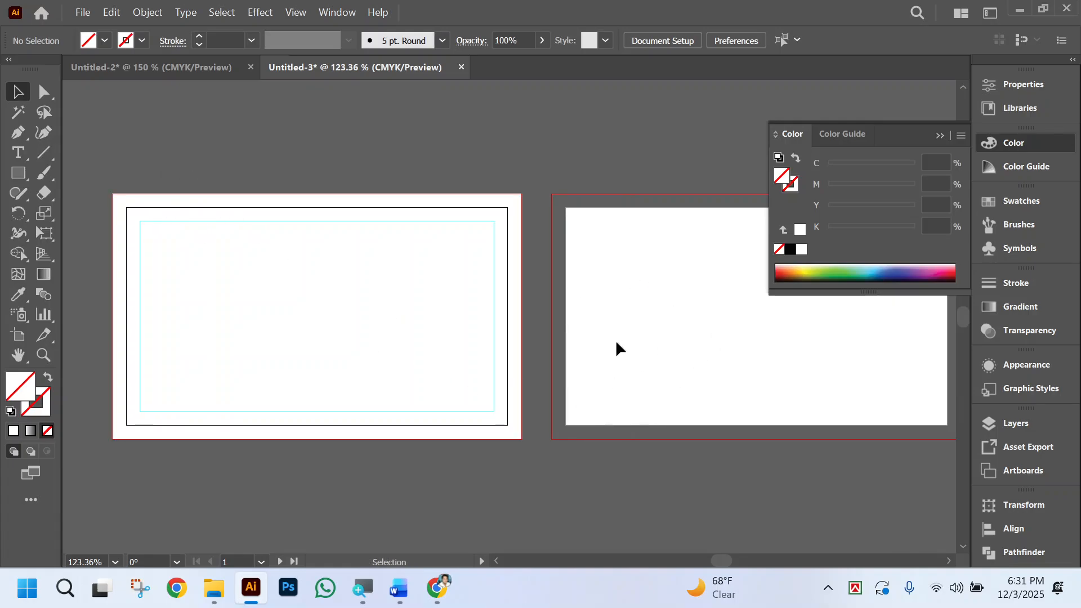
pyautogui.hscroll(-2, 454, 276)
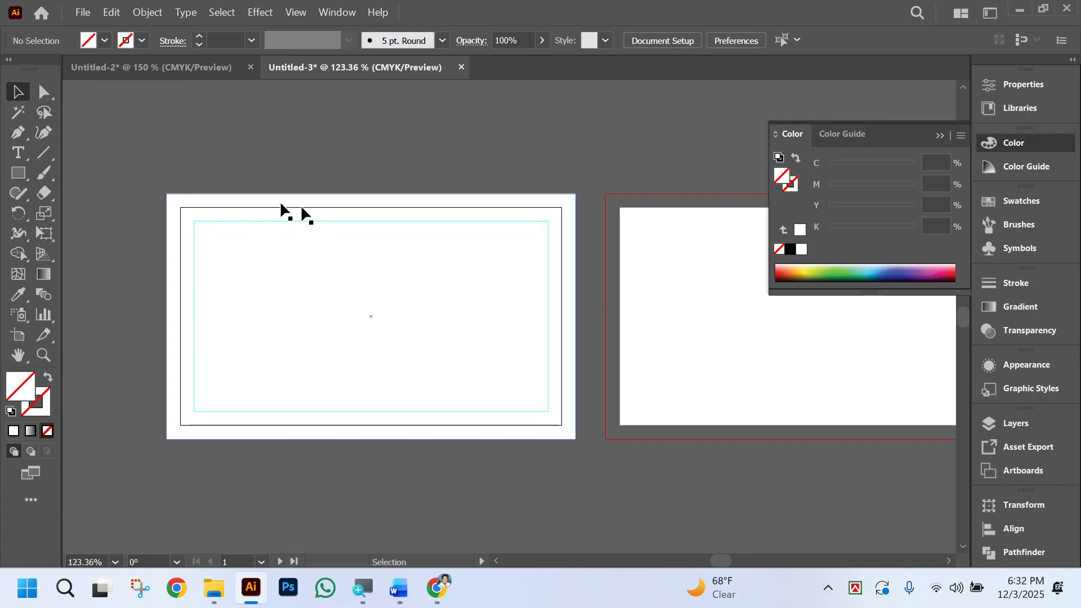
# Try to paste a copy of the first artboard's background rectangle in front on the second artboard.
pyautogui.moveTo(130, 155); pyautogui.dragTo(586, 485)
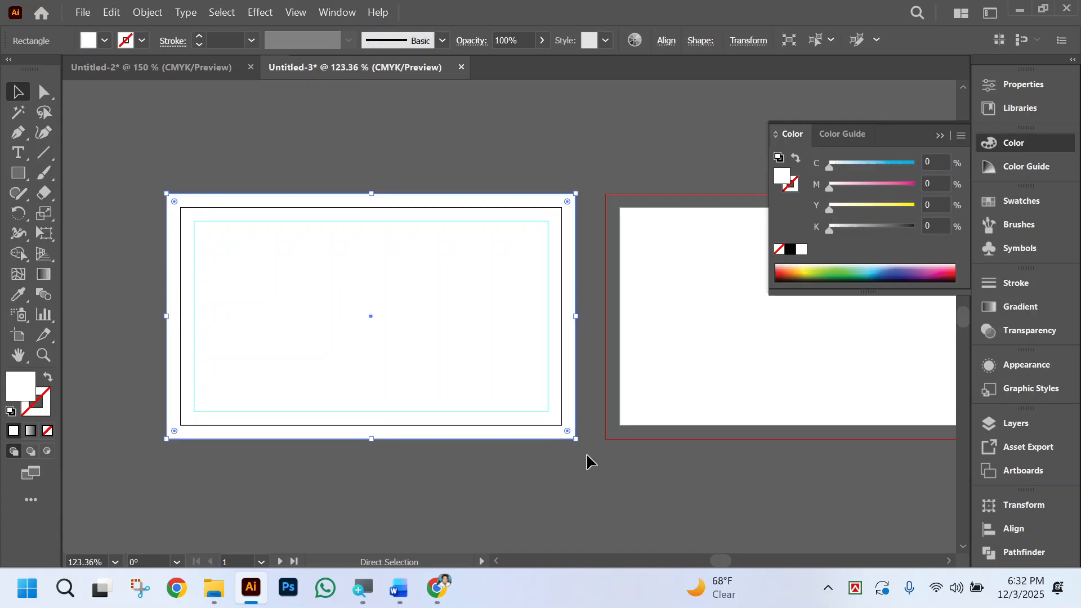
pyautogui.click(732, 337)
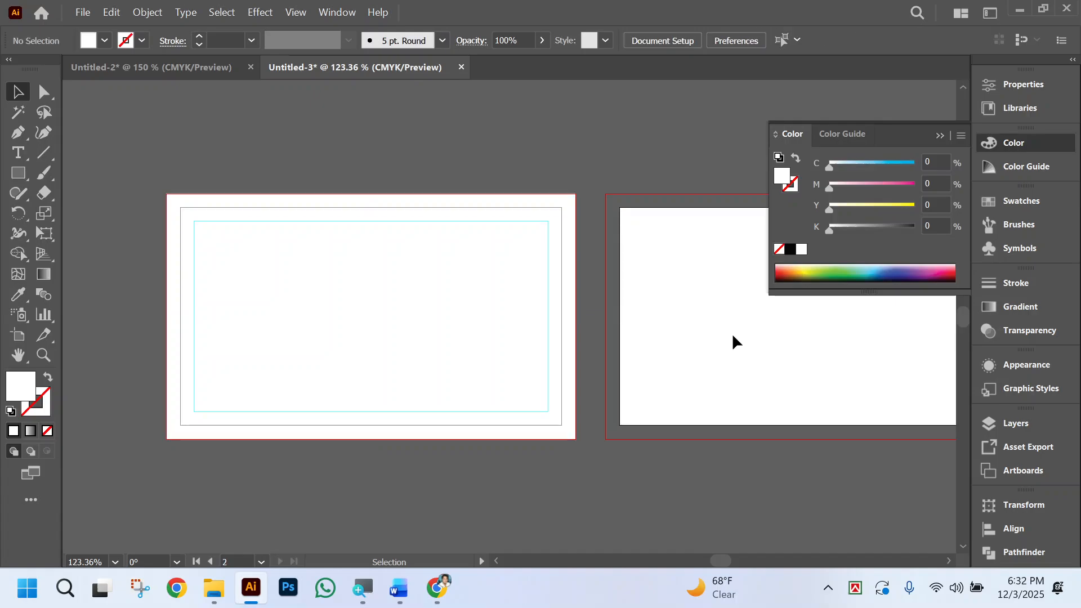
pyautogui.click(733, 337)
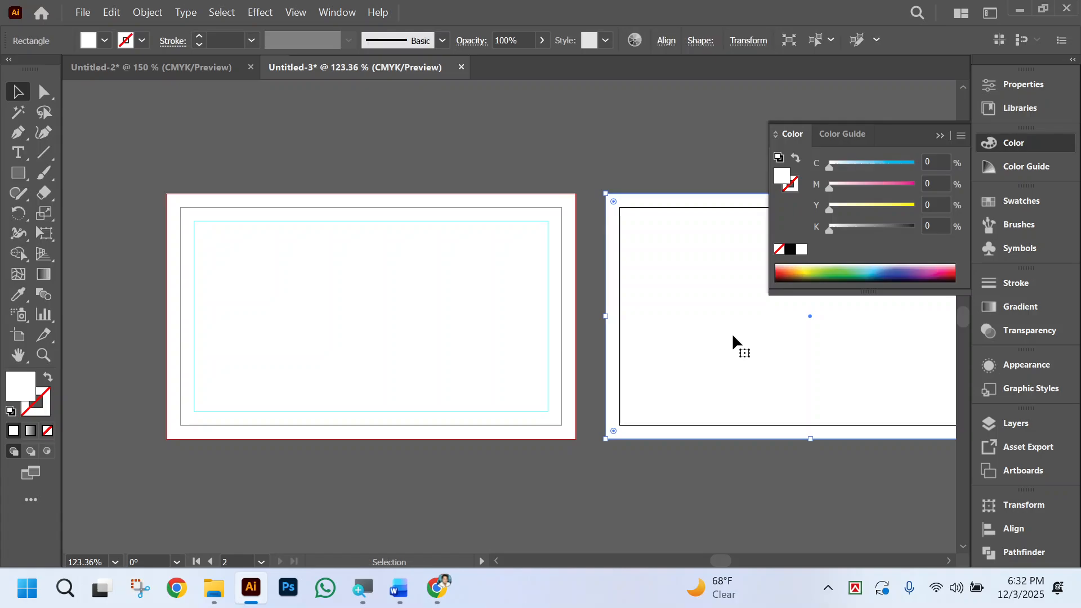
pyautogui.click(679, 484)
pyautogui.hscroll(1, 682, 474)
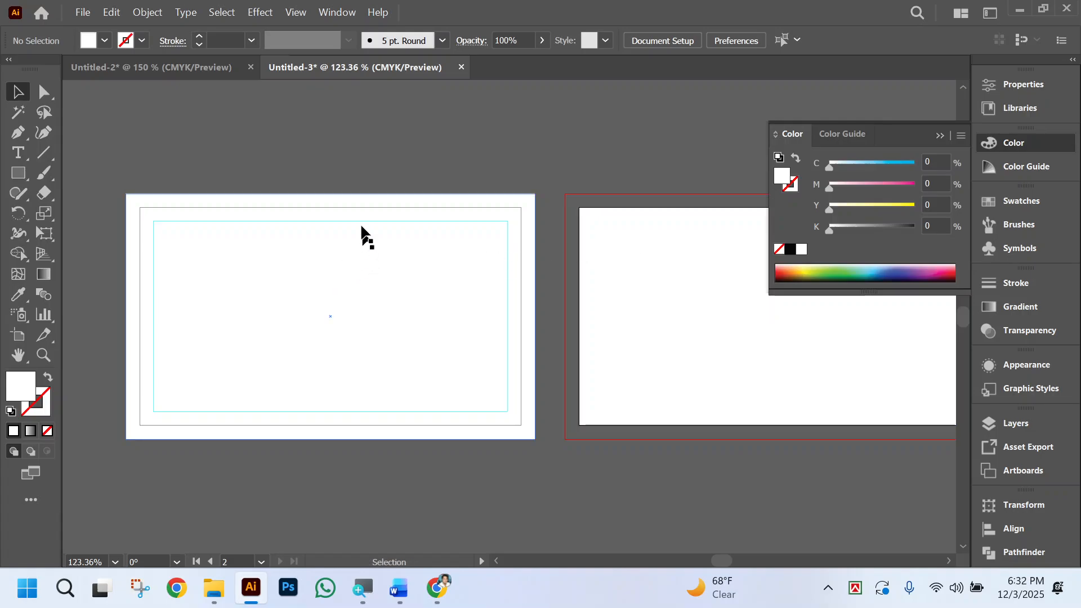
# Unlock the guides and try to copy the first artboard's background rectangle and margin guides to the second artboard.
pyautogui.rightClick(344, 162)
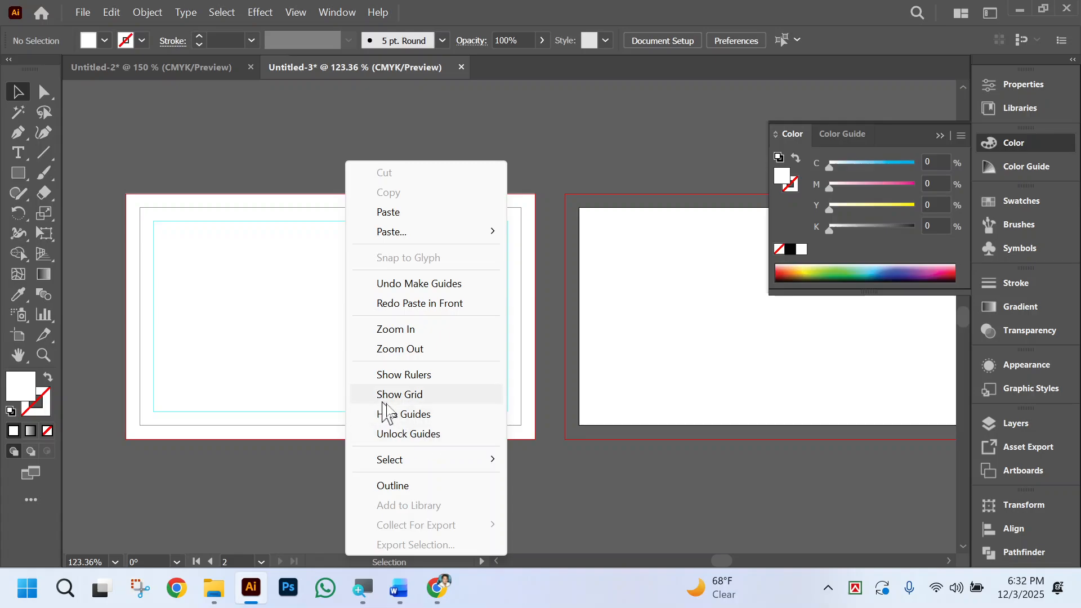
pyautogui.click(417, 435)
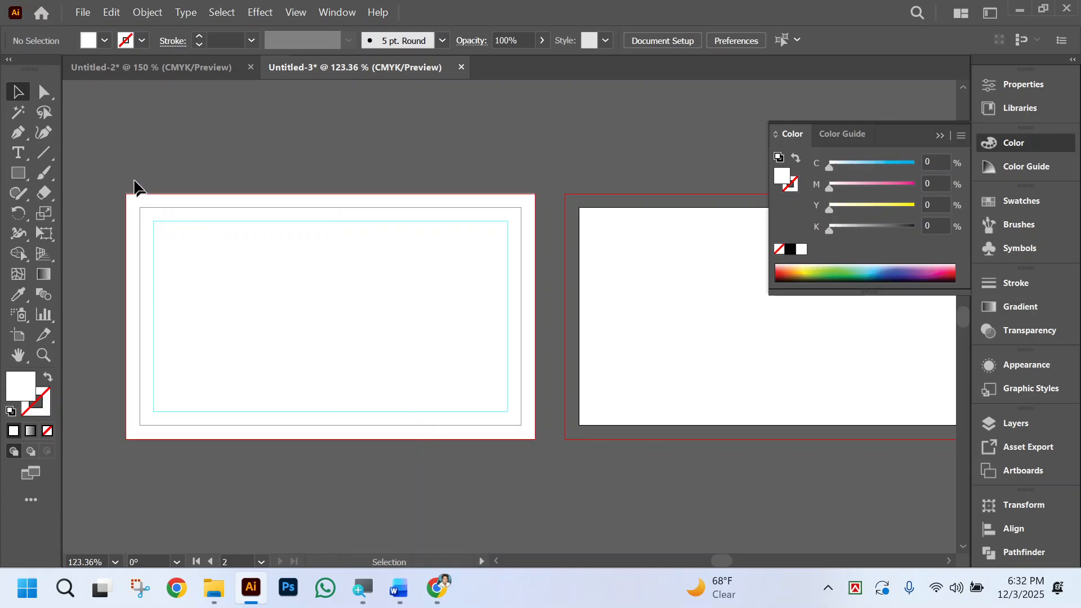
pyautogui.moveTo(105, 152); pyautogui.dragTo(542, 495)
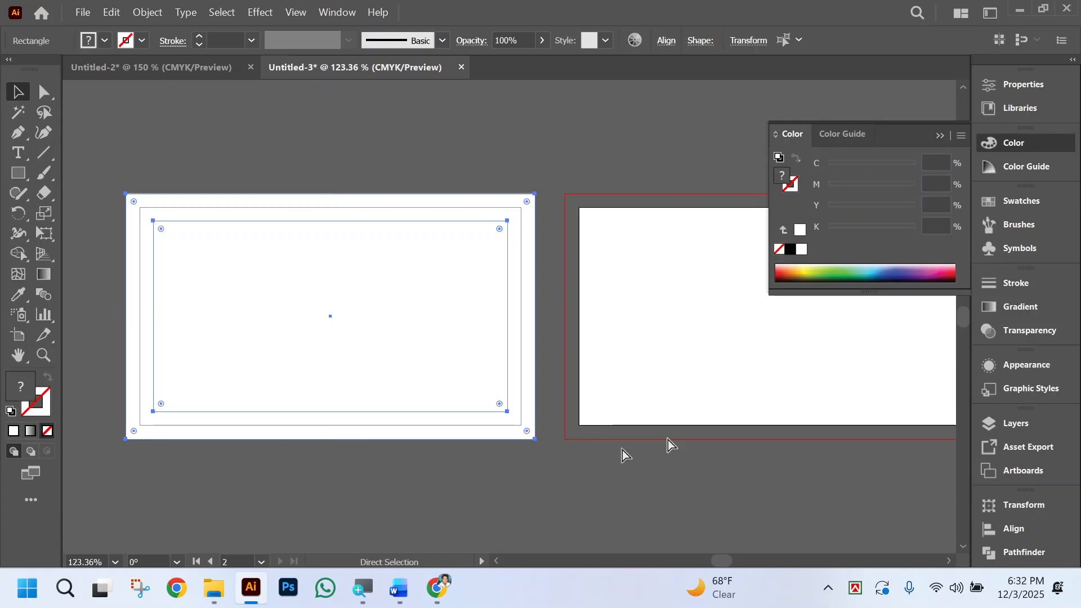
pyautogui.hotkey('ctrl', '2')
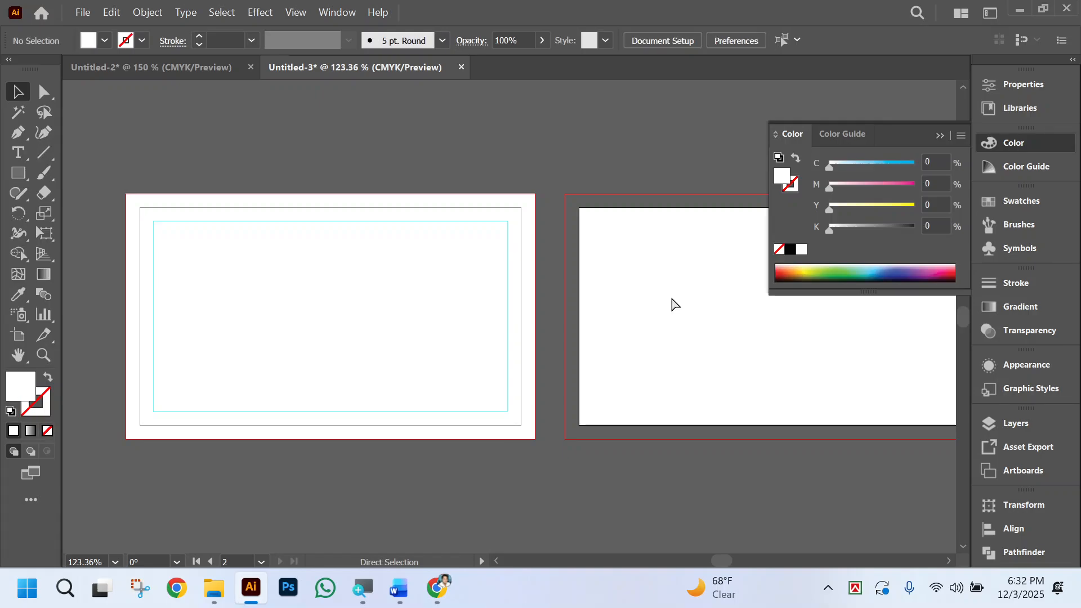
pyautogui.hotkey('ctrl', 'alt', '2')
pyautogui.click(662, 301)
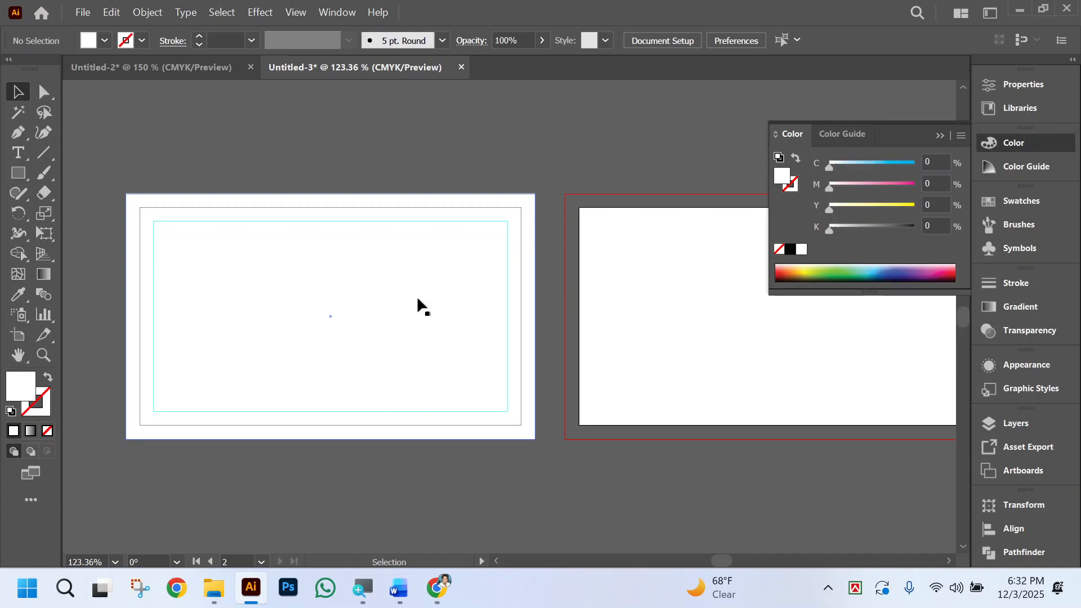
# Copy the background rectangle and margin guides from Artboard 1 and paste them in the same position on Artboard 2.
pyautogui.moveTo(101, 175); pyautogui.dragTo(556, 488)
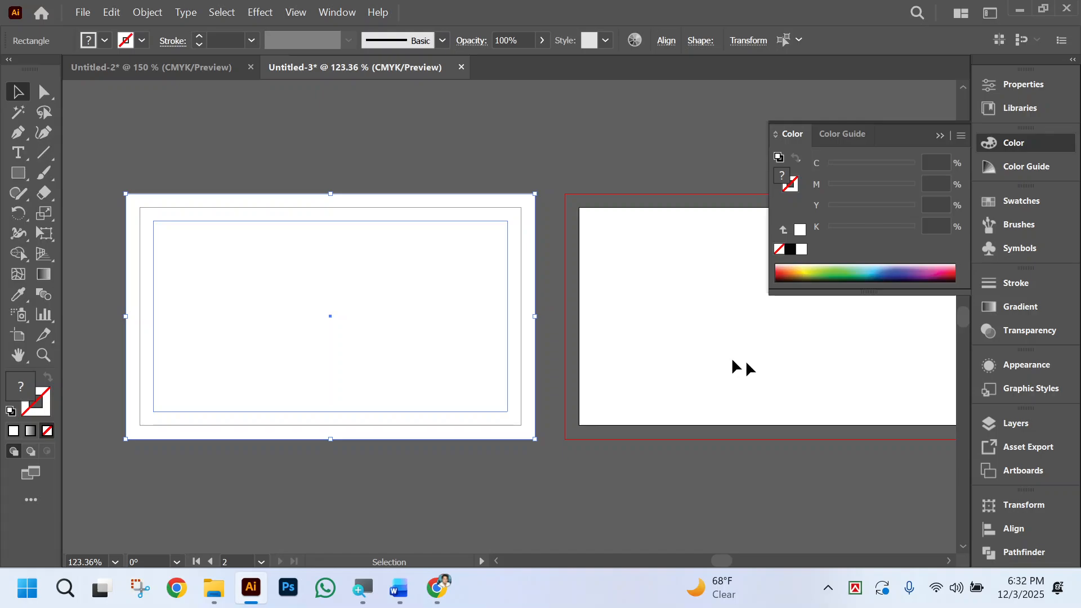
pyautogui.click(1009, 426)
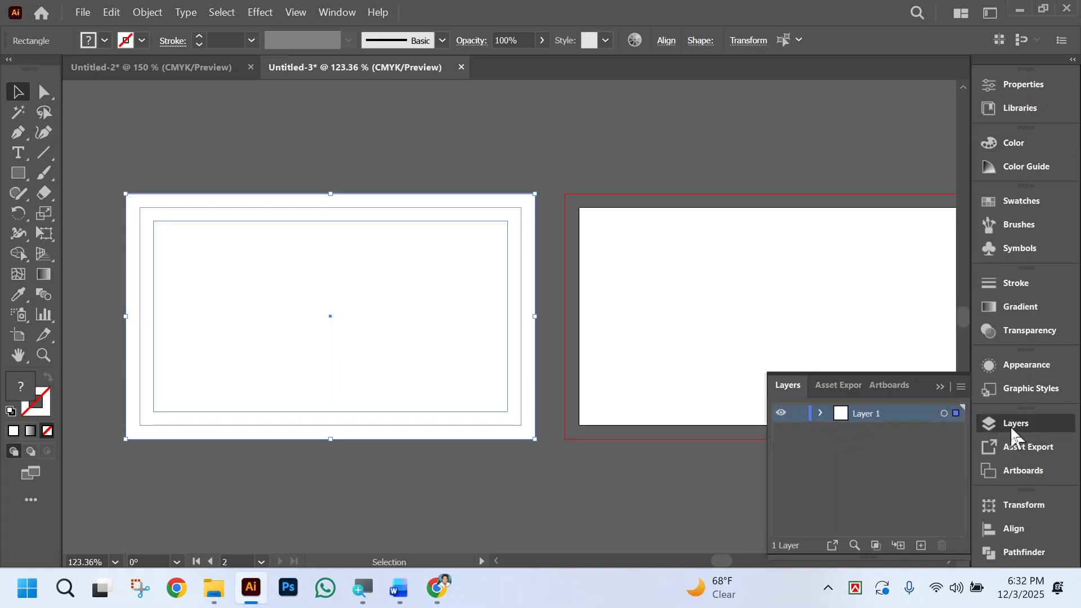
pyautogui.click(999, 423)
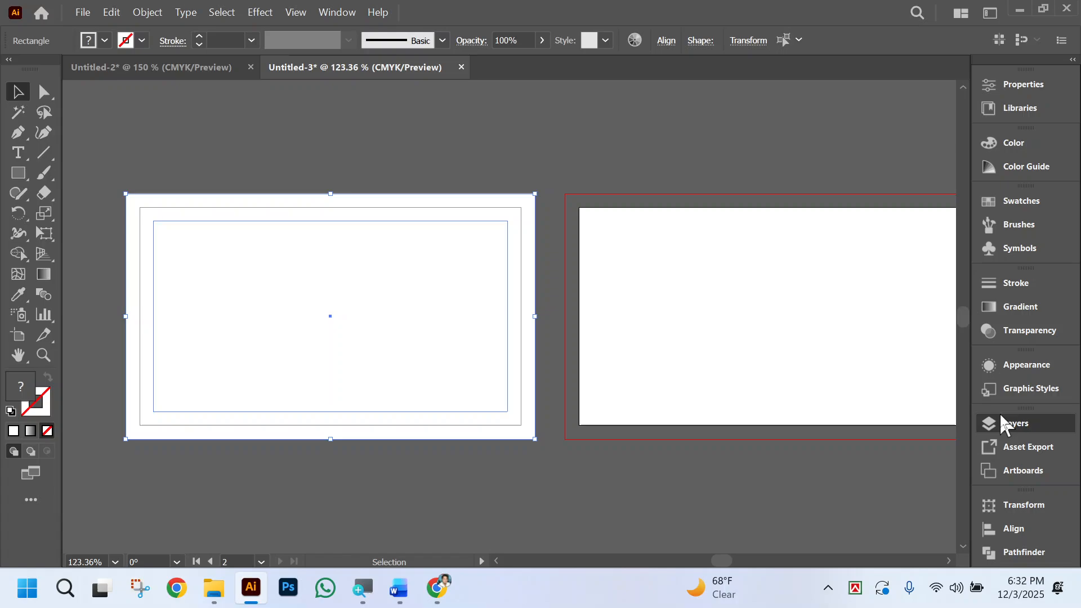
pyautogui.click(1000, 471)
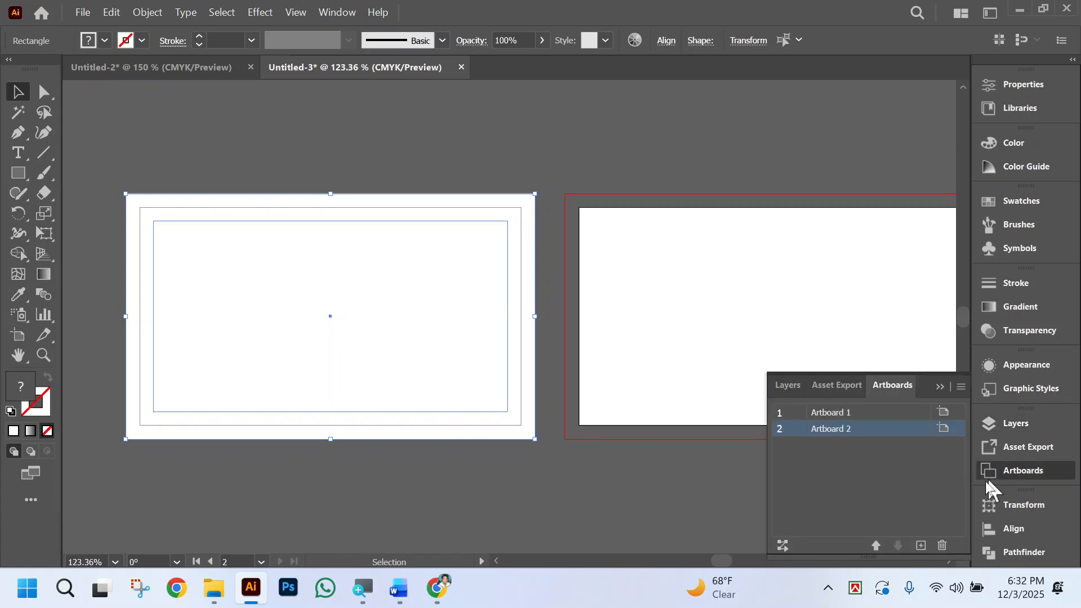
pyautogui.click(837, 413)
pyautogui.moveTo(85, 160); pyautogui.dragTo(546, 471)
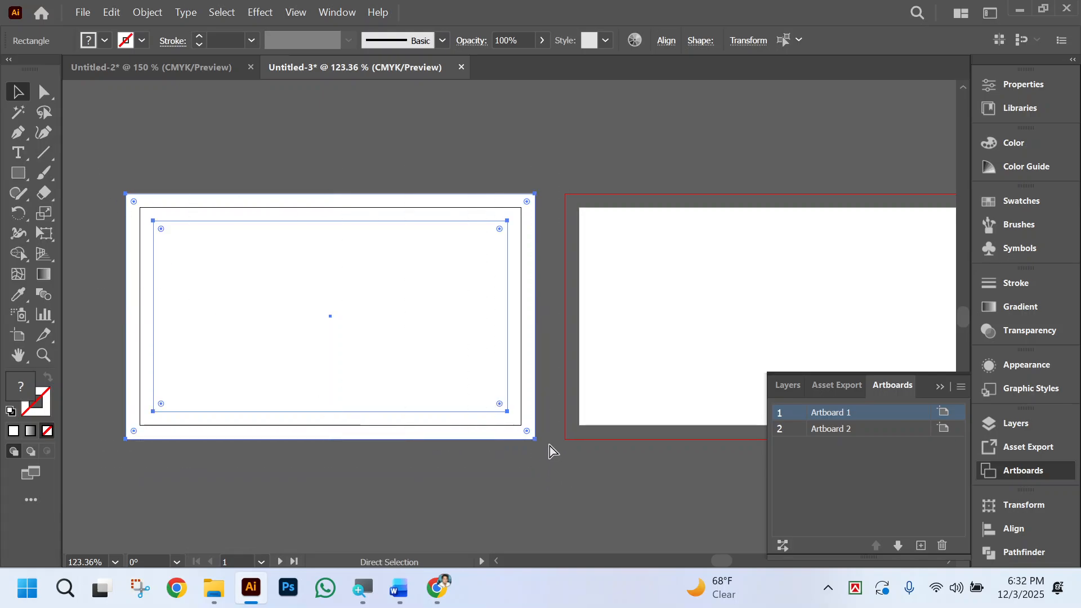
pyautogui.click(806, 273)
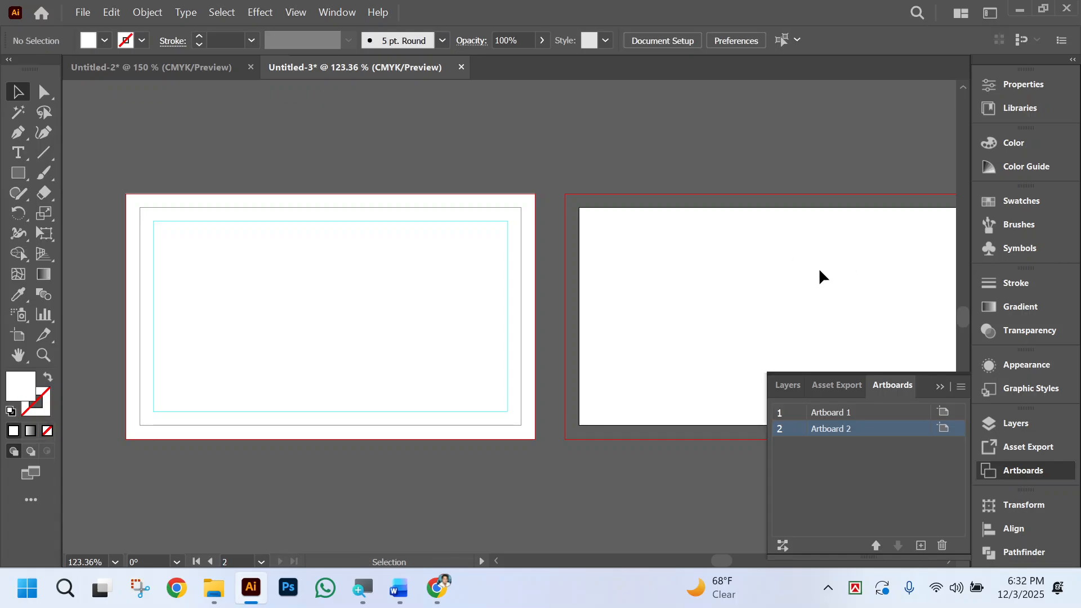
pyautogui.hotkey('ctrl', 'shift', 'v')
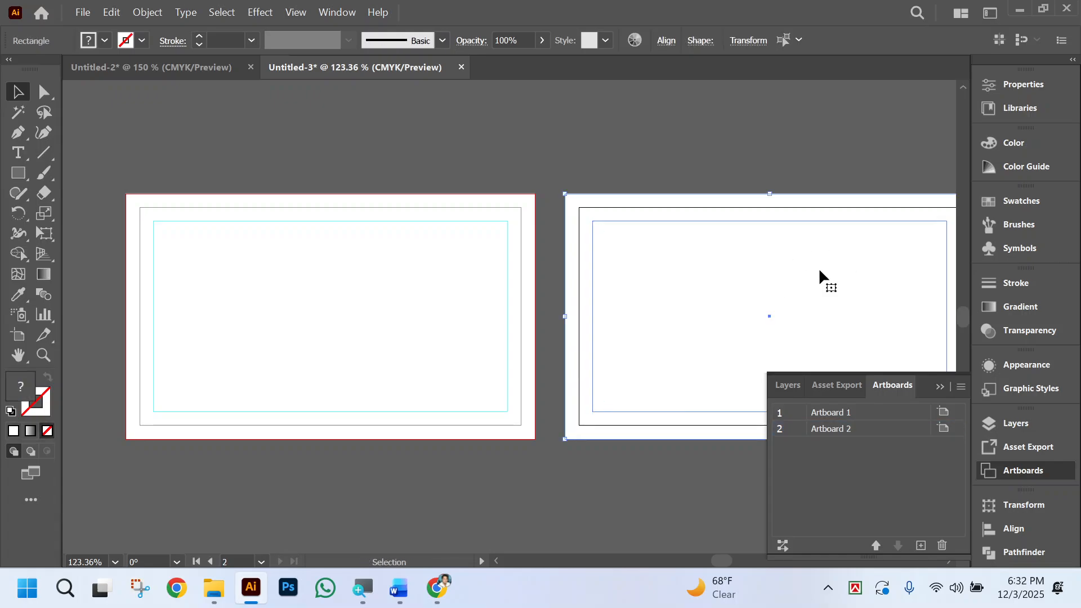
# Deselect the pasted objects and lock the guides in the document.
pyautogui.click(588, 159)
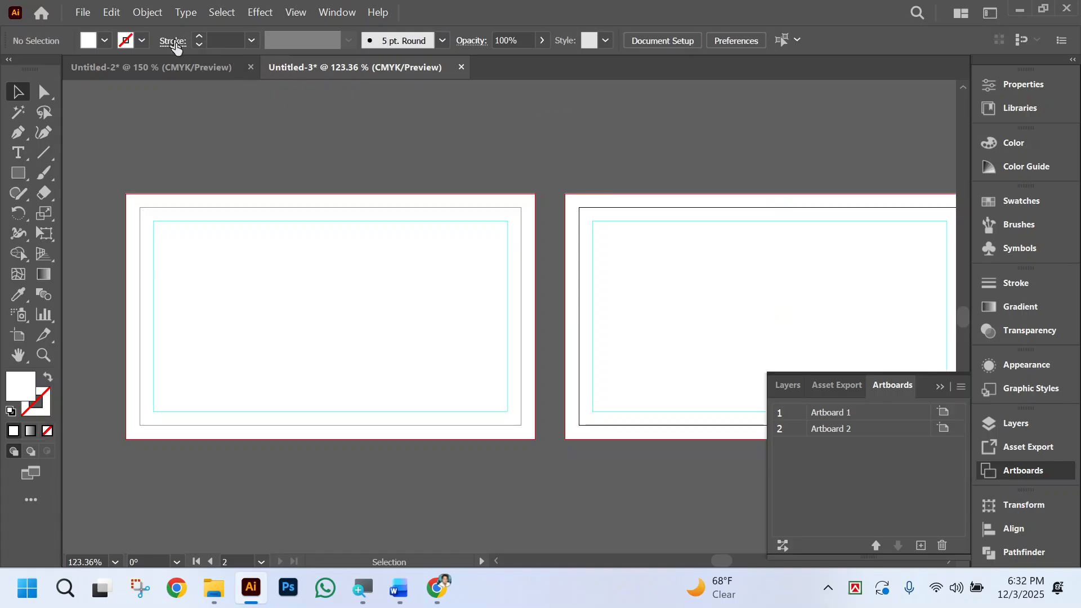
pyautogui.rightClick(242, 109)
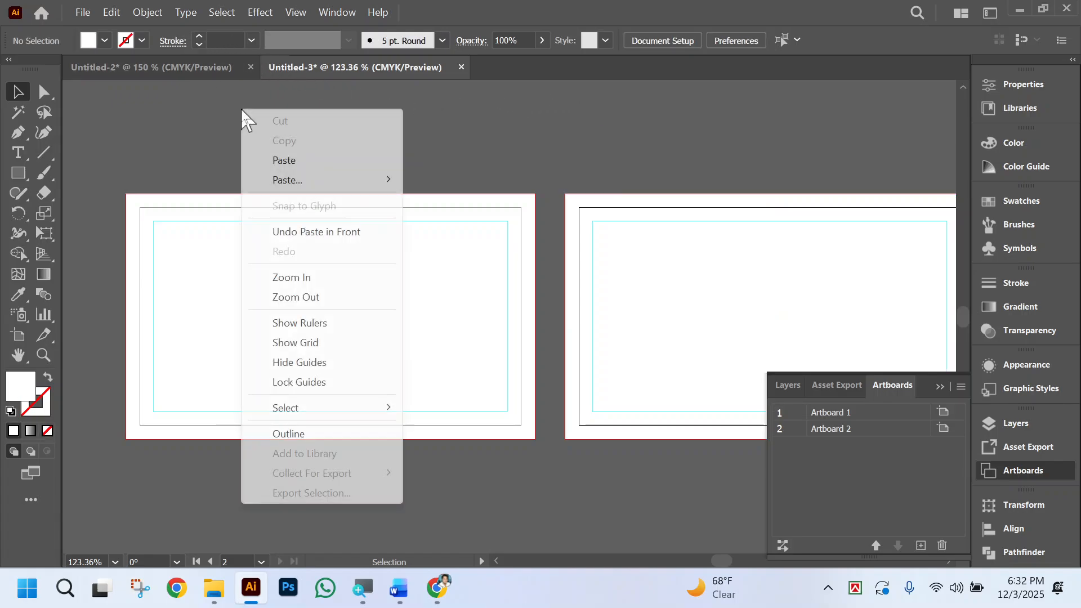
pyautogui.click(322, 383)
pyautogui.moveTo(312, 217); pyautogui.dragTo(310, 277)
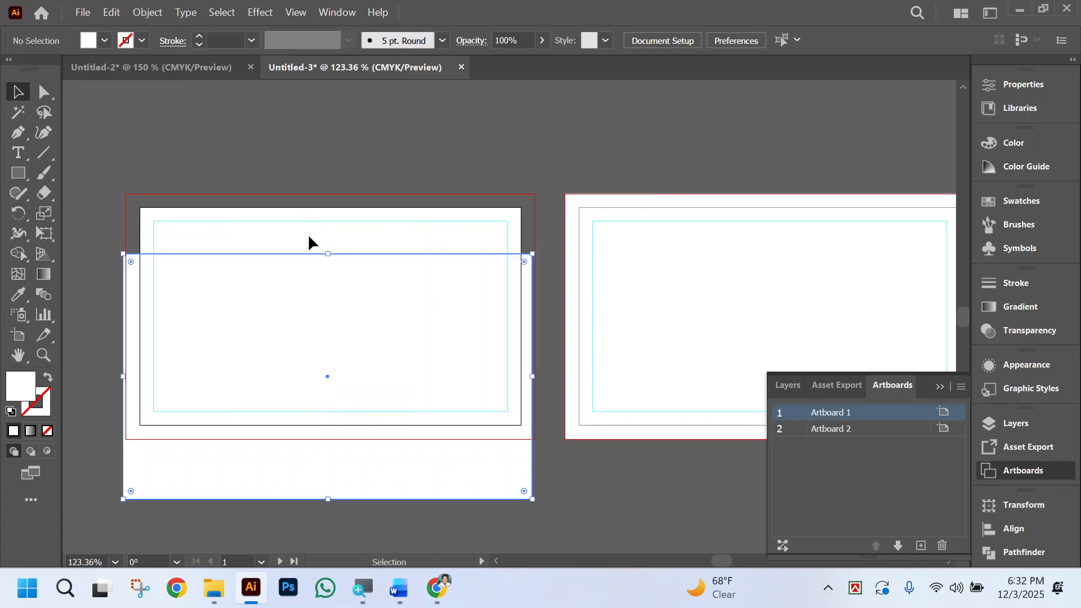
pyautogui.hotkey('ctrl', 'z')
pyautogui.click(139, 121)
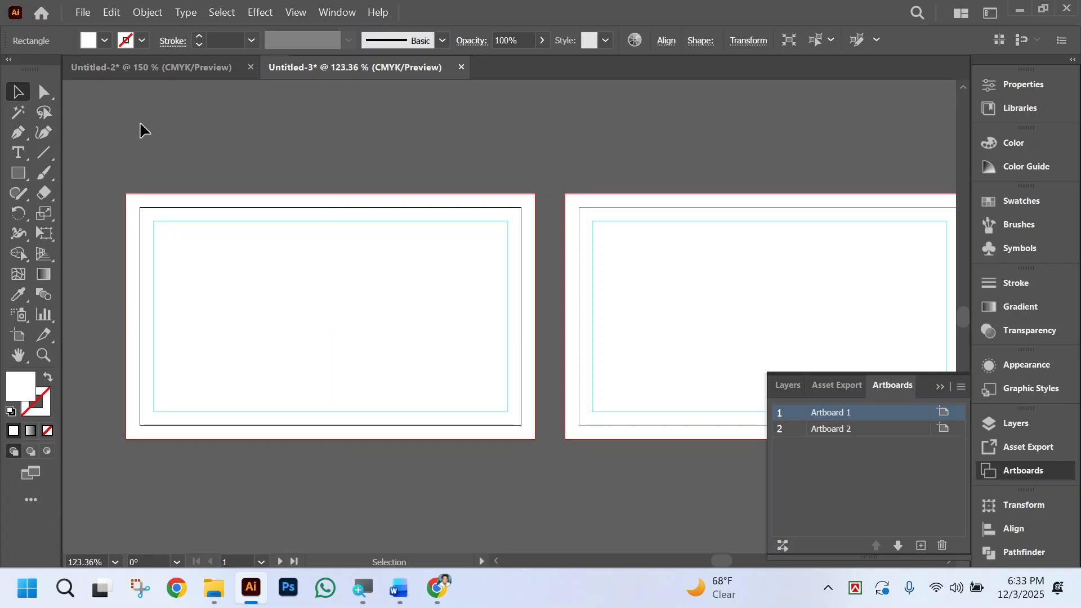
# Select the white background rectangles on both artboards and lock them in place.
pyautogui.moveTo(120, 138); pyautogui.dragTo(802, 267)
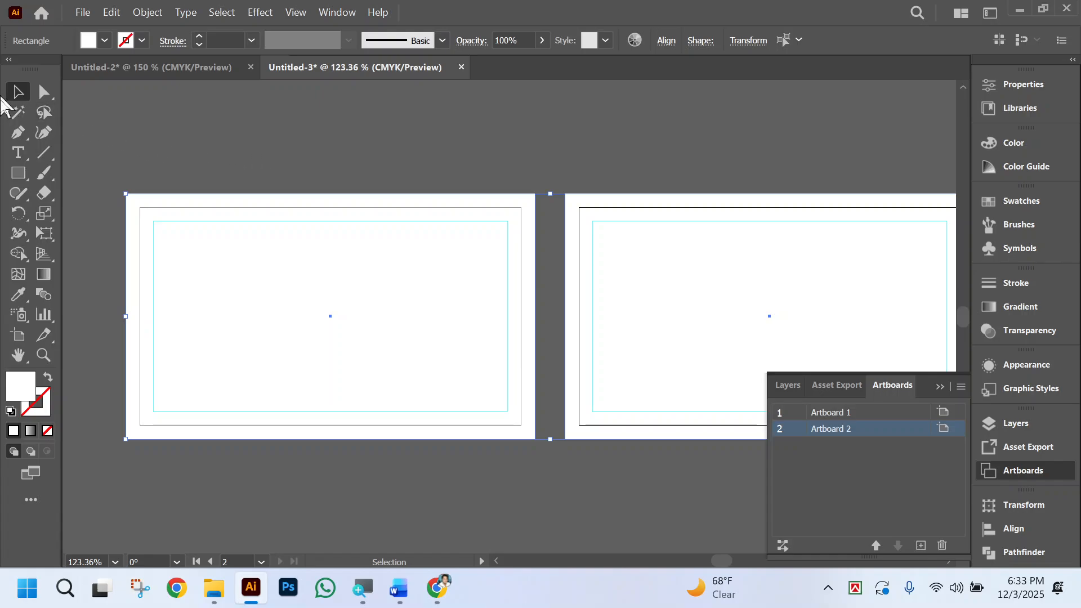
pyautogui.click(241, 152)
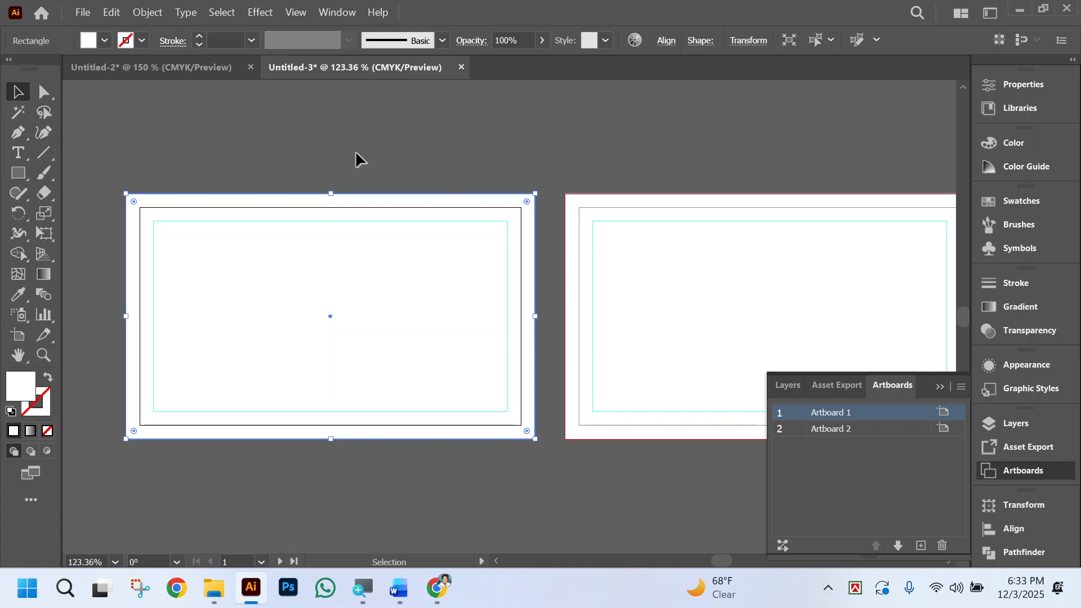
pyautogui.click(739, 272)
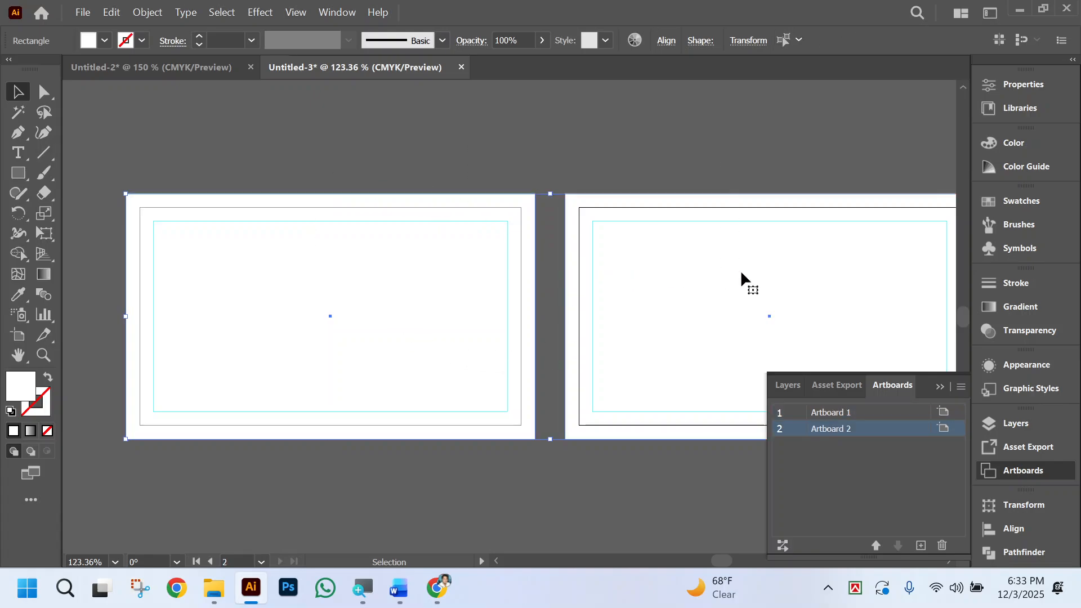
pyautogui.press('ctrl')
pyautogui.click(522, 474)
pyautogui.hscroll(-2, 525, 479)
pyautogui.click(484, 289)
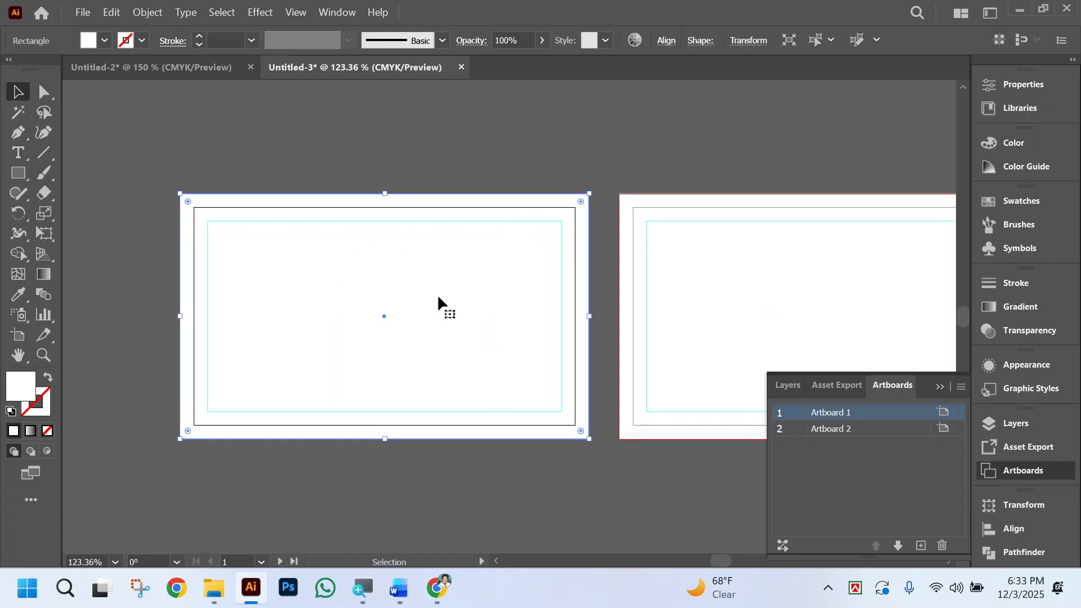
pyautogui.press('ctrl')
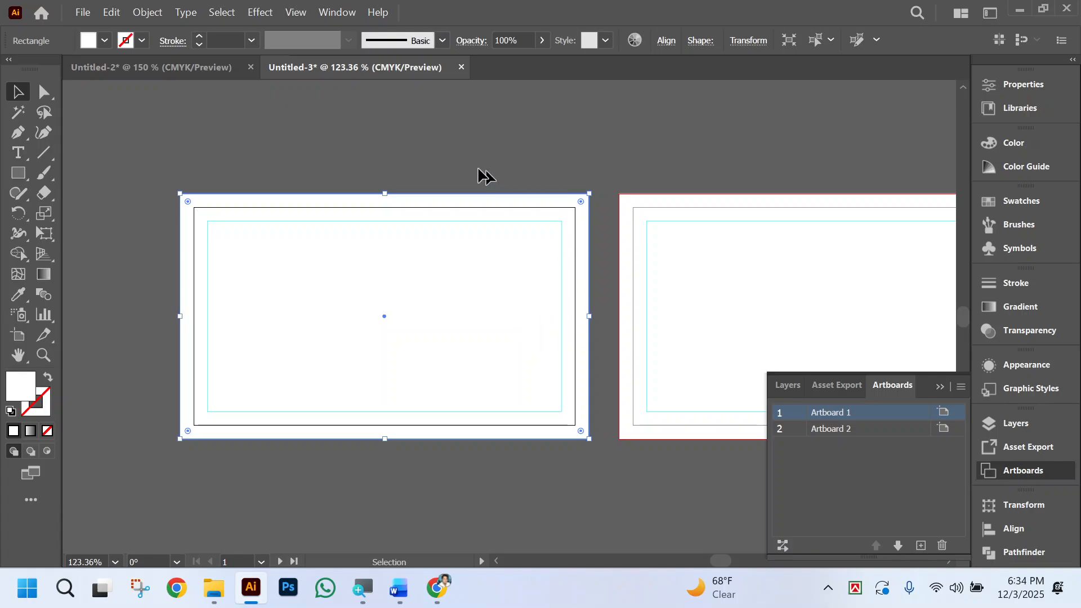
pyautogui.moveTo(414, 183); pyautogui.dragTo(668, 396)
pyautogui.press('ctrl')
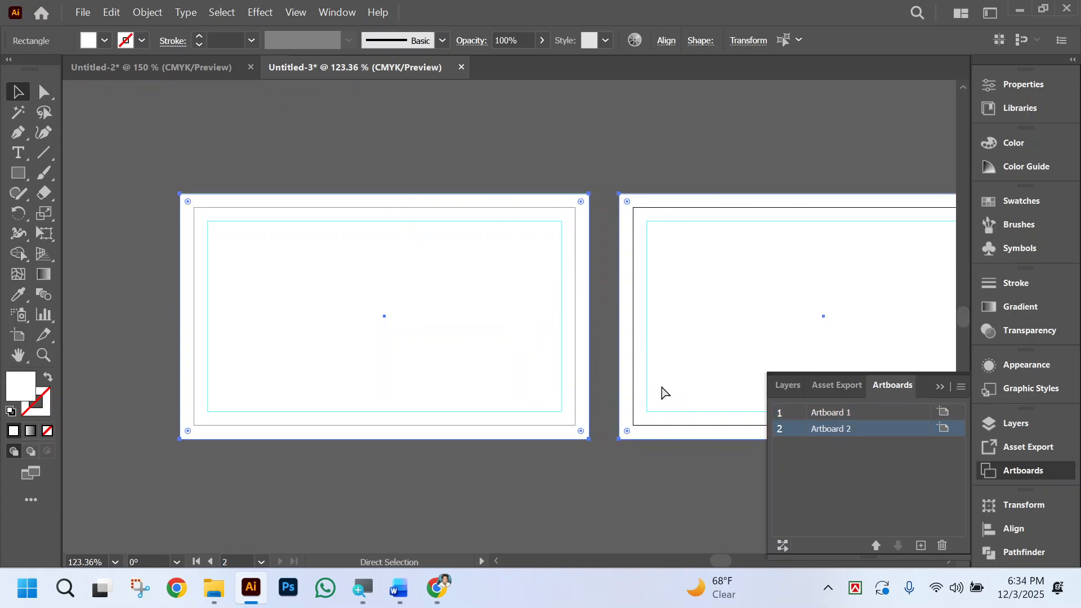
pyautogui.keyDown('ctrl'); pyautogui.click(662, 393); pyautogui.keyUp('ctrl')
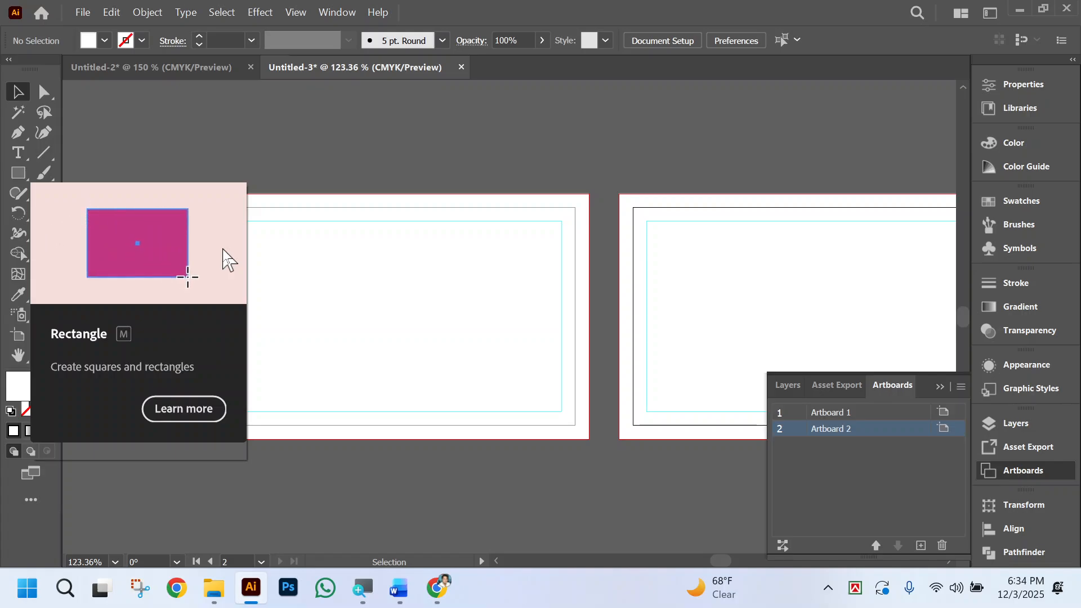
# Switch to the Untitled-2 document and copy the reference business card image beside the first artboard.
pyautogui.click(151, 67)
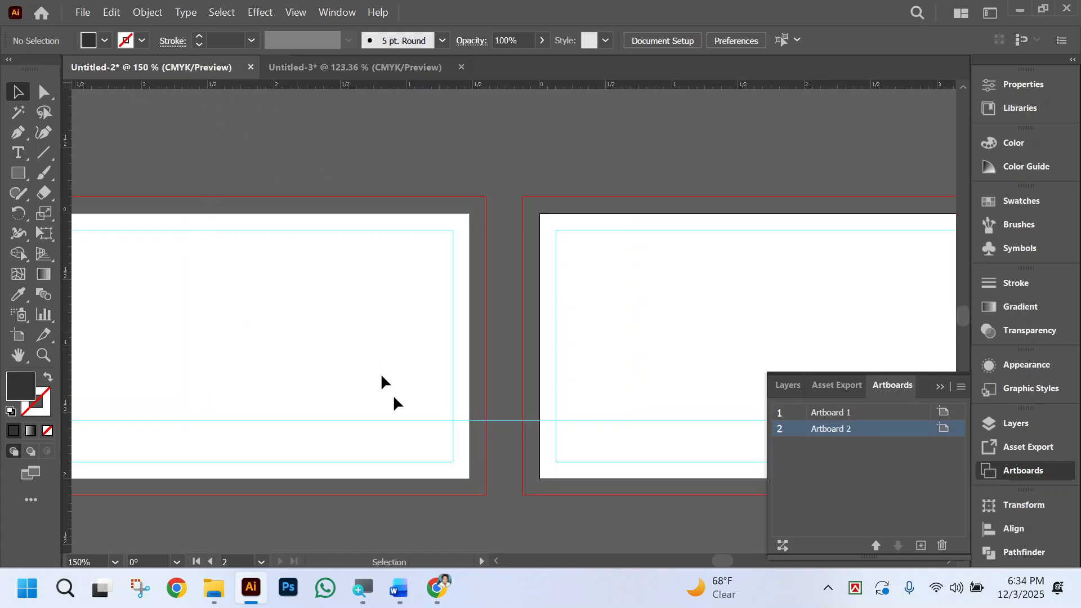
pyautogui.hscroll(-5, 405, 412)
pyautogui.hscroll(-8, 339, 421)
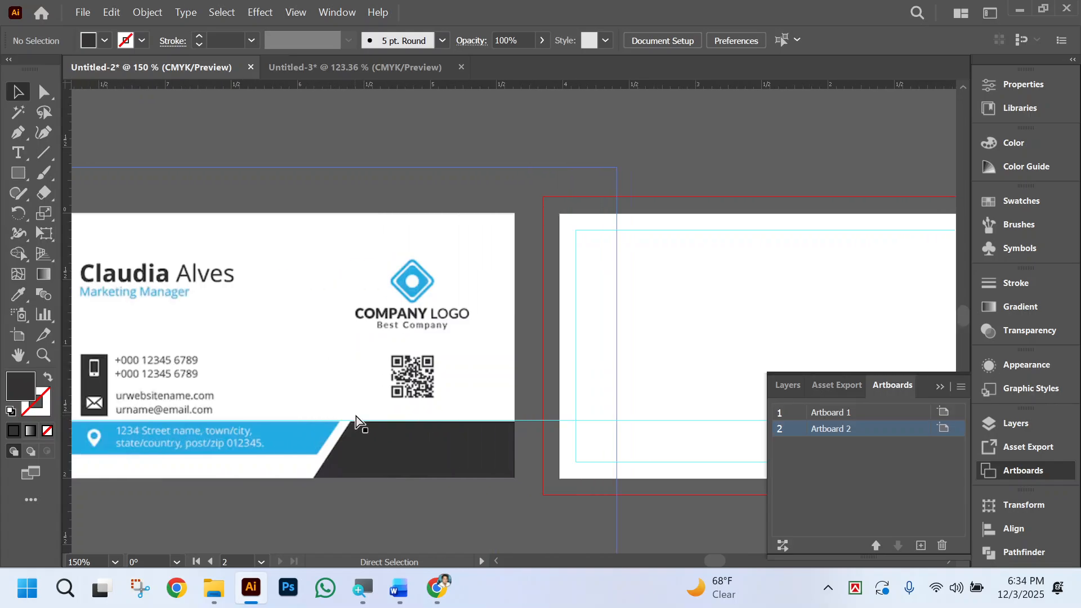
pyautogui.click(365, 350)
pyautogui.press('a')
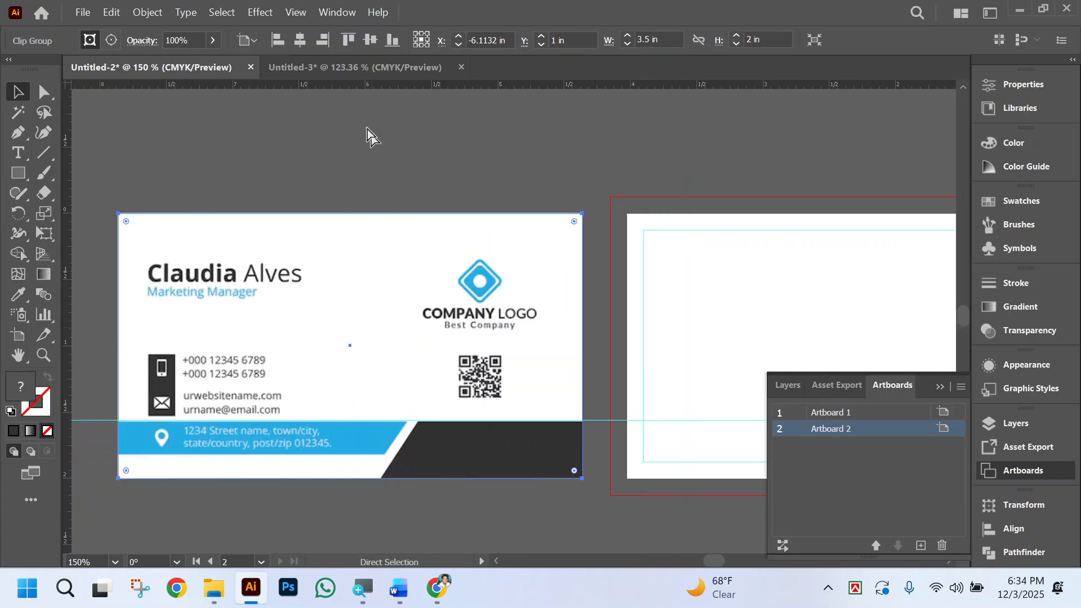
# Paste the reference business card into Untitled-3 and place it just left of the first artboard.
pyautogui.click(343, 70)
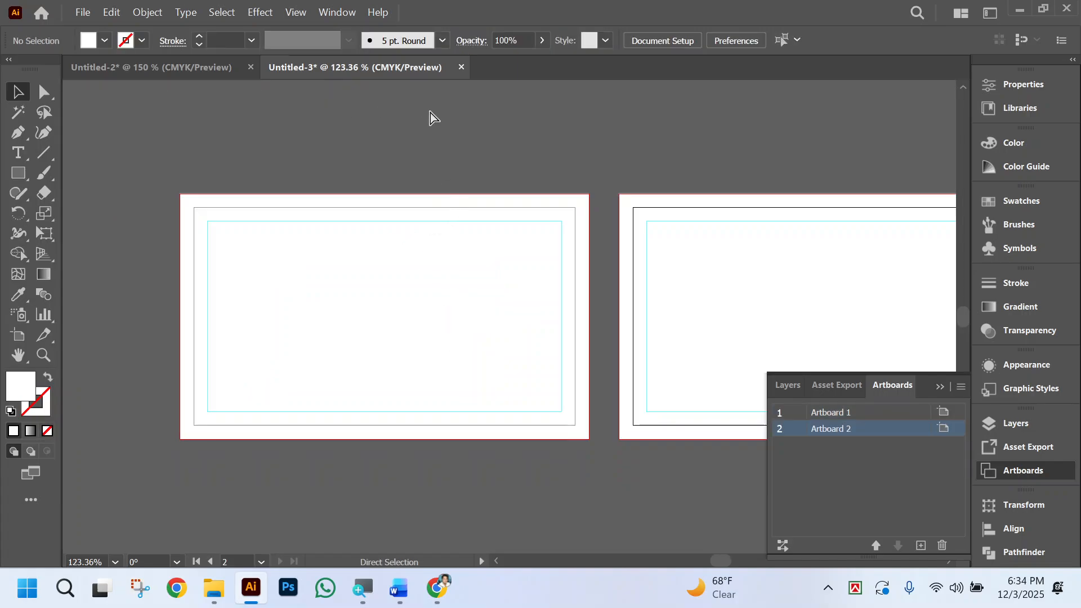
pyautogui.hotkey('ctrl', 'v')
pyautogui.hscroll(-6, 470, 371)
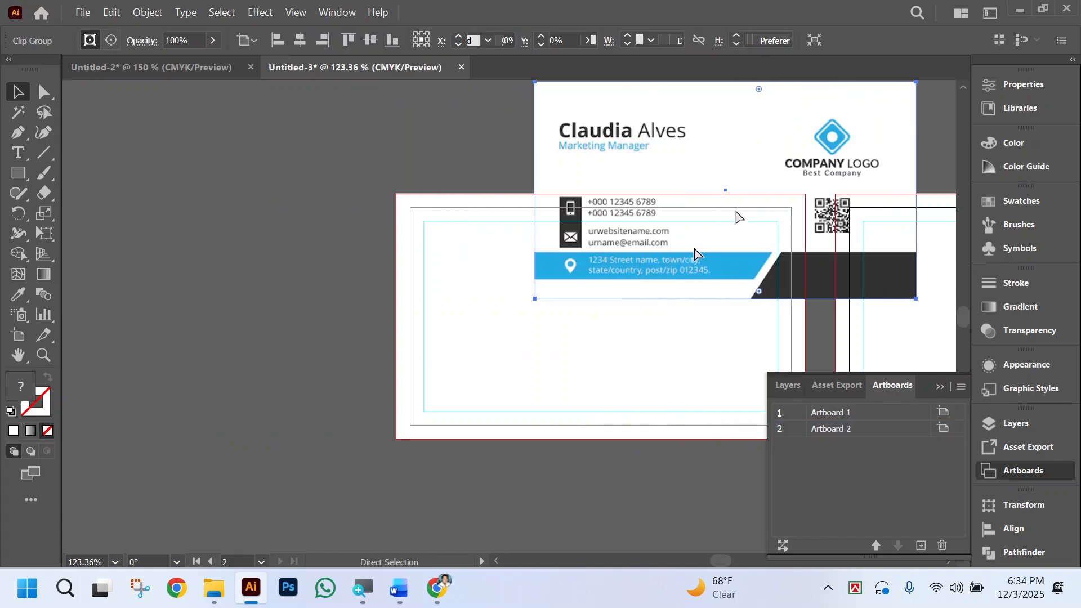
pyautogui.moveTo(795, 137); pyautogui.dragTo(271, 243)
pyautogui.hscroll(-3, 500, 366)
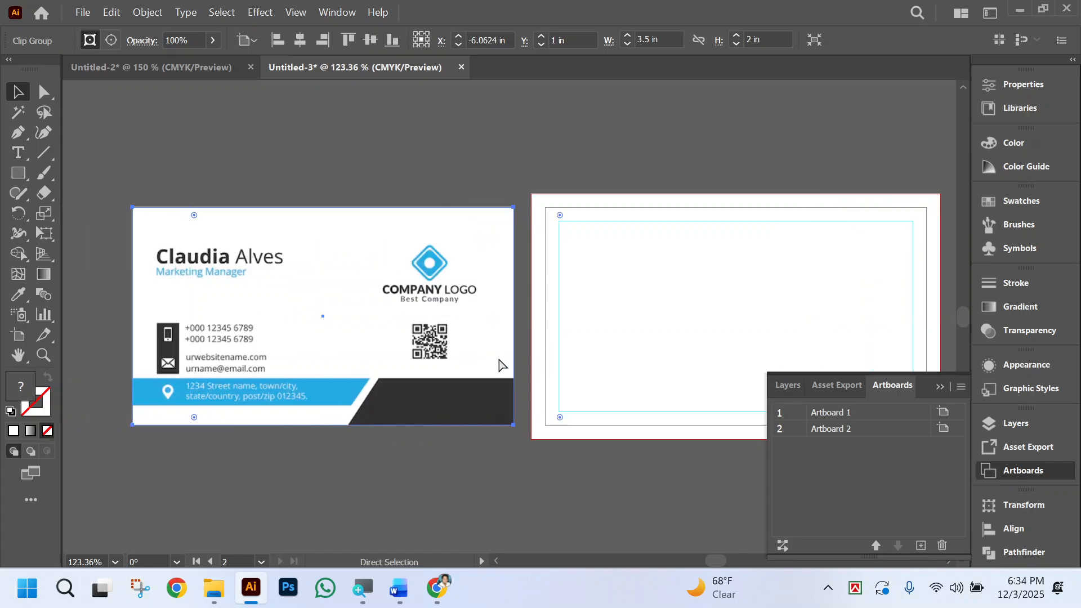
pyautogui.click(531, 515)
pyautogui.hscroll(2, 545, 513)
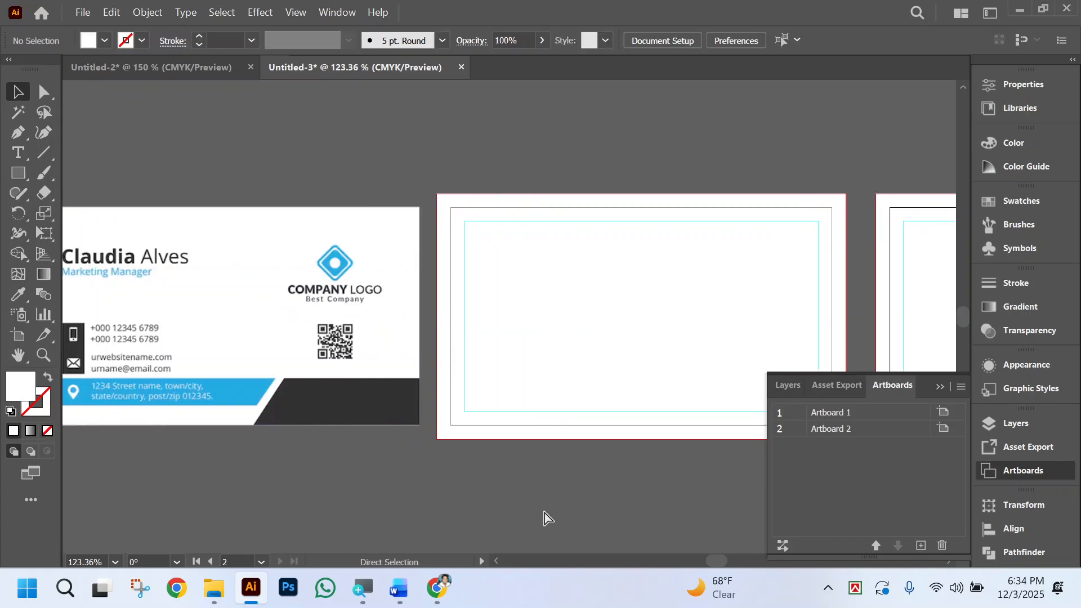
pyautogui.click(937, 386)
# Unlock the background rectangles on both artboards and lock them again.
pyautogui.hscroll(-2, 744, 466)
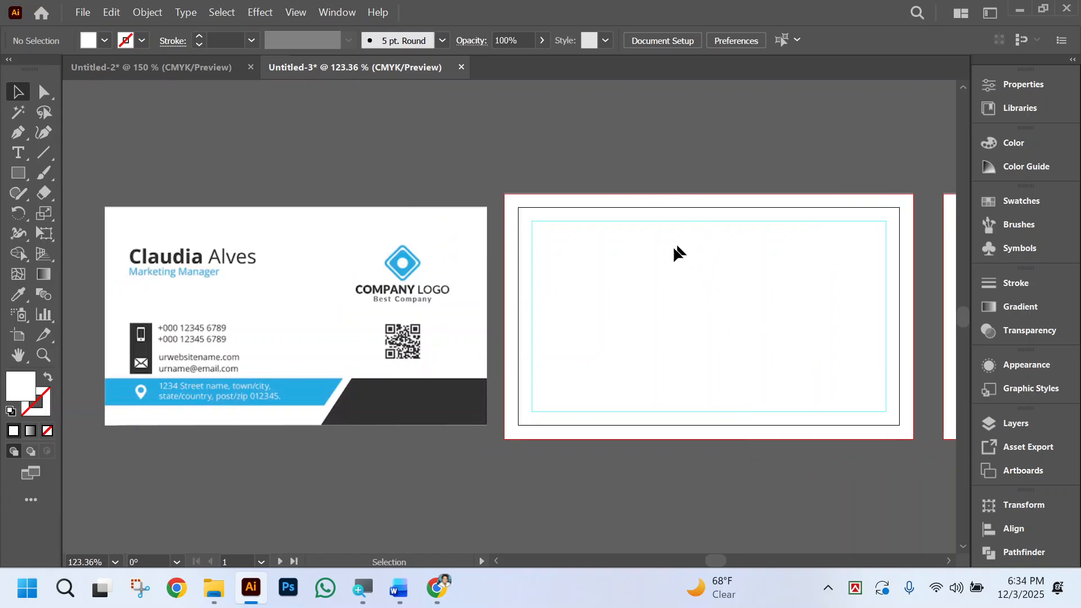
pyautogui.keyDown('ctrl'); pyautogui.click(659, 195); pyautogui.keyUp('ctrl')
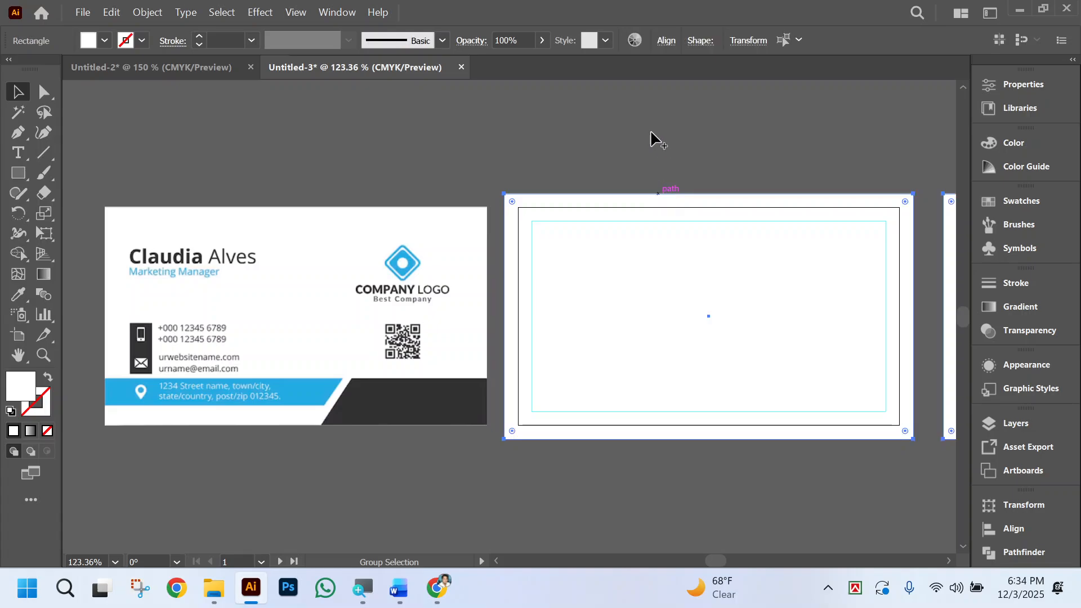
pyautogui.click(650, 132)
pyautogui.click(667, 232)
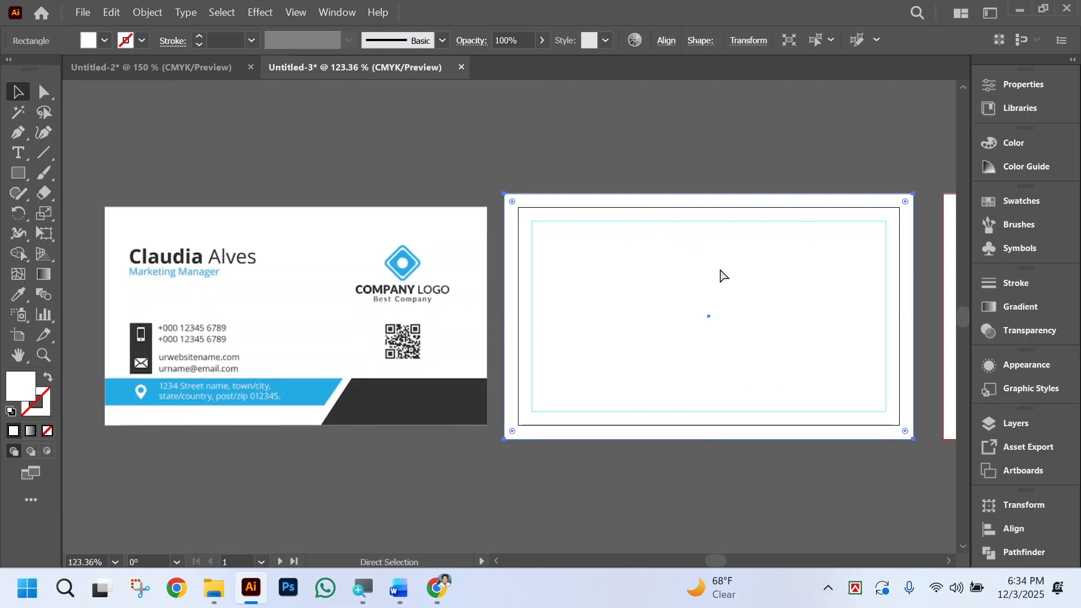
pyautogui.moveTo(635, 150); pyautogui.dragTo(934, 494)
pyautogui.click(772, 290)
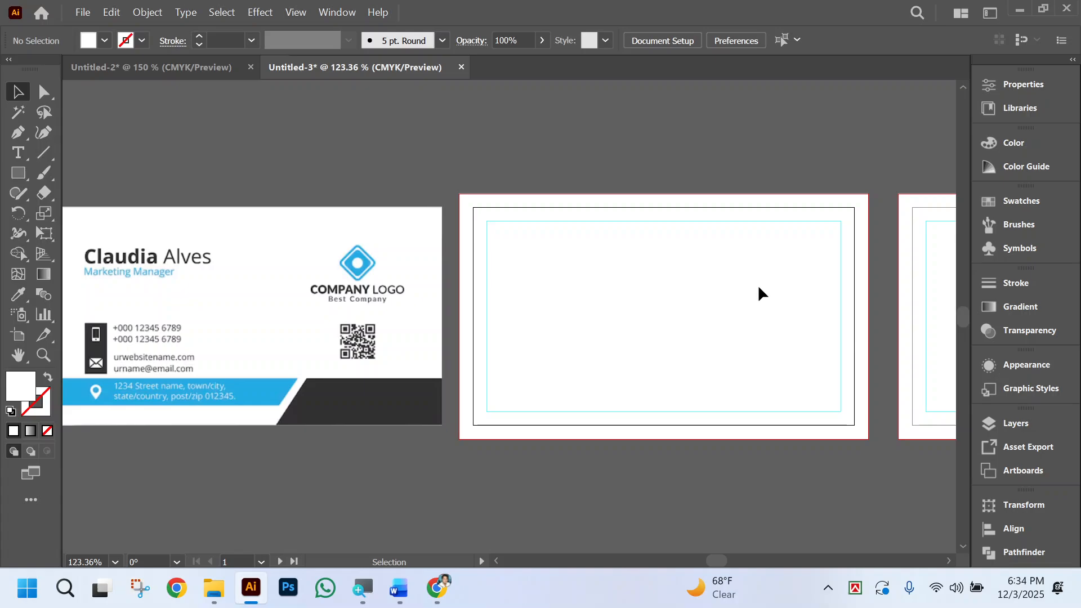
pyautogui.hscroll(-3, 685, 282)
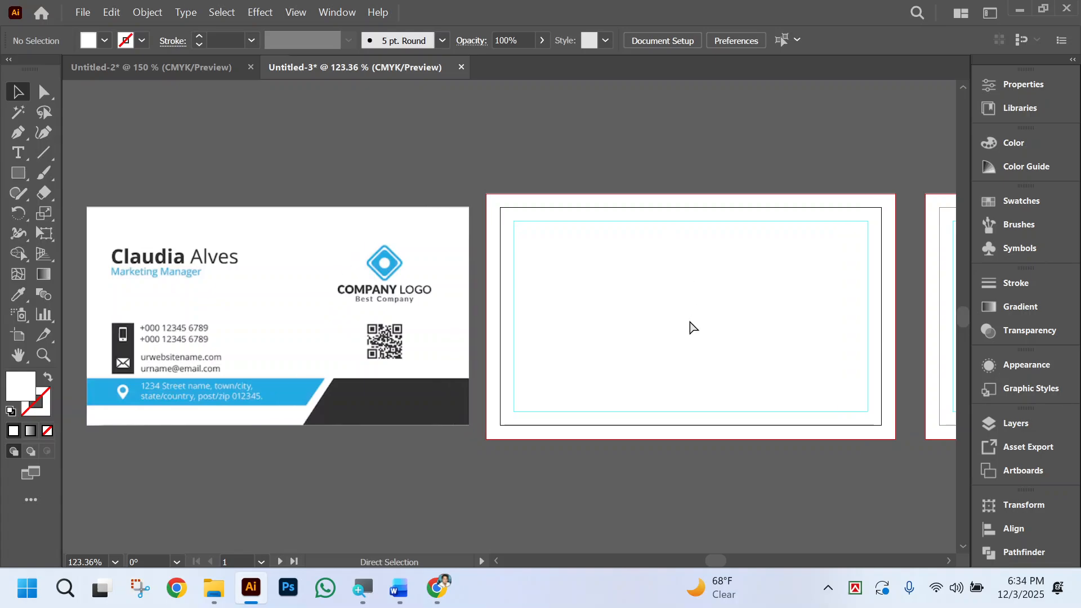
# Shrink the unlocked white rectangle to a band along the first artboard's bottom and fill it with the reference card's dark grey.
pyautogui.click(678, 288)
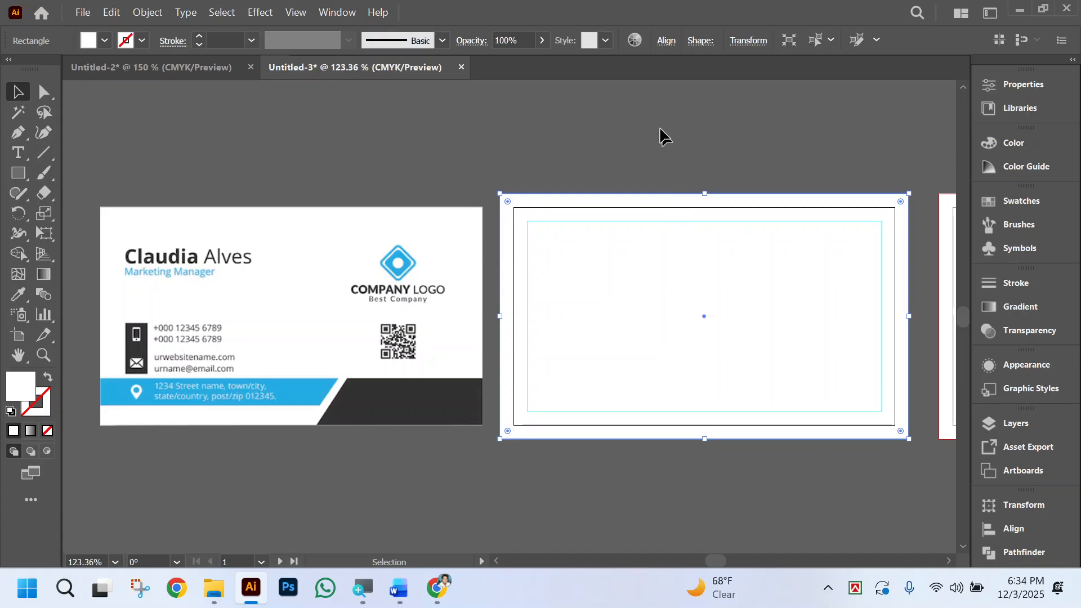
pyautogui.moveTo(707, 194); pyautogui.dragTo(764, 375)
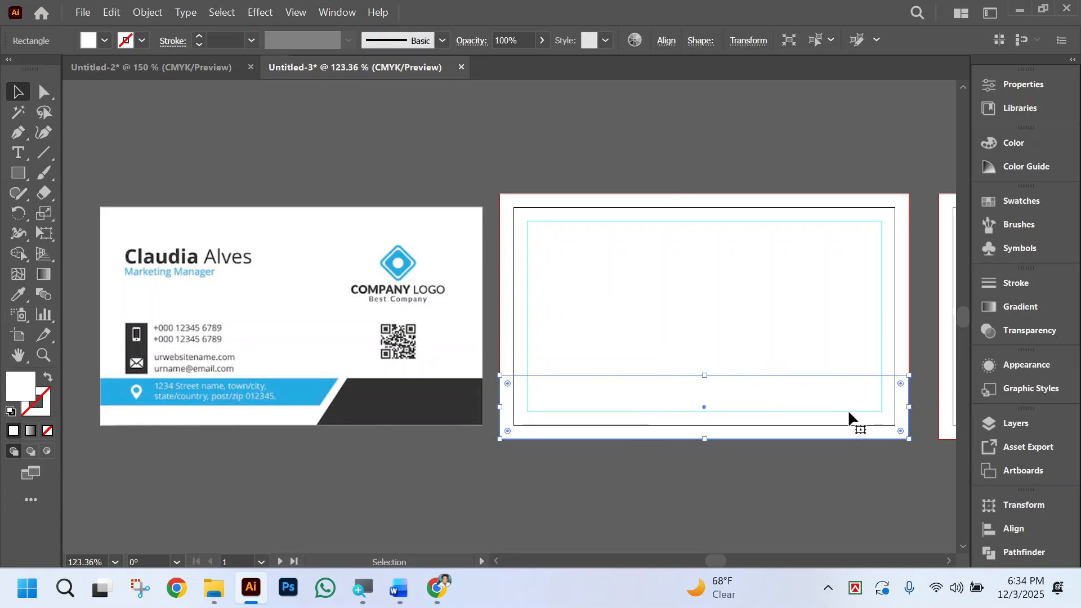
pyautogui.click(18, 293)
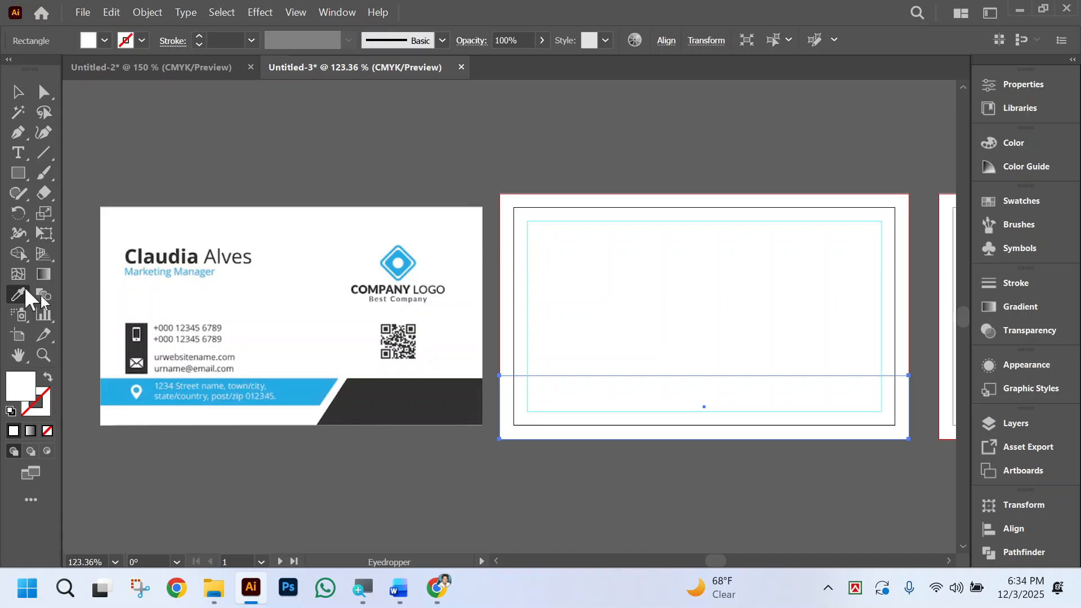
pyautogui.click(458, 385)
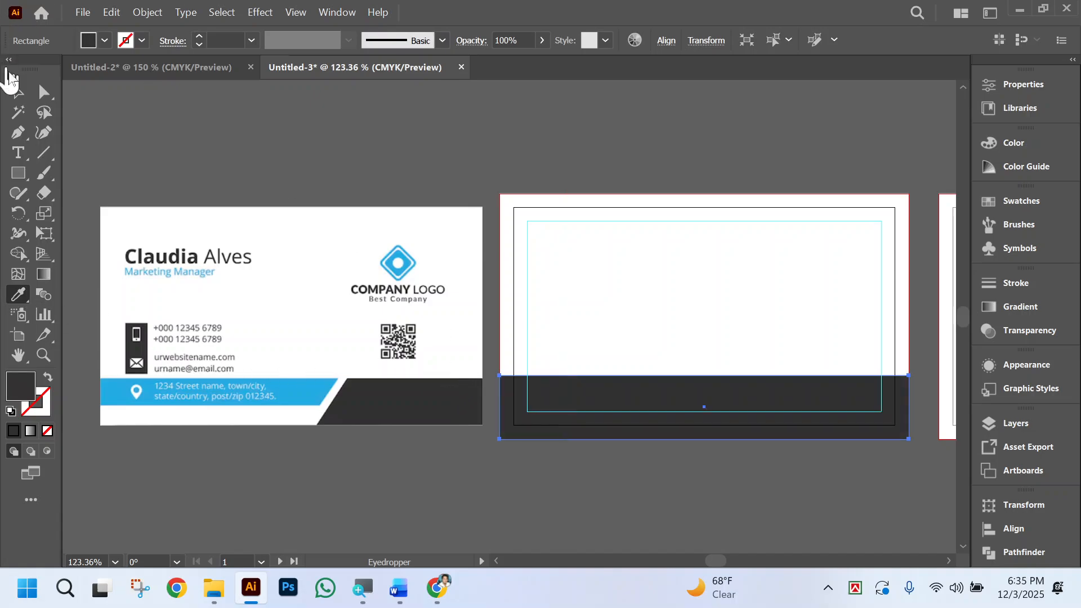
pyautogui.click(18, 92)
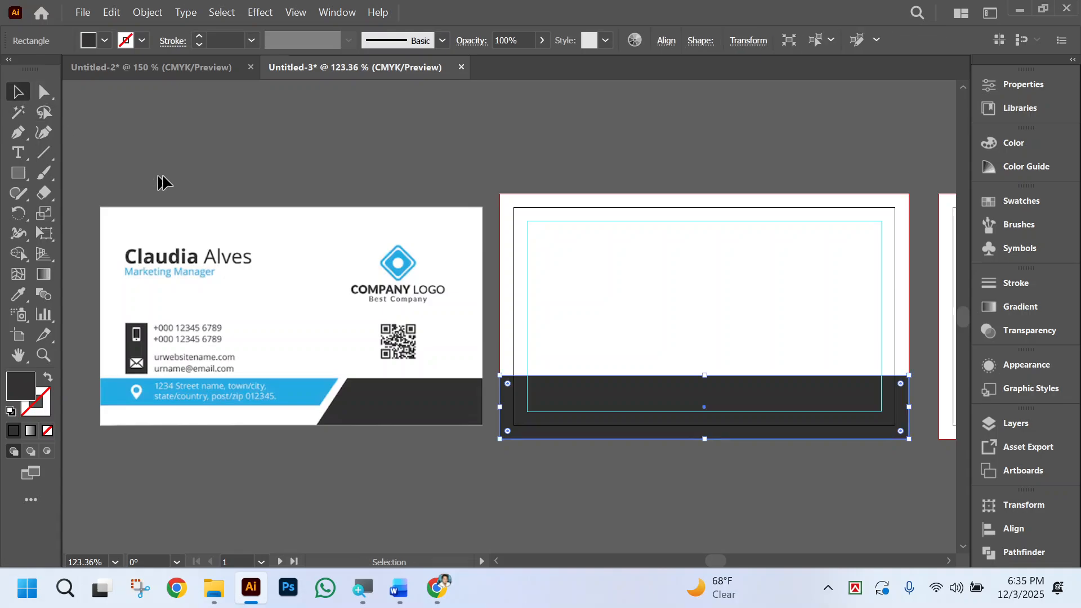
# Lock the reference business card image in place beside the first artboard.
pyautogui.click(324, 418)
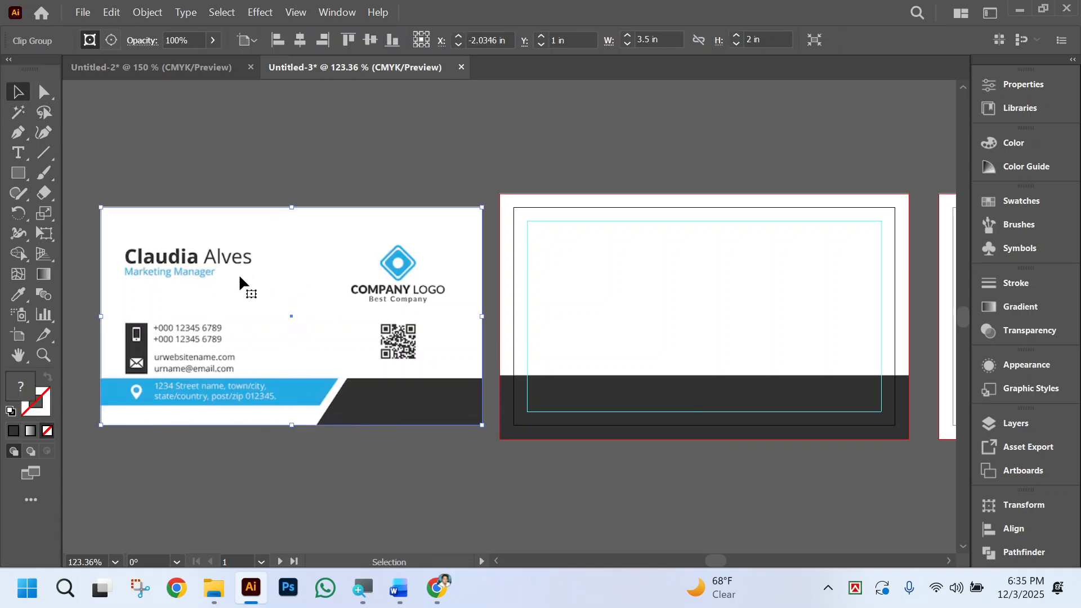
pyautogui.hotkey('ctrl', '2')
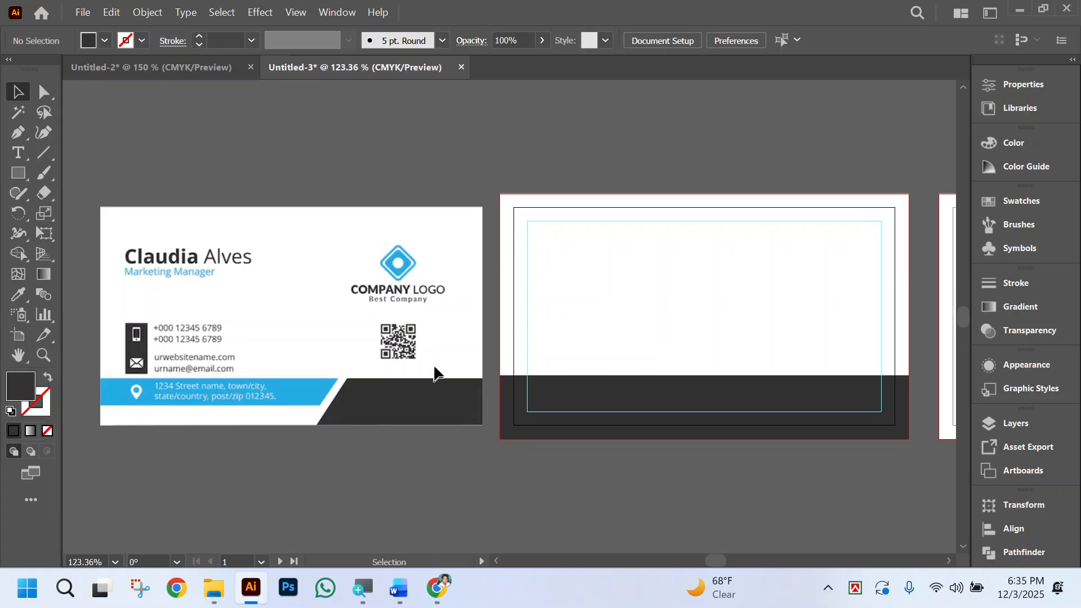
pyautogui.hscroll(3, 421, 357)
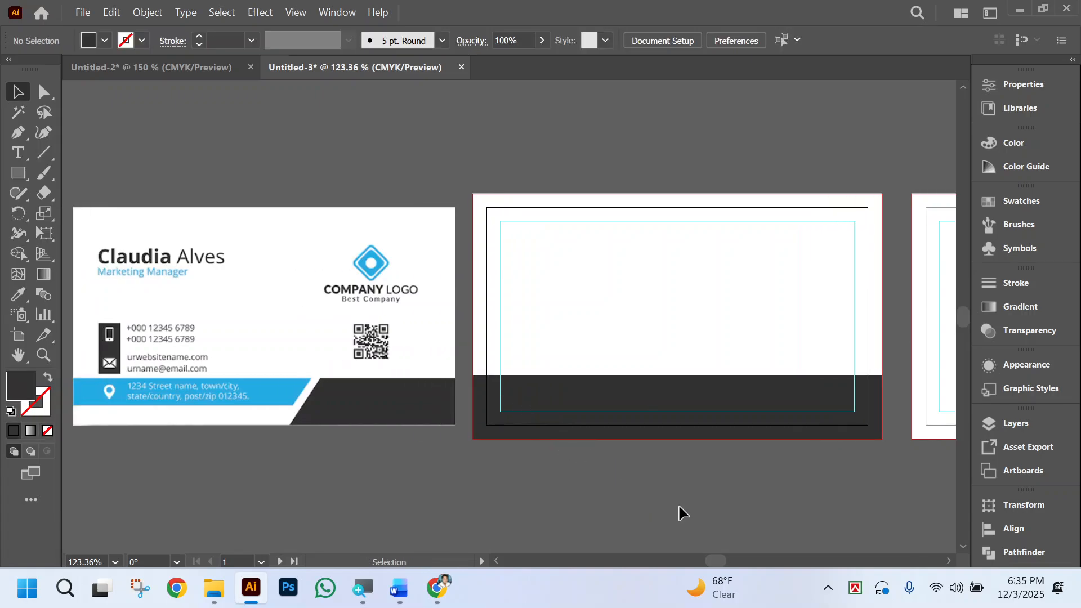
pyautogui.hscroll(-3, 689, 505)
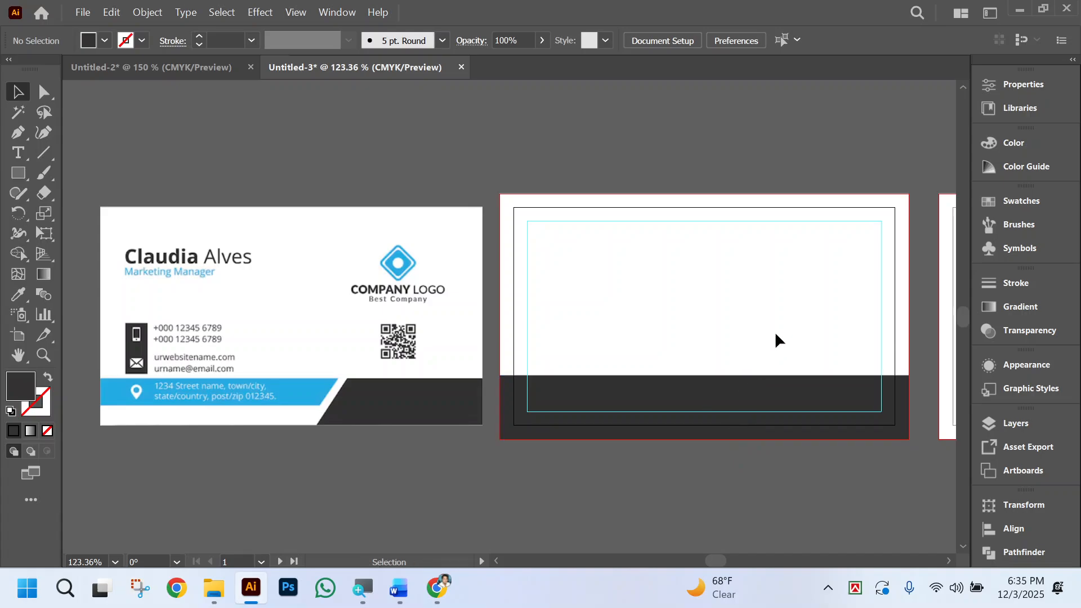
pyautogui.click(43, 153)
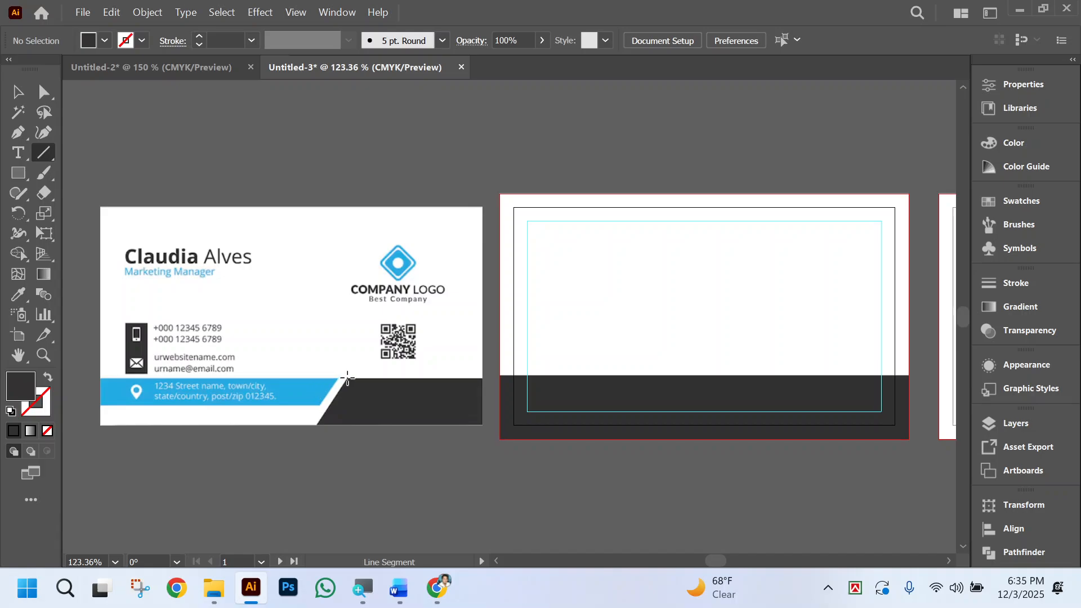
pyautogui.moveTo(346, 379); pyautogui.dragTo(292, 459)
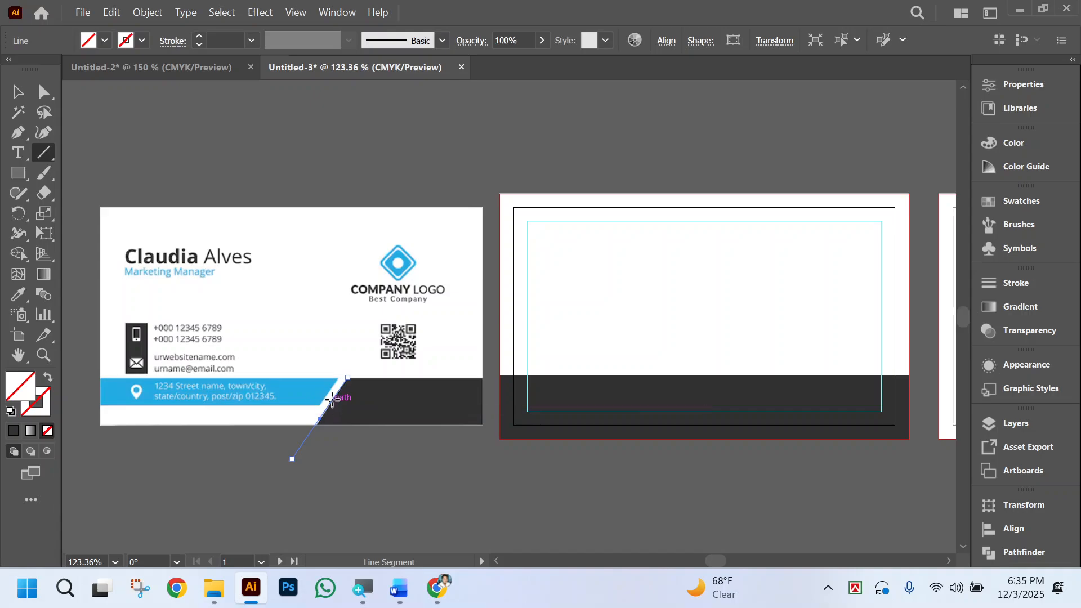
pyautogui.hotkey('ctrl', 'z')
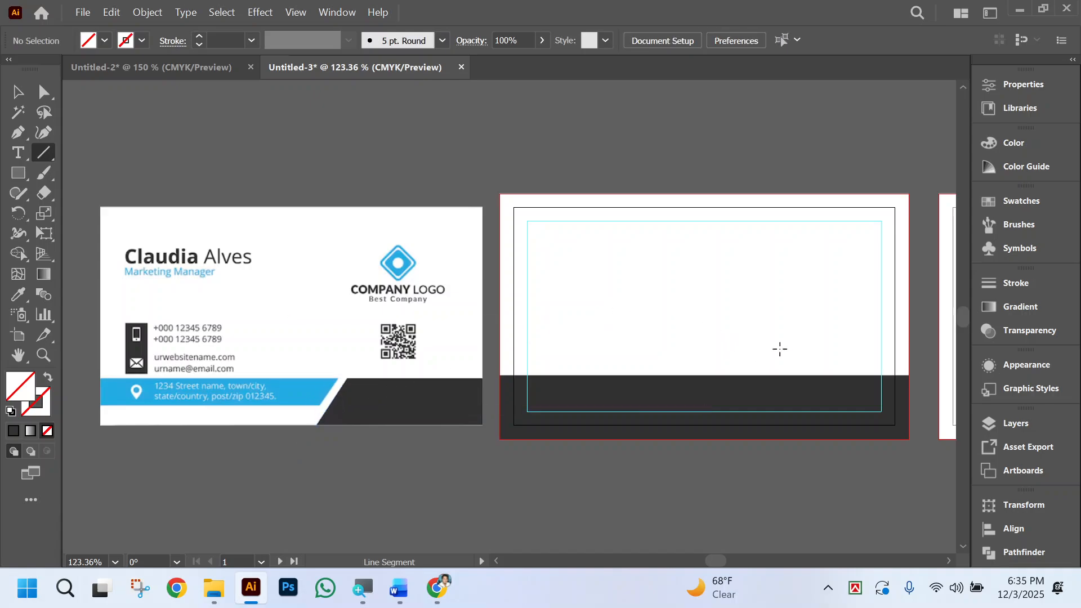
# Draw a slanted line crossing the dark band on the first artboard, with a black stroke and no fill.
pyautogui.moveTo(759, 353); pyautogui.dragTo(705, 489)
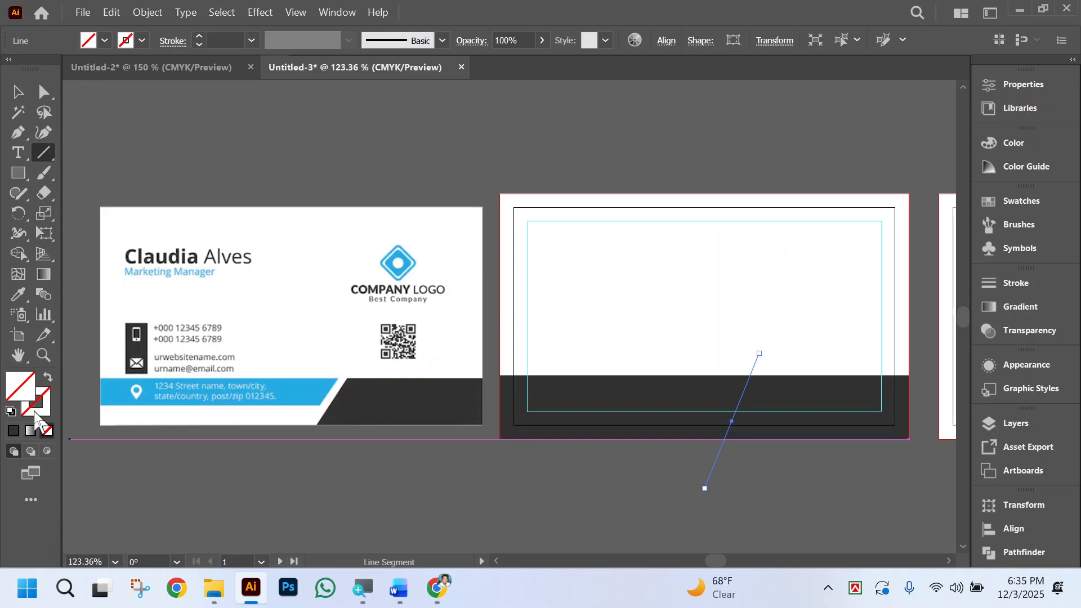
pyautogui.click(11, 412)
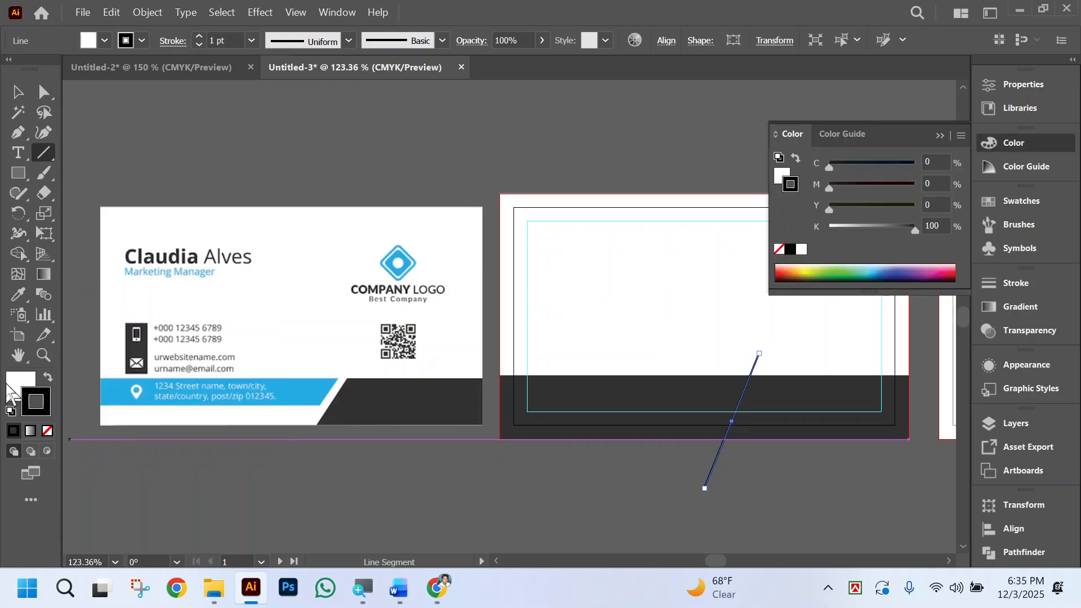
pyautogui.click(47, 431)
pyautogui.click(42, 410)
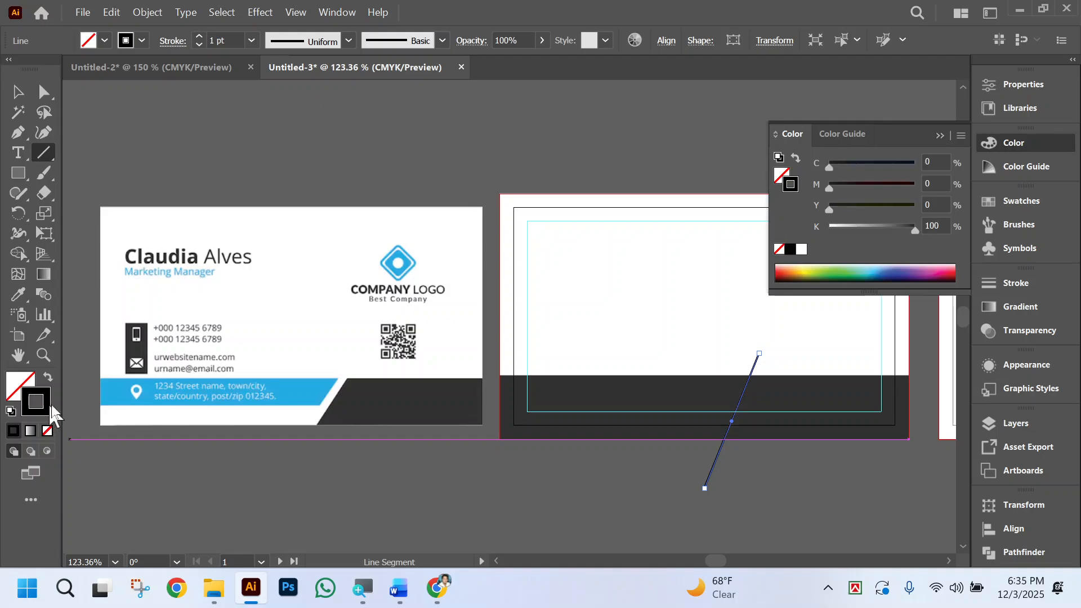
# Set the slanted line's stroke weight to 6 pt and sample the card's white background as its stroke colour.
pyautogui.click(198, 35)
pyautogui.click(198, 35)
pyautogui.click(198, 35)
pyautogui.click(198, 35)
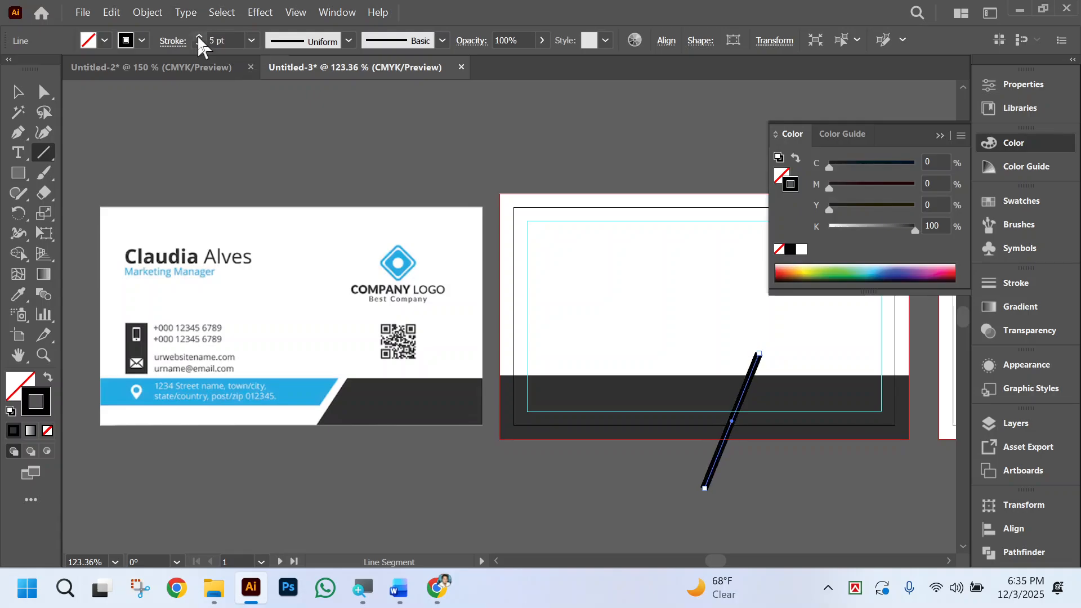
pyautogui.click(198, 36)
pyautogui.click(18, 295)
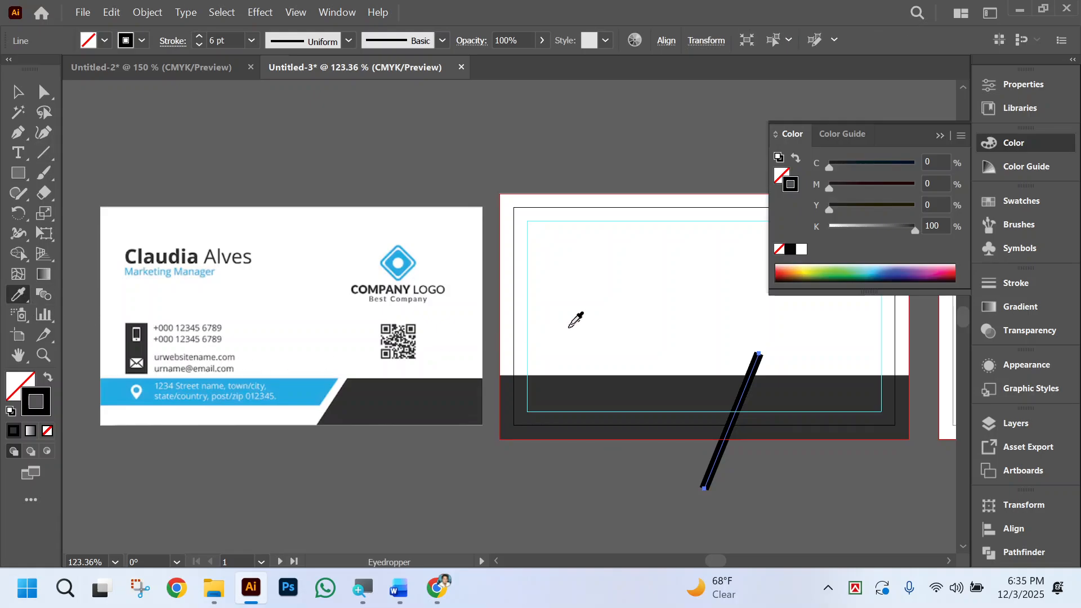
pyautogui.click(667, 277)
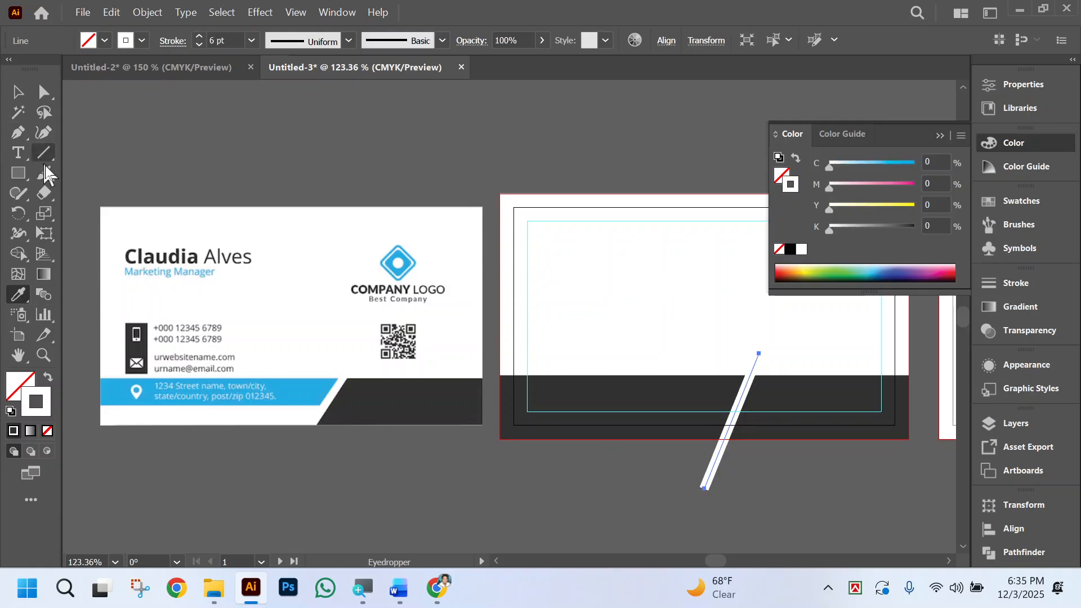
# Select the slanted white line and reduce its stroke weight to 5 pt.
pyautogui.click(44, 91)
pyautogui.click(771, 493)
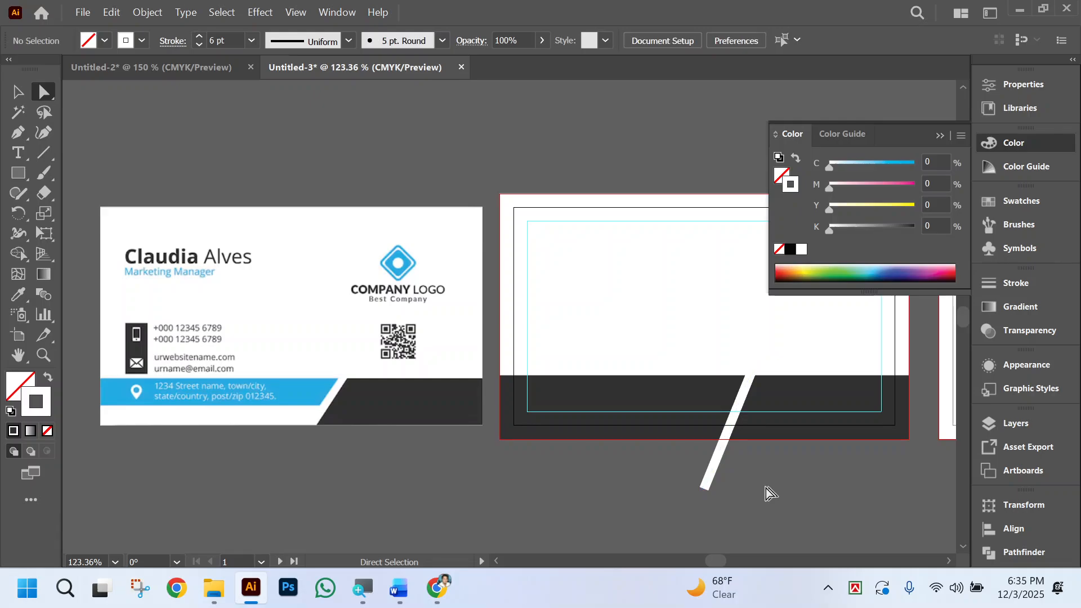
pyautogui.moveTo(671, 466); pyautogui.dragTo(673, 465)
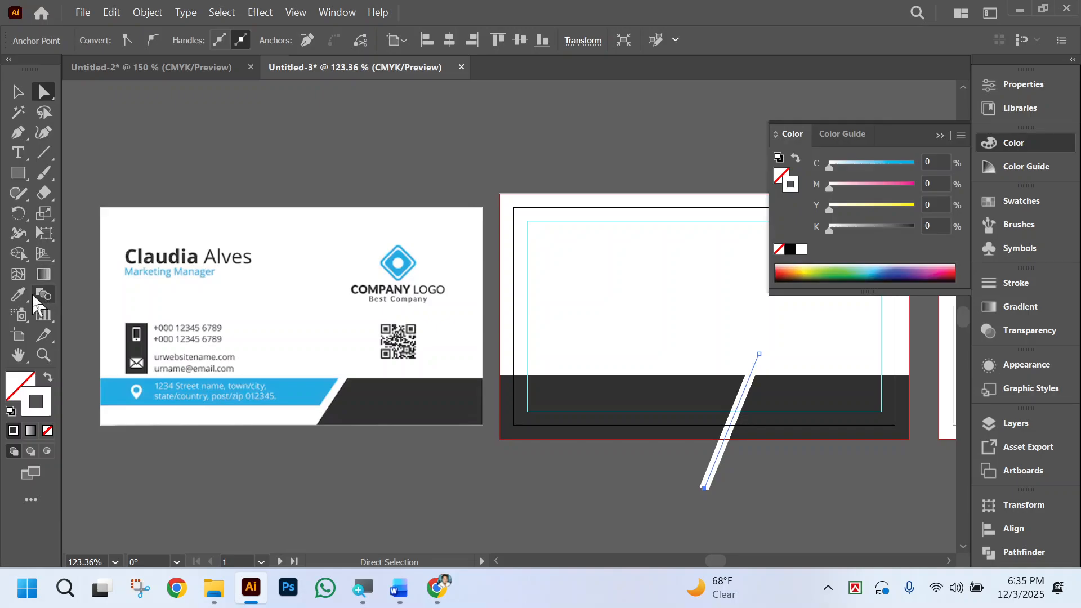
pyautogui.click(1012, 283)
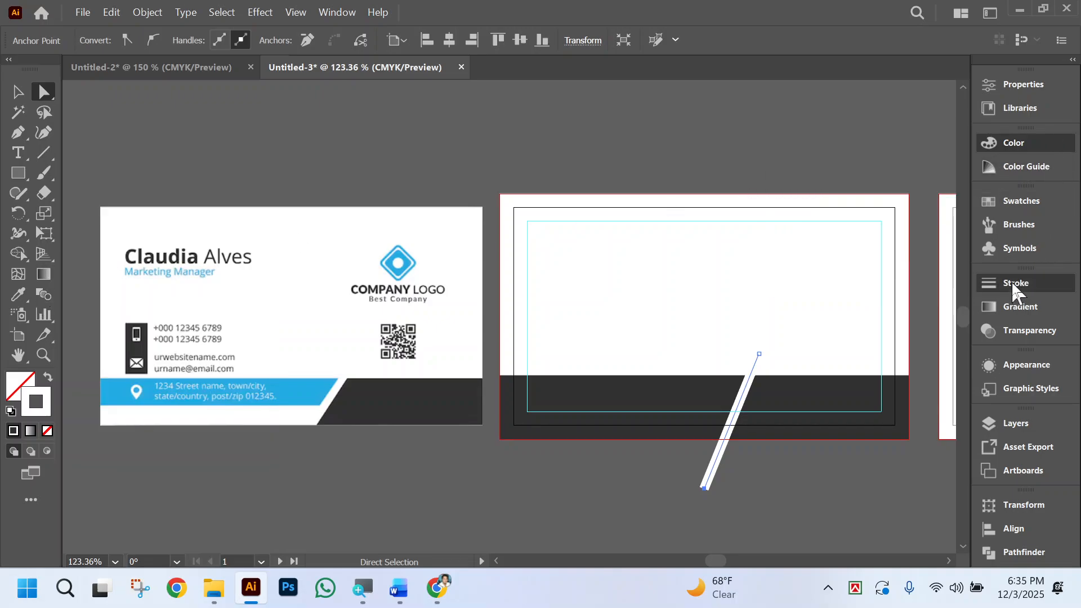
pyautogui.click(1012, 285)
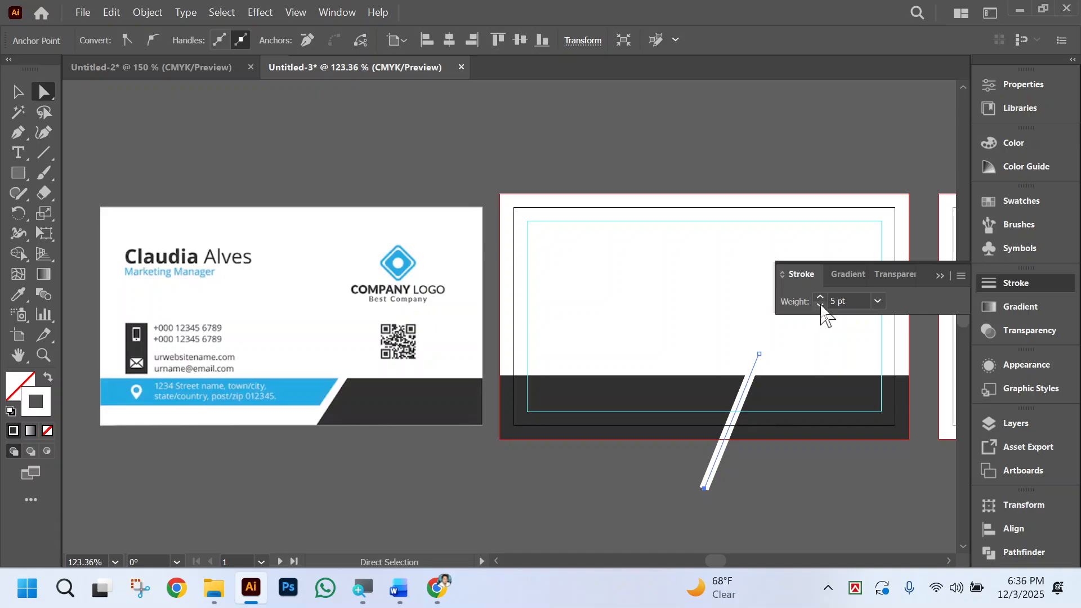
pyautogui.click(941, 275)
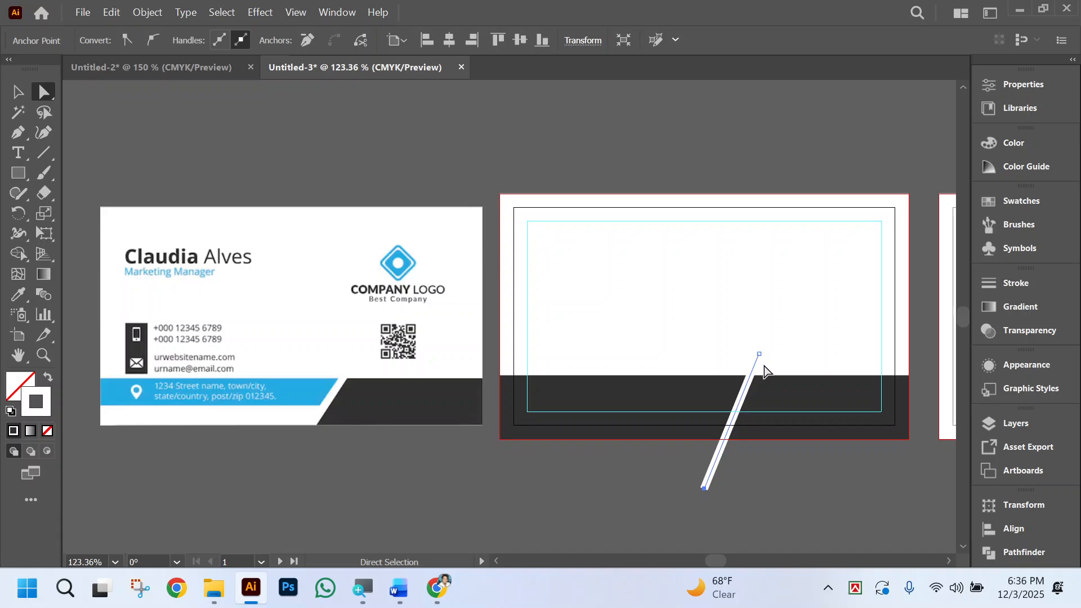
pyautogui.click(832, 394)
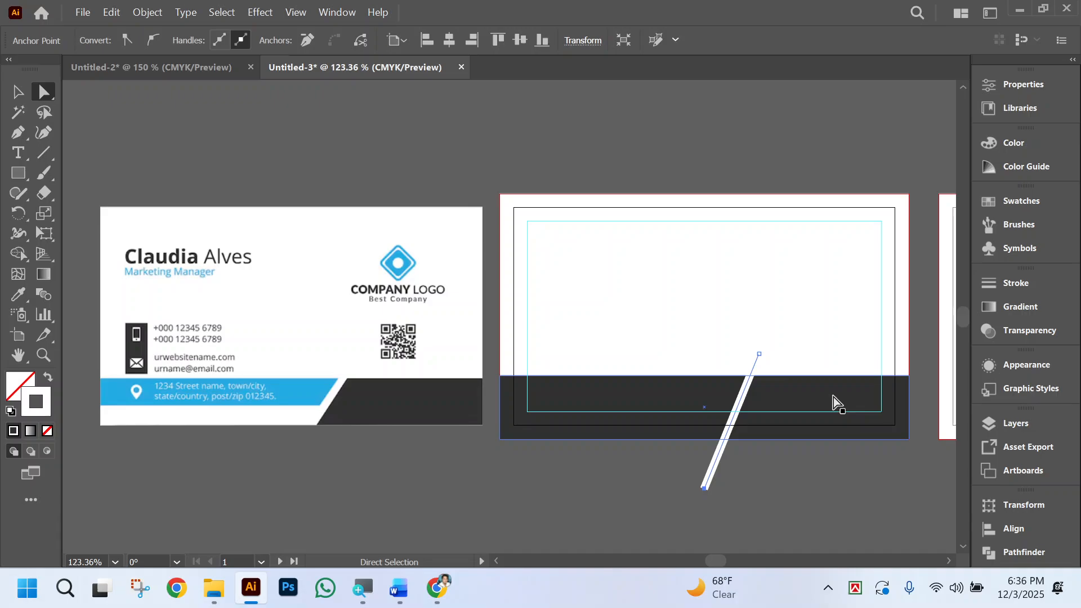
pyautogui.click(745, 388)
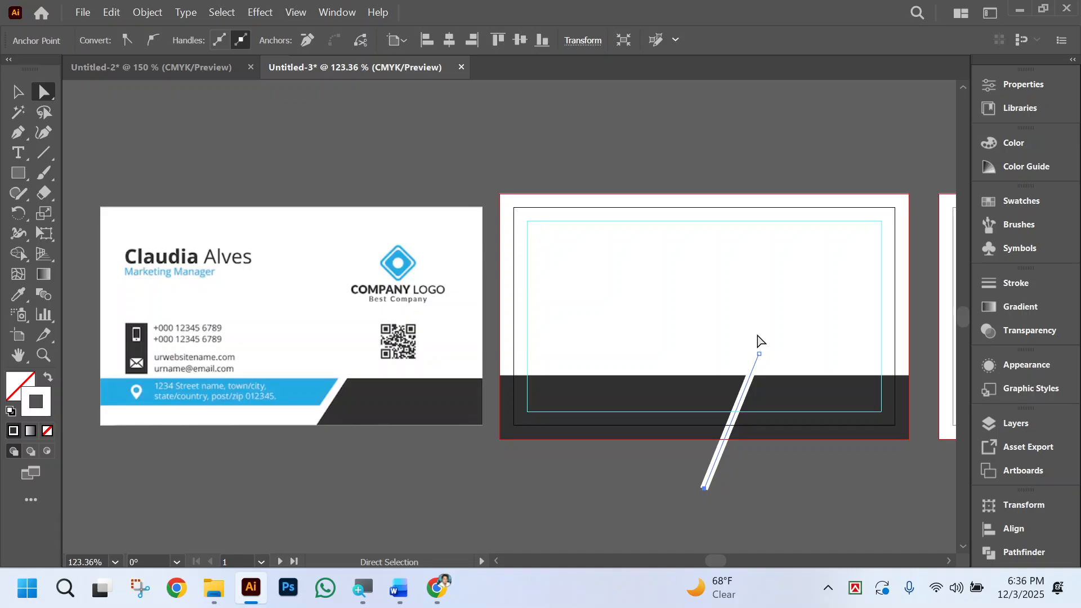
pyautogui.keyDown('shift'); pyautogui.click(780, 410); pyautogui.keyUp('shift')
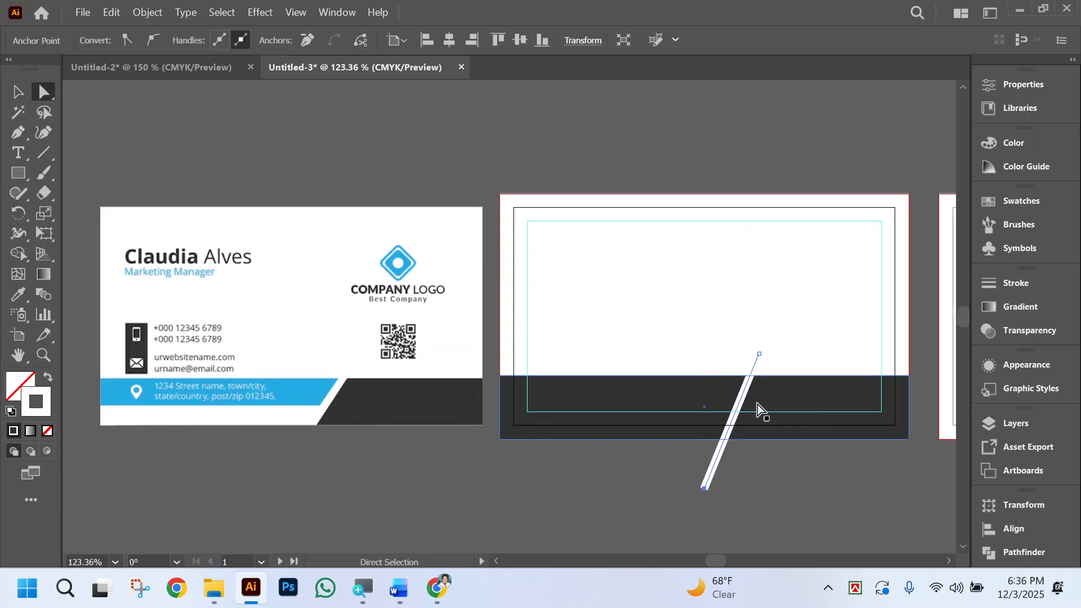
pyautogui.keyDown('shift'); pyautogui.click(758, 404); pyautogui.keyUp('shift')
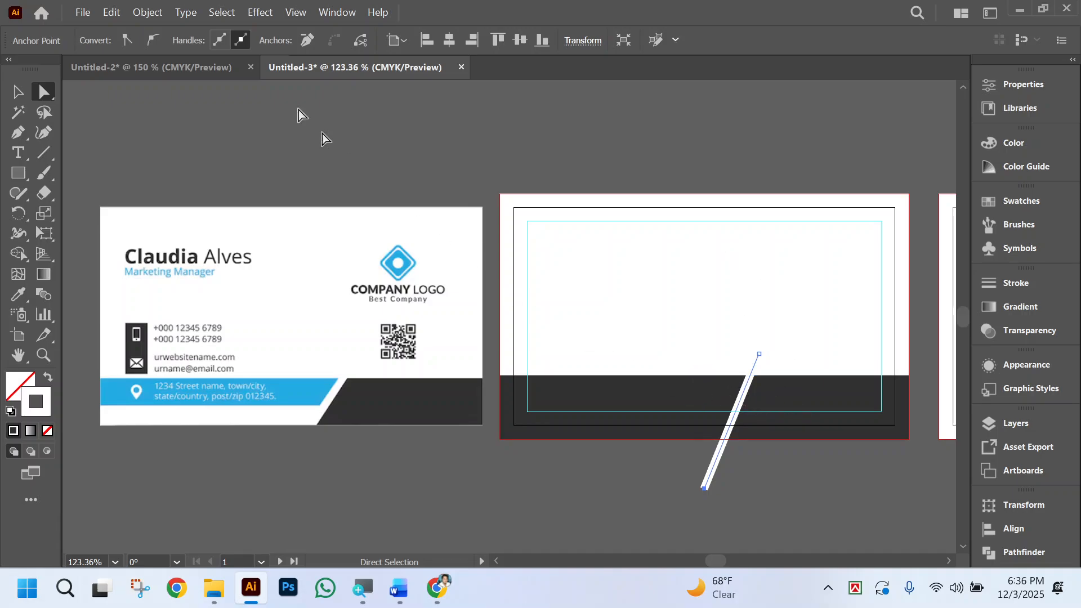
# Expand the slanted line's fill and stroke into a solid shape.
pyautogui.click(145, 12)
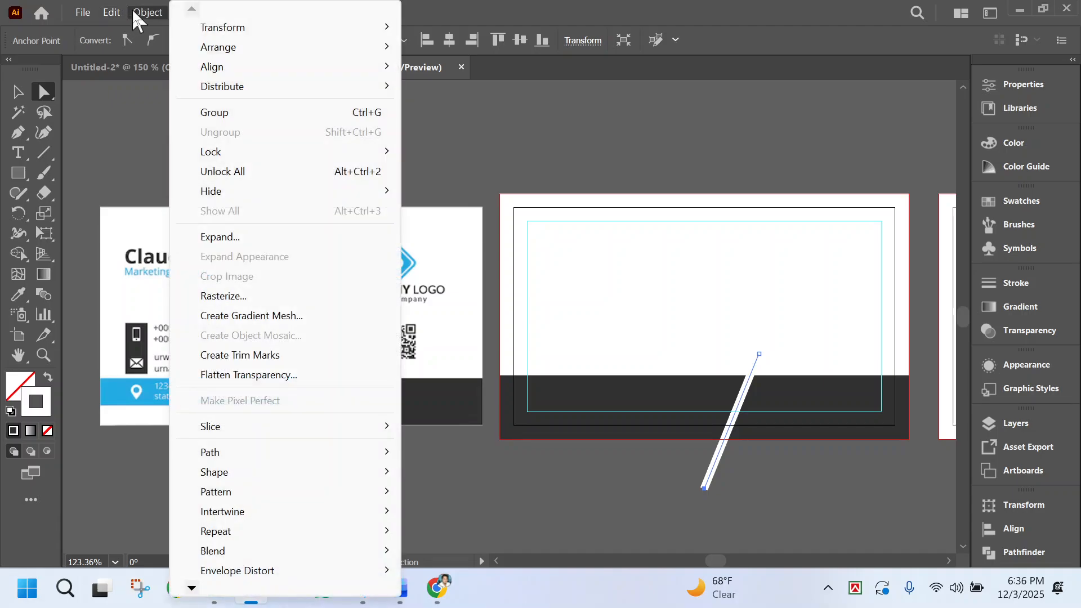
pyautogui.click(234, 239)
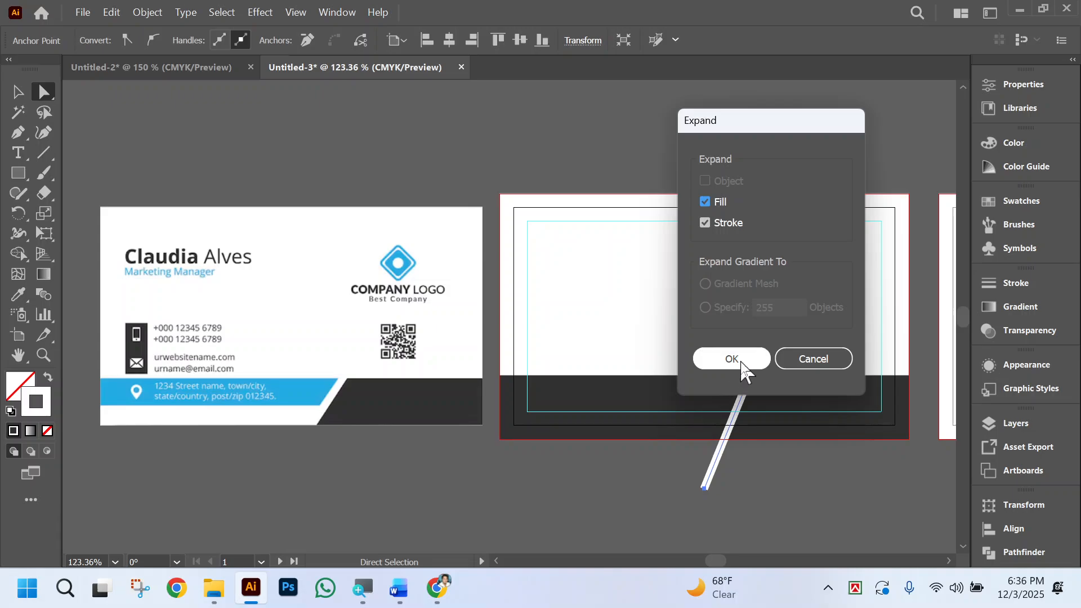
pyautogui.click(741, 363)
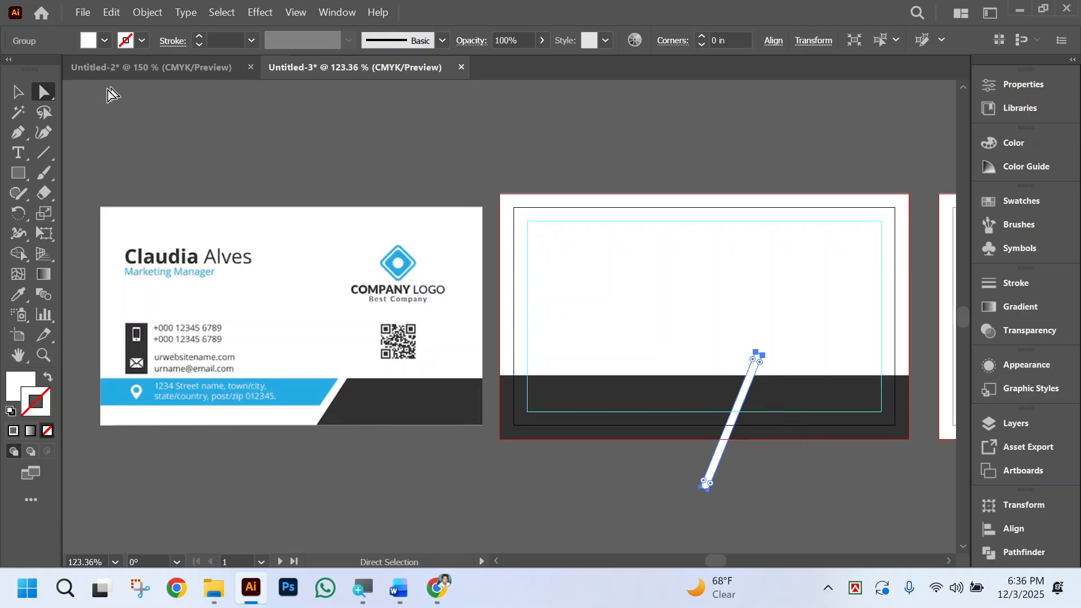
# Select the white stripe together with the dark band and cut the stripe out of the band with Minus Front.
pyautogui.click(17, 91)
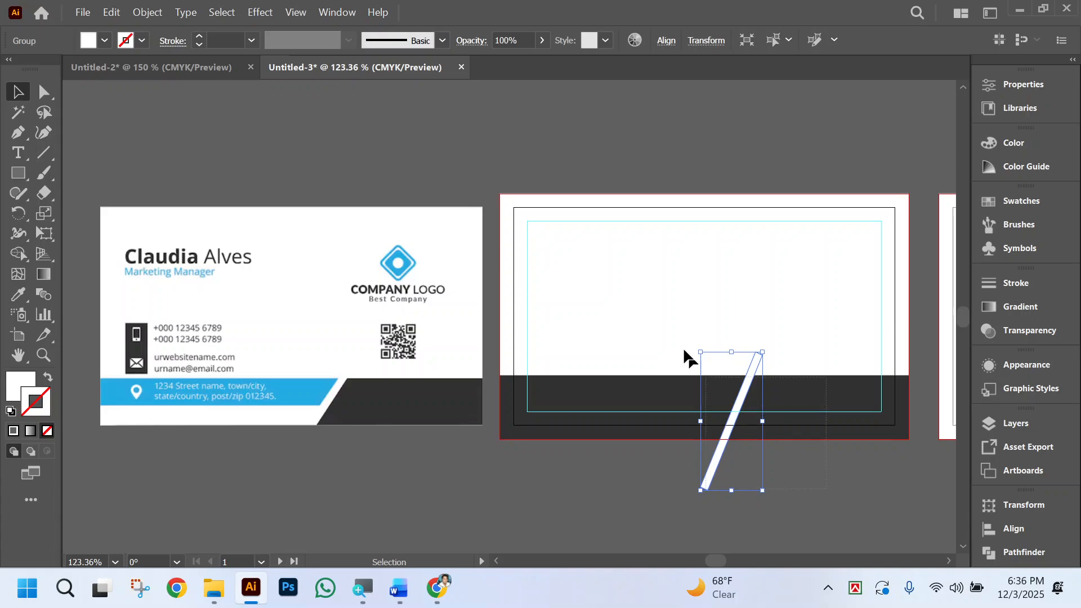
pyautogui.moveTo(683, 347); pyautogui.dragTo(649, 317)
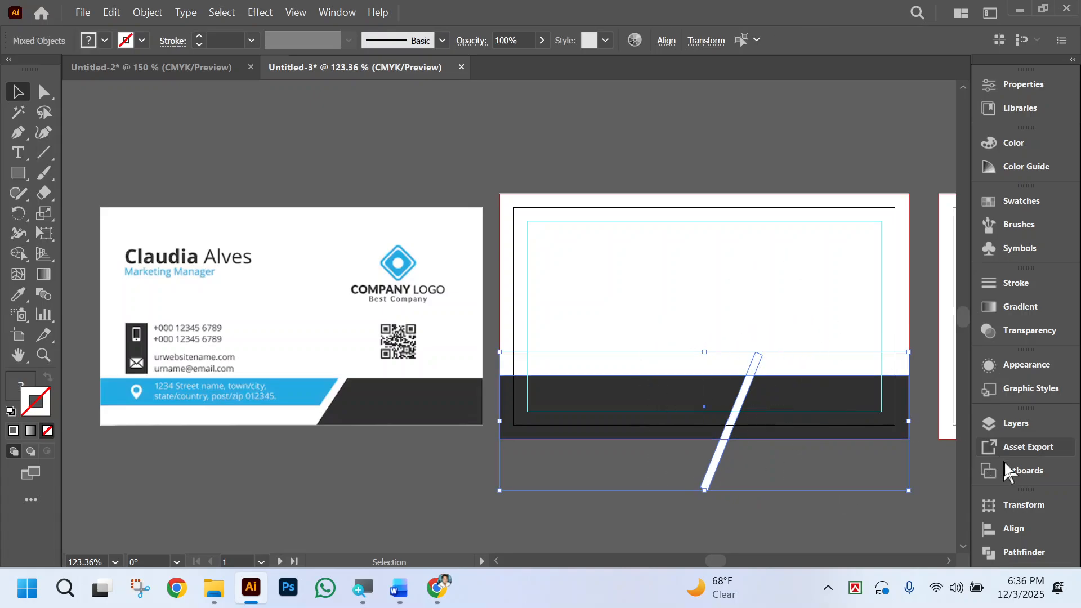
pyautogui.click(1020, 552)
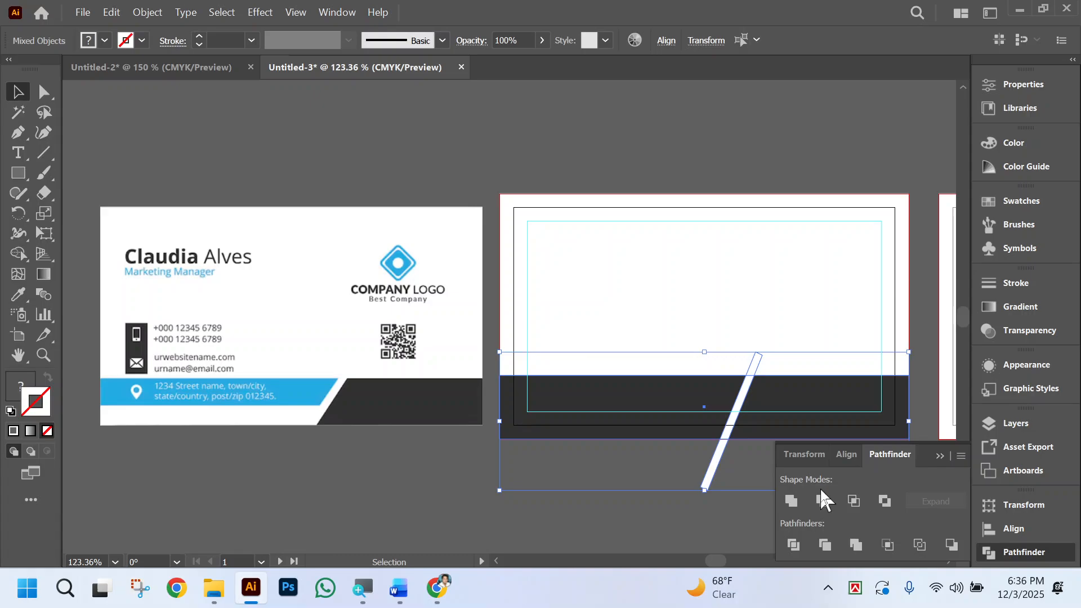
pyautogui.click(823, 500)
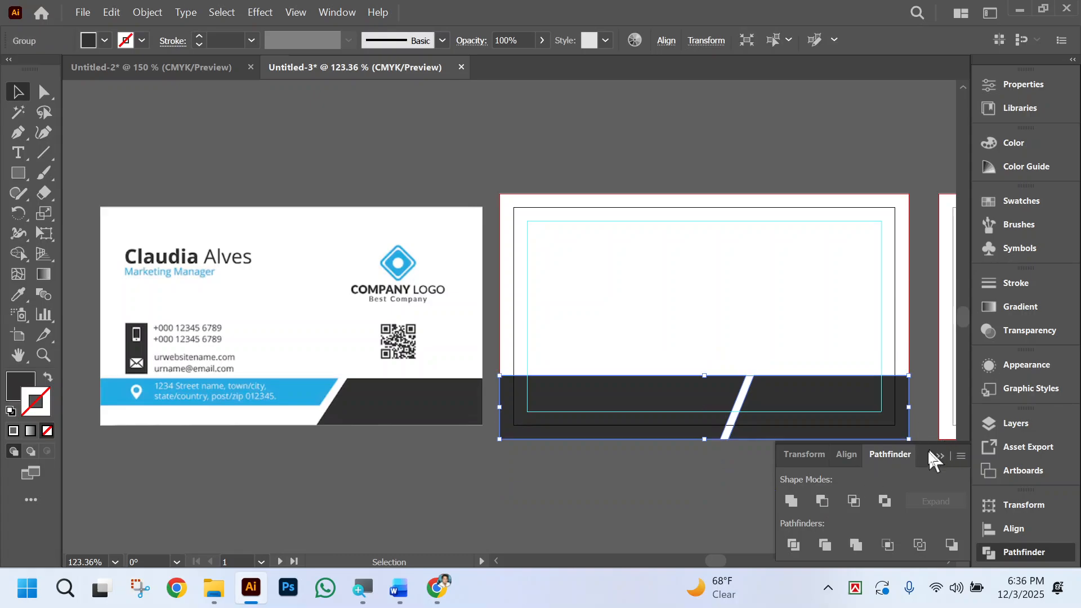
pyautogui.click(940, 456)
pyautogui.click(741, 487)
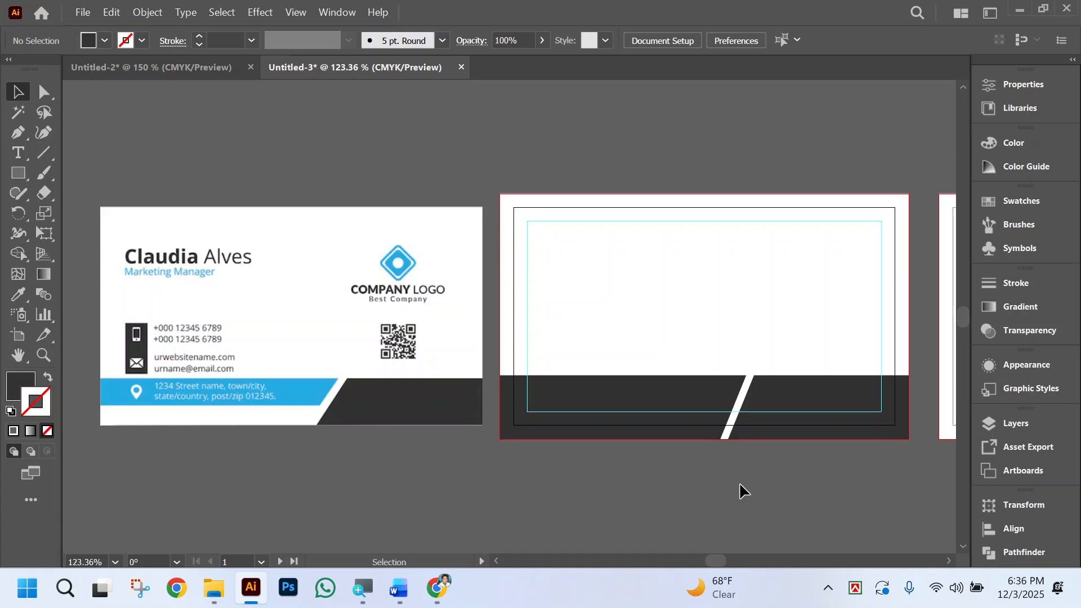
# Draw a rectangle over the lower part of the band's left piece, with its top edge on the inner guide's bottom line.
pyautogui.hotkey('ctrl', 'space')
pyautogui.click(687, 416)
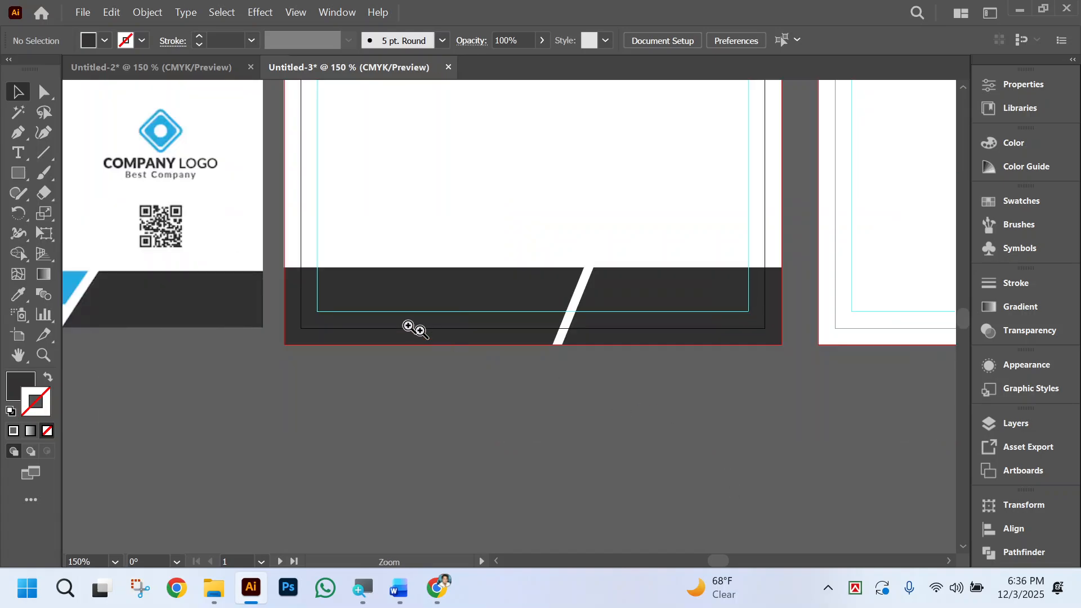
pyautogui.click(445, 273)
pyautogui.hscroll(-1, 472, 293)
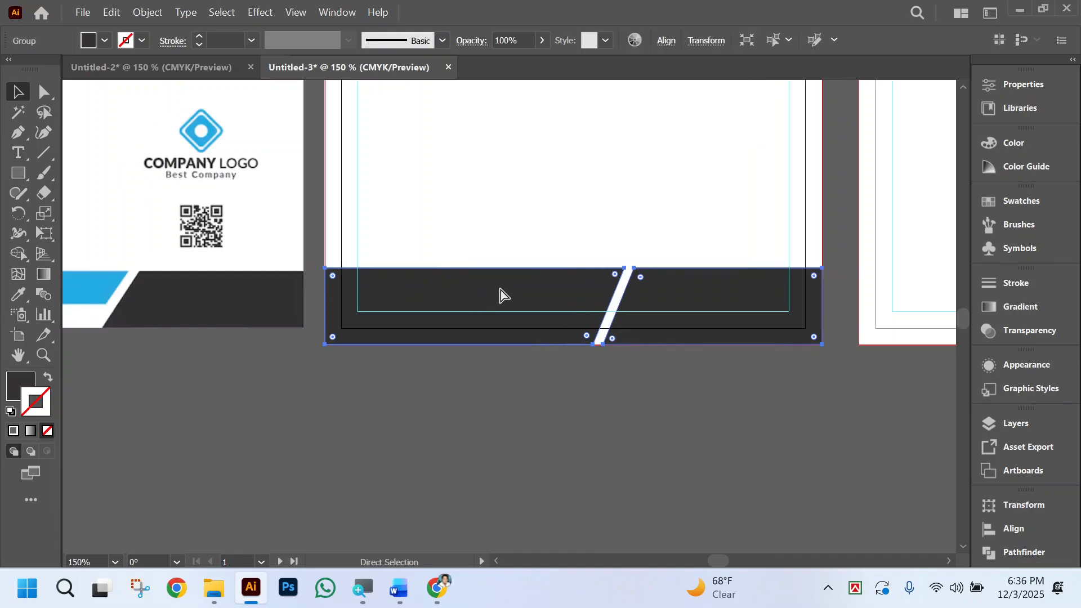
pyautogui.click(565, 423)
pyautogui.click(18, 173)
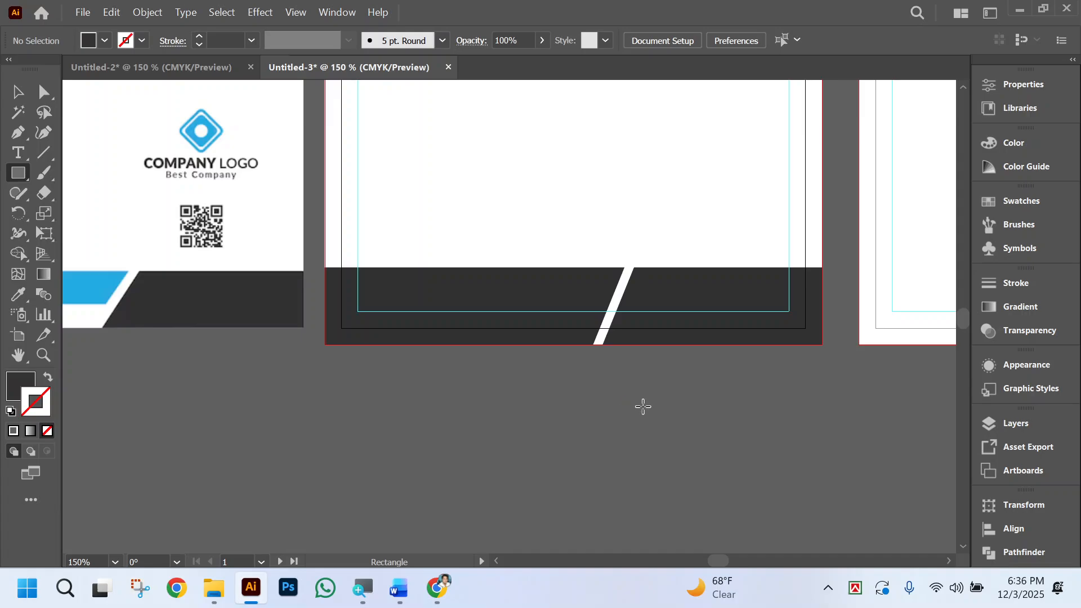
pyautogui.moveTo(643, 407)
pyautogui.mouseDown()
pyautogui.moveTo(285, 302)
pyautogui.moveTo(271, 311)
pyautogui.mouseUp()
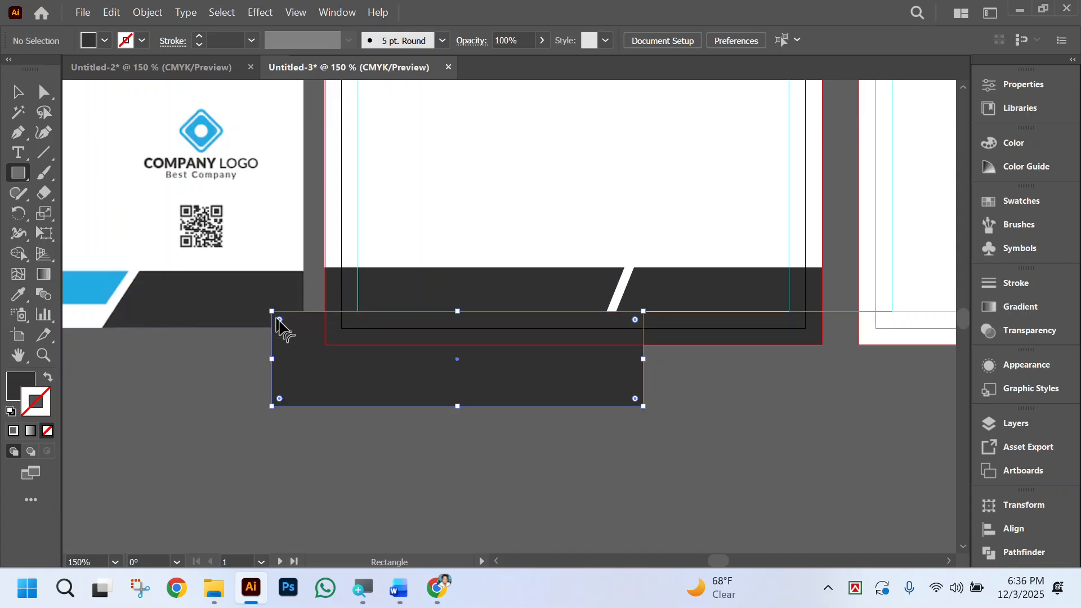
pyautogui.click(43, 92)
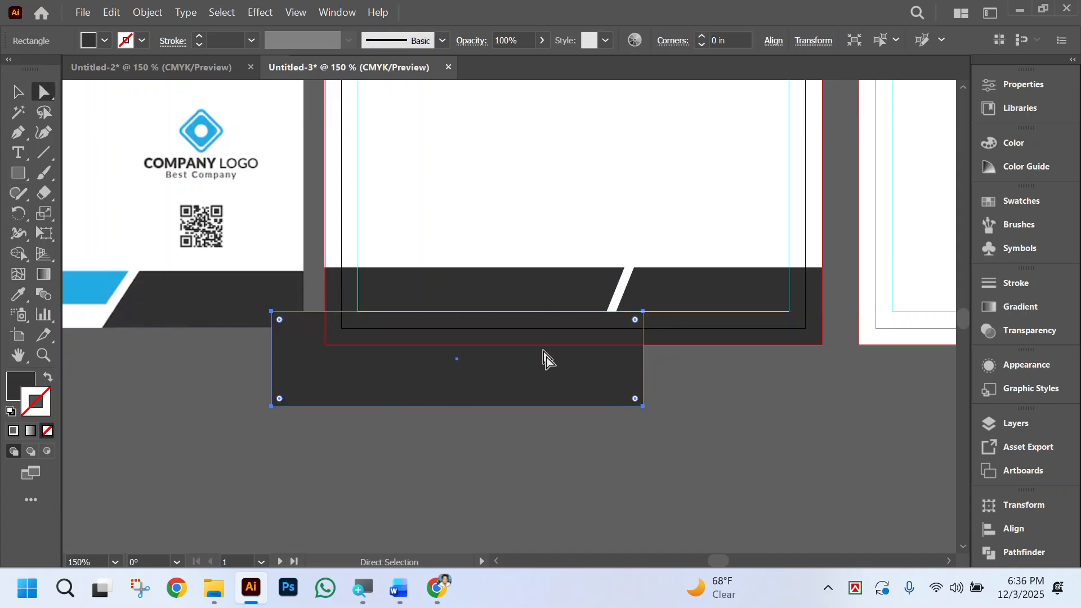
pyautogui.keyDown('shift'); pyautogui.click(502, 292); pyautogui.keyUp('shift')
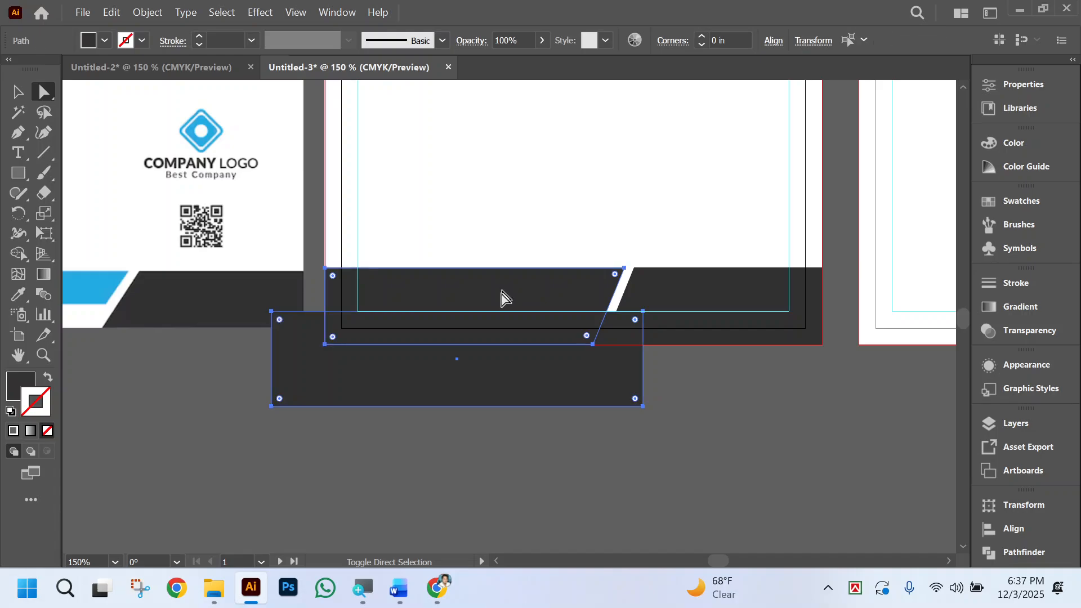
pyautogui.click(434, 461)
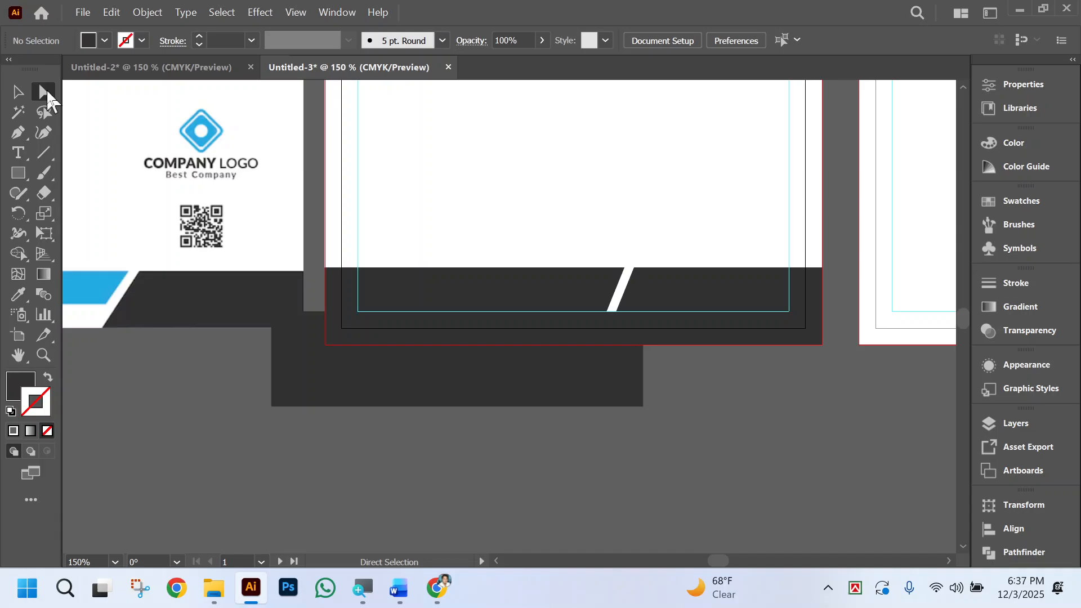
pyautogui.click(12, 94)
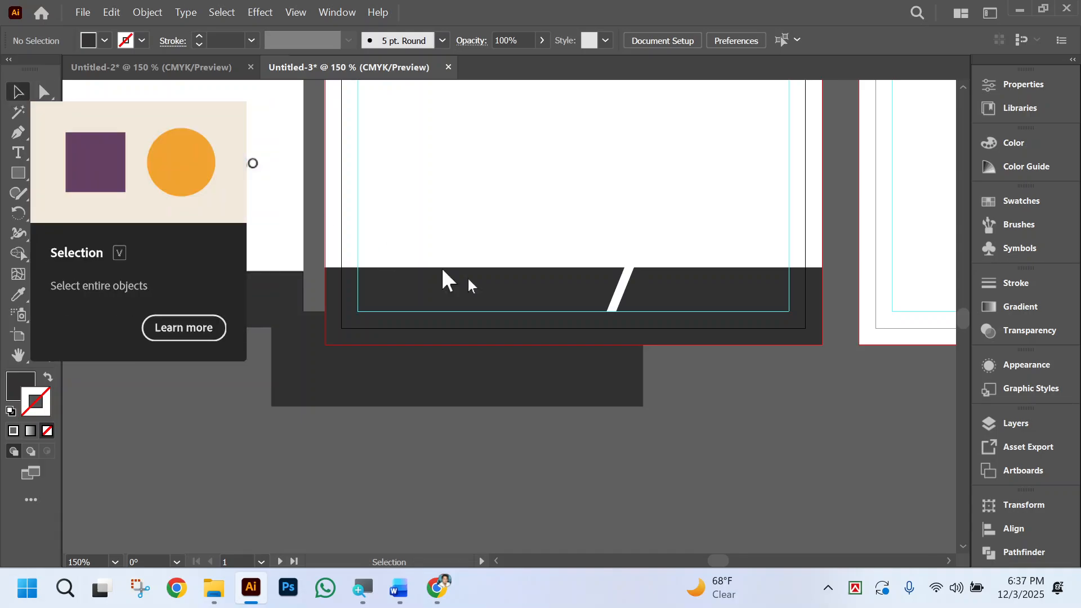
pyautogui.click(716, 298)
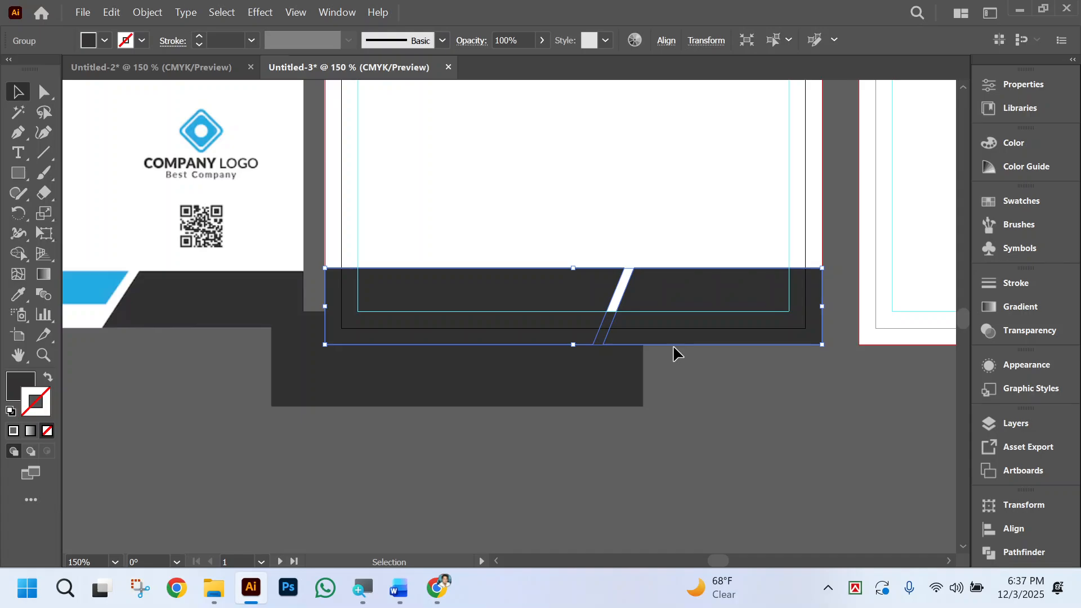
# Select the new rectangle together with only the band's left piece and trim that piece with Minus Front.
pyautogui.click(43, 97)
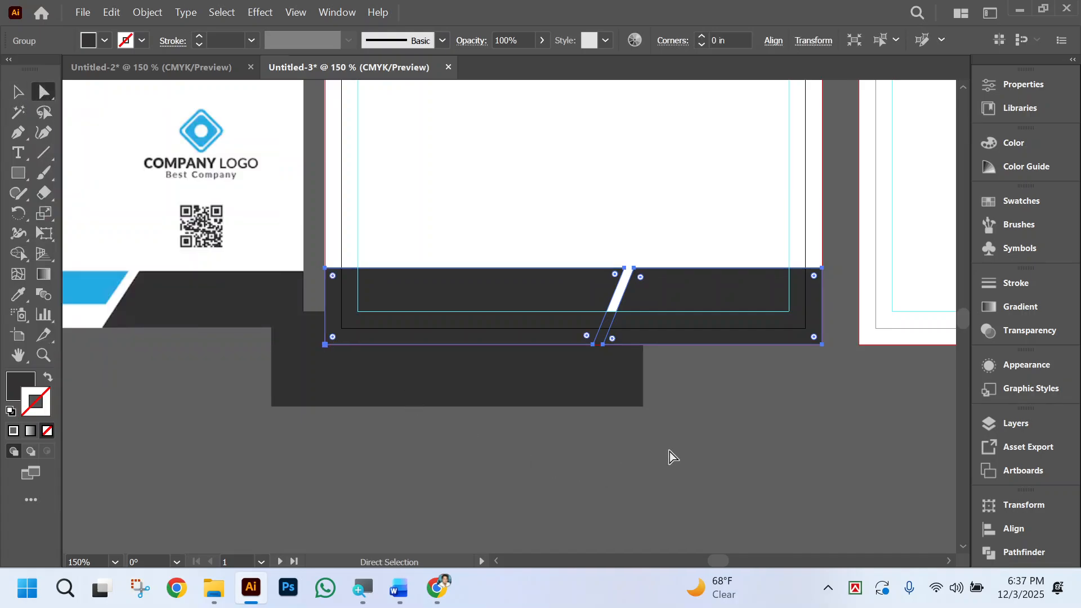
pyautogui.click(513, 368)
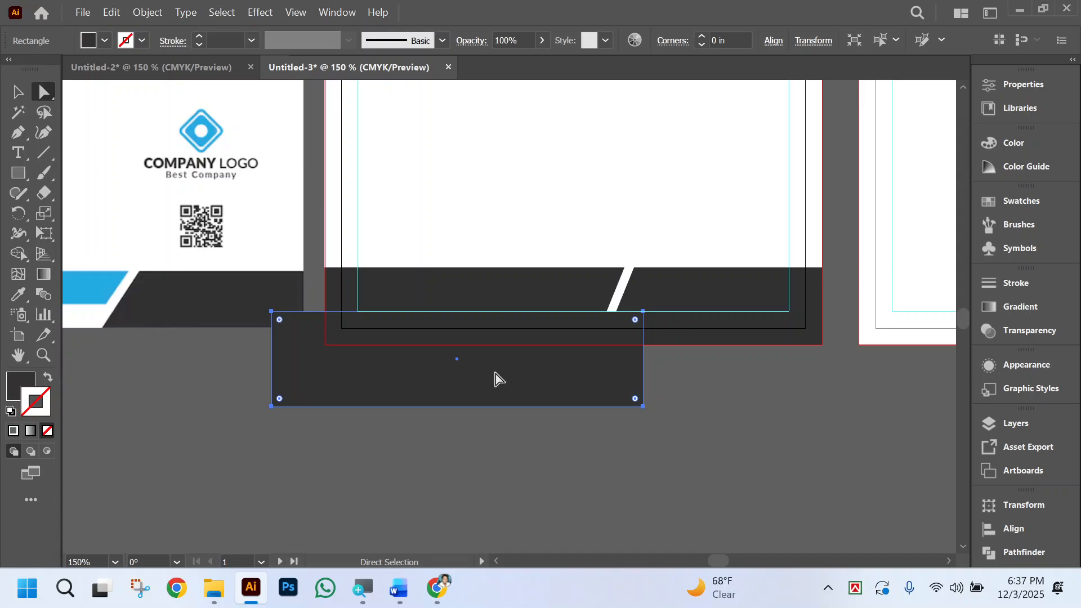
pyautogui.keyDown('shift'); pyautogui.click(495, 291); pyautogui.keyUp('shift')
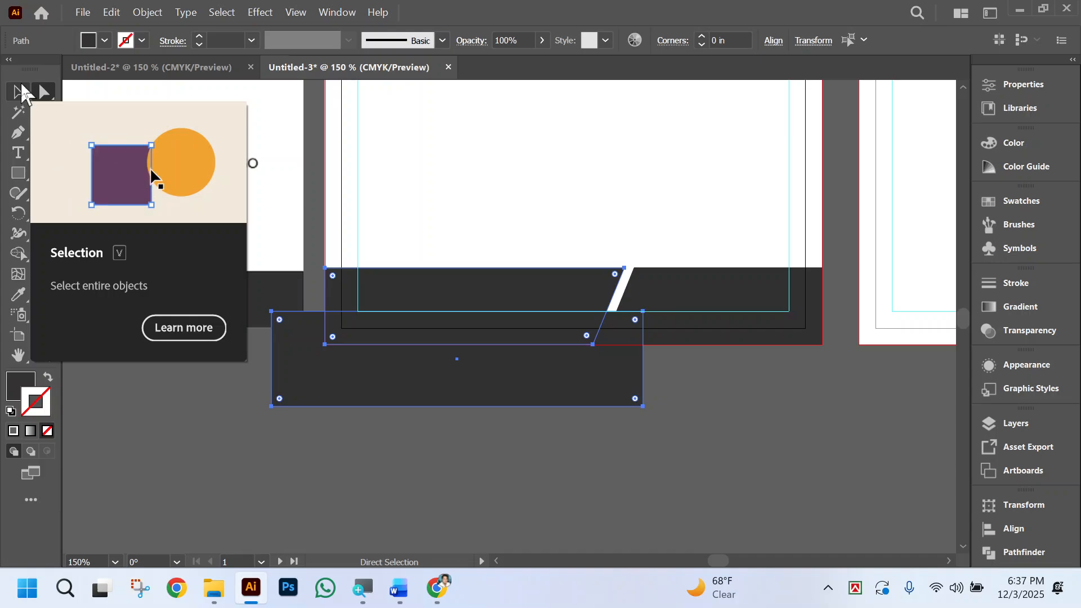
pyautogui.click(991, 551)
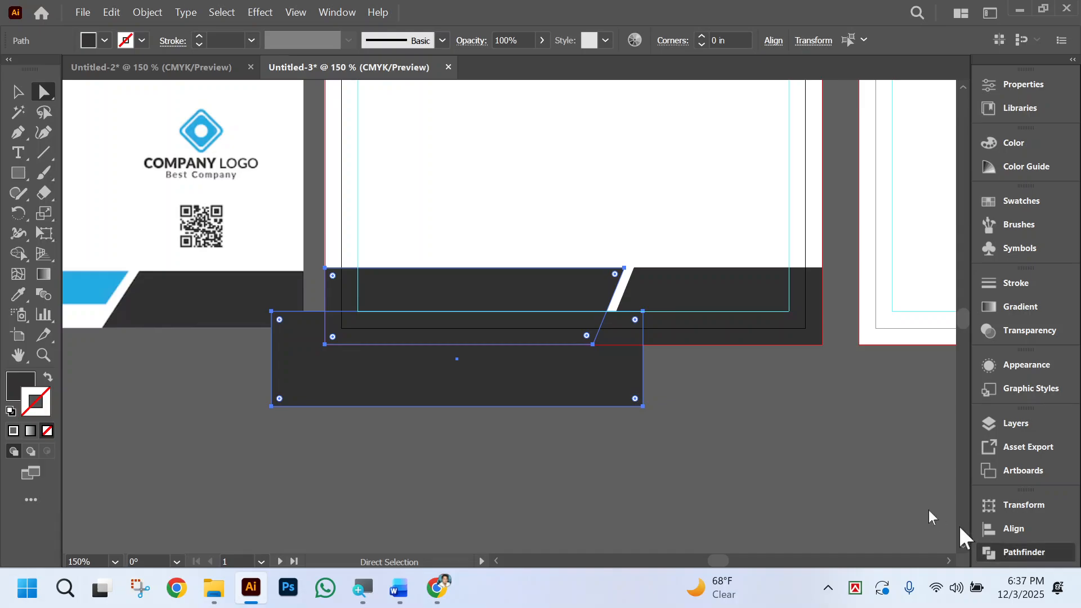
pyautogui.click(824, 501)
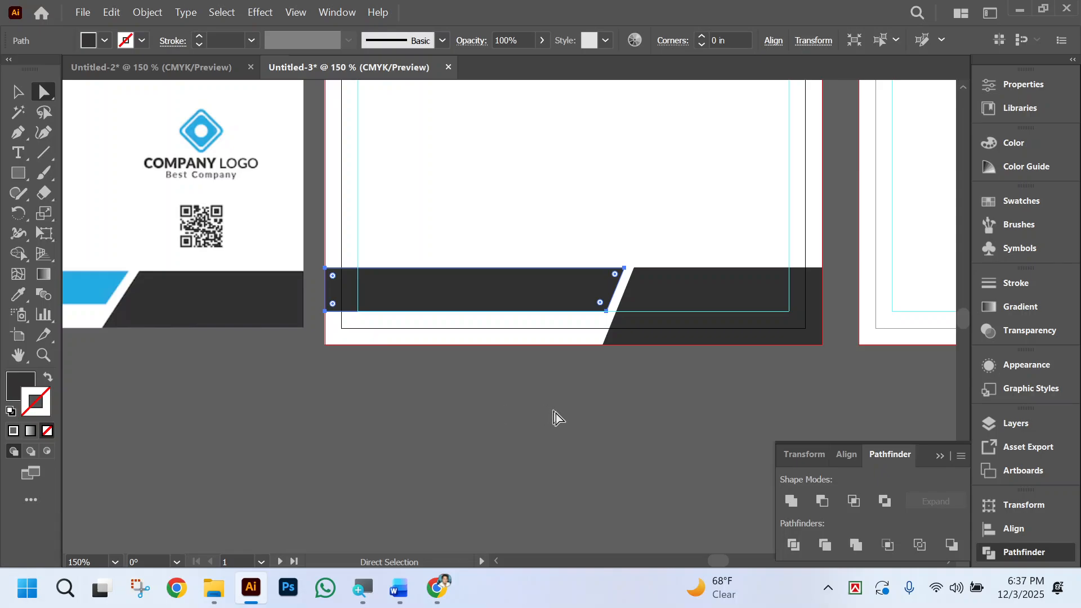
# Recolour the trimmed left piece of the band with the blue sampled from the reference card's address strip.
pyautogui.click(597, 419)
pyautogui.hscroll(-3, 599, 420)
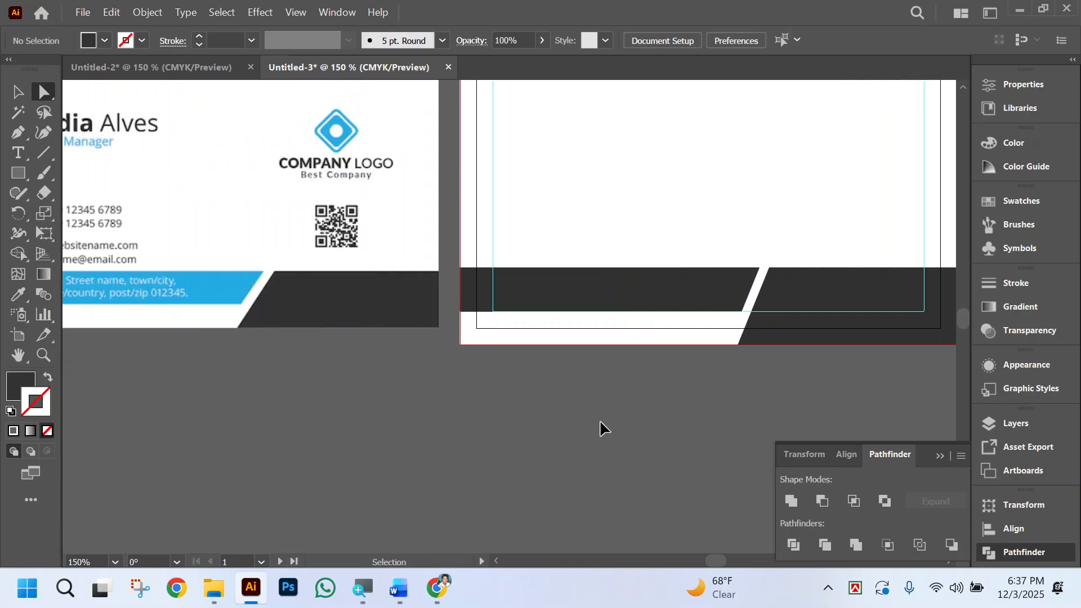
pyautogui.click(637, 294)
pyautogui.click(18, 294)
pyautogui.click(245, 287)
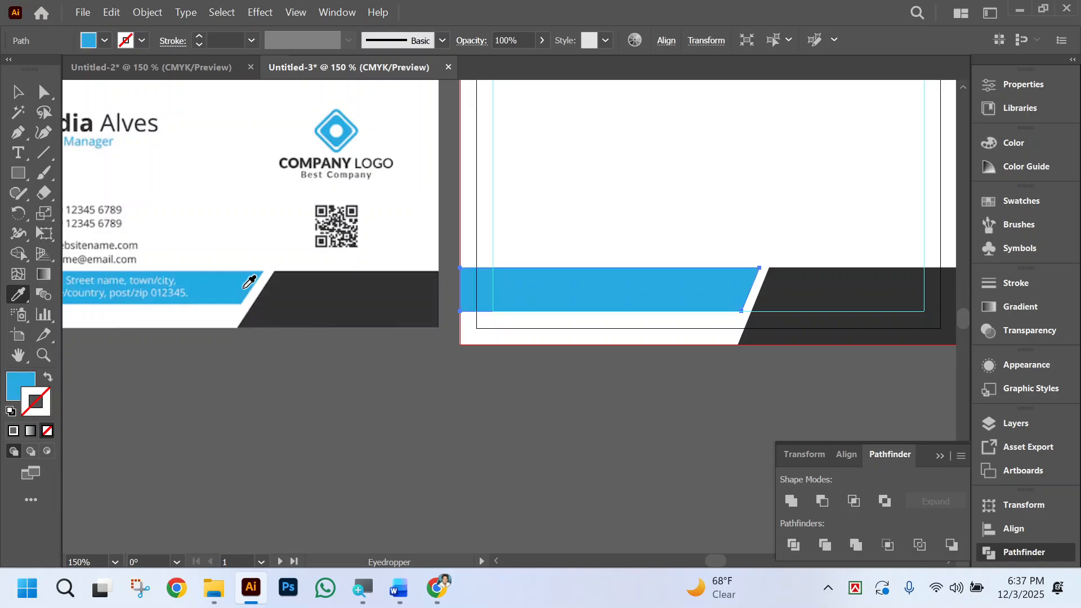
pyautogui.click(43, 91)
pyautogui.click(582, 462)
# Draw a blue square beside the reference card's company logo and rotate it into a diamond.
pyautogui.hscroll(-2, 583, 461)
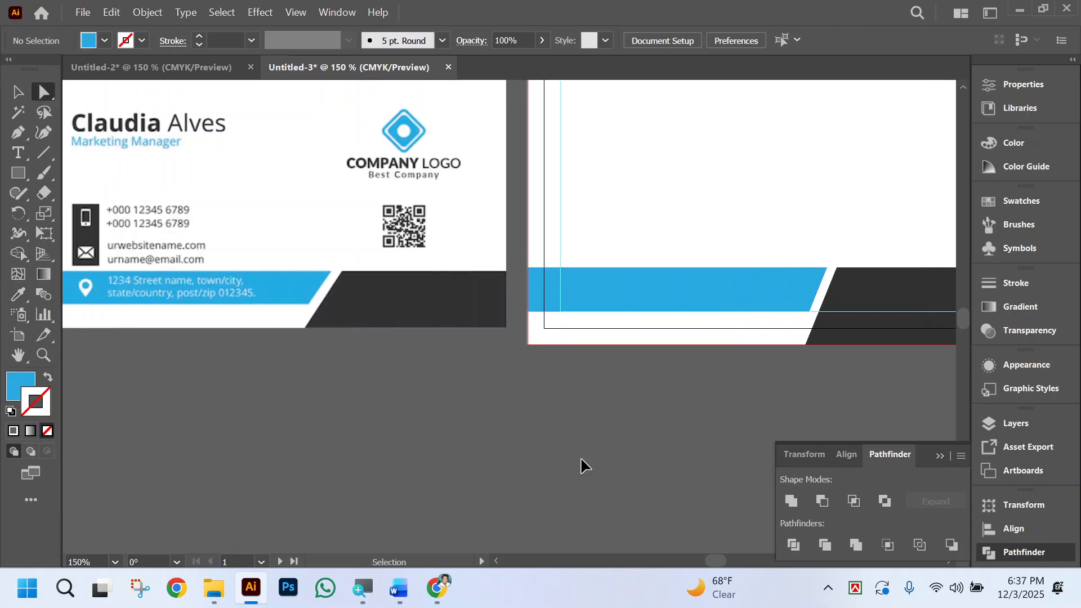
pyautogui.scroll(2, 600, 454)
pyautogui.hscroll(-2, 601, 450)
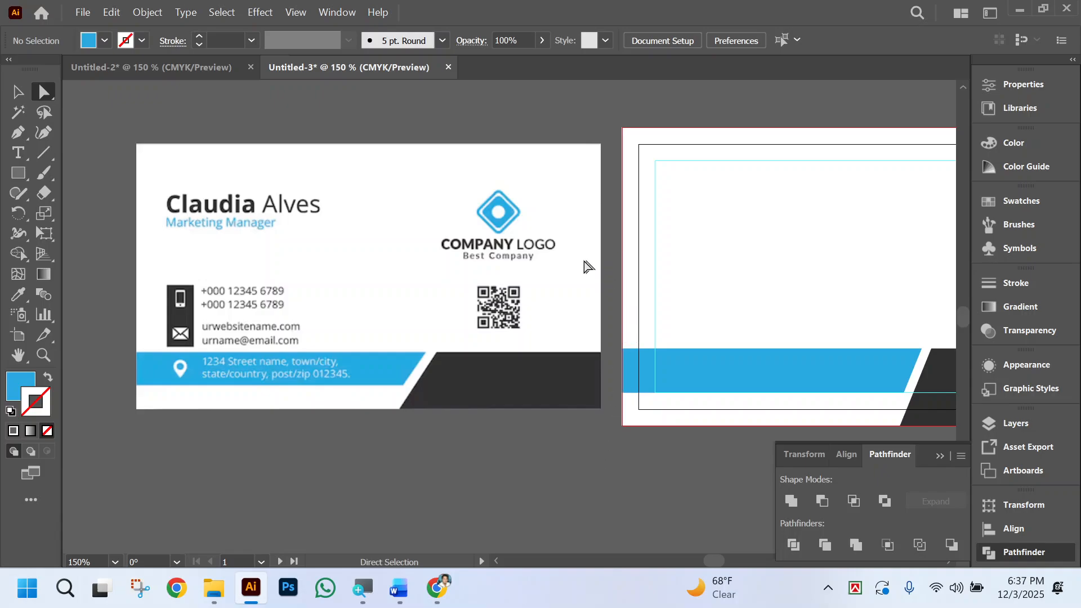
pyautogui.hotkey('ctrl', 'space')
pyautogui.click(421, 257)
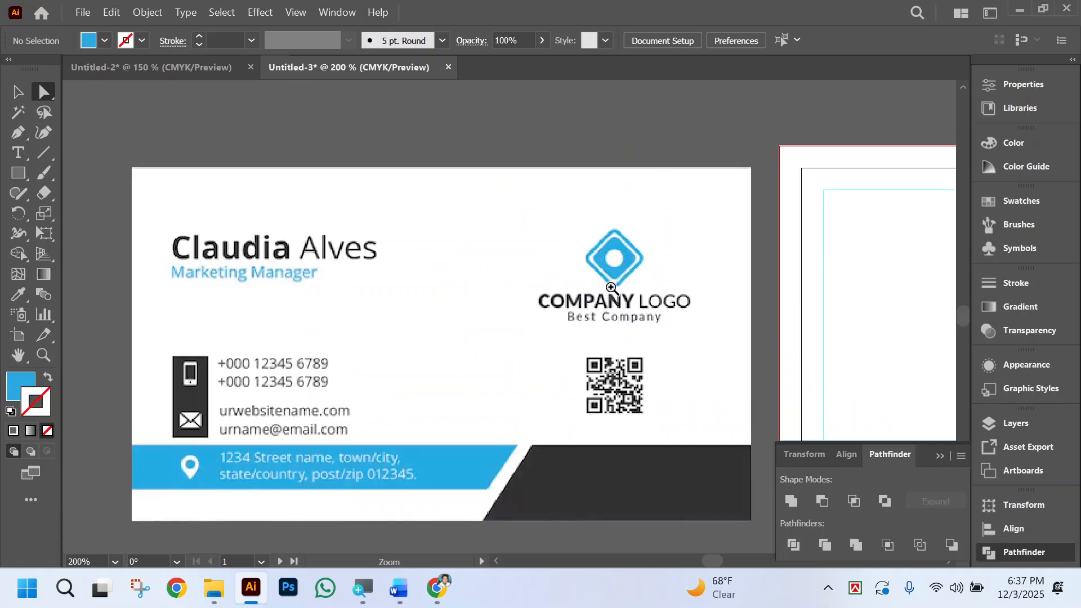
pyautogui.click(611, 287)
pyautogui.click(545, 287)
pyautogui.click(483, 303)
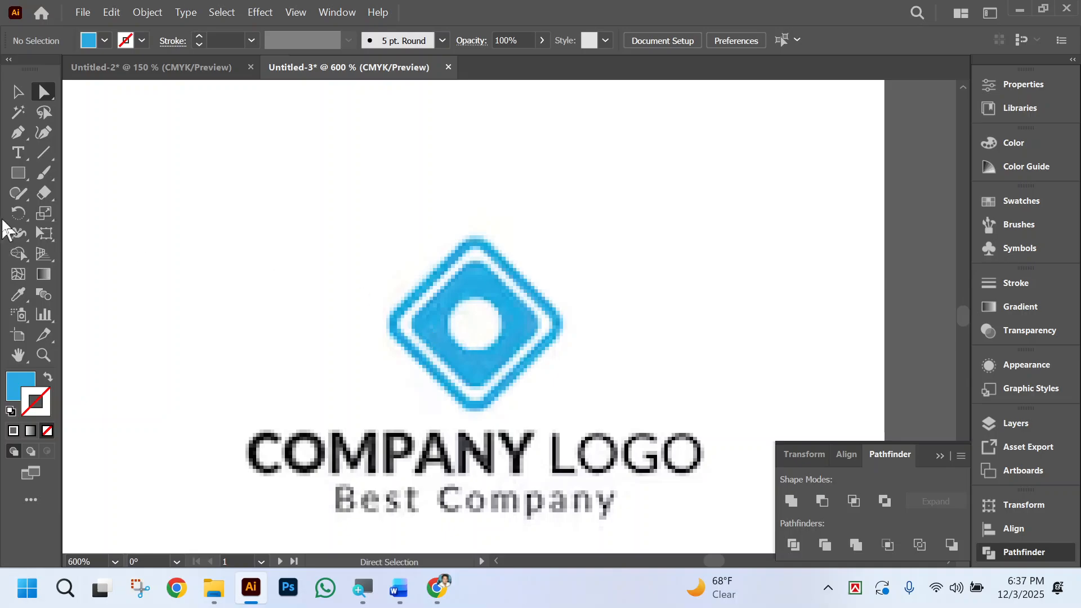
pyautogui.click(18, 172)
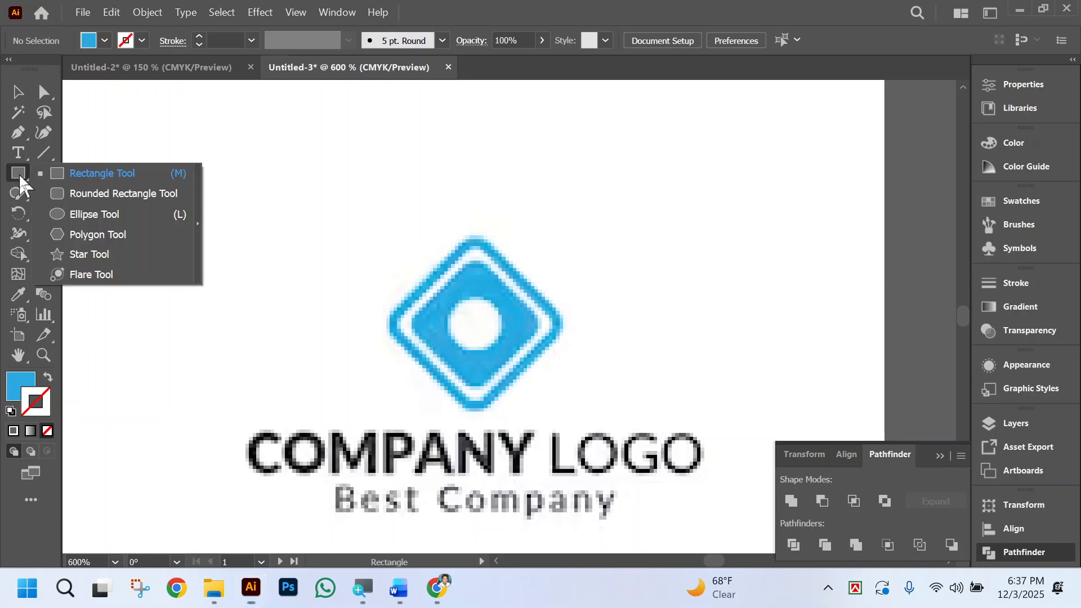
pyautogui.click(80, 176)
pyautogui.moveTo(145, 225); pyautogui.dragTo(259, 338)
pyautogui.click(17, 92)
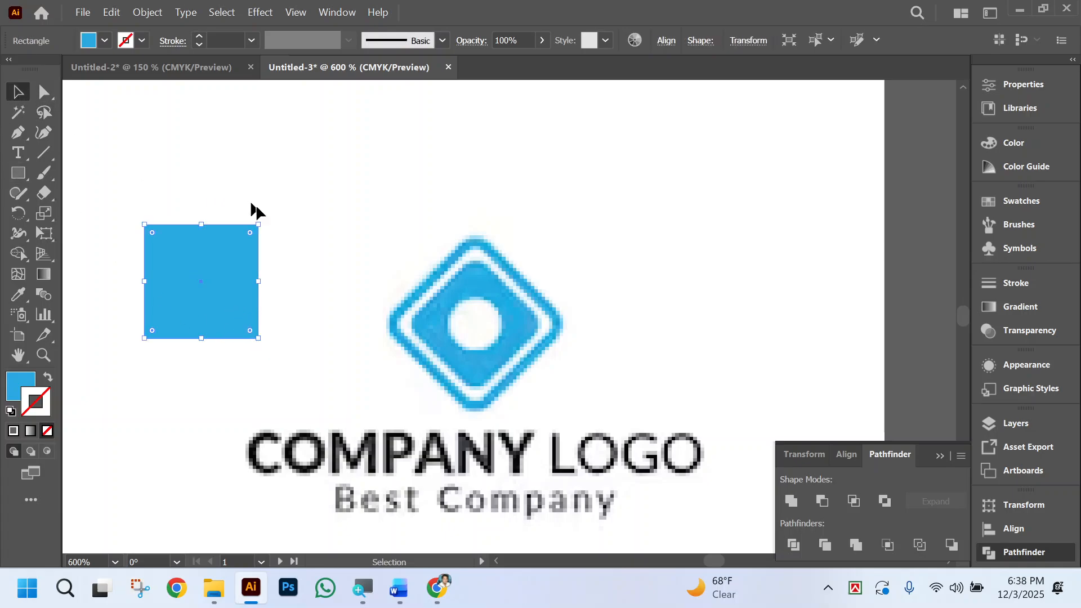
pyautogui.moveTo(263, 219); pyautogui.dragTo(284, 292)
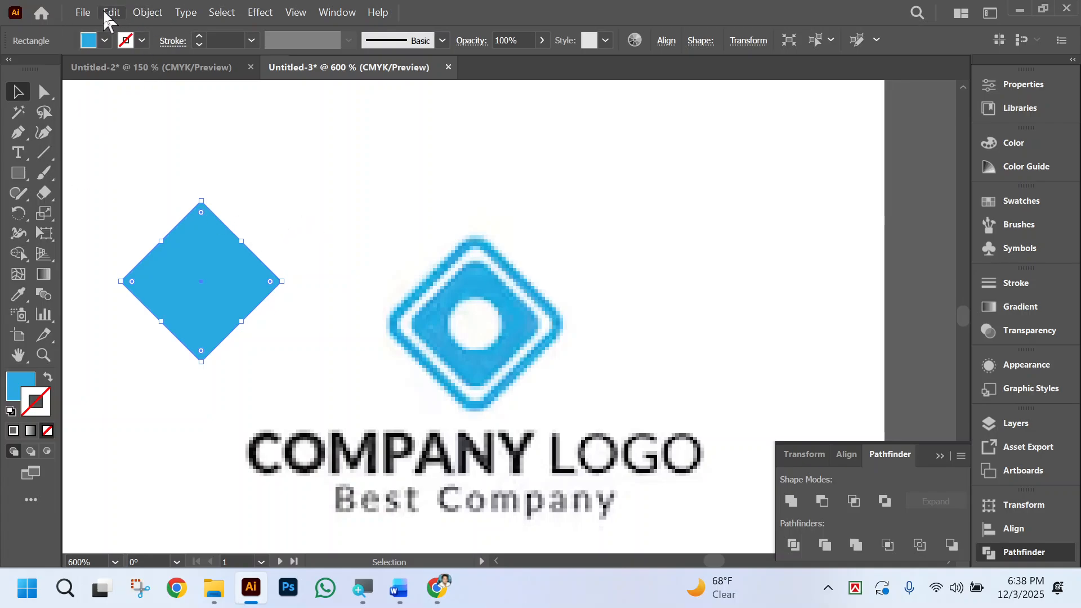
# Try to offset the diamond's path with the preview on, stepping the offset to -2 in.
pyautogui.click(146, 16)
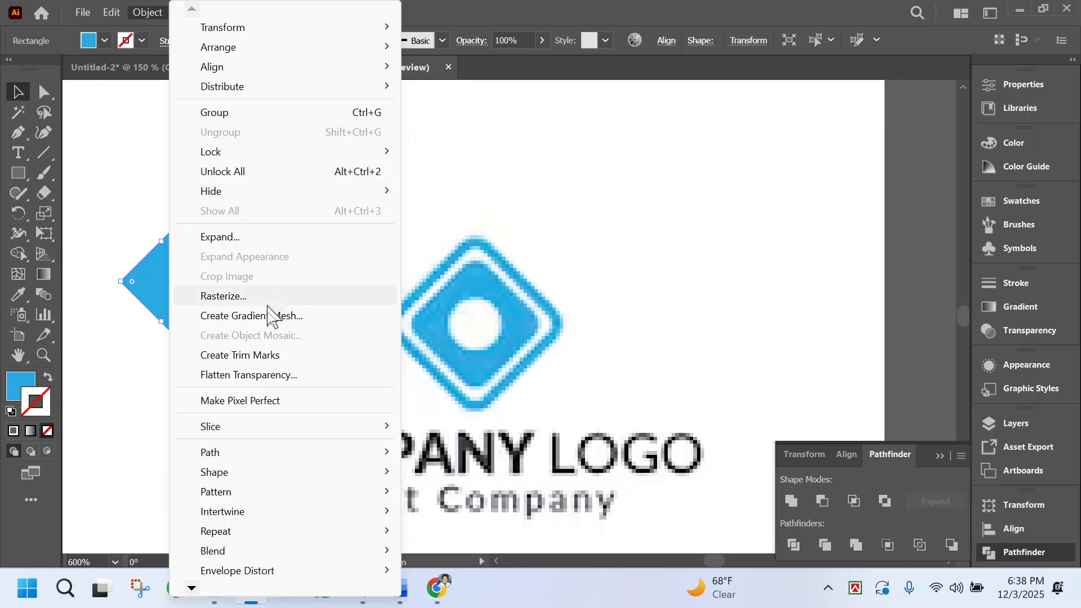
pyautogui.moveTo(283, 458)
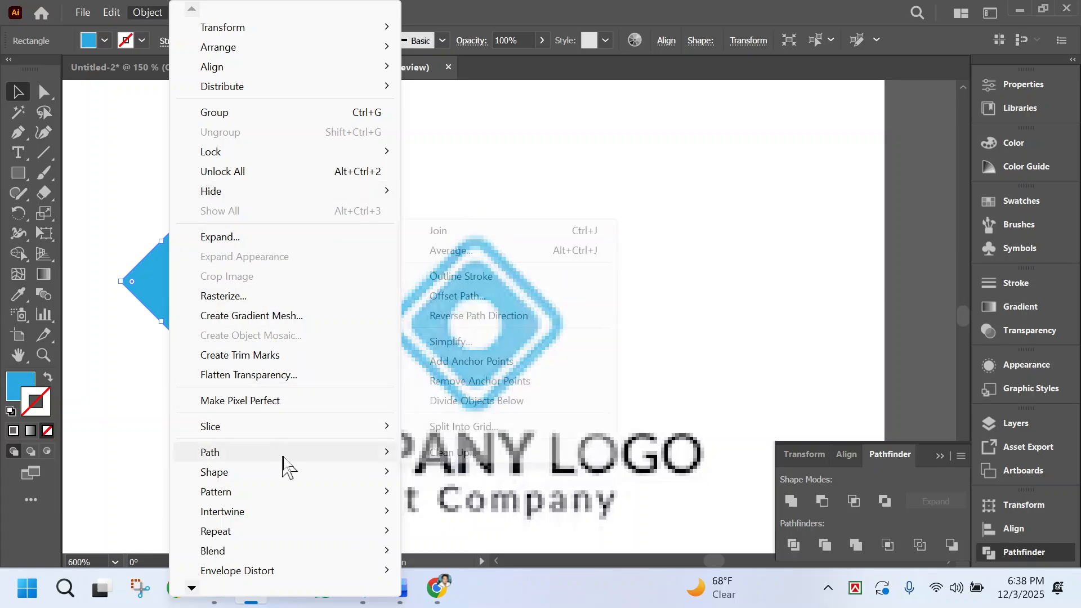
pyautogui.click(479, 297)
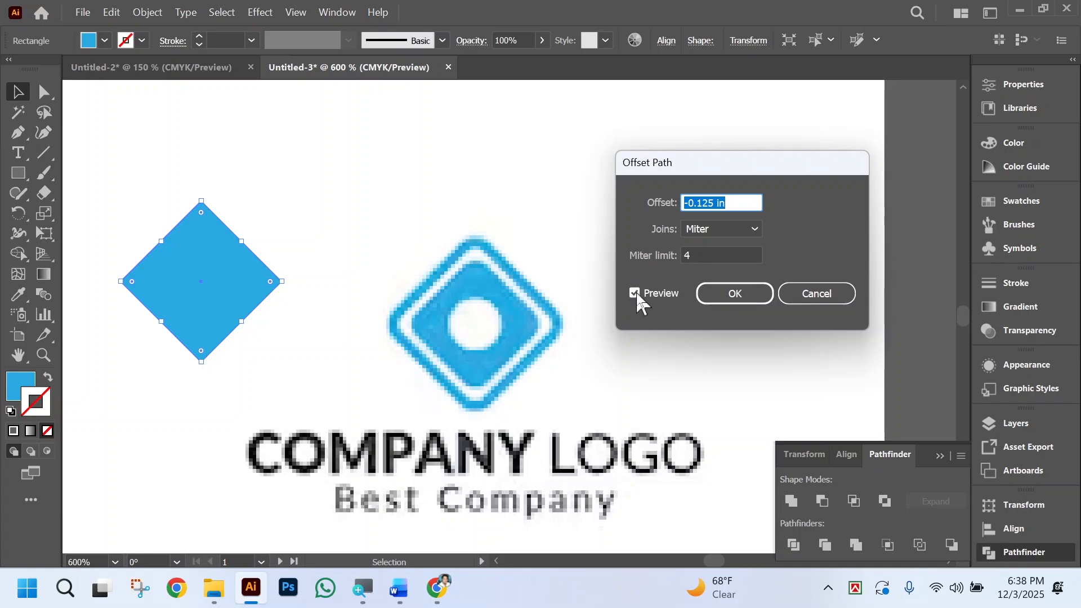
pyautogui.click(742, 201)
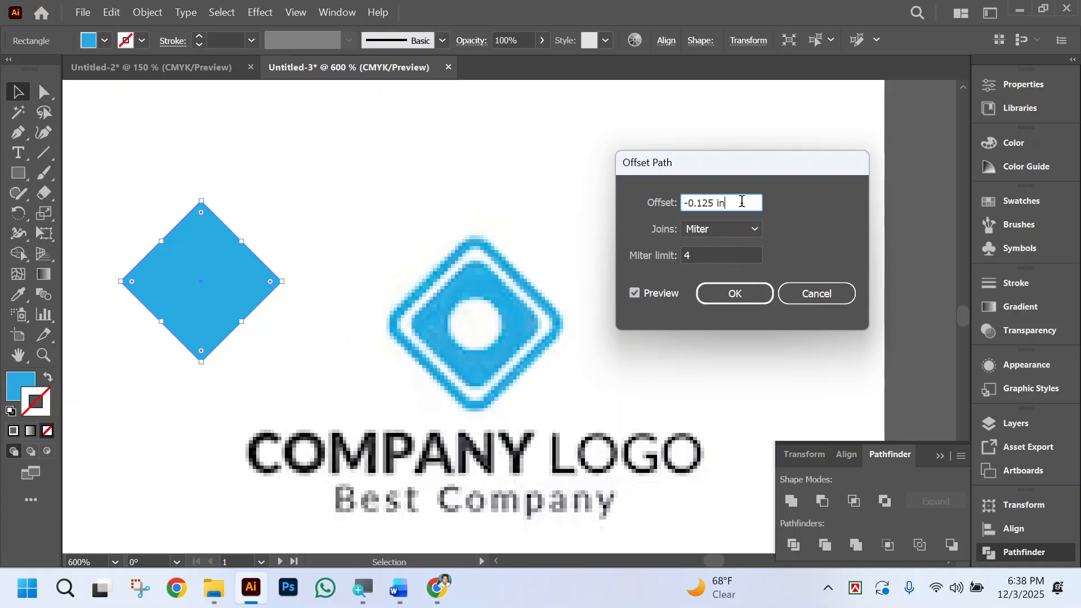
pyautogui.press('Down')
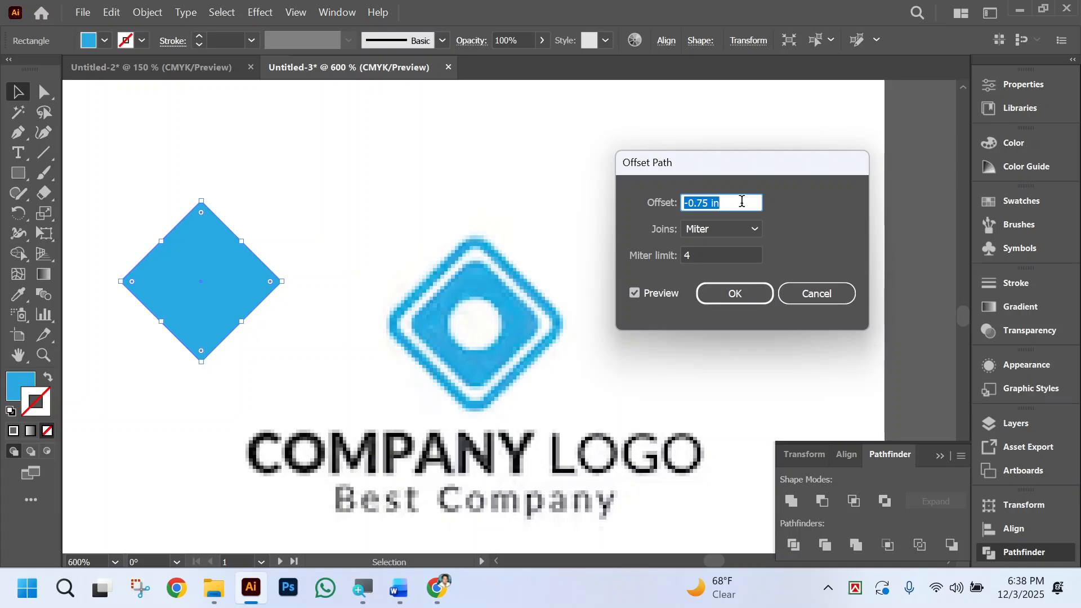
pyautogui.press('Down')
pyautogui.press('Down')
pyautogui.press('Down')
pyautogui.press('Down')
pyautogui.press('Down')
pyautogui.press('Down')
pyautogui.press('Down')
pyautogui.press('Down')
pyautogui.press('Down')
pyautogui.press('Down')
pyautogui.press('Down')
pyautogui.press('Down')
pyautogui.press('Down')
pyautogui.press('Down')
pyautogui.press('Down')
pyautogui.press('Down')
pyautogui.press('Down')
pyautogui.press('Down')
pyautogui.press('Down')
pyautogui.press('Down')
pyautogui.press('Down')
pyautogui.press('Down')
pyautogui.press('Up')
pyautogui.press('Up')
pyautogui.press('Up')
pyautogui.press('Up')
pyautogui.press('Up')
pyautogui.press('Up')
pyautogui.press('Up')
pyautogui.press('Up')
pyautogui.press('Up')
pyautogui.press('Up')
pyautogui.press('Up')
pyautogui.press('Up')
pyautogui.press('Up')
pyautogui.press('Up')
pyautogui.press('Up')
pyautogui.click(750, 289)
pyautogui.click(353, 221)
# Try to offset the diamond's path again with the preview on, stepping the offset through 1.25 in and 0.125 in to 0 in.
pyautogui.hscroll(-2, 349, 361)
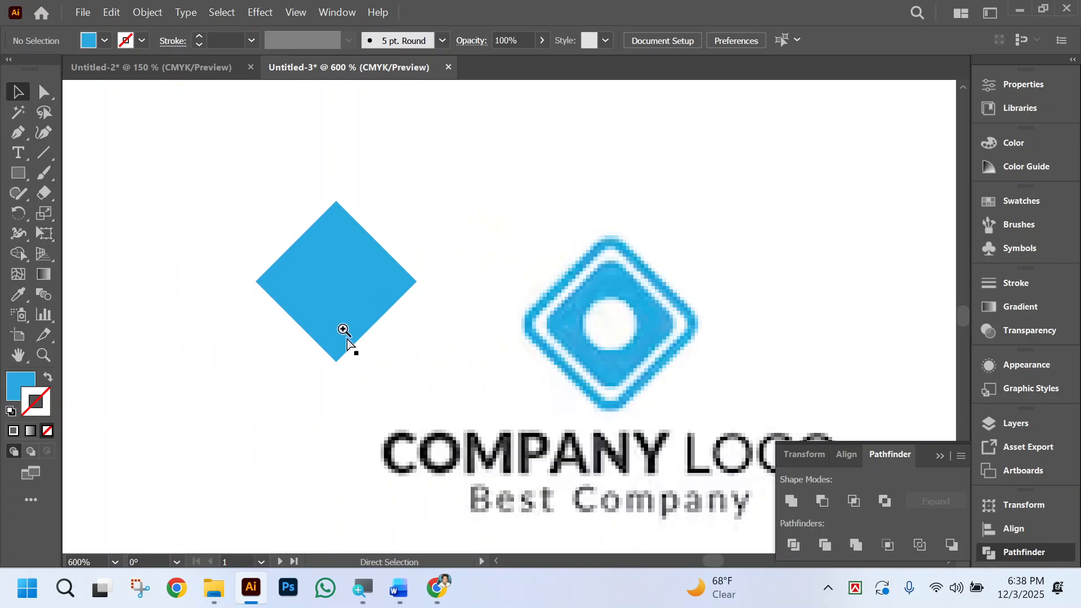
pyautogui.keyDown('ctrl'); pyautogui.click(344, 284); pyautogui.keyUp('ctrl')
pyautogui.keyDown('ctrl'); pyautogui.click(573, 344); pyautogui.keyUp('ctrl')
pyautogui.click(475, 264)
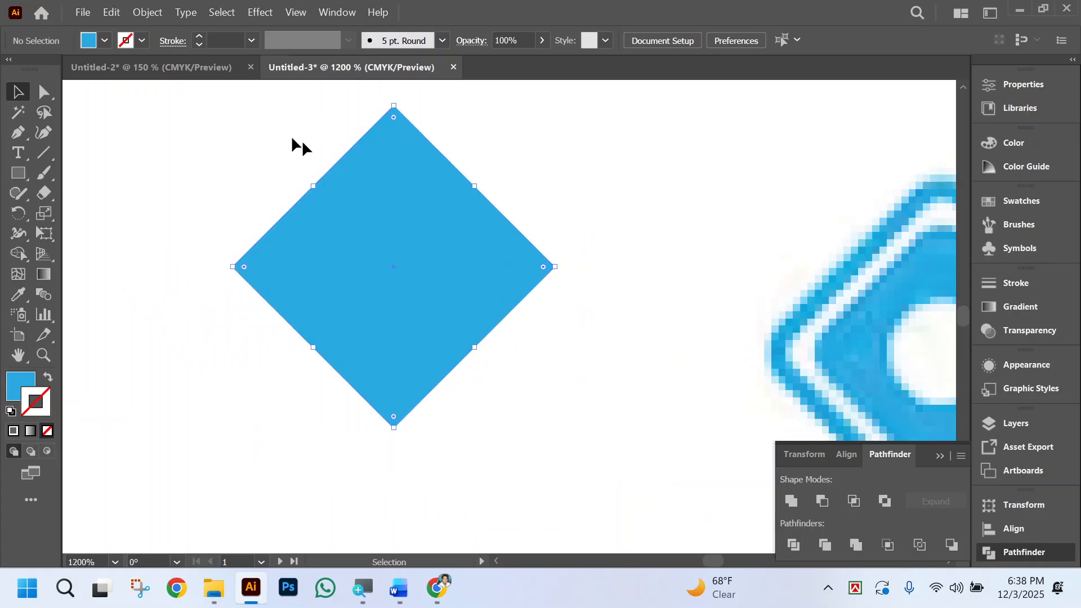
pyautogui.click(148, 12)
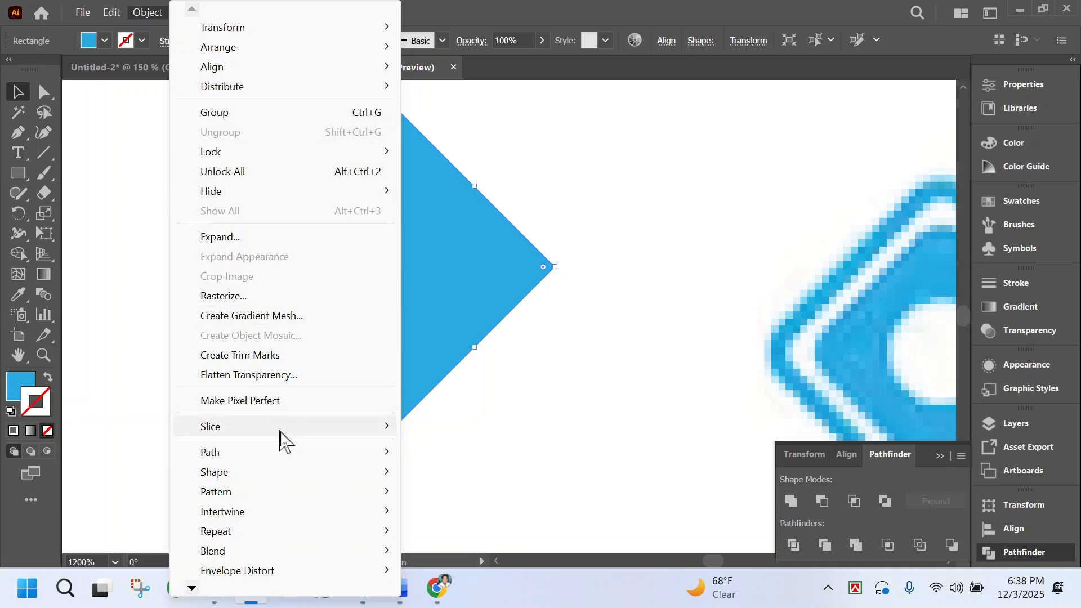
pyautogui.moveTo(294, 454)
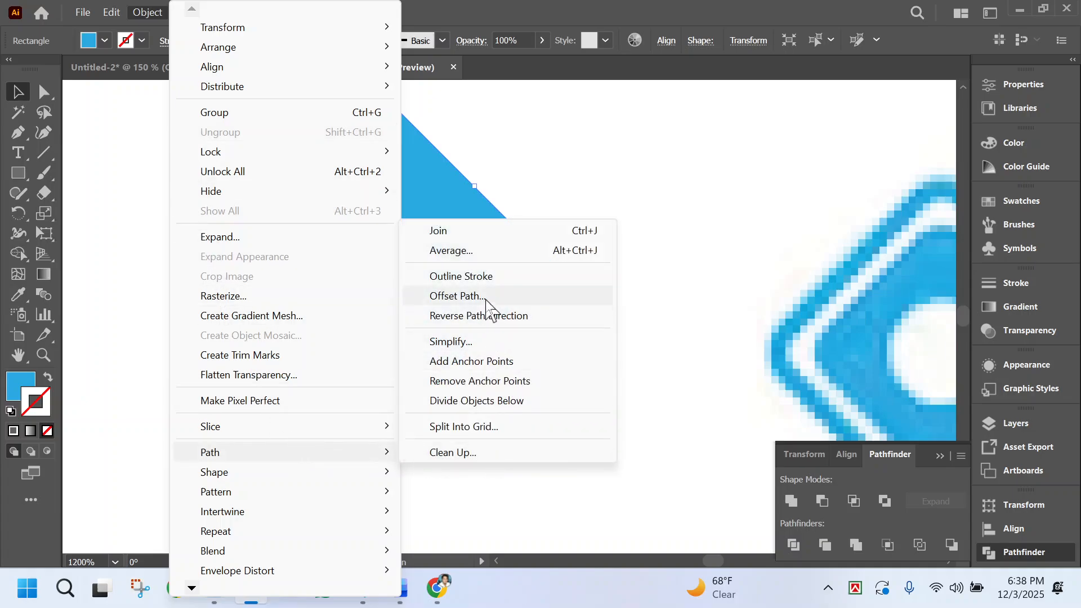
pyautogui.click(484, 297)
pyautogui.click(637, 293)
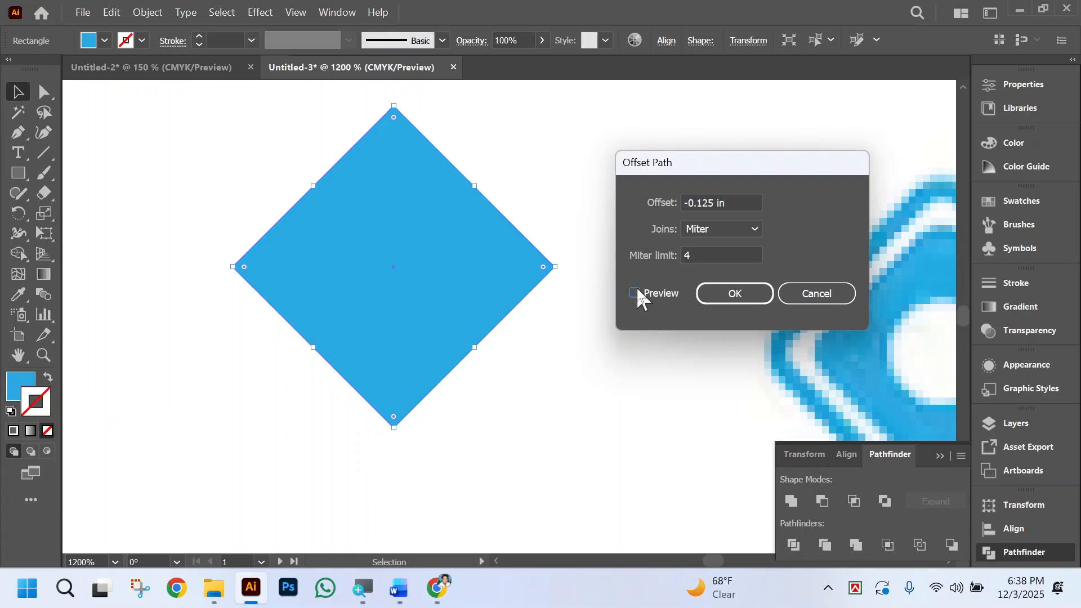
pyautogui.click(634, 293)
pyautogui.click(738, 197)
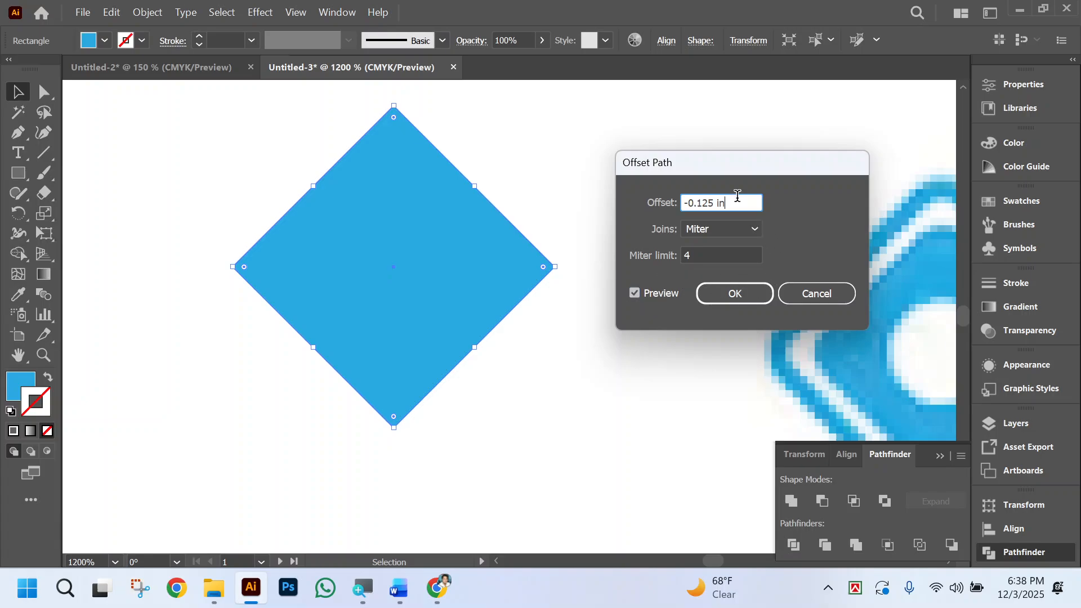
pyautogui.press('Up')
pyautogui.press('Down')
pyautogui.press('Down')
pyautogui.press('Down')
pyautogui.press('Down')
pyautogui.press('Down')
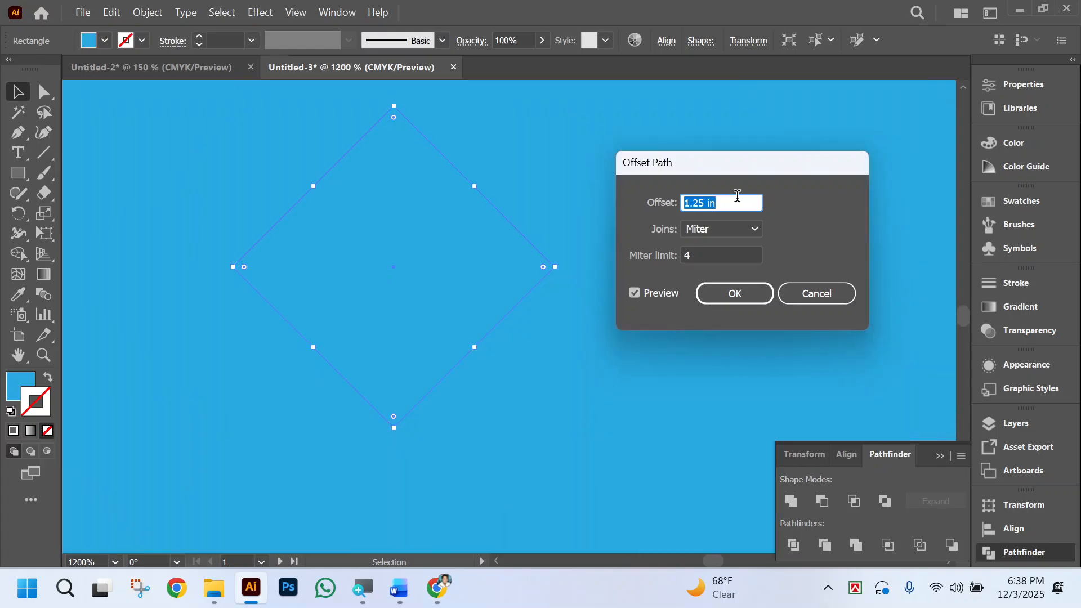
pyautogui.press('Up')
pyautogui.press('Up')
pyautogui.press('Up')
pyautogui.press('Up')
pyautogui.press('Up')
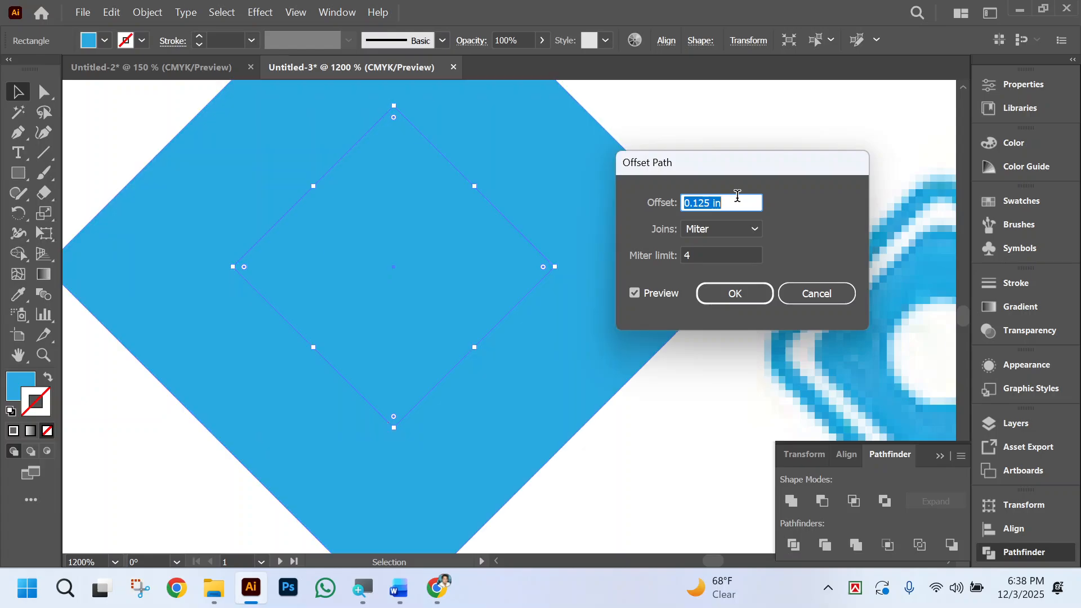
pyautogui.press('Down')
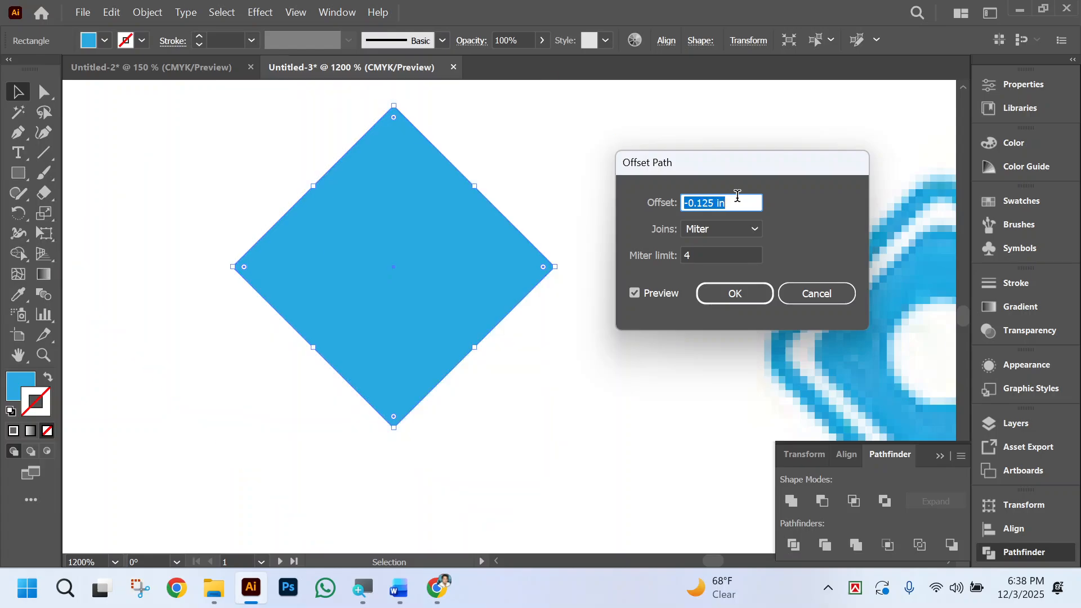
pyautogui.press('Up')
pyautogui.click(808, 299)
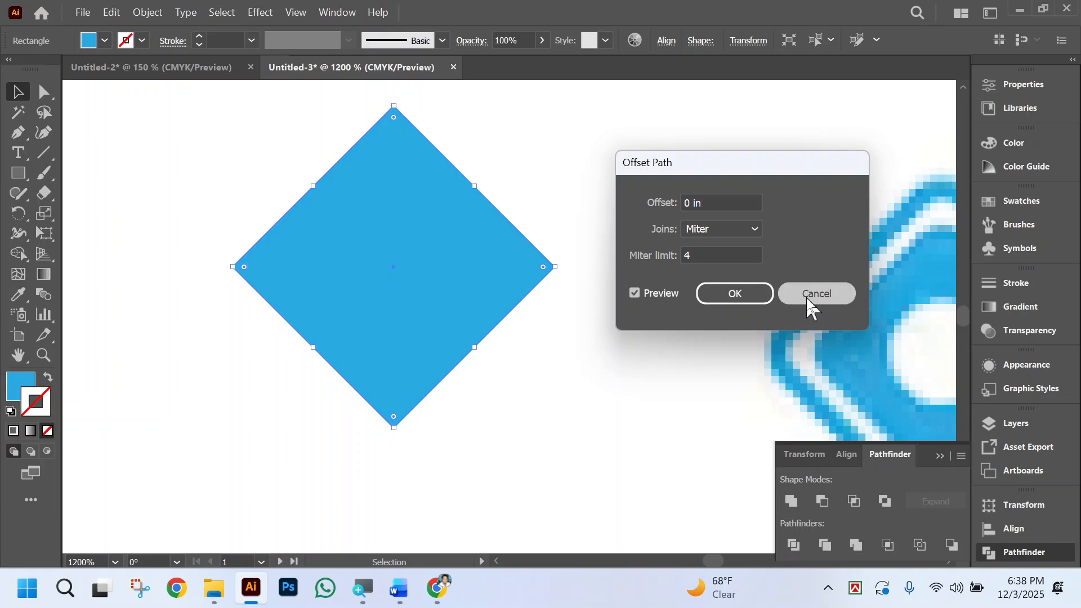
# Move the blue diamond slightly closer to the reference card's diamond logo.
pyautogui.click(36, 90)
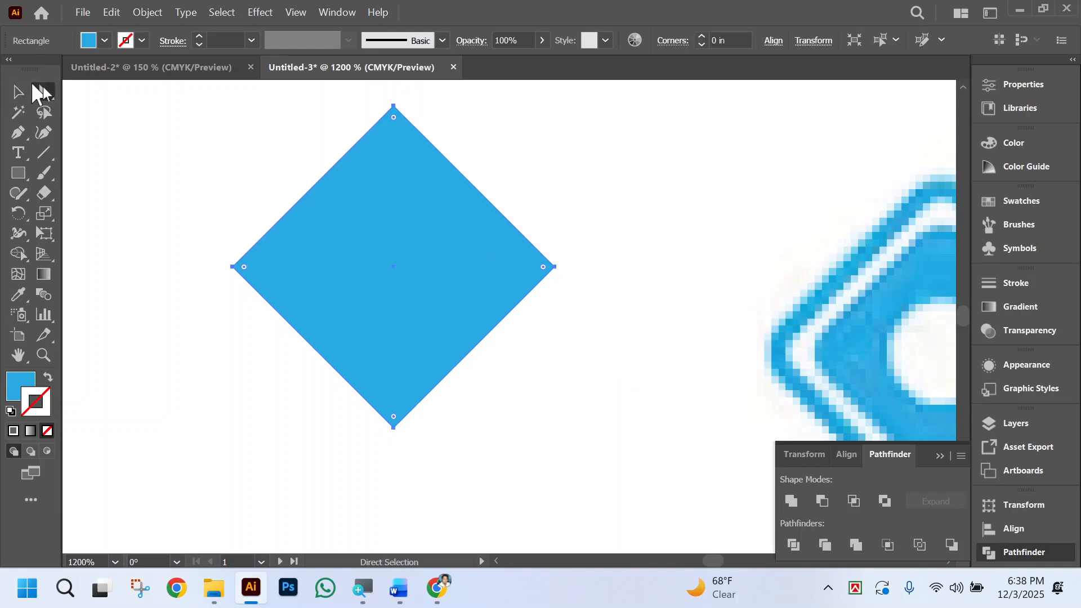
pyautogui.hscroll(6, 548, 363)
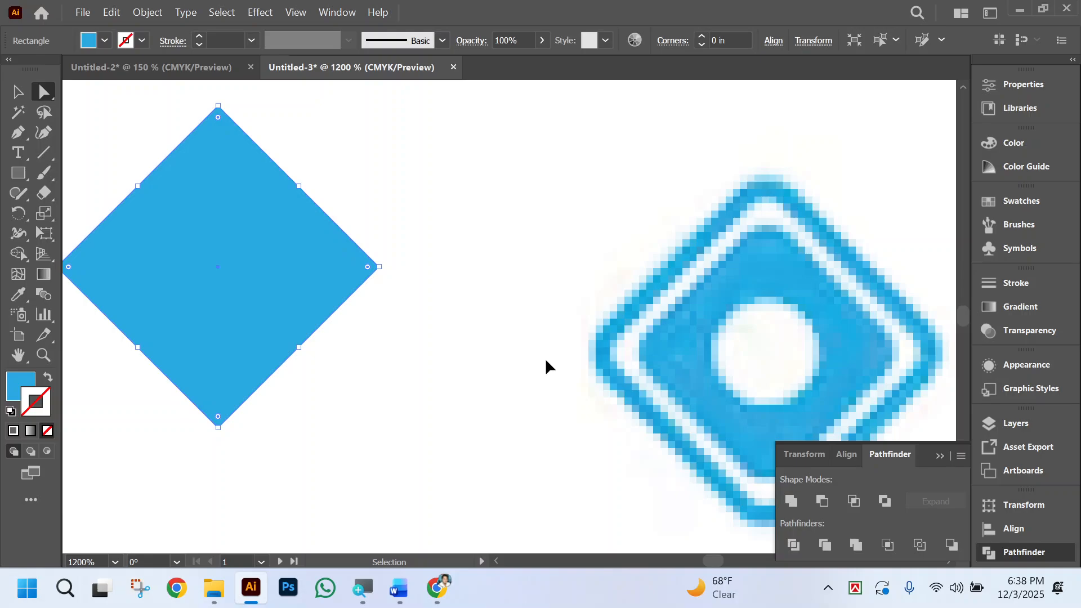
pyautogui.hotkey('ctrl', '-')
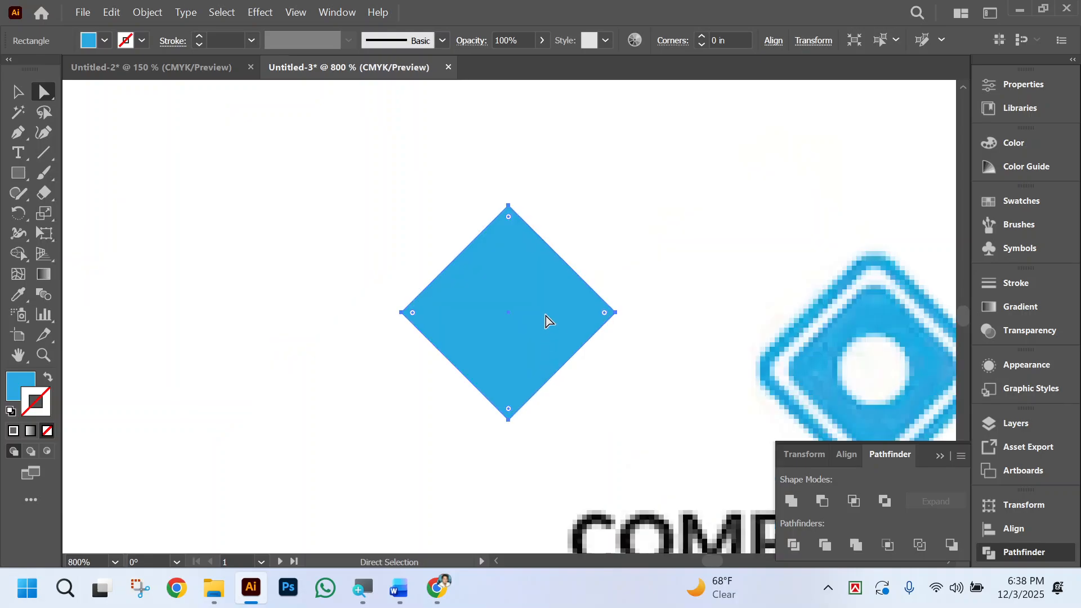
pyautogui.hscroll(3, 546, 316)
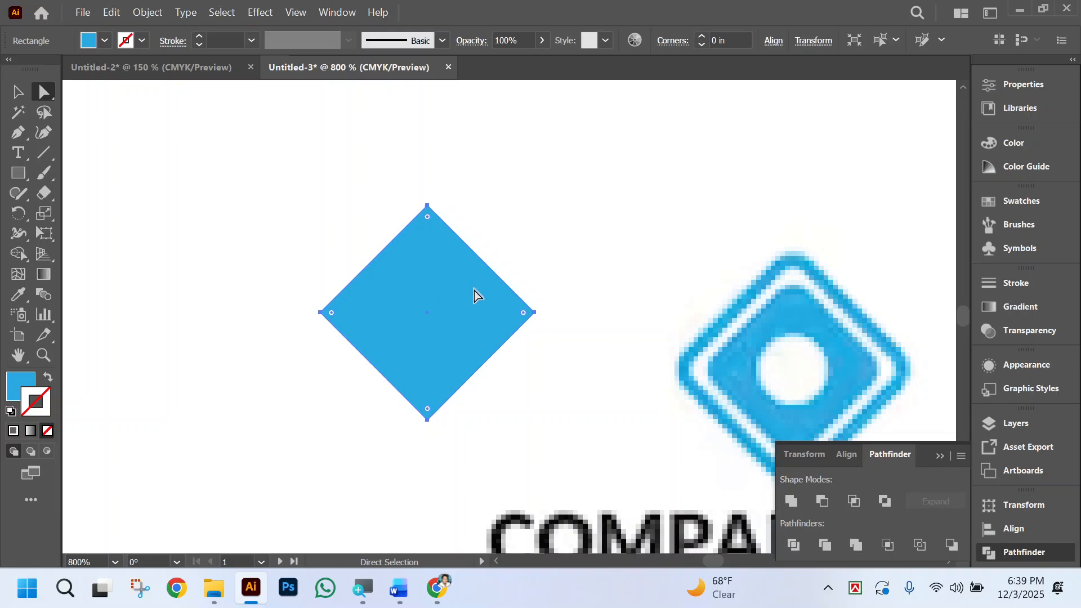
pyautogui.click(557, 265)
pyautogui.moveTo(428, 311); pyautogui.dragTo(504, 312)
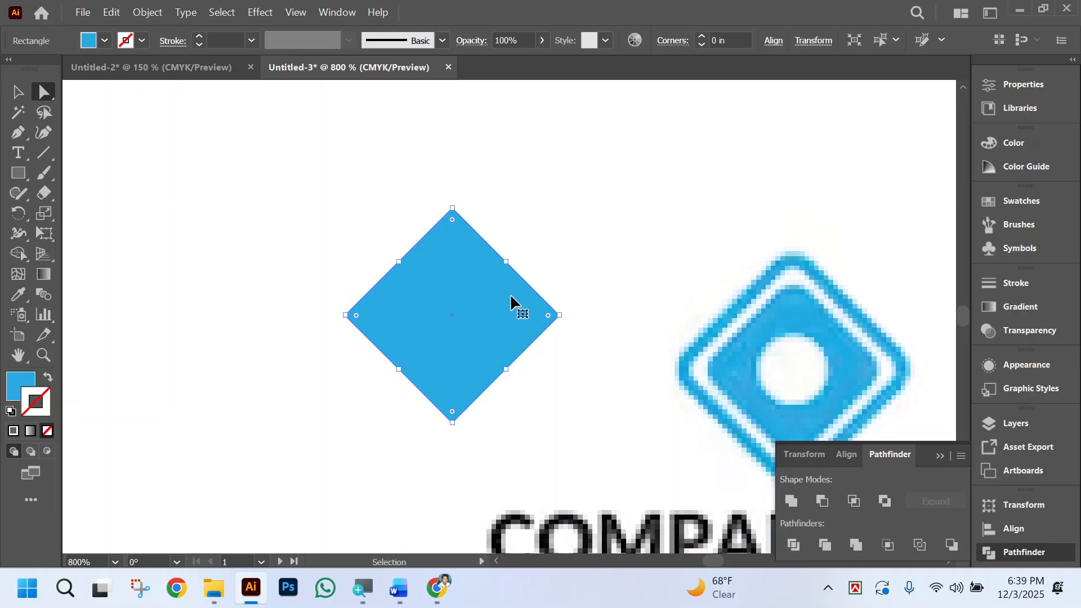
# Create a concentric copy of the diamond, scaled down slightly so it sits just inside the original's edges.
pyautogui.press('a')
pyautogui.press('ctrl')
pyautogui.moveTo(507, 262); pyautogui.dragTo(500, 274)
pyautogui.press('ctrl')
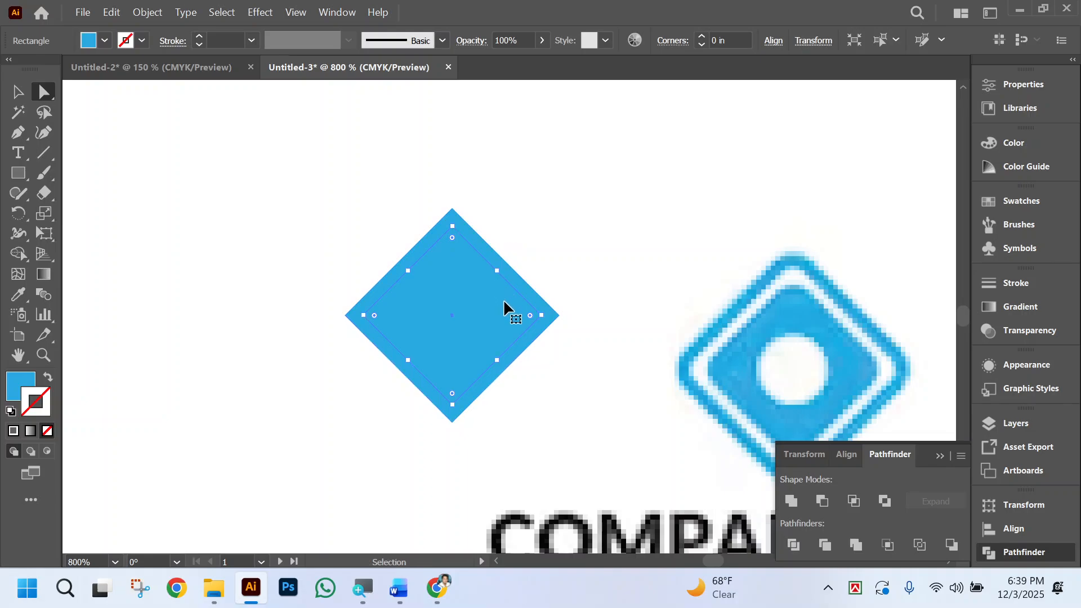
# Try to scale the inner diamond down around its centre to about half its size.
pyautogui.press('f')
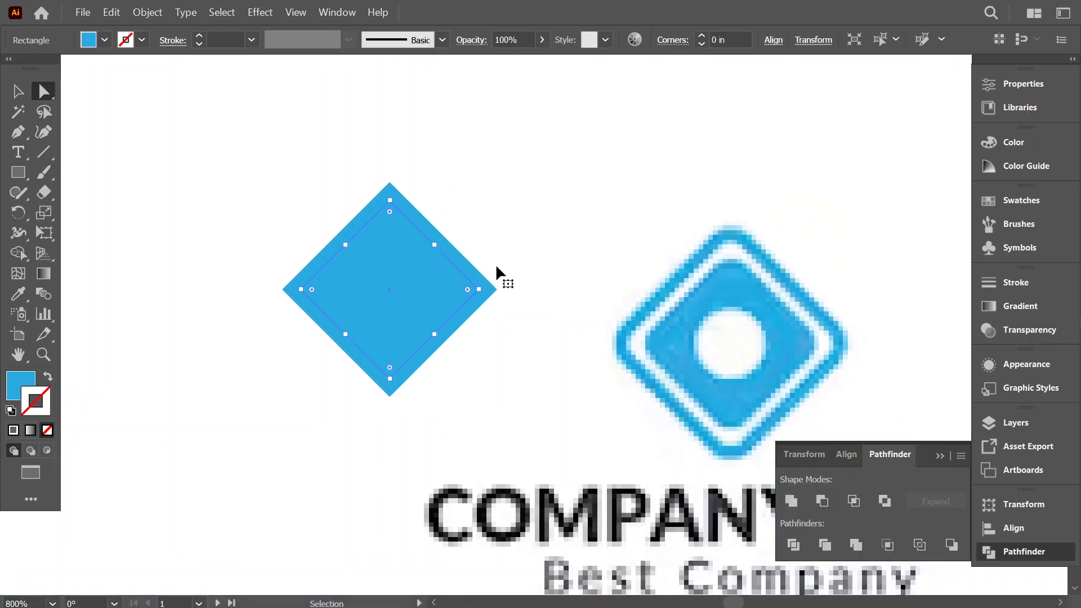
pyautogui.press('ctrl')
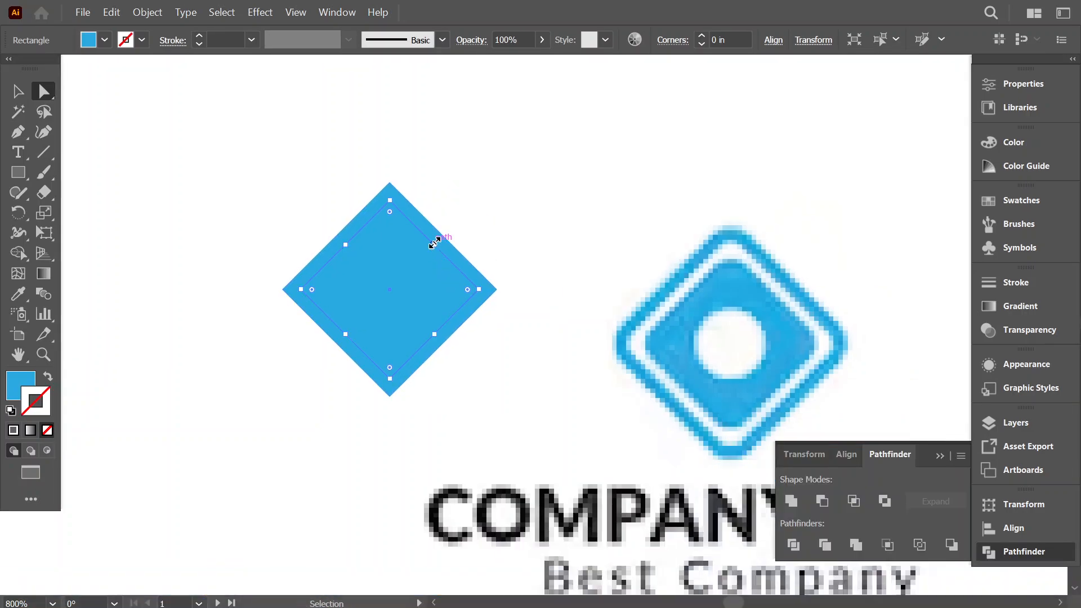
pyautogui.moveTo(434, 243); pyautogui.dragTo(428, 270)
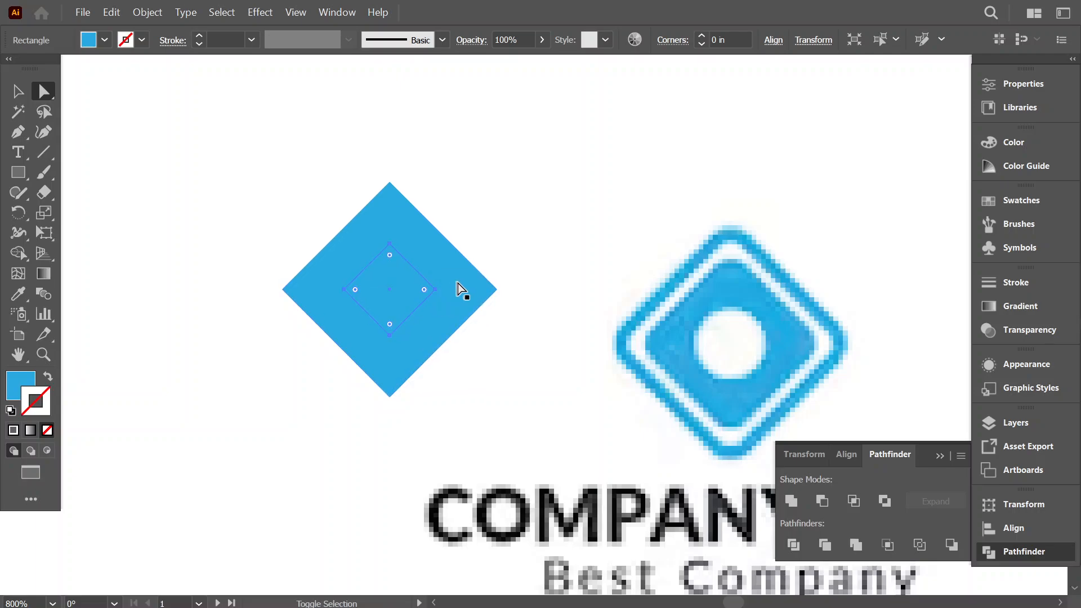
pyautogui.keyDown('shift'); pyautogui.click(422, 239); pyautogui.keyUp('shift')
pyautogui.moveTo(473, 197); pyautogui.dragTo(395, 311)
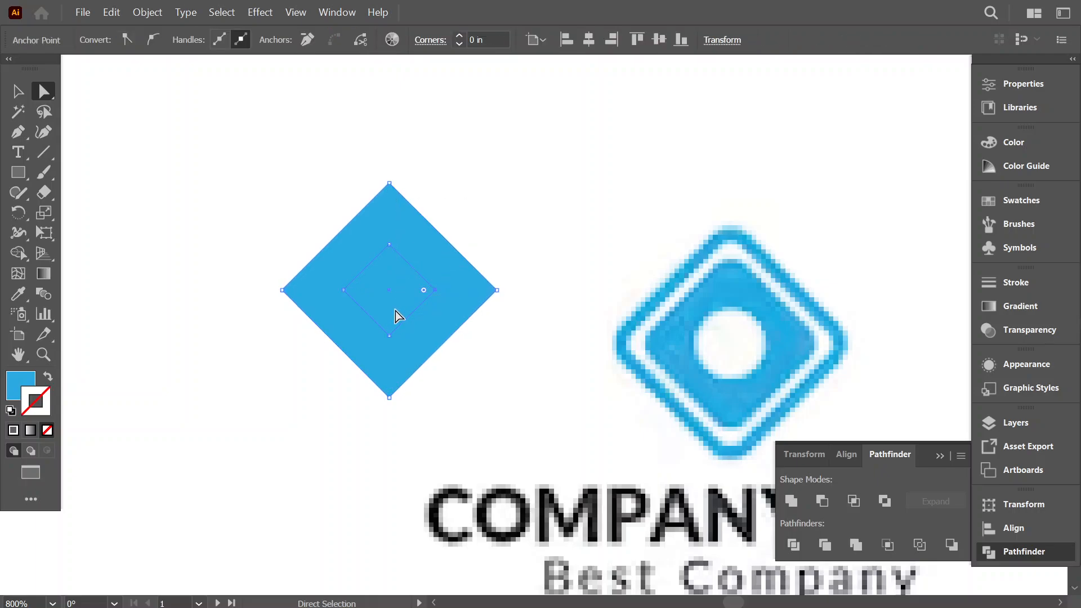
pyautogui.click(480, 200)
pyautogui.click(454, 248)
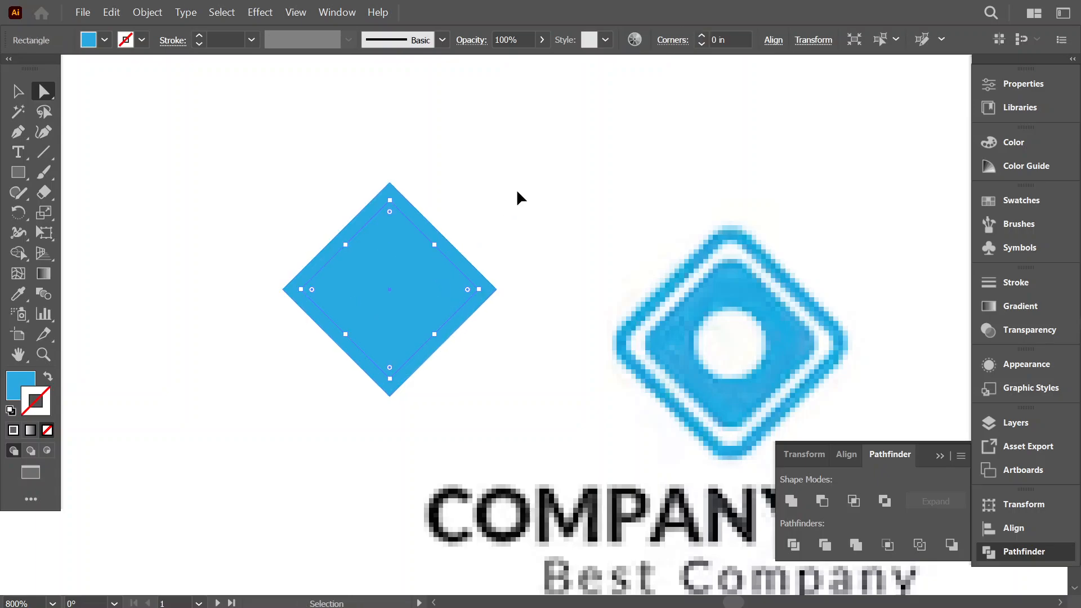
# Create a third concentric diamond as a copy of the inner one, scaled down to about half its size.
pyautogui.press('Tab')
pyautogui.press('a')
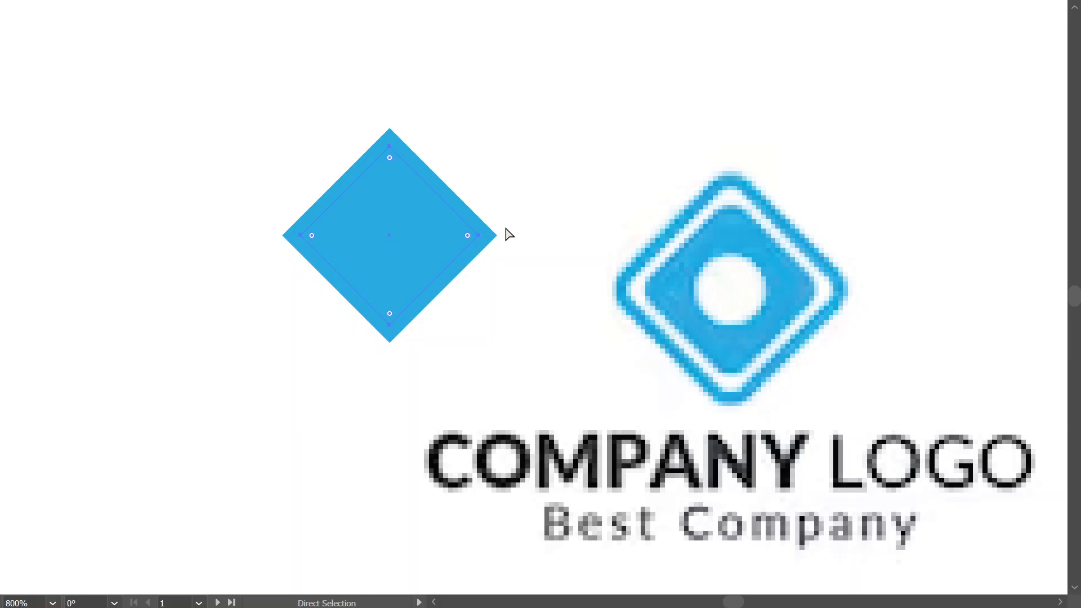
pyautogui.press('Tab')
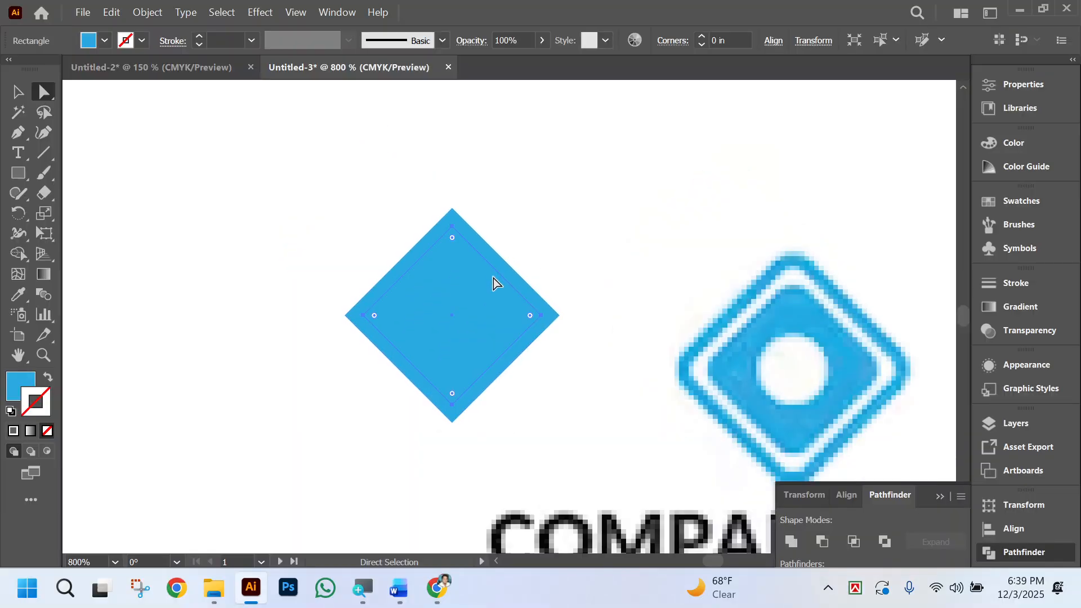
pyautogui.press('ctrl')
pyautogui.moveTo(500, 270)
pyautogui.mouseDown()
pyautogui.moveTo(482, 296)
pyautogui.moveTo(492, 289)
pyautogui.mouseUp()
pyautogui.click(407, 356)
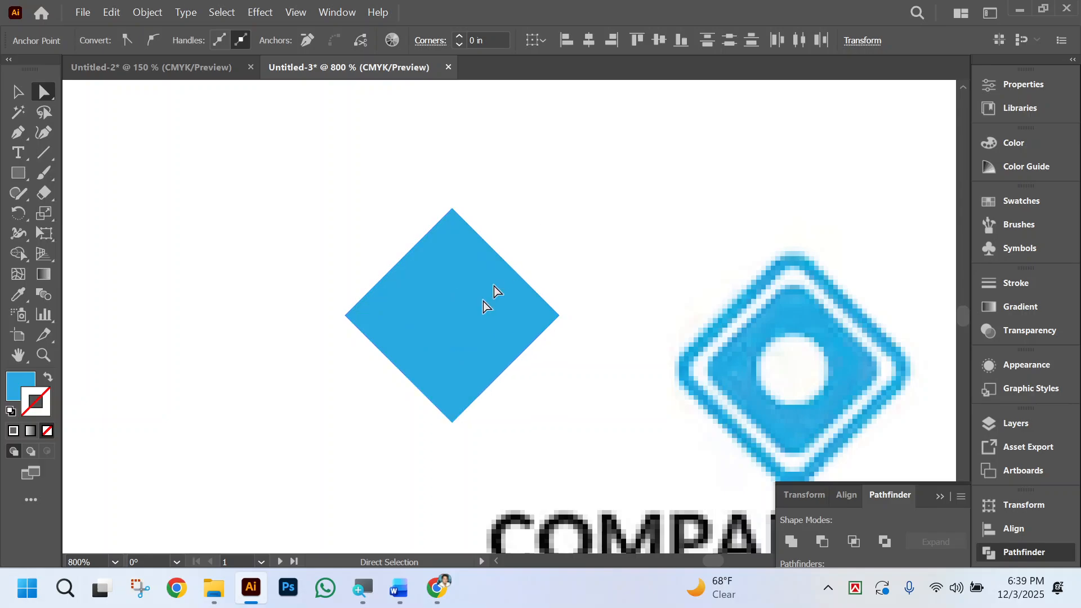
# Fill the smallest, innermost diamond with white sampled from the empty area beside the logo.
pyautogui.click(464, 326)
pyautogui.click(17, 295)
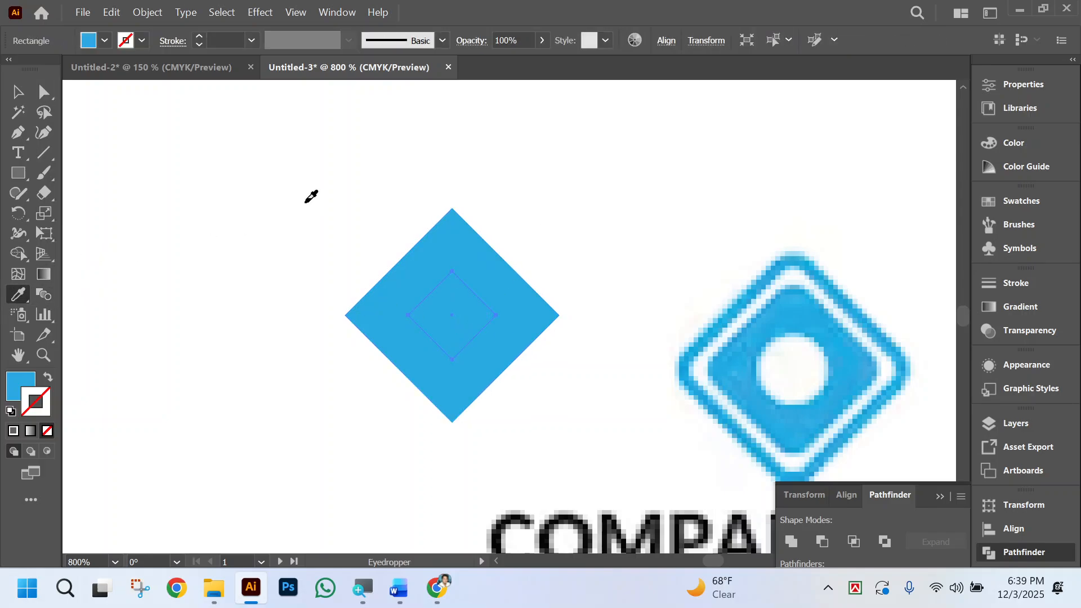
pyautogui.click(310, 197)
# Swap the fill and stroke of the outermost diamond to make it a 1 pt blue outline with no fill.
pyautogui.keyDown('ctrl'); pyautogui.click(499, 286); pyautogui.keyUp('ctrl')
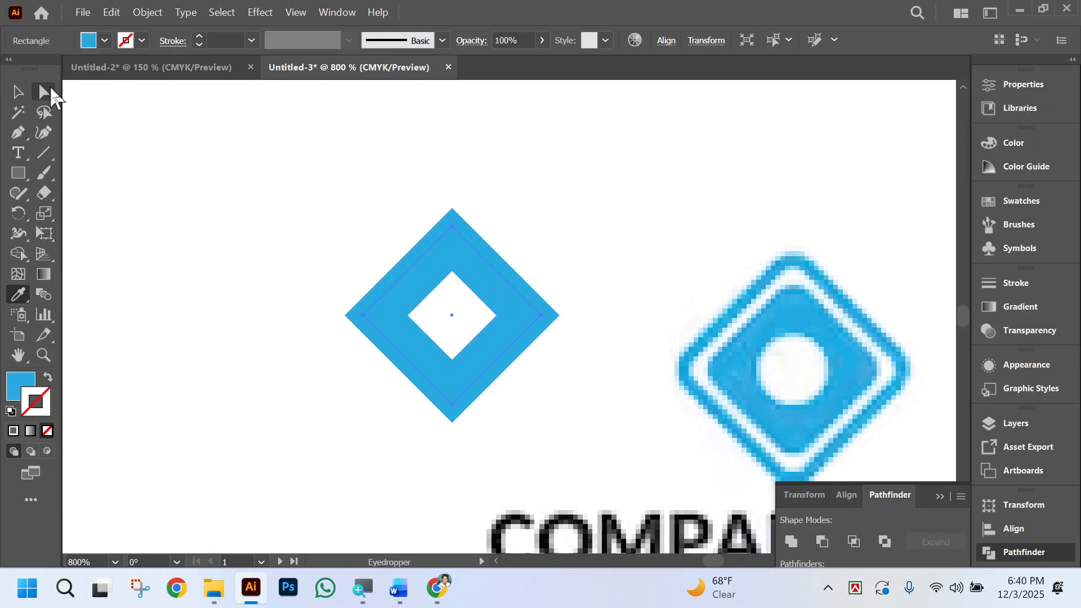
pyautogui.click(44, 91)
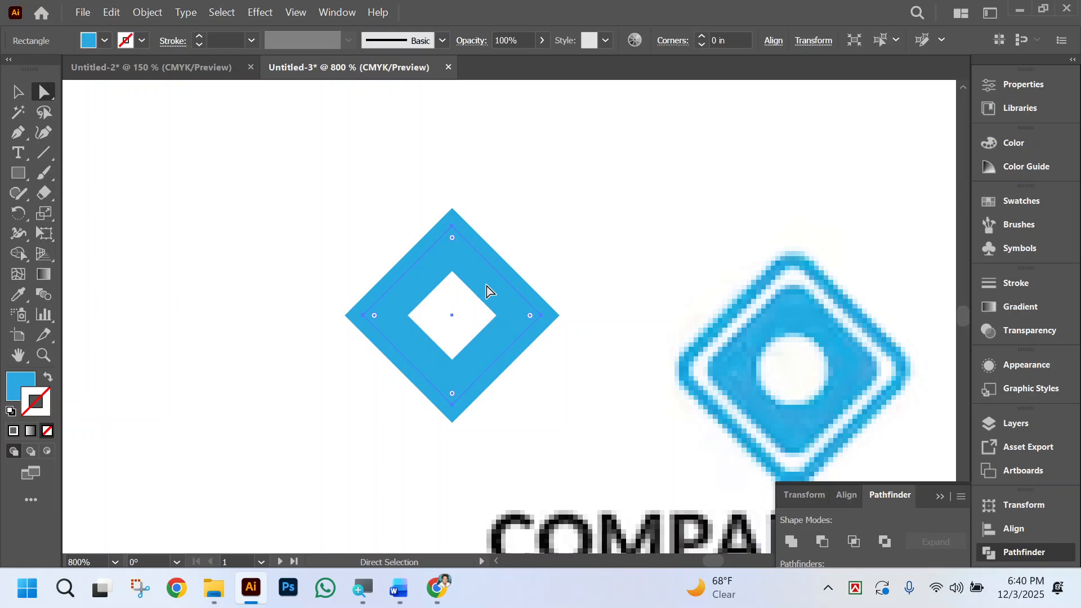
pyautogui.click(503, 262)
pyautogui.click(45, 379)
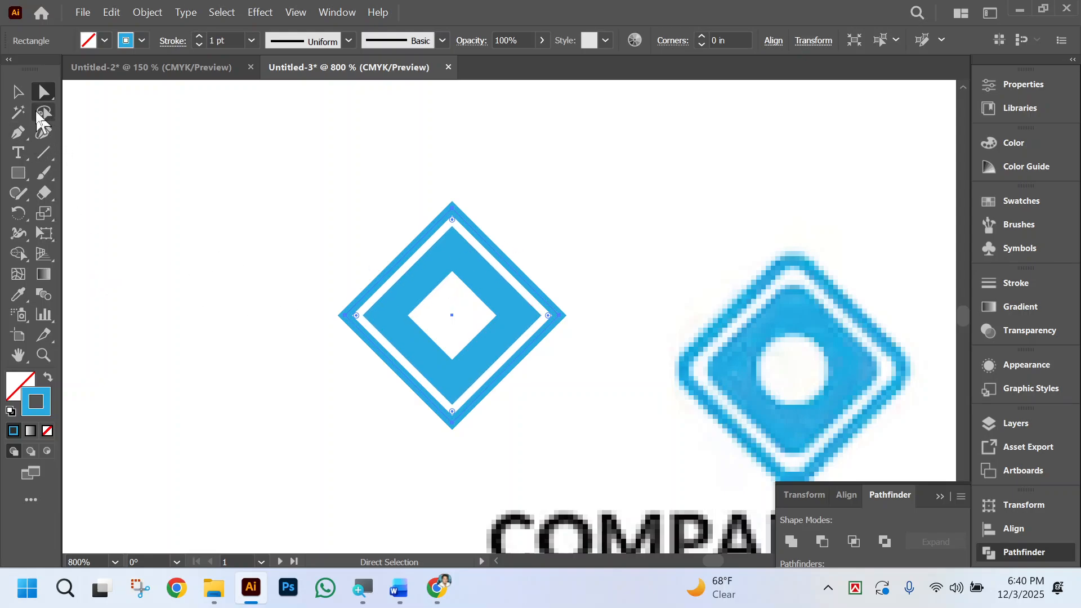
# Round all corners of the white innermost diamond to the maximum, turning it into a circle.
pyautogui.click(452, 310)
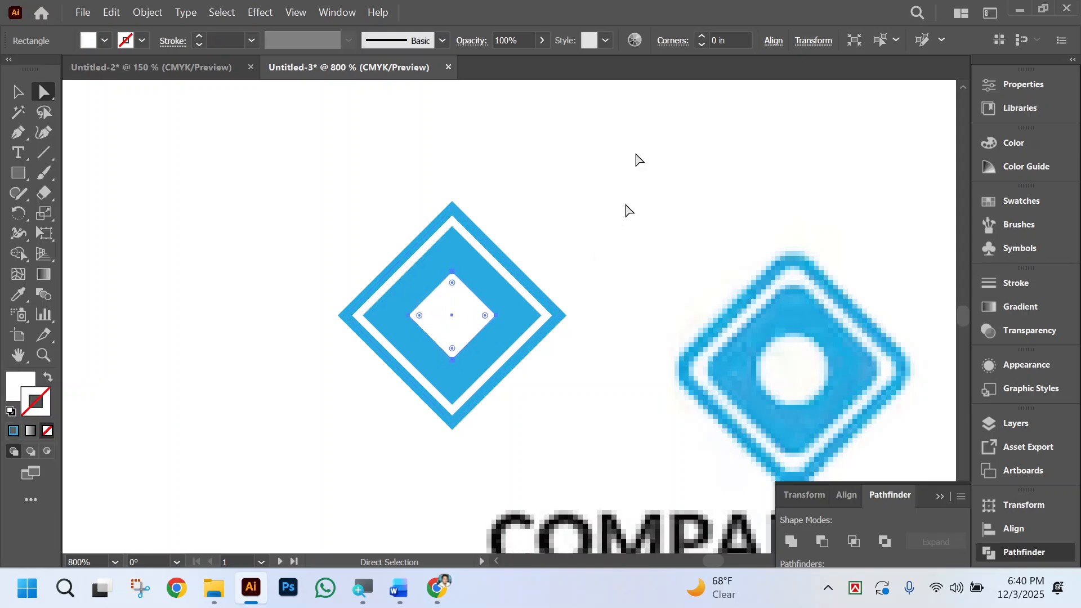
pyautogui.click(574, 188)
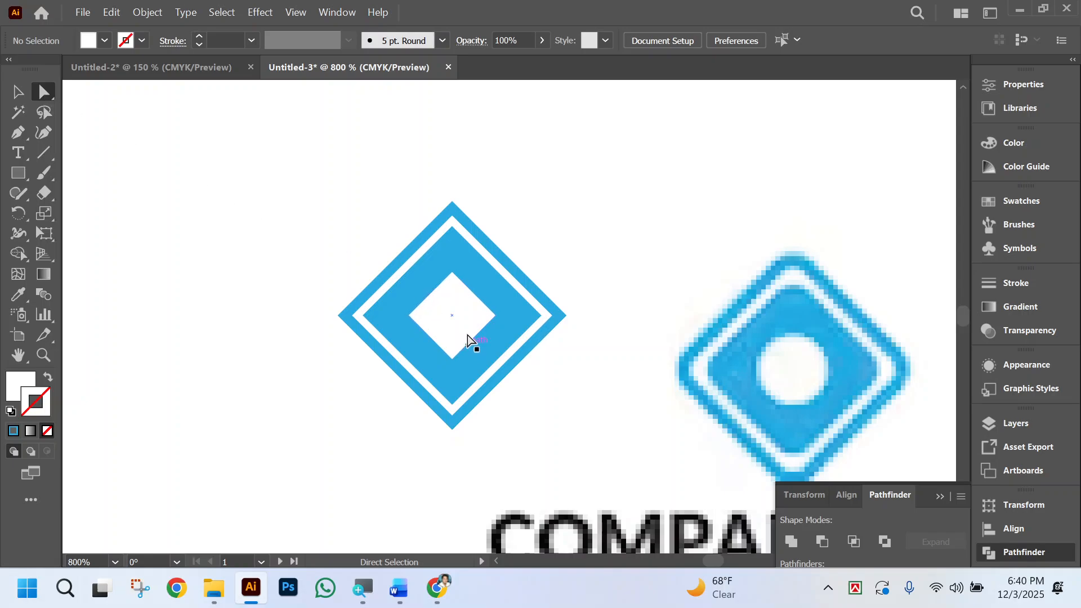
pyautogui.click(494, 317)
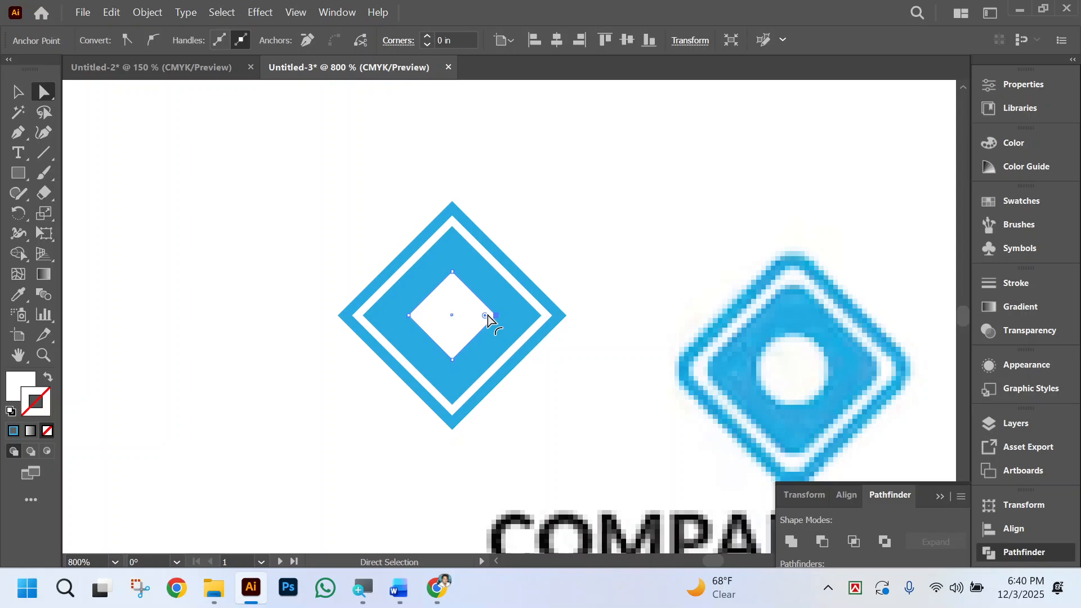
pyautogui.click(562, 208)
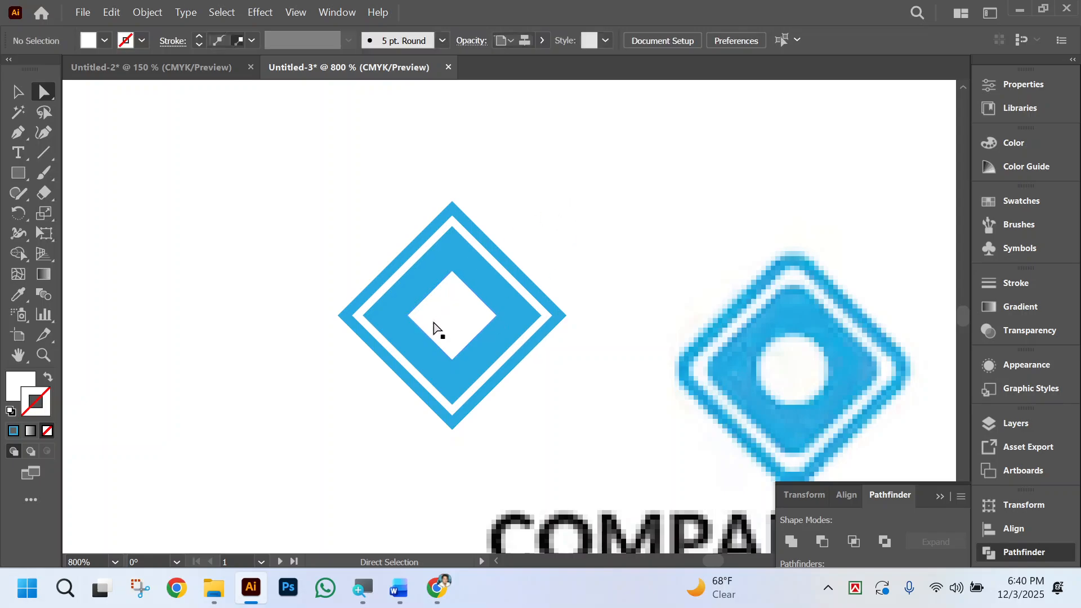
pyautogui.click(456, 315)
pyautogui.moveTo(453, 283); pyautogui.dragTo(461, 501)
pyautogui.click(598, 475)
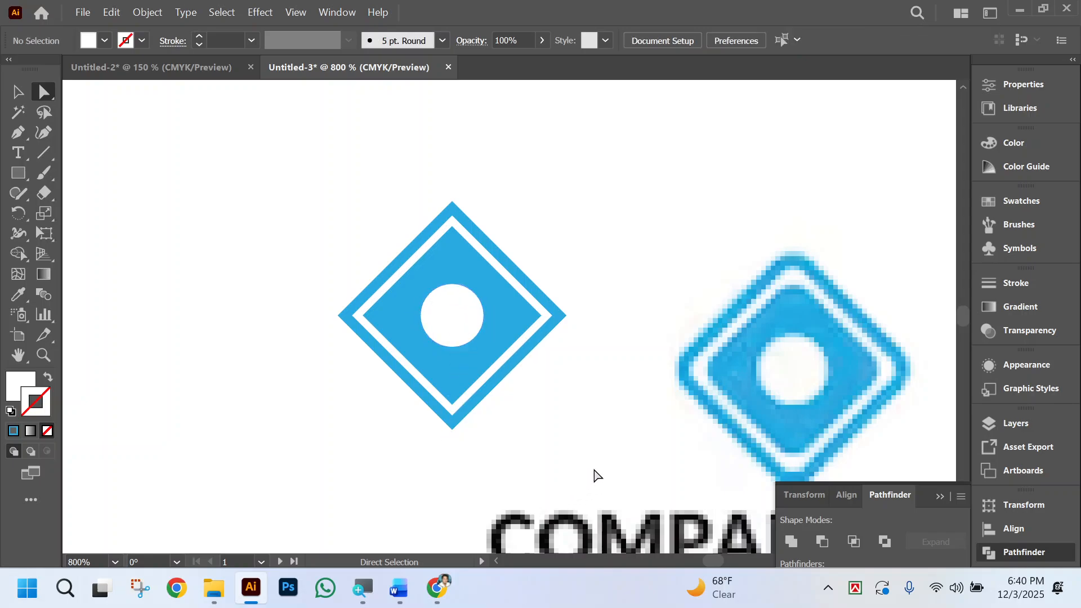
# Enlarge the white circle around its centre to about half the width of the blue inner diamond.
pyautogui.click(459, 326)
pyautogui.moveTo(503, 316); pyautogui.dragTo(514, 313)
pyautogui.moveTo(447, 319); pyautogui.dragTo(521, 274)
pyautogui.click(568, 241)
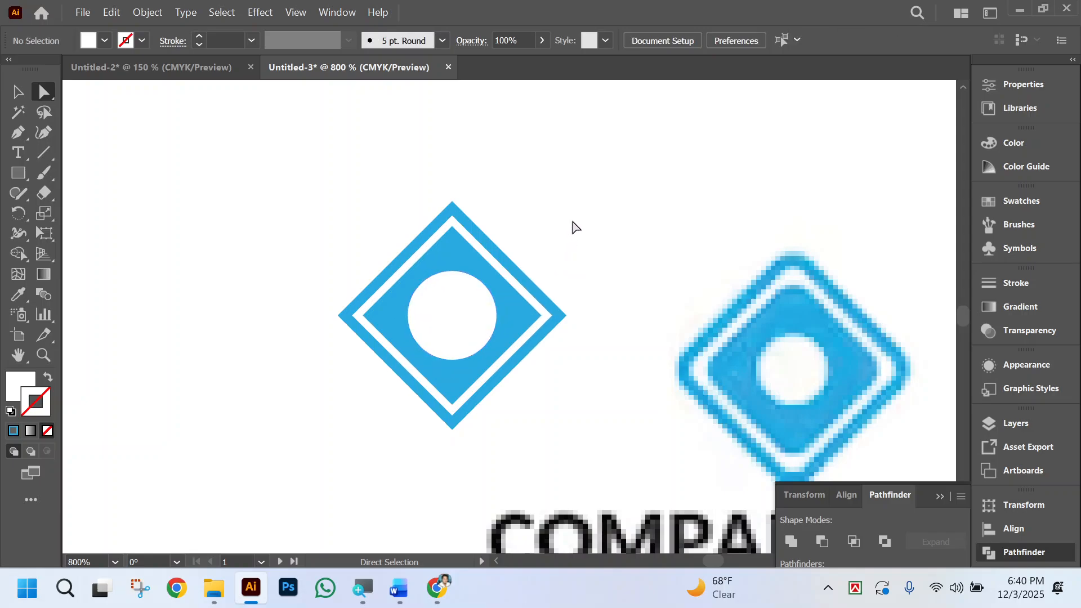
pyautogui.hscroll(-2, 574, 227)
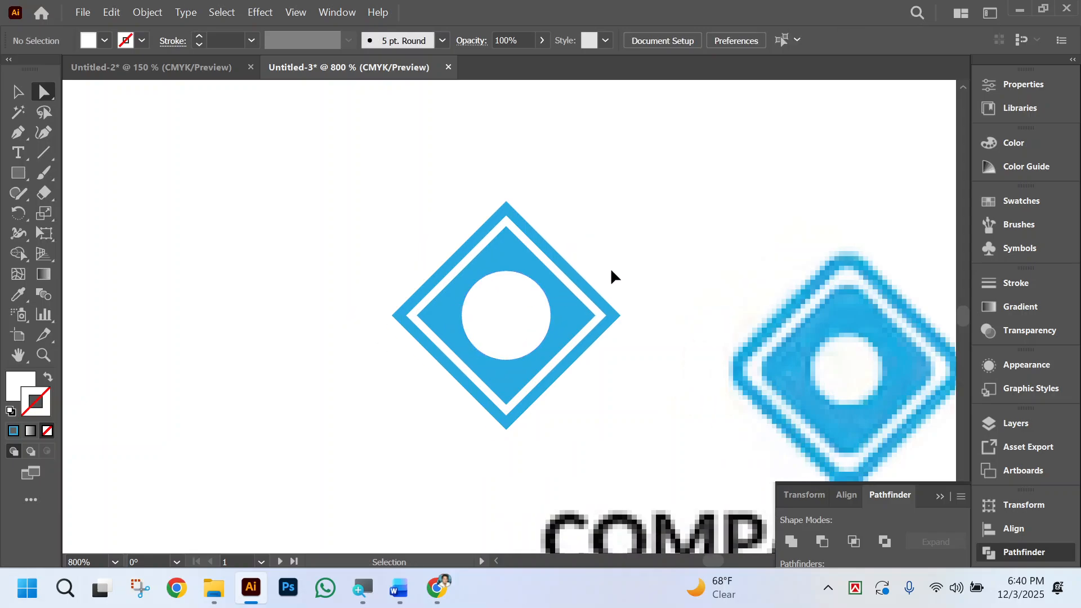
# Shrink the white centre circle slightly around its centre, keeping its proportions.
pyautogui.click(524, 319)
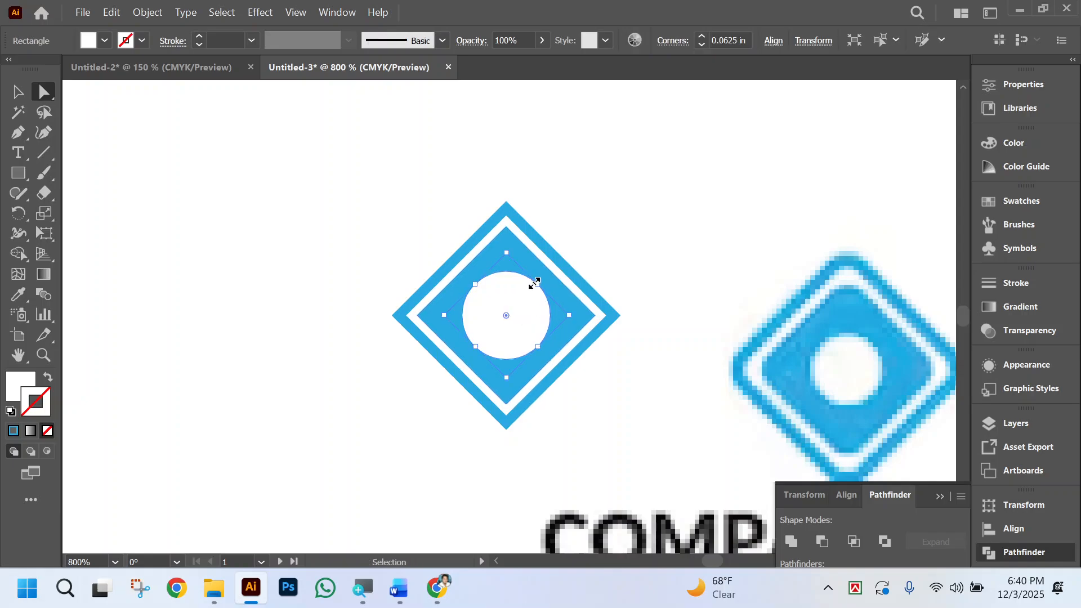
pyautogui.moveTo(535, 283); pyautogui.dragTo(534, 283)
pyautogui.click(654, 251)
pyautogui.hscroll(2, 636, 290)
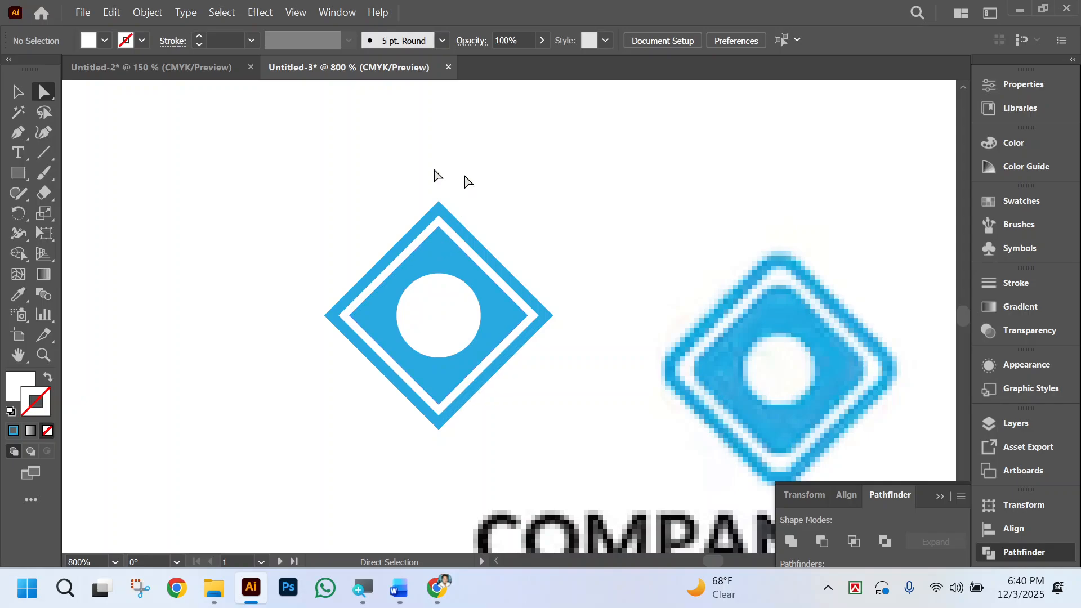
# Round the corners of both blue diamonds together to a 0.0118 in radius.
pyautogui.click(17, 90)
pyautogui.moveTo(370, 174); pyautogui.dragTo(506, 242)
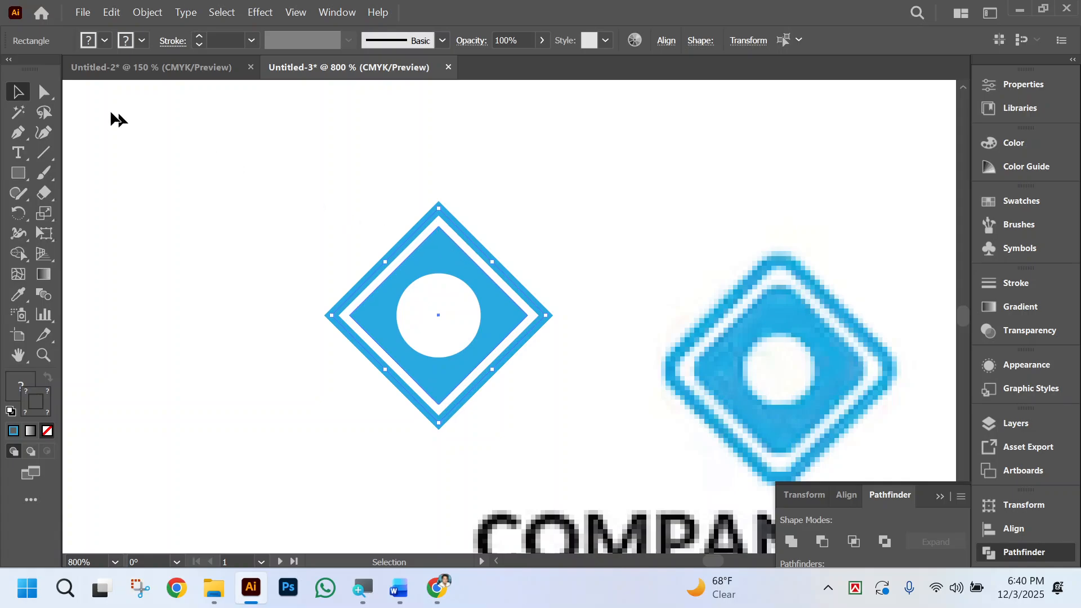
pyautogui.click(48, 92)
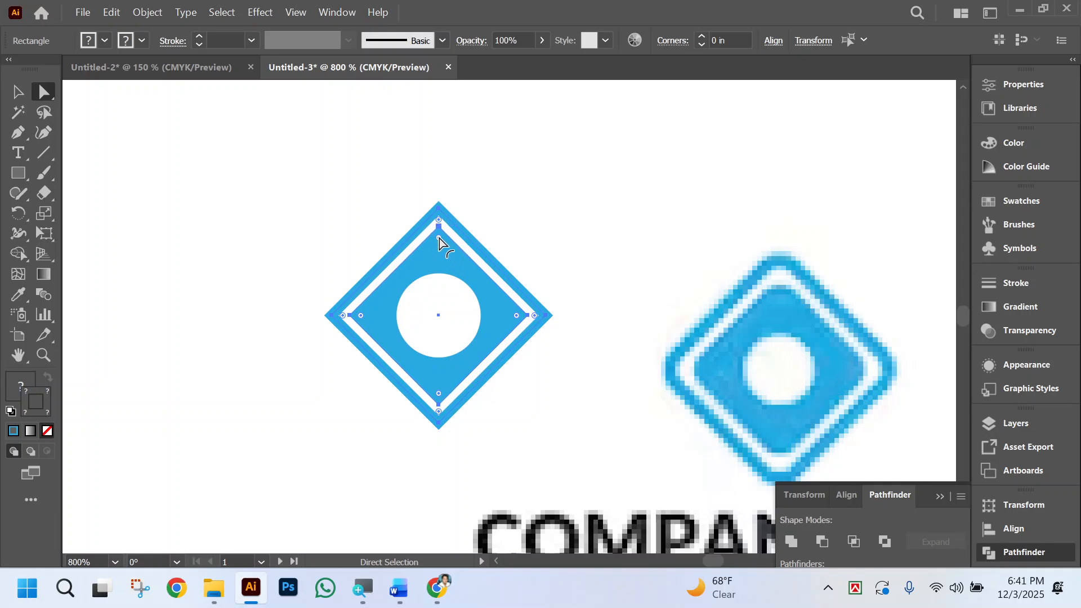
pyautogui.moveTo(439, 238); pyautogui.dragTo(439, 239)
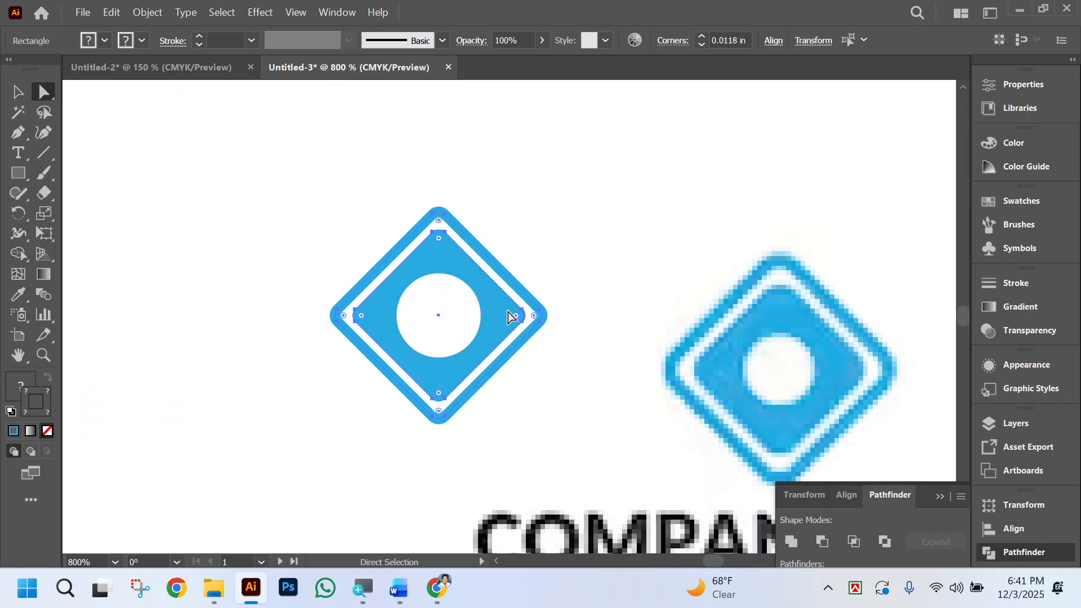
# Increase the outer diamond outline's corner radius to 0.0158 in.
pyautogui.keyDown('shift'); pyautogui.click(507, 313); pyautogui.keyUp('shift')
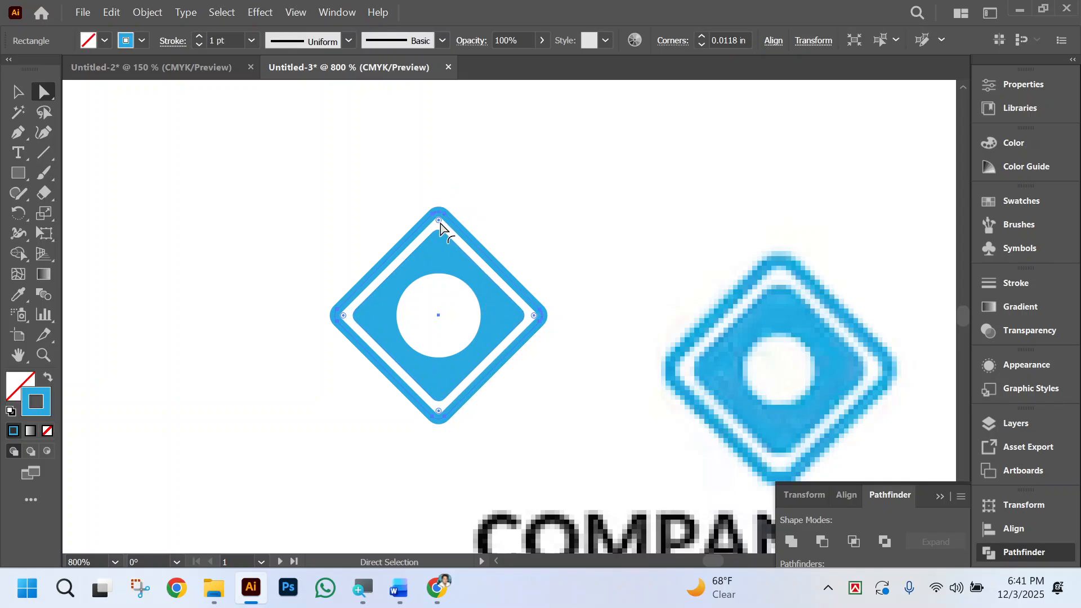
pyautogui.moveTo(440, 225); pyautogui.dragTo(440, 225)
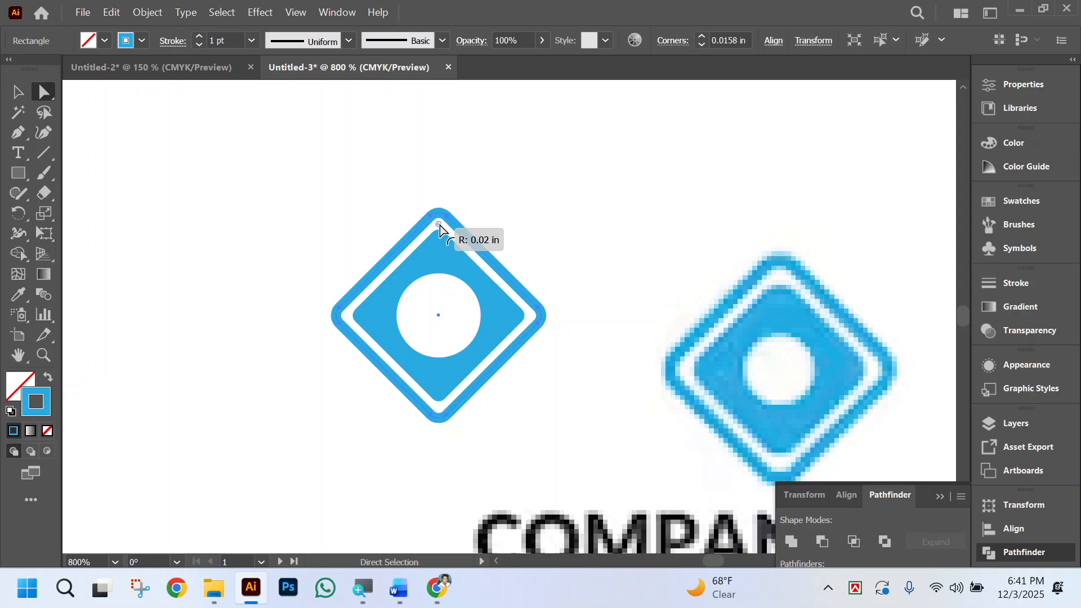
pyautogui.click(583, 223)
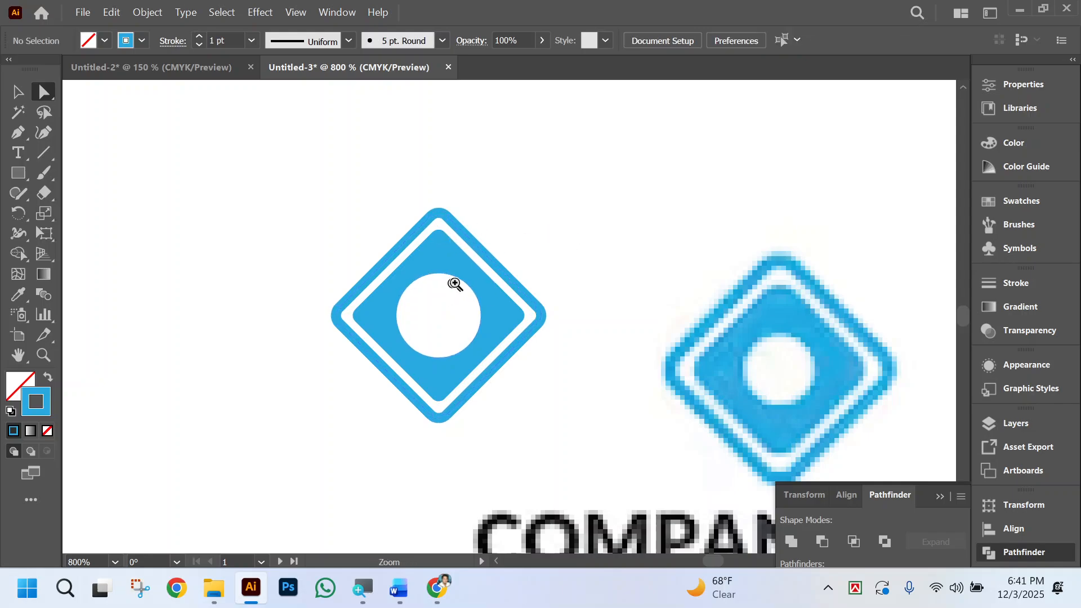
# Reduce the corner radius of the solid inner diamond so its corners are tighter than the outline's.
pyautogui.hotkey('ctrl', '=')
pyautogui.click(487, 265)
pyautogui.hotkey('ctrl', '=')
pyautogui.hotkey('ctrl', '=')
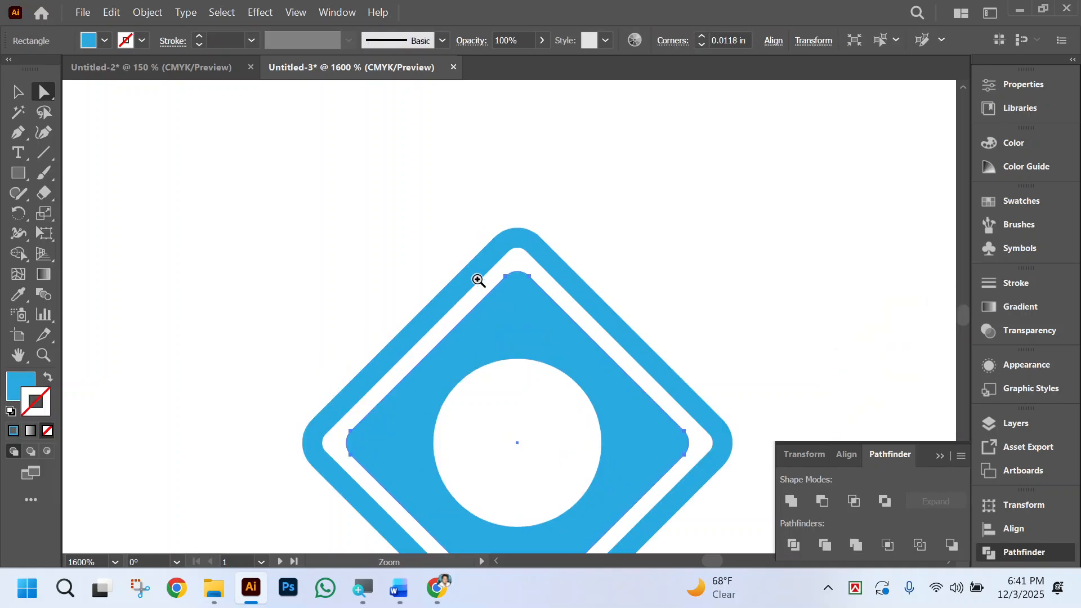
pyautogui.moveTo(503, 234); pyautogui.dragTo(514, 215)
pyautogui.click(736, 169)
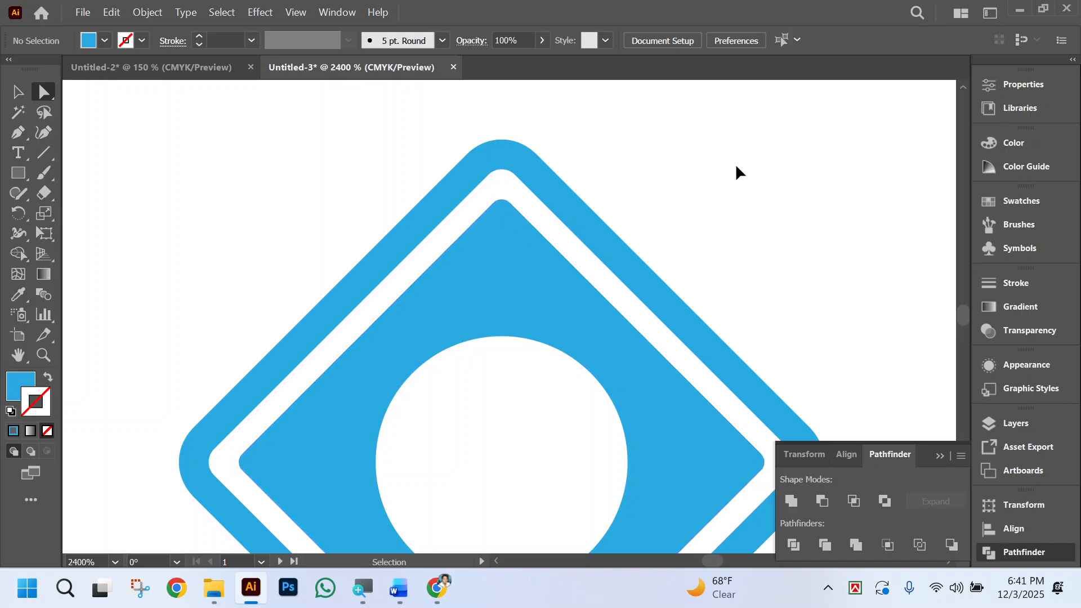
pyautogui.hotkey('ctrl', '-')
pyautogui.hotkey('ctrl', '-')
pyautogui.hotkey('ctrl', '-')
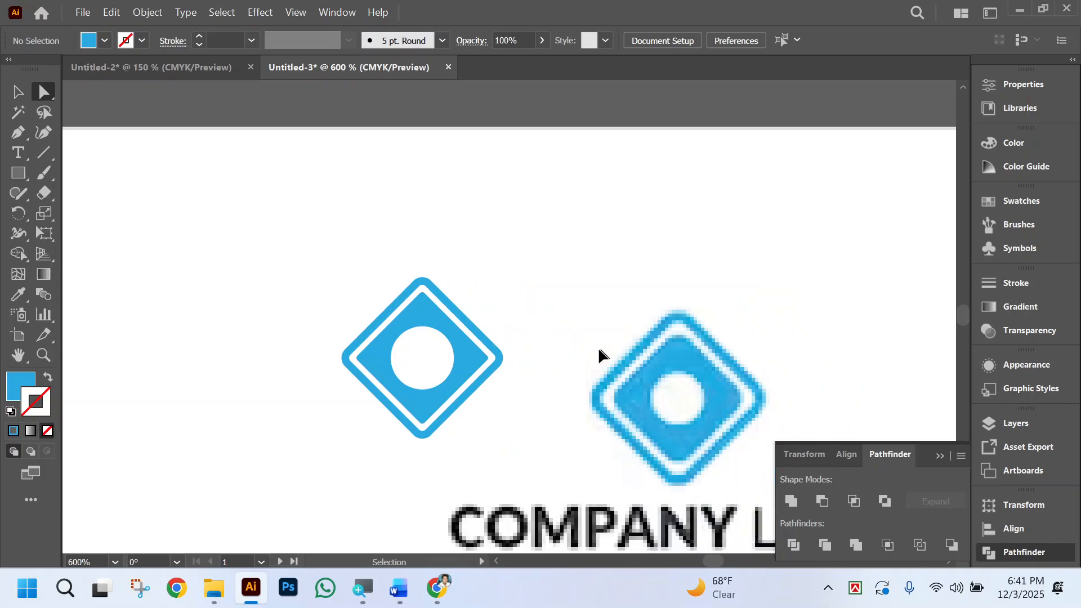
pyautogui.hscroll(3, 564, 371)
# Group the two diamonds and the circle, and move the logo close beside the reference logo.
pyautogui.click(21, 96)
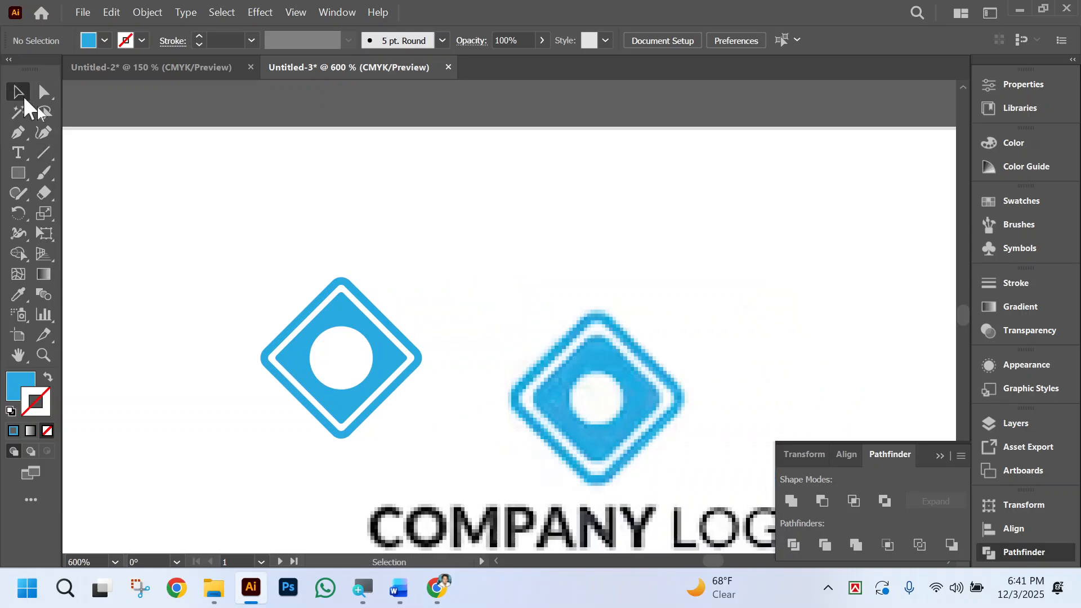
pyautogui.hscroll(-1, 575, 308)
pyautogui.moveTo(270, 257); pyautogui.dragTo(507, 427)
pyautogui.scroll(-3, 619, 299)
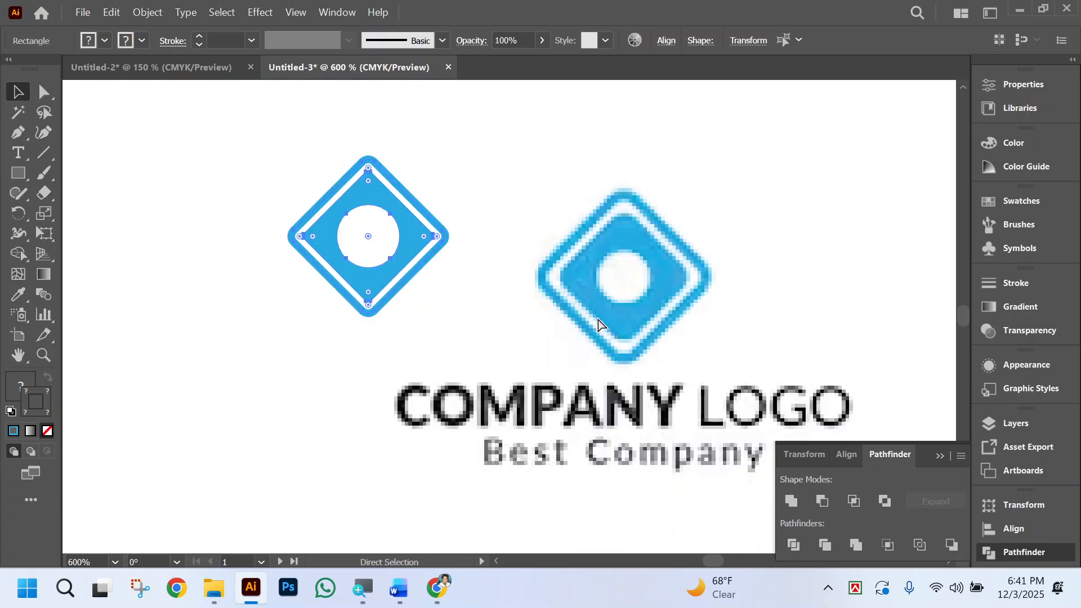
pyautogui.hotkey('ctrl', '-')
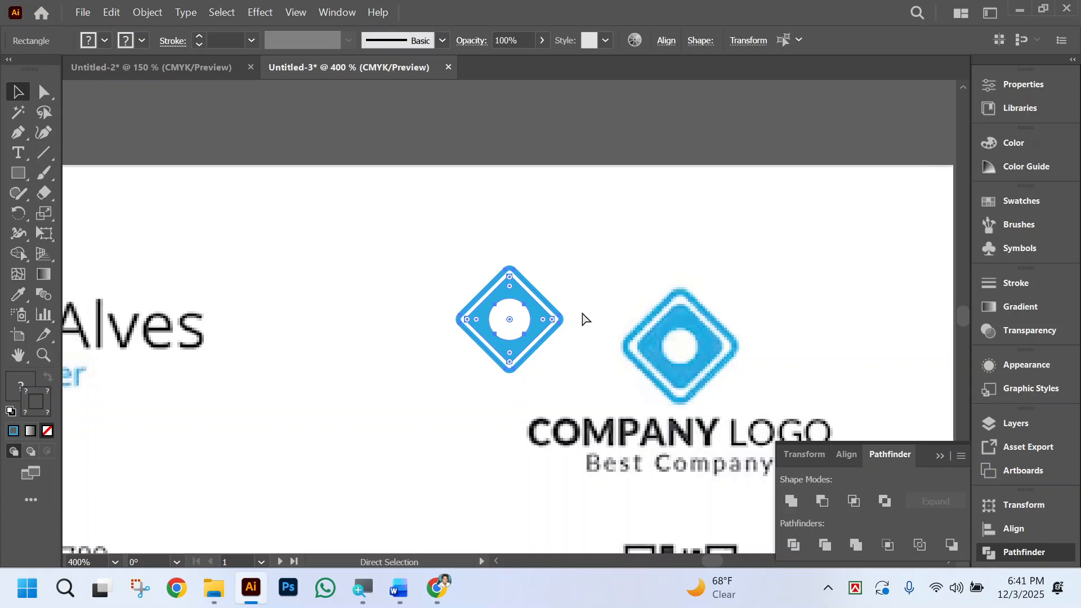
pyautogui.press('v')
pyautogui.moveTo(547, 316); pyautogui.dragTo(587, 341)
# Shrink the white circle around its centre to roughly match the hole in the reference logo.
pyautogui.hotkey('ctrl', 'space')
pyautogui.click(642, 353)
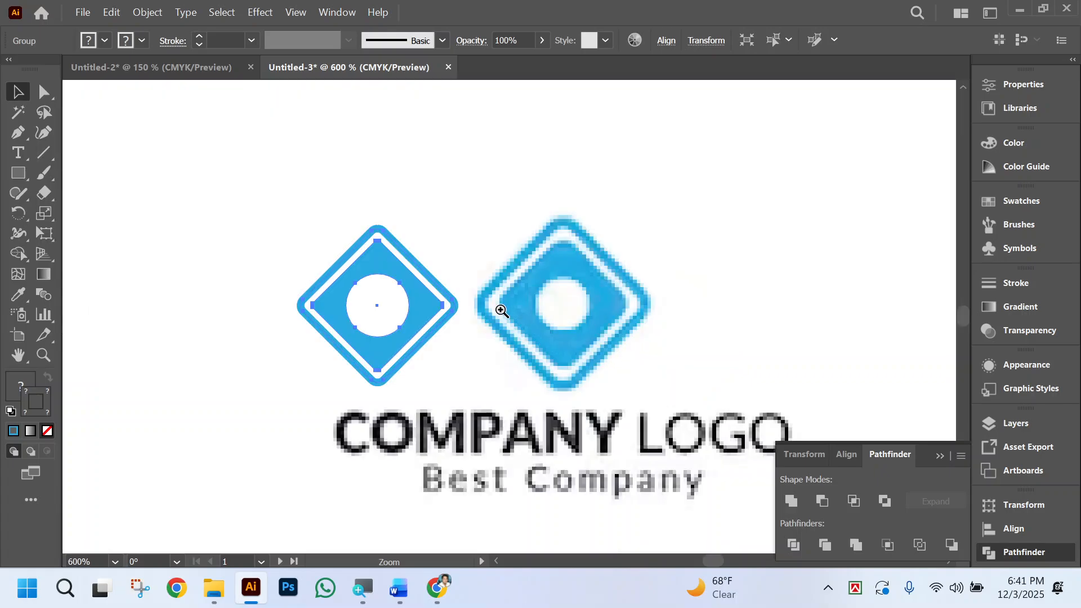
pyautogui.click(499, 307)
pyautogui.click(496, 309)
pyautogui.click(44, 91)
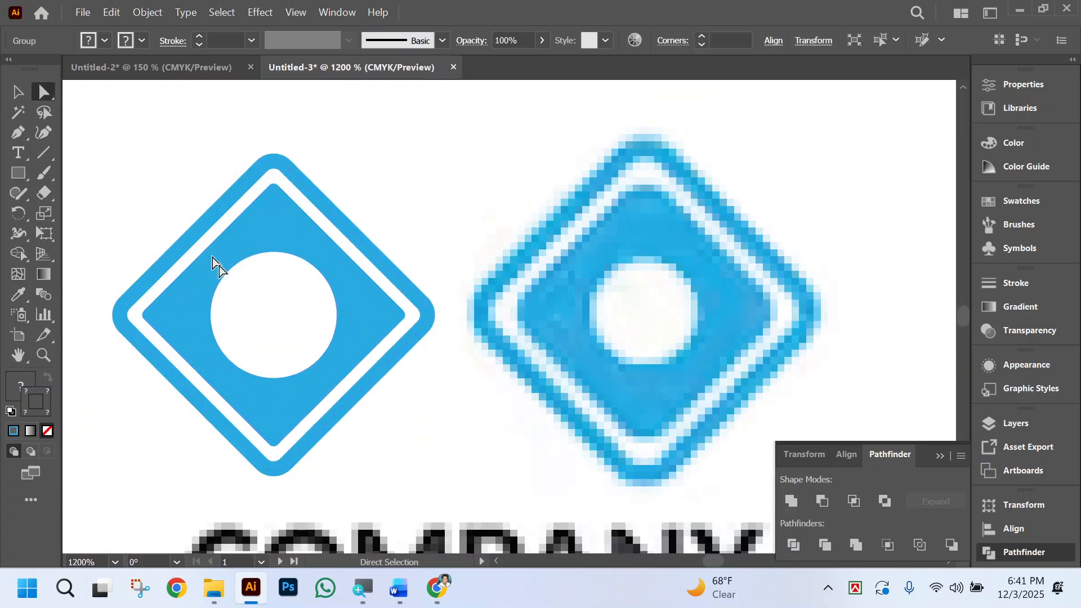
pyautogui.click(288, 334)
pyautogui.click(342, 289)
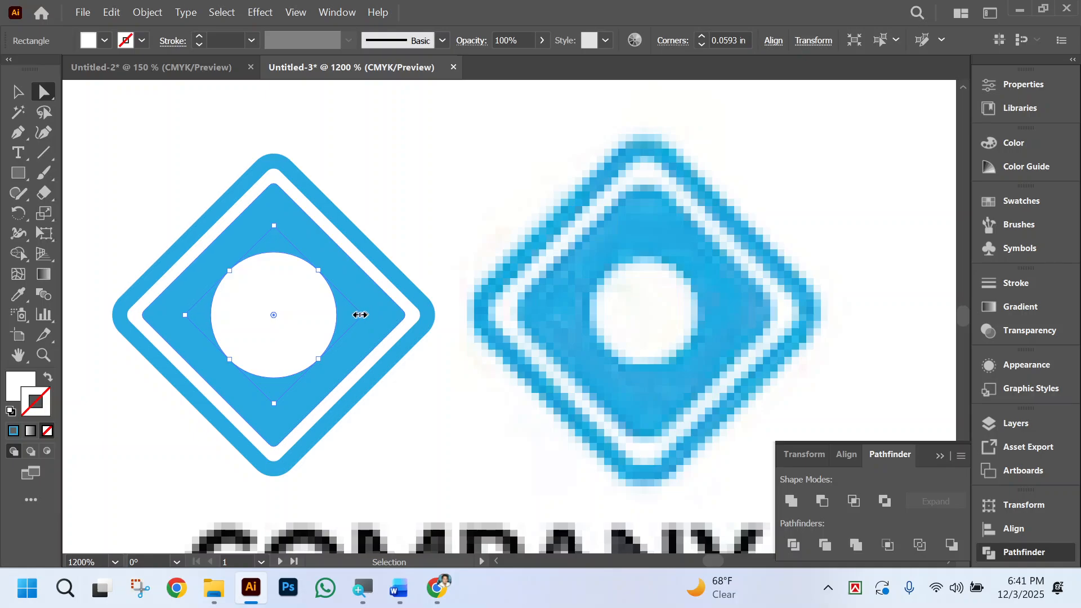
pyautogui.moveTo(360, 315); pyautogui.dragTo(355, 316)
pyautogui.click(507, 244)
pyautogui.hscroll(-3, 526, 243)
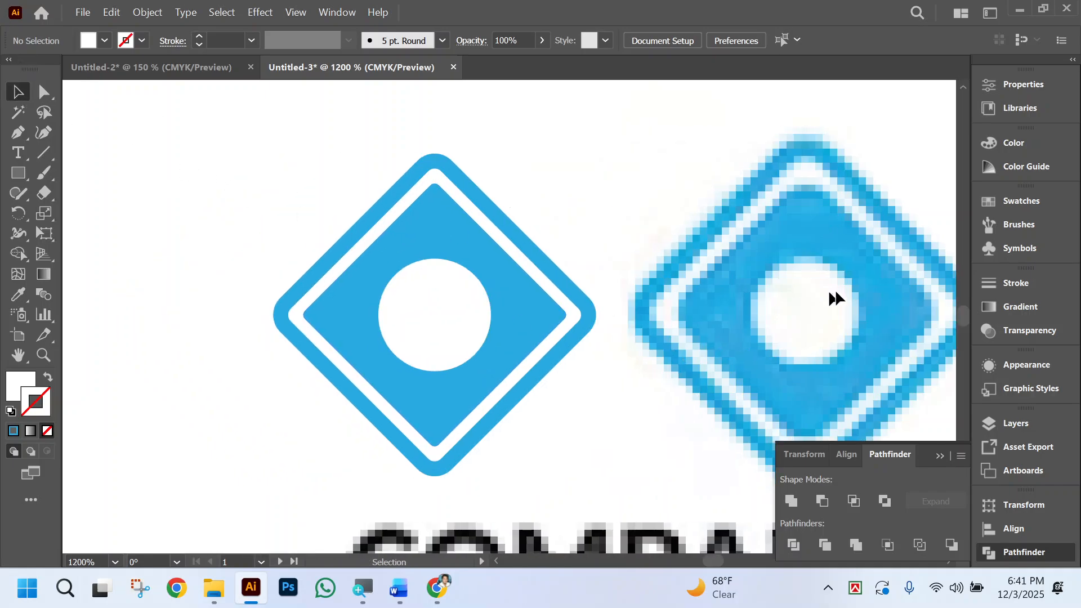
# Expand the appearance of the whole logo, and expand its fills and strokes into filled shapes.
pyautogui.moveTo(273, 169); pyautogui.dragTo(550, 473)
pyautogui.scroll(-2, 819, 200)
pyautogui.hscroll(2, 495, 312)
pyautogui.scroll(1, 493, 313)
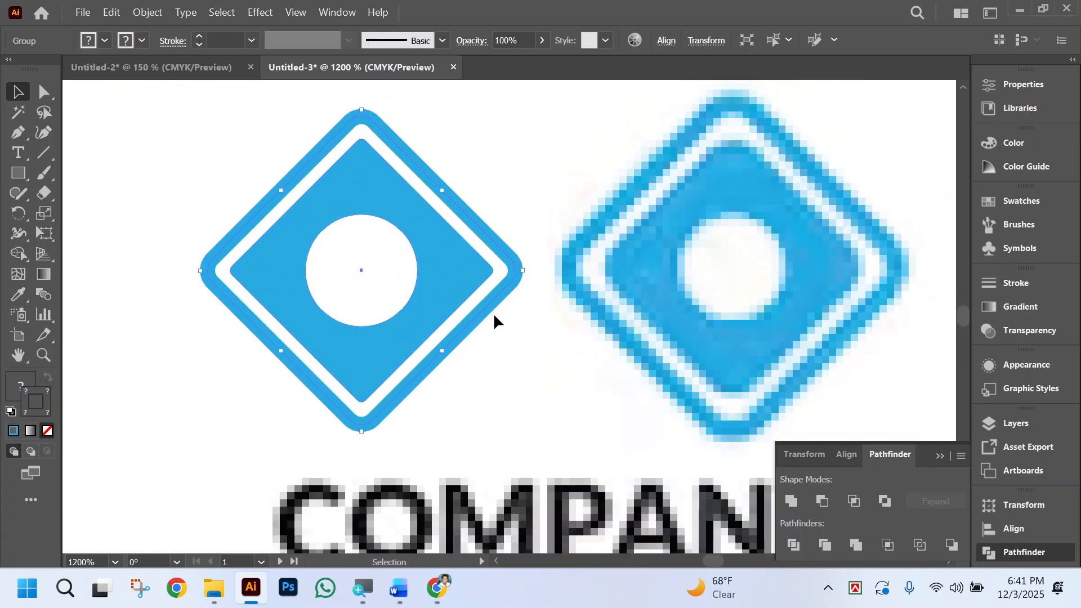
pyautogui.press('a')
pyautogui.press('v')
pyautogui.click(146, 14)
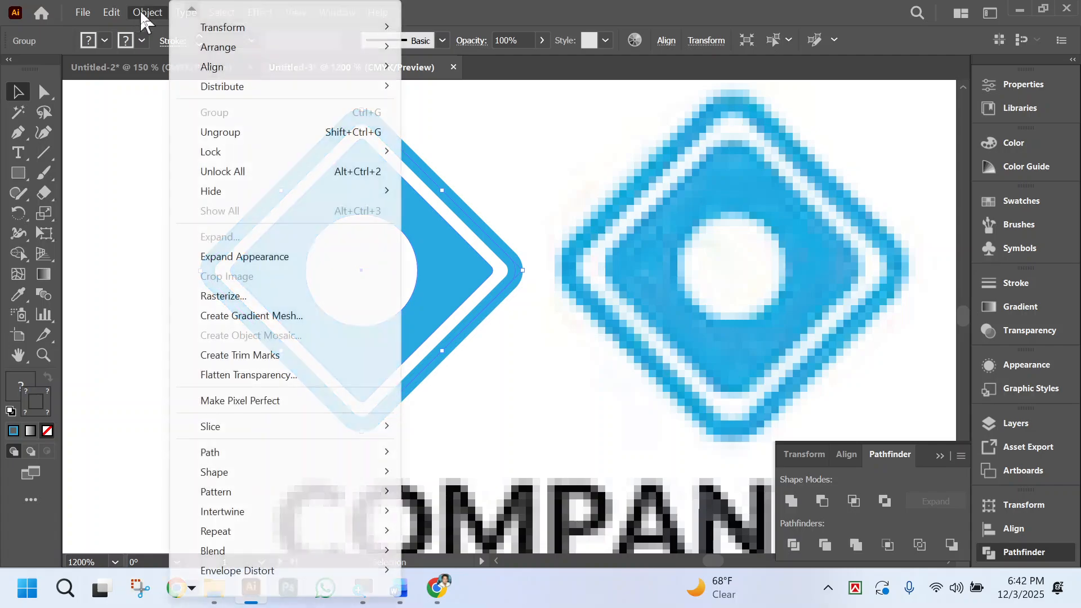
pyautogui.click(270, 252)
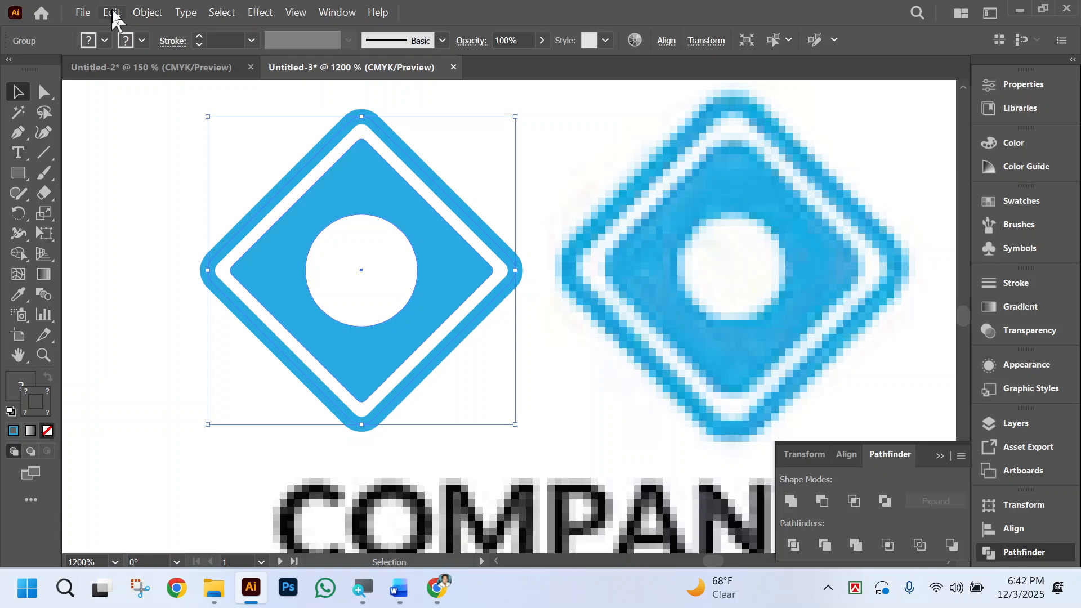
pyautogui.click(148, 12)
pyautogui.click(243, 235)
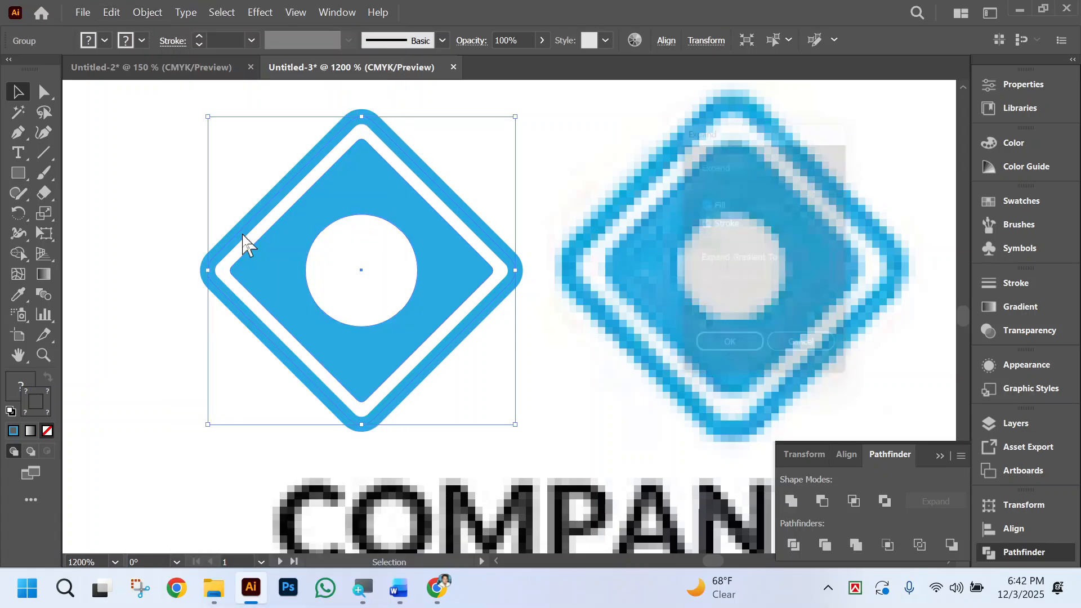
pyautogui.click(728, 360)
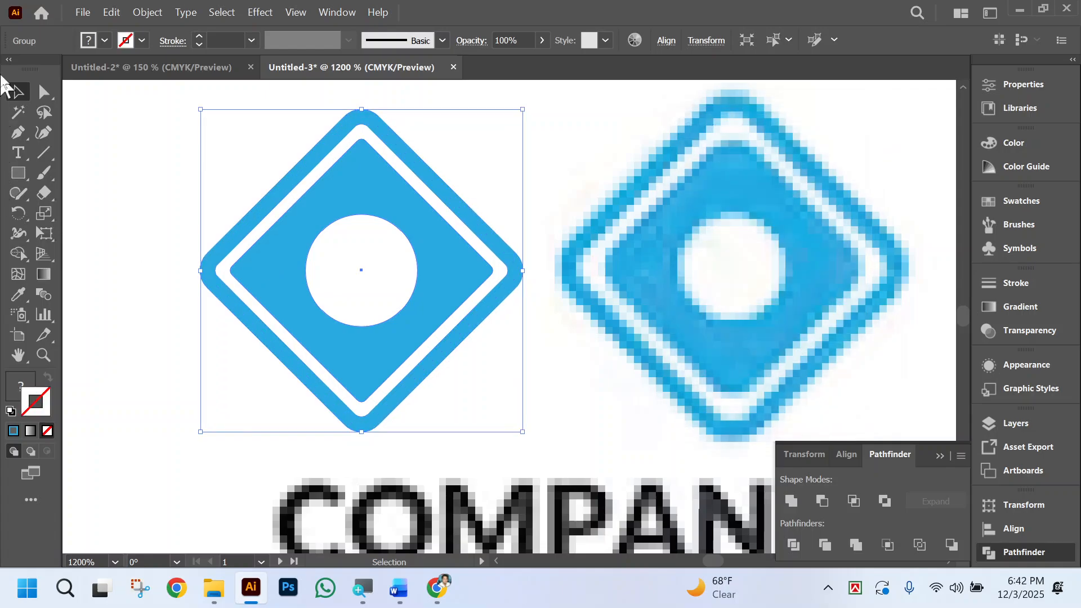
# Fill the centre circle with contrasting dark blue at C 100, M 100, Y 0, K 0 and no stroke.
pyautogui.click(44, 92)
pyautogui.click(169, 273)
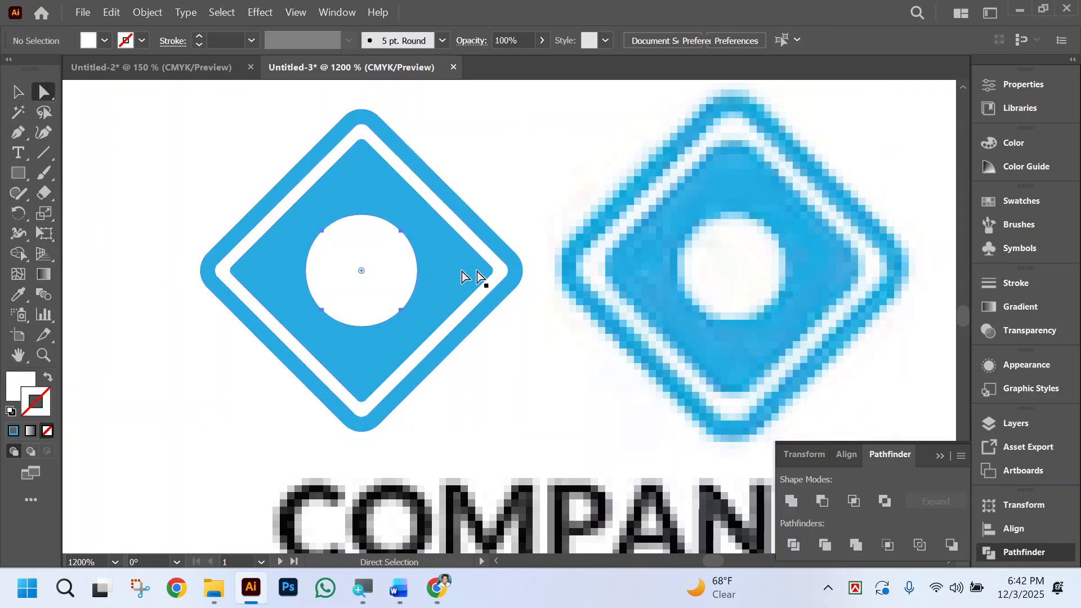
pyautogui.click(463, 273)
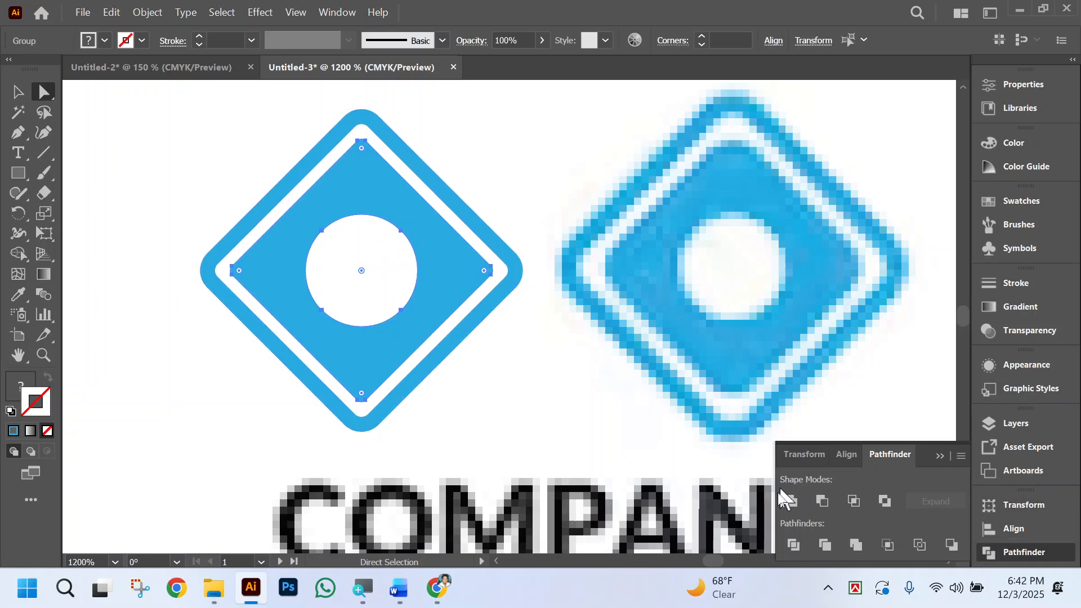
pyautogui.click(371, 277)
pyautogui.click(766, 221)
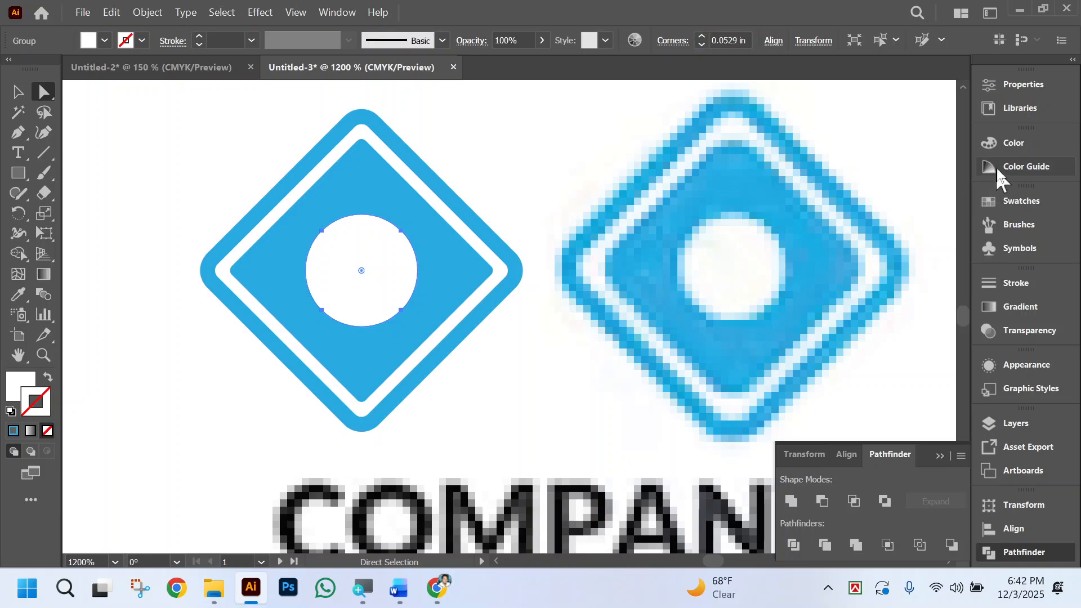
pyautogui.click(1000, 143)
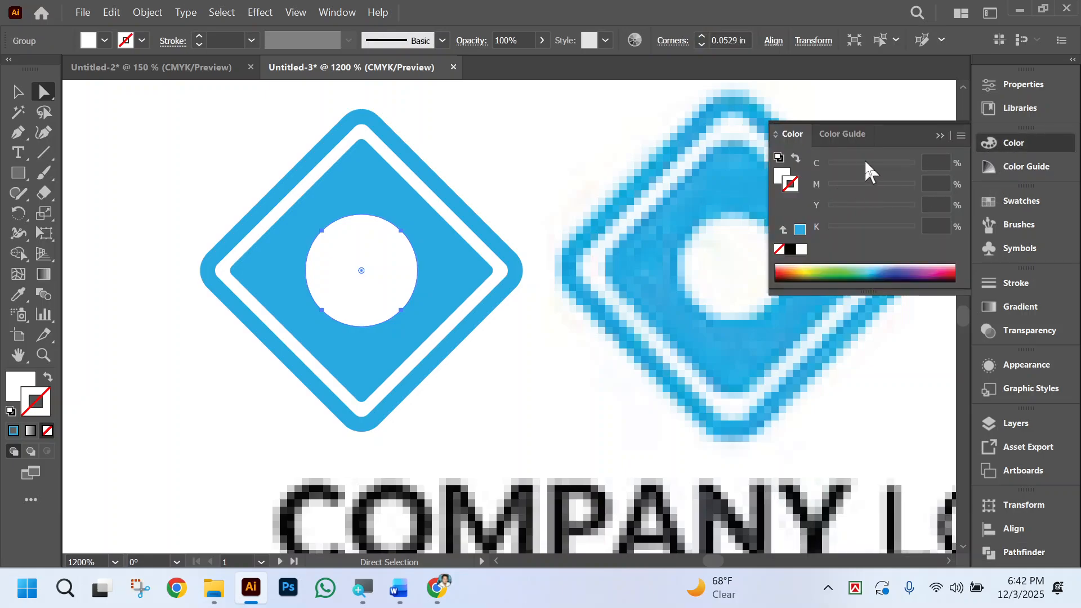
pyautogui.click(865, 164)
pyautogui.click(48, 378)
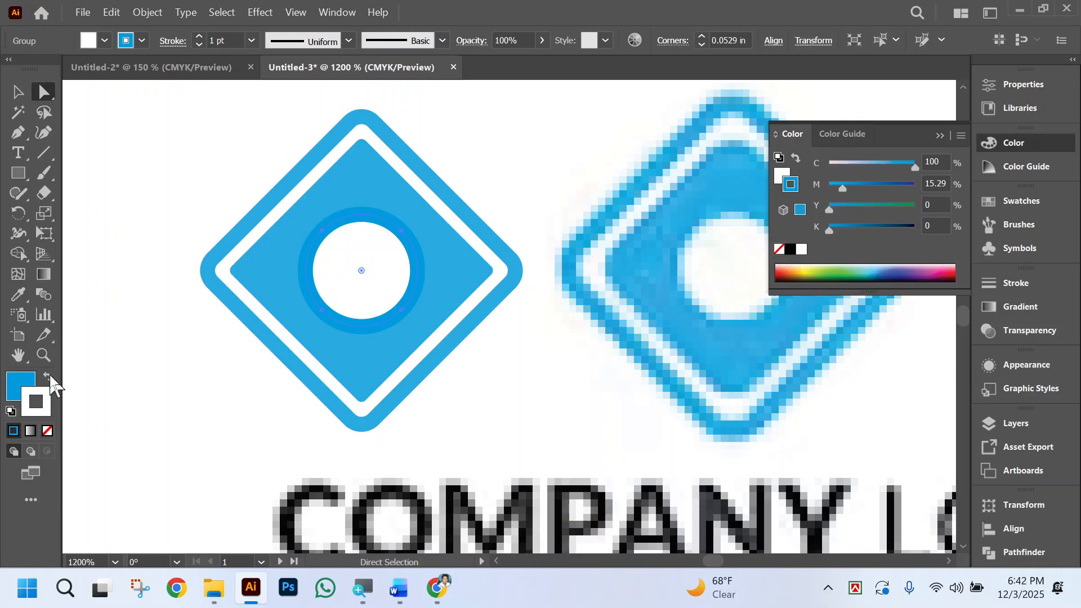
pyautogui.click(48, 432)
pyautogui.click(20, 385)
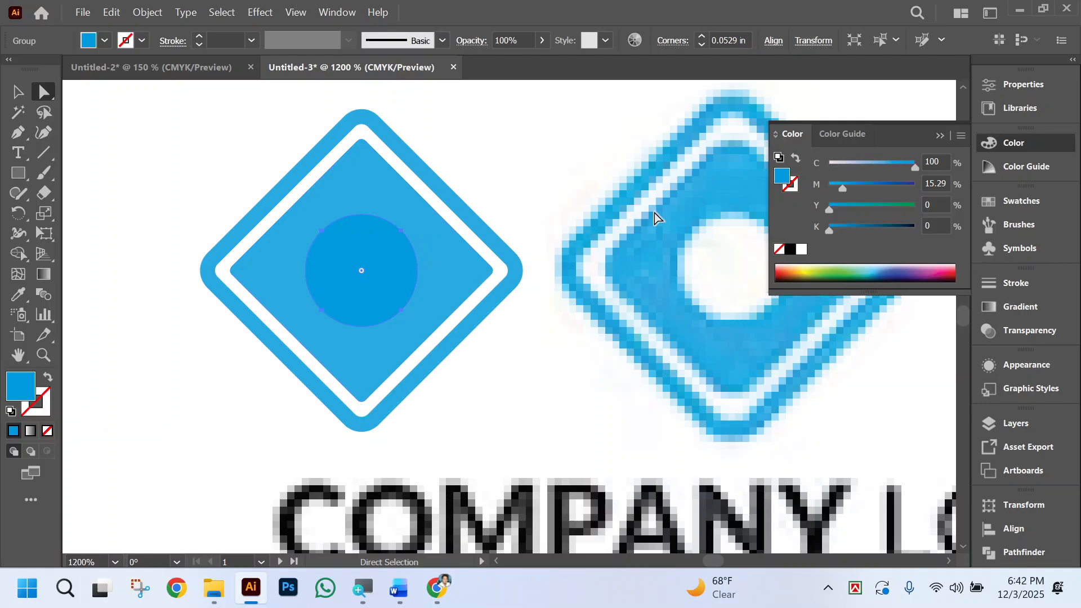
pyautogui.moveTo(843, 191); pyautogui.dragTo(1028, 193)
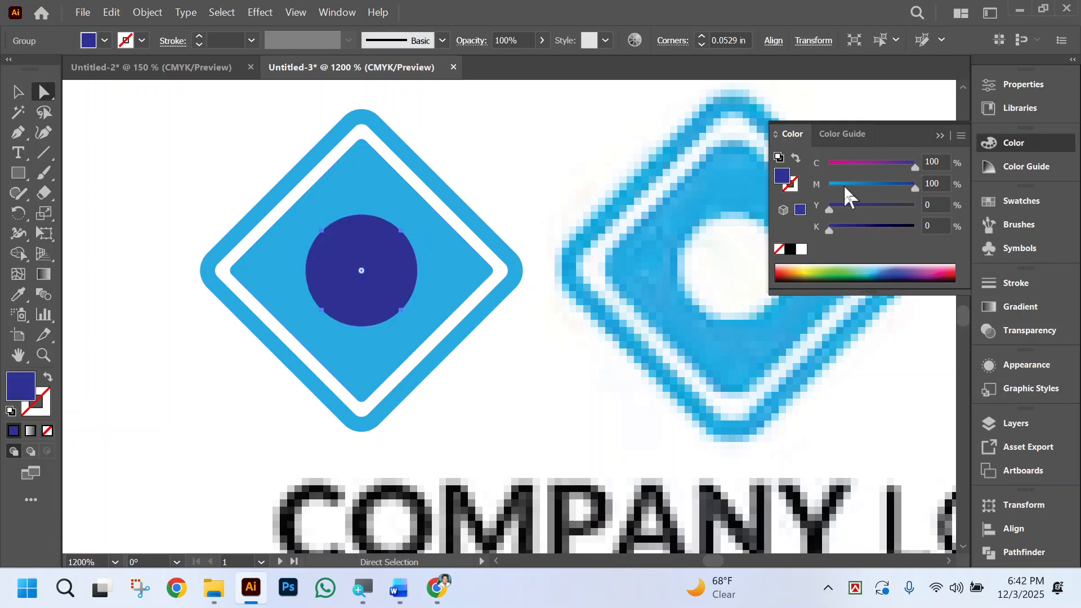
# Cut the dark blue circle out of the solid inner diamond with Minus Front.
pyautogui.click(495, 158)
pyautogui.click(341, 278)
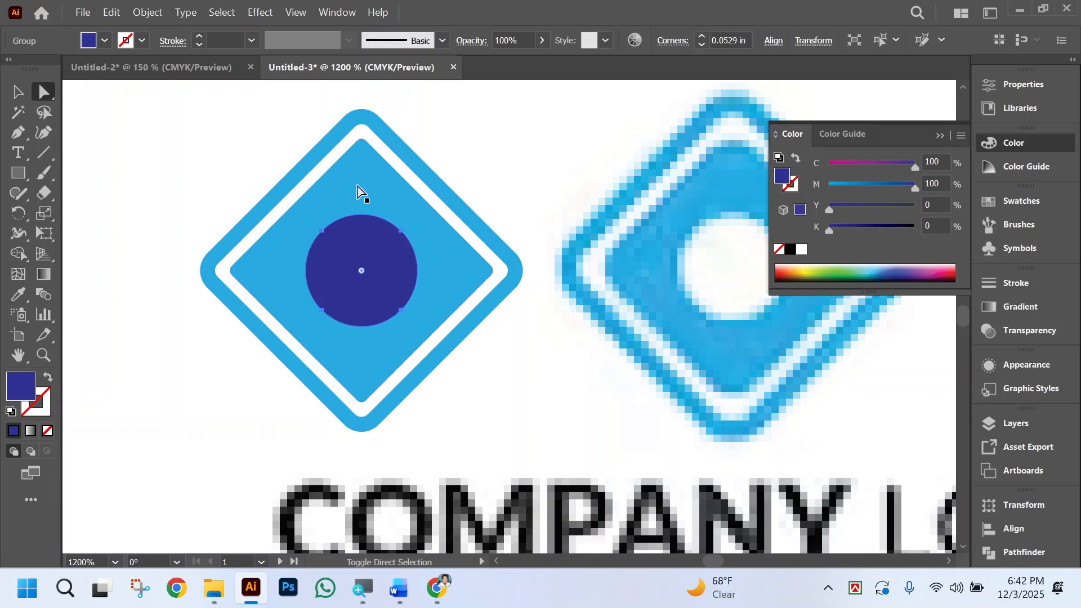
pyautogui.keyDown('shift'); pyautogui.click(357, 187); pyautogui.keyUp('shift')
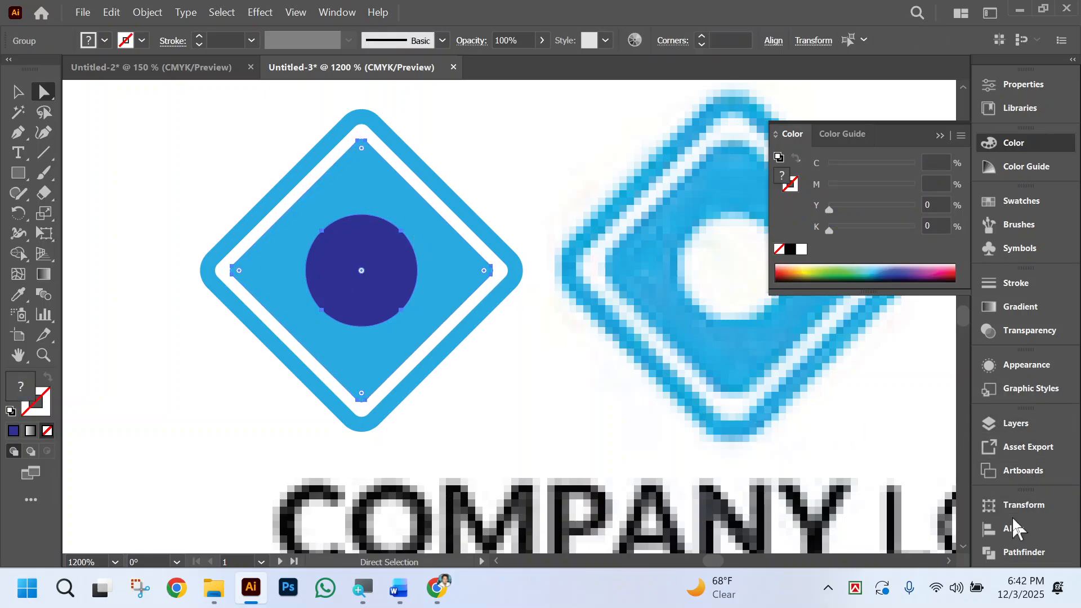
pyautogui.click(1017, 552)
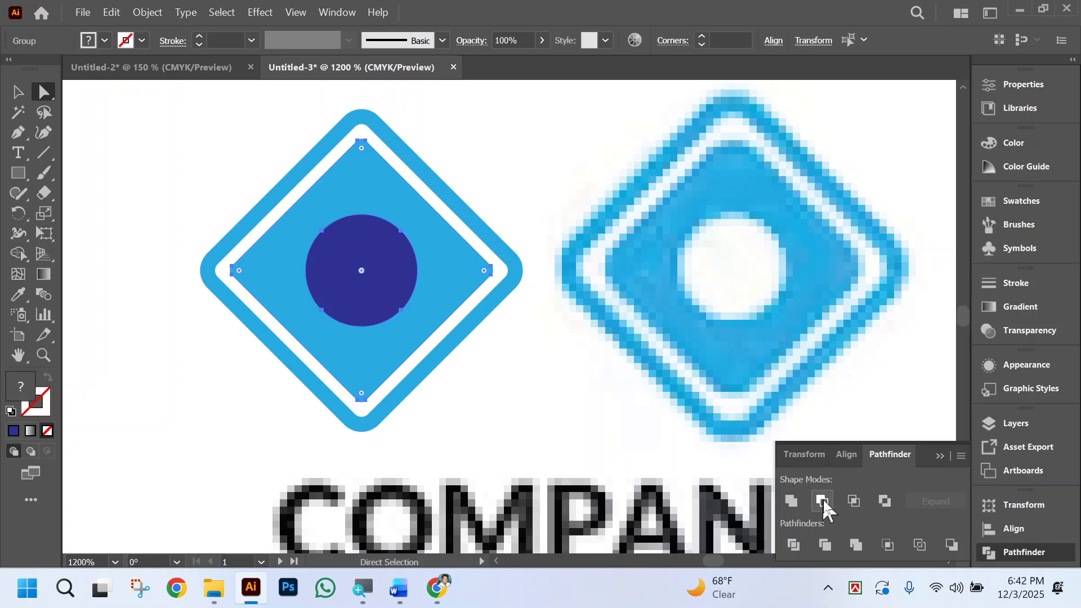
pyautogui.click(822, 499)
pyautogui.click(527, 328)
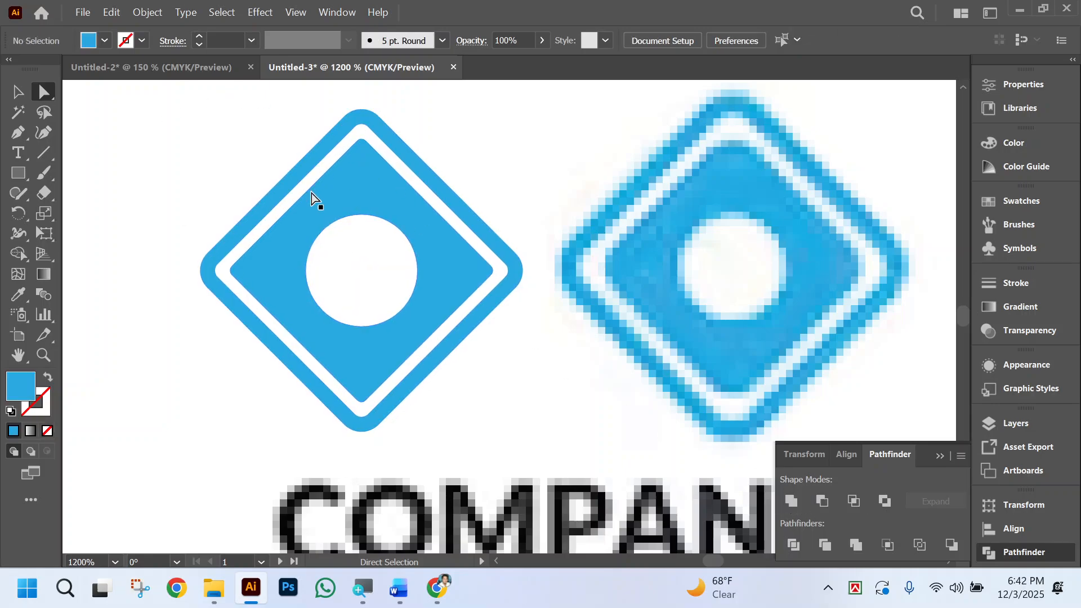
pyautogui.click(18, 91)
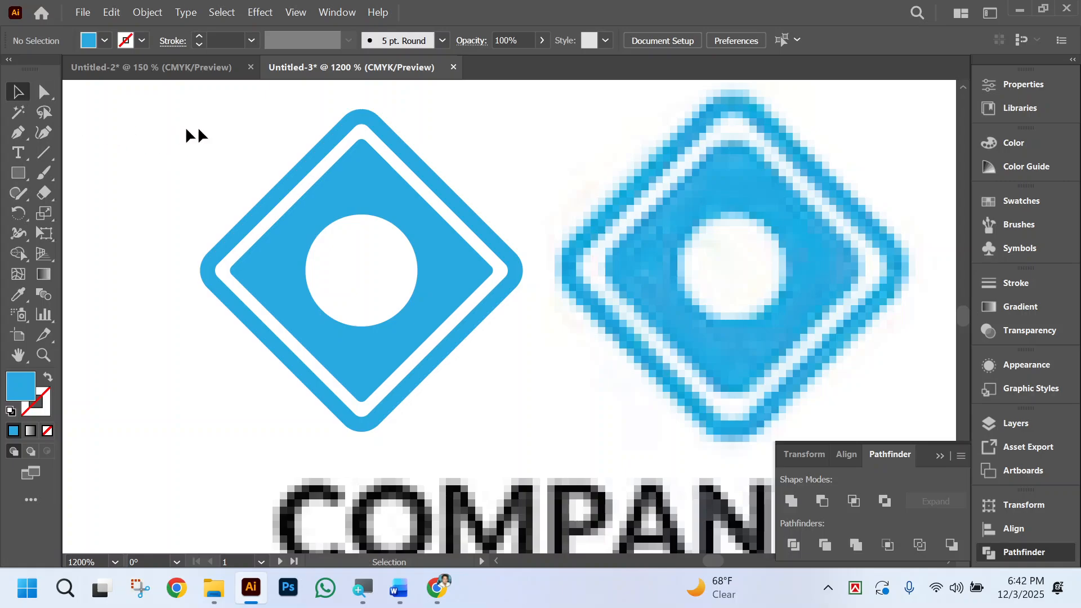
# Move the finished diamond logo away from the reference logo to the empty canvas just above the artboard.
pyautogui.hotkey('ctrl', '-')
pyautogui.hotkey('ctrl', '-')
pyautogui.hotkey('ctrl', '-')
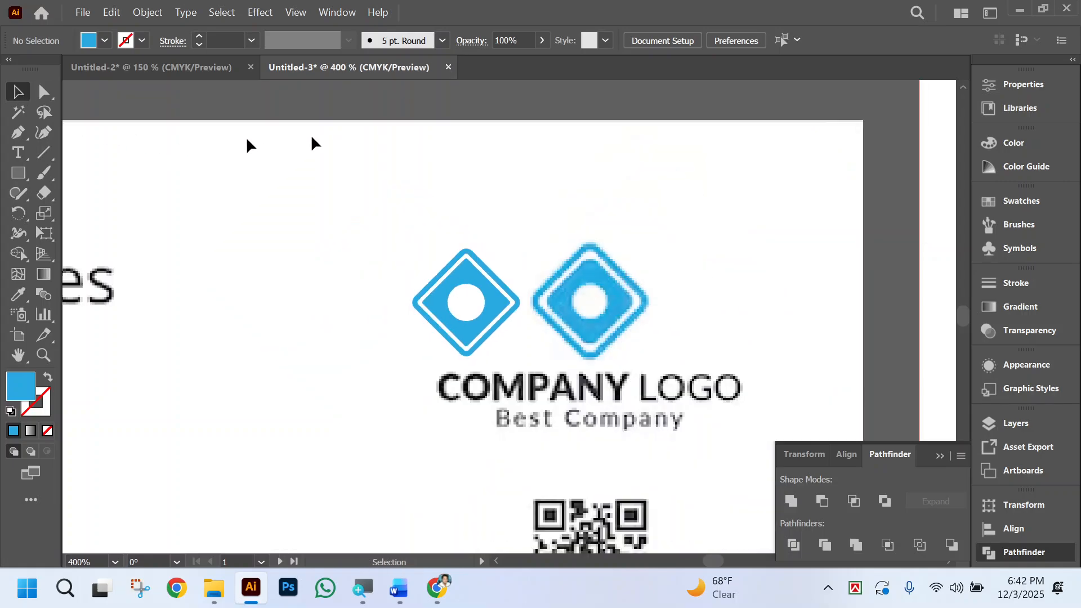
pyautogui.click(501, 343)
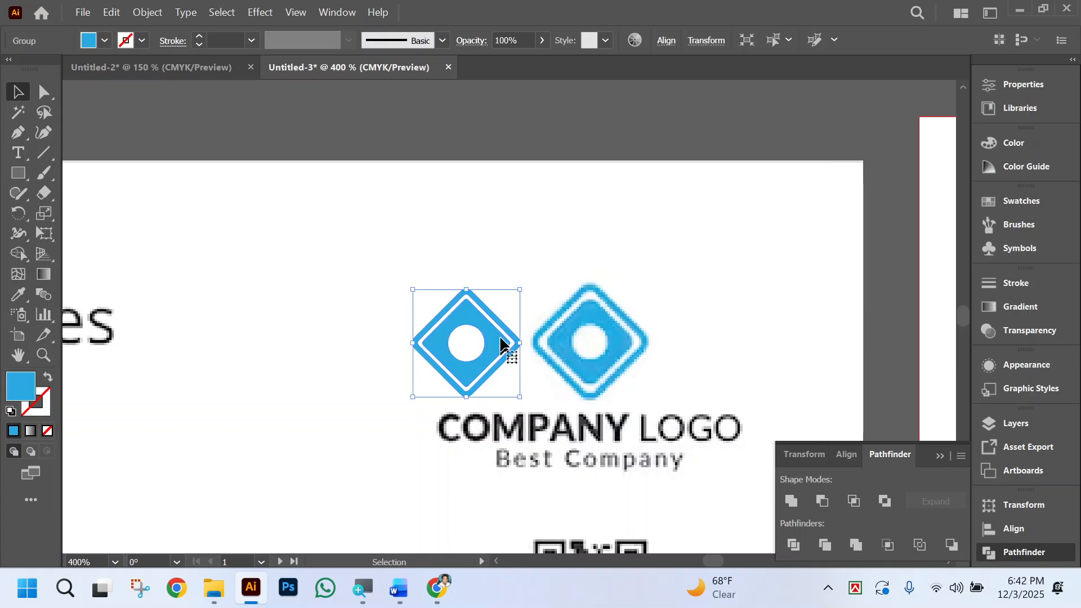
pyautogui.moveTo(501, 343); pyautogui.dragTo(597, 101)
pyautogui.scroll(2, 646, 201)
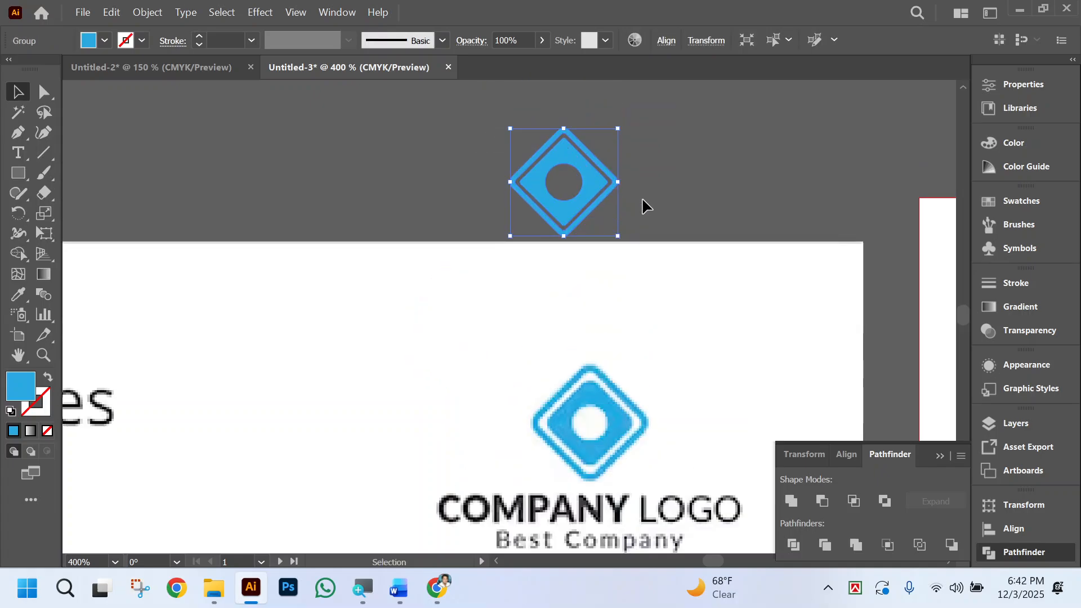
pyautogui.click(560, 307)
pyautogui.scroll(-3, 653, 287)
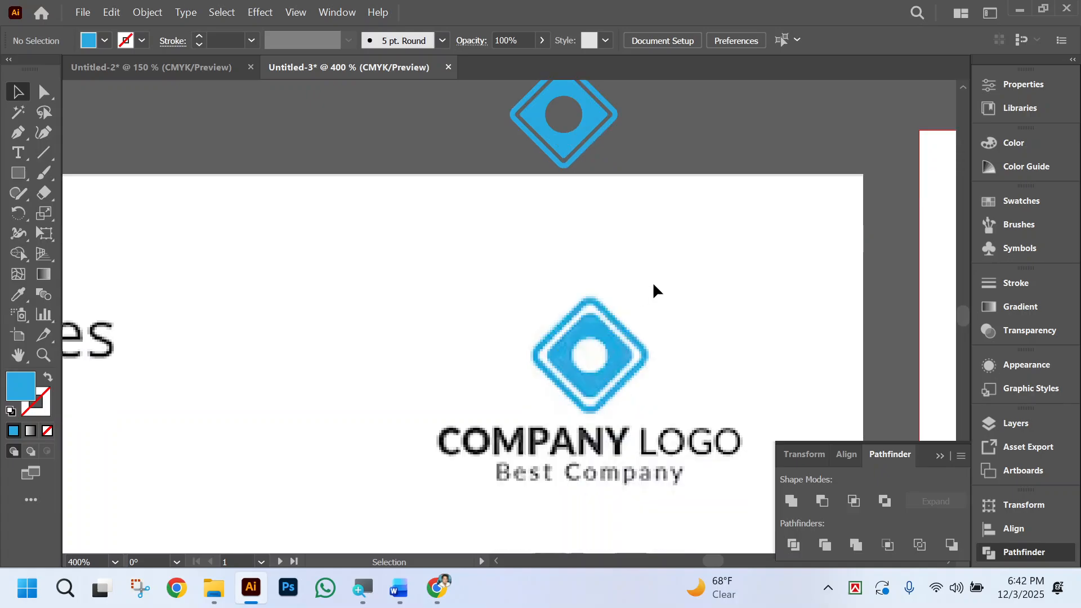
# Add the text "Company Name" below the moved diamond logo and shift it sideways to fit within the artboard.
pyautogui.scroll(1, 619, 287)
pyautogui.scroll(2, 563, 290)
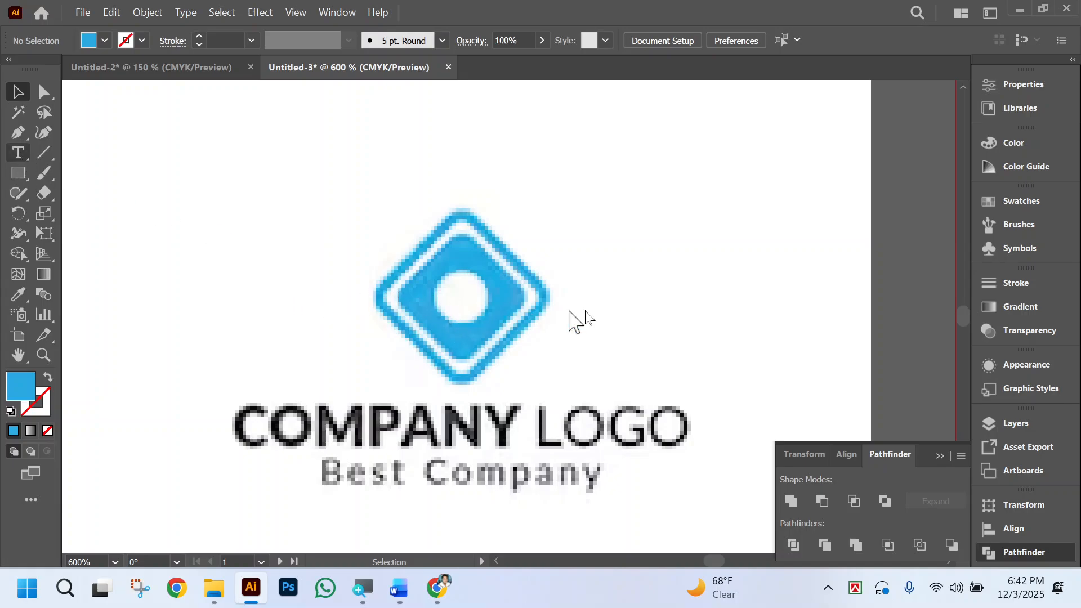
pyautogui.scroll(4, 563, 298)
pyautogui.click(344, 309)
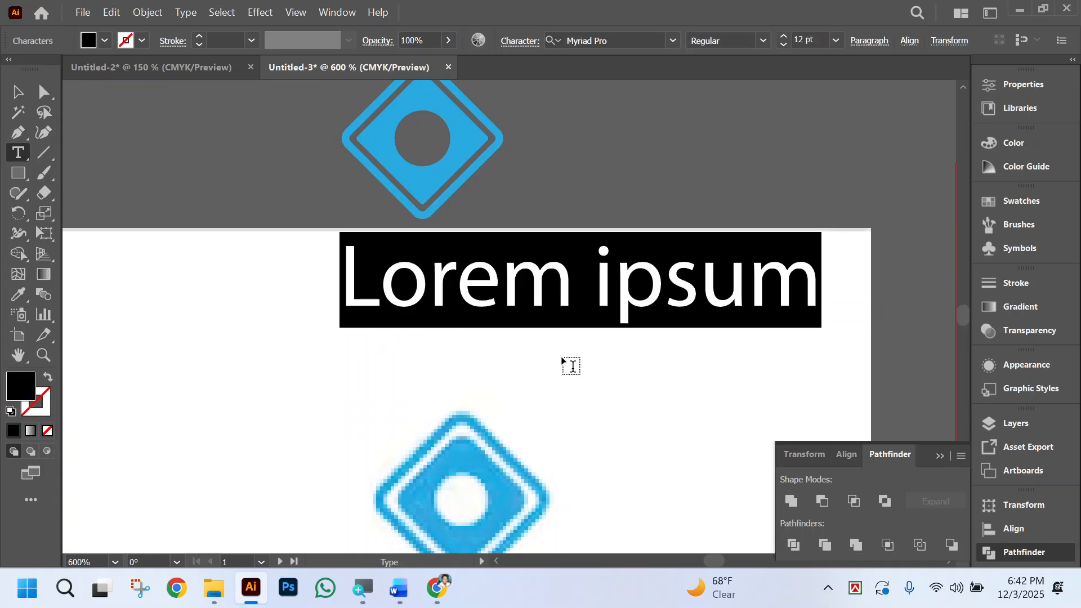
pyautogui.write('Company')
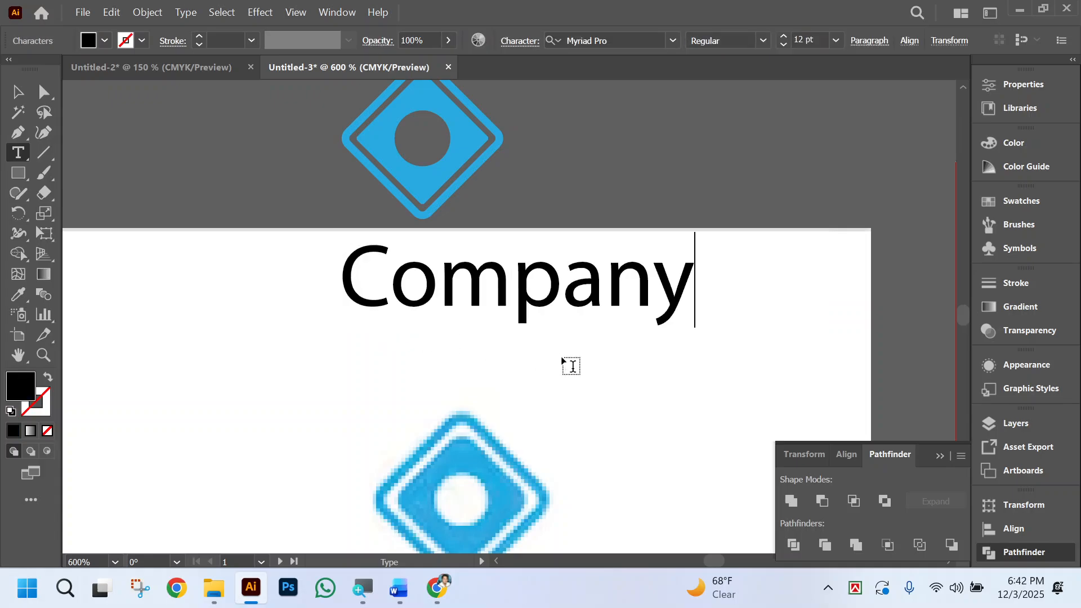
pyautogui.write(' Name')
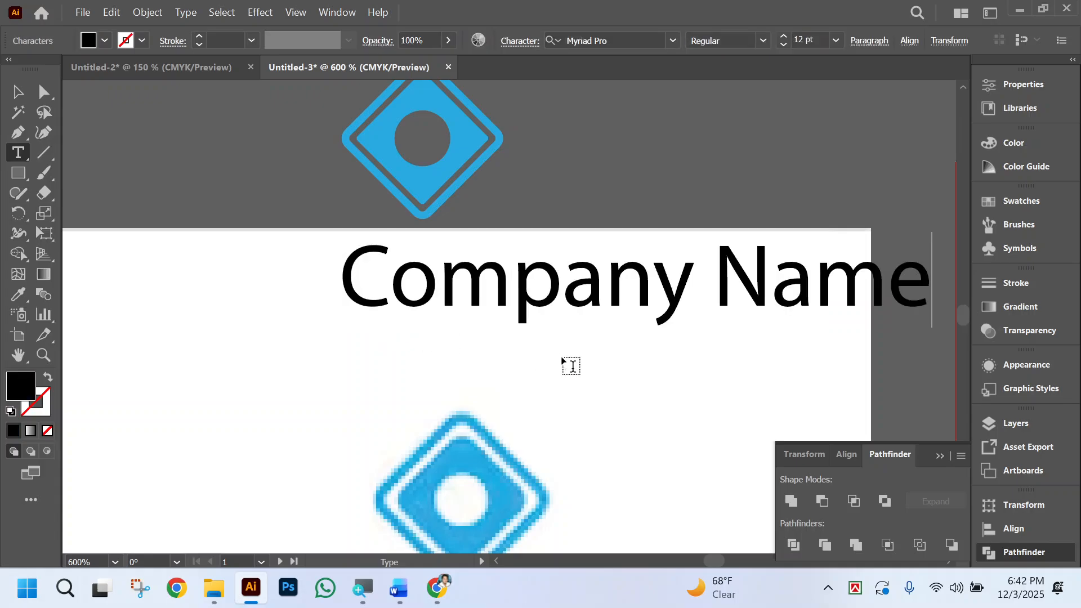
pyautogui.click(17, 91)
pyautogui.scroll(-2, 375, 242)
pyautogui.scroll(-2, 375, 242)
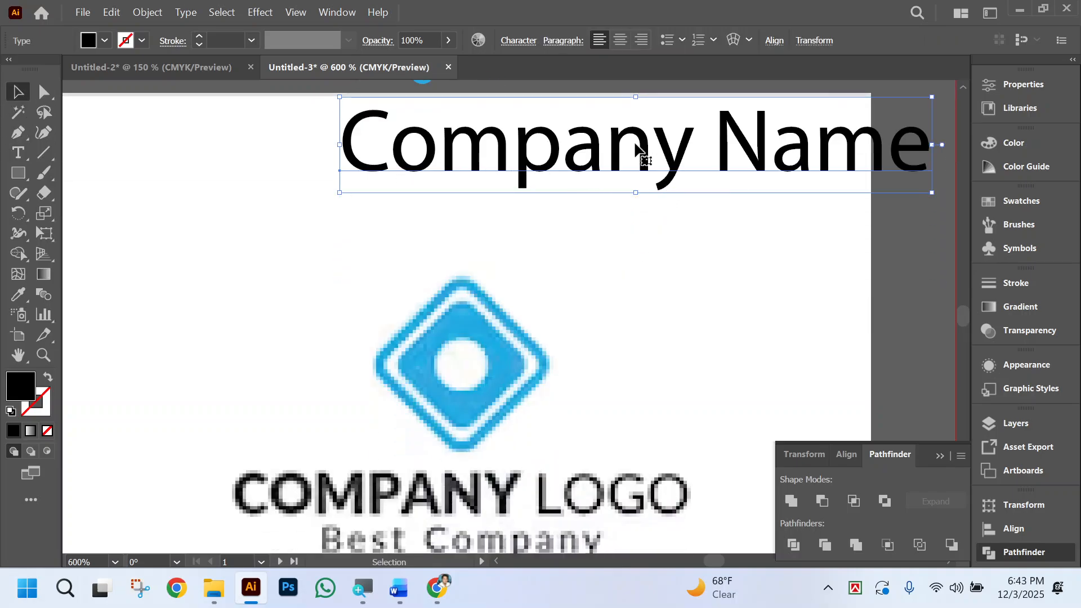
pyautogui.moveTo(603, 155); pyautogui.dragTo(445, 156)
pyautogui.scroll(3, 563, 281)
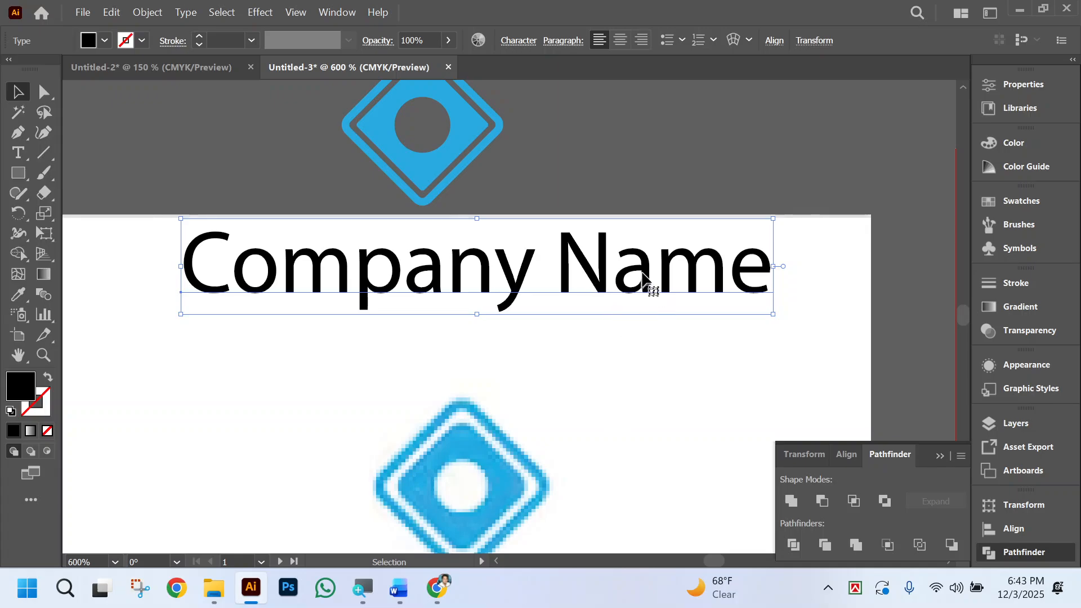
pyautogui.scroll(-2, 618, 309)
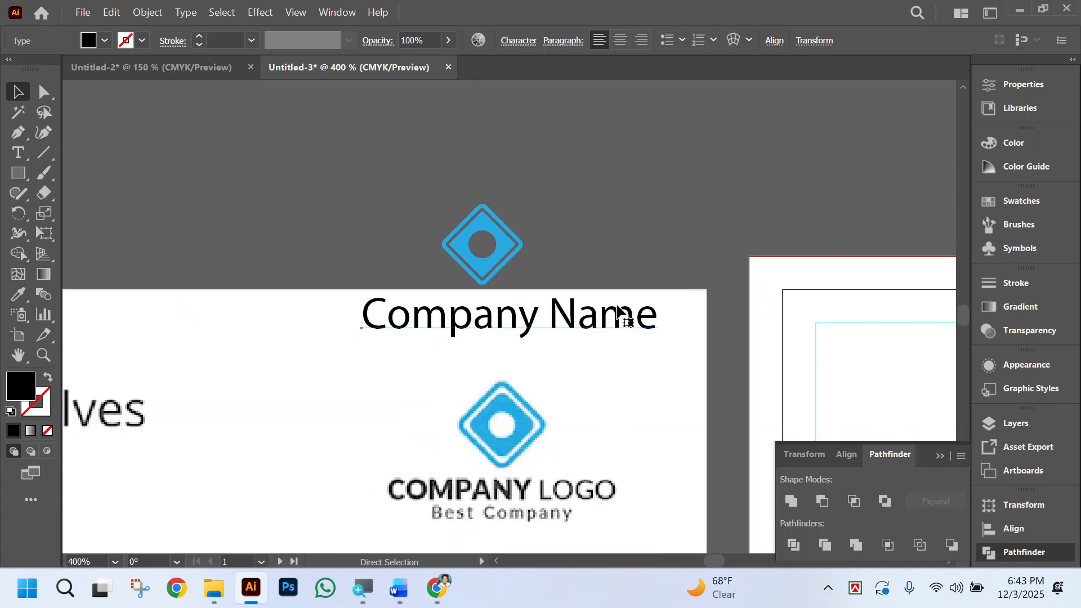
# Set the company name in Arial Bold with All Caps and scale it down to about 7 pt.
pyautogui.click(458, 306)
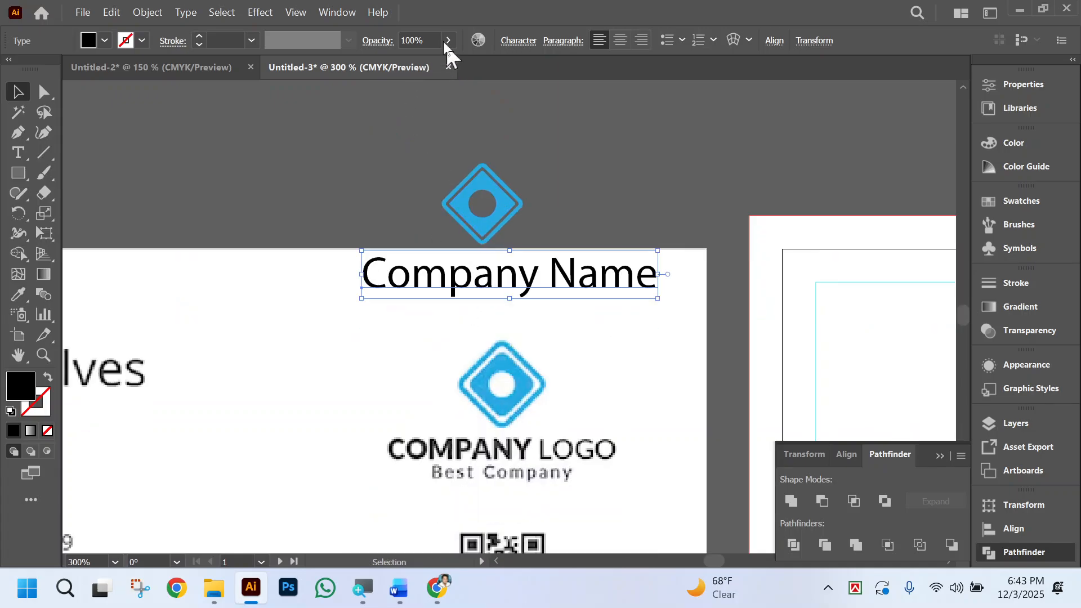
pyautogui.click(519, 39)
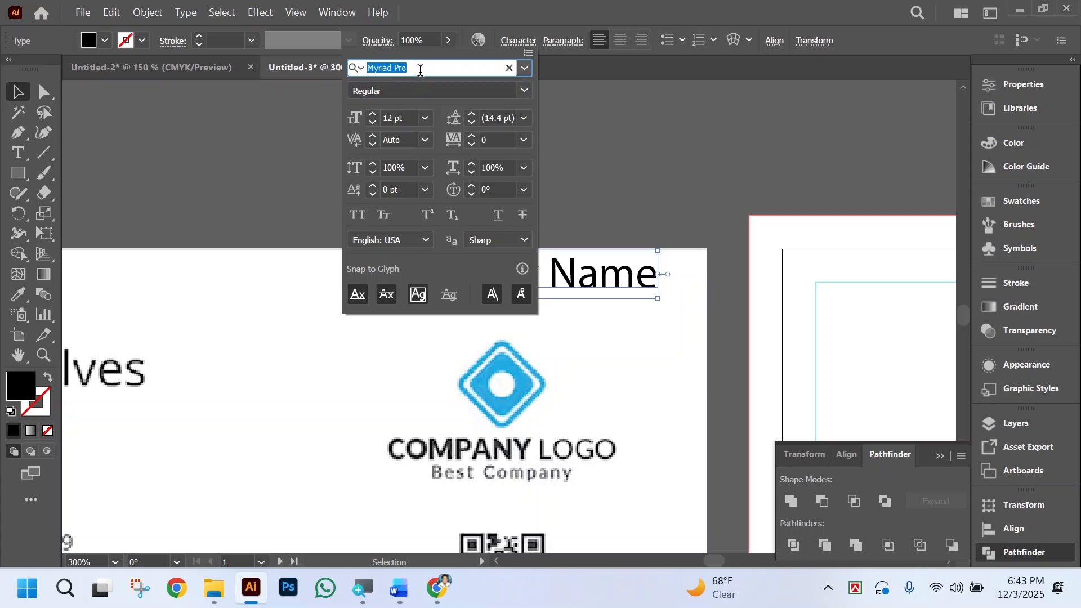
pyautogui.write('arial')
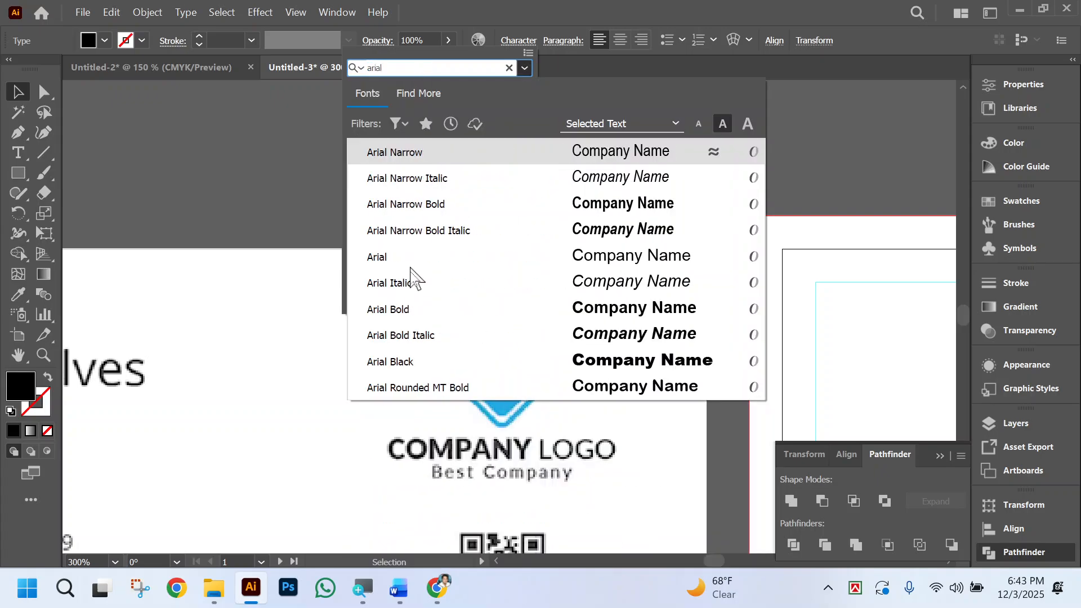
pyautogui.click(410, 311)
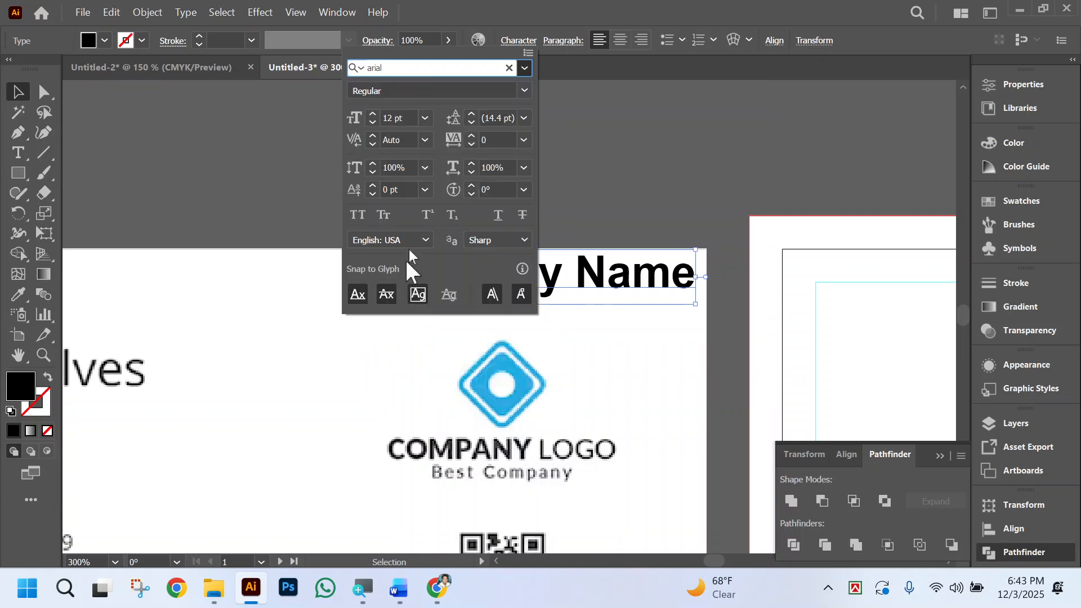
pyautogui.click(357, 215)
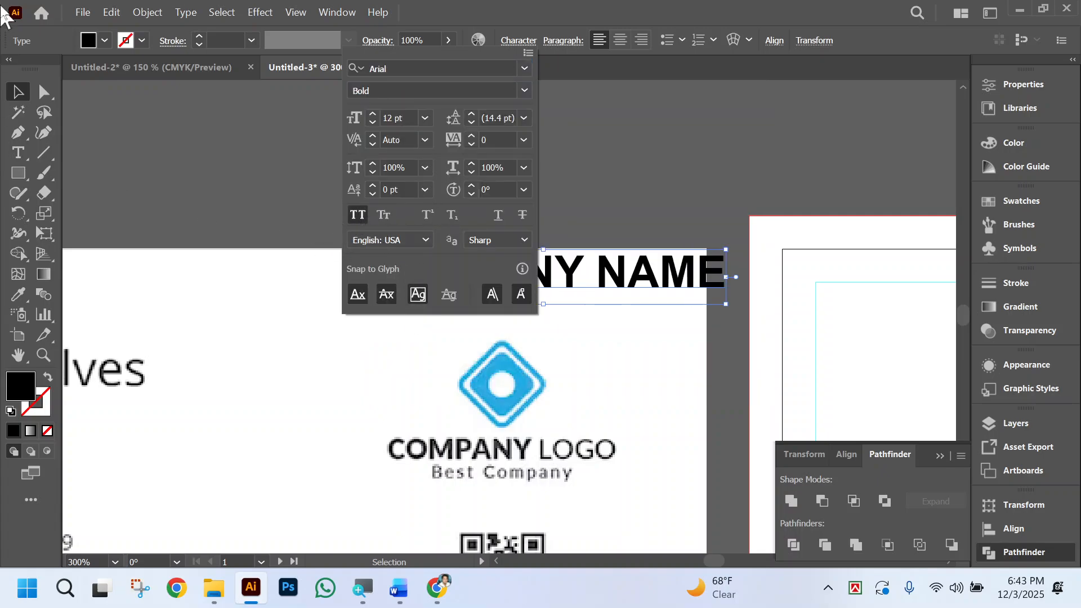
pyautogui.click(14, 94)
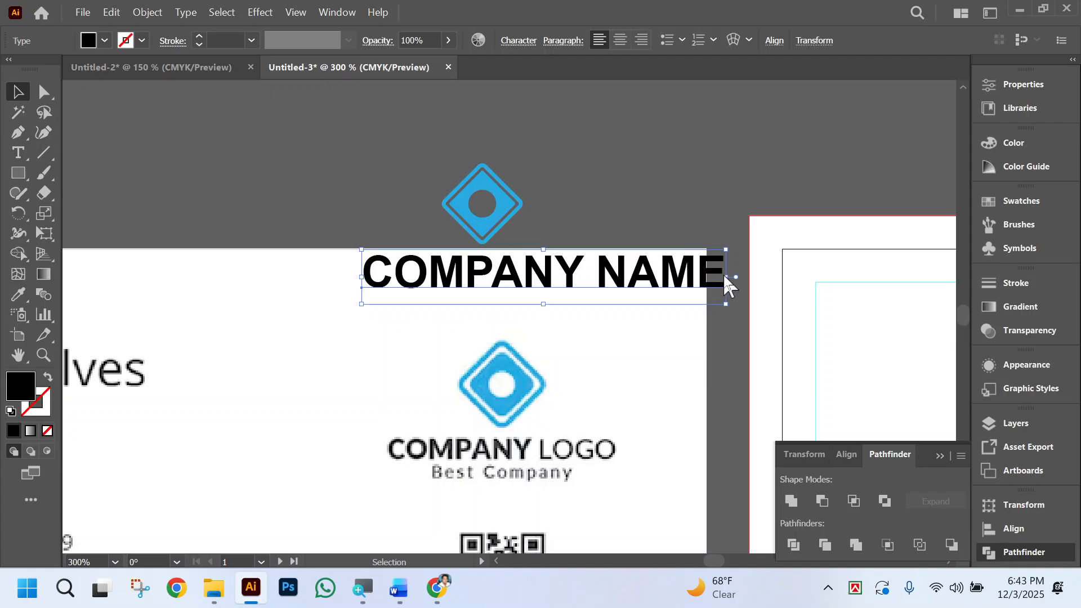
pyautogui.moveTo(725, 276); pyautogui.dragTo(574, 273)
# Duplicate the company name directly below itself and replace the copy's text with "TAGLINE".
pyautogui.moveTo(502, 284); pyautogui.dragTo(483, 306)
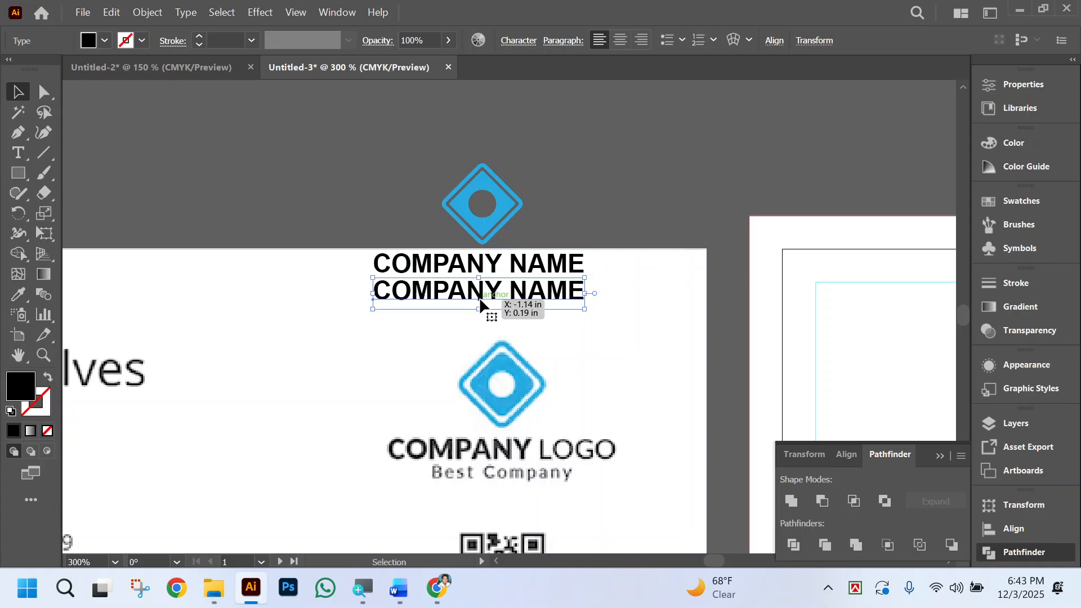
pyautogui.tripleClick(480, 299)
pyautogui.write('TAGLINE')
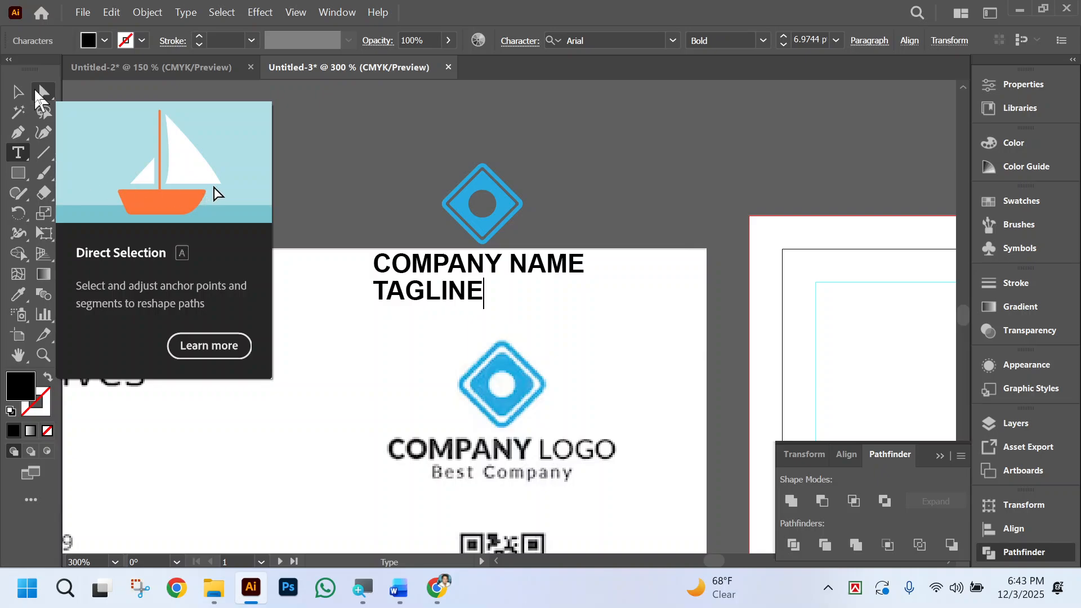
pyautogui.click(17, 92)
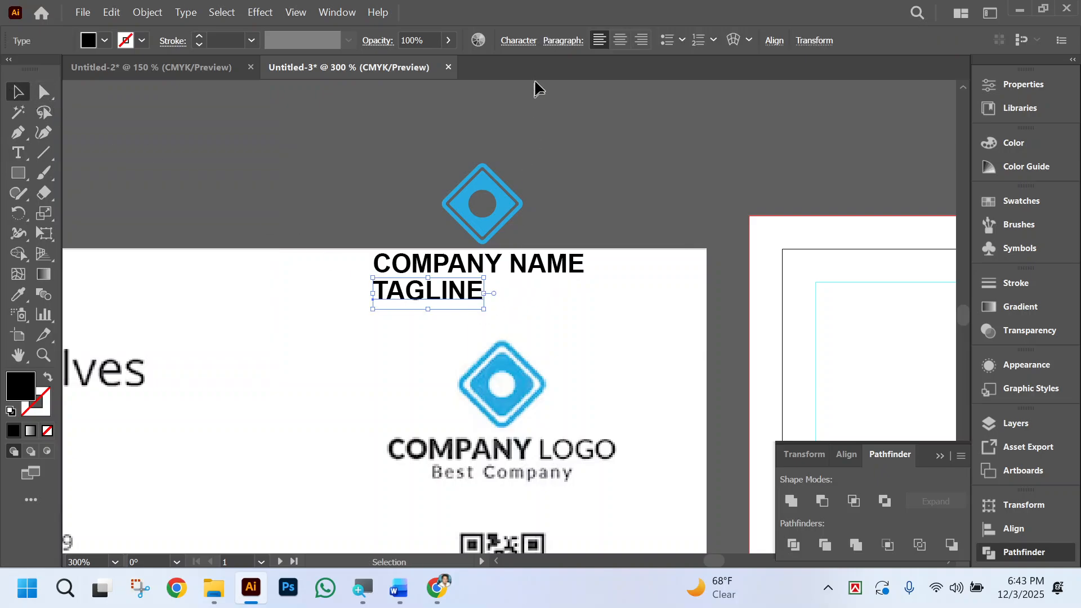
# Shrink the tagline to about 4.5 pt and align it, the company name and the diamond logo on their horizontal centres.
pyautogui.moveTo(373, 294); pyautogui.dragTo(488, 292)
pyautogui.click(471, 330)
pyautogui.click(440, 116)
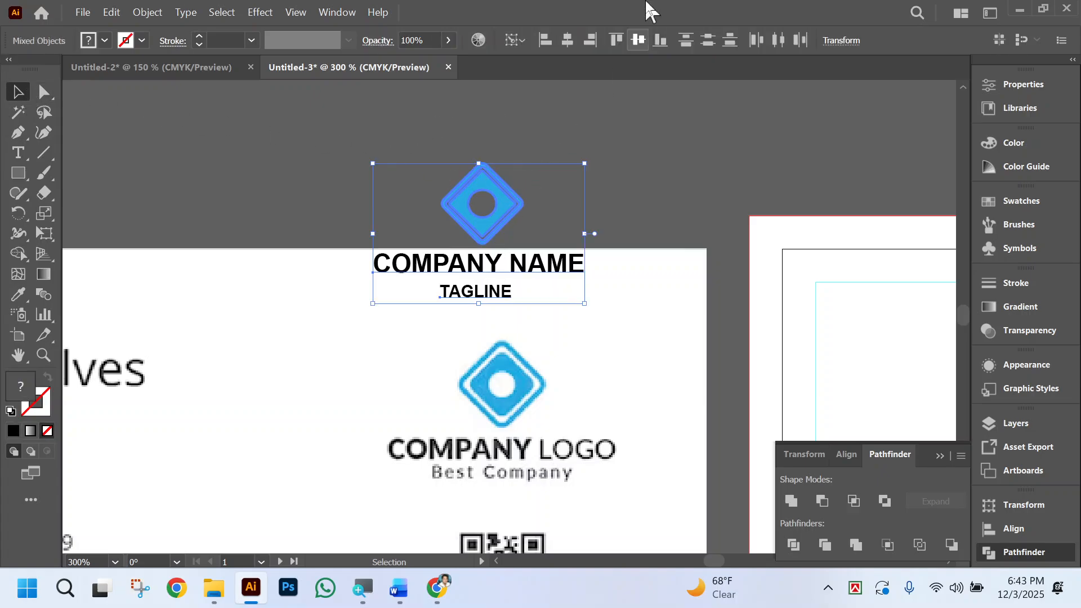
pyautogui.click(574, 40)
pyautogui.click(649, 176)
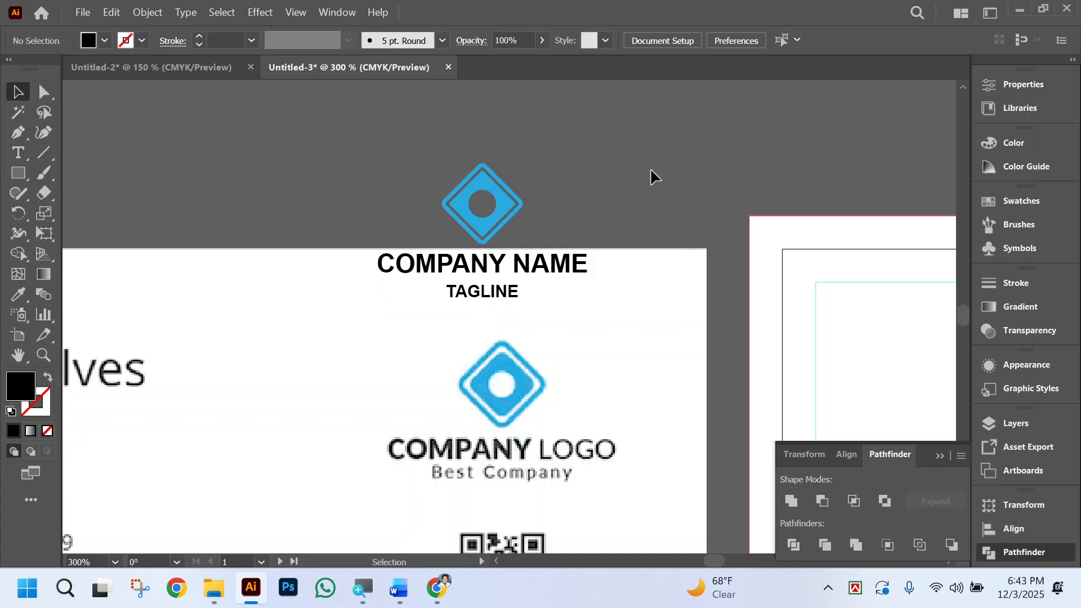
# Move the tagline slightly closer to the company name, keeping it centred beneath.
pyautogui.hscroll(-2, 656, 203)
pyautogui.moveTo(388, 148); pyautogui.dragTo(639, 293)
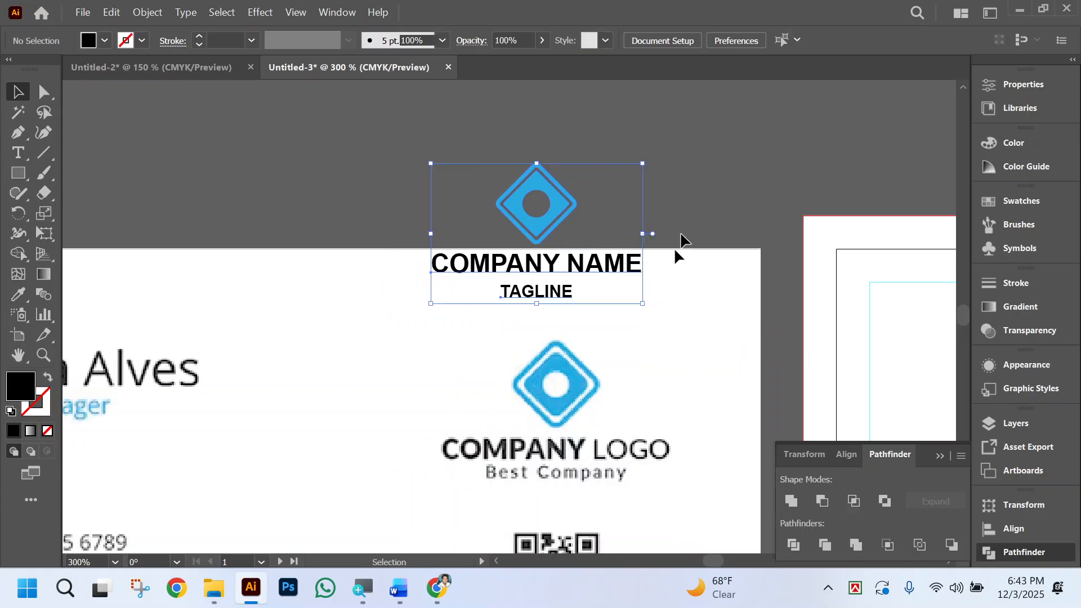
pyautogui.click(572, 248)
pyautogui.moveTo(549, 292)
pyautogui.mouseDown()
pyautogui.moveTo(574, 303)
pyautogui.moveTo(568, 294)
pyautogui.mouseUp()
# Set the tagline's character tracking to 30.
pyautogui.press('ctrl')
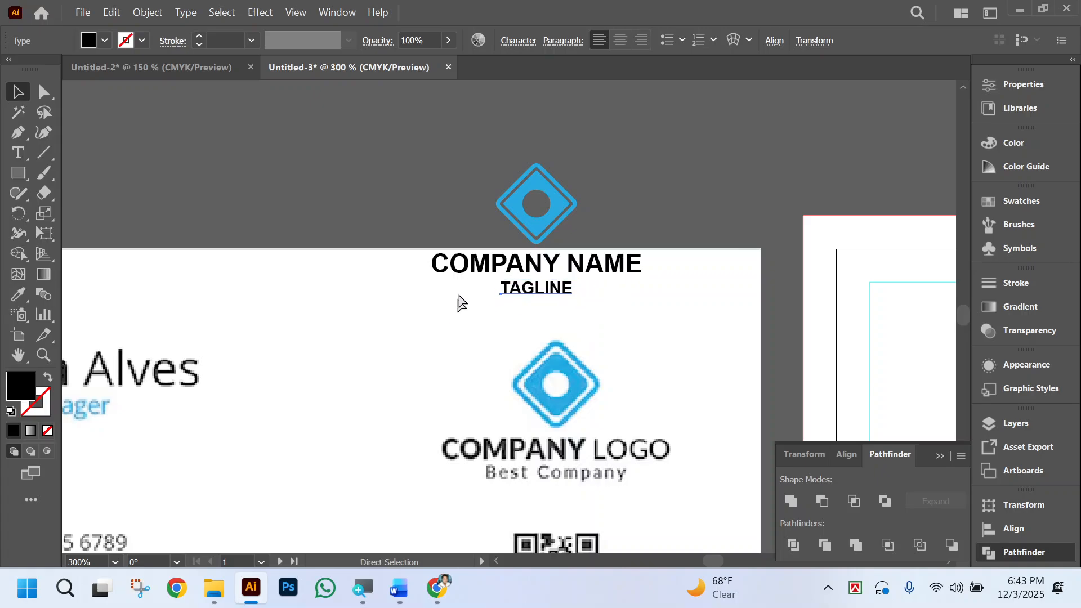
pyautogui.hotkey('ctrl', 't')
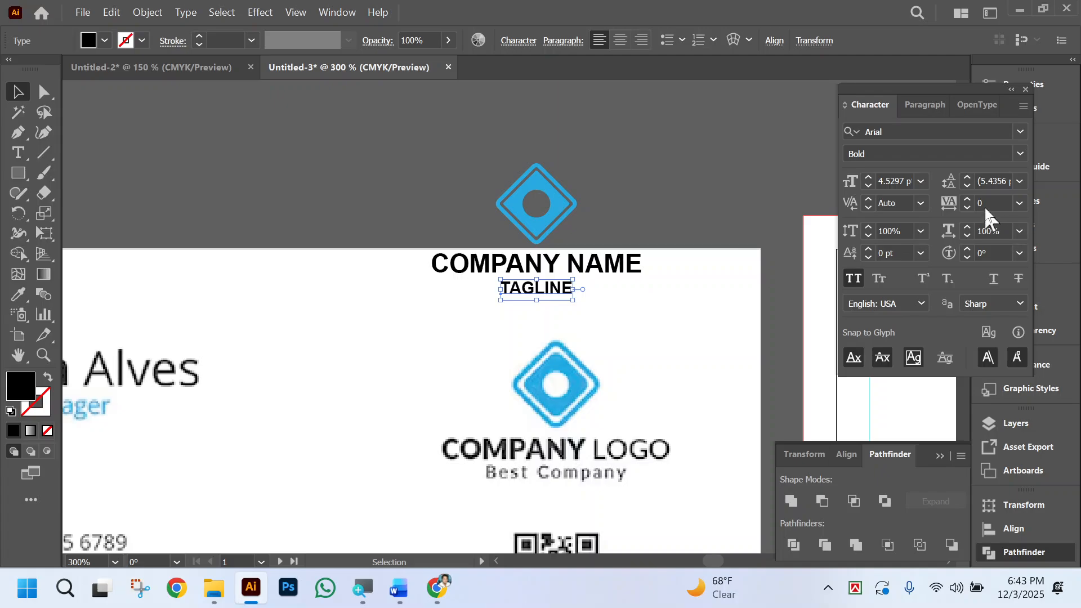
pyautogui.click(986, 206)
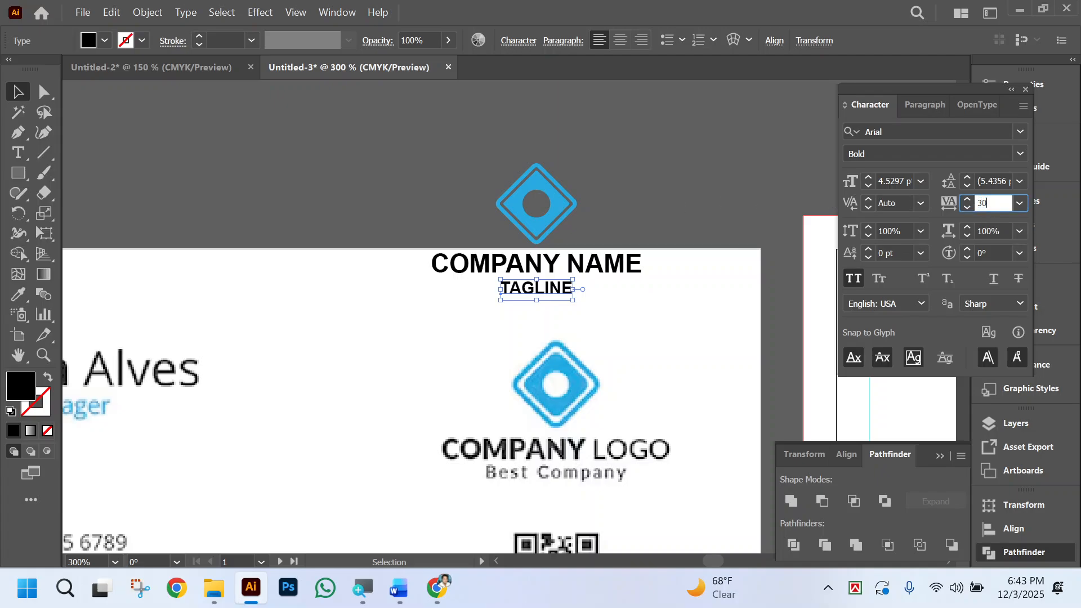
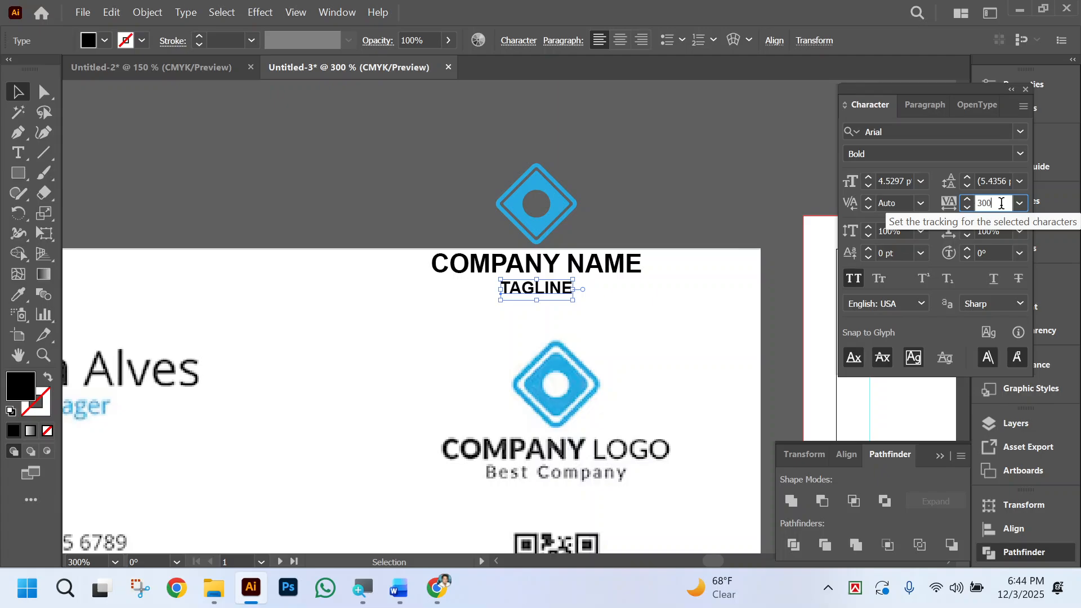
# Set the tagline's character tracking to 300 and centre it horizontally beneath the company name.
pyautogui.press('Return')
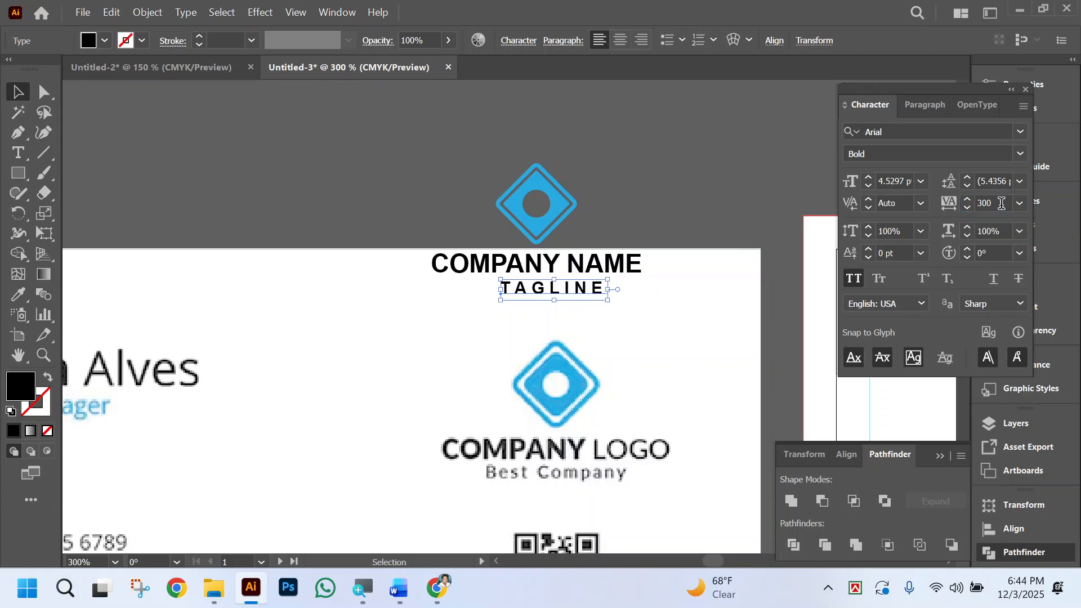
pyautogui.keyDown('shift'); pyautogui.click(507, 262); pyautogui.keyUp('shift')
pyautogui.click(570, 257)
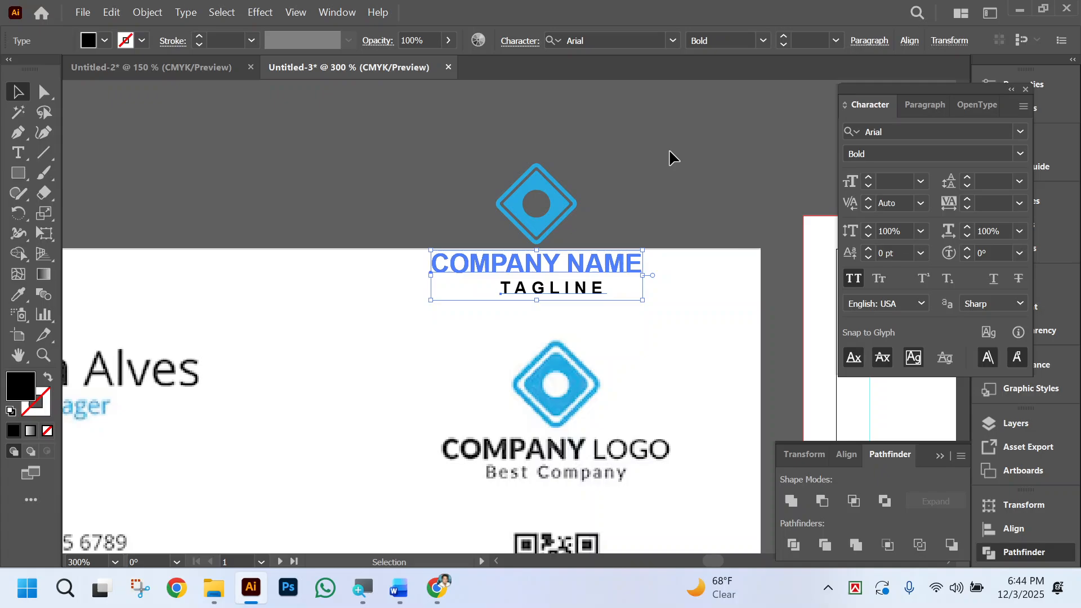
pyautogui.click(910, 40)
pyautogui.click(757, 89)
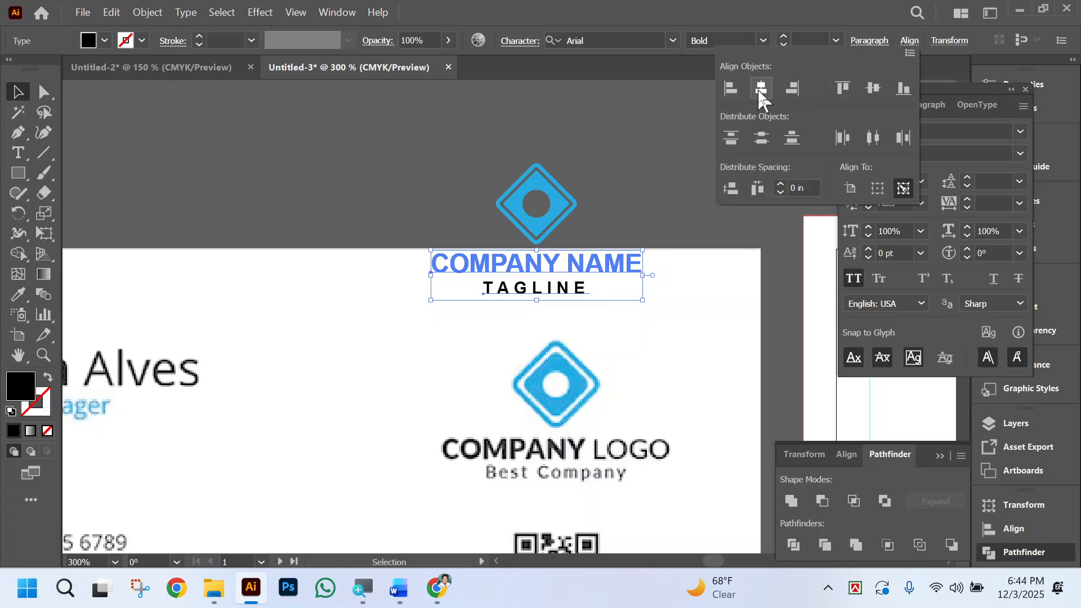
pyautogui.click(651, 322)
# Group the diamond logo, company name and tagline, and move the group onto the right part of the blank card artboard.
pyautogui.hscroll(2, 647, 316)
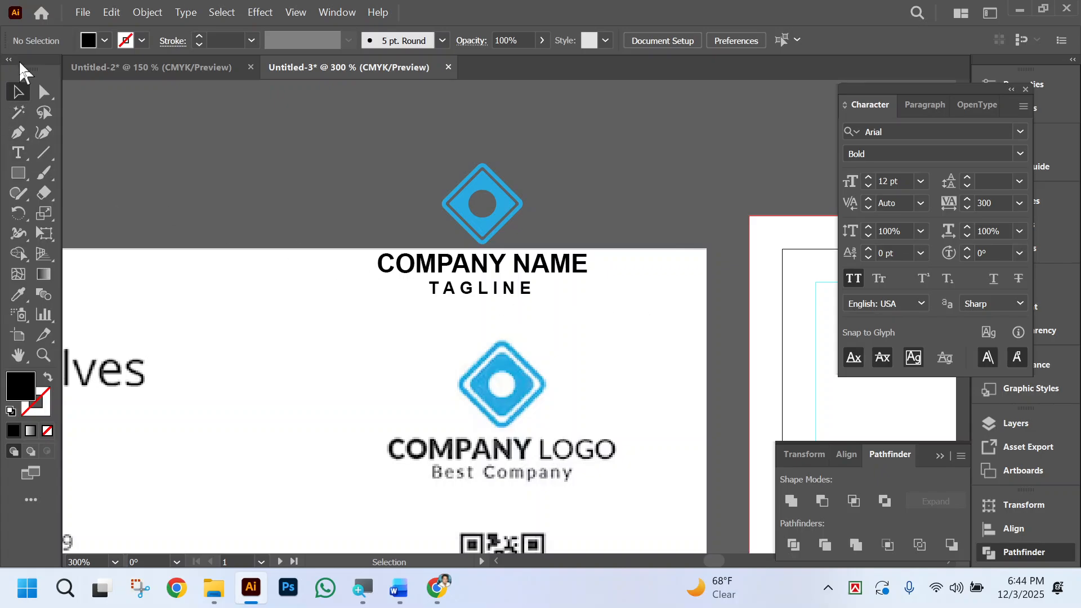
pyautogui.moveTo(347, 147); pyautogui.dragTo(612, 298)
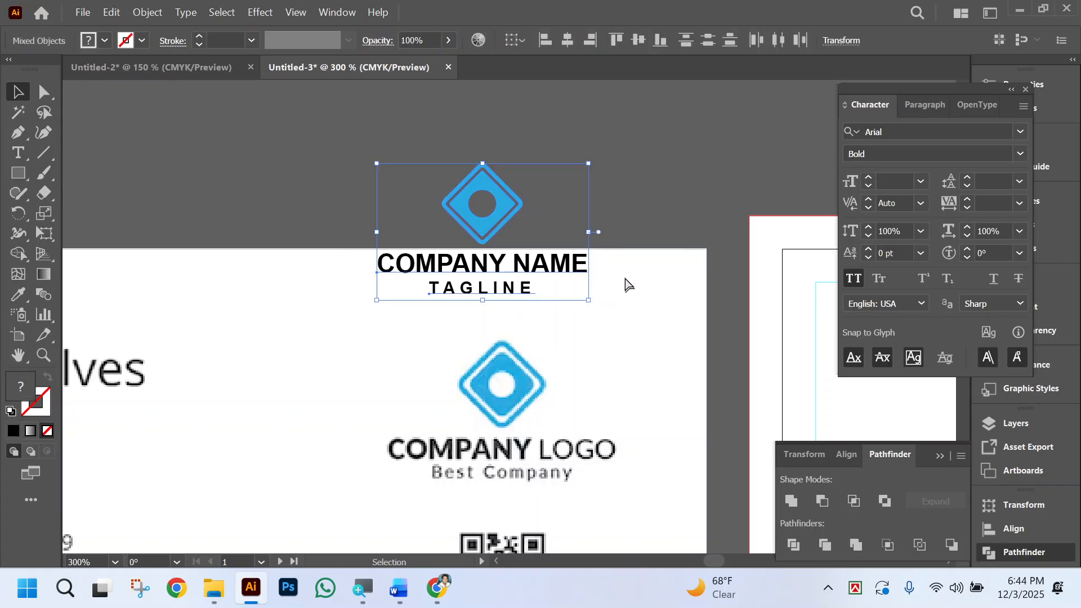
pyautogui.hotkey('ctrl', 'g')
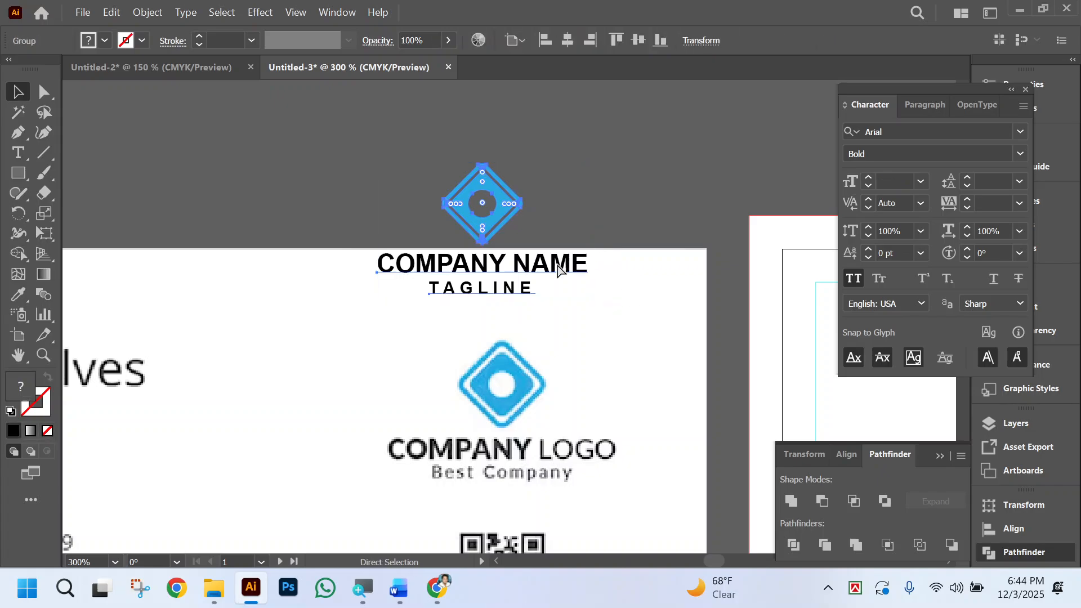
pyautogui.hotkey('ctrl', '-')
pyautogui.hotkey('ctrl', '-')
pyautogui.hscroll(2, 538, 390)
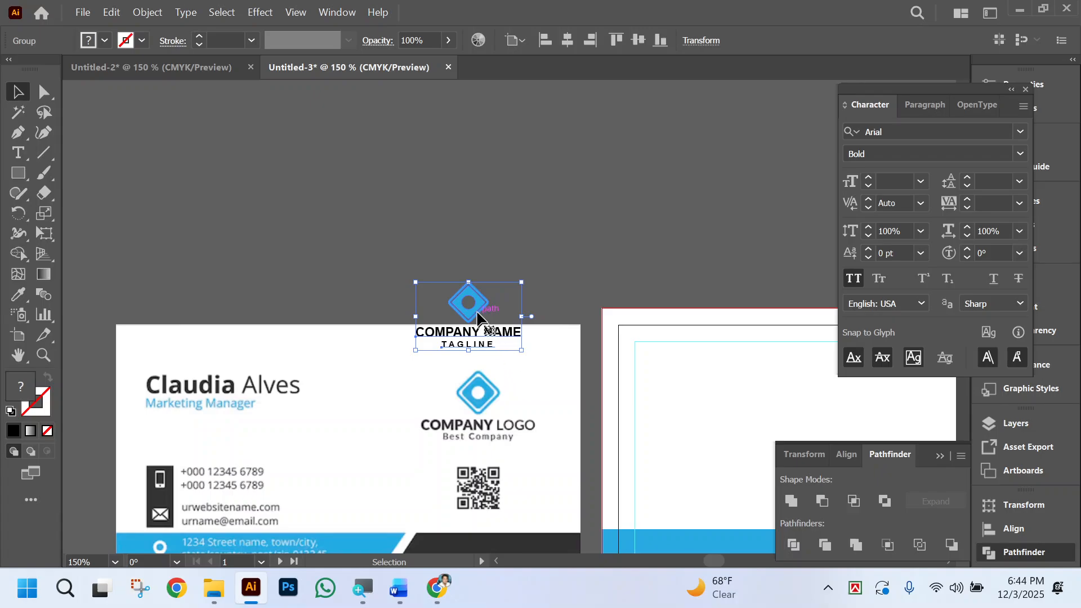
pyautogui.moveTo(478, 324); pyautogui.dragTo(862, 418)
pyautogui.click(680, 228)
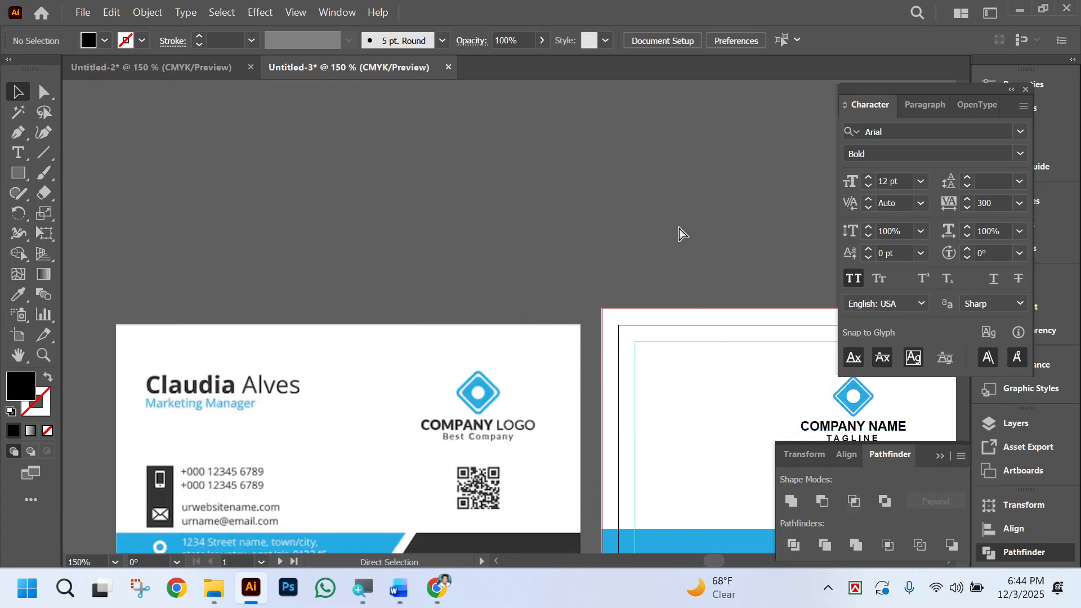
# Add a 12 pt Arial Bold point text with a person's name beside the printed name on the reference card.
pyautogui.hscroll(-4, 532, 246)
pyautogui.hscroll(-1, 563, 356)
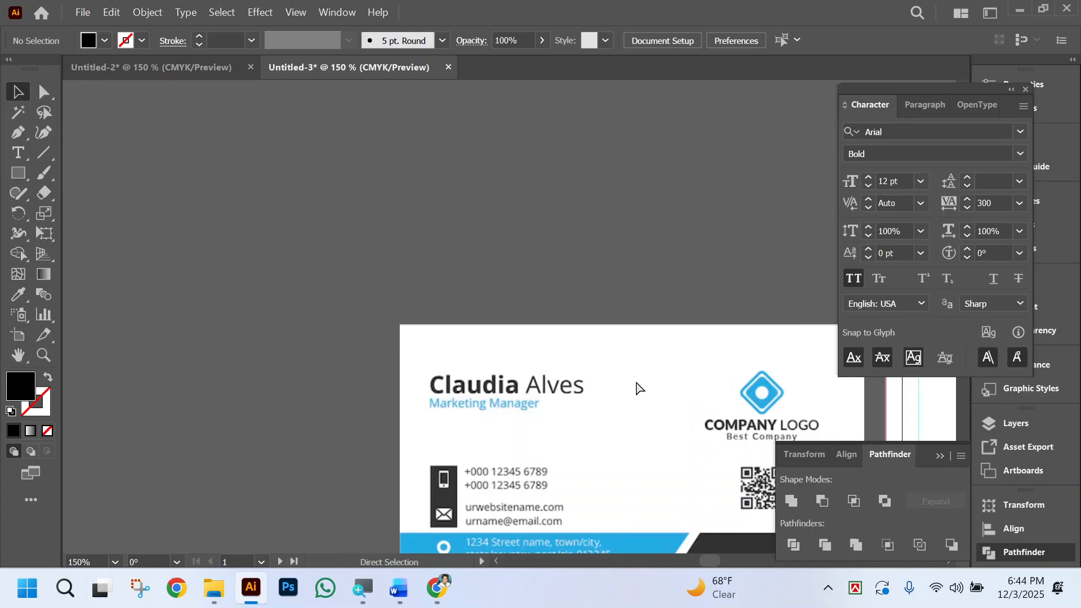
pyautogui.hscroll(5, 632, 382)
pyautogui.click(18, 153)
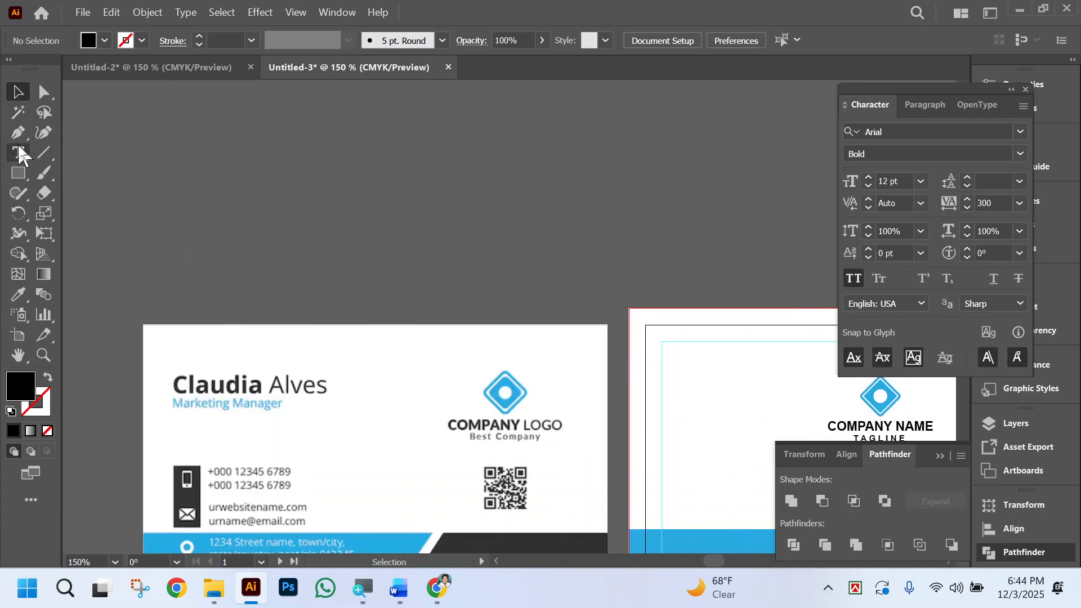
pyautogui.click(360, 401)
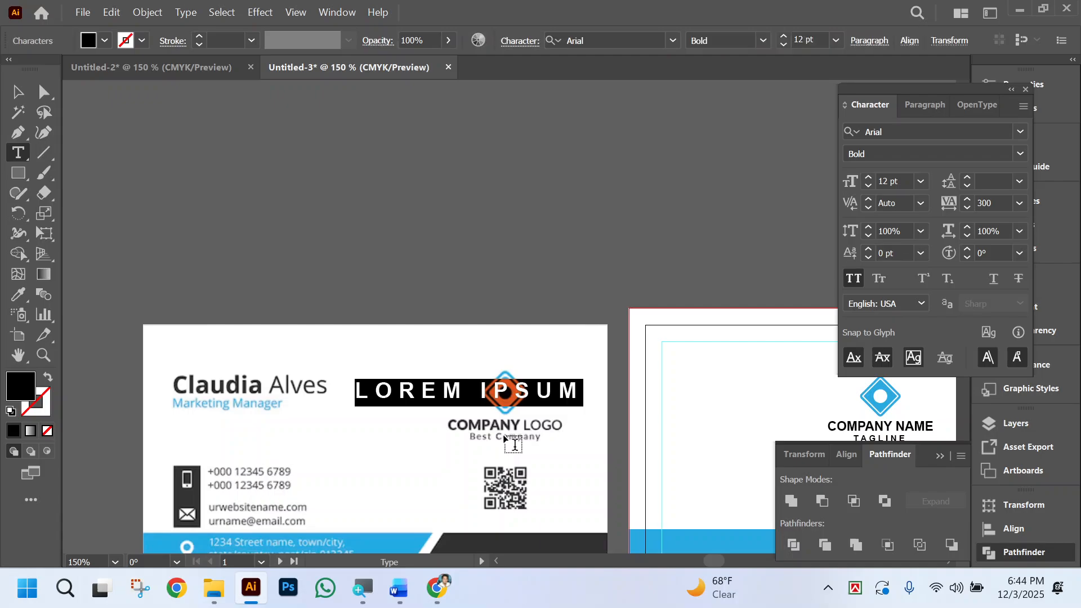
pyautogui.write('M')
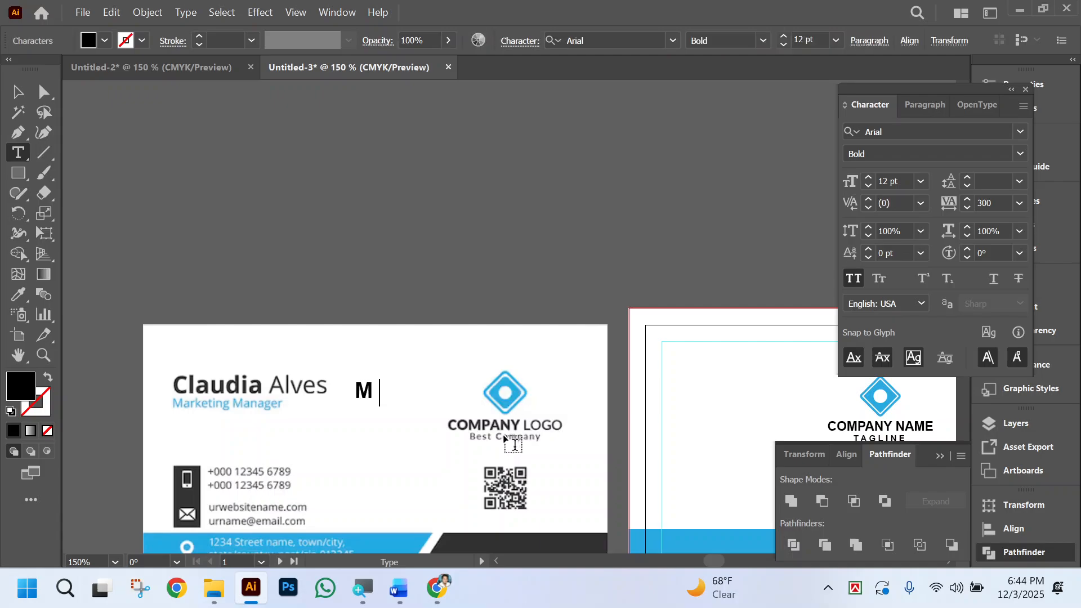
pyautogui.write('R. KARIM')
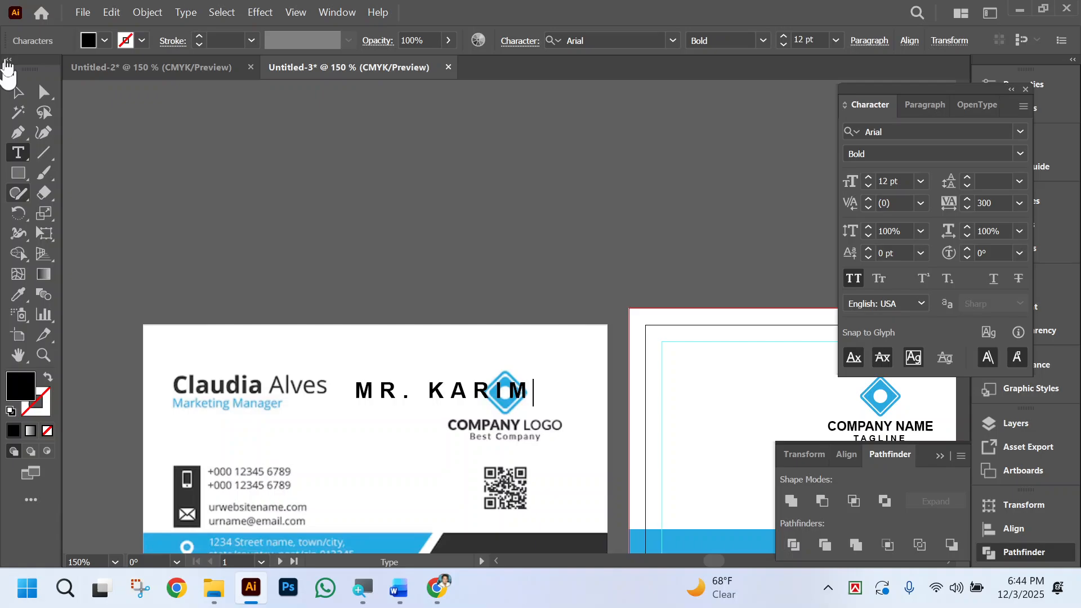
pyautogui.click(17, 91)
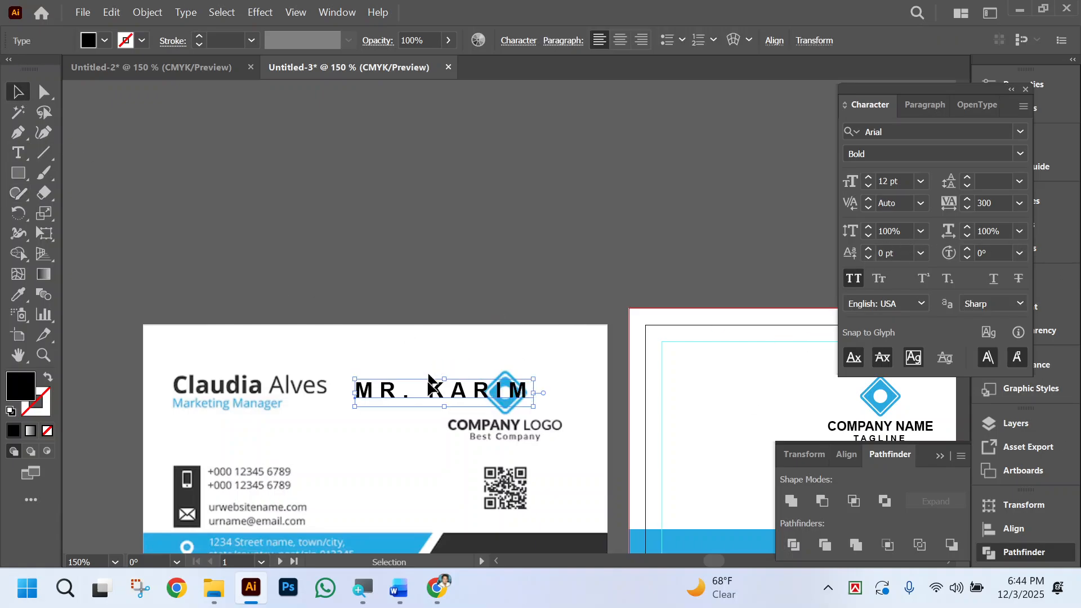
# Move the name text slightly up, clear of the reference logo, and set its tracking to 0.
pyautogui.moveTo(454, 387); pyautogui.dragTo(440, 360)
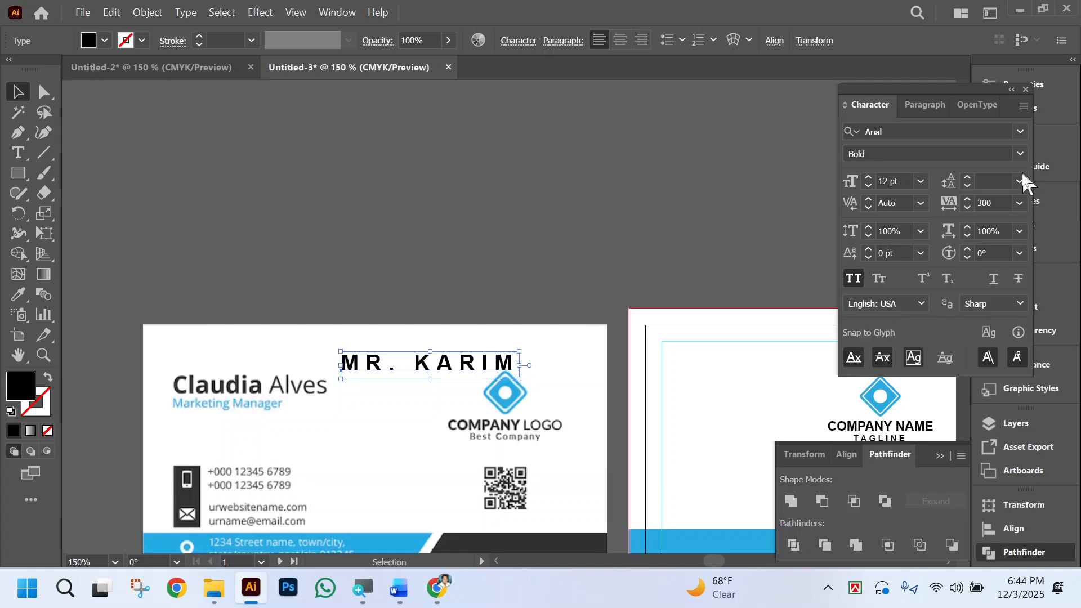
pyautogui.click(991, 203)
pyautogui.write('0')
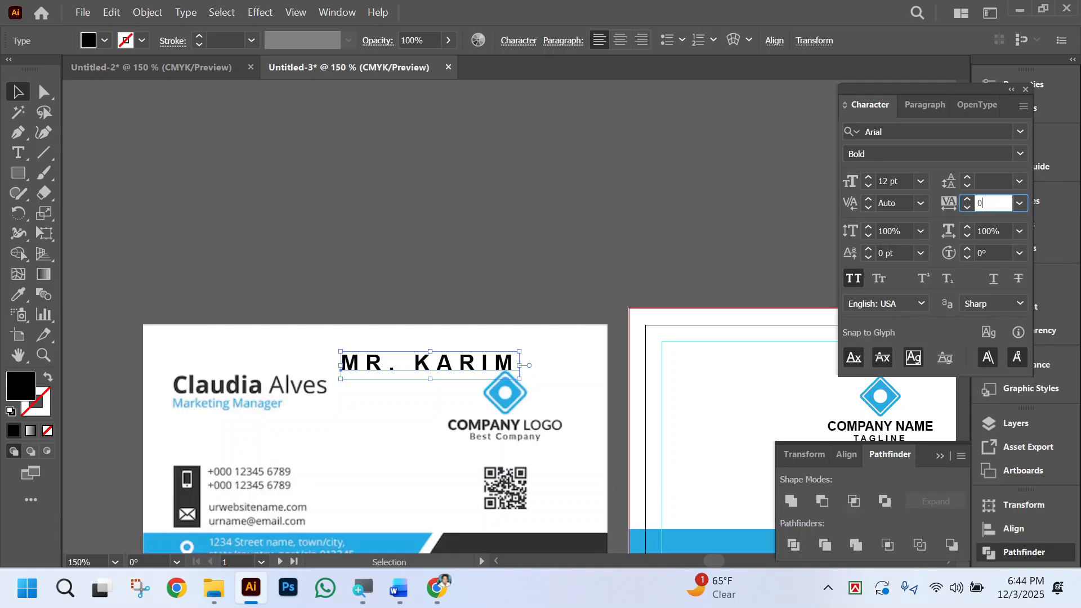
pyautogui.press('Return')
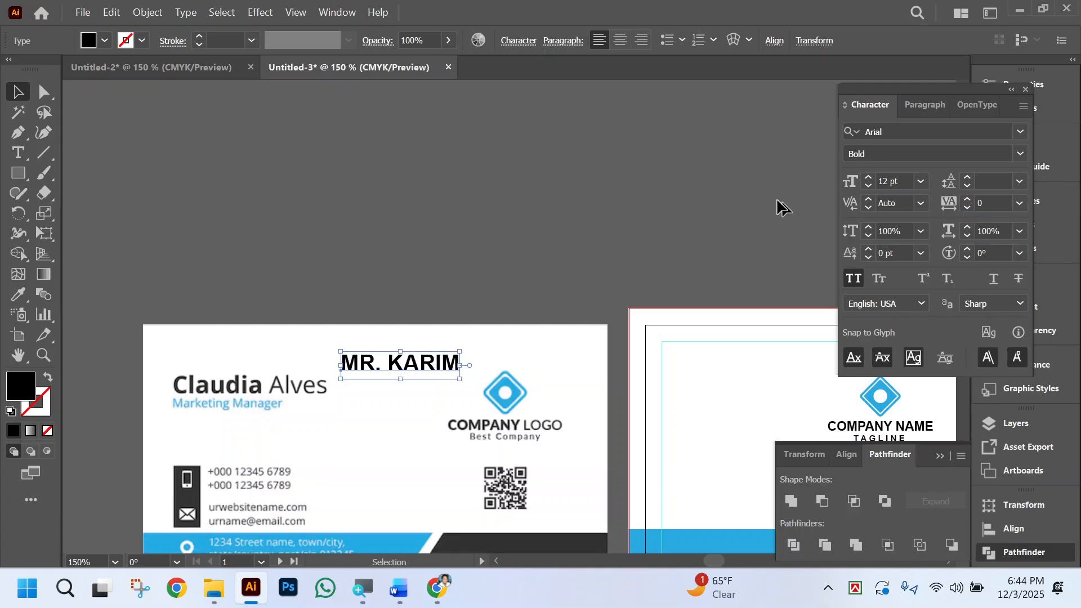
pyautogui.click(397, 415)
# Replace the text with the full name printed on the reference card, in capital letters.
pyautogui.click(442, 368)
pyautogui.doubleClick(441, 369)
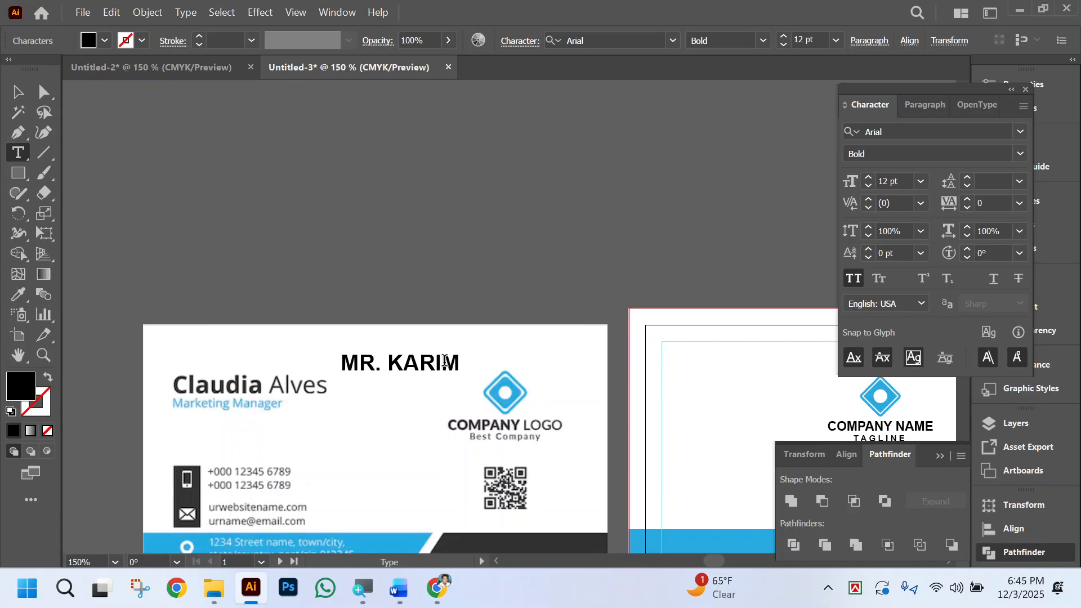
pyautogui.tripleClick(444, 361)
pyautogui.write('CA')
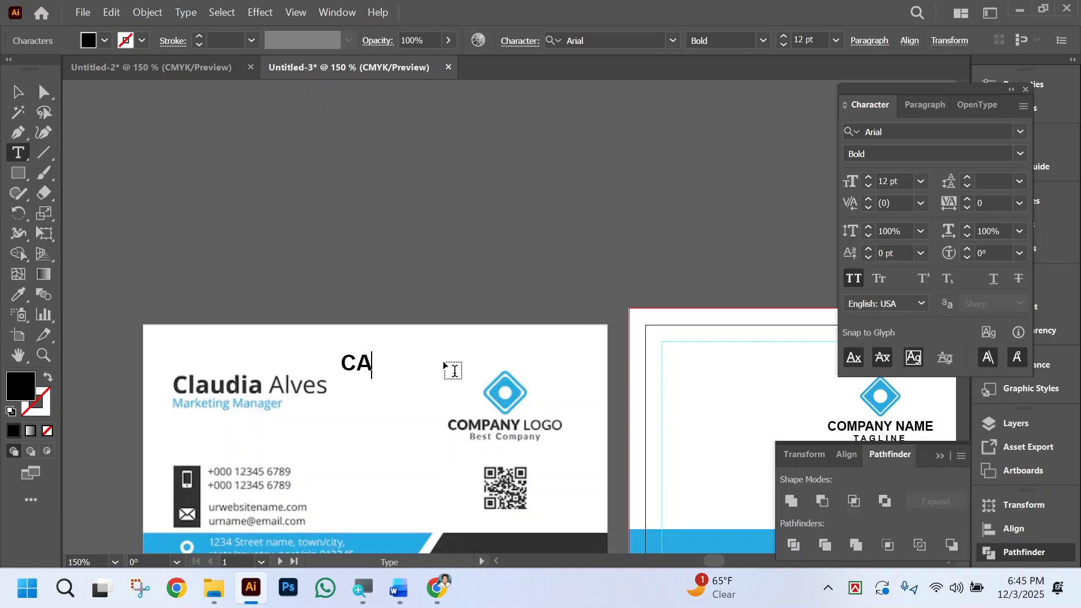
pyautogui.press('BackSpace')
pyautogui.press('BackSpace')
pyautogui.write('C')
pyautogui.write('A')
pyautogui.press('BackSpace')
pyautogui.write('LA')
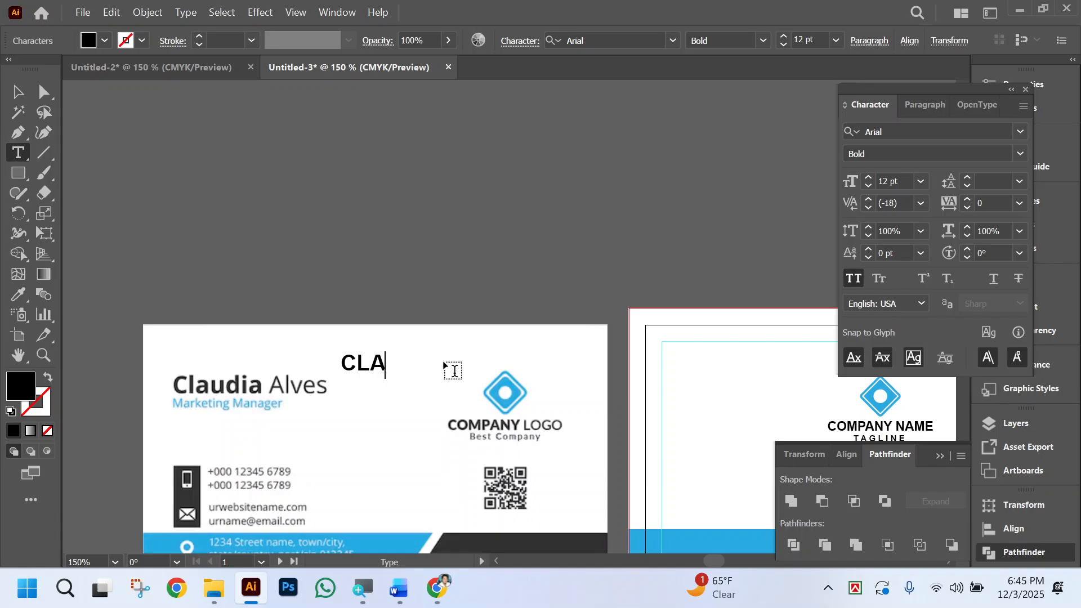
pyautogui.write('UDIA AL')
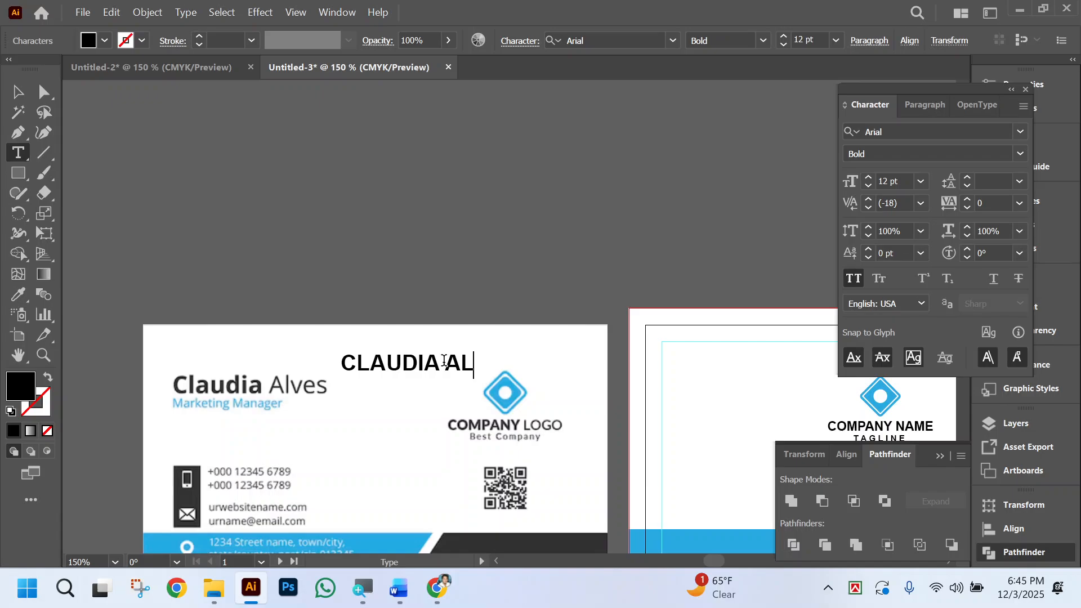
pyautogui.write('VES')
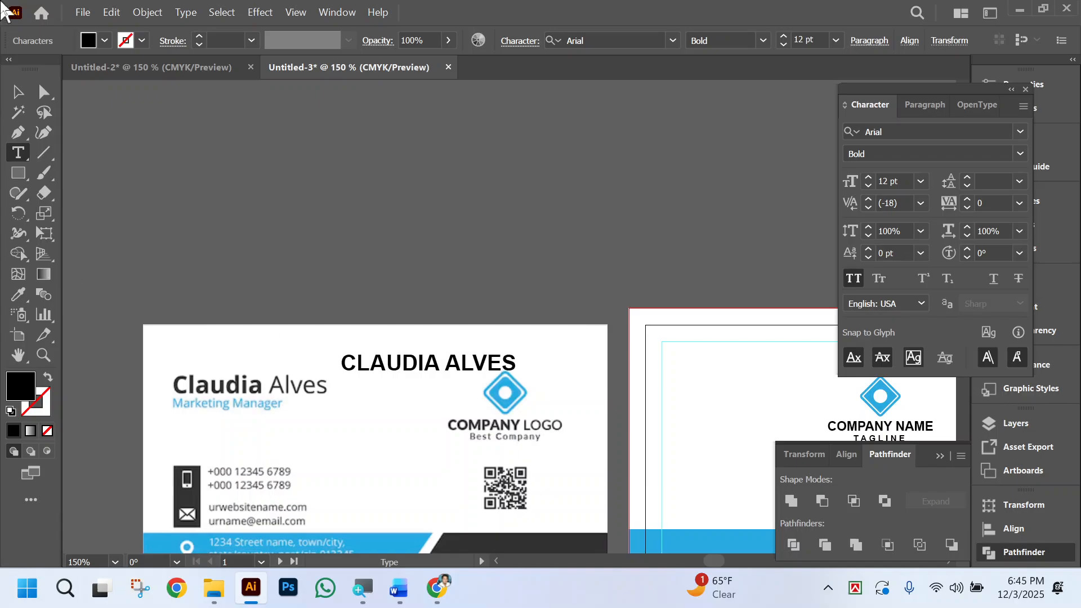
pyautogui.click(18, 92)
pyautogui.click(440, 164)
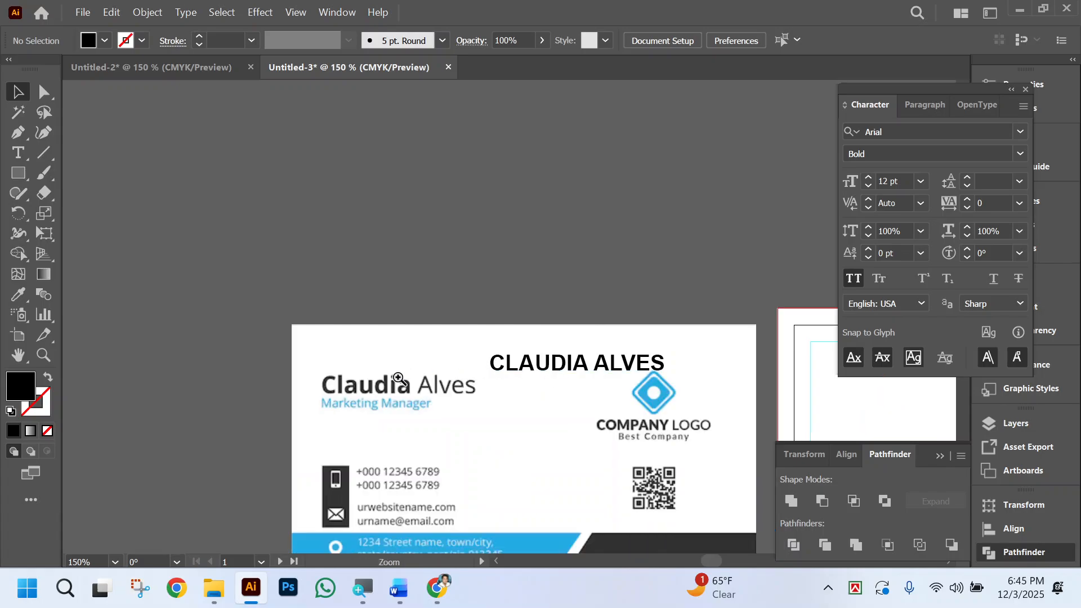
# Move the name text directly above the printed name on the reference card, roughly aligned with its left edge.
pyautogui.hotkey('ctrl', '=')
pyautogui.moveTo(731, 305); pyautogui.dragTo(536, 294)
pyautogui.hotkey('ctrl', '=')
pyautogui.click(541, 323)
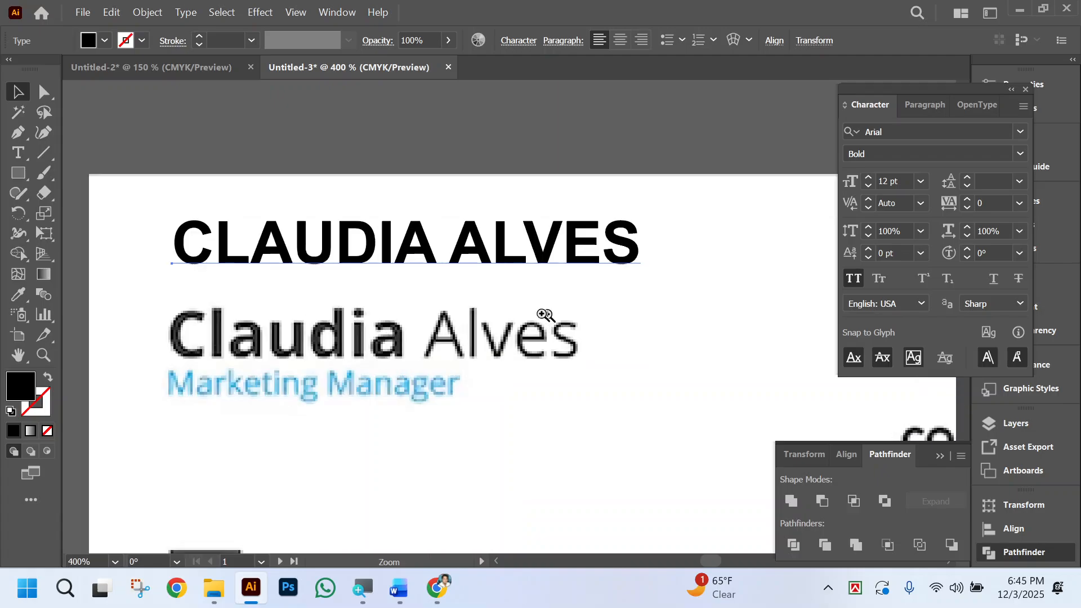
pyautogui.hscroll(-2, 563, 360)
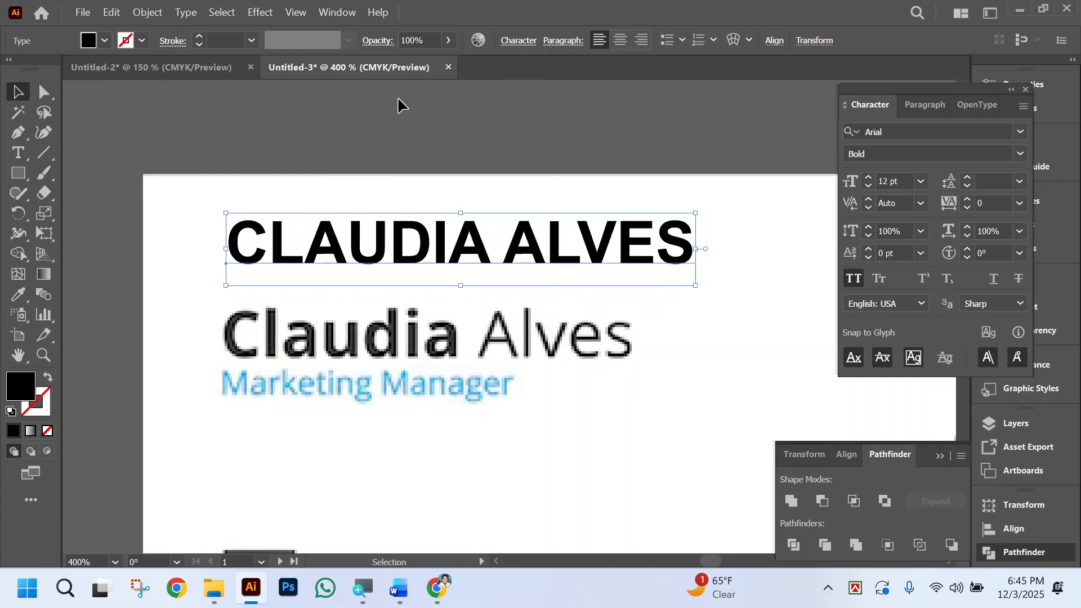
# Turn off the All Caps formatting on the name text.
pyautogui.click(527, 40)
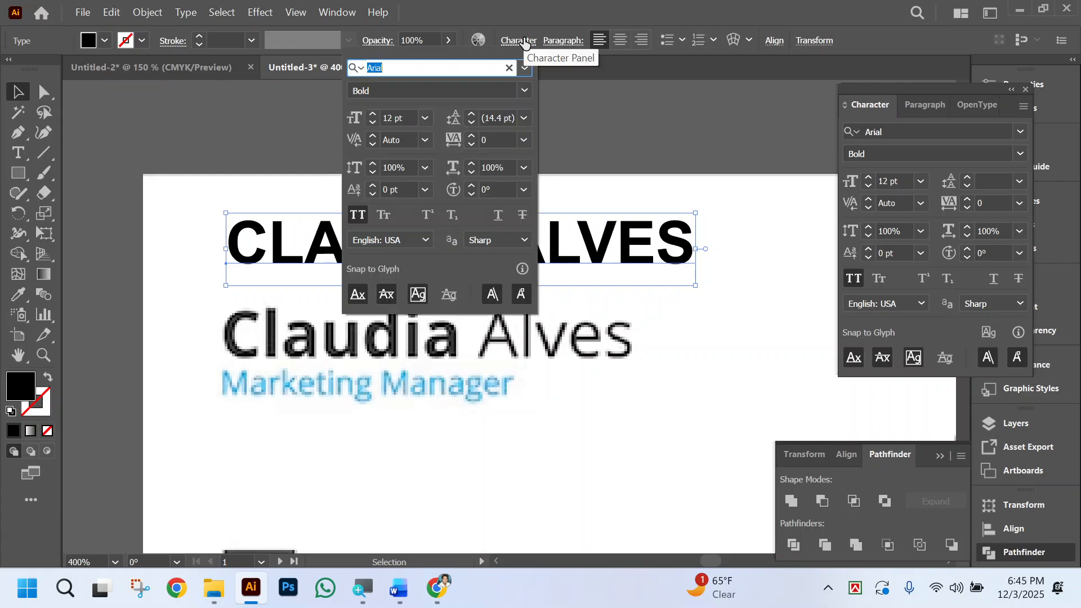
pyautogui.click(393, 91)
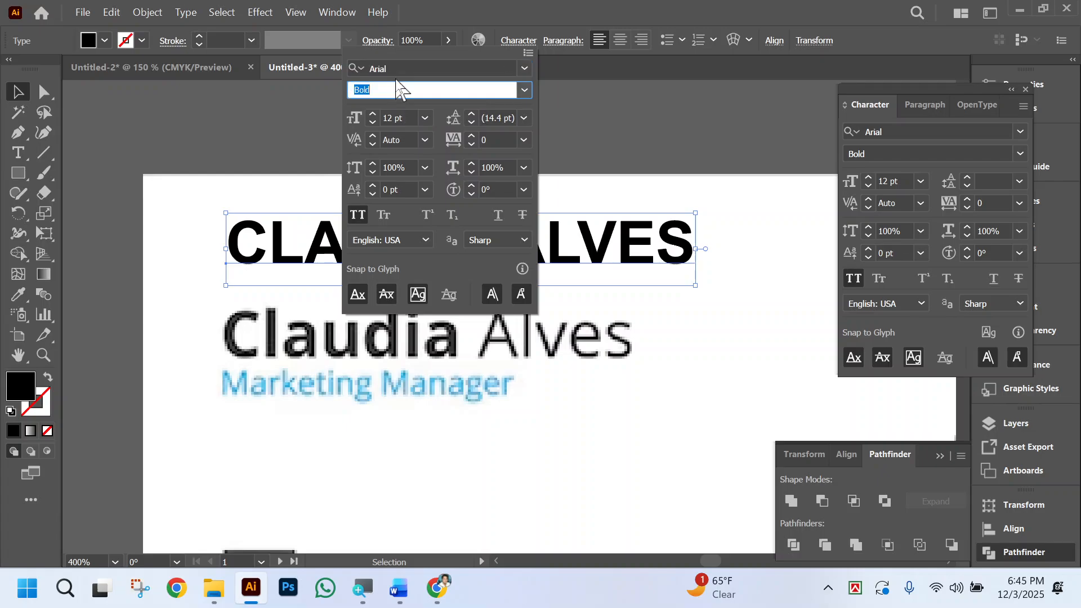
pyautogui.click(356, 213)
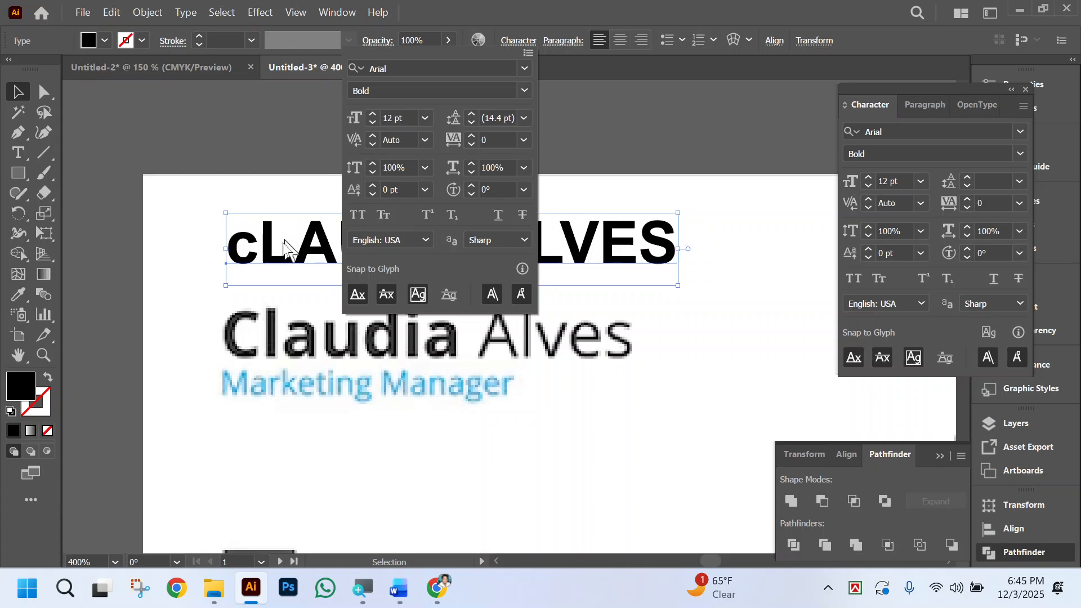
pyautogui.click(280, 256)
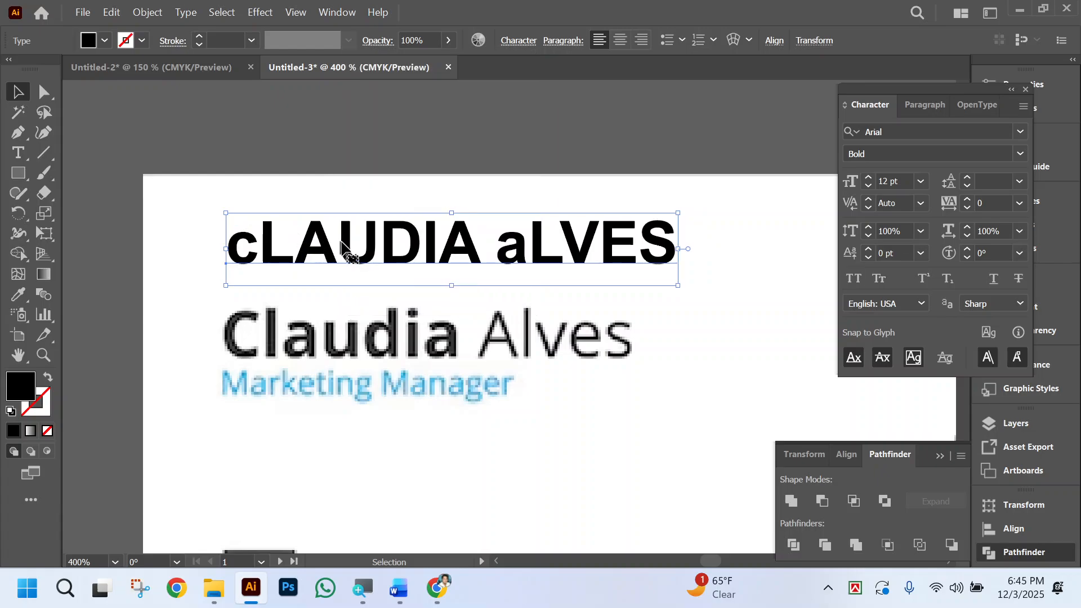
# Change the whole name text to Title Case.
pyautogui.press('t')
pyautogui.doubleClick(347, 244)
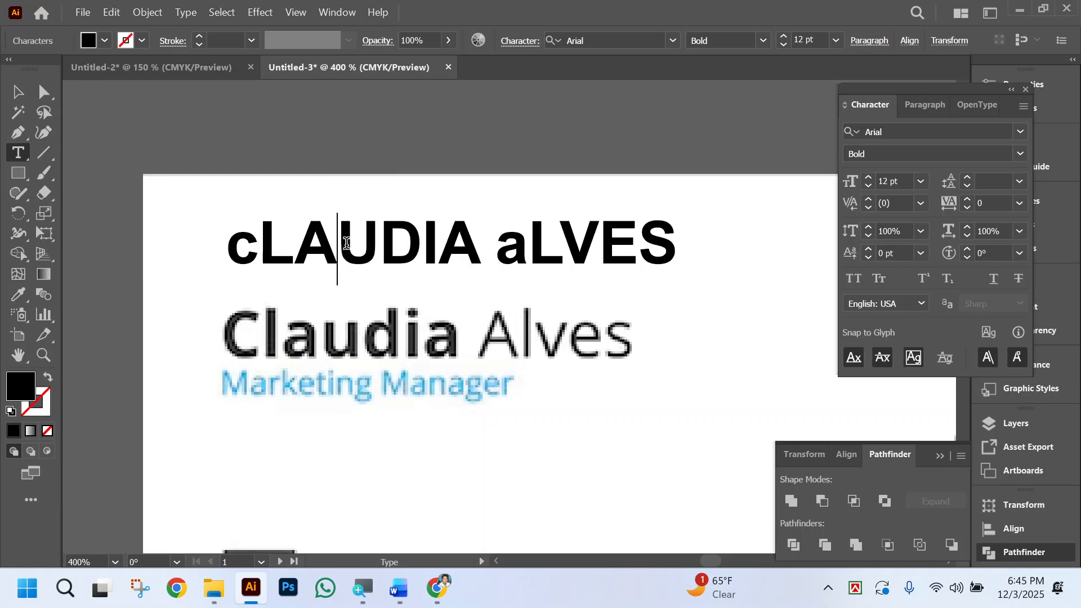
pyautogui.doubleClick(347, 244)
pyautogui.press('Escape')
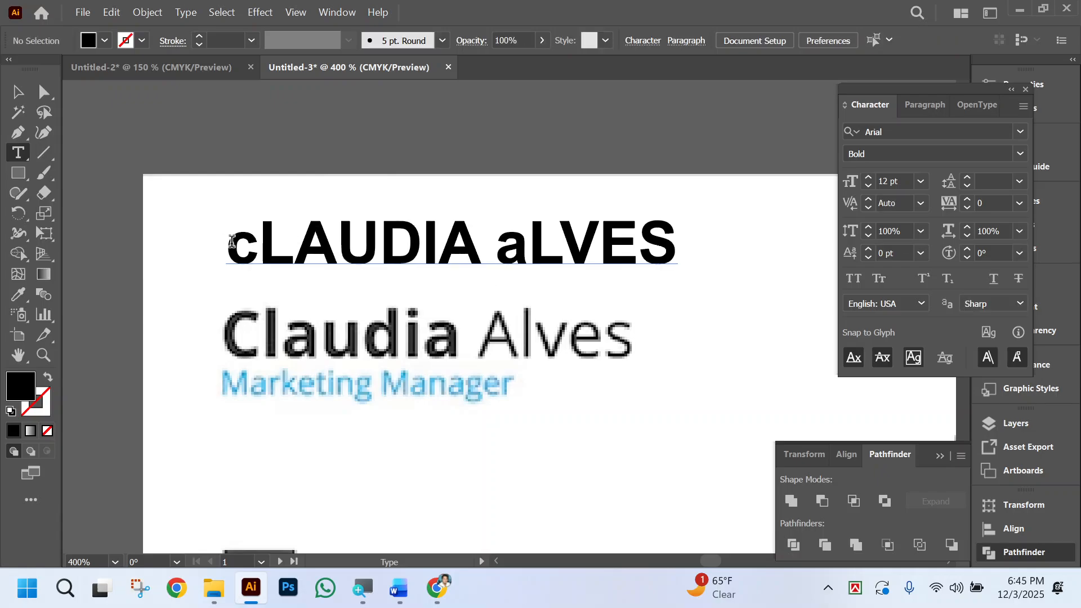
pyautogui.moveTo(231, 244); pyautogui.dragTo(727, 256)
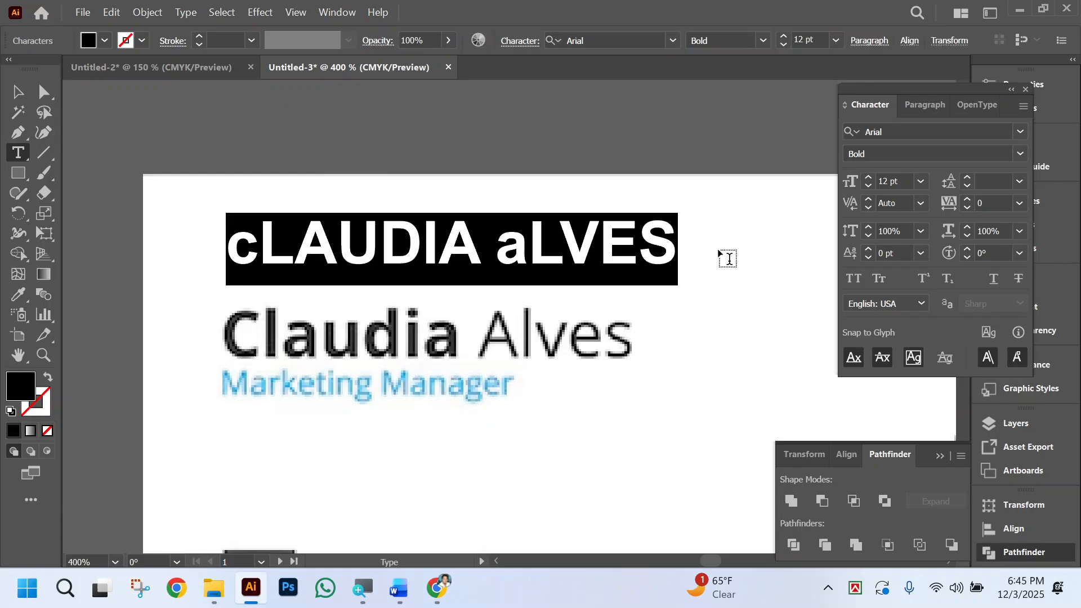
pyautogui.click(184, 12)
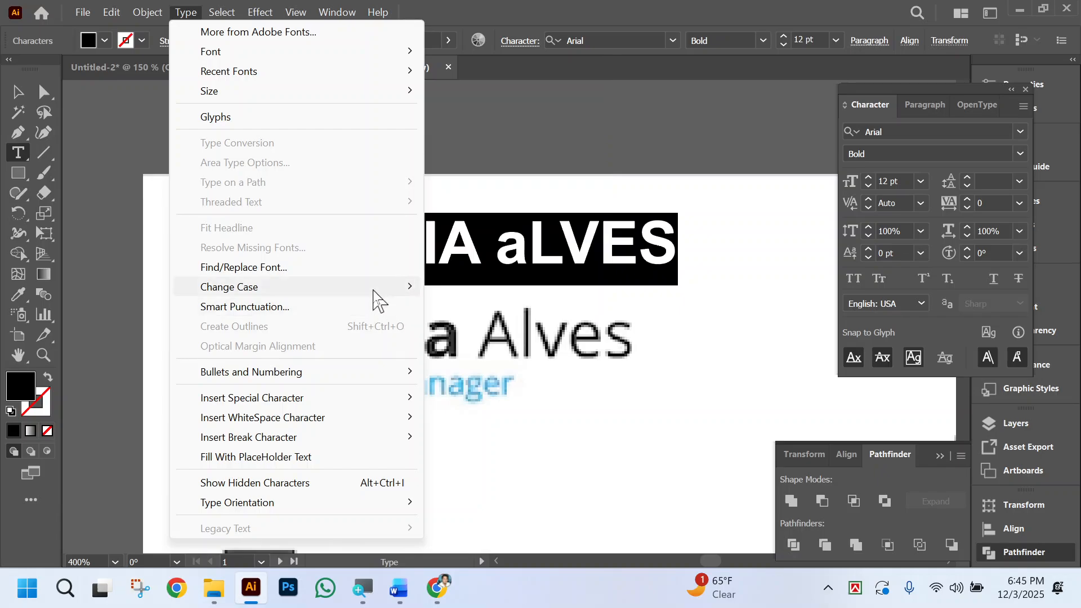
pyautogui.moveTo(407, 286)
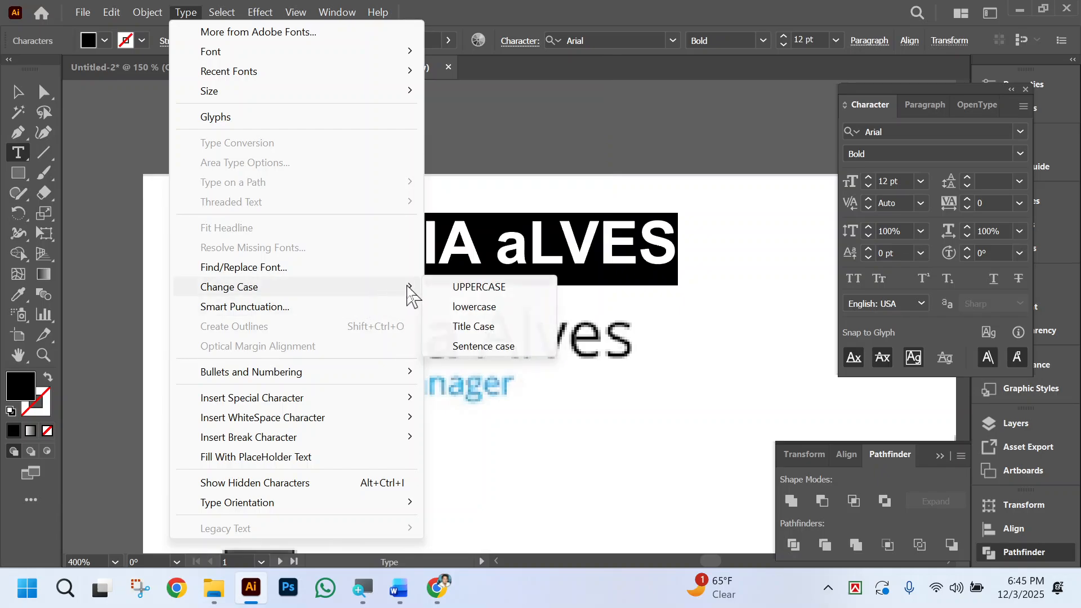
pyautogui.click(504, 326)
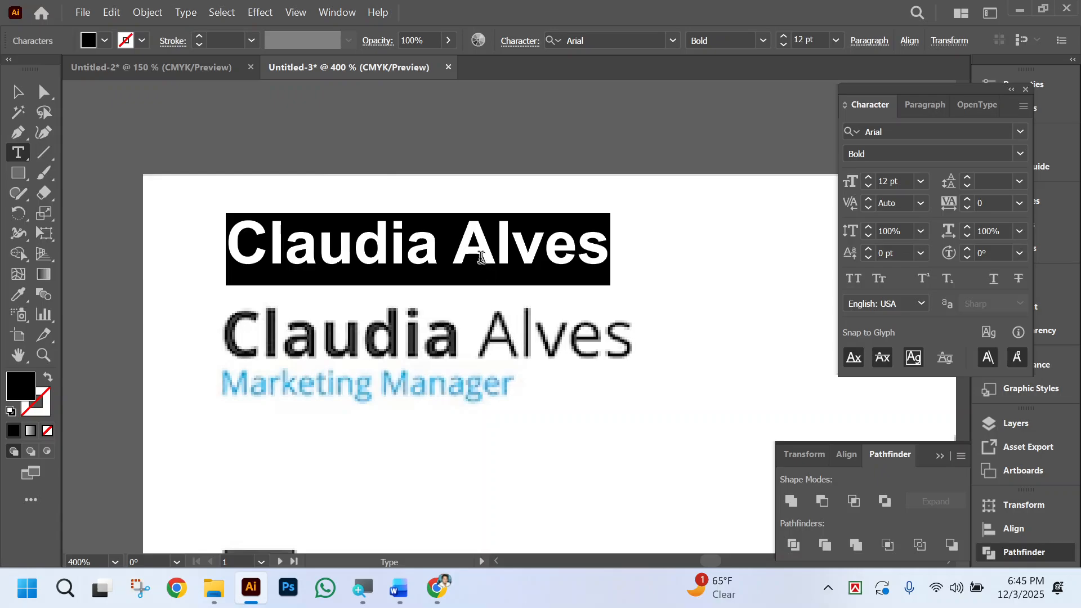
# Change only the last name in the name text to the Arial Regular style.
pyautogui.click(398, 243)
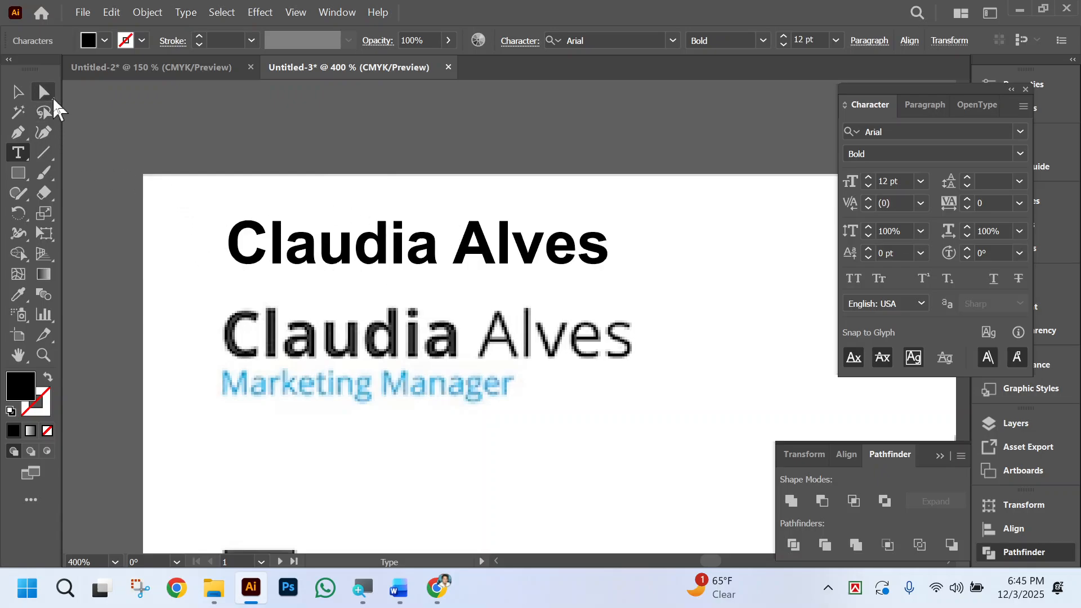
pyautogui.click(47, 108)
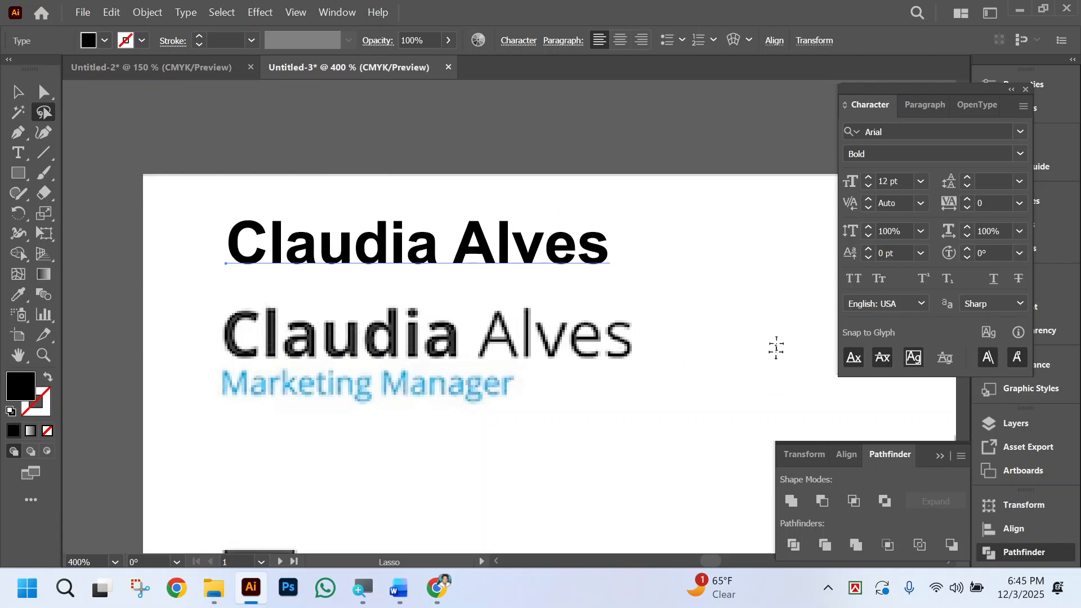
pyautogui.click(605, 230)
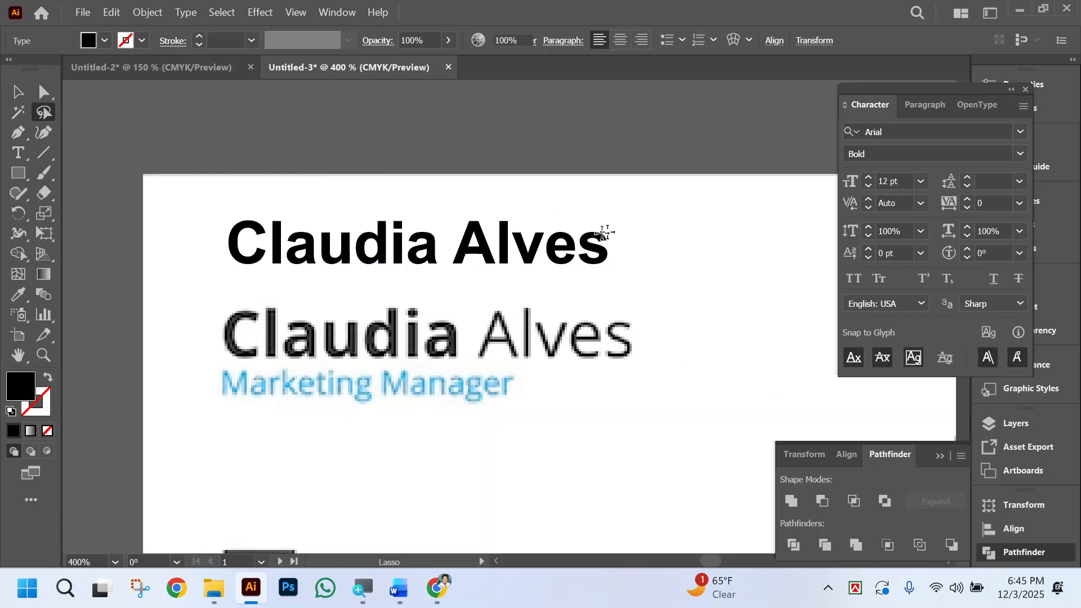
pyautogui.press('a')
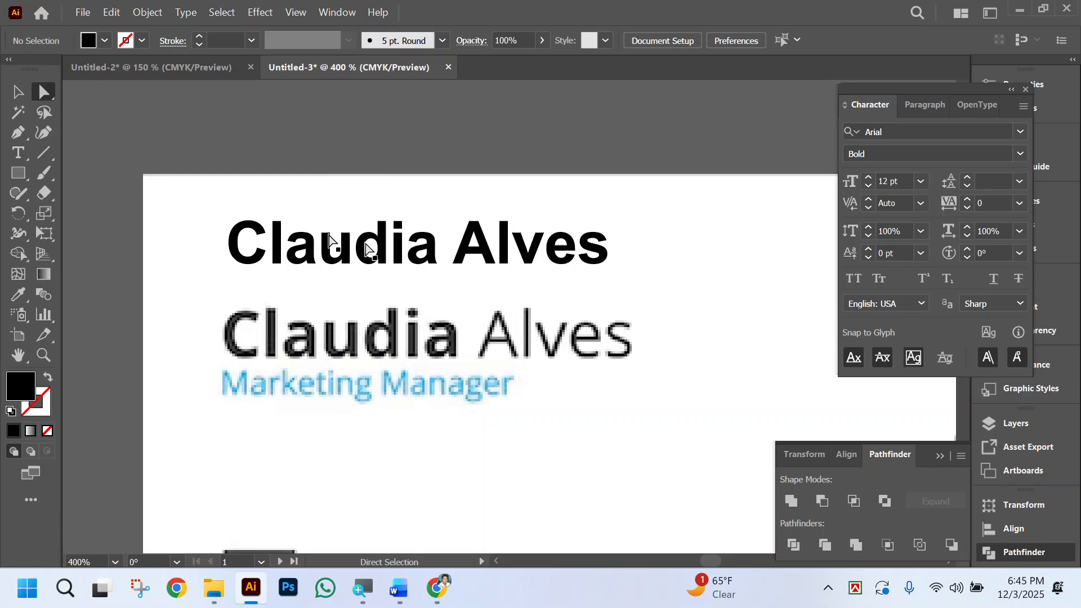
pyautogui.click(472, 256)
pyautogui.doubleClick(452, 243)
pyautogui.moveTo(452, 244); pyautogui.dragTo(620, 246)
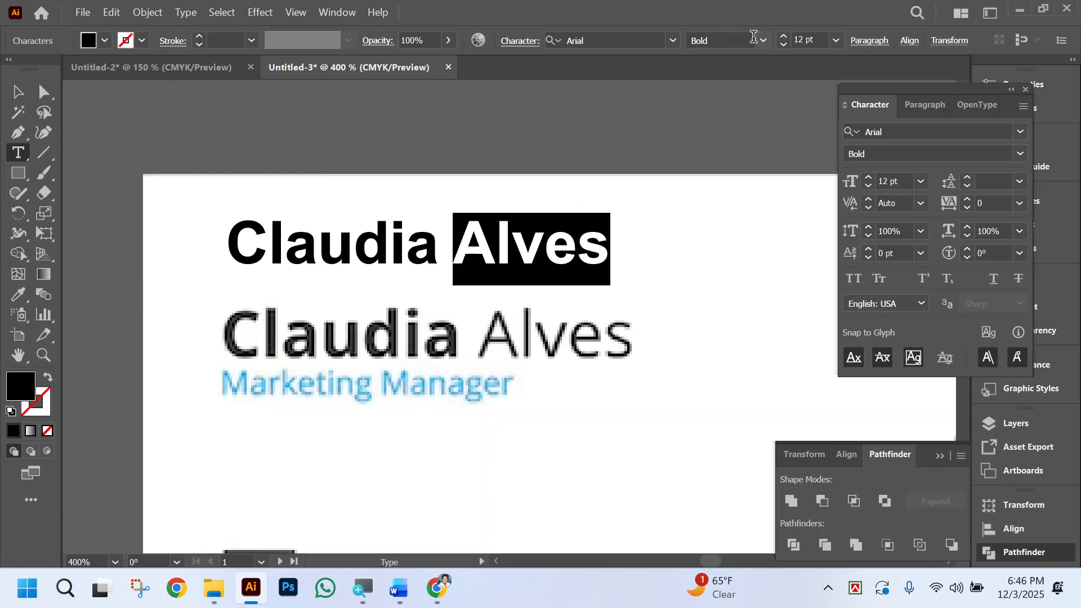
pyautogui.click(720, 41)
pyautogui.write('Regular')
pyautogui.press('Return')
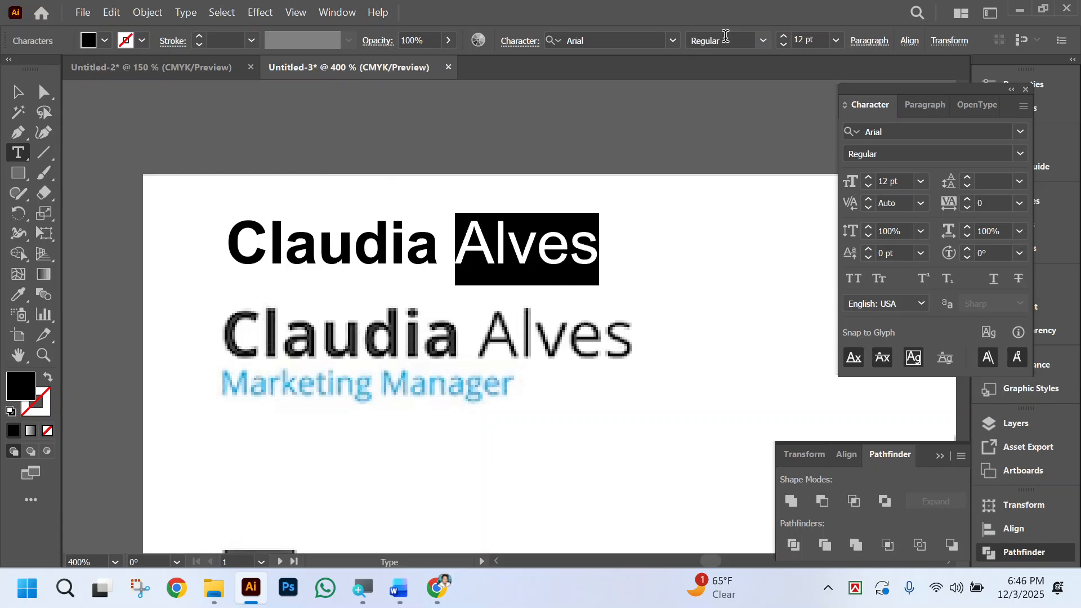
pyautogui.click(22, 91)
pyautogui.click(660, 226)
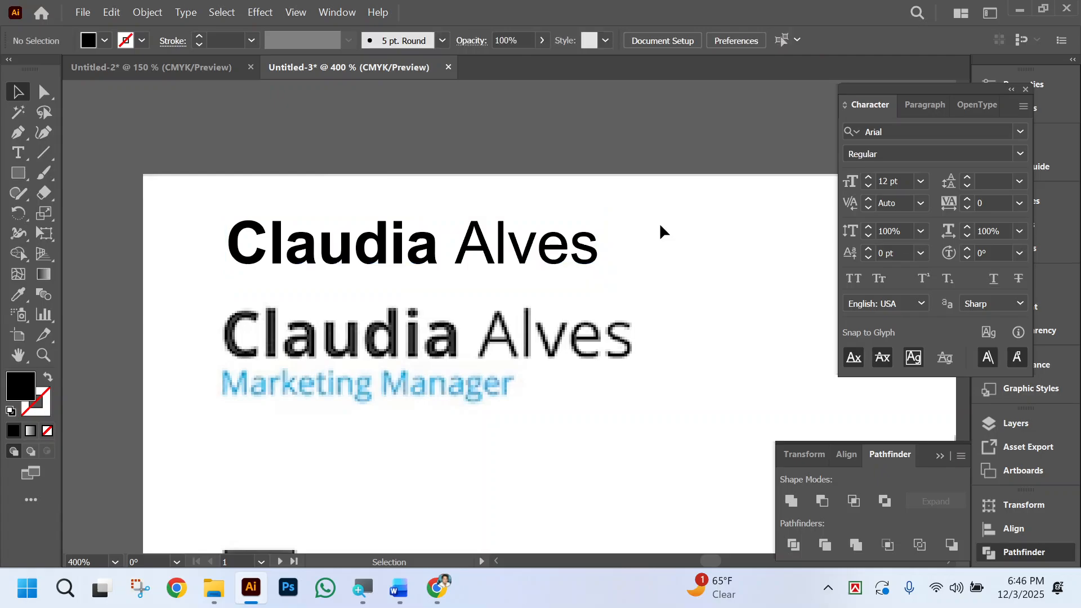
# Scale the name text to about 13.26 pt to match the printed name on the reference card, and move it clear above that name.
pyautogui.hscroll(1, 604, 252)
pyautogui.moveTo(302, 257); pyautogui.dragTo(305, 338)
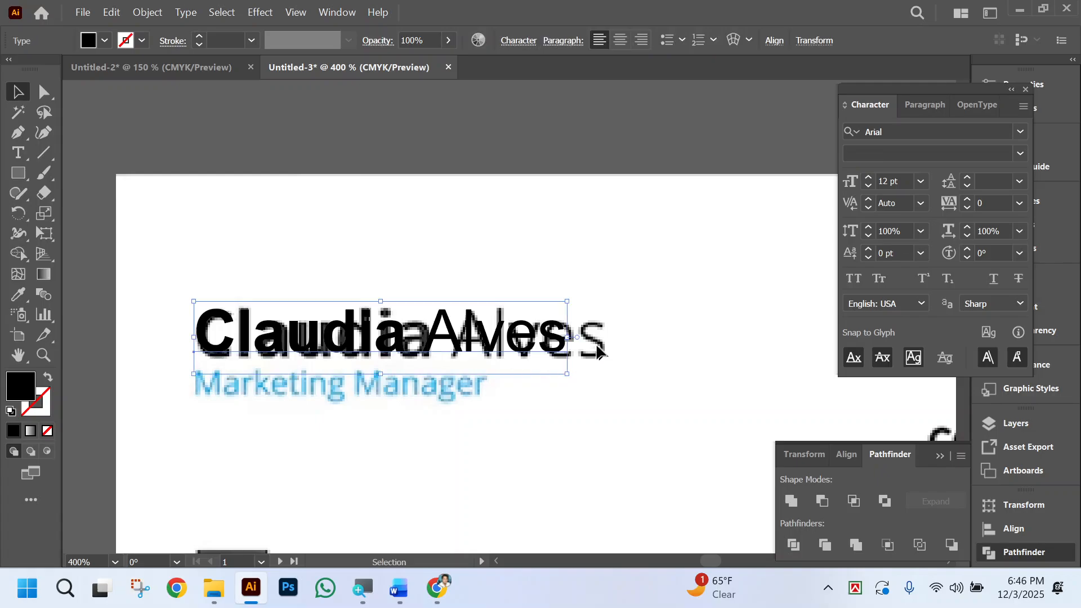
pyautogui.moveTo(568, 341); pyautogui.dragTo(607, 339)
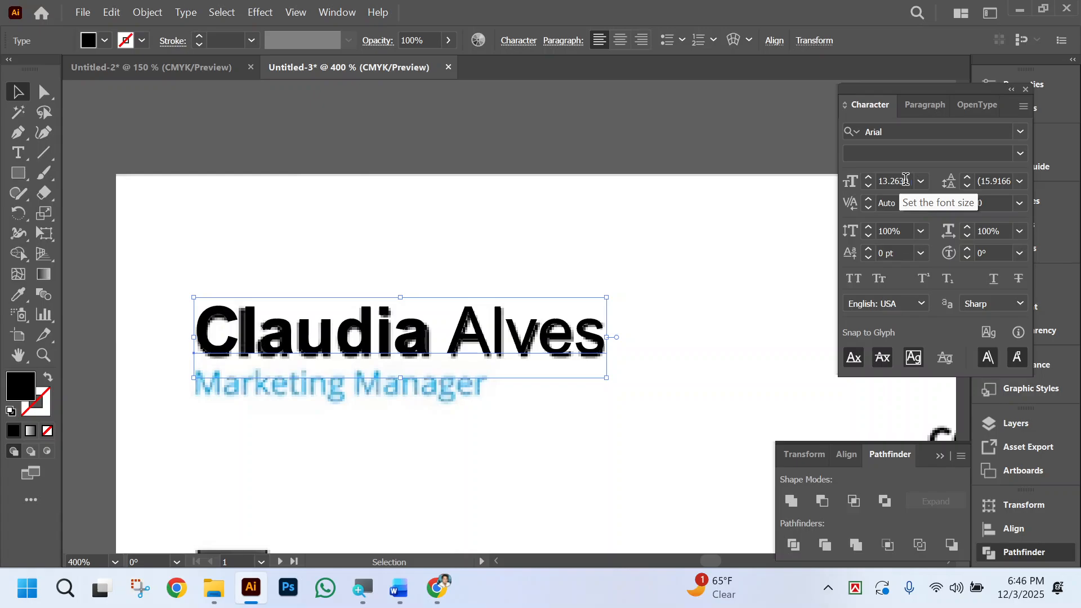
pyautogui.moveTo(425, 342); pyautogui.dragTo(518, 270)
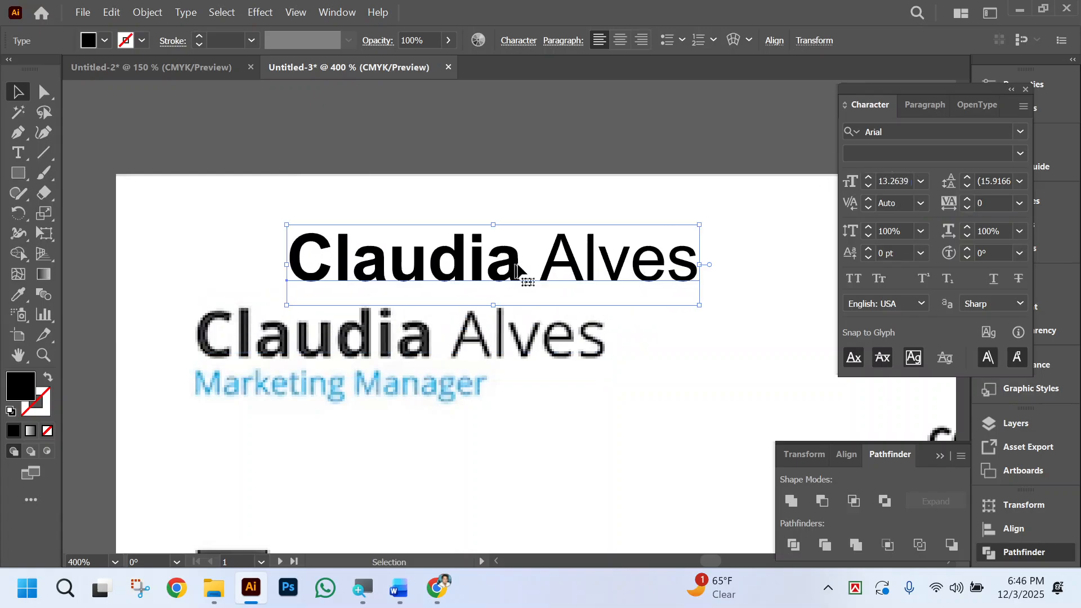
# Duplicate the name text directly below itself and replace the copy's wording with "Marketing Manager".
pyautogui.scroll(-1, 518, 271)
pyautogui.moveTo(495, 234); pyautogui.dragTo(416, 260)
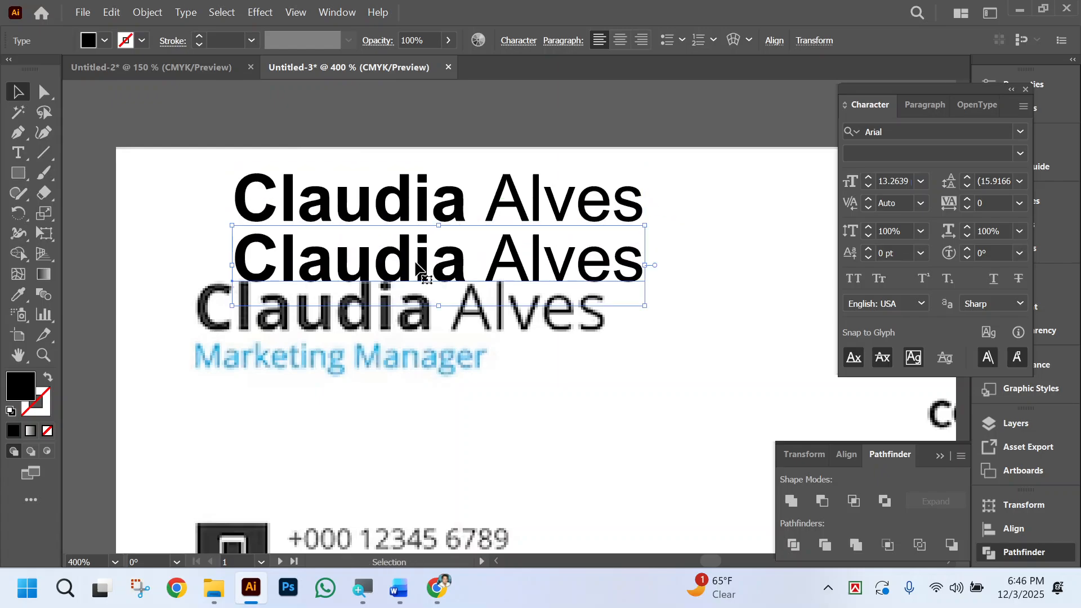
pyautogui.doubleClick(417, 265)
pyautogui.hotkey('ctrl', 'a')
pyautogui.write('mA')
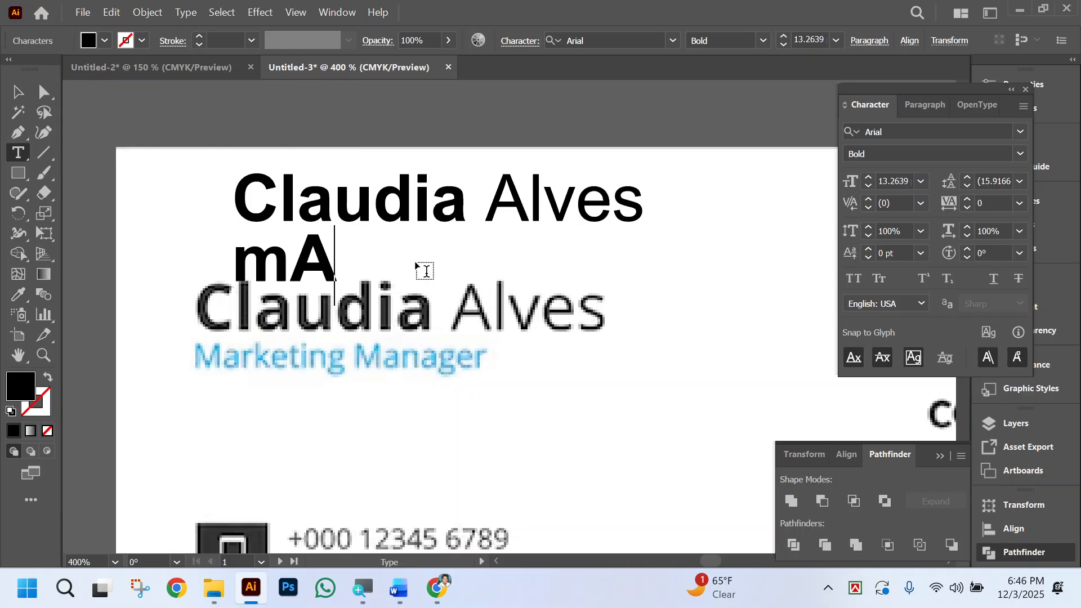
pyautogui.press('BackSpace')
pyautogui.press('BackSpace')
pyautogui.write('Marketi')
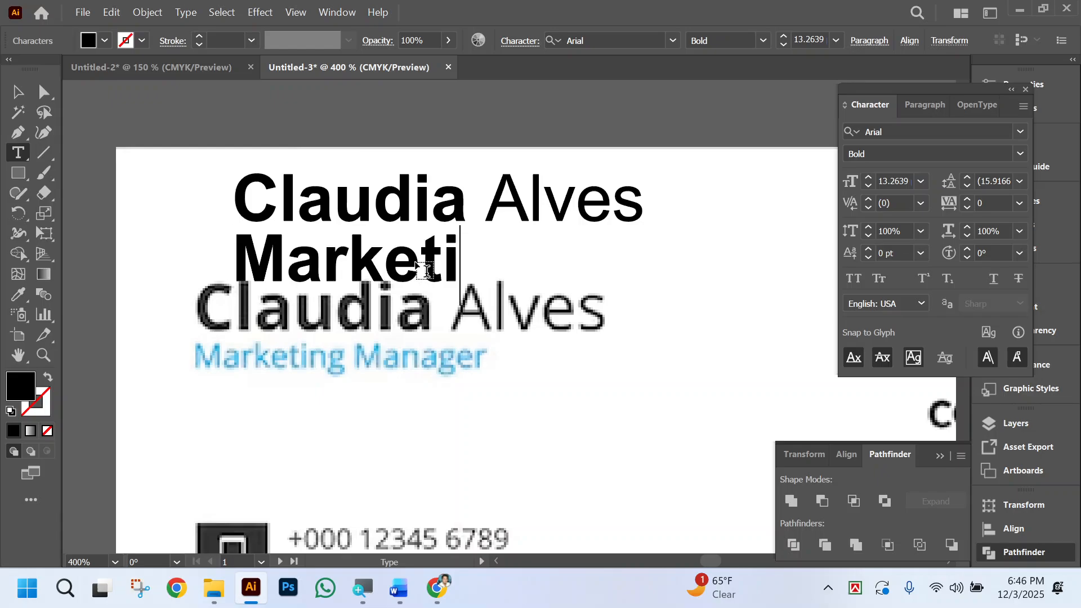
pyautogui.write('ng Manage')
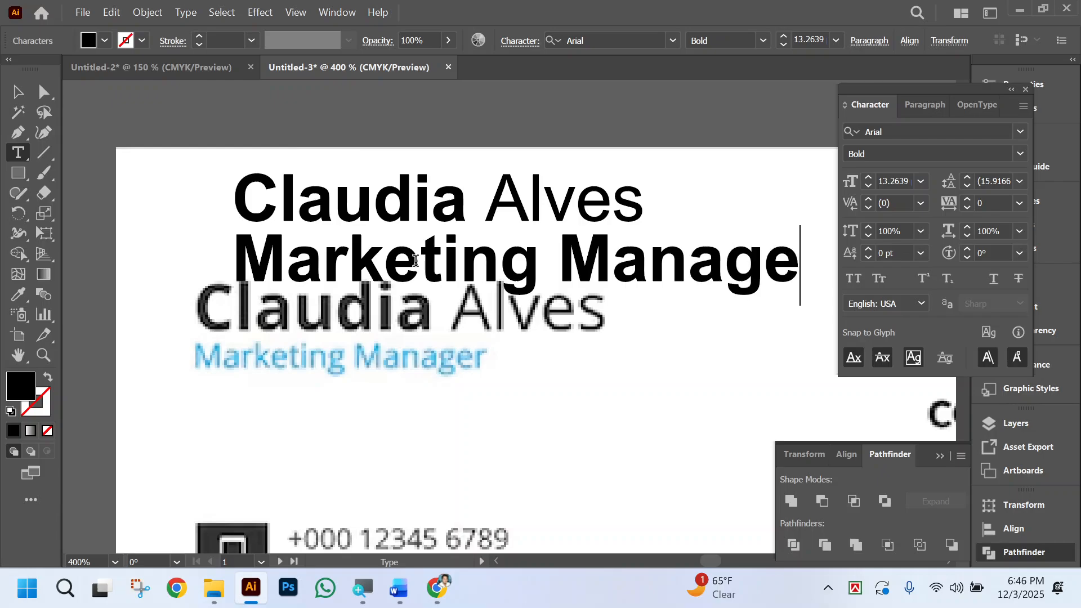
pyautogui.write('r')
pyautogui.click(18, 91)
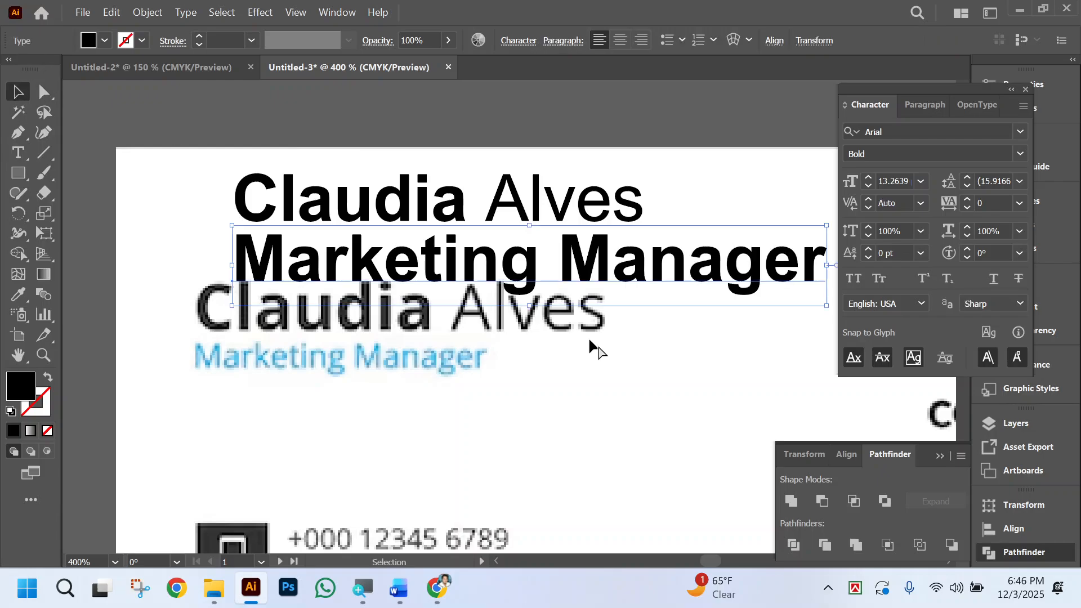
# Scale the job title down to about 5.74 pt and place it just under the name, near its left edge.
pyautogui.hscroll(2, 589, 341)
pyautogui.moveTo(750, 270); pyautogui.dragTo(417, 271)
pyautogui.moveTo(335, 261); pyautogui.dragTo(331, 247)
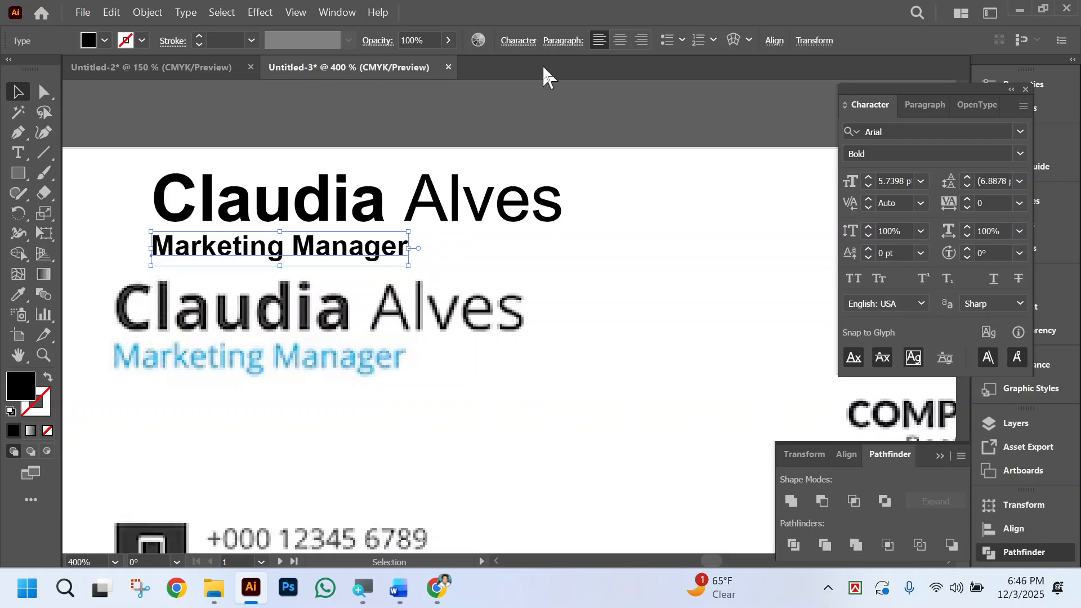
# Set the job title to the Regular style and nudge it into line with the left edge of the name's first letter.
pyautogui.click(518, 40)
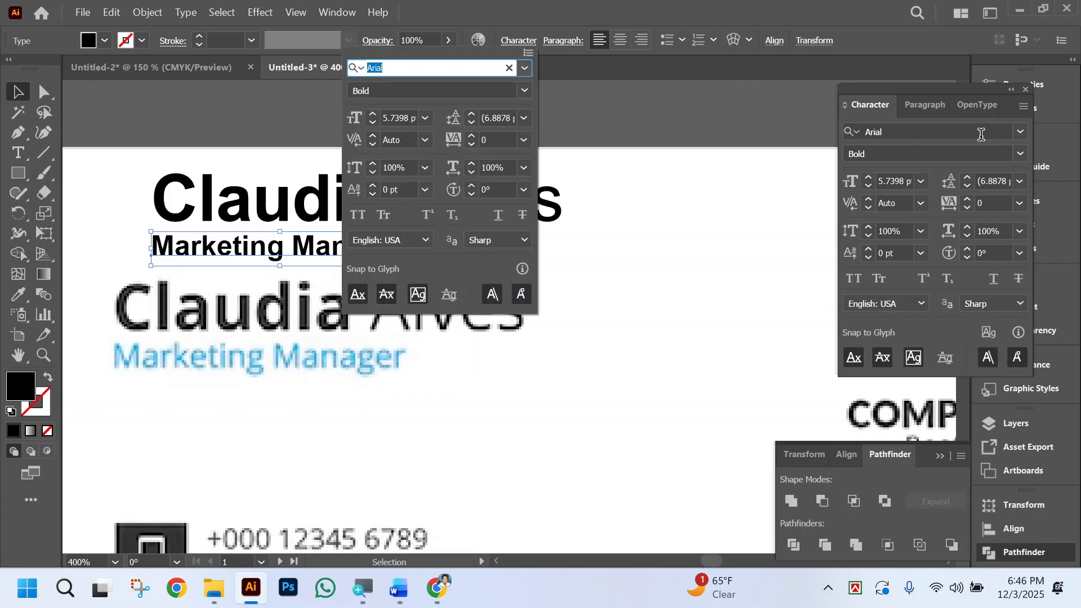
pyautogui.click(1015, 151)
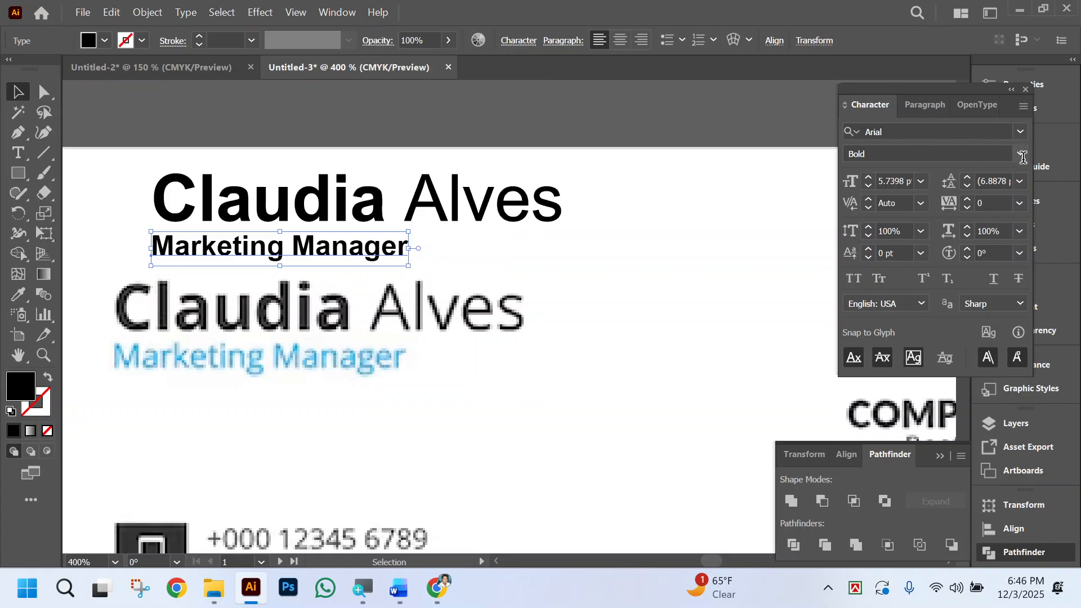
pyautogui.click(1021, 152)
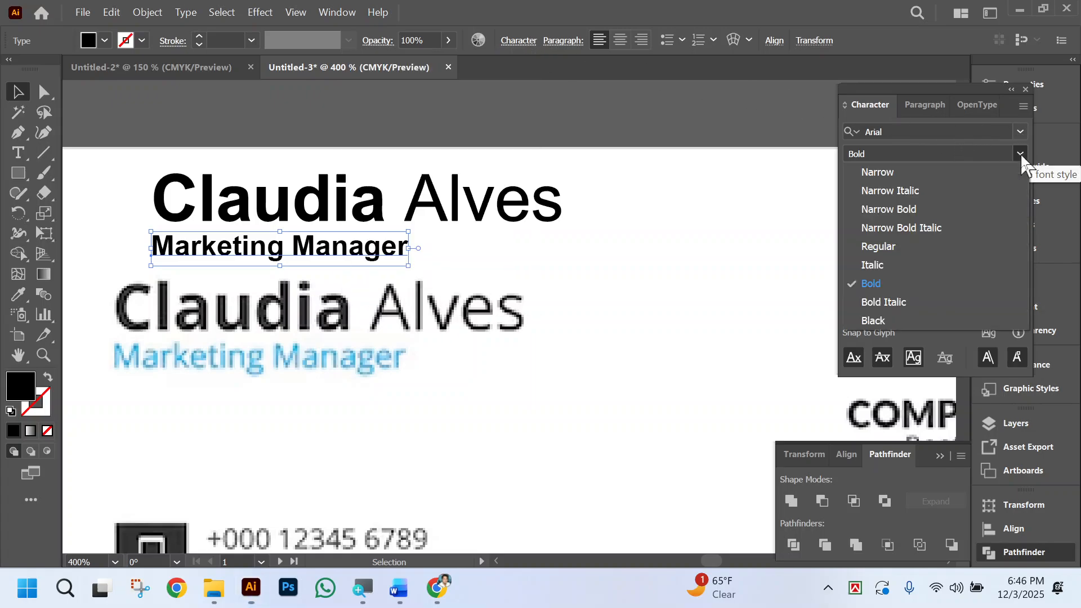
pyautogui.click(894, 247)
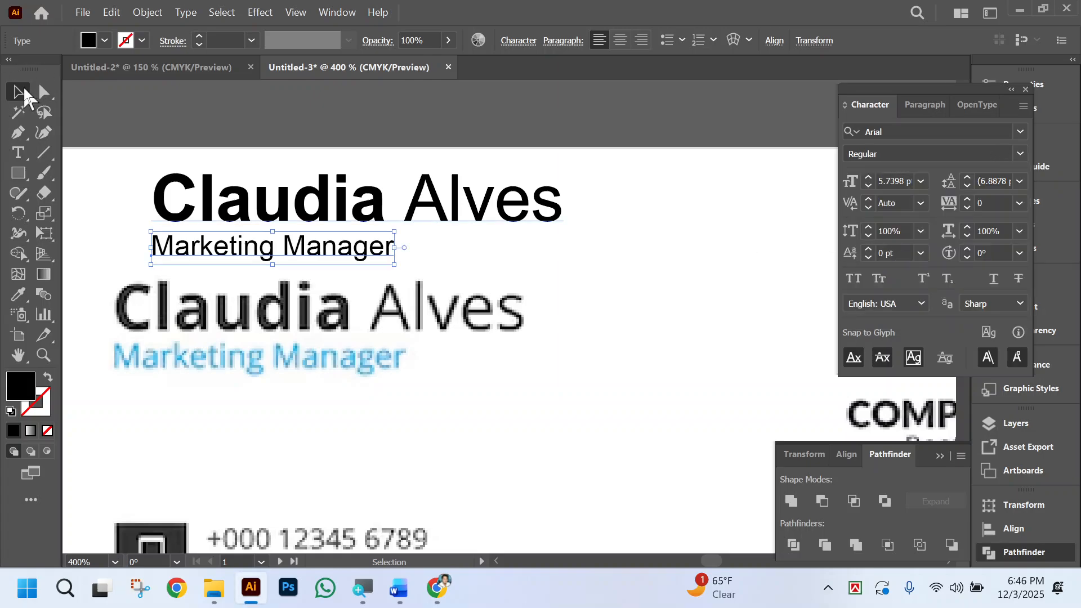
pyautogui.scroll(-3, 425, 282)
pyautogui.scroll(1, 345, 234)
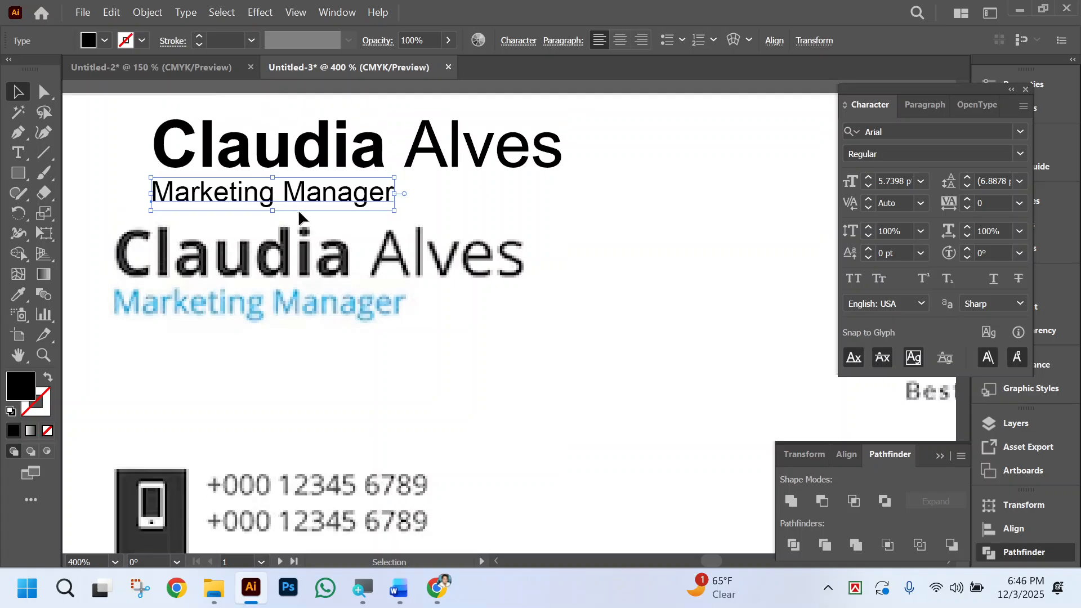
pyautogui.moveTo(286, 197); pyautogui.dragTo(291, 198)
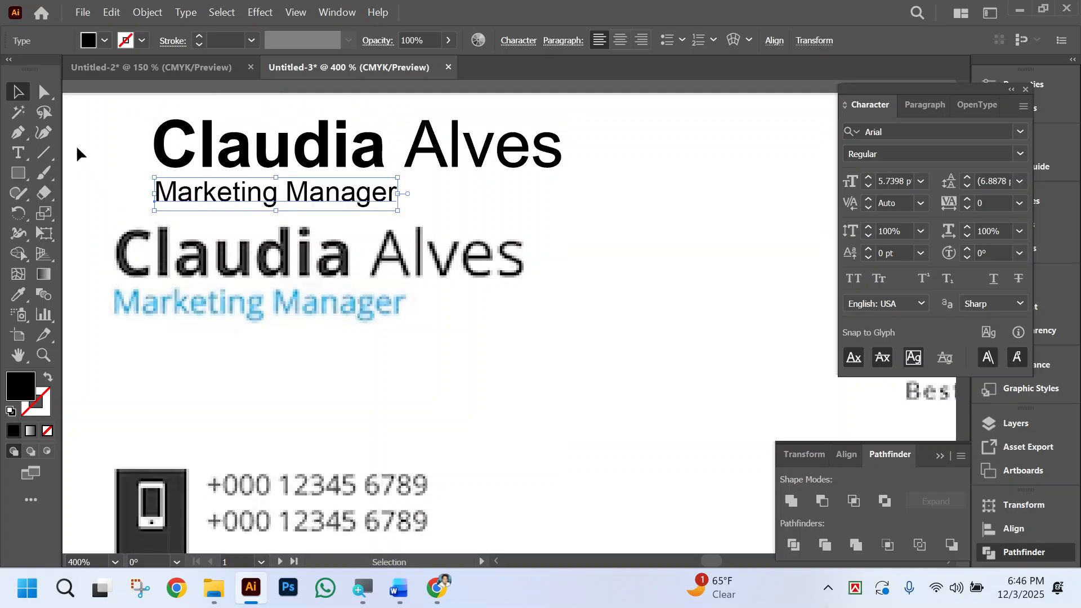
# Move the name and job title together to the empty area of the reference card and cut both.
pyautogui.click(120, 132)
pyautogui.moveTo(121, 121); pyautogui.dragTo(222, 209)
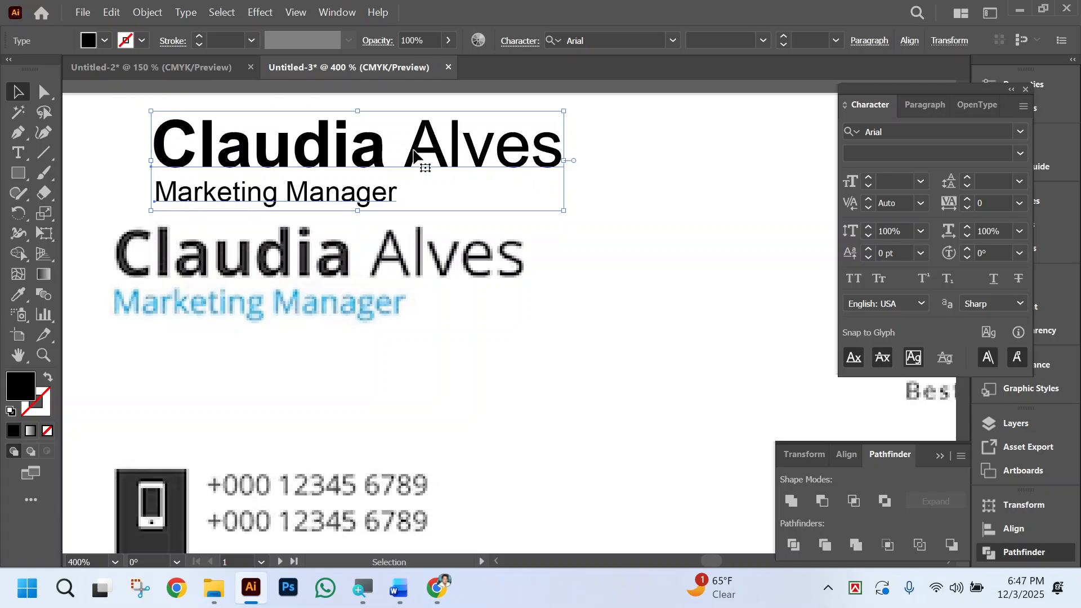
pyautogui.moveTo(389, 152); pyautogui.dragTo(717, 355)
pyautogui.hscroll(3, 618, 359)
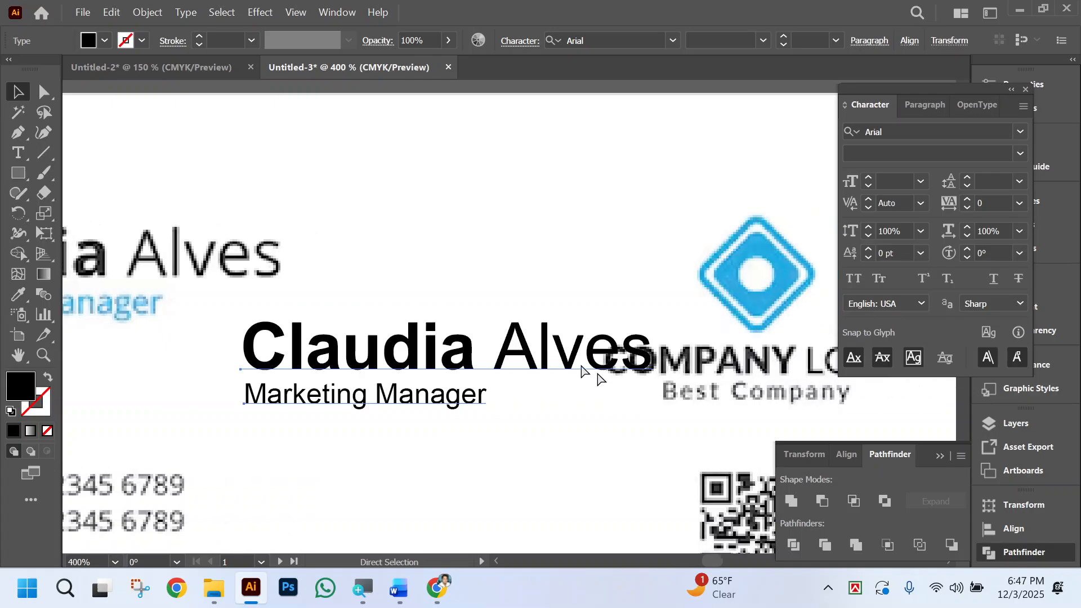
pyautogui.moveTo(431, 369); pyautogui.dragTo(436, 432)
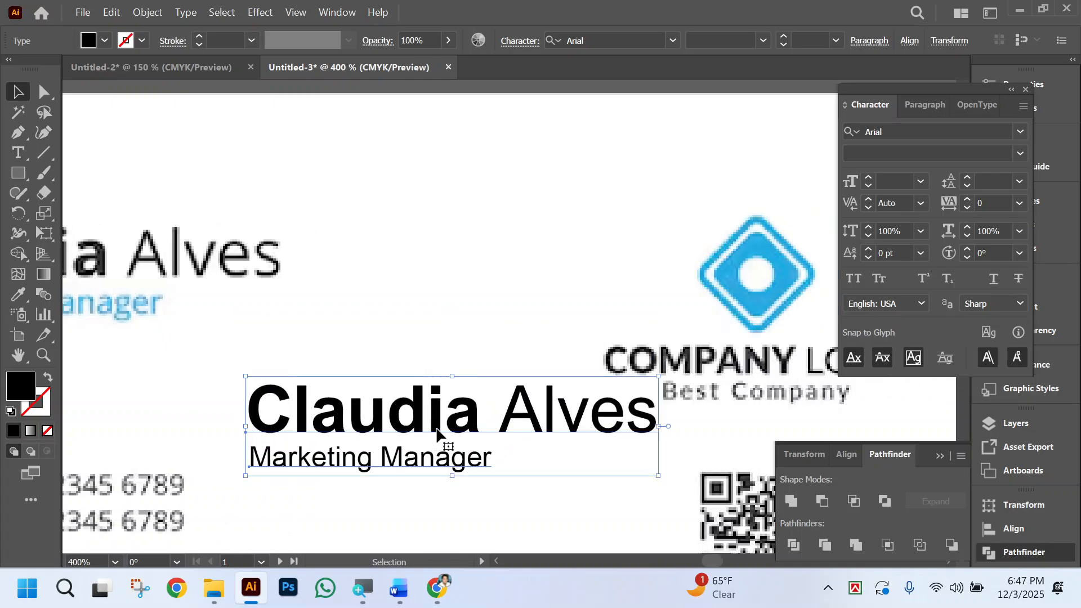
pyautogui.press('a')
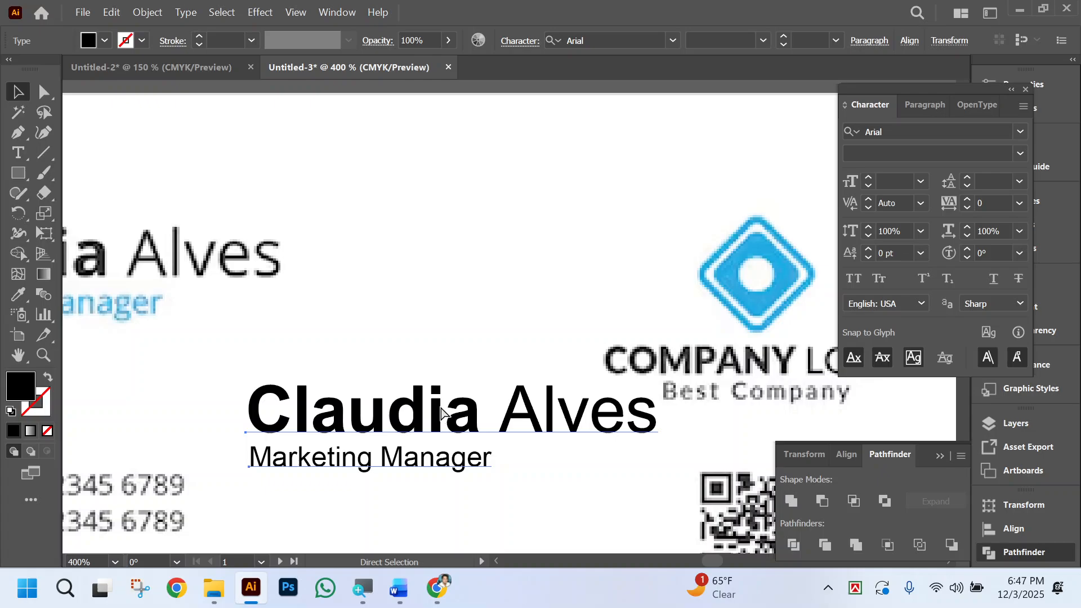
pyautogui.press('Delete')
pyautogui.press('v')
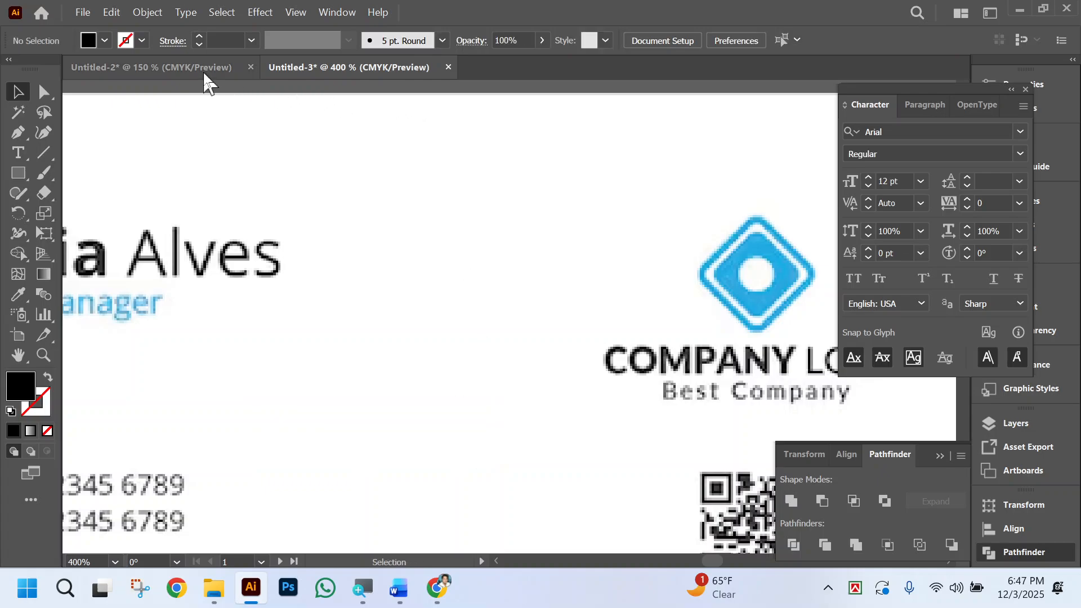
# Paste the name and job title onto the first artboard and place them at its upper left, inside the safe-margin guides.
pyautogui.hotkey('ctrl', '-')
pyautogui.hotkey('ctrl', '-')
pyautogui.hotkey('ctrl', '-')
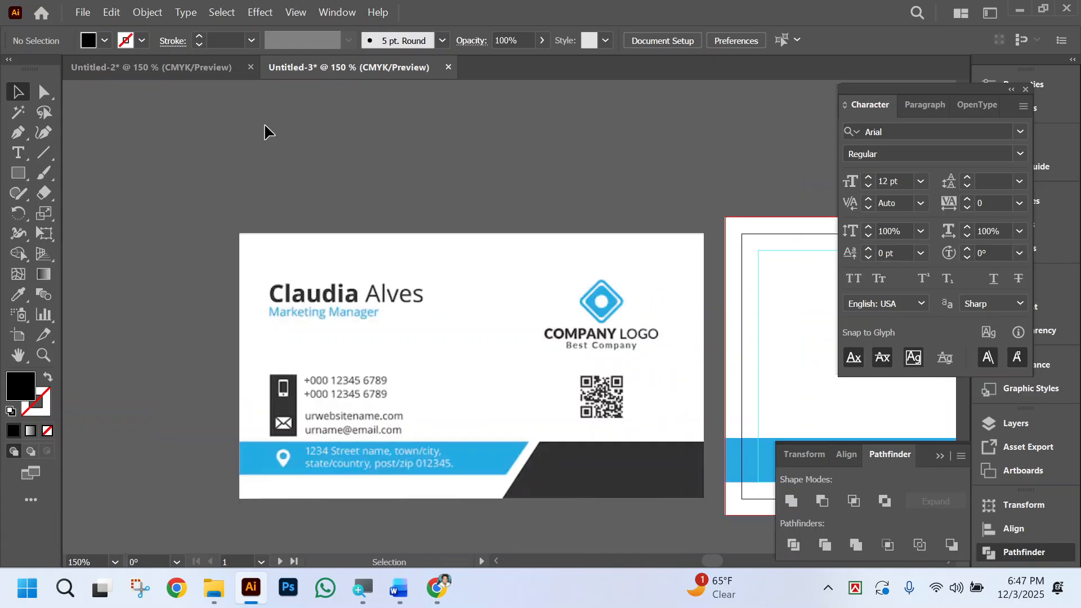
pyautogui.hscroll(3, 465, 262)
pyautogui.hscroll(7, 683, 352)
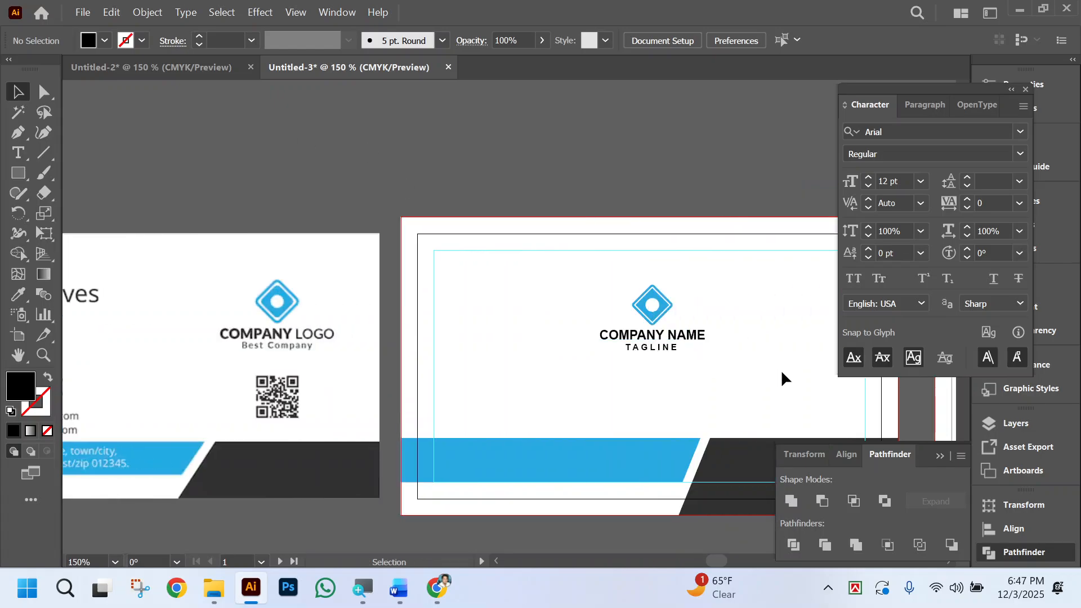
pyautogui.hotkey('ctrl', 'v')
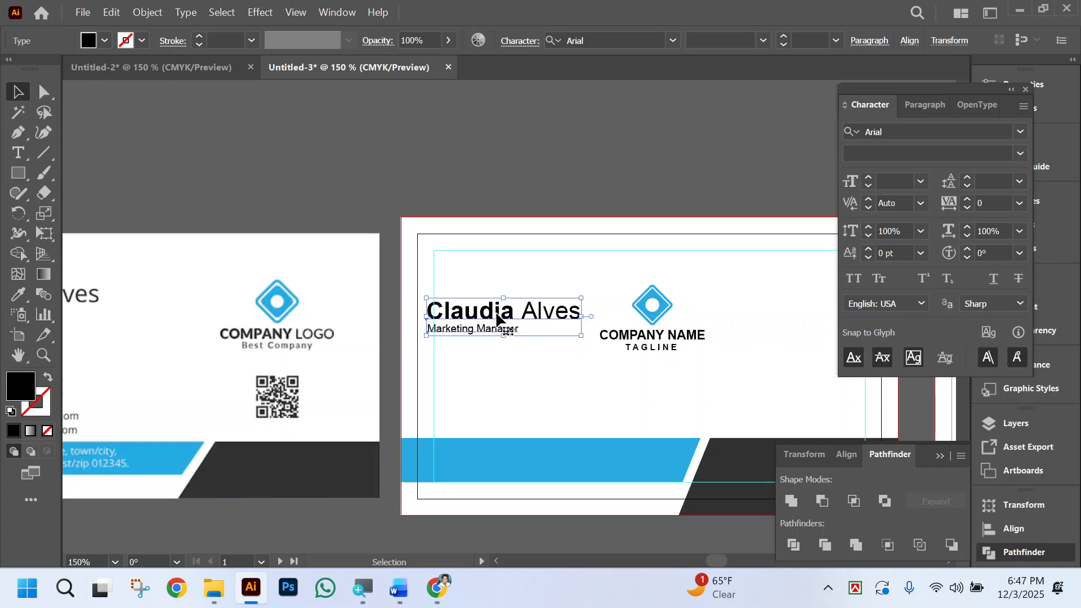
pyautogui.moveTo(497, 321); pyautogui.dragTo(515, 291)
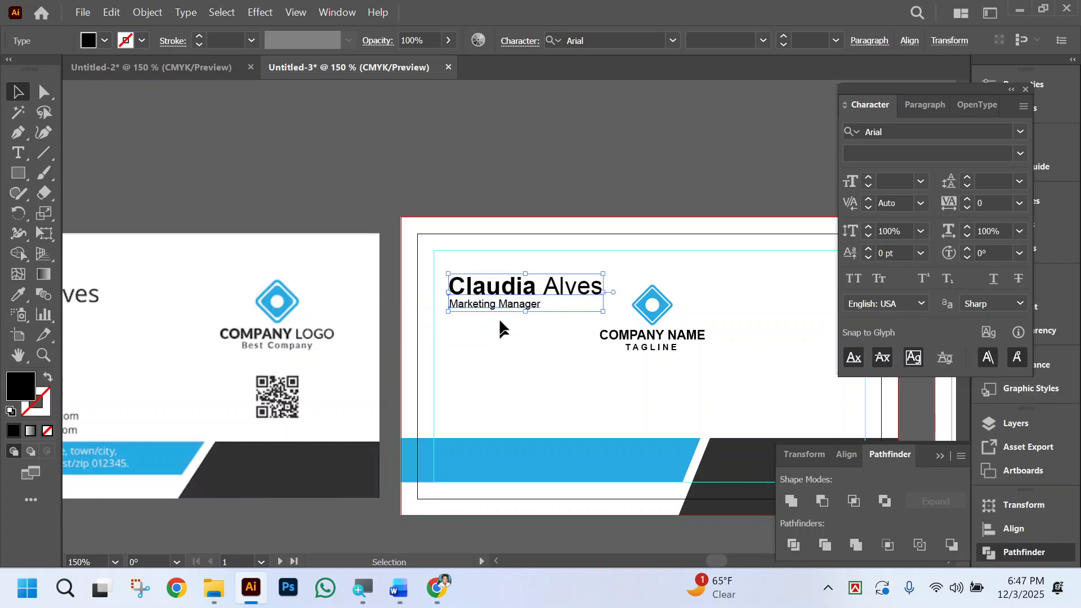
# Color the job title on the artboard with the blue sampled from the bottom band.
pyautogui.click(498, 316)
pyautogui.click(503, 309)
pyautogui.click(18, 294)
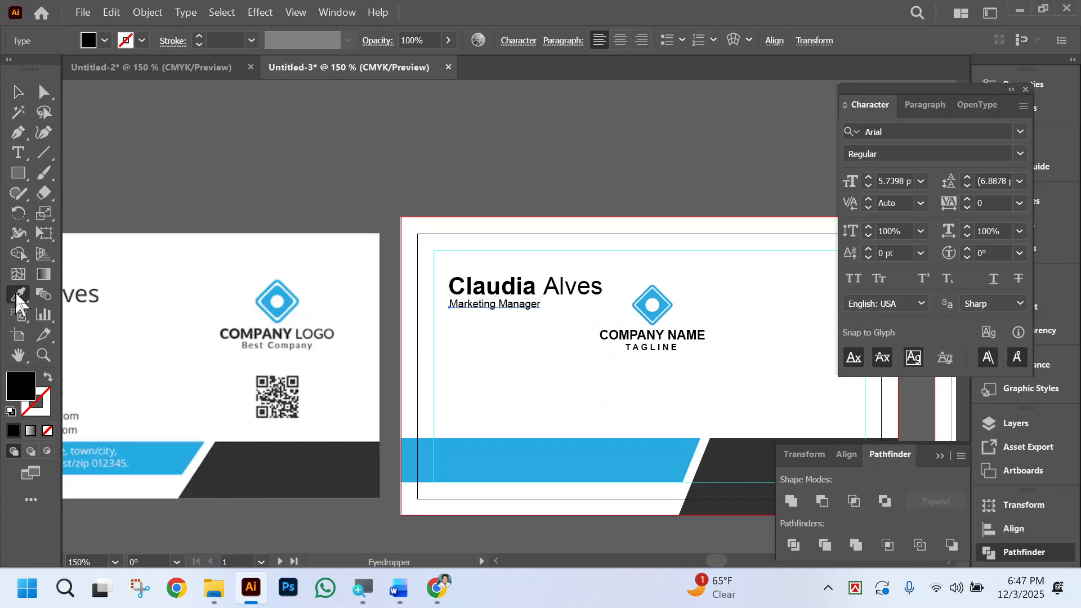
pyautogui.click(572, 444)
pyautogui.click(18, 92)
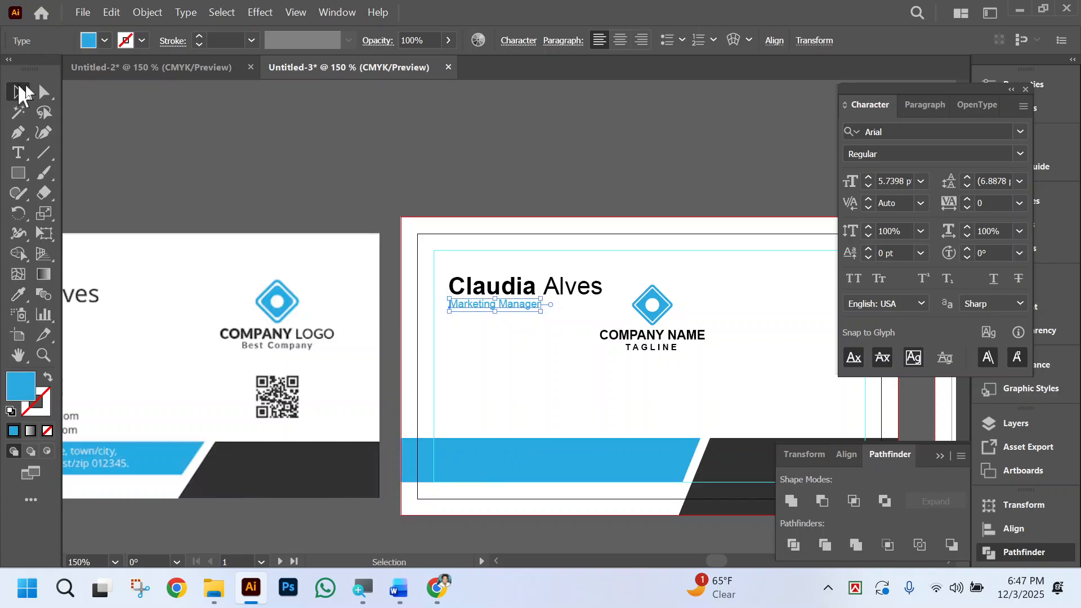
# Move the grouped company logo toward the artboard's right side, away from the name, and deselect it.
pyautogui.click(712, 353)
pyautogui.click(670, 338)
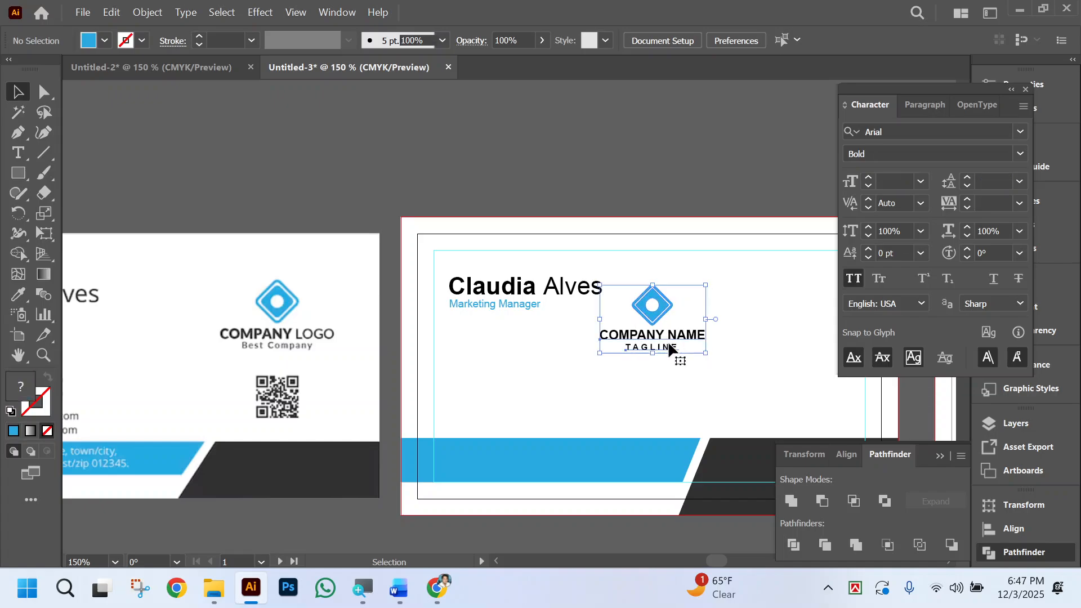
pyautogui.moveTo(670, 338); pyautogui.dragTo(802, 316)
pyautogui.click(684, 343)
pyautogui.hscroll(-5, 684, 342)
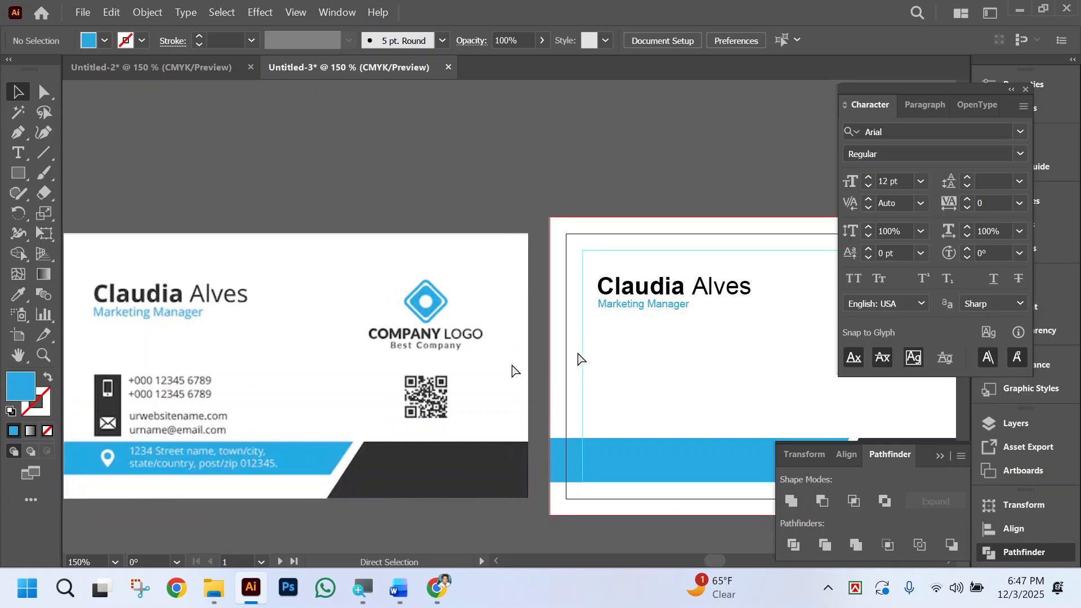
# Add a point-text phone number with its country prefix in the empty area above the reference card's contact details.
pyautogui.scroll(-2, 235, 405)
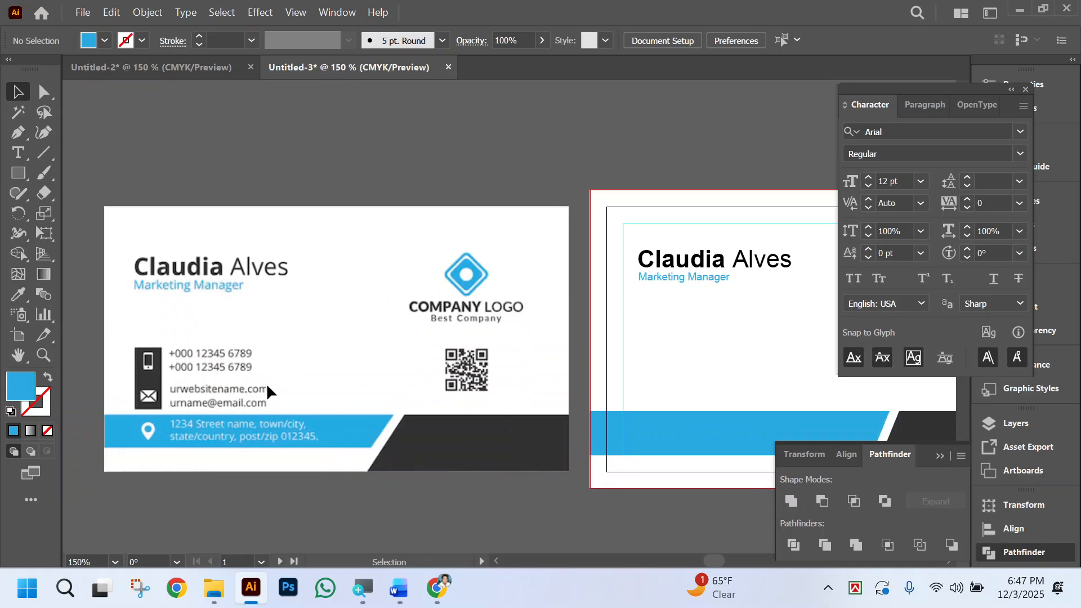
pyautogui.hscroll(3, 343, 371)
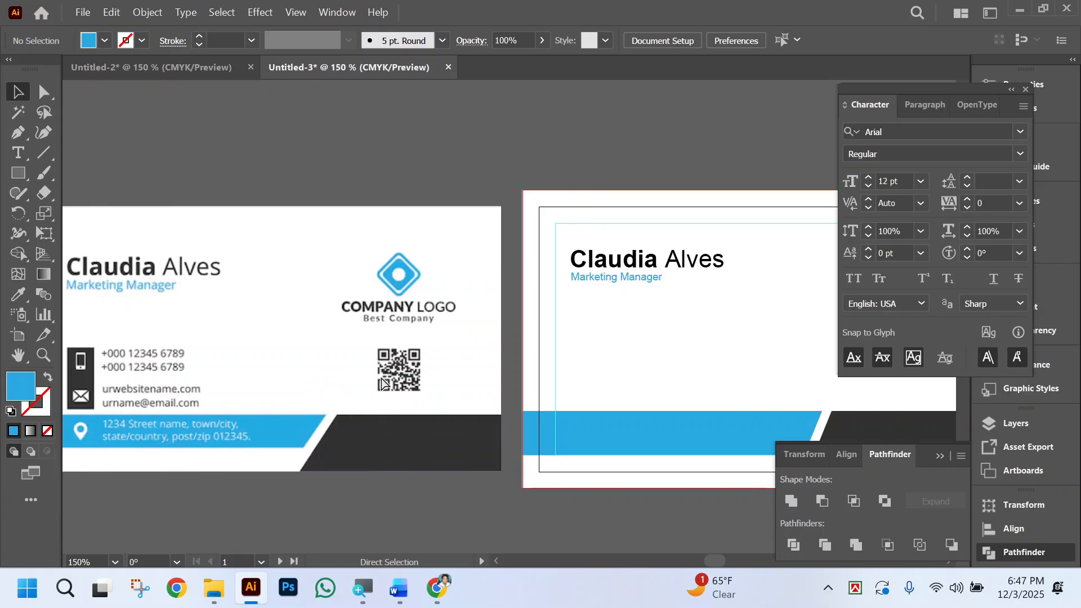
pyautogui.click(20, 159)
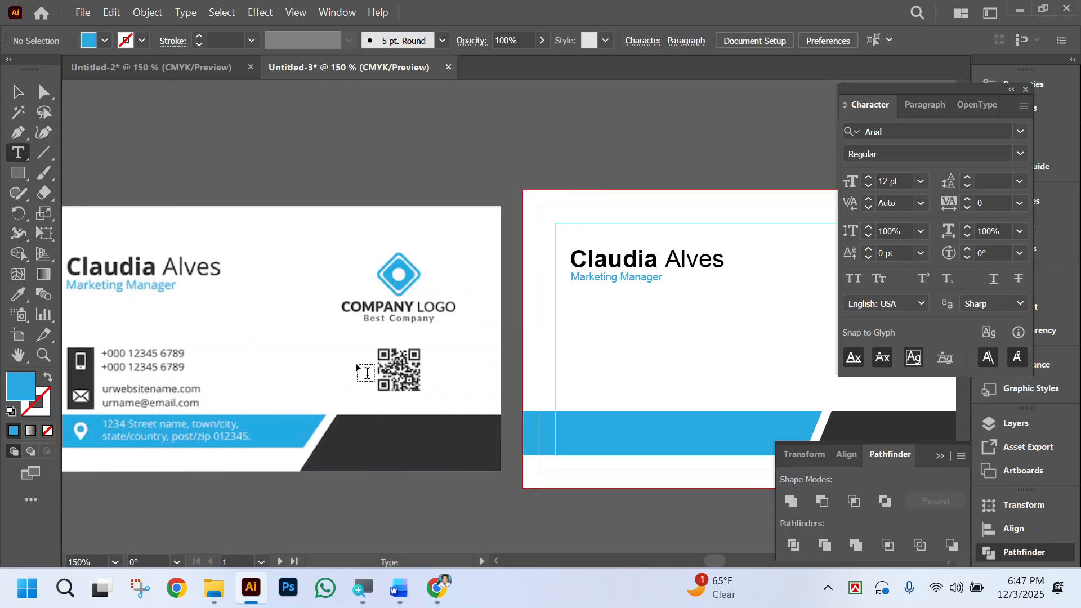
pyautogui.hscroll(-5, 332, 366)
pyautogui.keyDown('ctrl'); pyautogui.click(293, 322); pyautogui.keyUp('ctrl')
pyautogui.keyDown('ctrl'); pyautogui.click(522, 325); pyautogui.keyUp('ctrl')
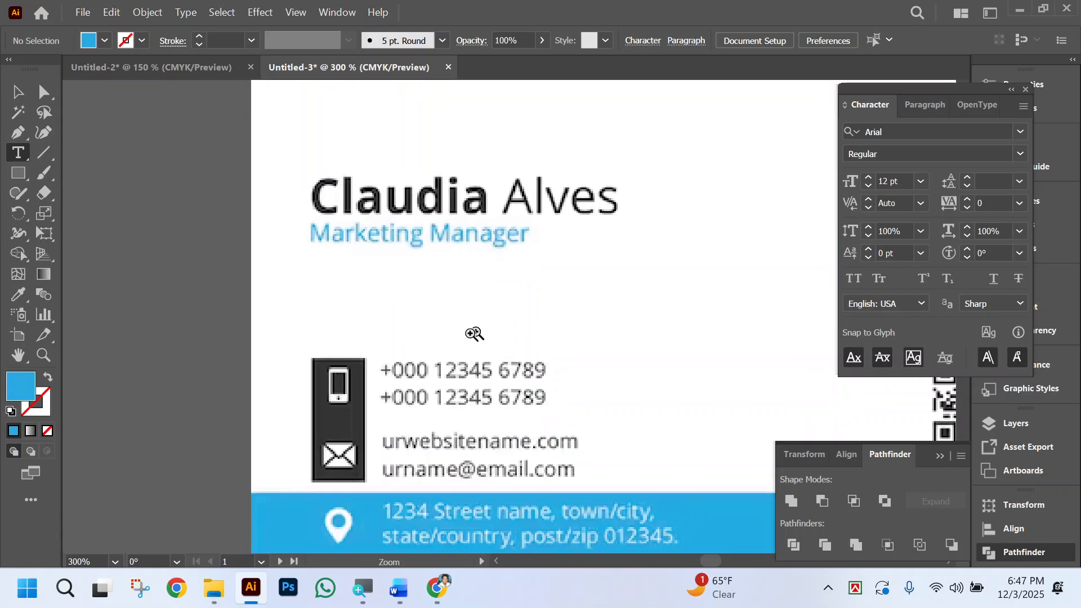
pyautogui.click(390, 309)
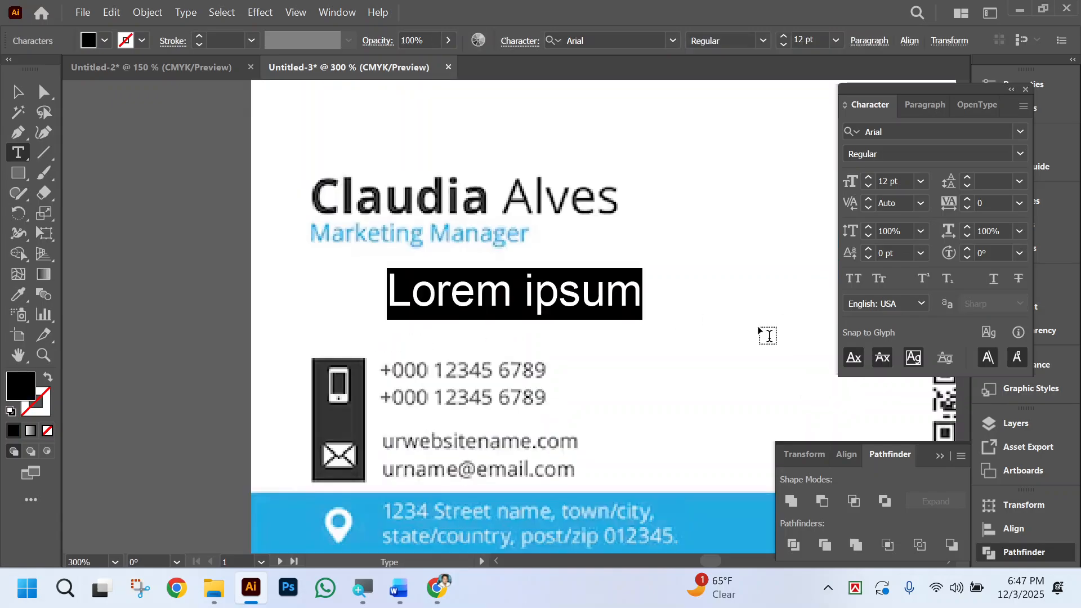
pyautogui.write('+')
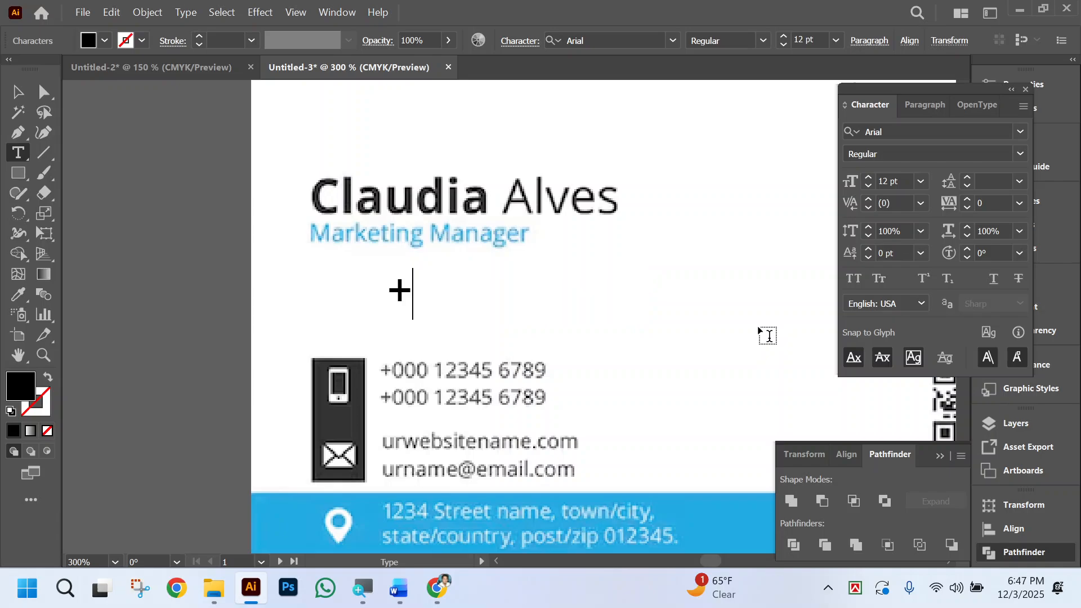
pyautogui.write('000')
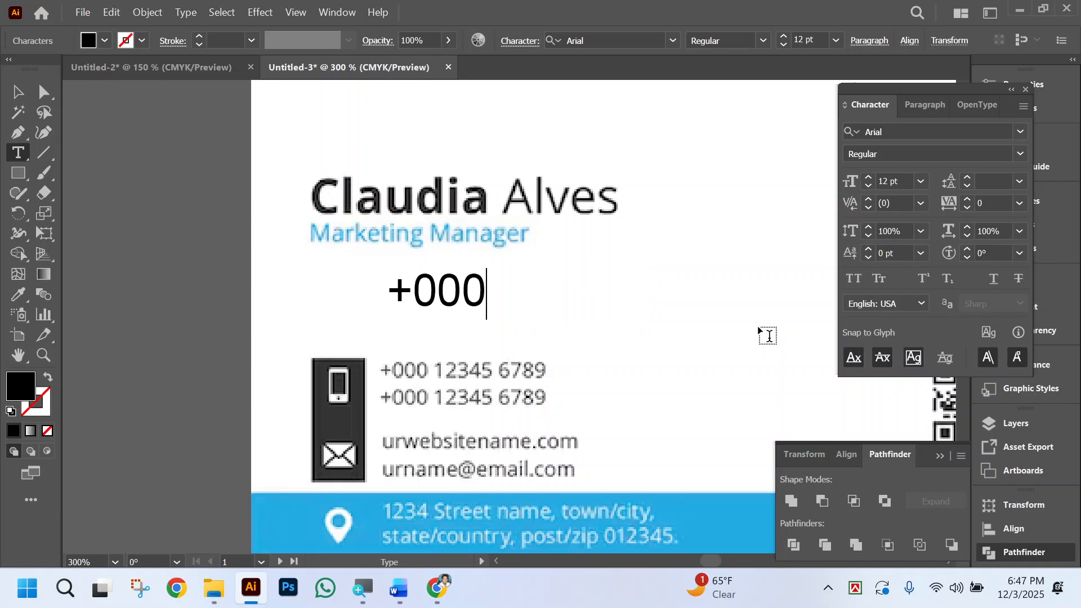
pyautogui.write(' 1234')
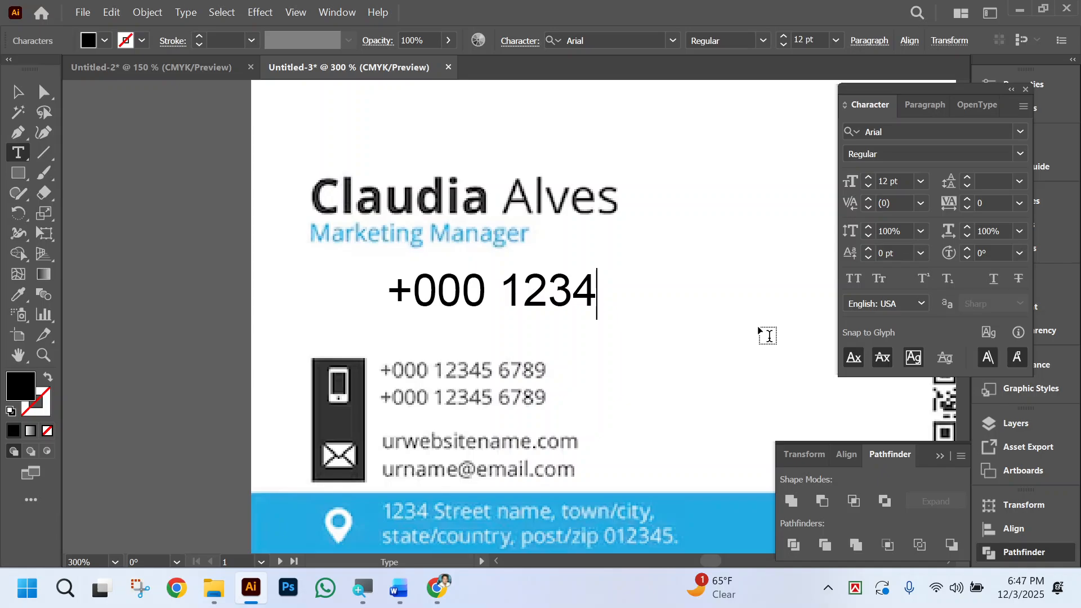
pyautogui.write(' 6789')
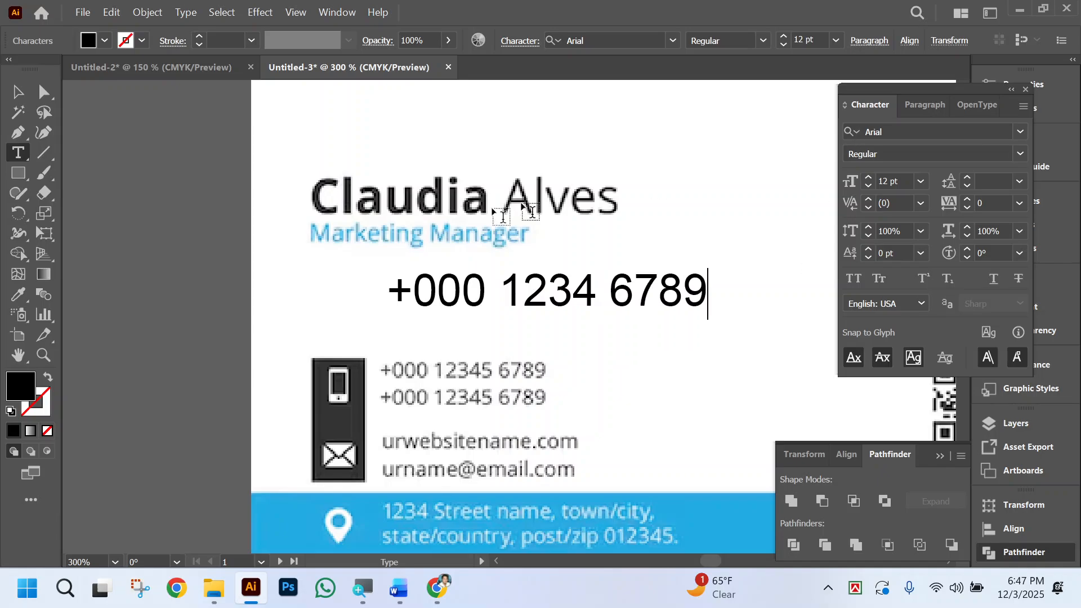
# Scale the phone number down to match the reference card's phone line and place it directly above that line.
pyautogui.click(18, 92)
pyautogui.moveTo(566, 301); pyautogui.dragTo(556, 381)
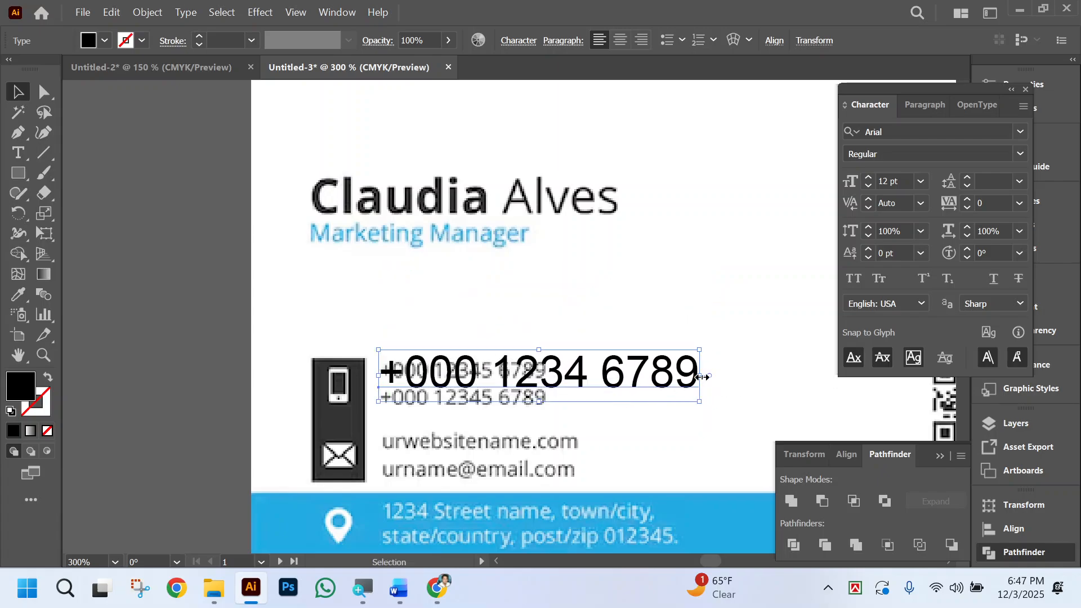
pyautogui.moveTo(703, 376); pyautogui.dragTo(562, 370)
pyautogui.moveTo(487, 373); pyautogui.dragTo(488, 344)
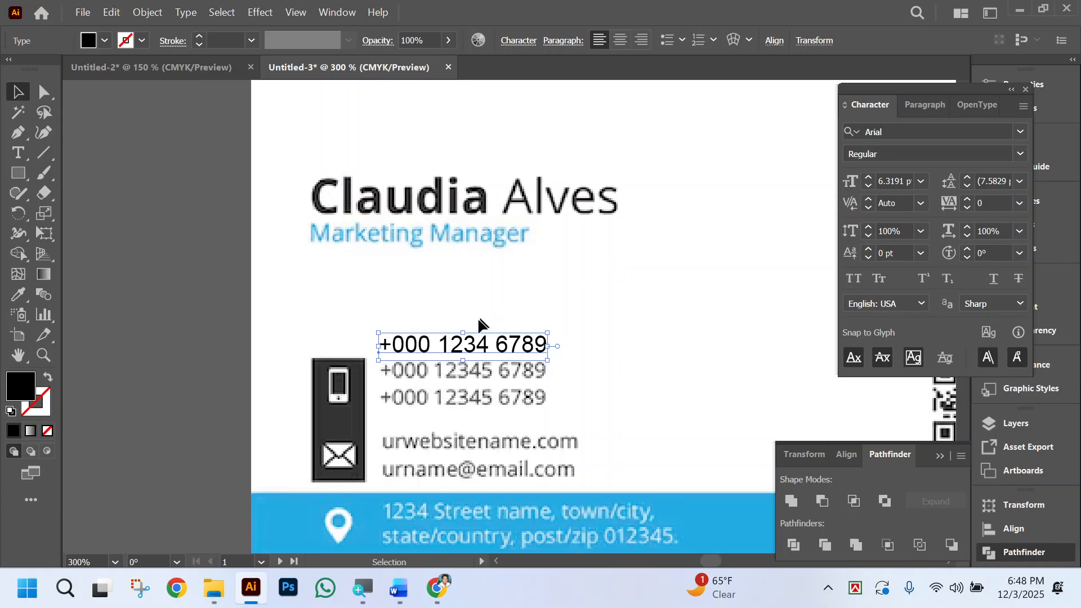
# Set the phone number's font size to 7 pt and deselect it.
pyautogui.click(893, 179)
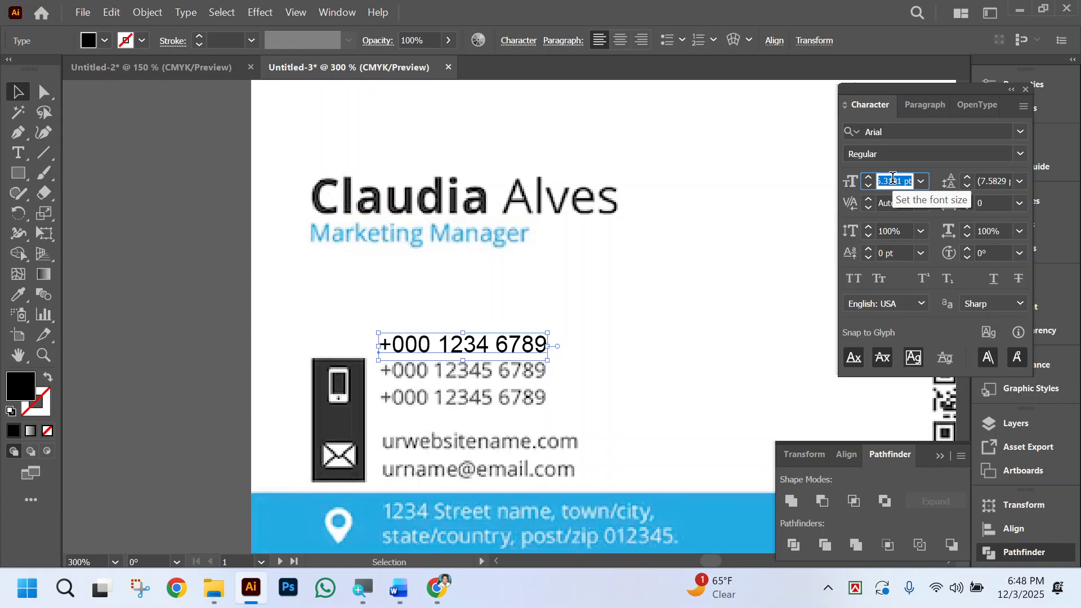
pyautogui.write('7')
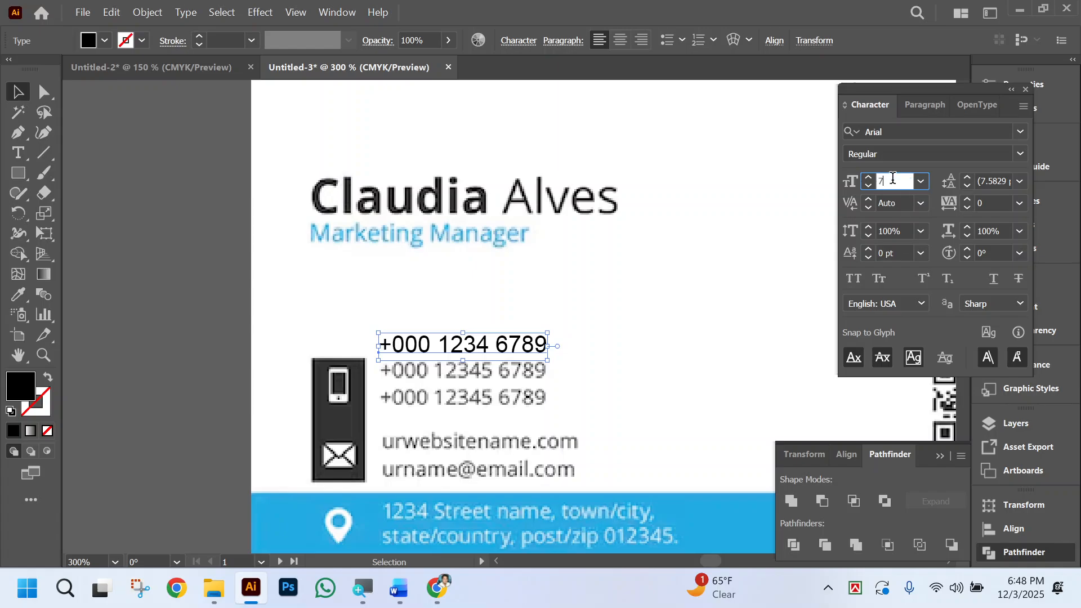
pyautogui.press('Return')
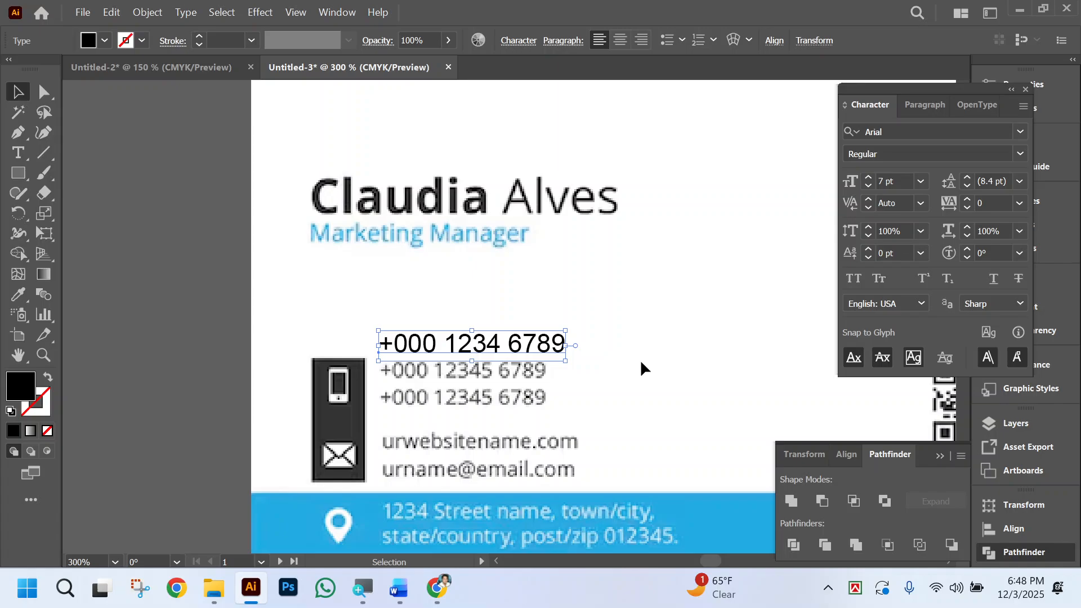
pyautogui.click(617, 340)
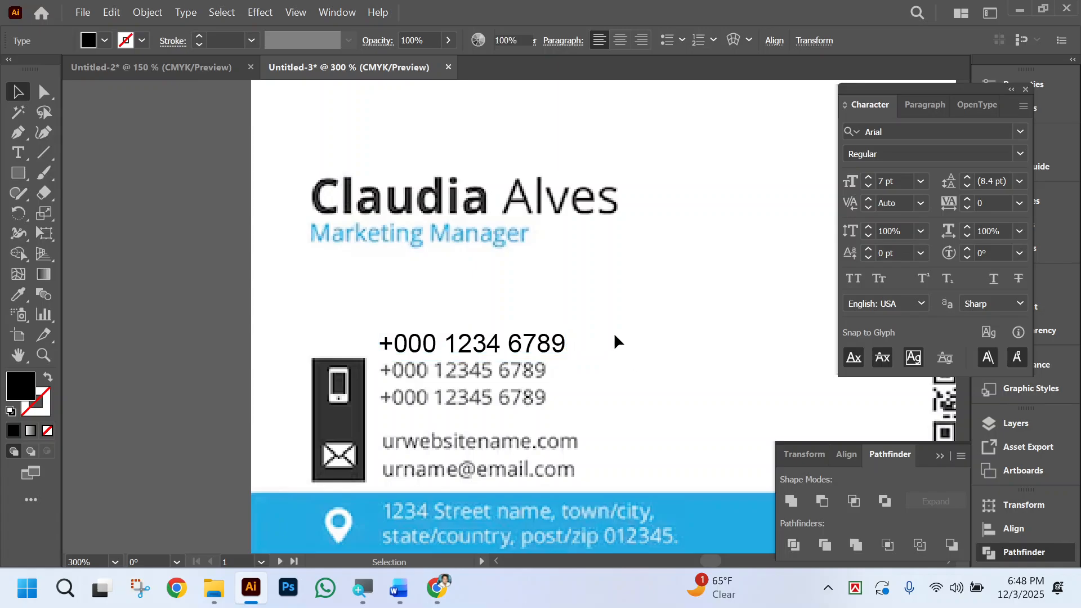
# Move the phone number from the reference card onto the first artboard, below the job title.
pyautogui.hscroll(5, 602, 379)
pyautogui.hotkey('ctrl', '-')
pyautogui.hotkey('ctrl', '-')
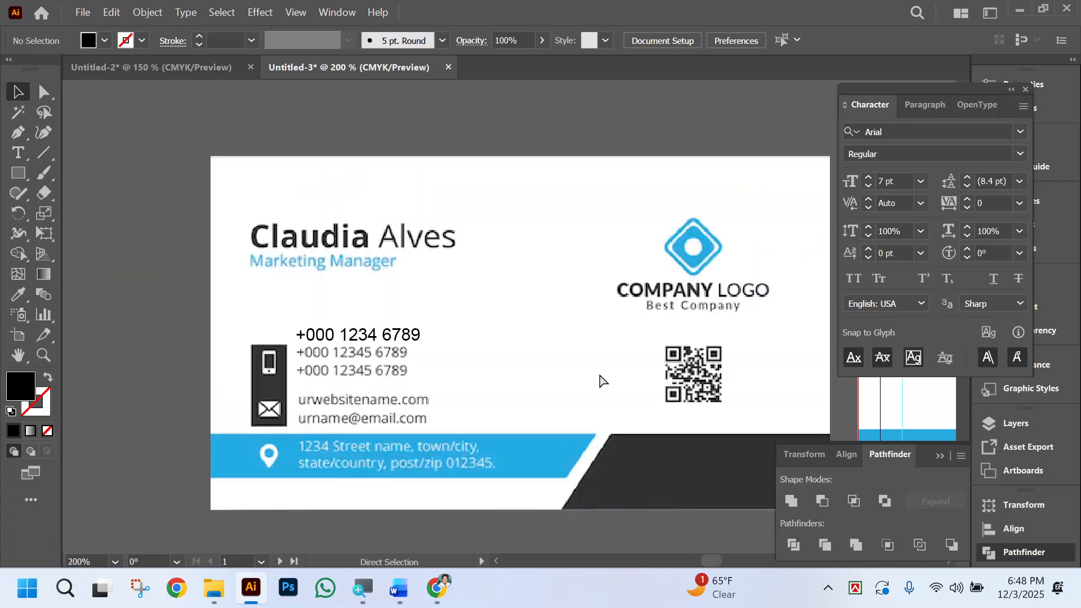
pyautogui.hscroll(3, 601, 381)
pyautogui.hscroll(2, 395, 343)
pyautogui.moveTo(181, 337); pyautogui.dragTo(656, 312)
pyautogui.hscroll(-2, 731, 382)
pyautogui.hscroll(-1, 394, 366)
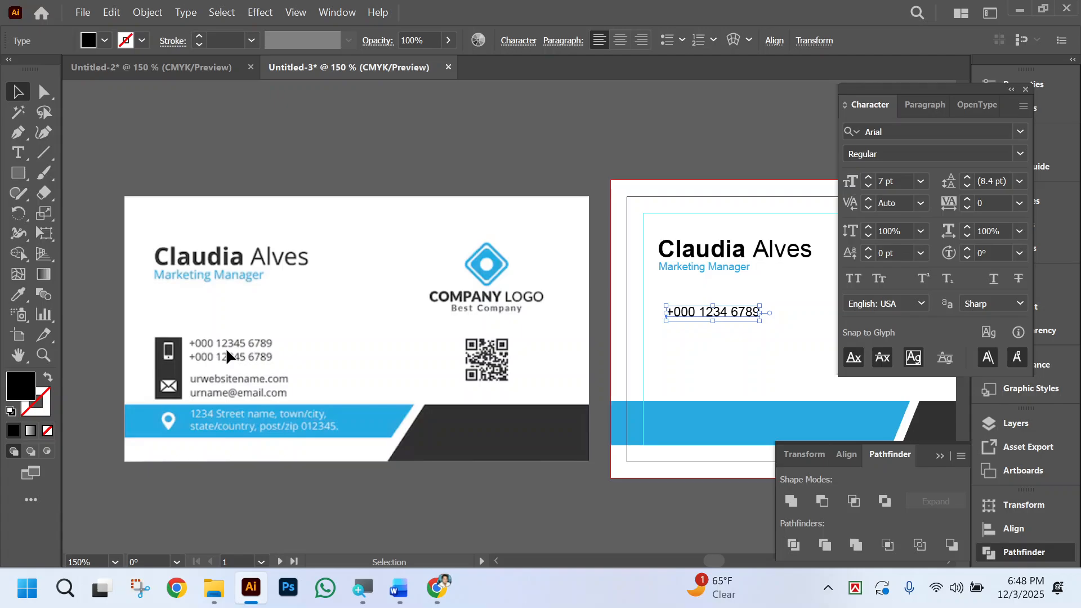
# Repeat the phone number as a second line within the same text object on the artboard.
pyautogui.doubleClick(736, 312)
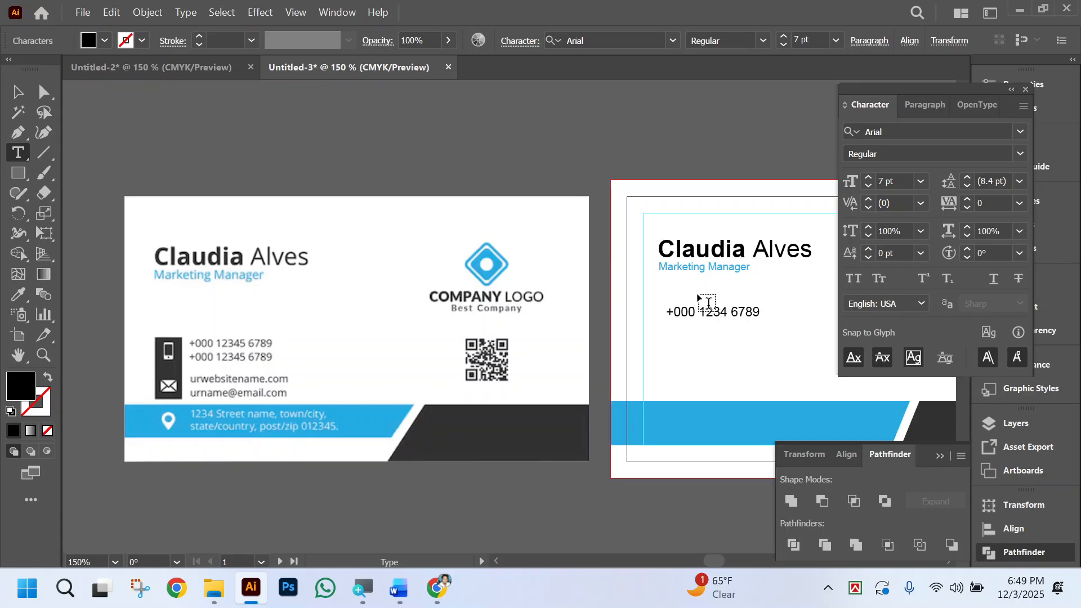
pyautogui.hotkey('ctrl', 'a')
pyautogui.hotkey('ctrl', 'v')
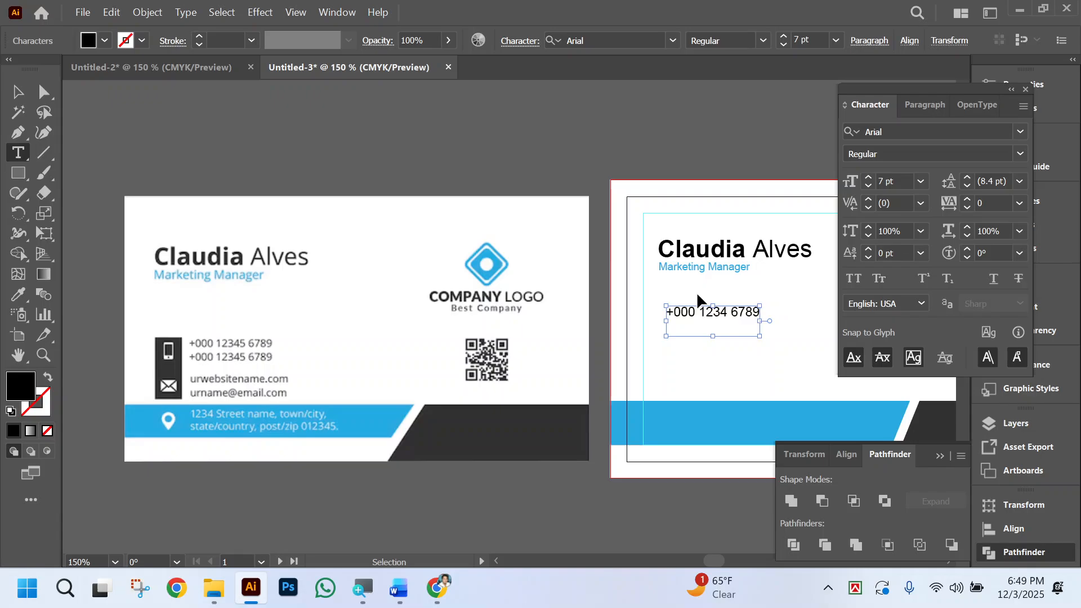
pyautogui.hotkey('ctrl', 'v')
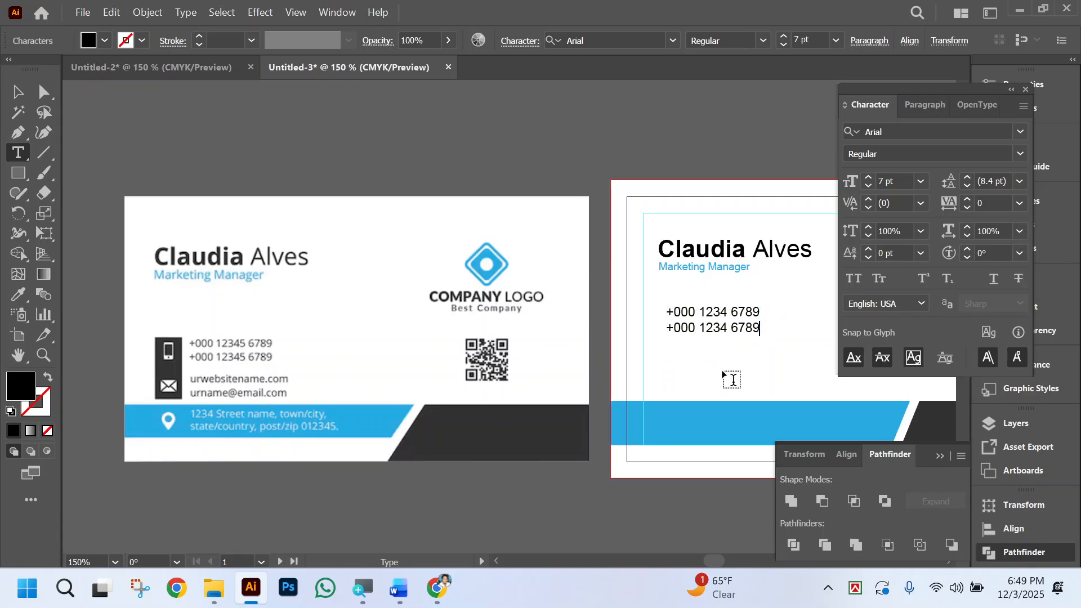
pyautogui.click(44, 91)
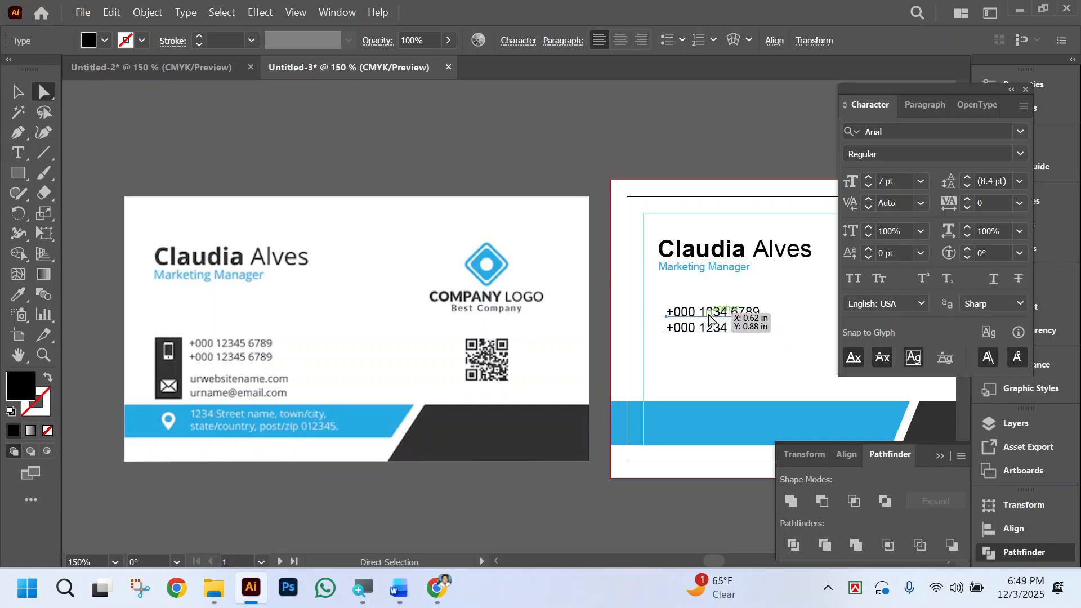
# Shift the two-line phone block to the right so it is clearly indented from the name's left edge.
pyautogui.moveTo(644, 293); pyautogui.dragTo(579, 410)
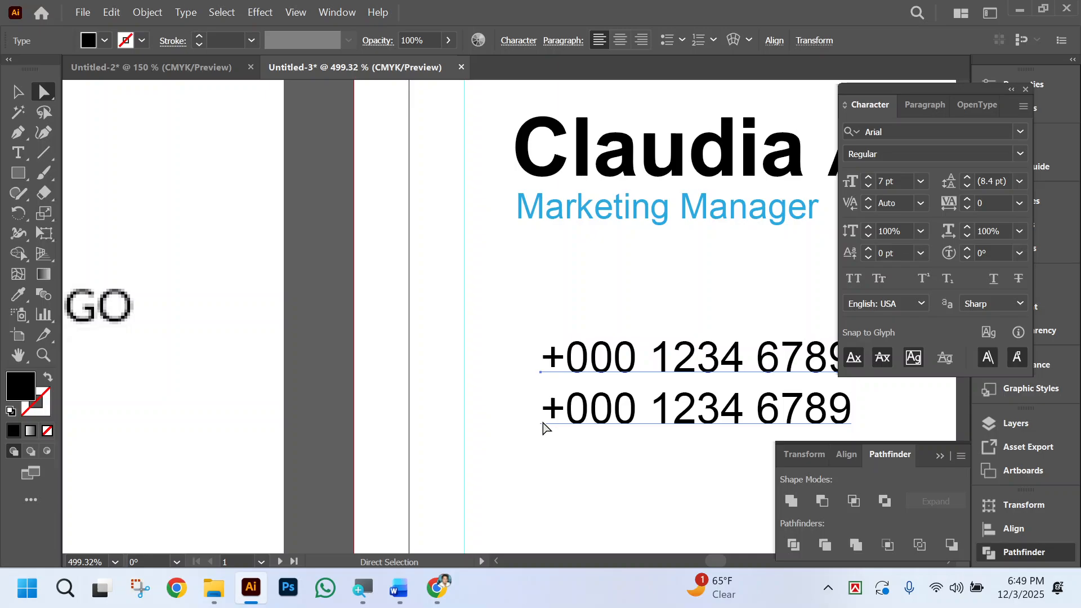
pyautogui.scroll(-1, 572, 388)
pyautogui.hotkey('ctrl', '-')
pyautogui.hotkey('ctrl', '-')
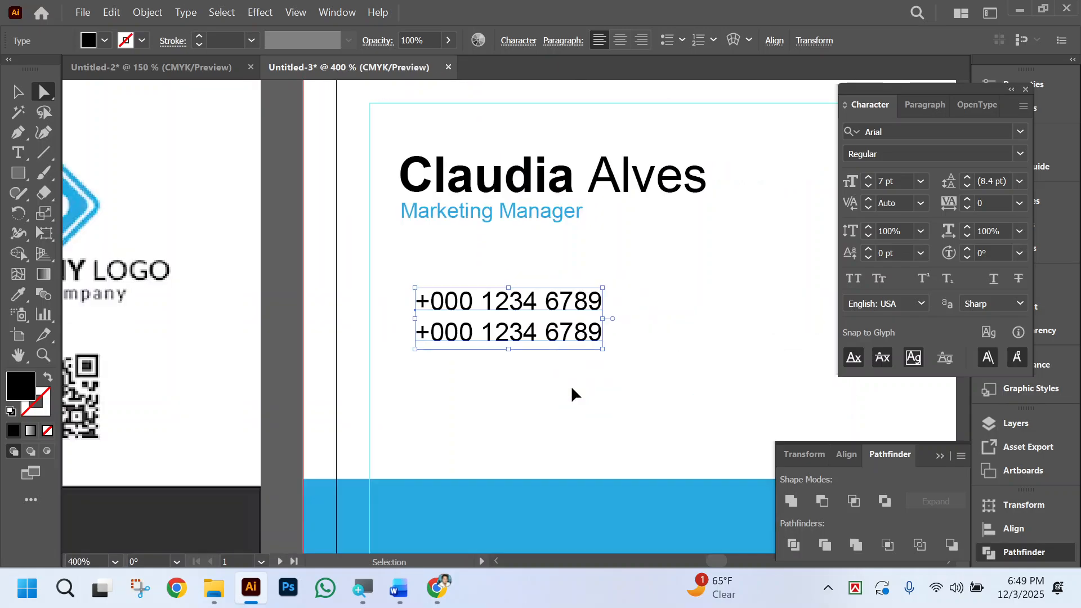
pyautogui.hscroll(-5, 630, 383)
pyautogui.moveTo(691, 310); pyautogui.dragTo(782, 312)
pyautogui.hscroll(5, 610, 359)
pyautogui.scroll(-1, 586, 348)
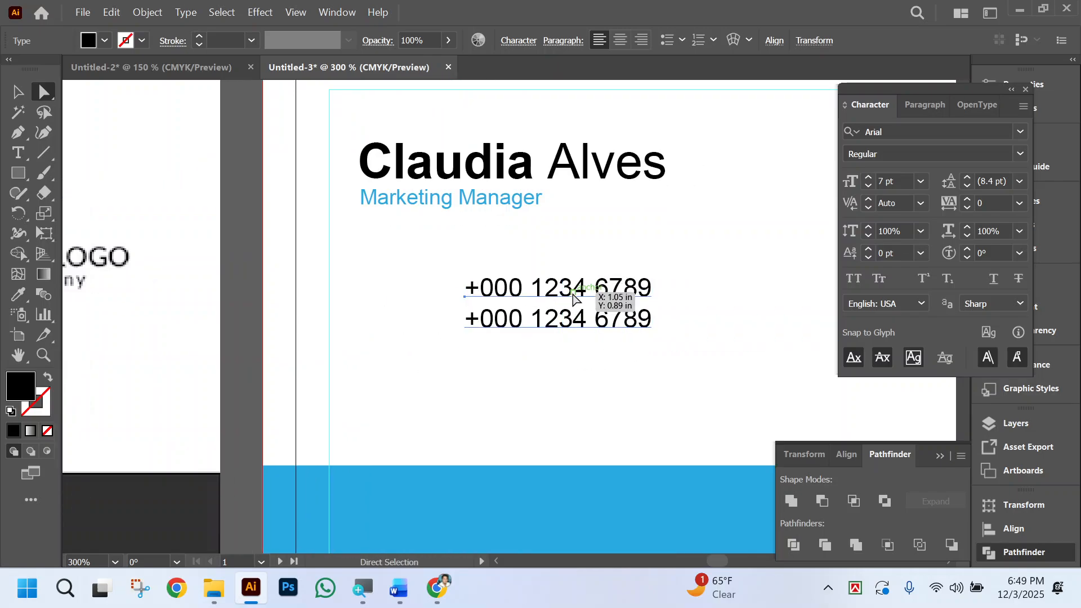
# Duplicate the phone block straight down twice at equal spacing to make three stacked text blocks, and deselect them.
pyautogui.moveTo(573, 299); pyautogui.dragTo(584, 369)
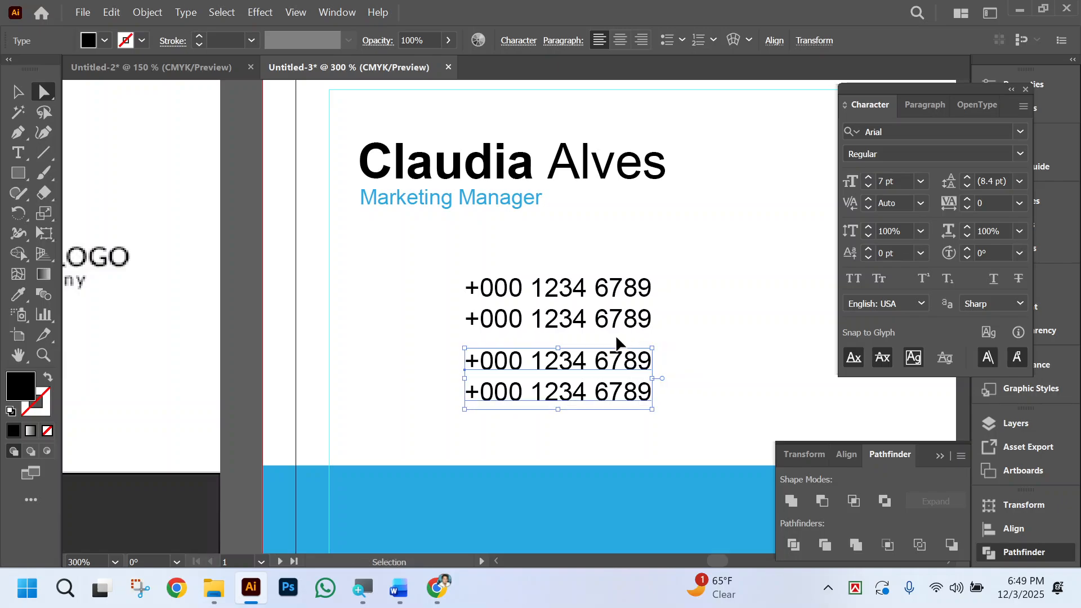
pyautogui.hotkey('ctrl', 'd')
pyautogui.hotkey('ctrl', '-')
pyautogui.hotkey('ctrl', '-')
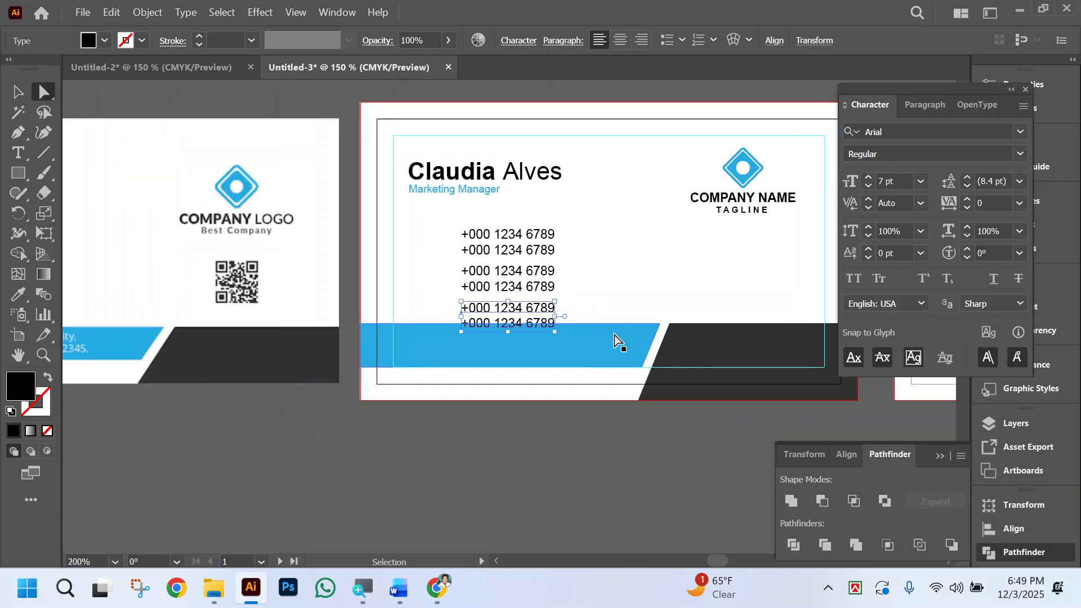
pyautogui.hotkey('ctrl', '-')
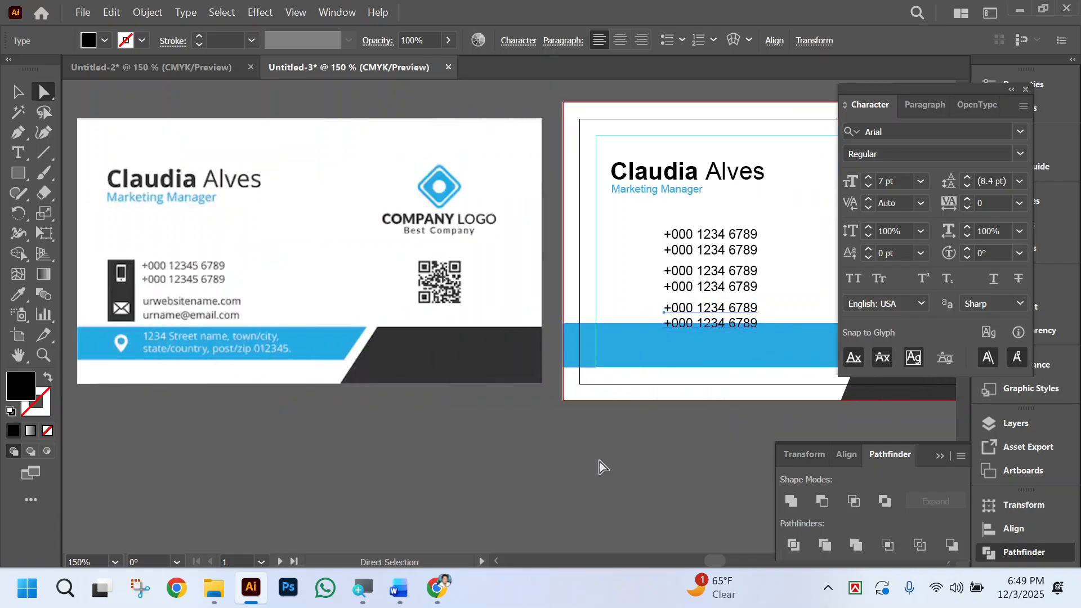
pyautogui.hscroll(5, 598, 463)
pyautogui.hscroll(-4, 566, 490)
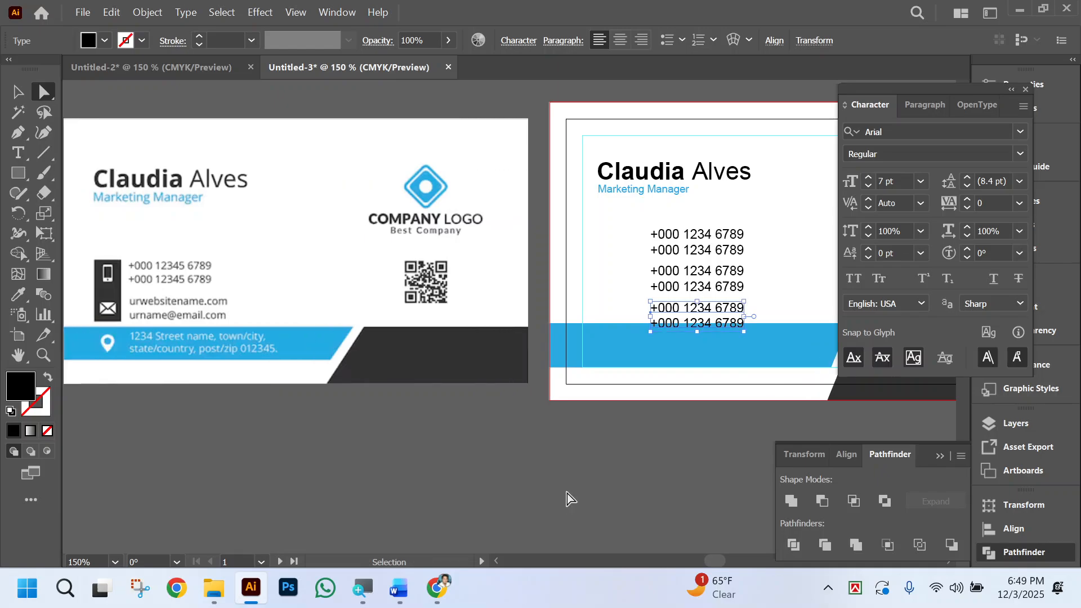
pyautogui.click(566, 493)
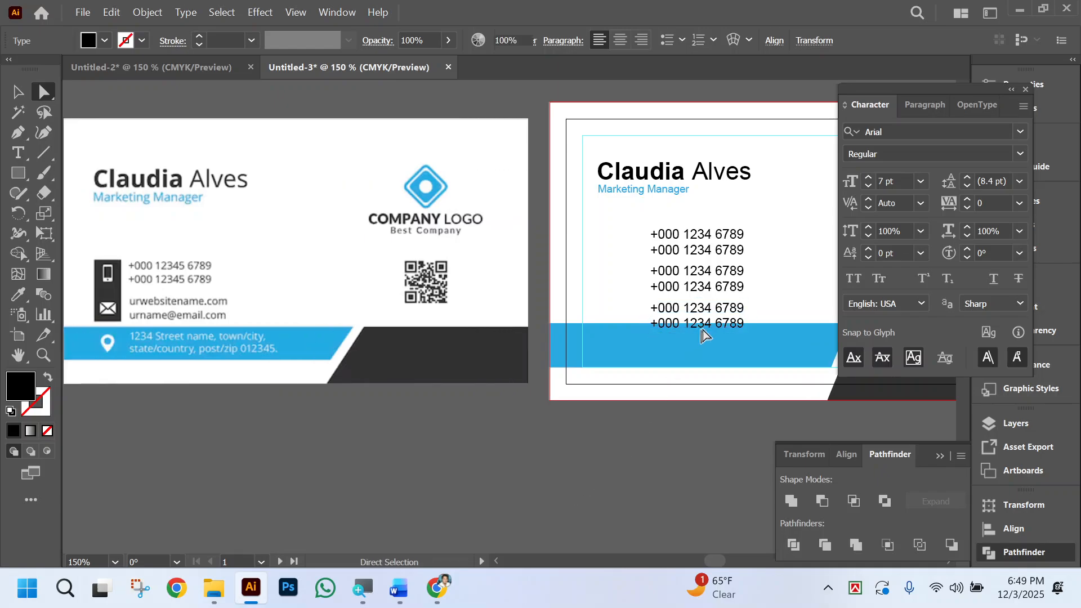
# Replace the phone numbers in the middle text block with a placeholder e-mail address.
pyautogui.tripleClick(701, 271)
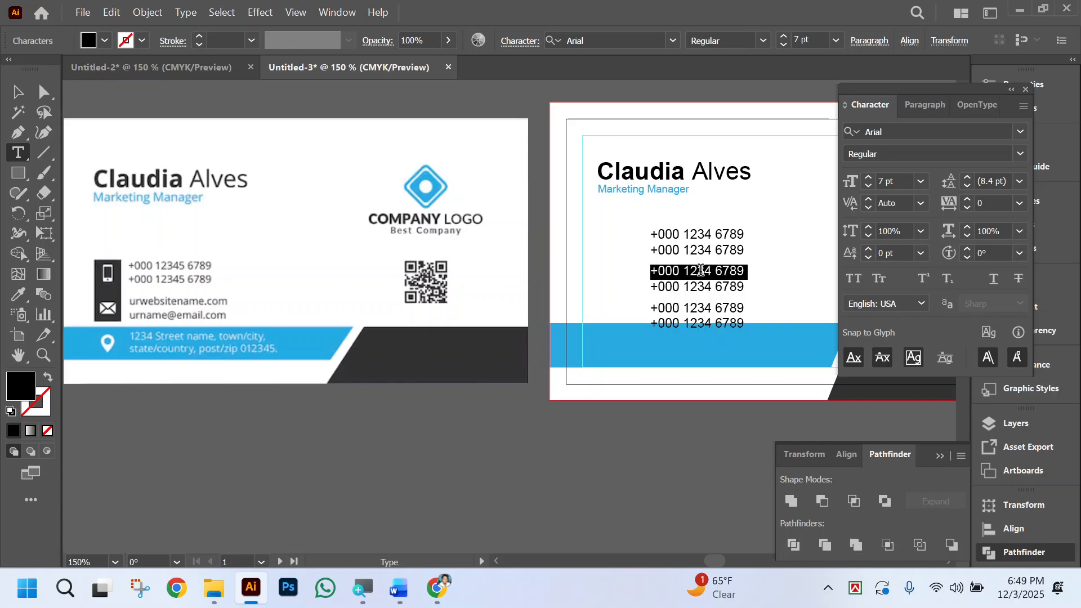
pyautogui.moveTo(701, 271); pyautogui.dragTo(710, 282)
pyautogui.write('web')
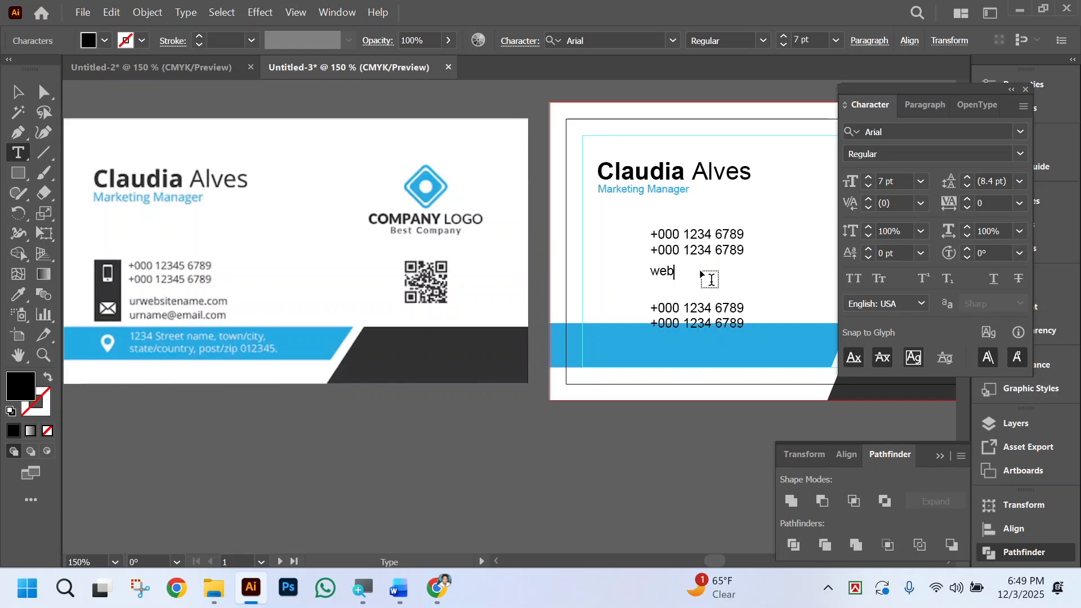
pyautogui.write('site')
pyautogui.press('BackSpace')
pyautogui.press('BackSpace')
pyautogui.press('BackSpace')
pyautogui.press('BackSpace')
pyautogui.press('BackSpace')
pyautogui.press('BackSpace')
pyautogui.press('BackSpace')
pyautogui.write('username@mail.com')
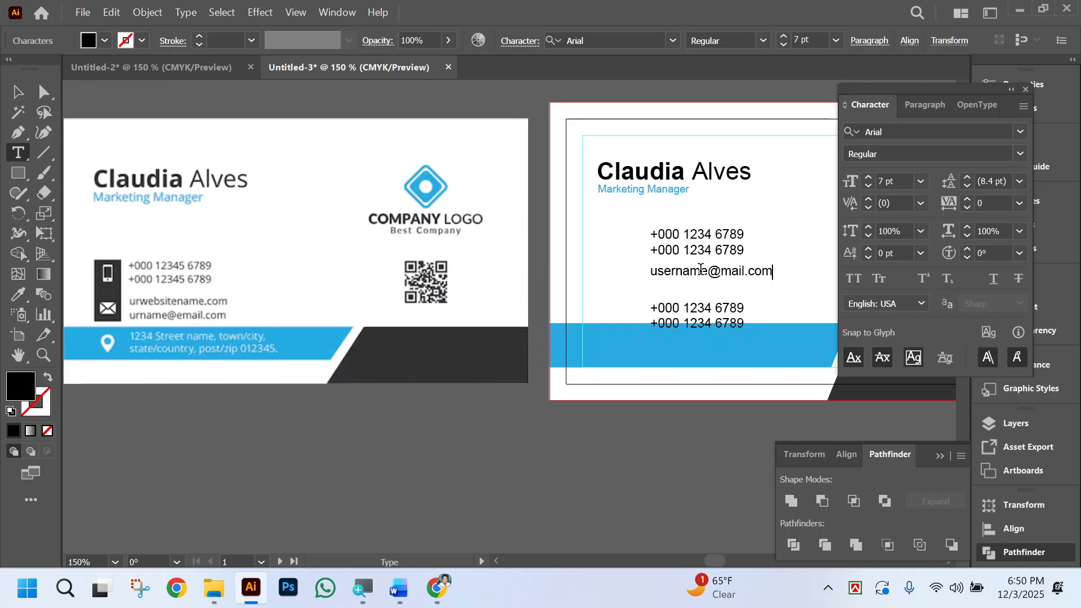
pyautogui.press('Down')
pyautogui.press('Return')
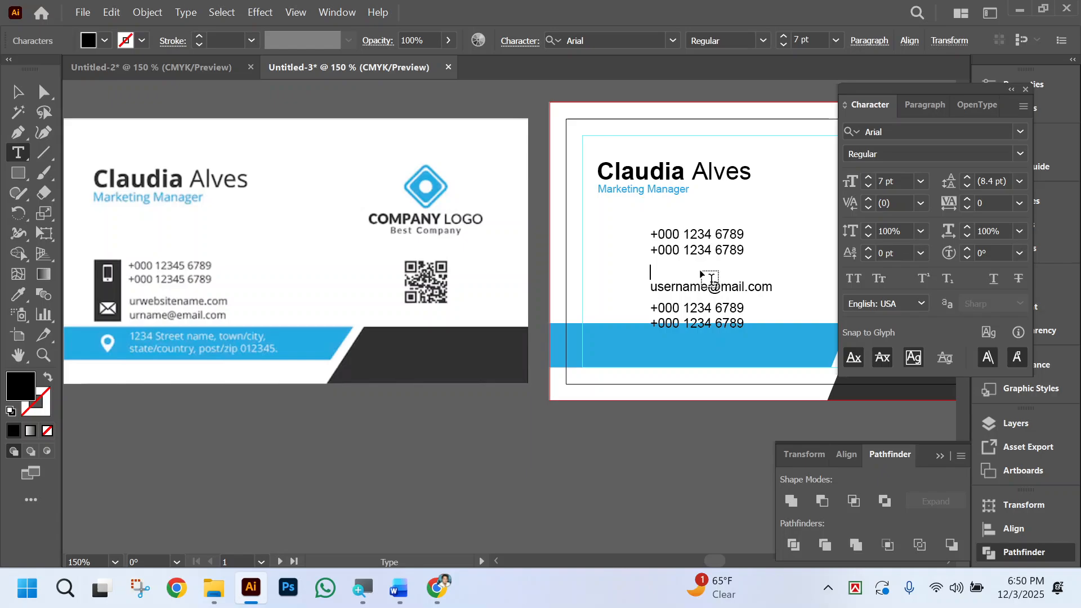
pyautogui.write('www.website.com')
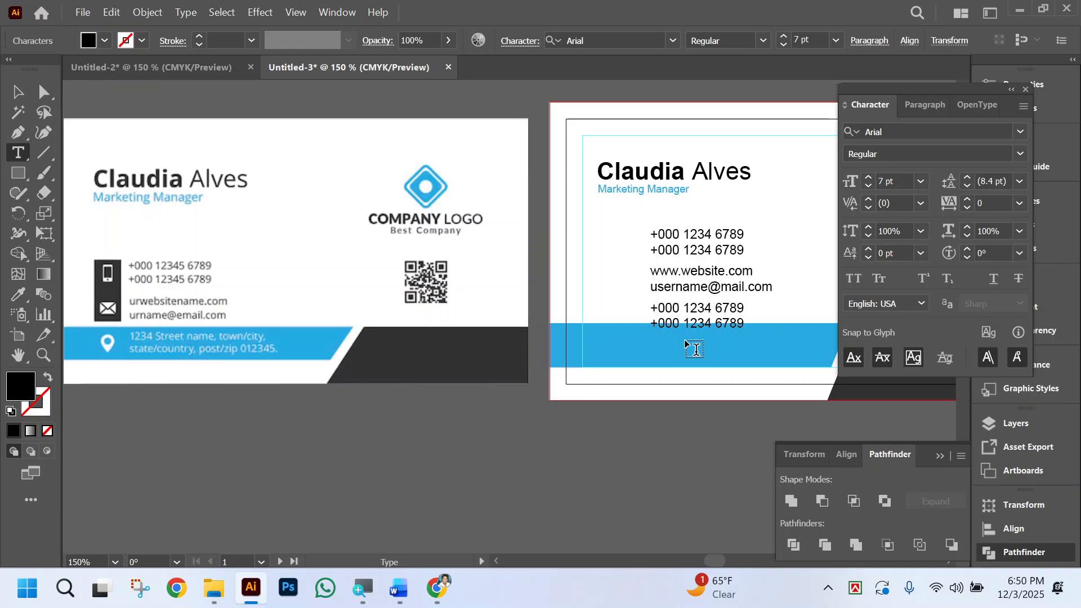
pyautogui.click(44, 92)
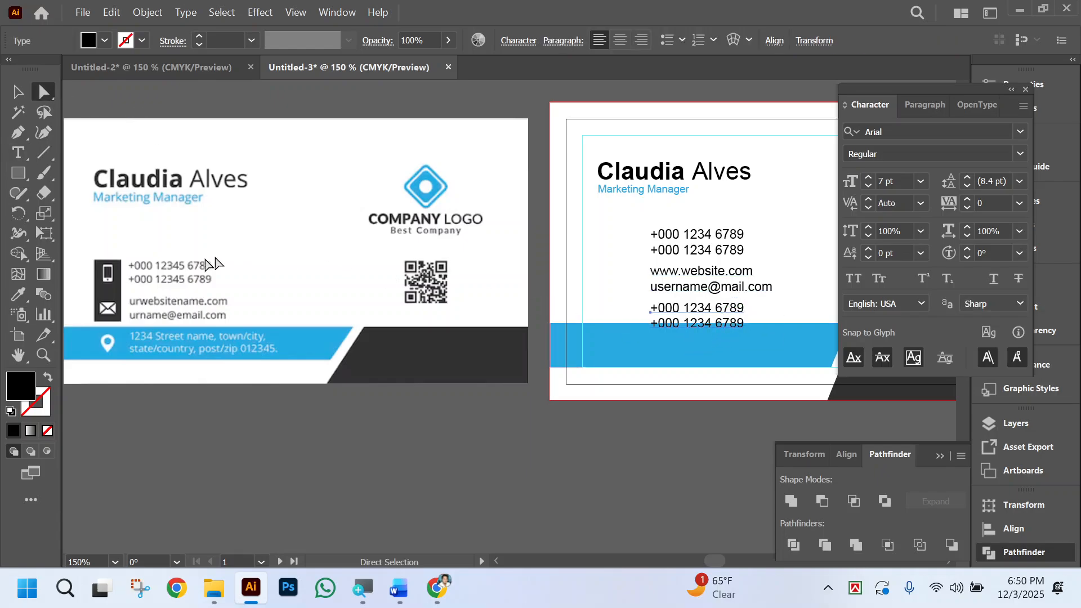
# Replace the phone numbers in the lowest text block with the first line of a street address.
pyautogui.tripleClick(694, 313)
pyautogui.hotkey('ctrl', 'a')
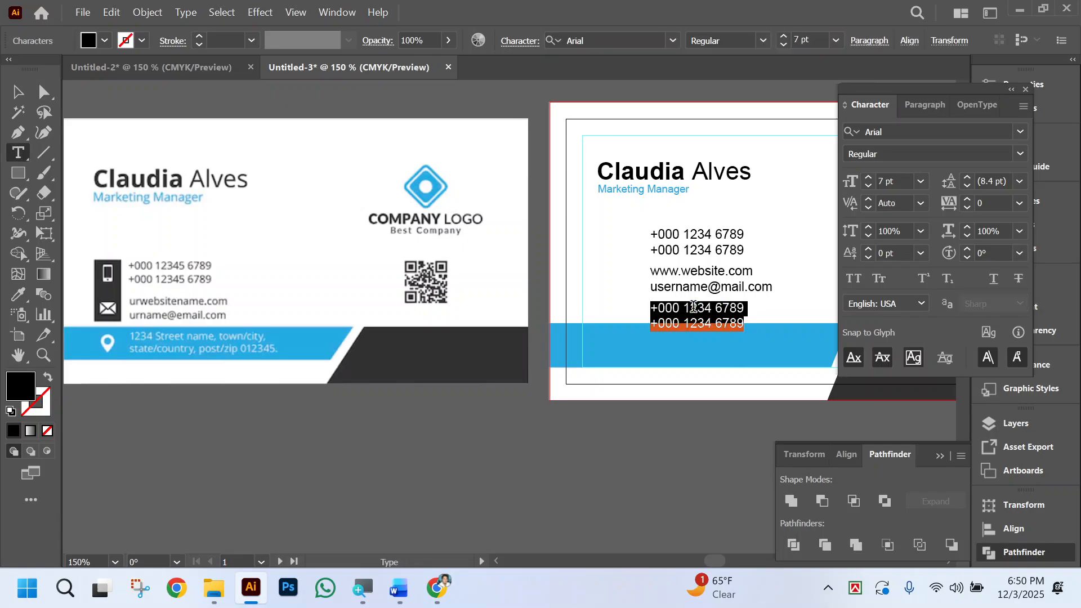
pyautogui.write('1234')
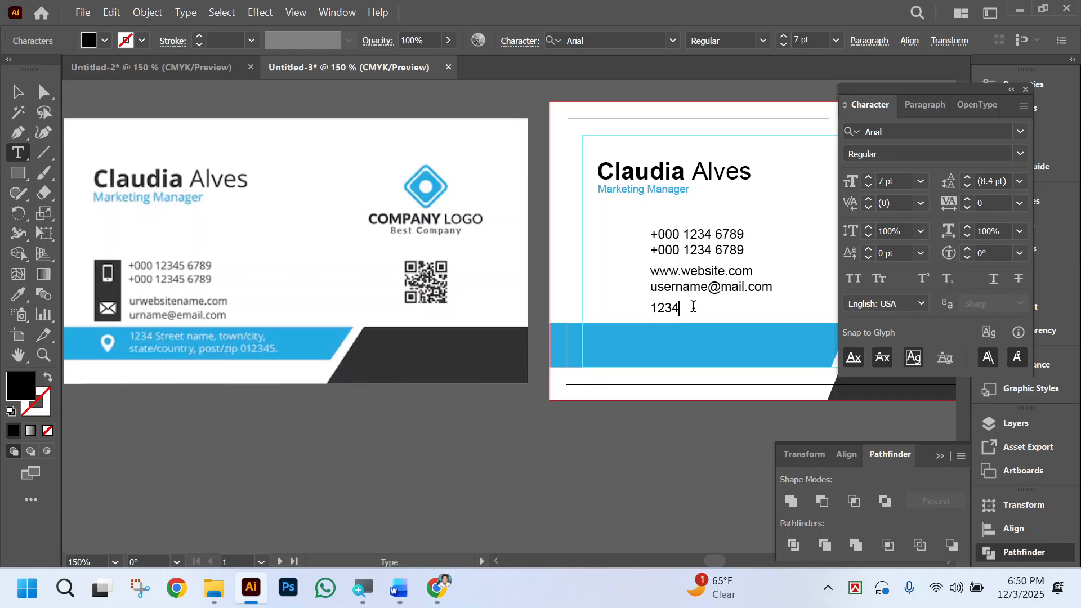
pyautogui.write(' S')
pyautogui.write('treet ')
pyautogui.write('name')
pyautogui.press('BackSpace')
pyautogui.press('BackSpace')
pyautogui.press('BackSpace')
pyautogui.press('BackSpace')
pyautogui.press('BackSpace')
pyautogui.press('BackSpace')
pyautogui.press('BackSpace')
pyautogui.press('BackSpace')
pyautogui.press('BackSpace')
pyautogui.press('BackSpace')
pyautogui.press('BackSpace')
pyautogui.write('Dublagari, Sherpur, Bogura')
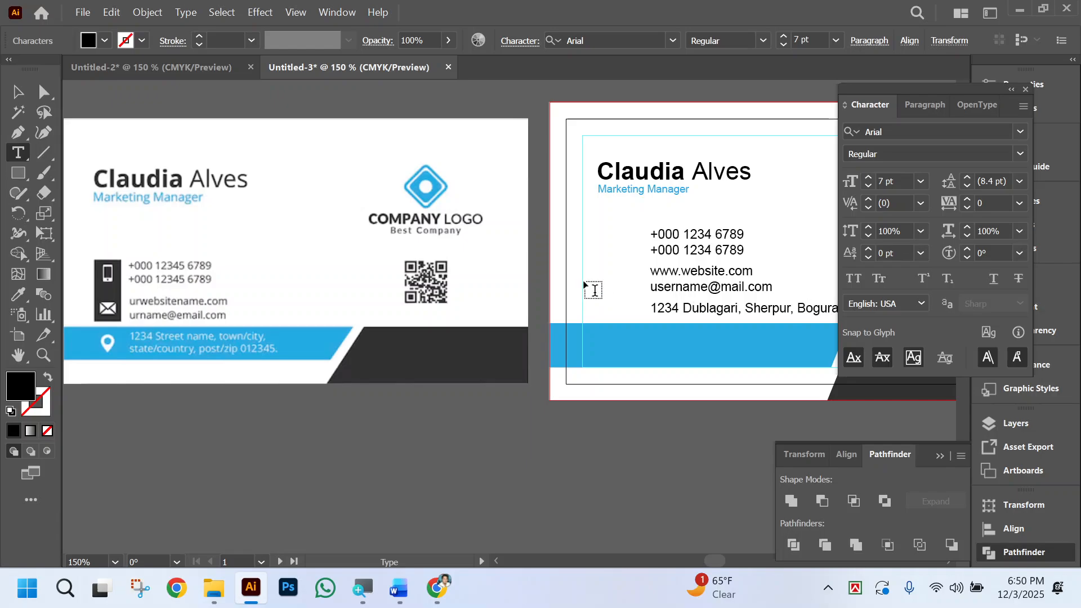
pyautogui.hscroll(2, 647, 338)
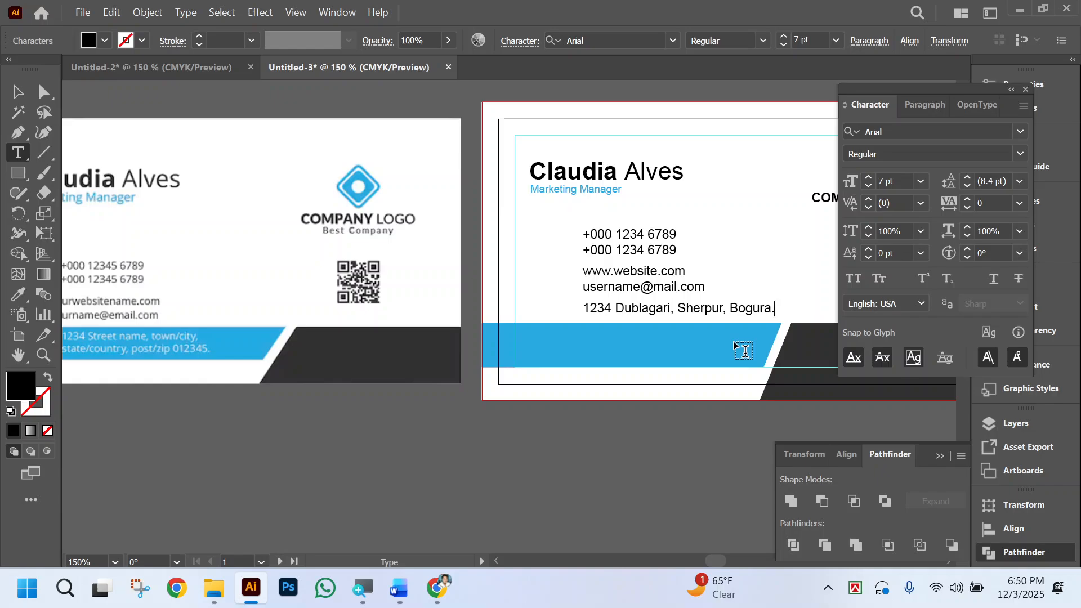
# Remove the address line's trailing period, add a second line with the region and country, and finish editing the text.
pyautogui.press('BackSpace')
pyautogui.press('Return')
pyautogui.write('Rajshahi, Bangla')
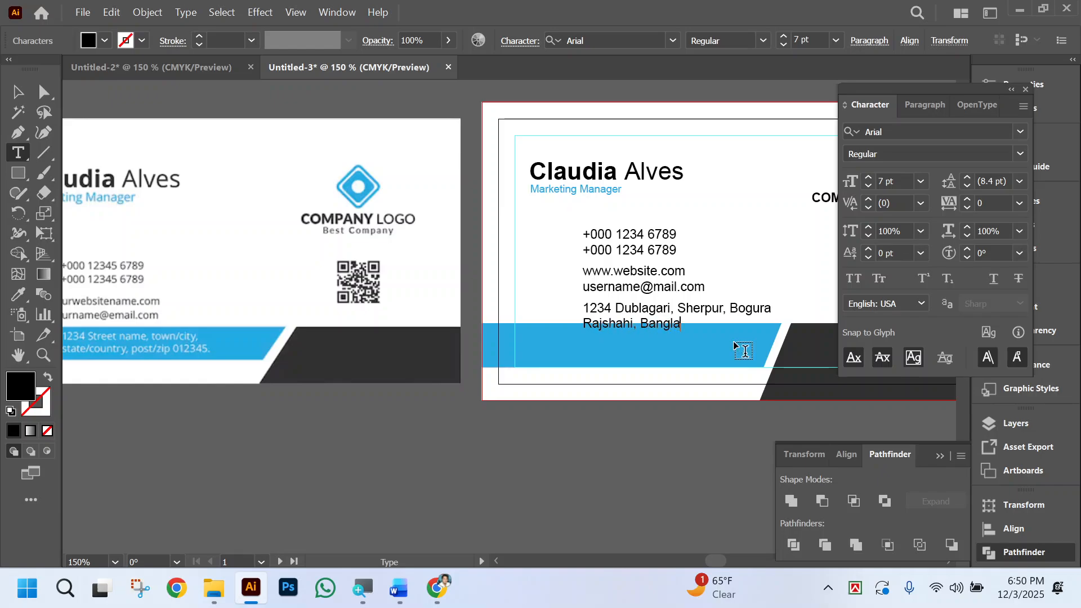
pyautogui.write('desh.')
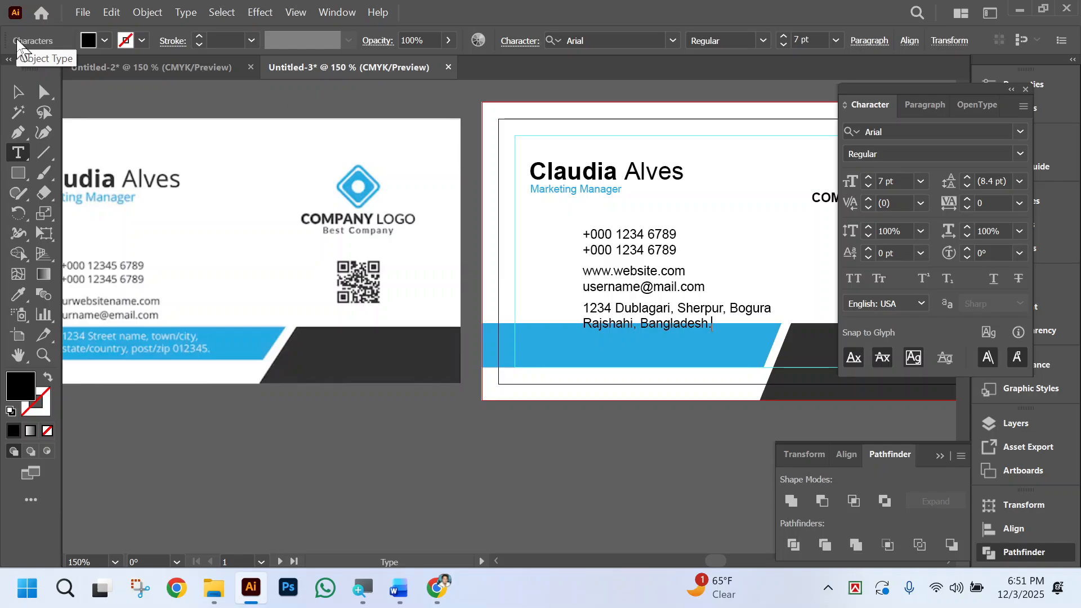
pyautogui.click(18, 91)
pyautogui.hscroll(2, 659, 224)
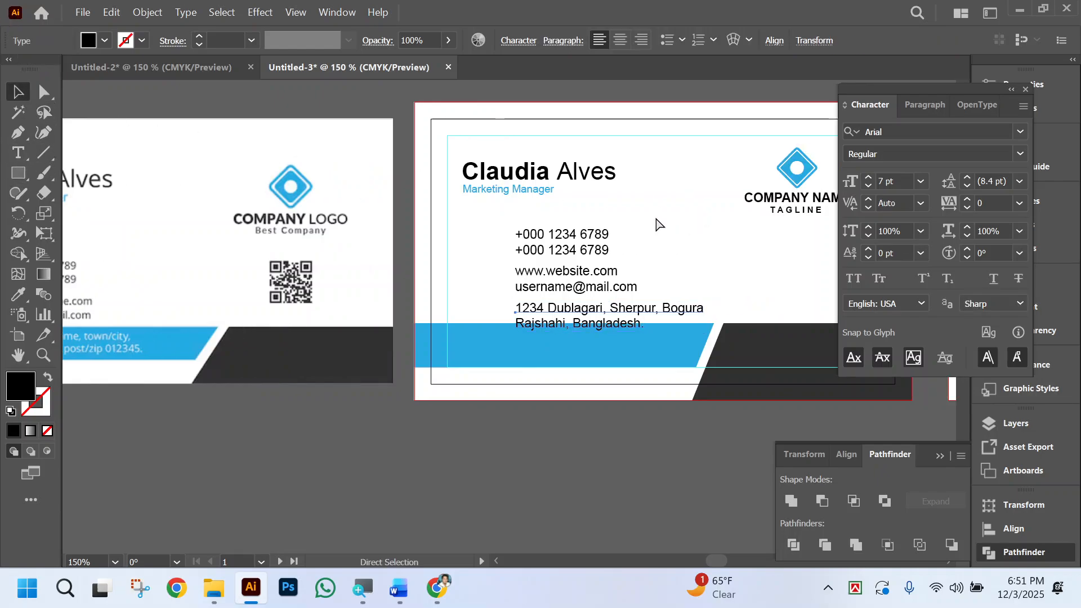
pyautogui.hscroll(2, 656, 220)
pyautogui.click(602, 219)
pyautogui.scroll(1, 602, 218)
pyautogui.hscroll(2, 479, 302)
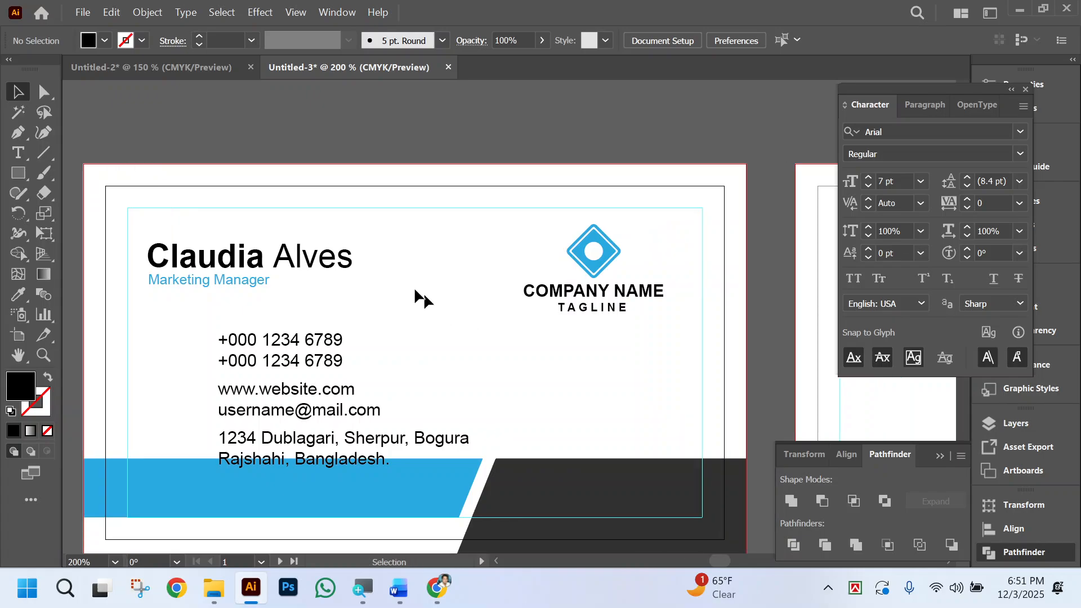
# Replace the COMPANY NAME text under the logo with RUHUL IT.
pyautogui.click(44, 92)
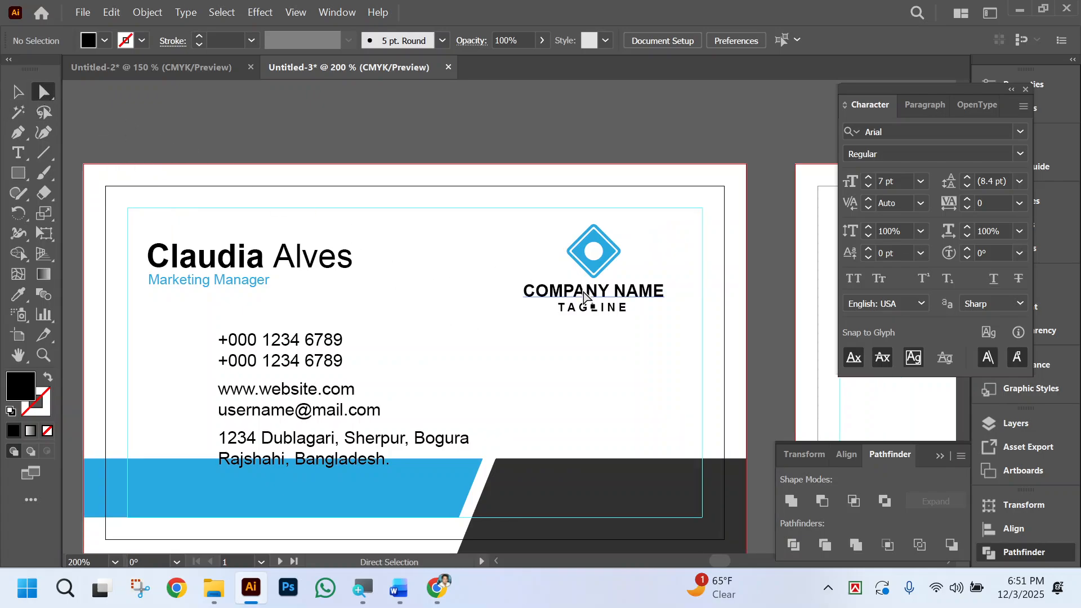
pyautogui.doubleClick(584, 296)
pyautogui.hotkey('ctrl', 'a')
pyautogui.write('R')
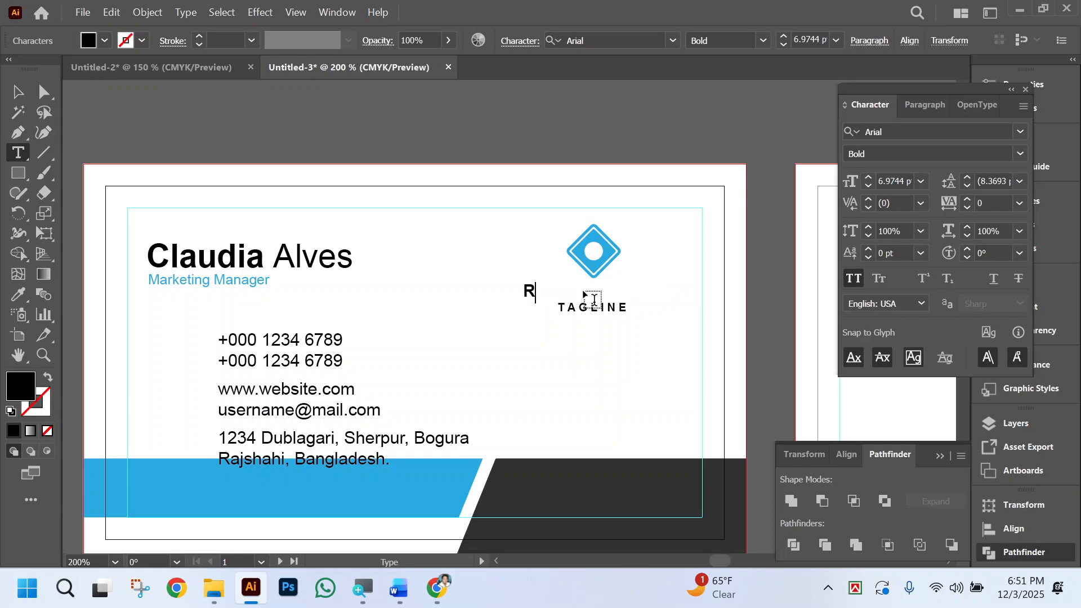
pyautogui.write('UHULIT')
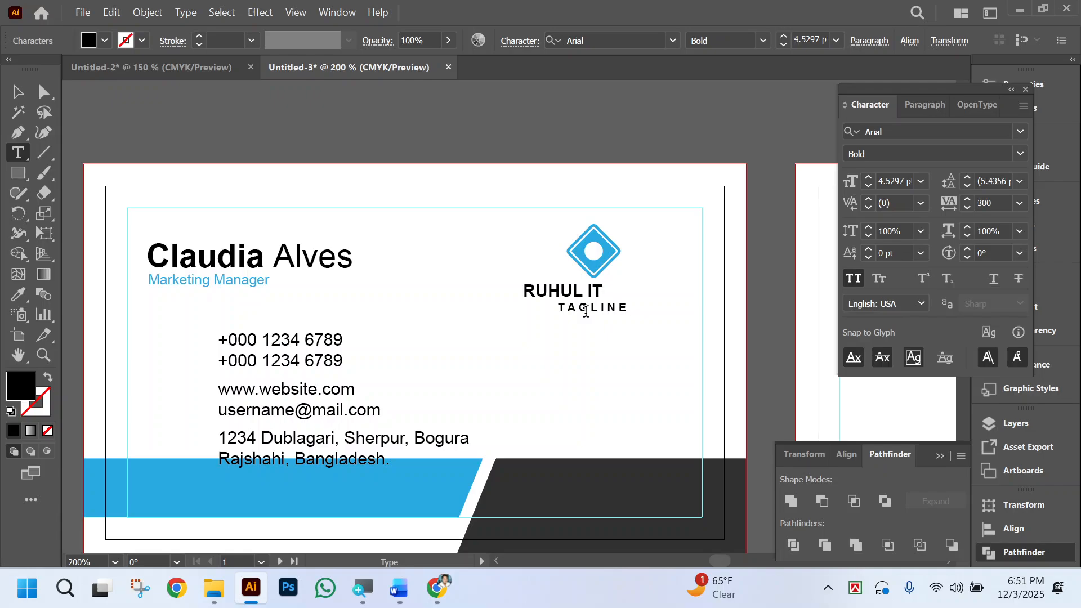
# Replace the TAGLINE text under the logo with RUHUL INFORMATION TECHNOLOGY.
pyautogui.doubleClick(586, 309)
pyautogui.write('RUHUL INFORMA')
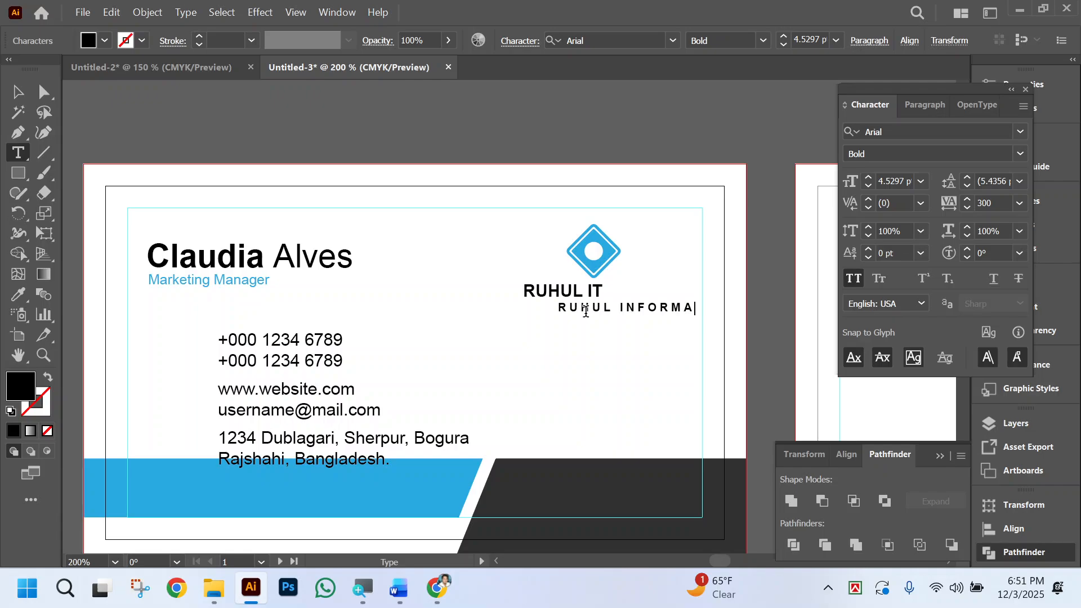
pyautogui.write('TION TECHNOLOG')
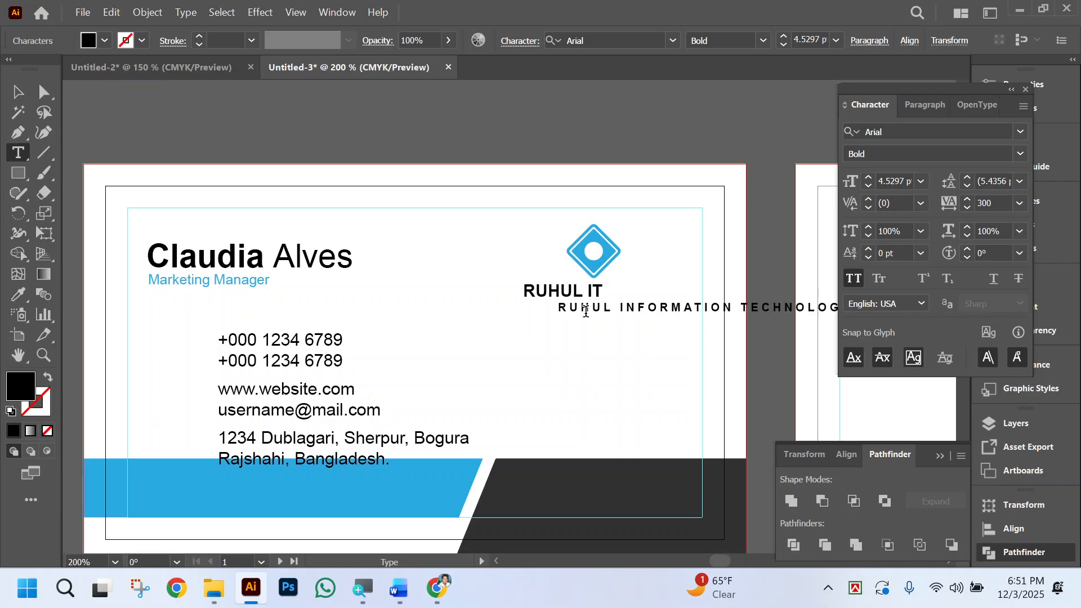
# Set the tagline's tracking to 0 and deselect it.
pyautogui.click(44, 92)
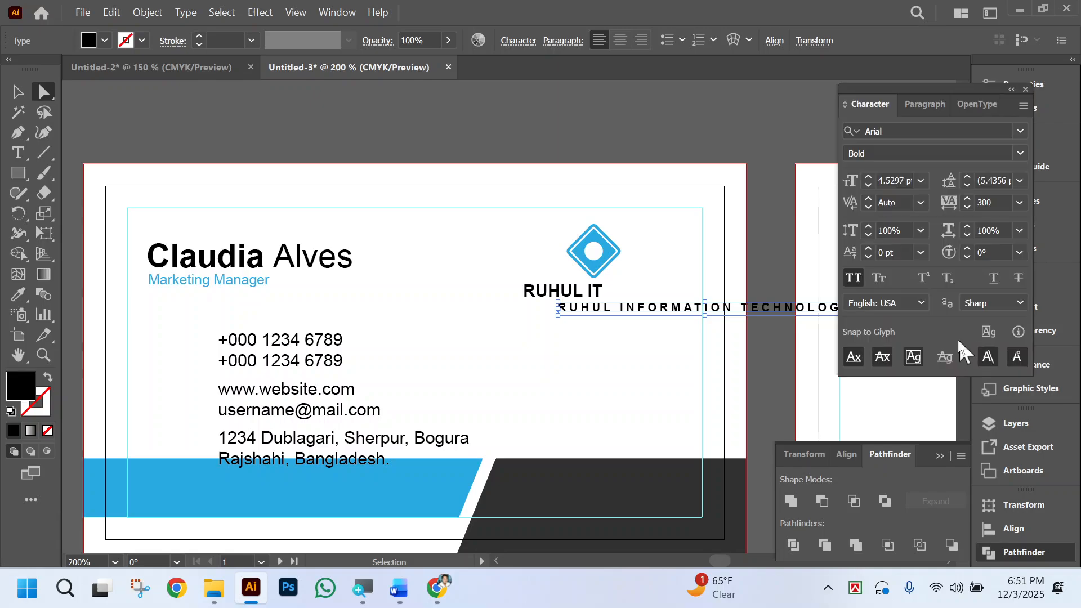
pyautogui.doubleClick(1008, 204)
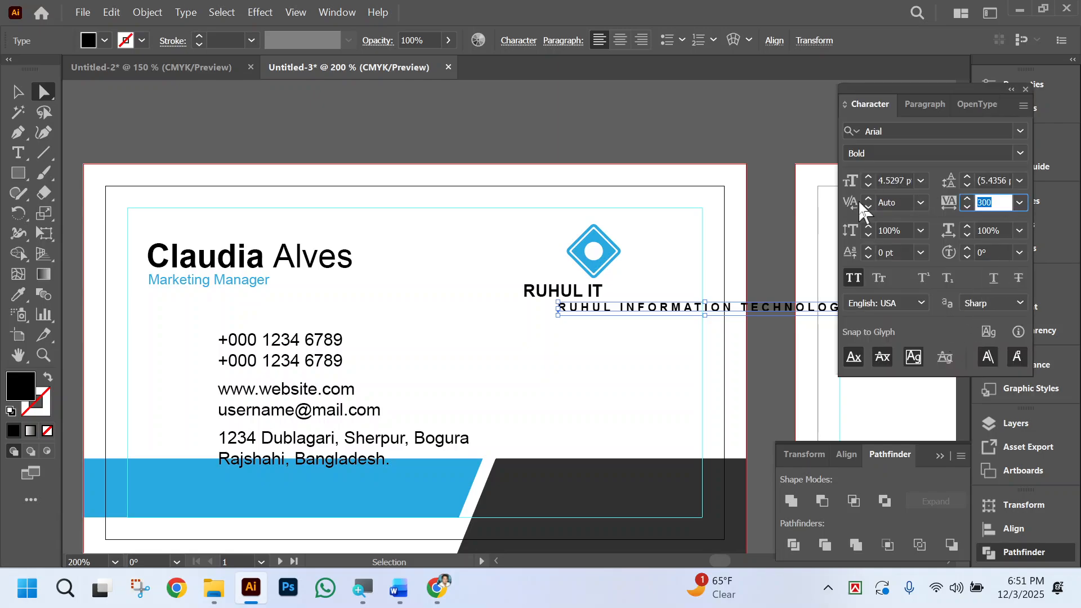
pyautogui.write('0')
pyautogui.press('Return')
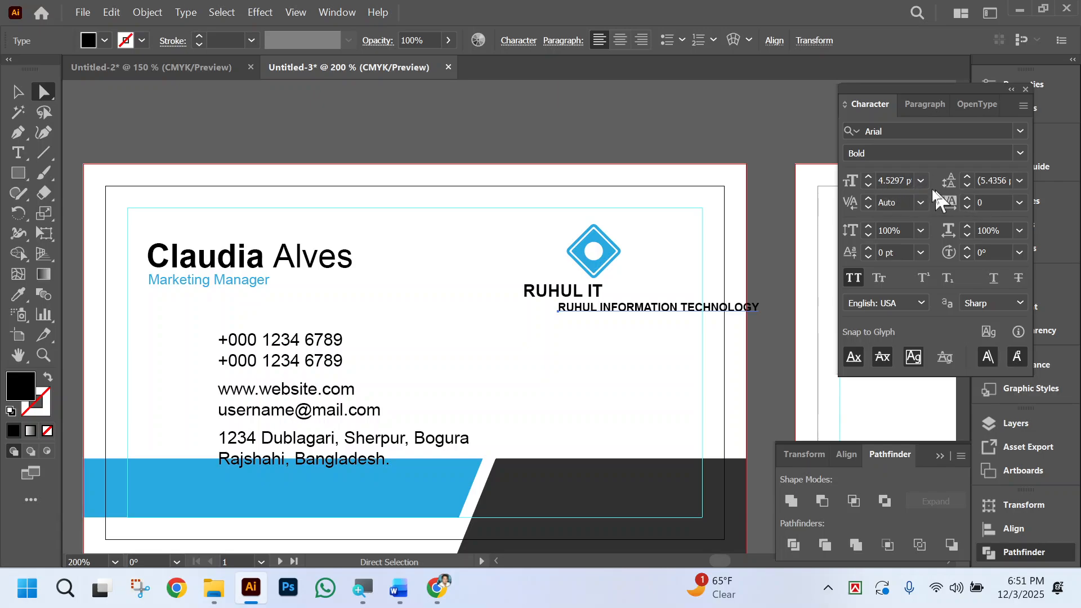
pyautogui.click(13, 93)
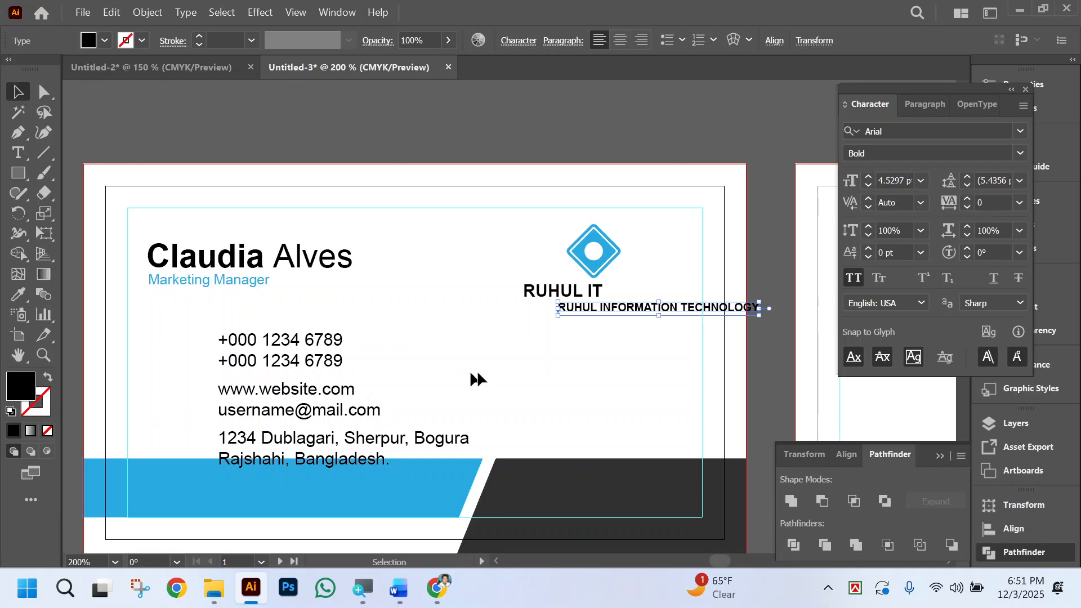
pyautogui.click(625, 363)
# Ungroup the logo so that the diamond, company name and tagline are separate objects, and deselect them.
pyautogui.keyDown('ctrl'); pyautogui.click(642, 296); pyautogui.keyUp('ctrl')
pyautogui.keyDown('ctrl'); pyautogui.click(548, 302); pyautogui.keyUp('ctrl')
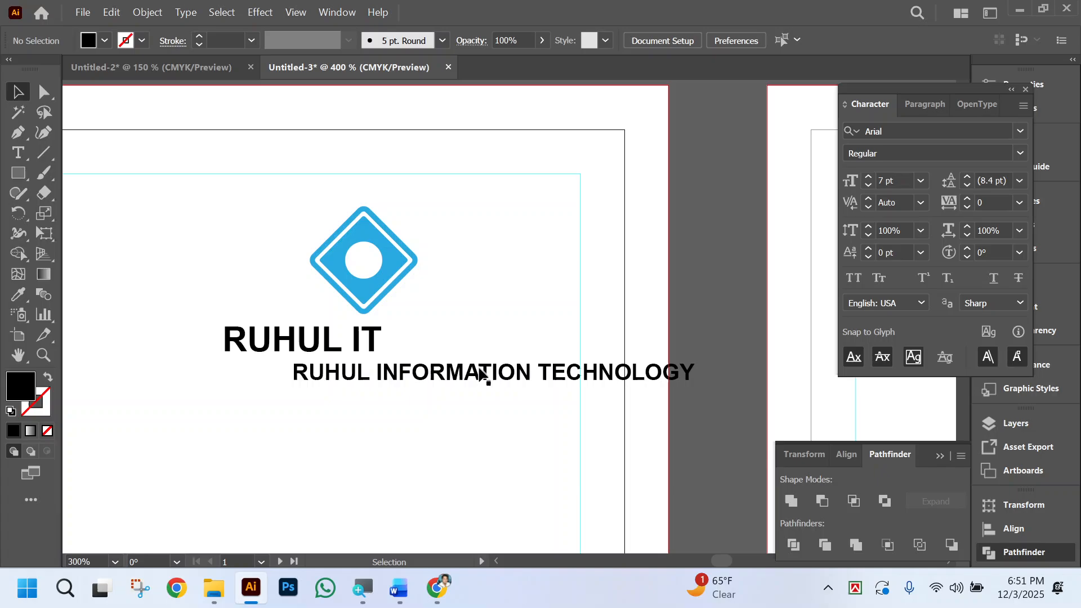
pyautogui.click(370, 344)
pyautogui.rightClick(359, 359)
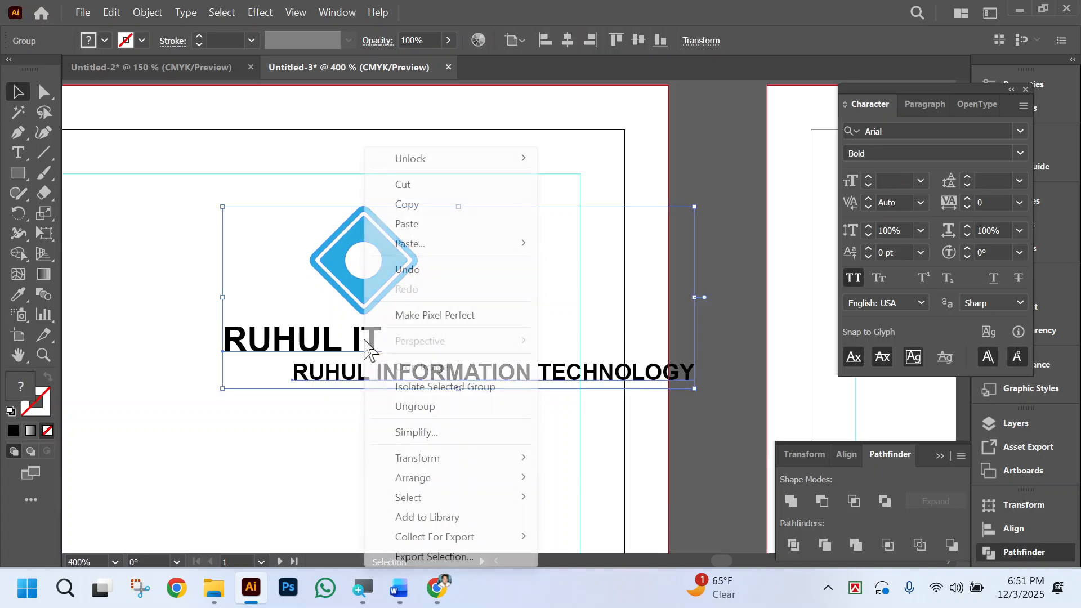
pyautogui.click(415, 406)
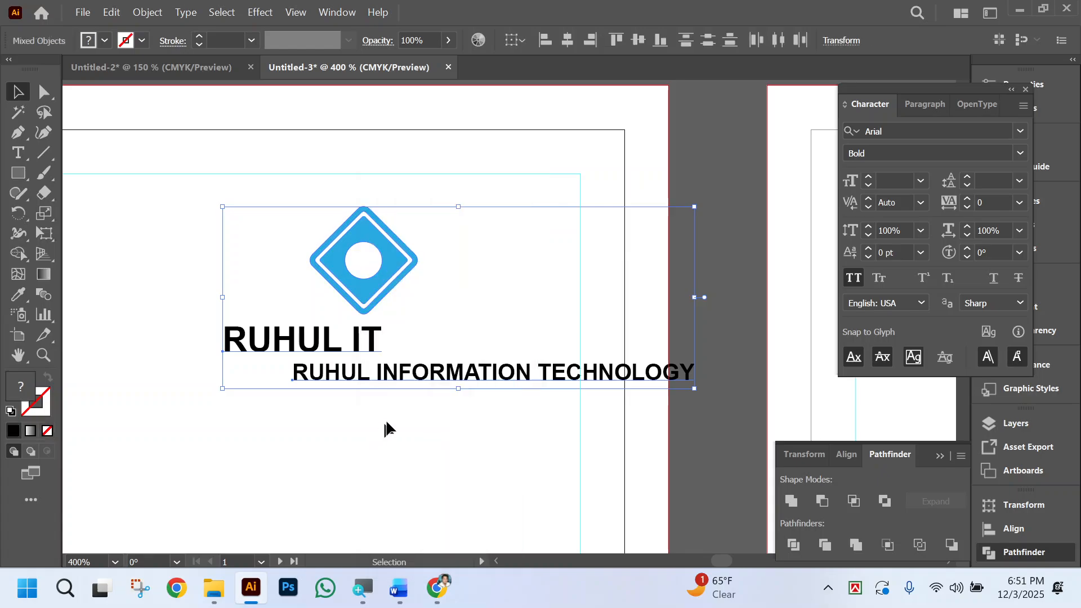
pyautogui.click(383, 414)
# Move the tagline left beneath the diamond, enlarge RUHUL IT to the tagline's width, and place it directly above the tagline.
pyautogui.click(411, 380)
pyautogui.moveTo(346, 378); pyautogui.dragTo(239, 380)
pyautogui.moveTo(338, 343); pyautogui.dragTo(550, 342)
pyautogui.moveTo(228, 343); pyautogui.dragTo(140, 343)
pyautogui.hotkey('shift', 'Up')
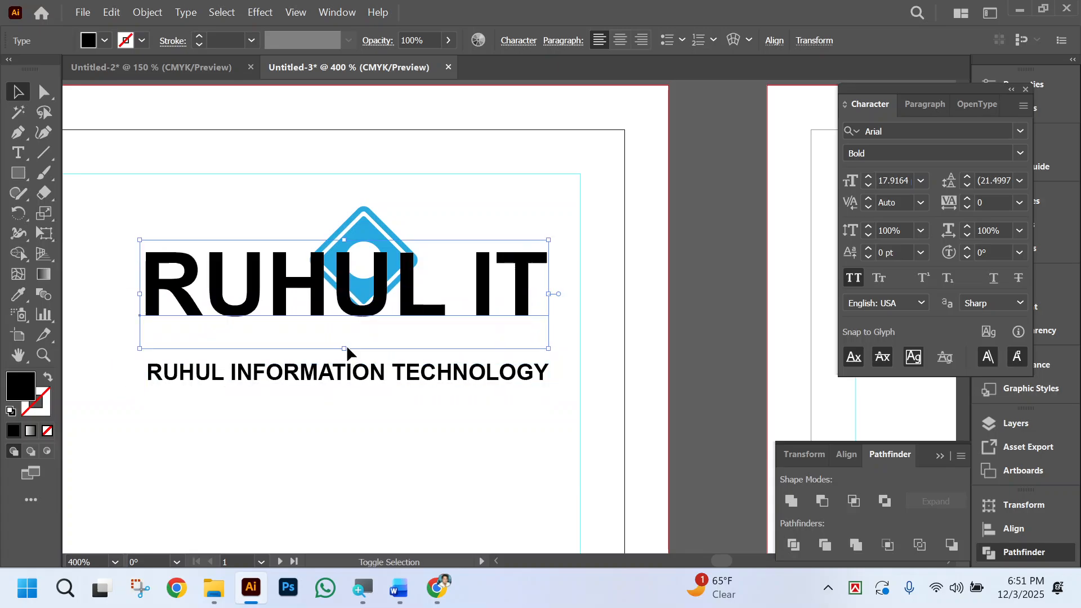
pyautogui.press('Down')
pyautogui.press('Down')
pyautogui.press('Down')
pyautogui.press('Down')
pyautogui.press('Down')
pyautogui.press('Down')
pyautogui.press('Down')
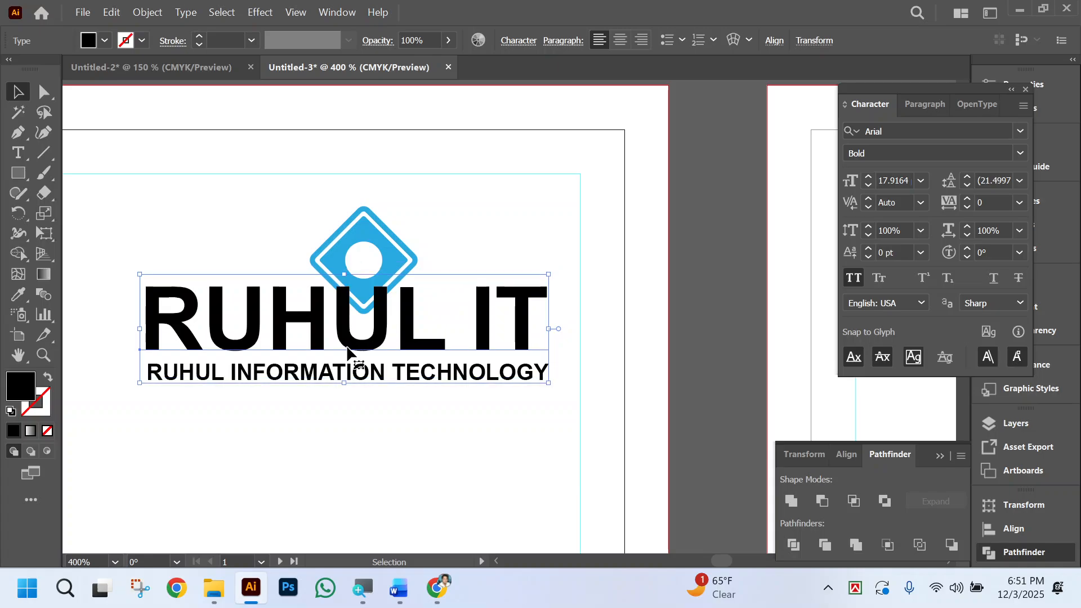
# Scale the company name and tagline down together to about half their width and position them just below the diamond.
pyautogui.moveTo(548, 328); pyautogui.dragTo(544, 328)
pyautogui.click(391, 431)
pyautogui.click(387, 341)
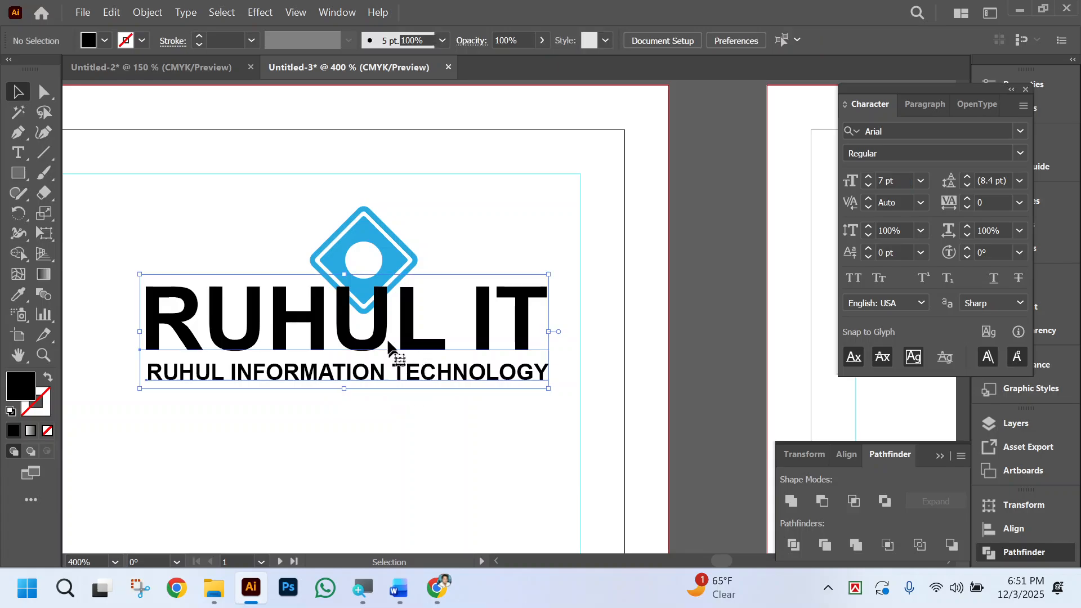
pyautogui.moveTo(552, 330); pyautogui.dragTo(453, 332)
pyautogui.moveTo(364, 335); pyautogui.dragTo(378, 363)
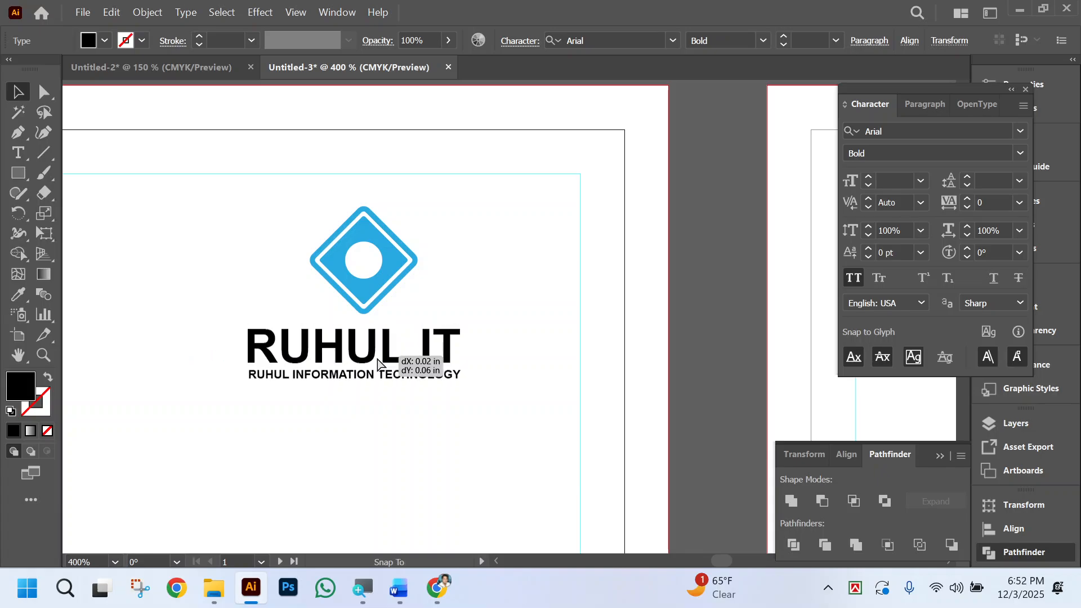
pyautogui.click(445, 428)
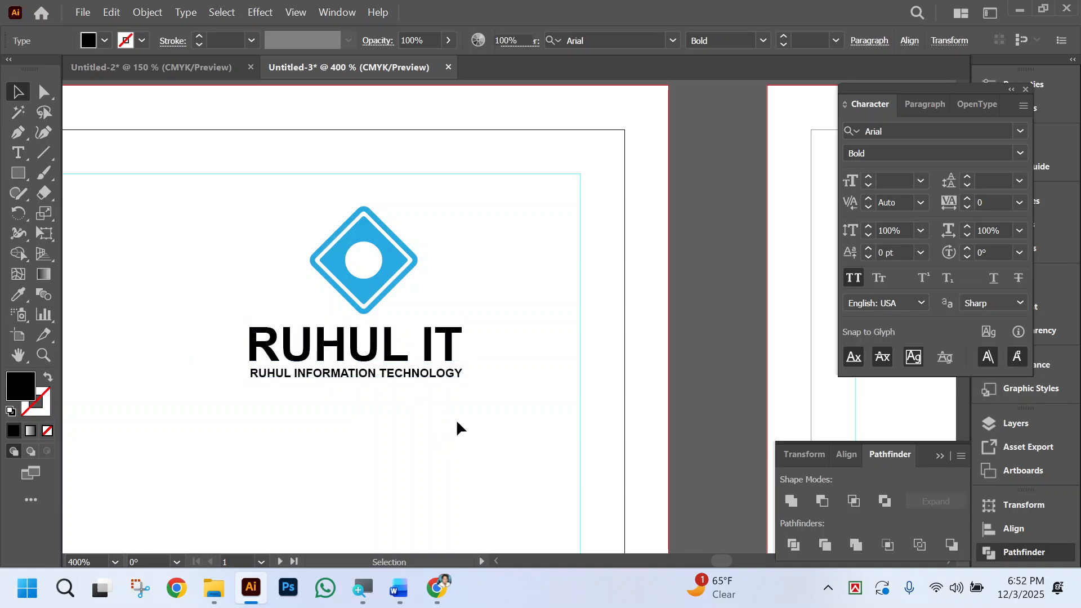
# Nudge RUHUL IT up slightly to leave a gap above the tagline, and deselect it.
pyautogui.hscroll(-1, 461, 426)
pyautogui.hscroll(-6, 465, 424)
pyautogui.click(494, 352)
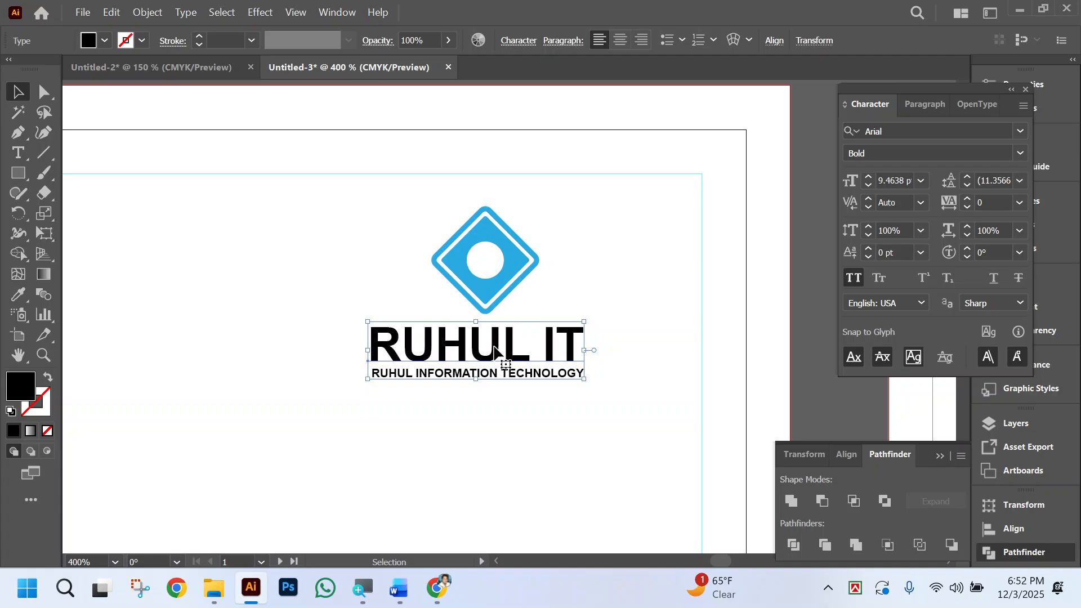
pyautogui.press('Up')
pyautogui.press('Up')
pyautogui.click(544, 411)
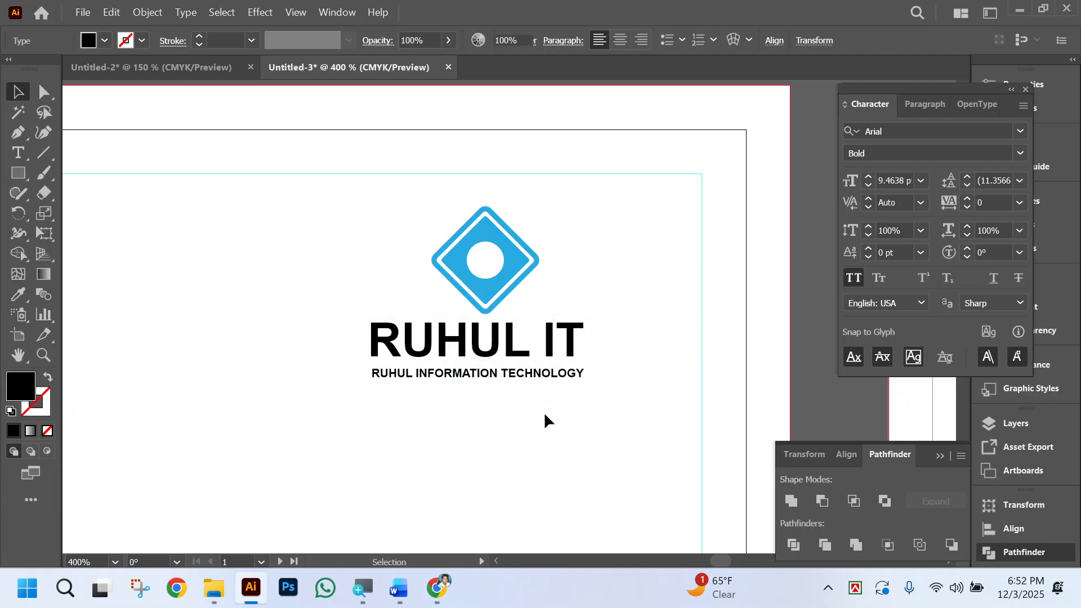
# Align the diamond, company name and tagline on their horizontal centers and deselect them.
pyautogui.hscroll(3, 495, 426)
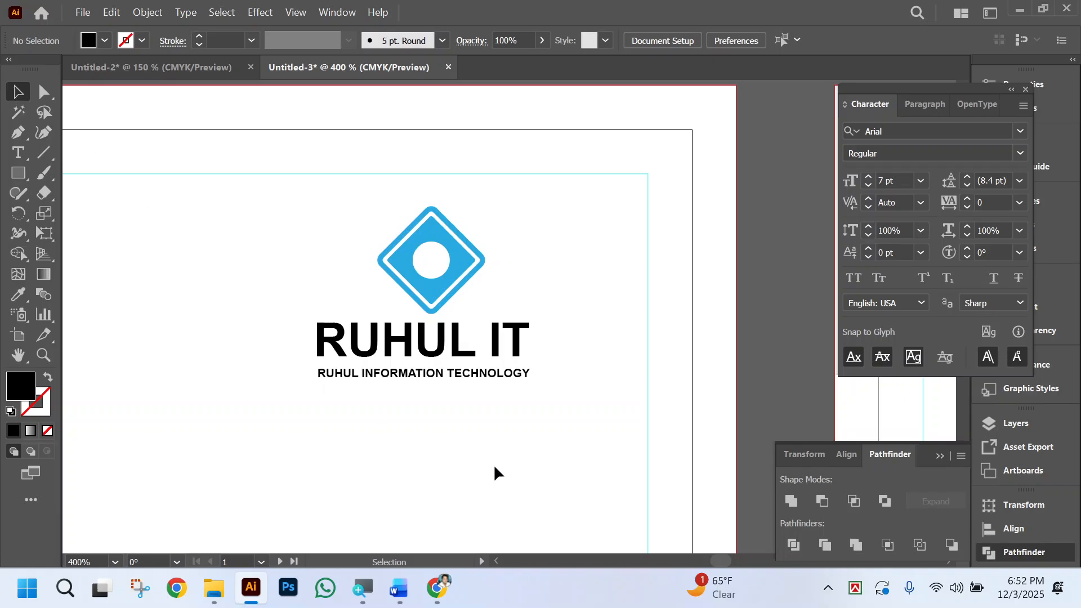
pyautogui.moveTo(498, 415); pyautogui.dragTo(350, 205)
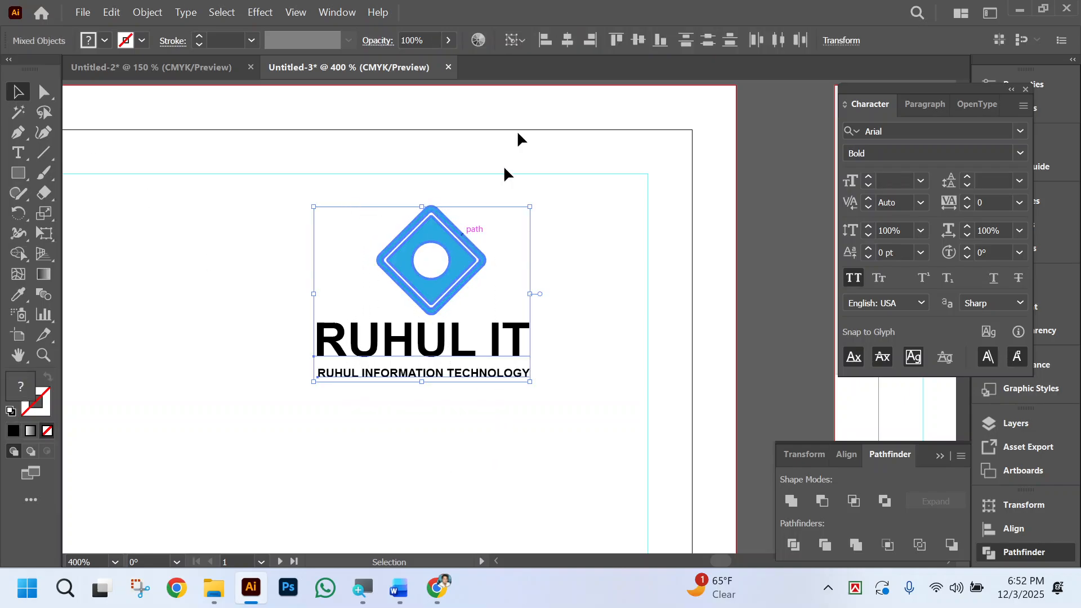
pyautogui.click(567, 39)
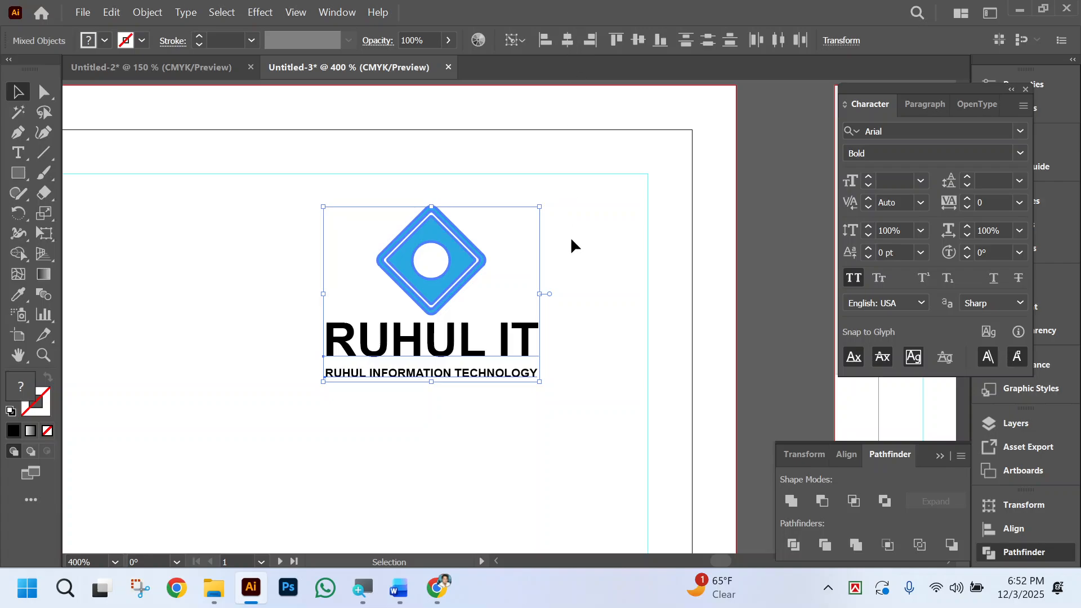
pyautogui.click(589, 249)
pyautogui.hscroll(-2, 596, 360)
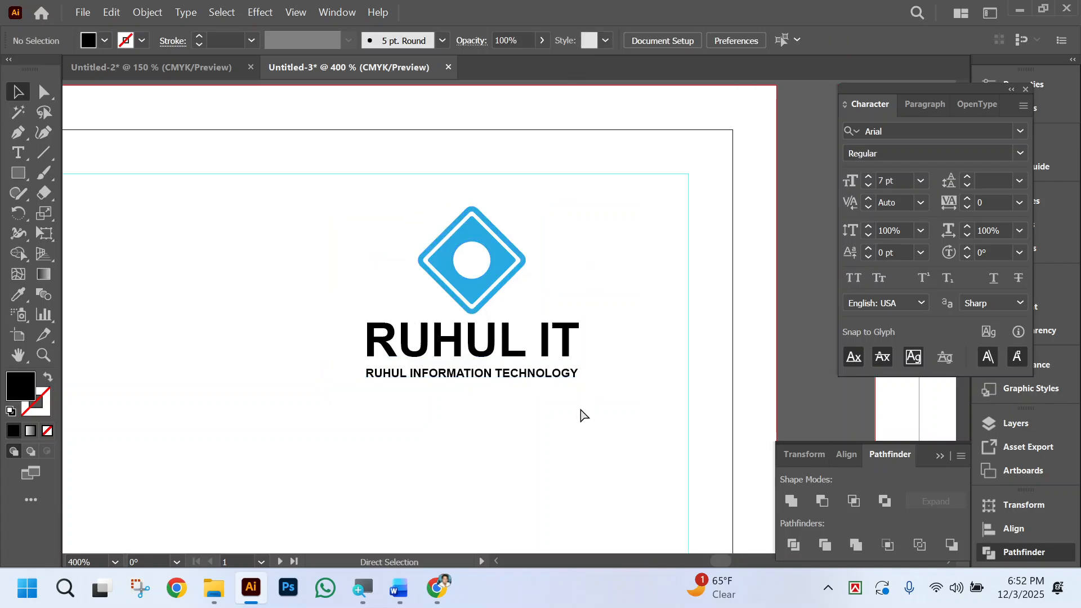
pyautogui.hotkey('ctrl', '-')
pyautogui.hotkey('ctrl', '-')
pyautogui.hscroll(-3, 644, 382)
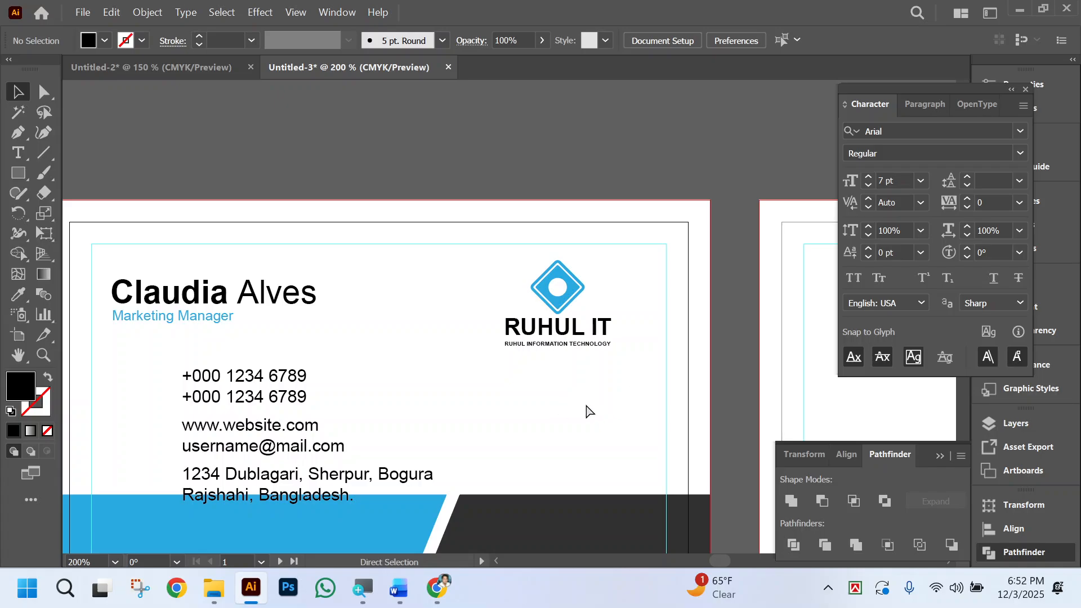
pyautogui.hscroll(-2, 597, 406)
pyautogui.moveTo(650, 355); pyautogui.dragTo(518, 260)
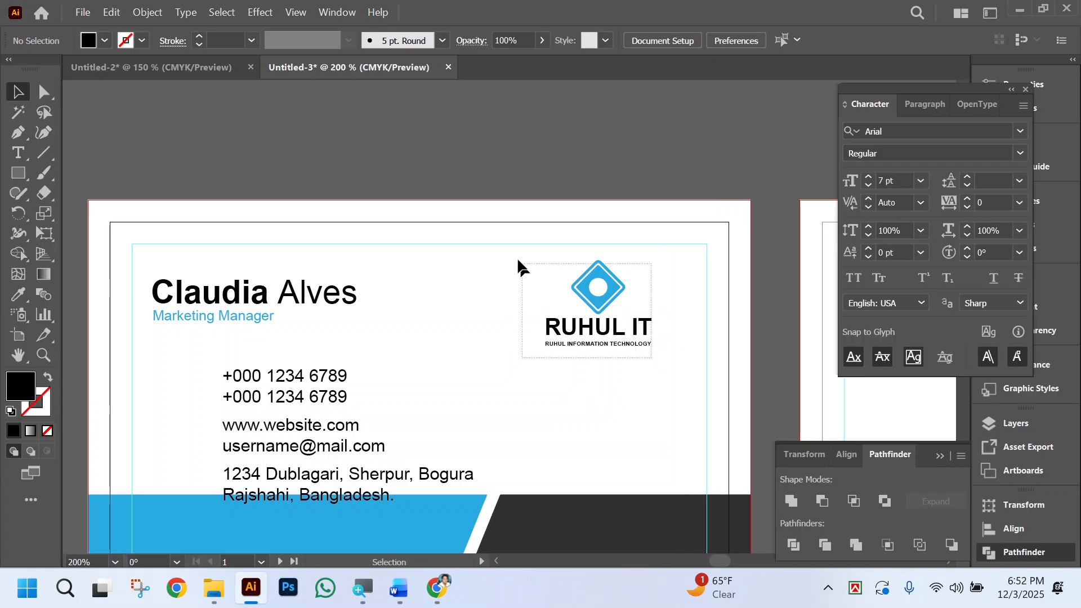
pyautogui.click(605, 379)
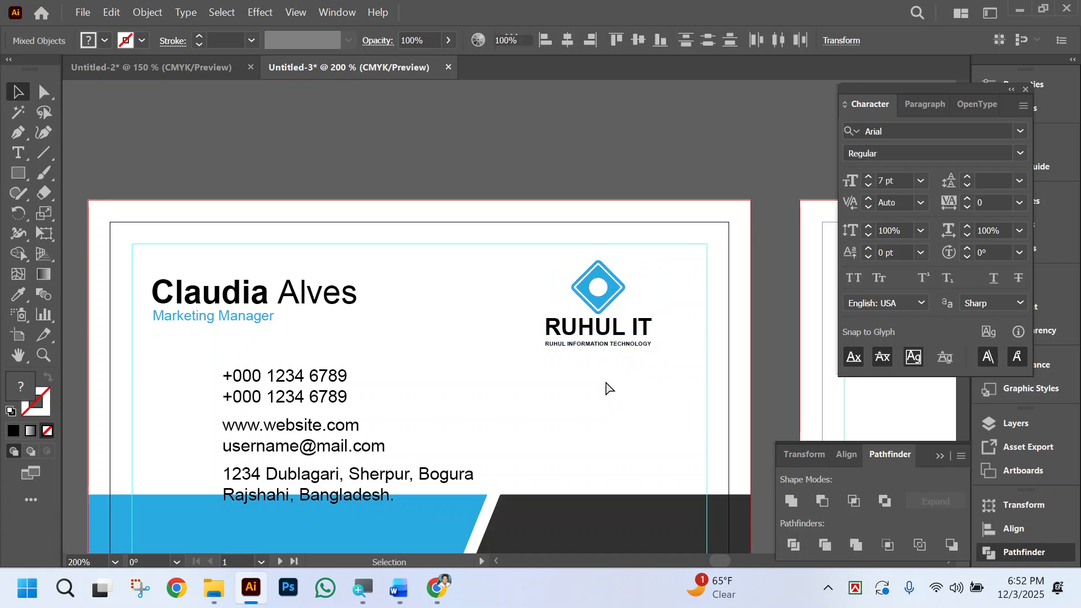
pyautogui.hscroll(-3, 618, 385)
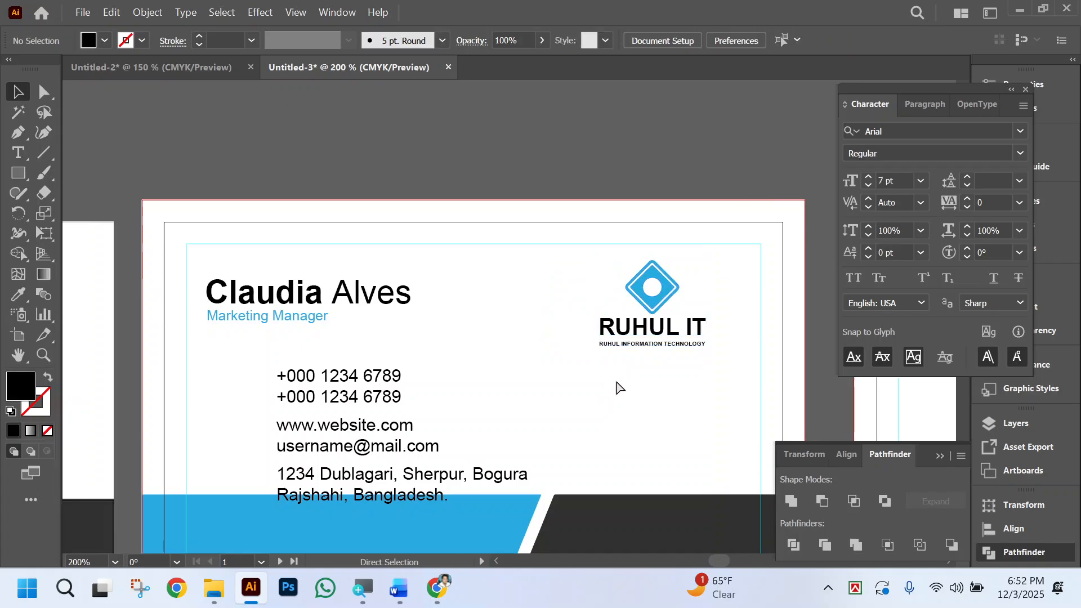
# Group the diamond, company name and tagline as one logo and move it slightly right toward the safe-area guide.
pyautogui.click(686, 336)
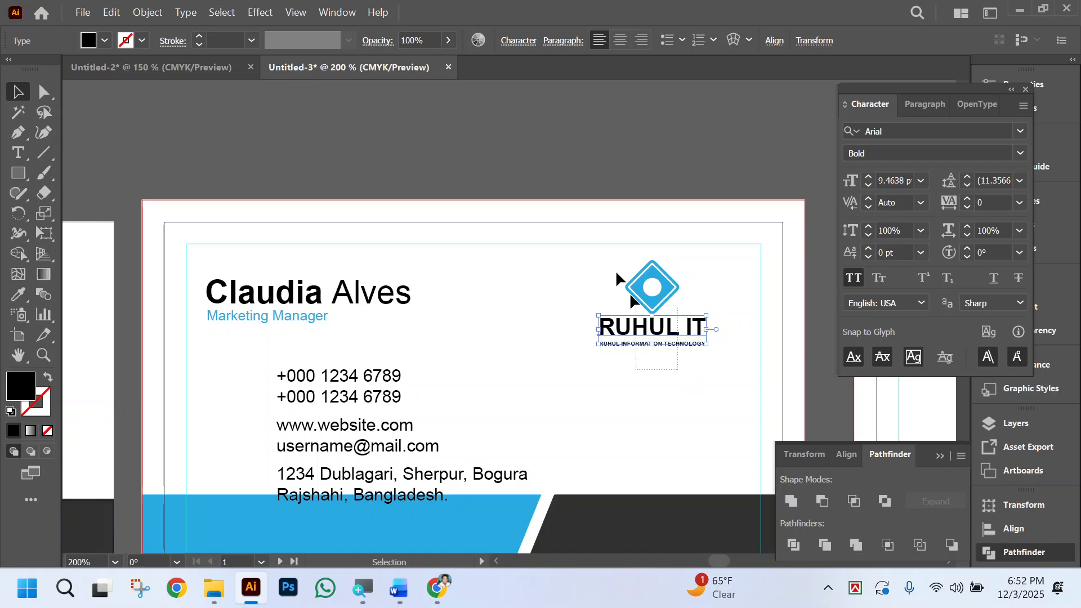
pyautogui.moveTo(630, 292); pyautogui.dragTo(607, 258)
pyautogui.hotkey('ctrl', 'g')
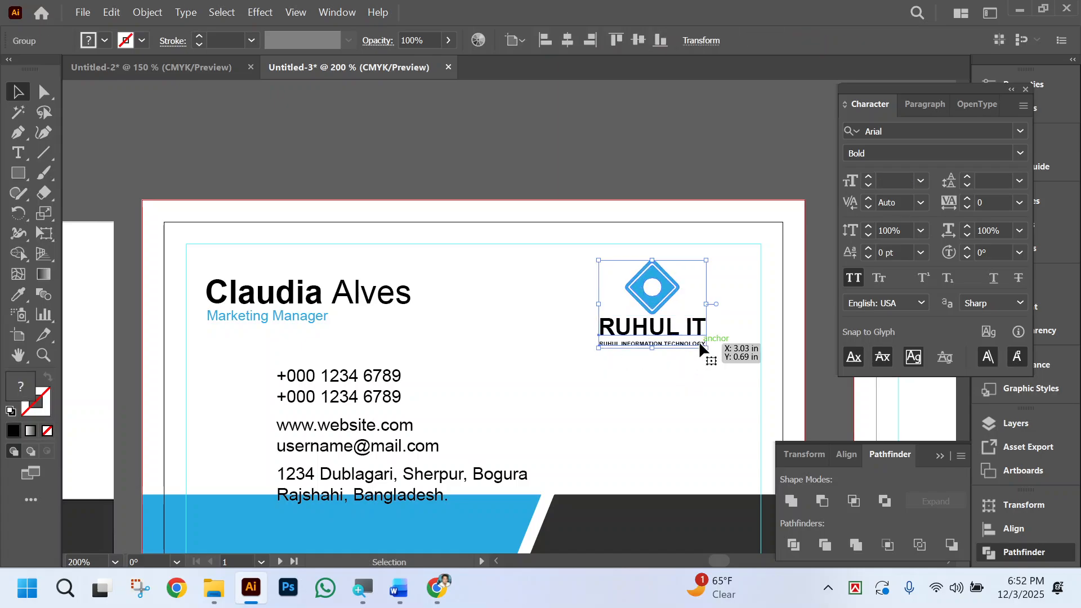
pyautogui.hotkey('shift', 'Right')
pyautogui.hotkey('shift', 'Right')
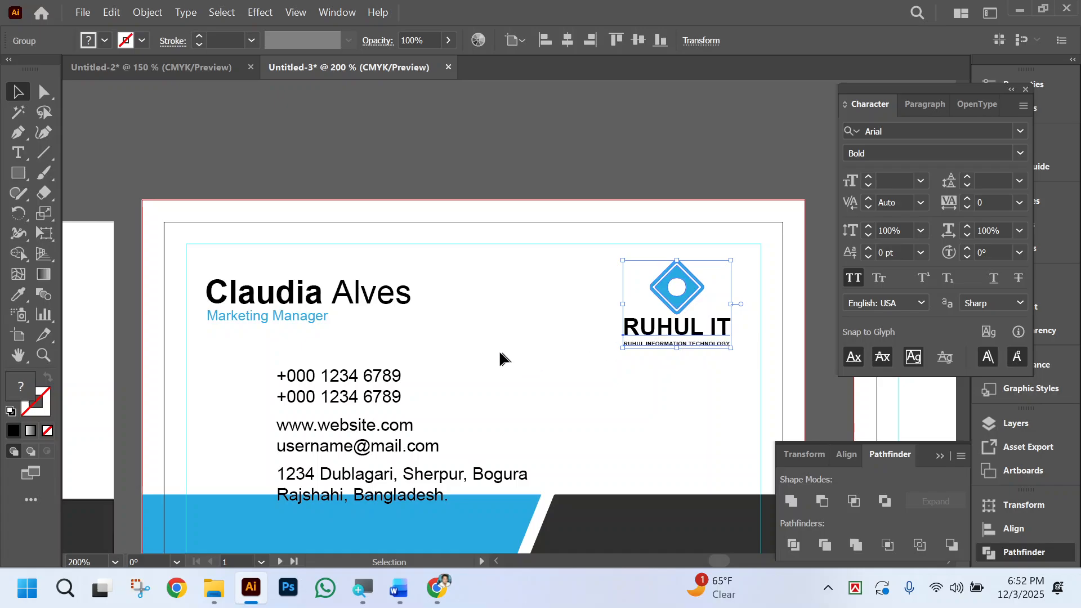
pyautogui.click(500, 359)
# Replace the placeholder person's name above the job title with the cardholder's full name in capitals.
pyautogui.hscroll(-2, 371, 302)
pyautogui.doubleClick(371, 298)
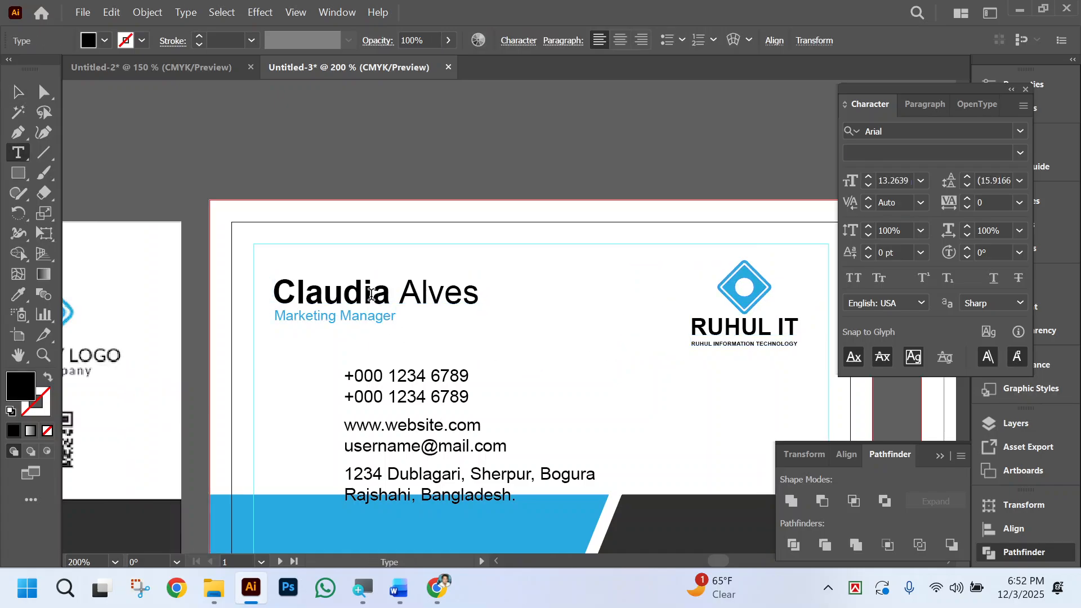
pyautogui.hotkey('ctrl', 'a')
pyautogui.write('mD')
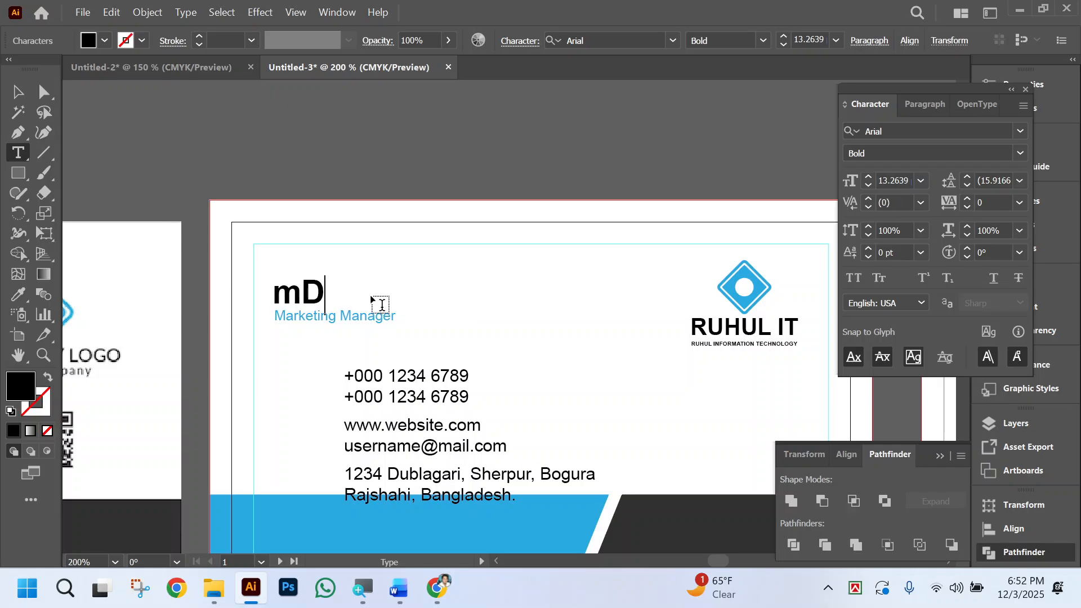
pyautogui.press('BackSpace')
pyautogui.press('BackSpace')
pyautogui.write('Md')
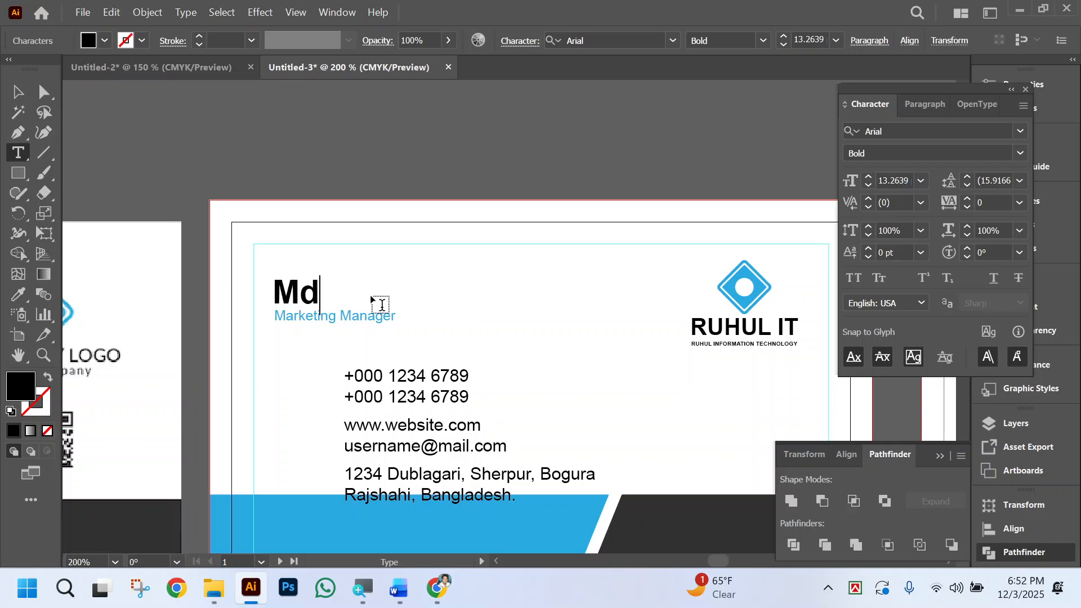
pyautogui.press('BackSpace')
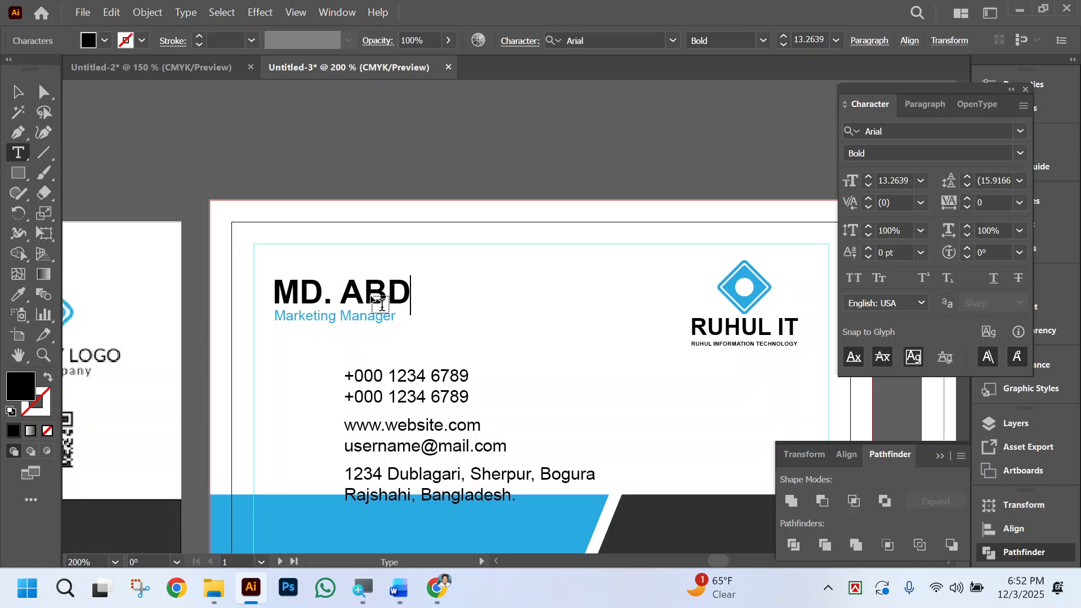
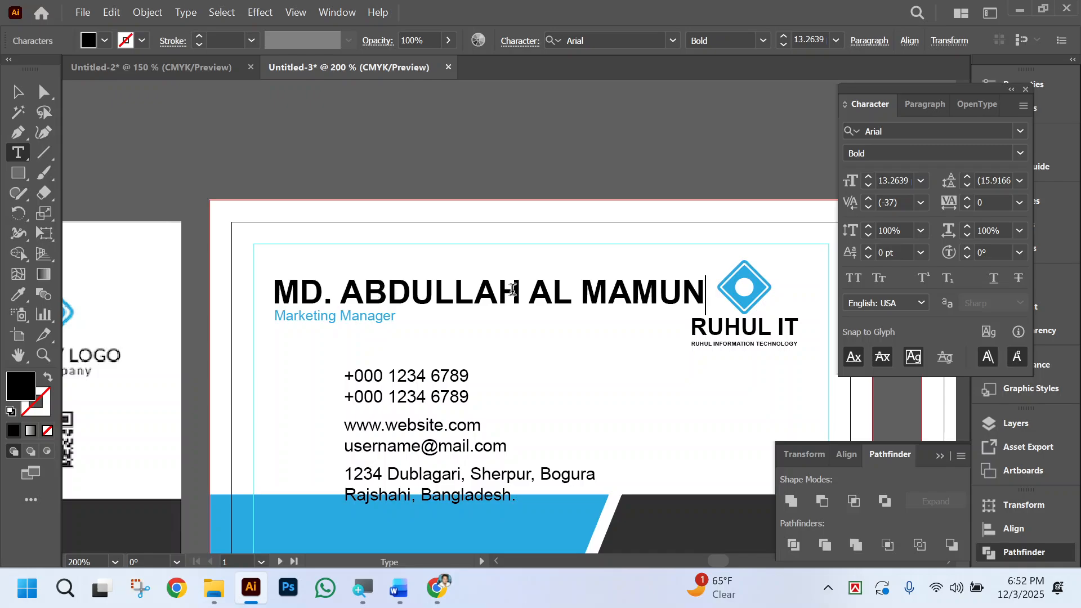
# Set the last two words of the cardholder's name to Regular weight.
pyautogui.moveTo(529, 291); pyautogui.dragTo(833, 283)
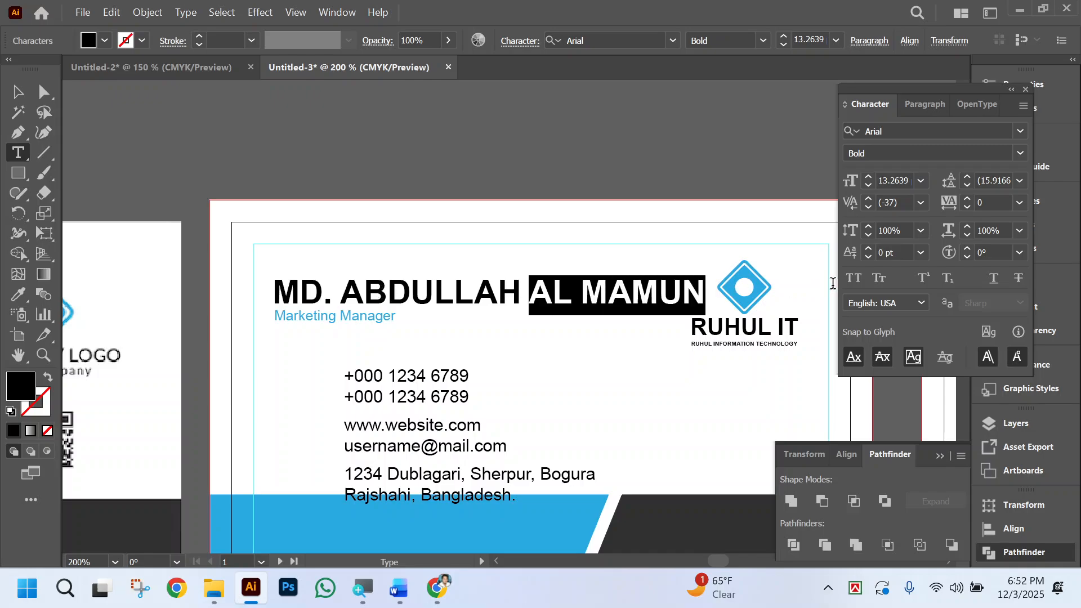
pyautogui.click(737, 41)
pyautogui.write('Regular')
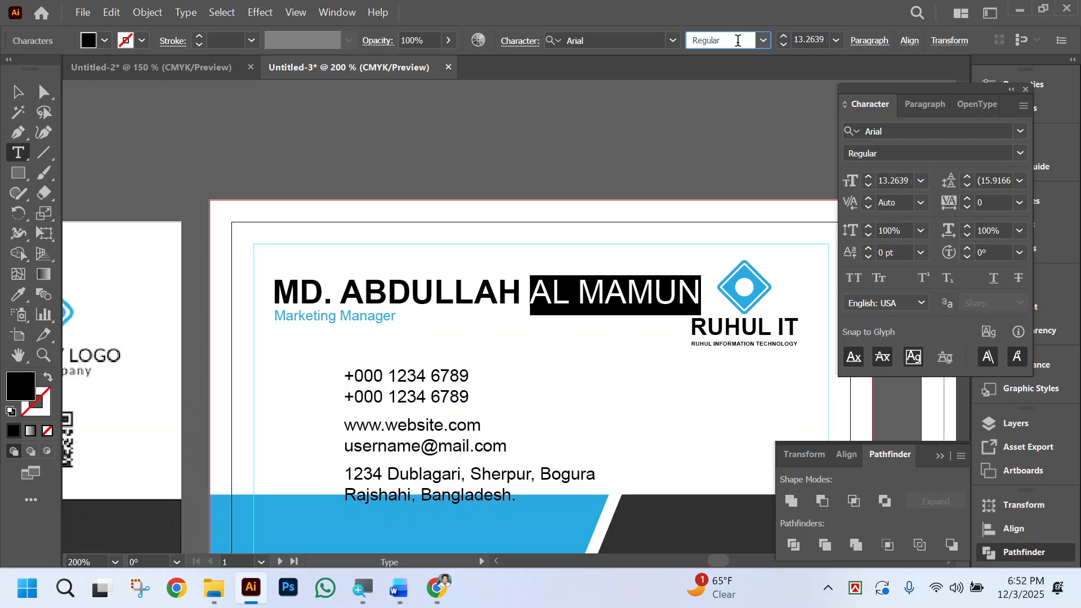
pyautogui.press('Return')
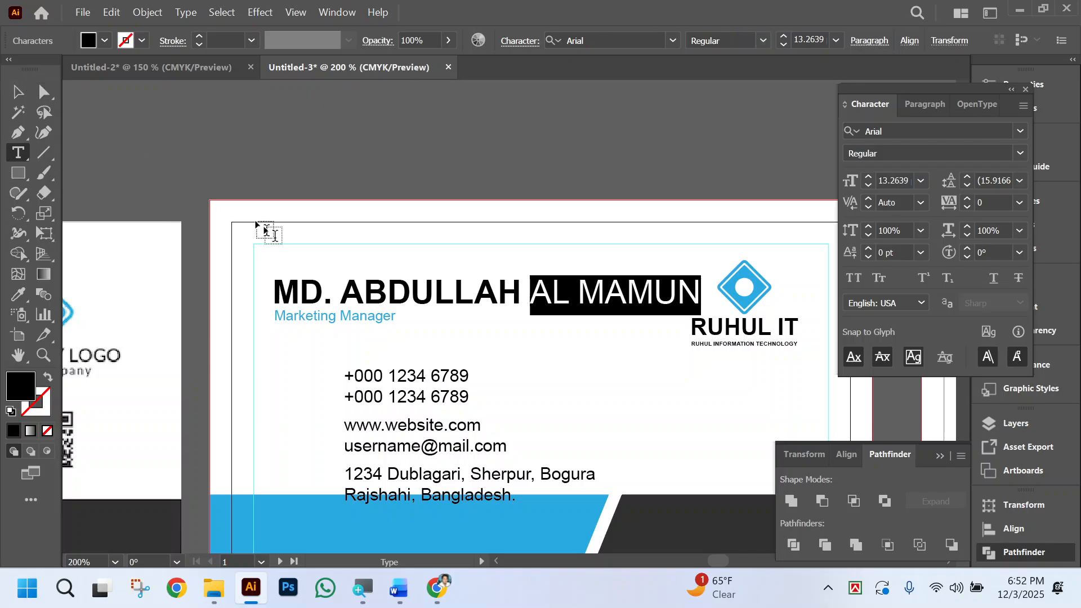
# Shorten the cardholder's name by replacing everything after the initial title with a two-word bold name in capitals, and deselect it.
pyautogui.click(407, 293)
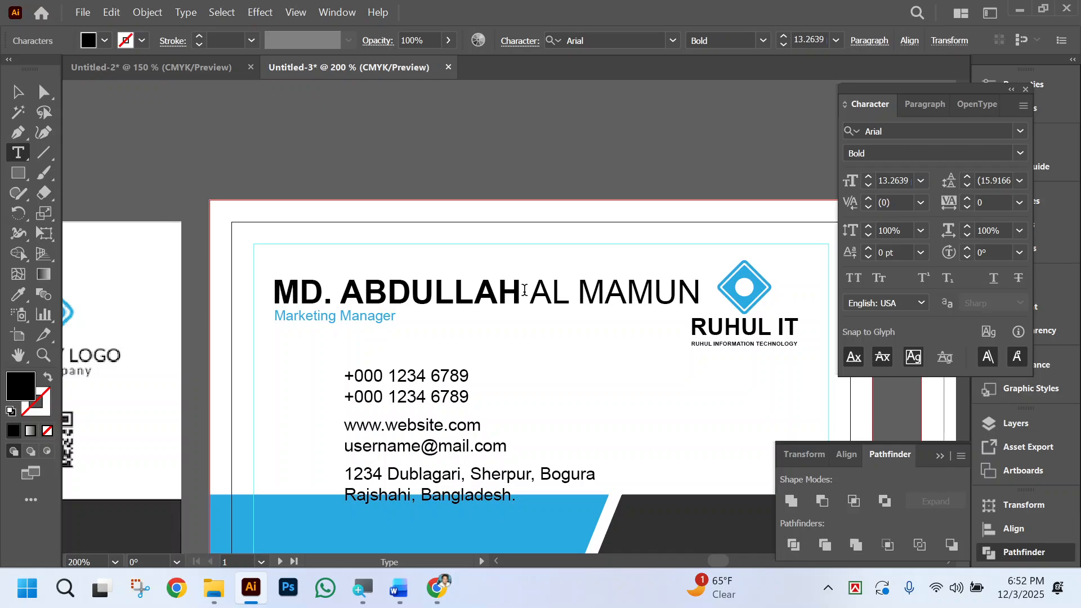
pyautogui.moveTo(341, 292); pyautogui.dragTo(840, 278)
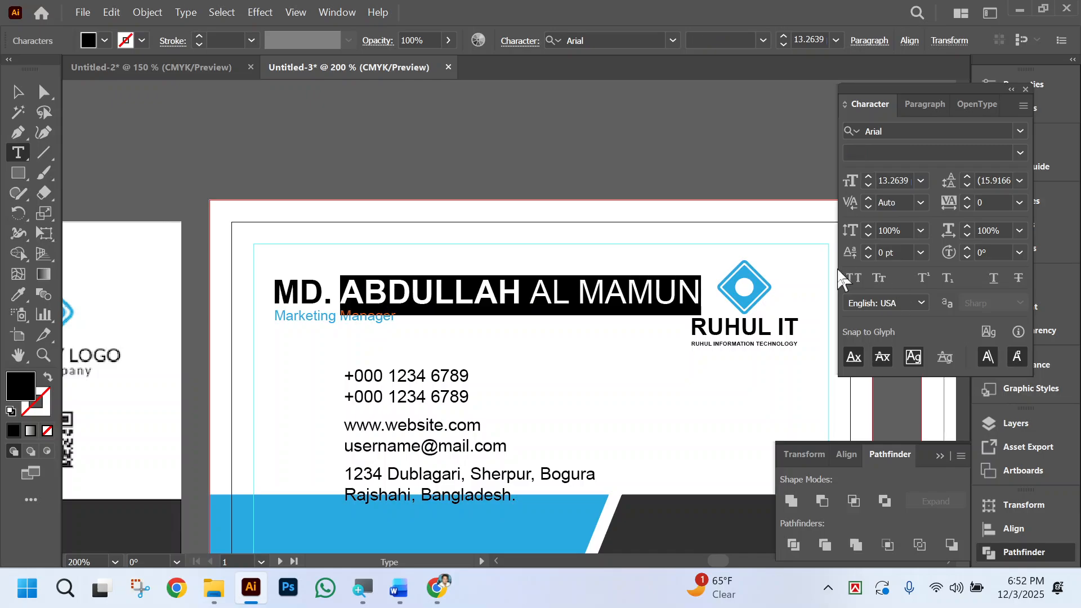
pyautogui.press('BackSpace')
pyautogui.press('BackSpace')
pyautogui.press('BackSpace')
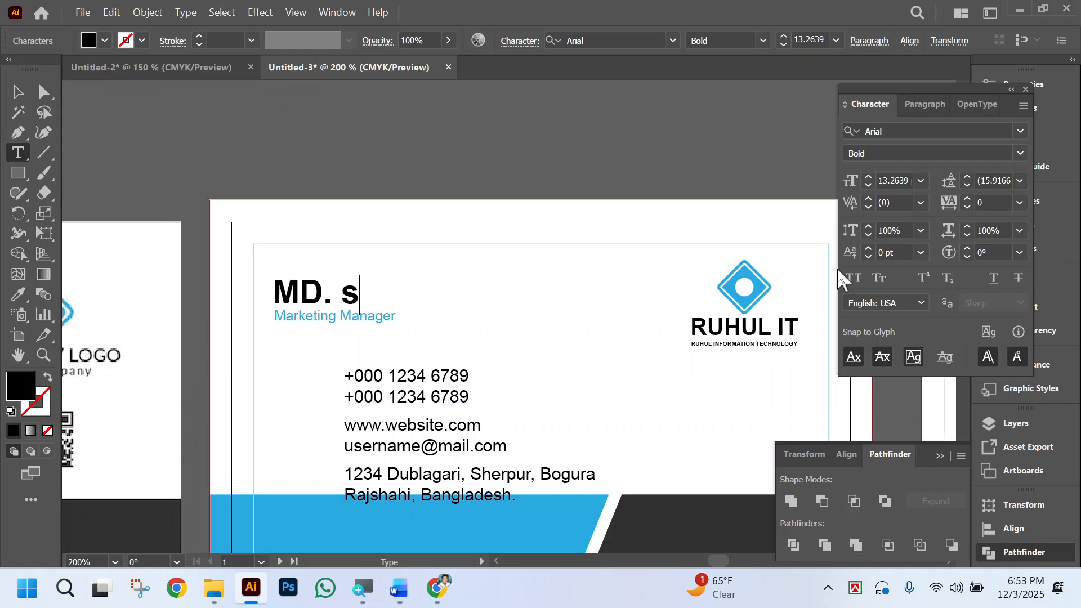
pyautogui.press('BackSpace')
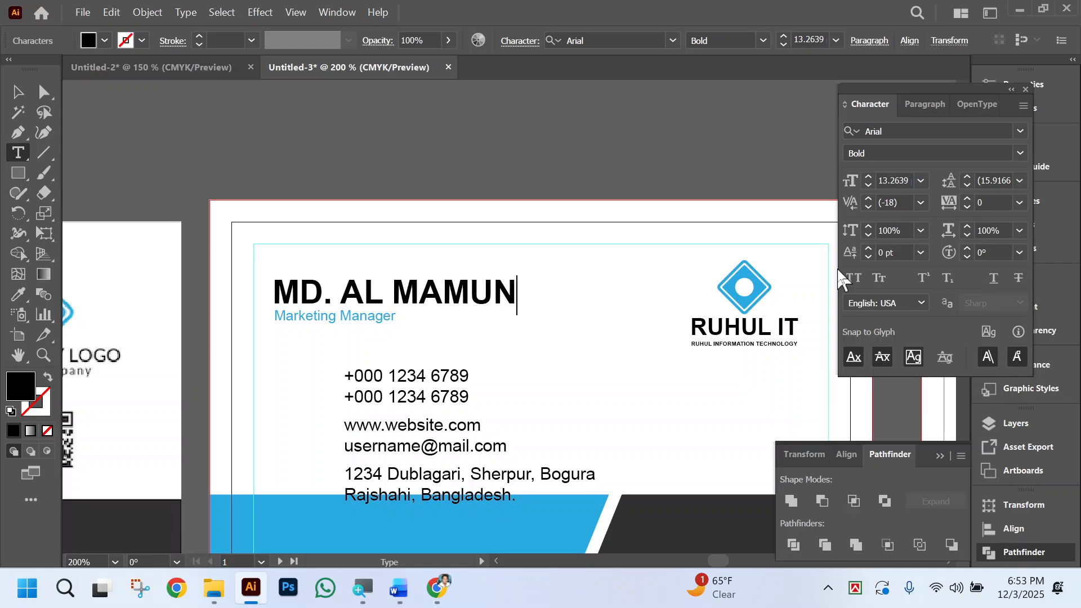
pyautogui.click(44, 92)
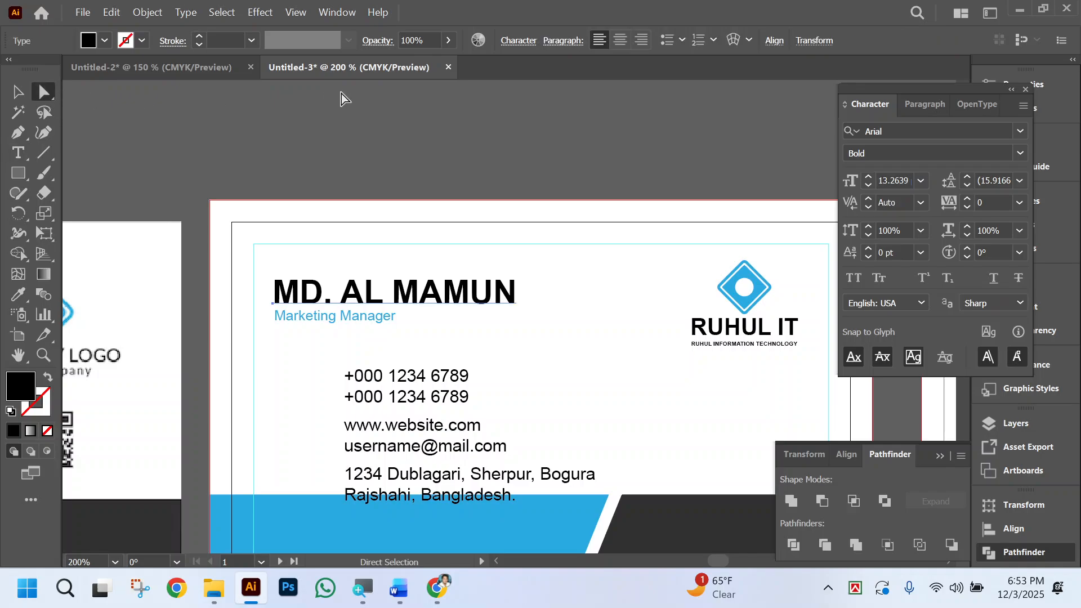
pyautogui.click(545, 309)
# Enlarge the Marketing Manager line slightly, and move it together with the name a little to the right.
pyautogui.hscroll(-3, 499, 333)
pyautogui.scroll(-3, 499, 333)
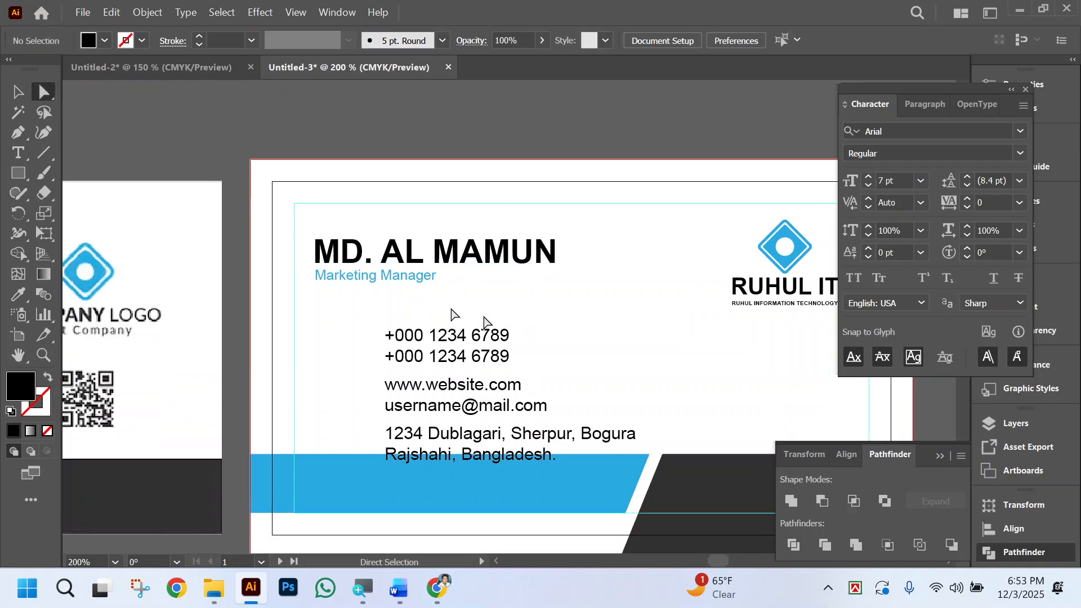
pyautogui.click(381, 278)
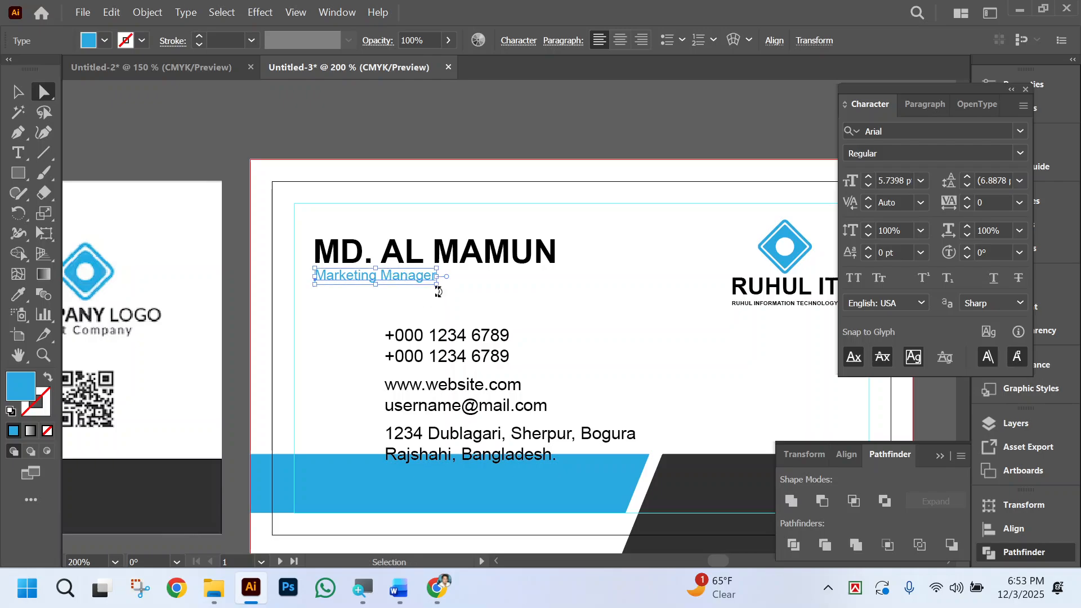
pyautogui.moveTo(436, 286); pyautogui.dragTo(465, 289)
pyautogui.hscroll(-3, 495, 307)
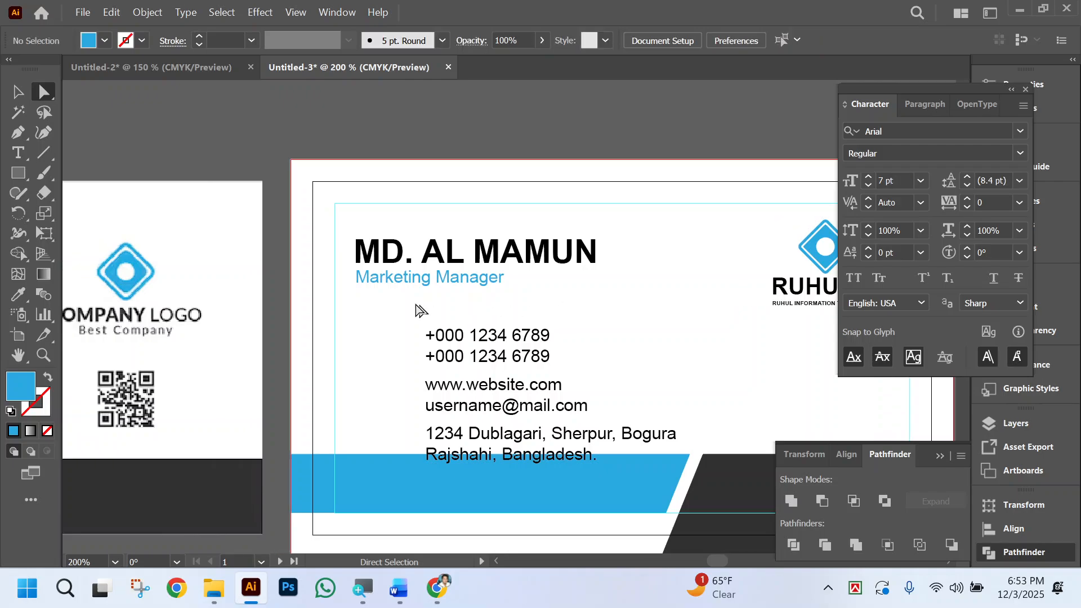
pyautogui.moveTo(394, 307); pyautogui.dragTo(345, 225)
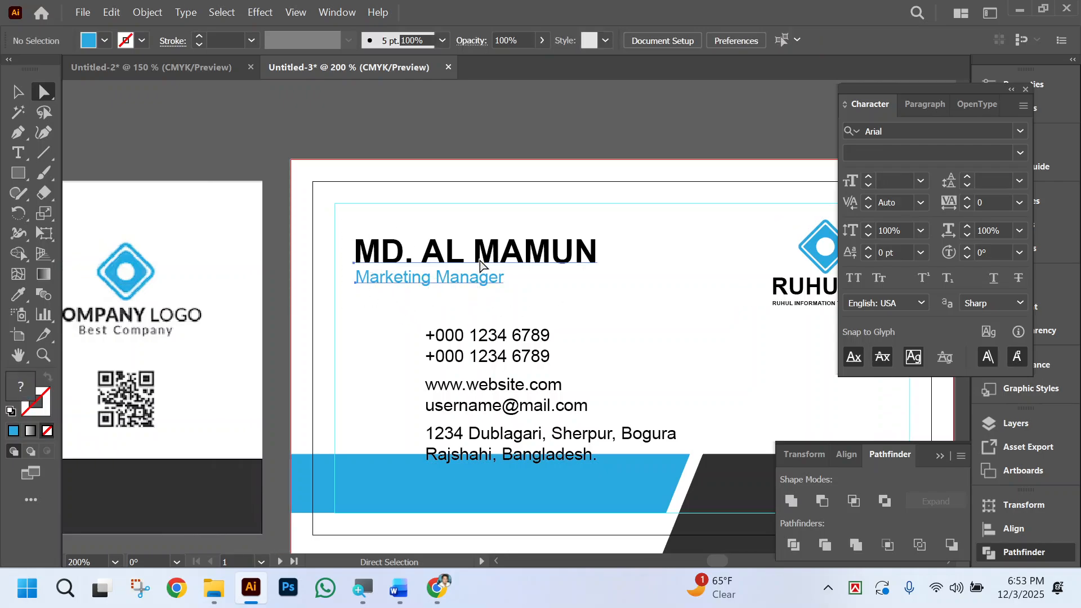
pyautogui.moveTo(455, 263); pyautogui.dragTo(480, 263)
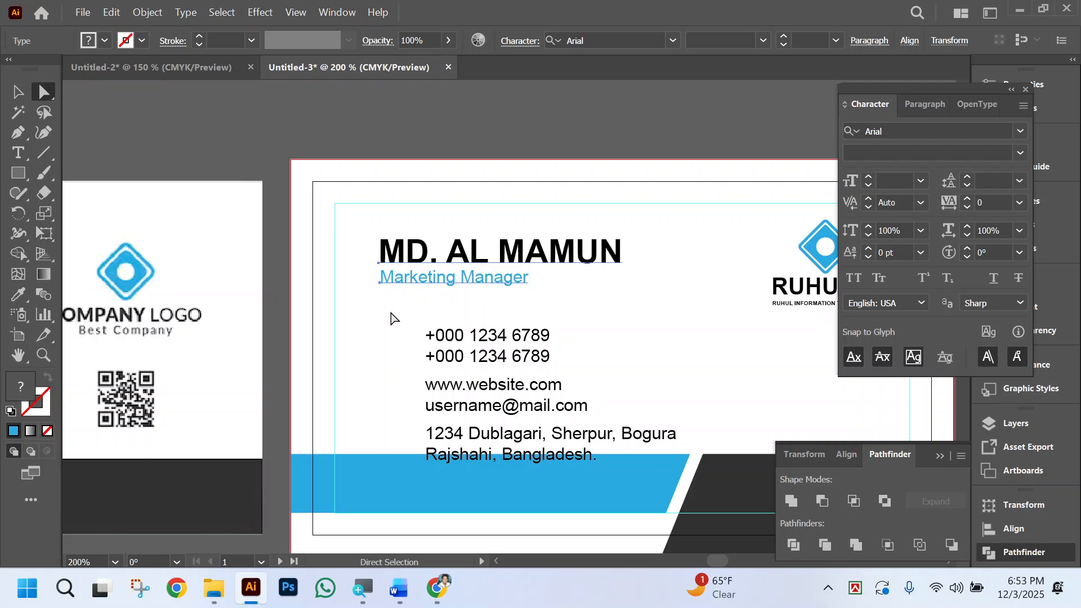
# Lower the two address lines into the blue band, and shift all contact and address lines left to roughly under the name.
pyautogui.scroll(-3, 393, 314)
pyautogui.moveTo(523, 350); pyautogui.dragTo(524, 389)
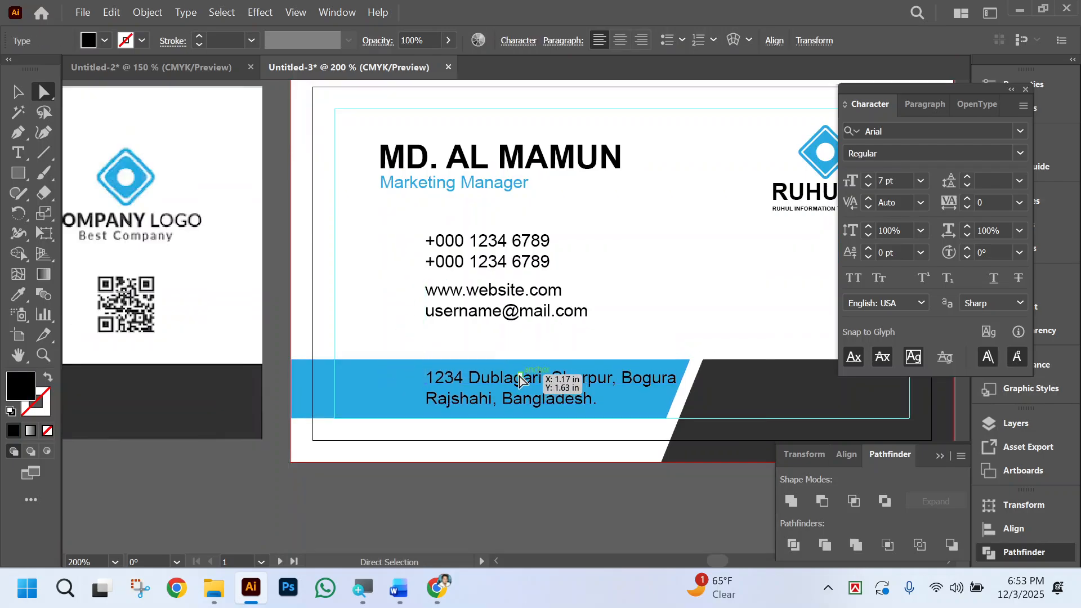
pyautogui.click(501, 254)
pyautogui.hotkey('shift', 'Left')
pyautogui.hotkey('shift', 'Left')
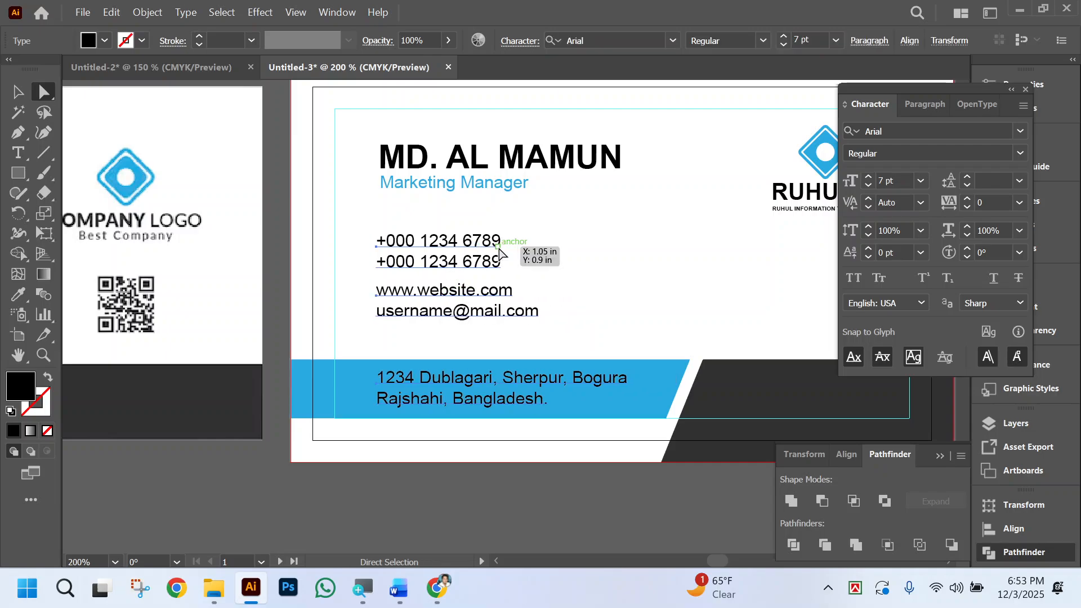
pyautogui.click(616, 286)
# Move the phone, website and e-mail lines down together to just above the blue band, and deselect them.
pyautogui.moveTo(367, 234); pyautogui.dragTo(447, 330)
pyautogui.hotkey('shift', 'Down')
pyautogui.press('Down')
pyautogui.press('Down')
pyautogui.press('Down')
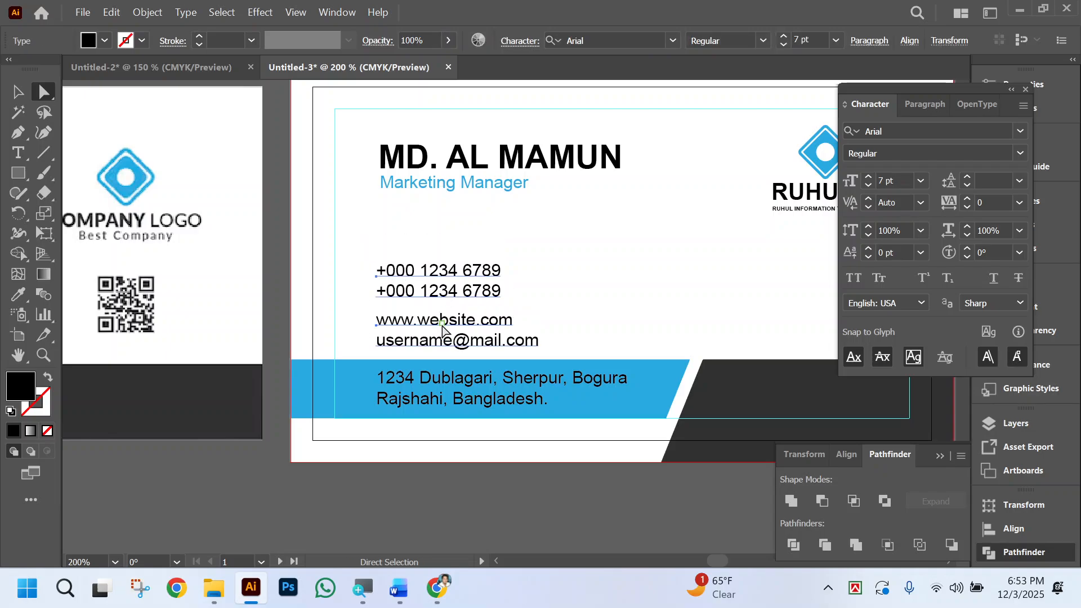
pyautogui.press('Up')
pyautogui.click(622, 292)
# Recolor the address lines in the blue band white by sampling the card's white background with the Eyedropper, and deselect them.
pyautogui.hscroll(3, 578, 272)
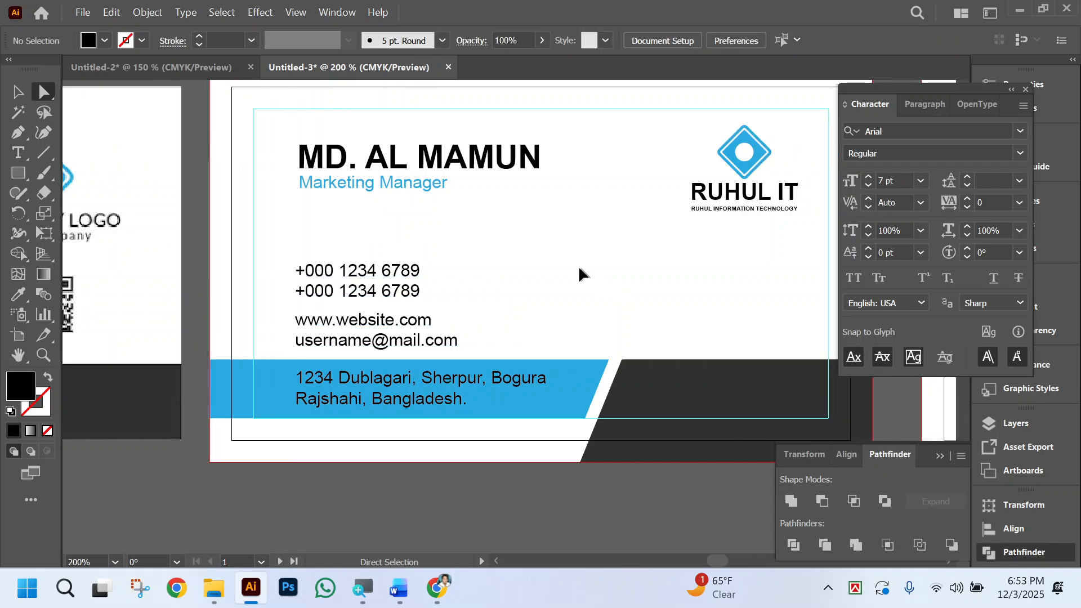
pyautogui.hscroll(-2, 592, 281)
pyautogui.hscroll(-4, 595, 280)
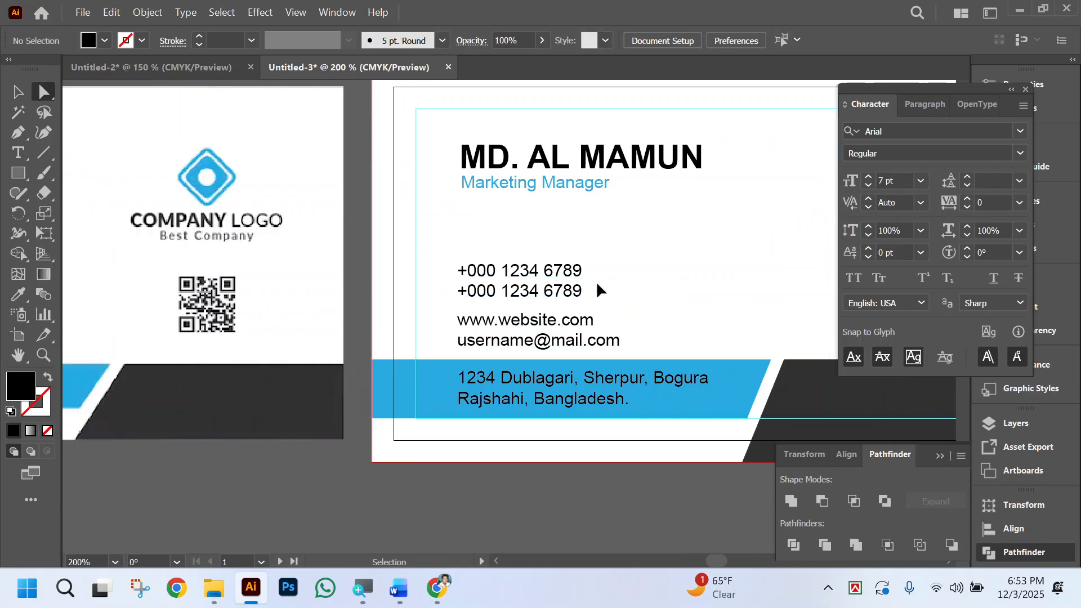
pyautogui.scroll(-2, 553, 474)
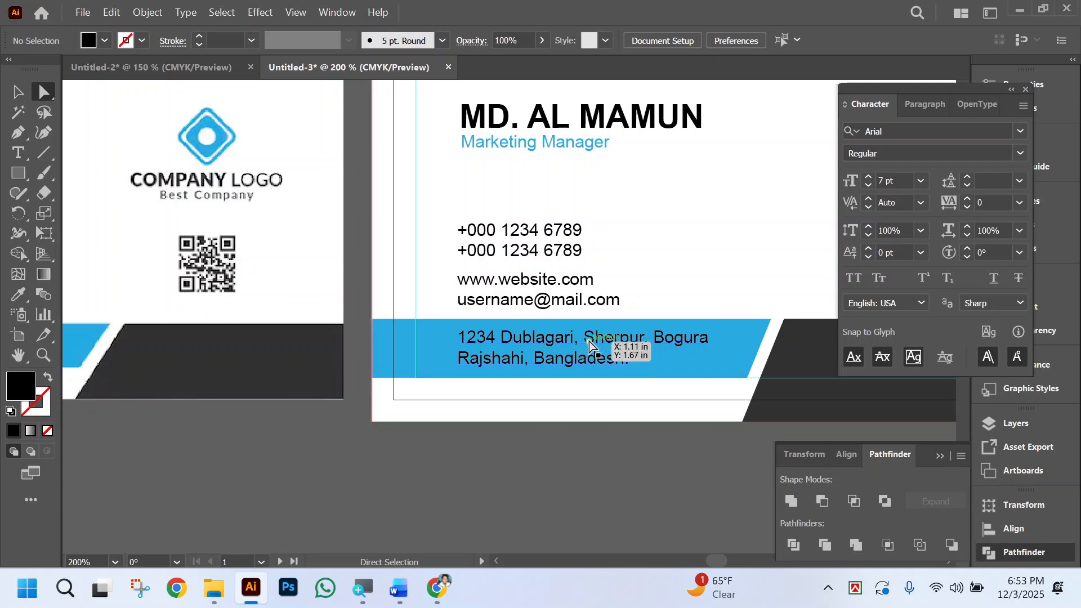
pyautogui.click(625, 350)
pyautogui.click(12, 303)
pyautogui.click(745, 217)
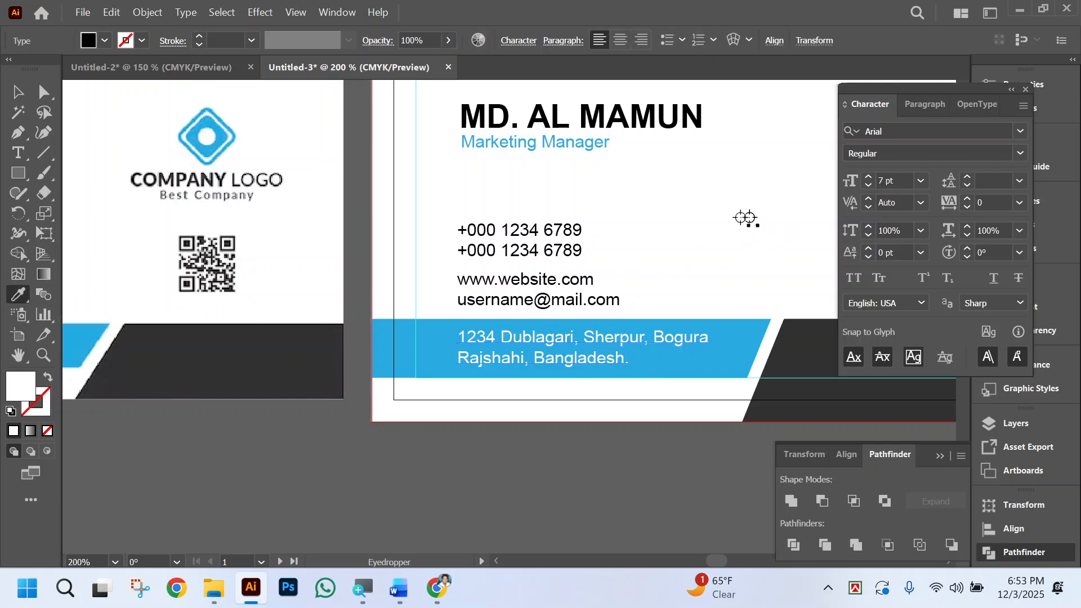
pyautogui.click(44, 93)
pyautogui.click(608, 477)
pyautogui.hscroll(3, 582, 474)
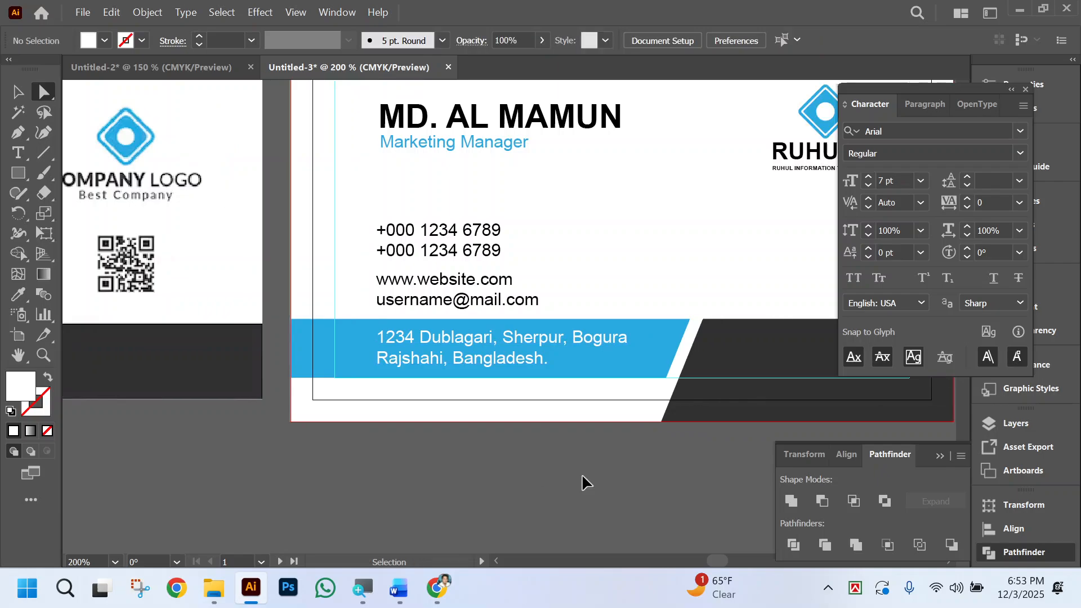
pyautogui.hotkey('ctrl', '-')
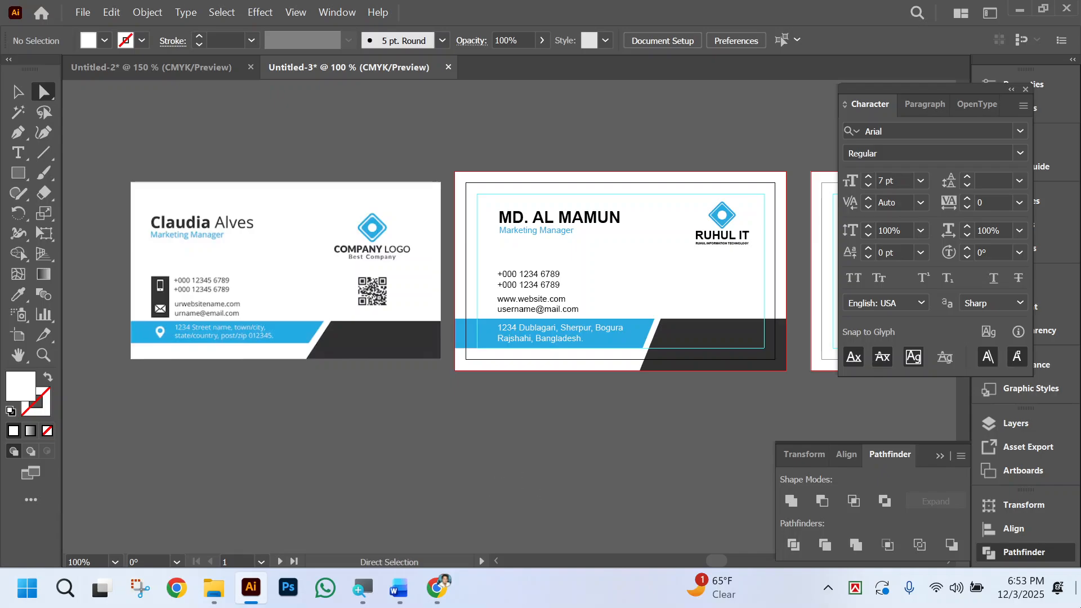
# Switch to Chrome and search Google for "generate qr code" in a new tab.
pyautogui.click(1078, 595)
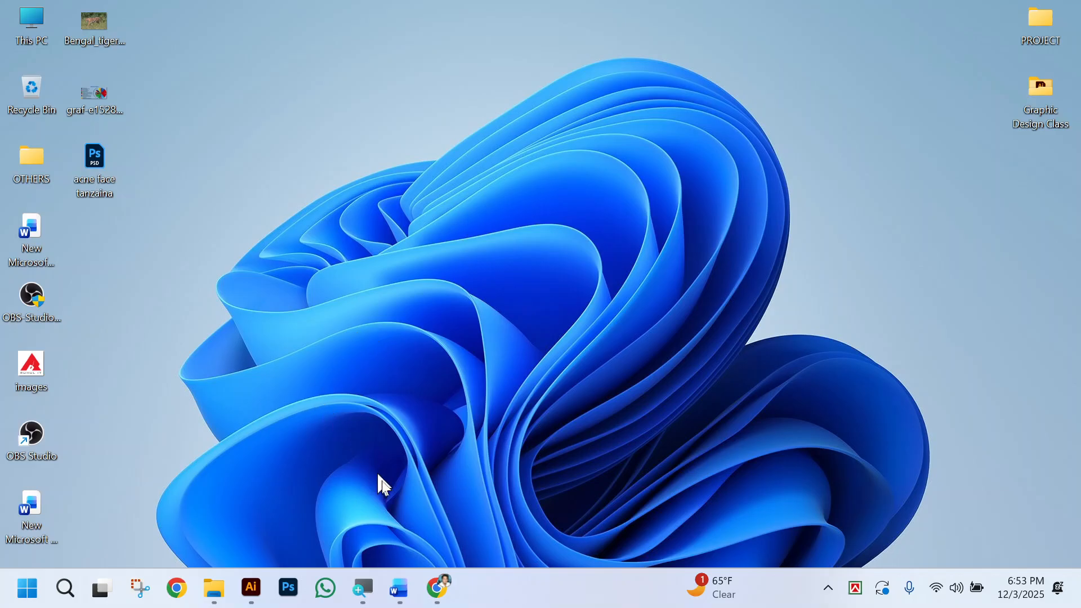
pyautogui.click(437, 589)
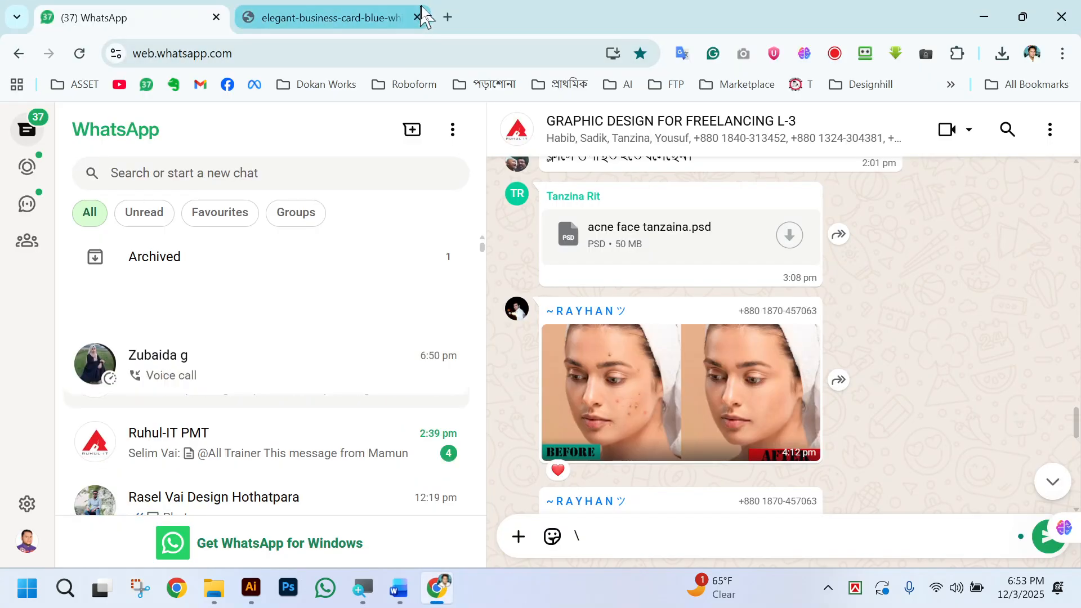
pyautogui.click(448, 17)
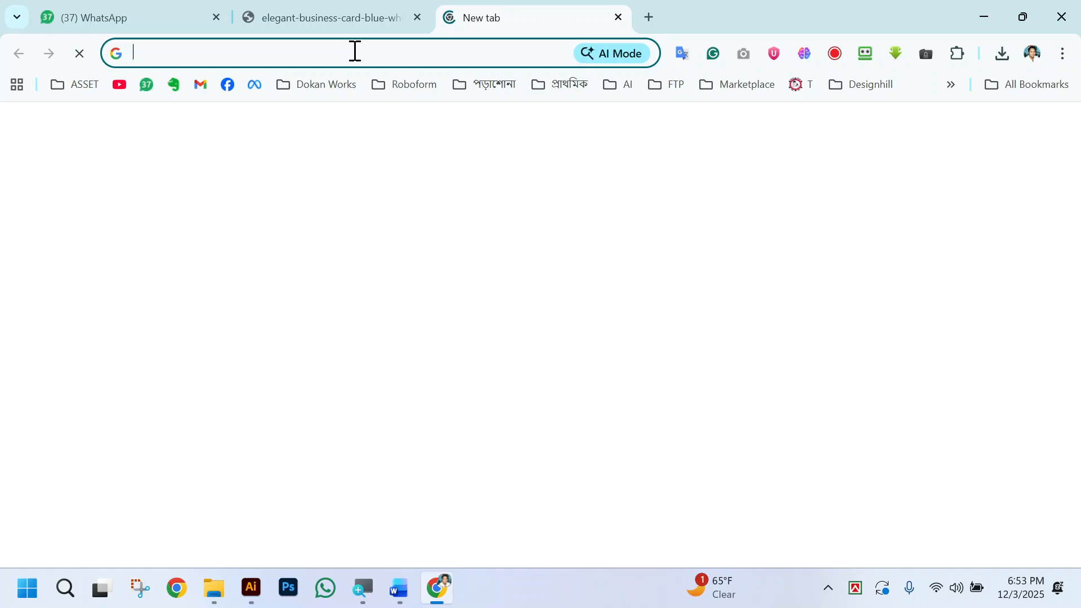
pyautogui.click(354, 51)
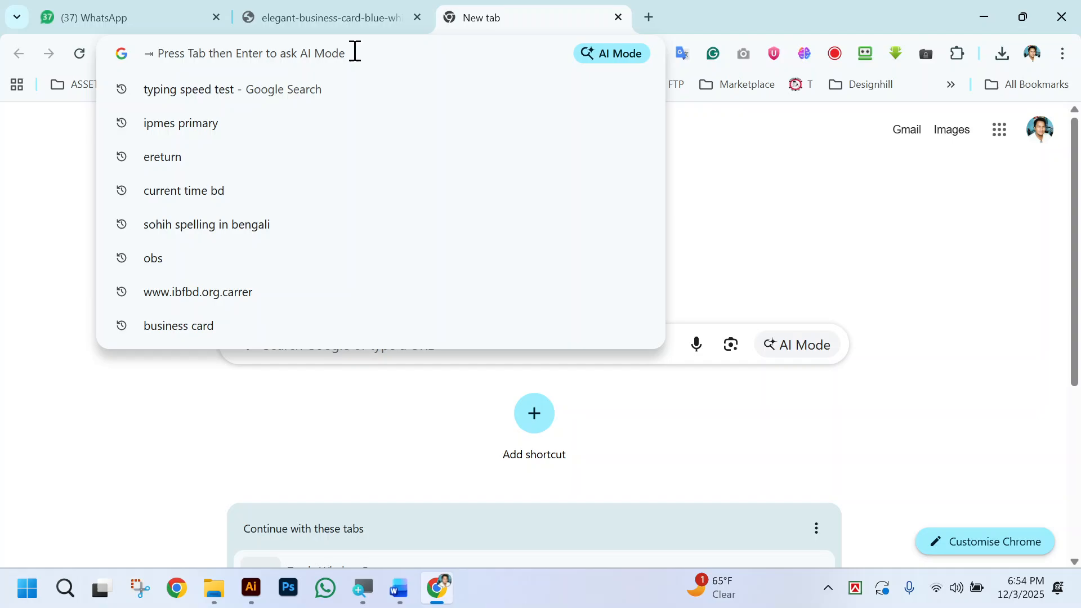
pyautogui.write('F')
pyautogui.press('BackSpace')
pyautogui.press('BackSpace')
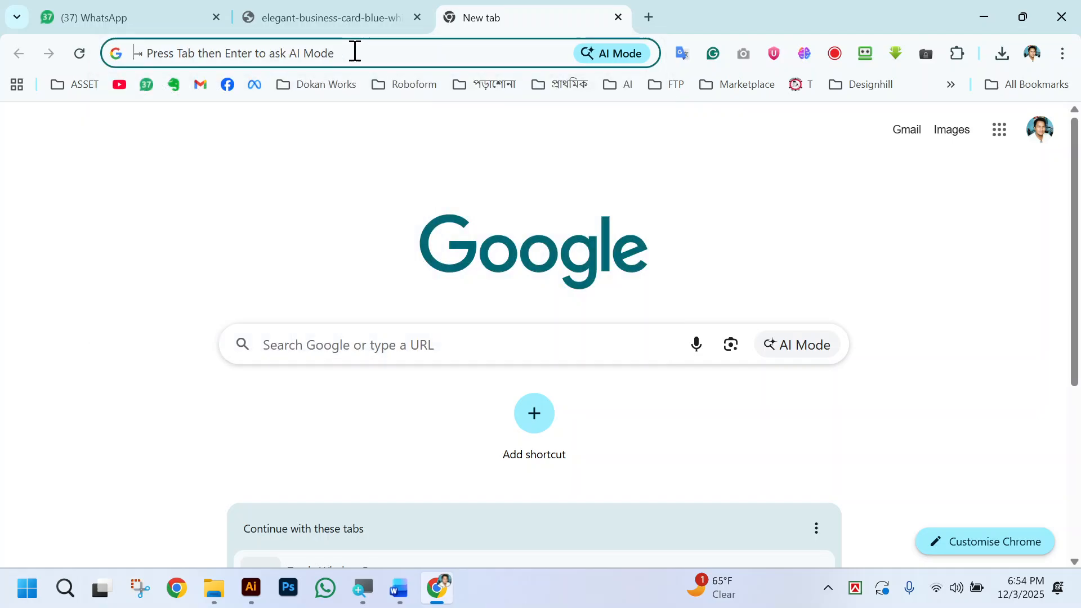
pyautogui.write('GENERATE ')
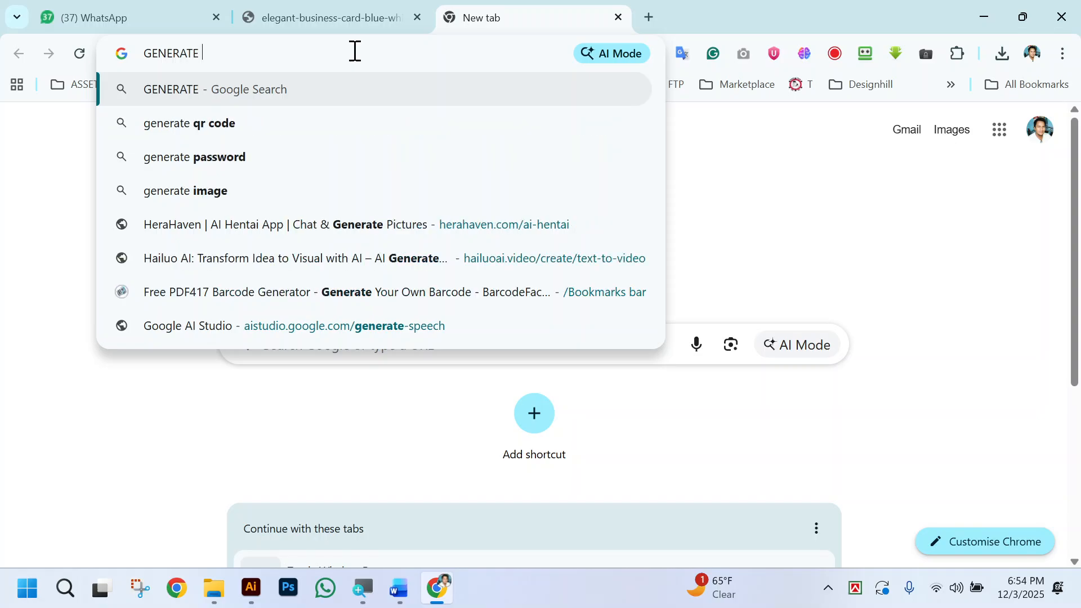
pyautogui.write('QR CODE')
pyautogui.press('Return')
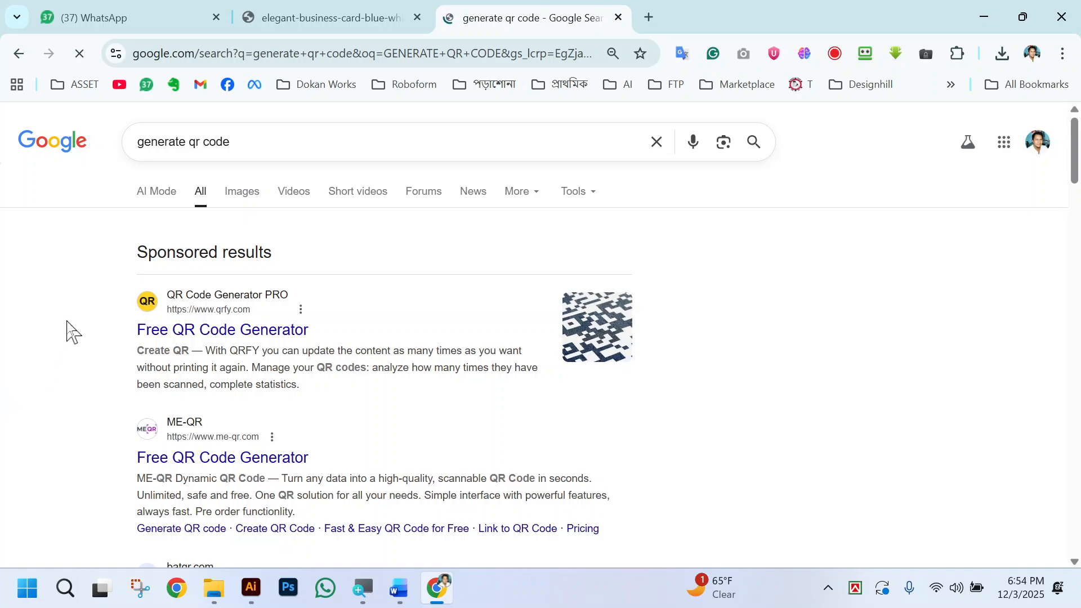
# Open the QRFY Free QR Code Generator result in its own browser tab and switch to it.
pyautogui.scroll(-1, 66, 321)
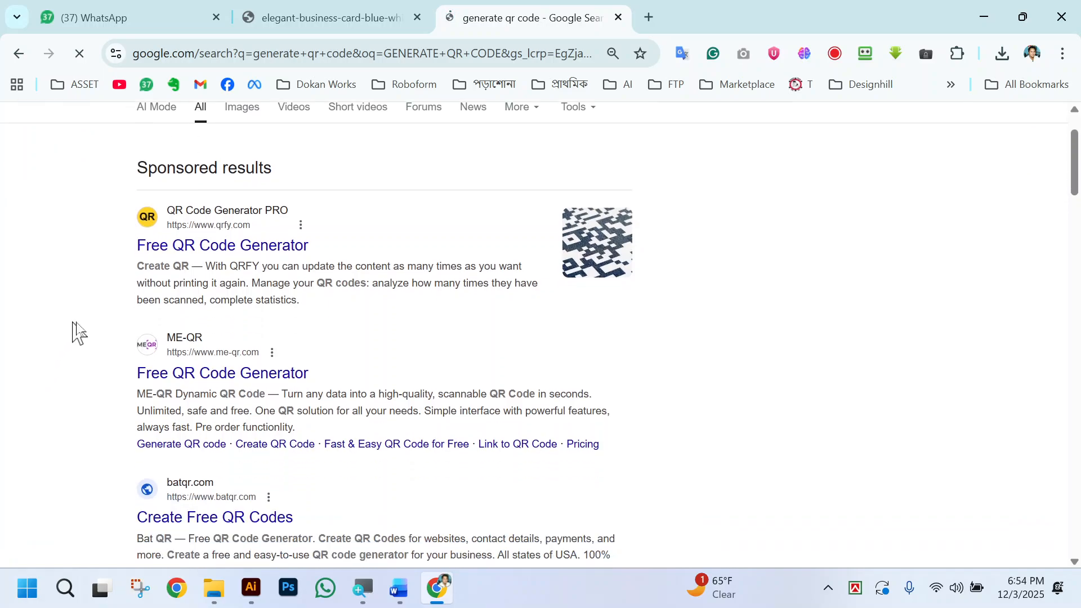
pyautogui.rightClick(254, 254)
pyautogui.click(312, 269)
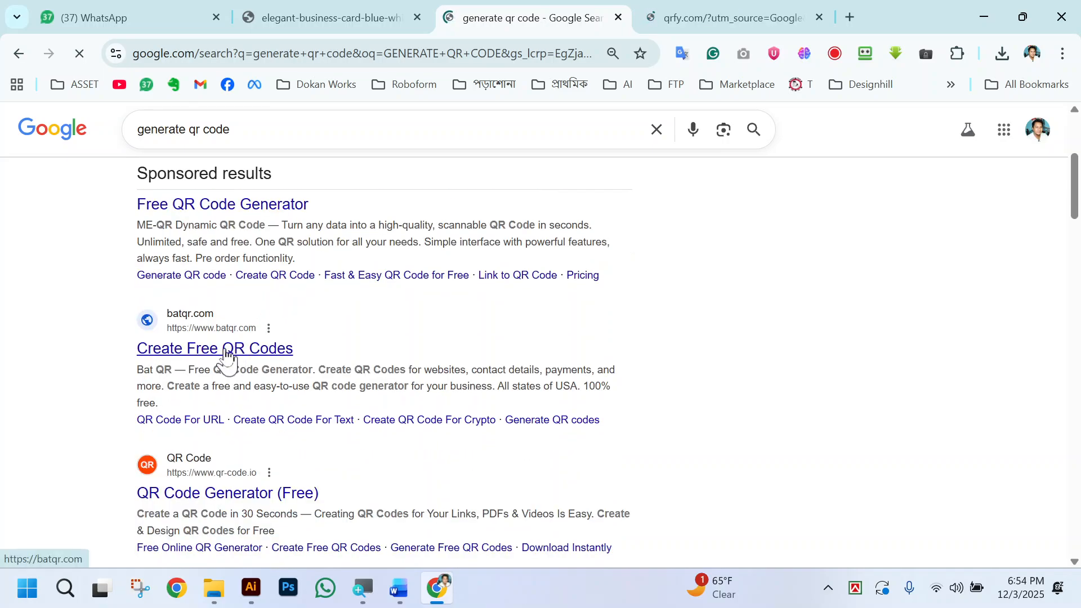
pyautogui.click(714, 15)
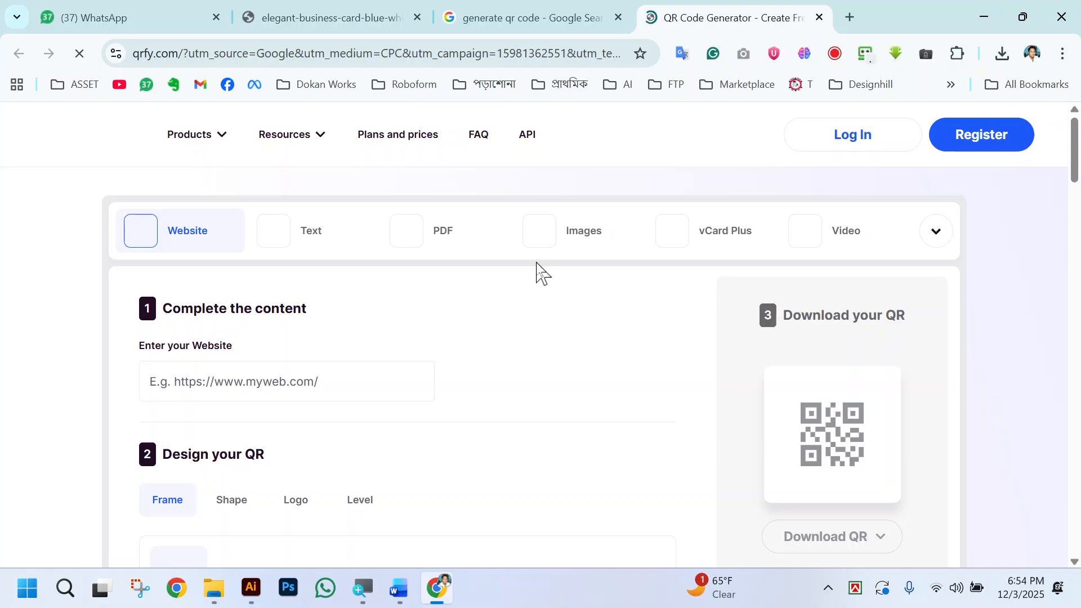
pyautogui.scroll(-2, 507, 338)
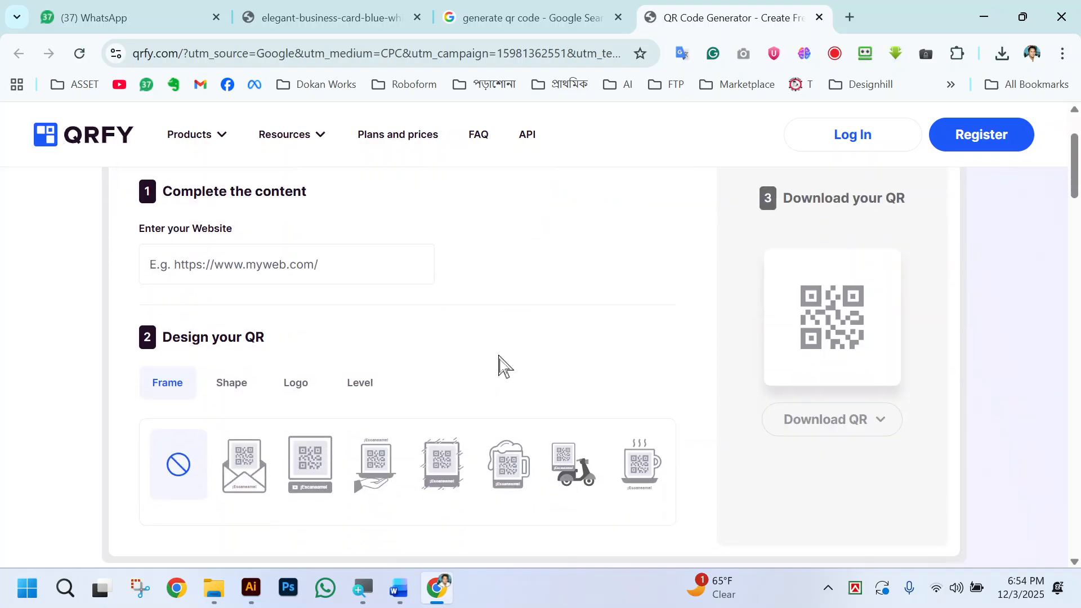
pyautogui.scroll(1, 394, 355)
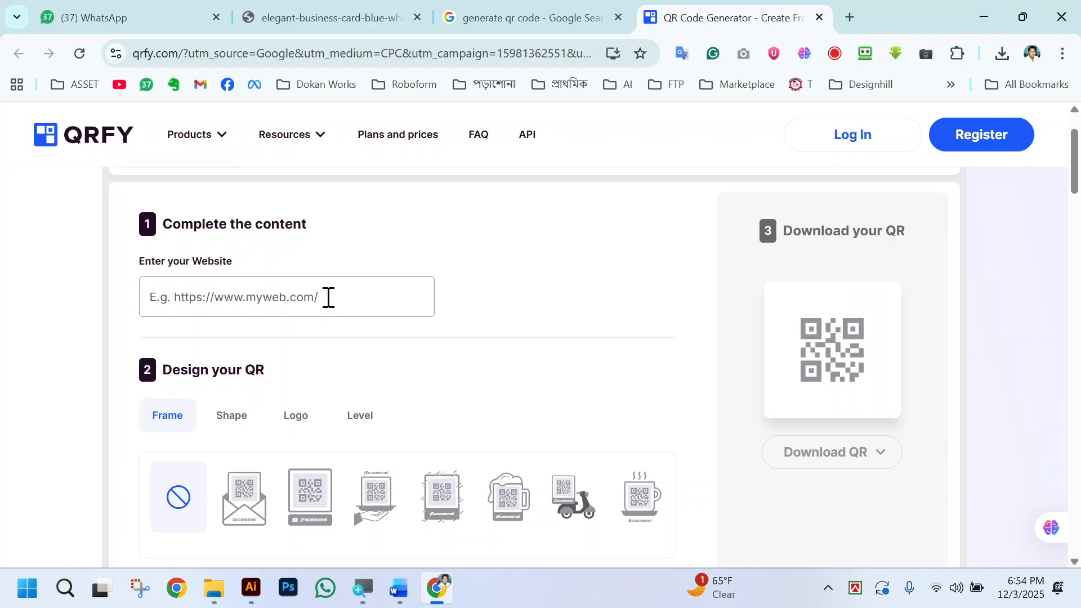
pyautogui.click(373, 295)
pyautogui.scroll(1, 169, 293)
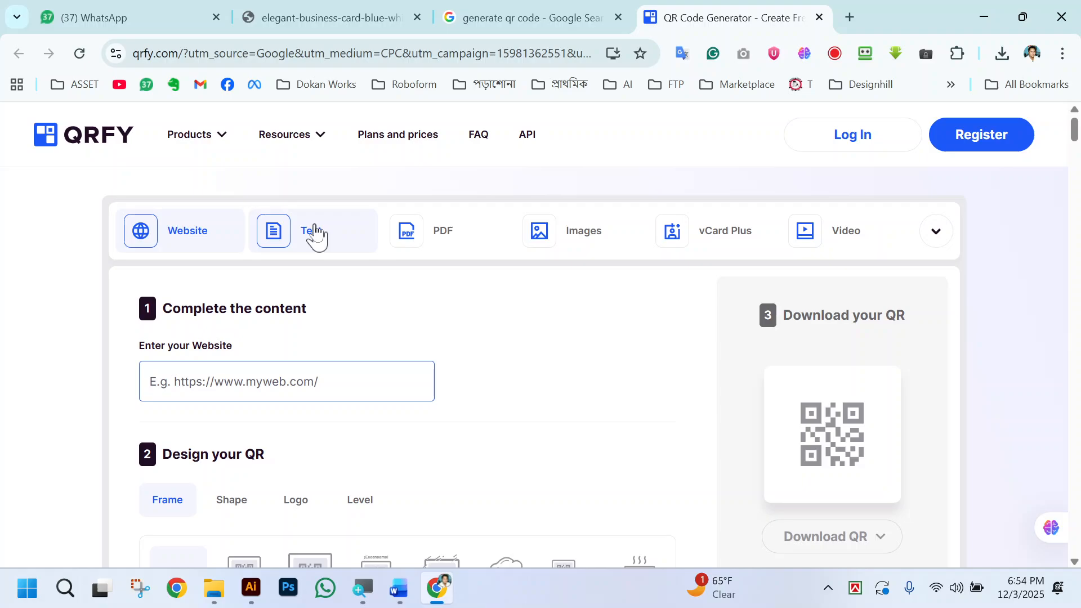
pyautogui.scroll(-2, 470, 292)
pyautogui.scroll(2, 319, 304)
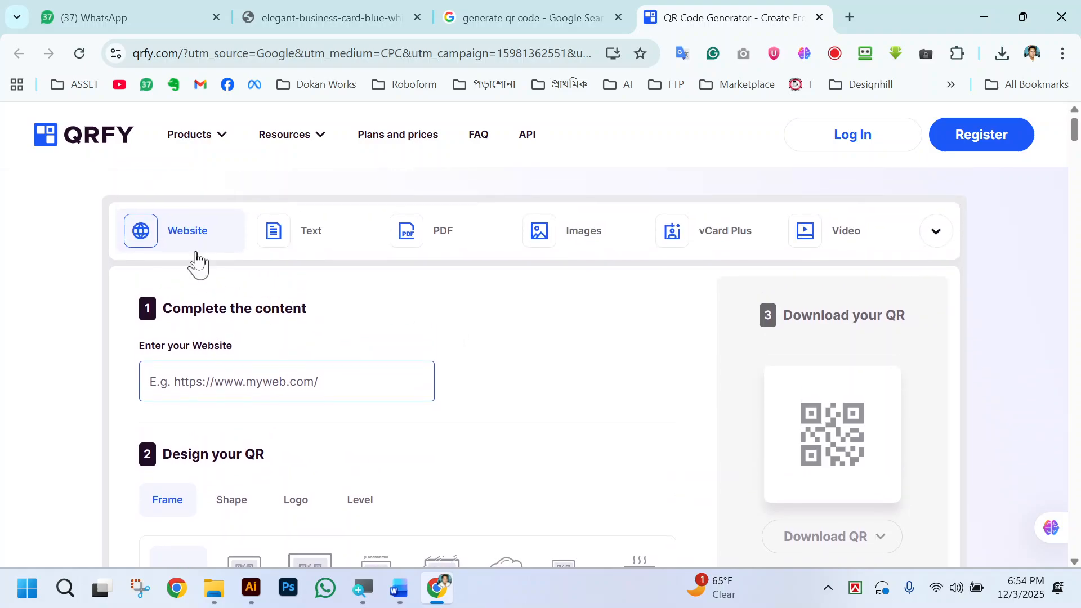
pyautogui.scroll(-2, 302, 356)
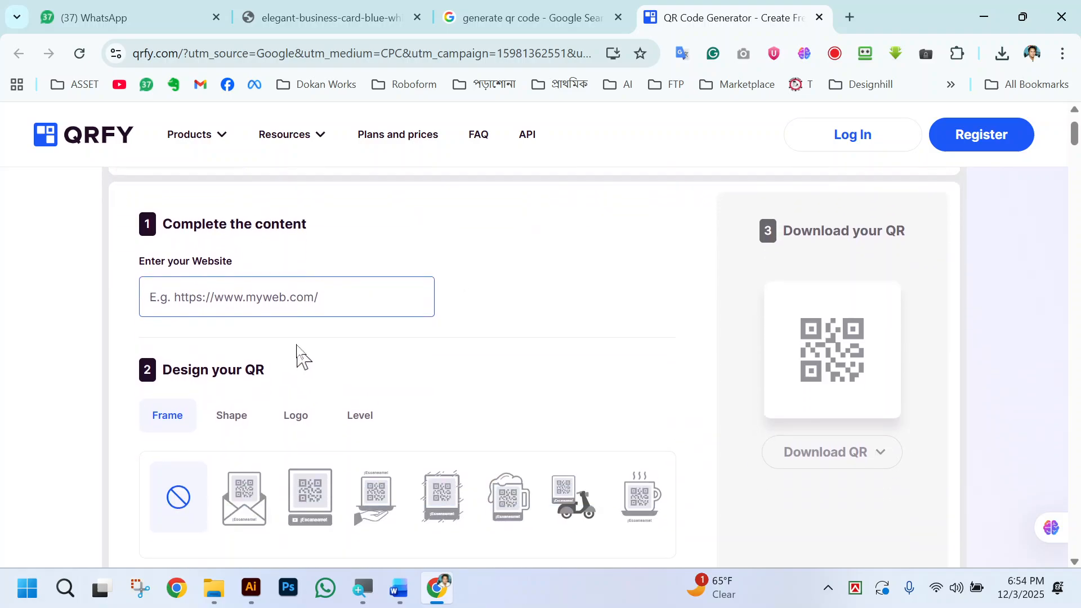
pyautogui.click(283, 287)
pyautogui.write('HT')
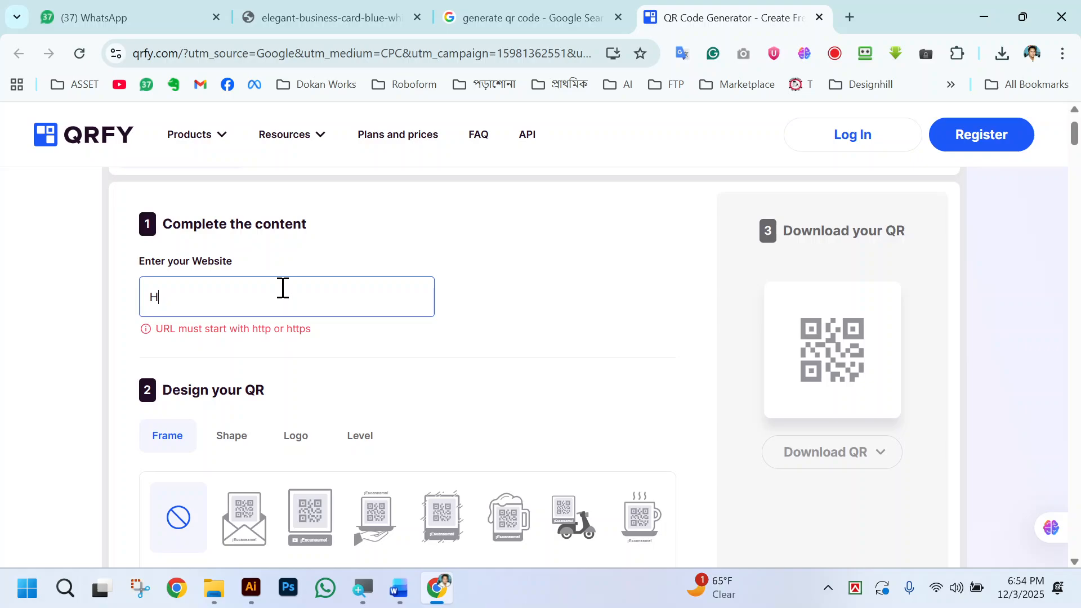
pyautogui.press('BackSpace')
pyautogui.write('http://ruhul')
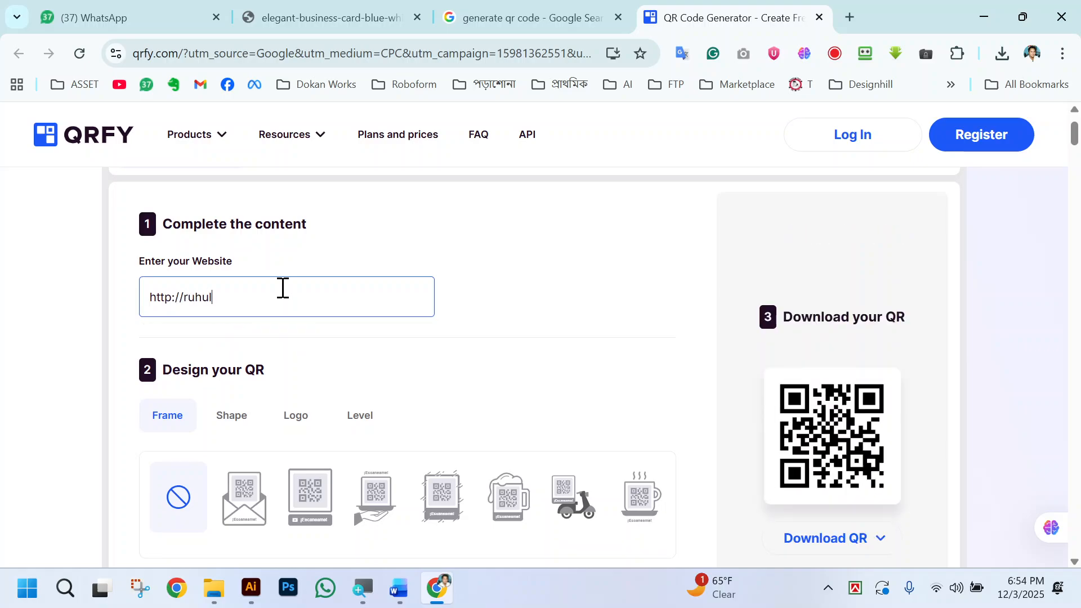
pyautogui.write('it.org')
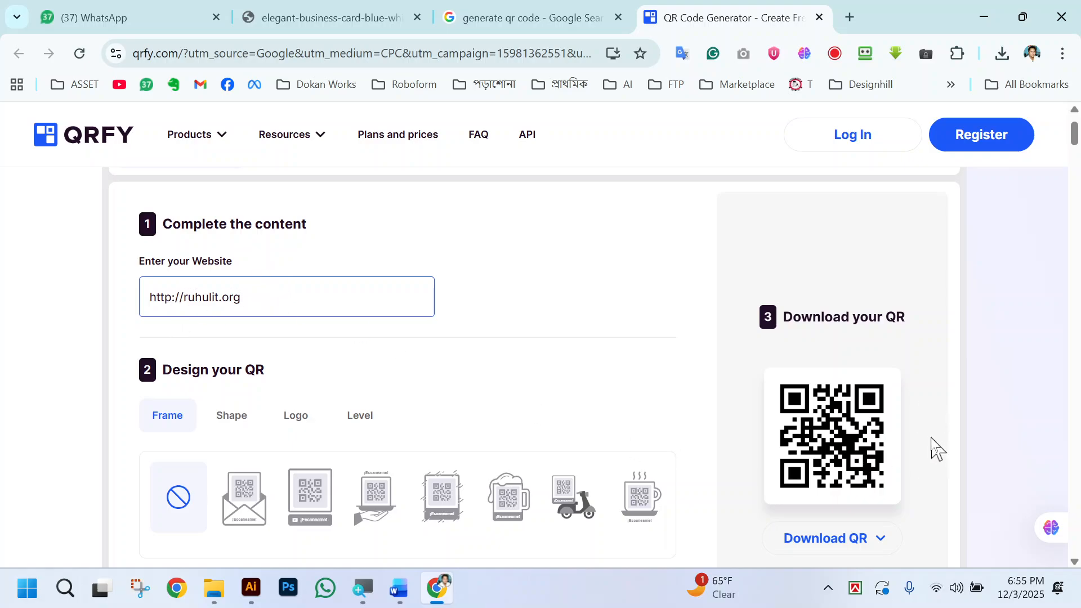
# Look over the generated QR code and the additional content types the generator offers.
pyautogui.scroll(-3, 937, 449)
pyautogui.scroll(3, 837, 298)
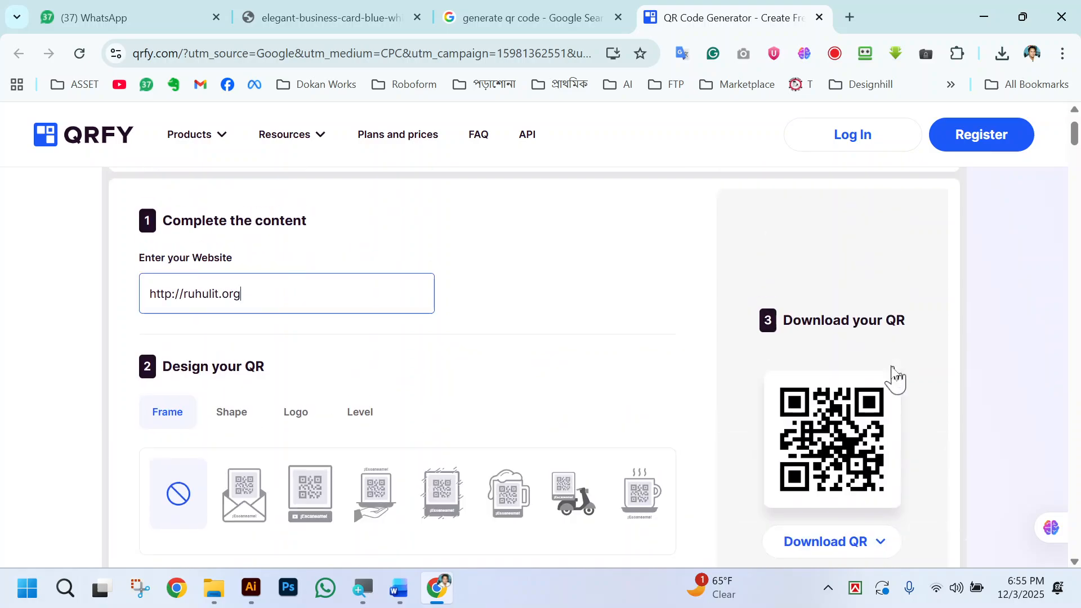
pyautogui.scroll(2, 410, 309)
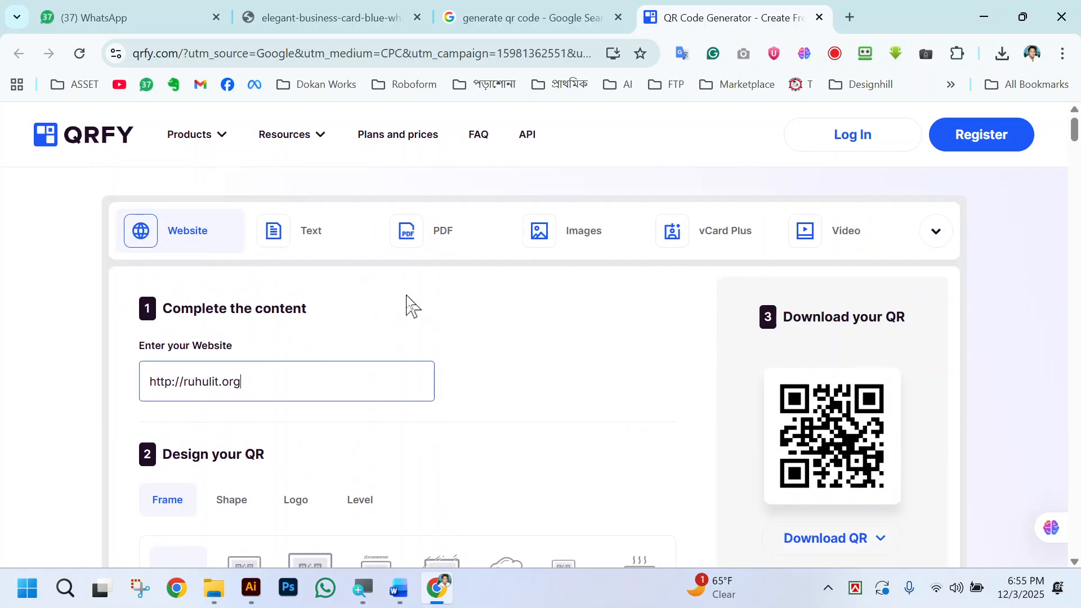
pyautogui.click(939, 233)
pyautogui.scroll(-5, 791, 427)
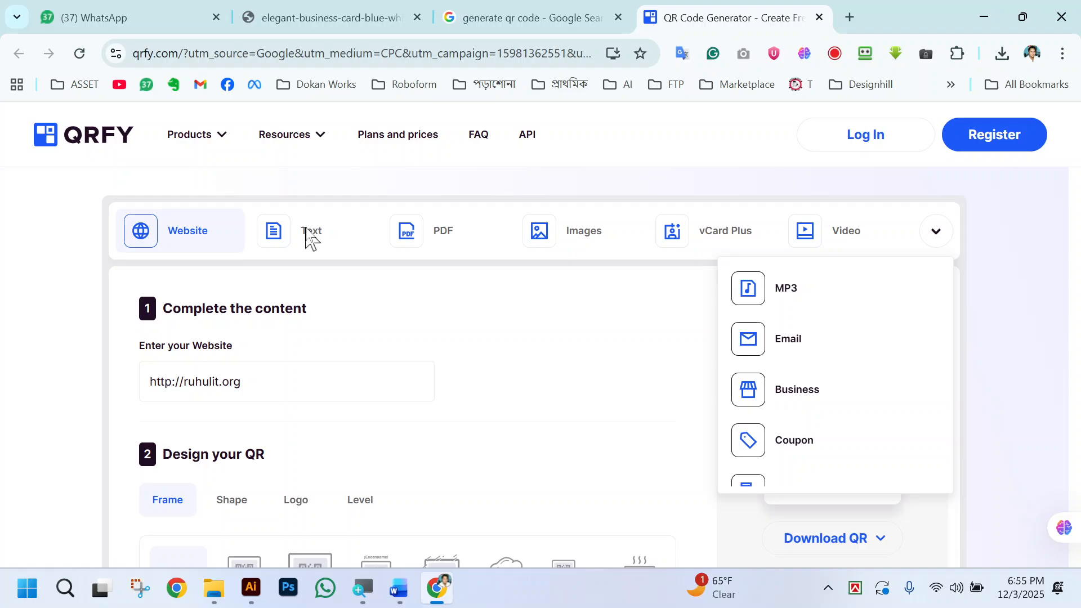
pyautogui.click(15, 335)
pyautogui.scroll(-1, 662, 393)
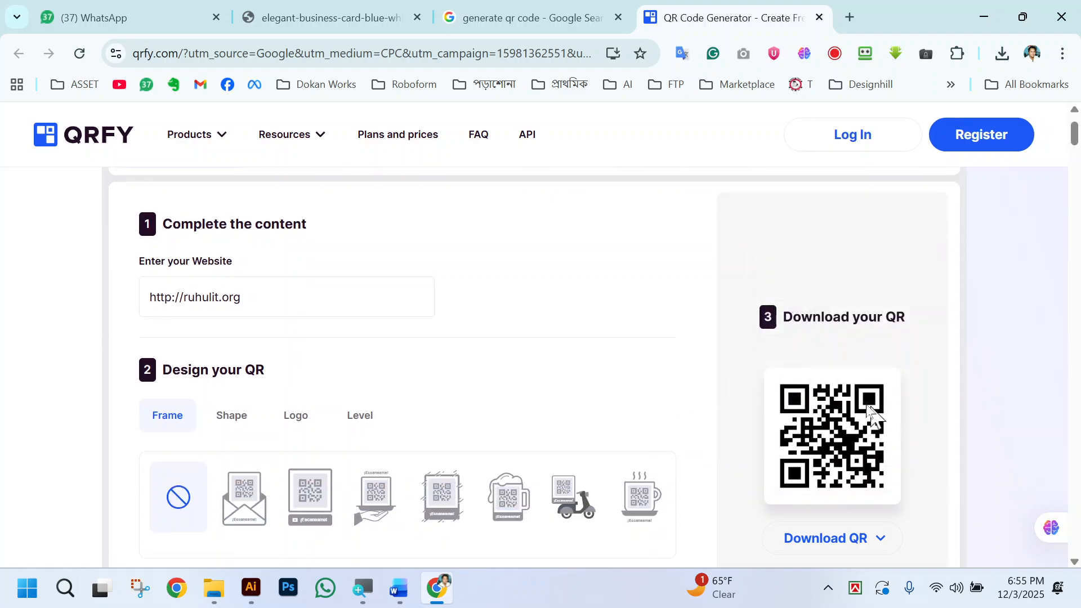
# Check the download options for the QR code, and dismiss them without choosing one.
pyautogui.scroll(-1, 872, 414)
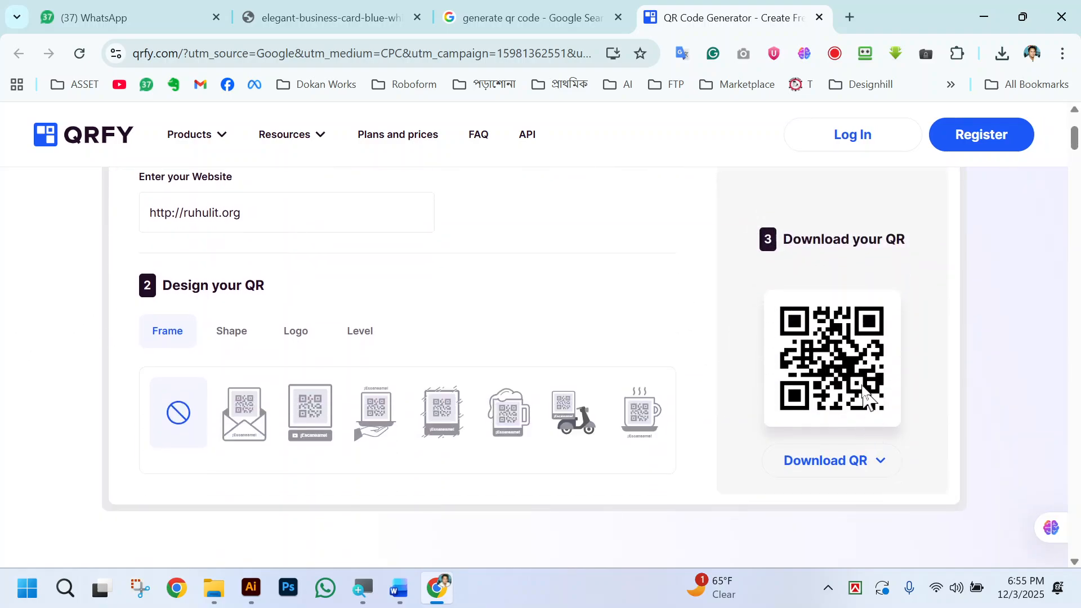
pyautogui.click(841, 466)
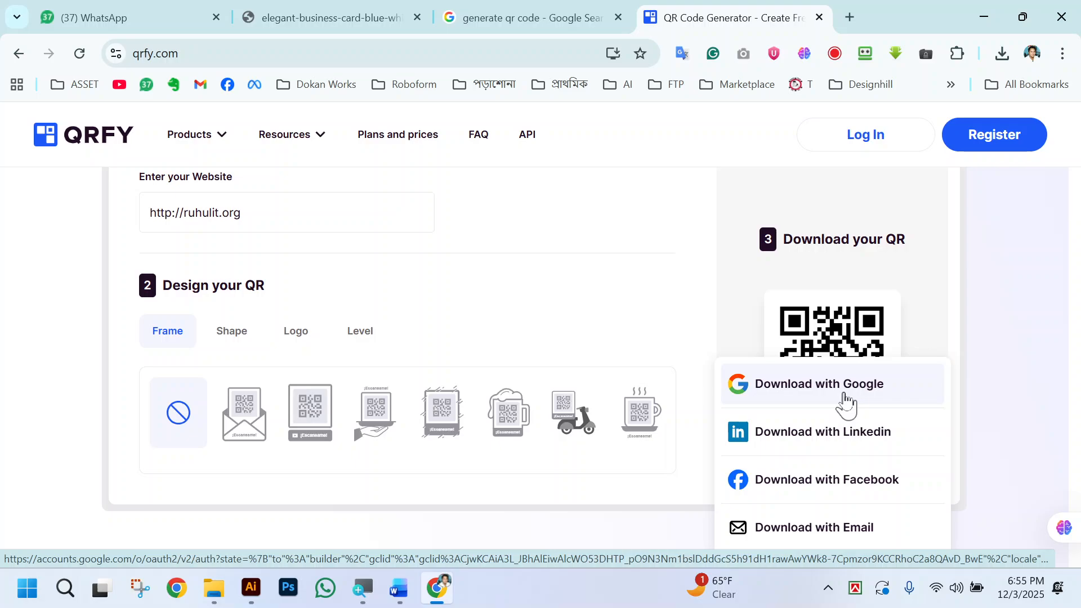
pyautogui.click(1008, 320)
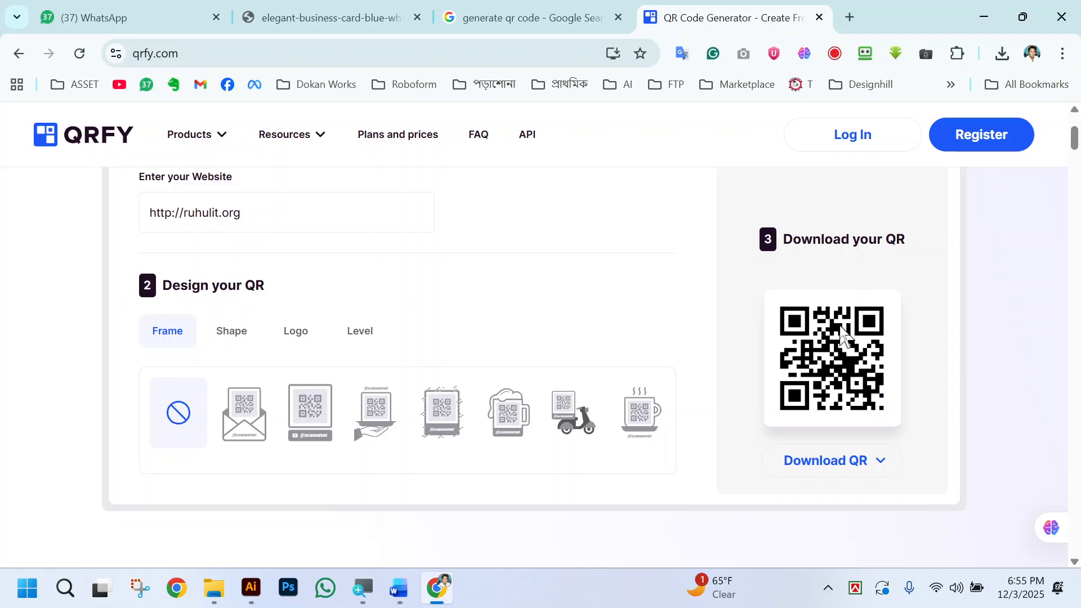
# Enlarge the web page until the QR code preview is shown large, and bring it into view.
pyautogui.hotkey('ctrl', '+')
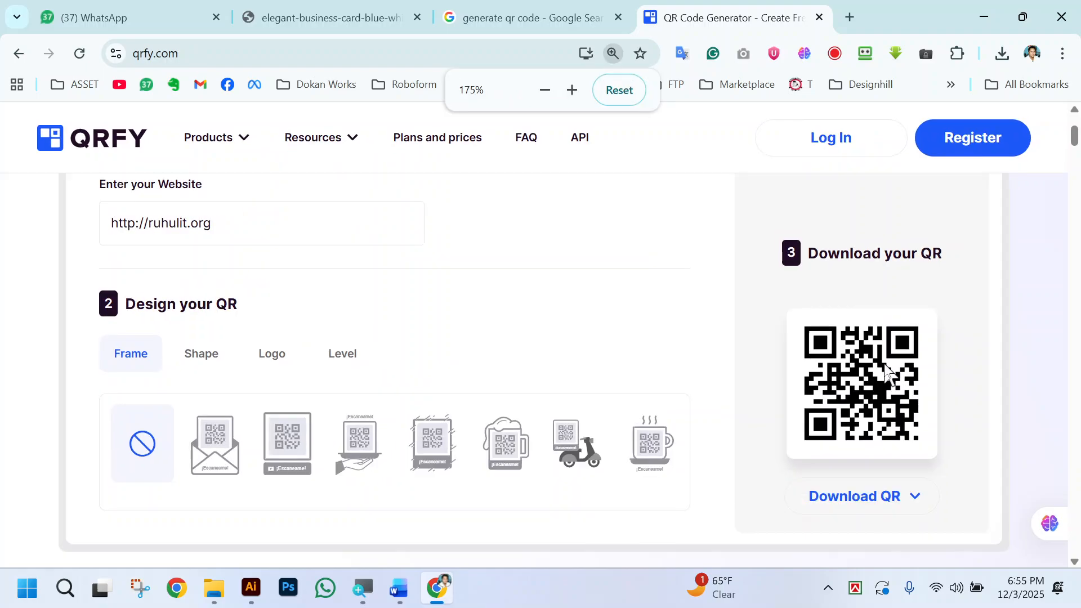
pyautogui.scroll(4, 679, 352)
pyautogui.scroll(-1, 598, 361)
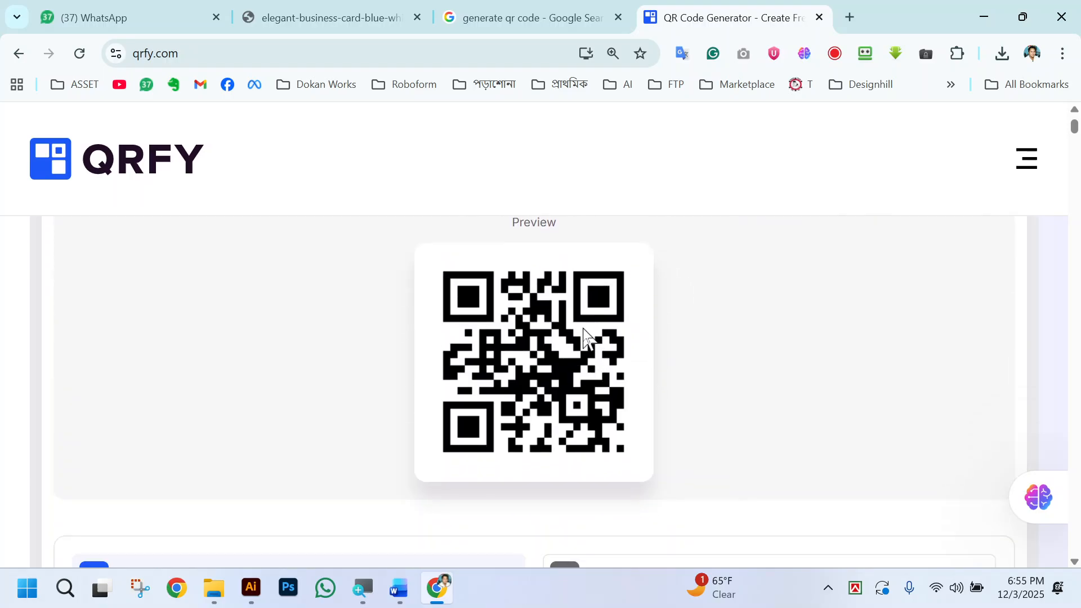
# Inspect the QR code preview's canvas and surrounding page elements in the developer tools, and close the tools.
pyautogui.press('F12')
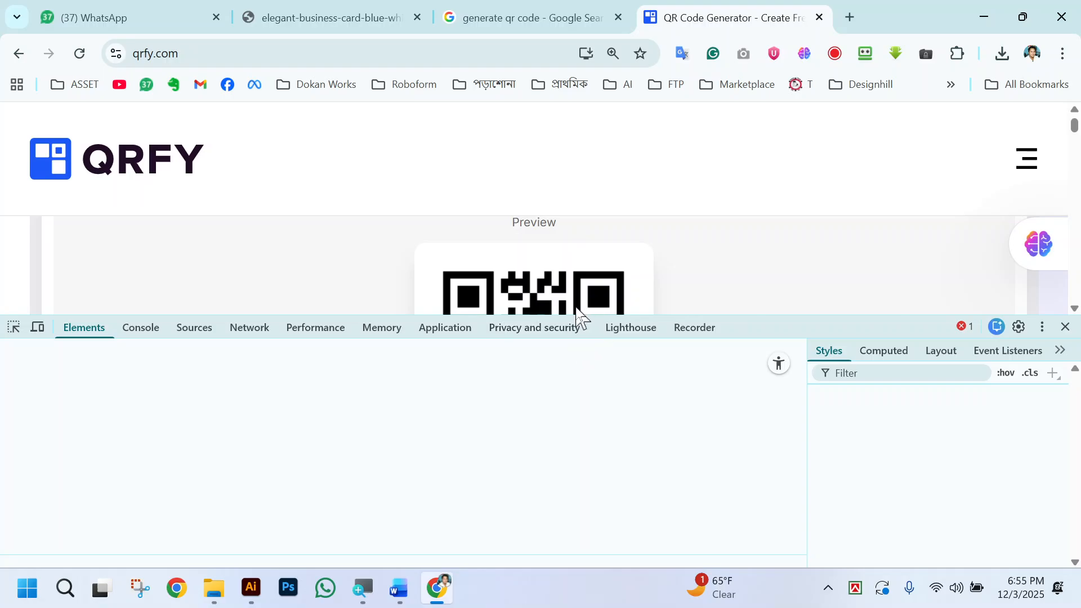
pyautogui.moveTo(751, 318); pyautogui.dragTo(253, 381)
pyautogui.click(14, 389)
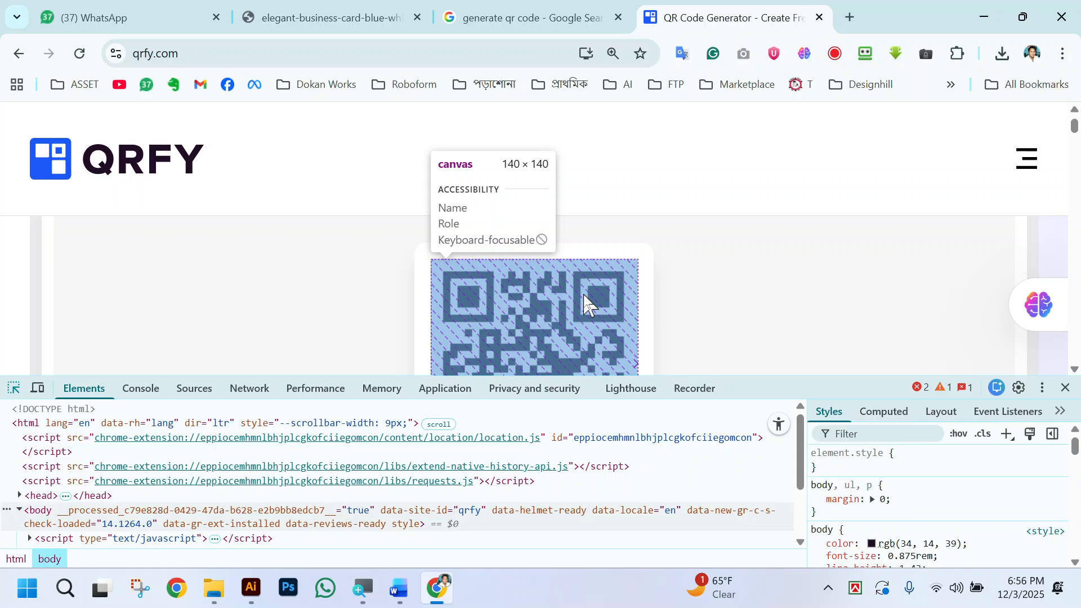
pyautogui.click(585, 304)
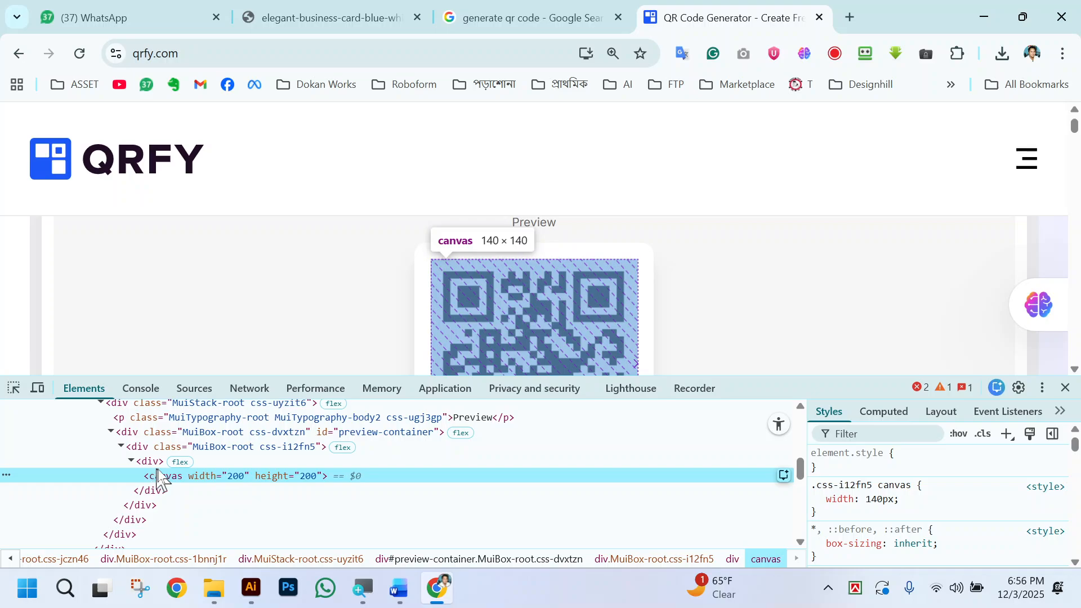
pyautogui.click(14, 388)
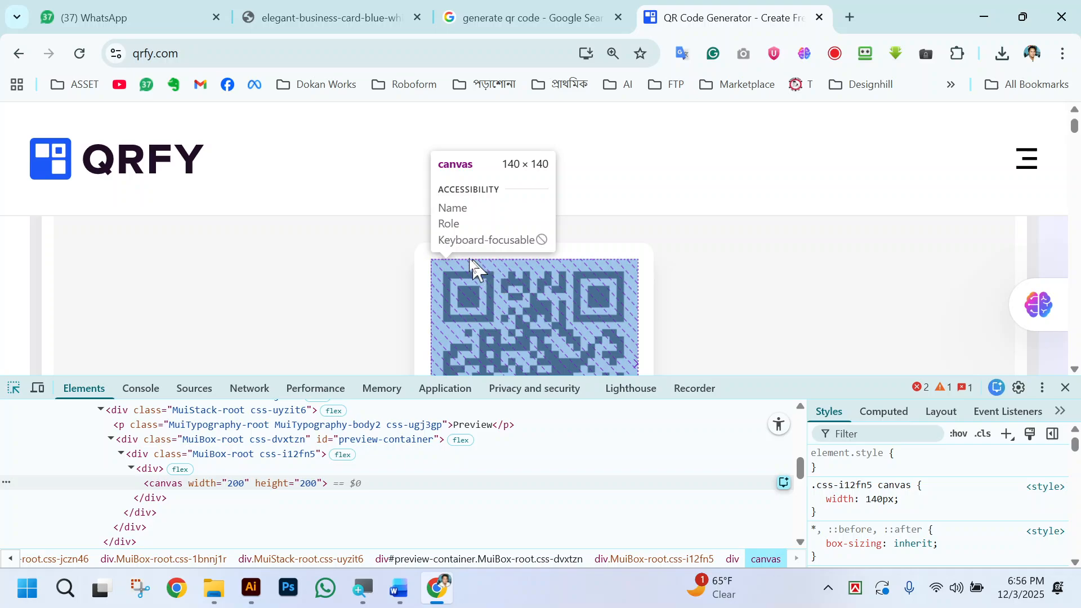
pyautogui.click(448, 258)
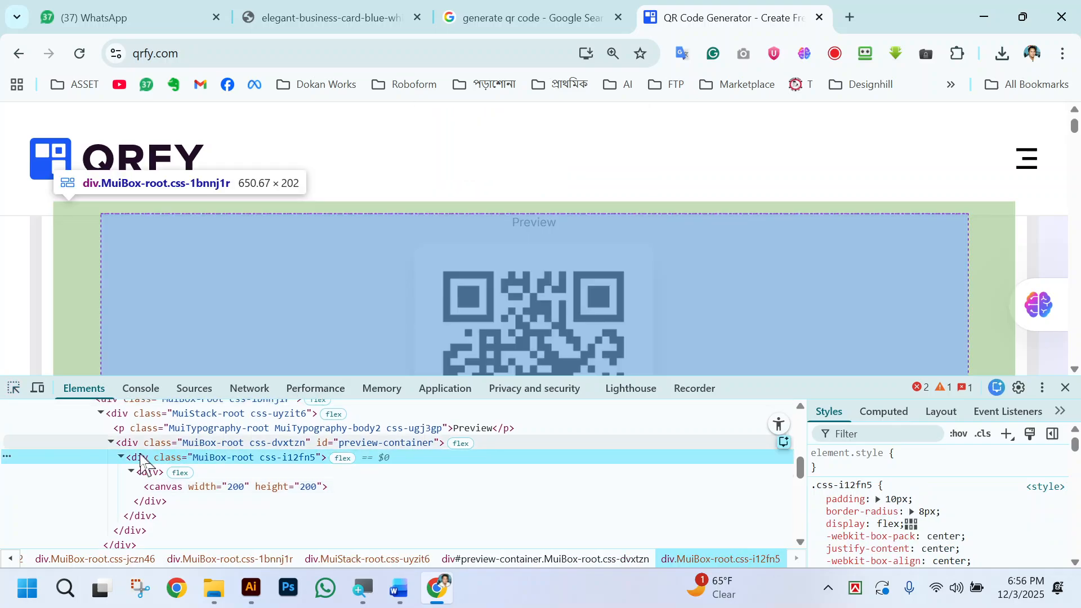
pyautogui.scroll(-5, 250, 493)
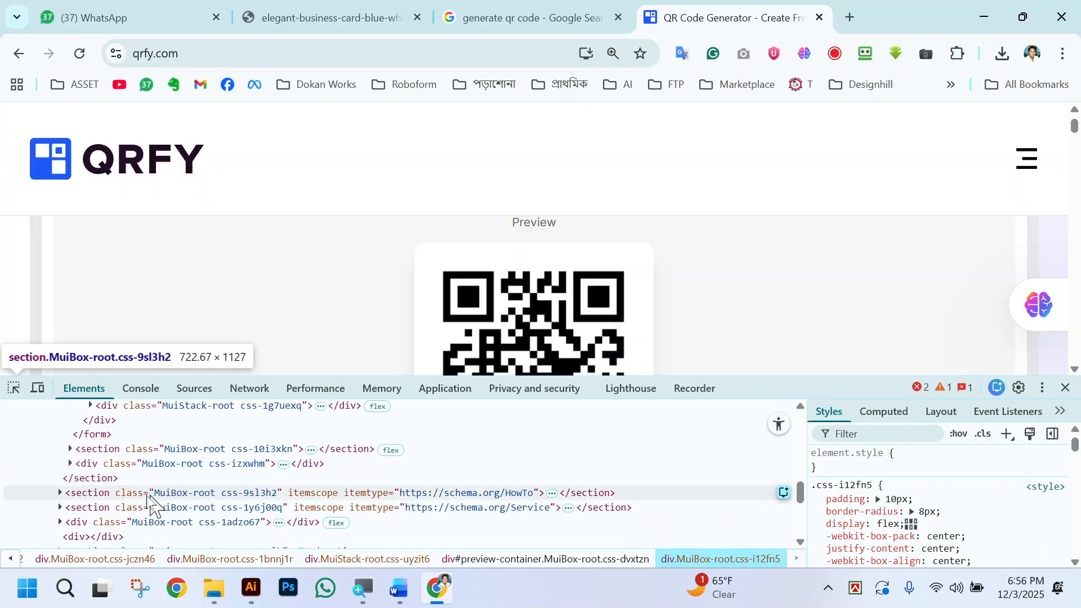
pyautogui.click(60, 493)
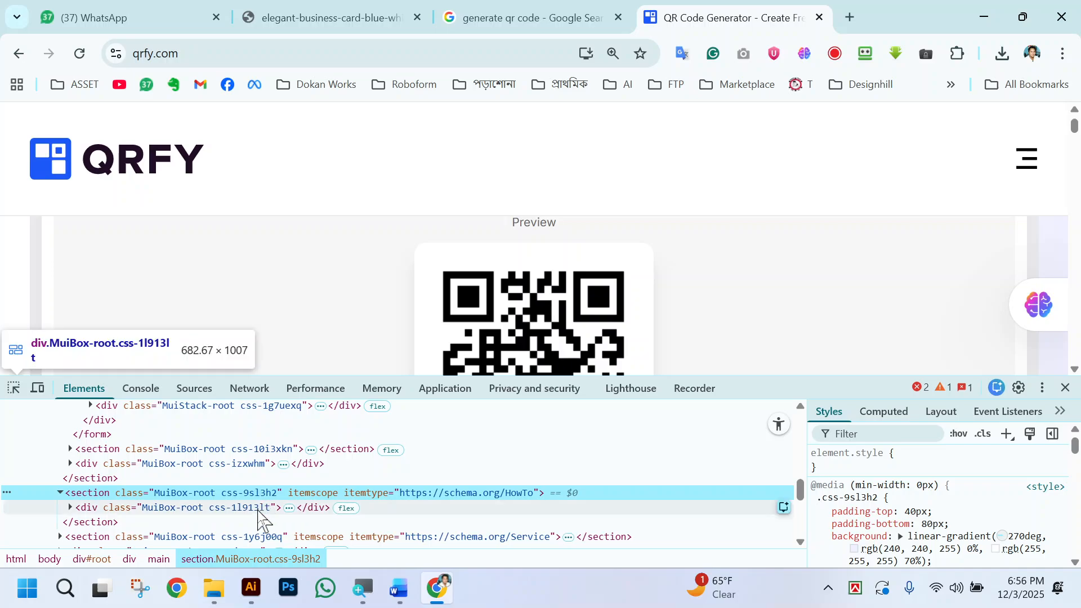
pyautogui.click(1065, 388)
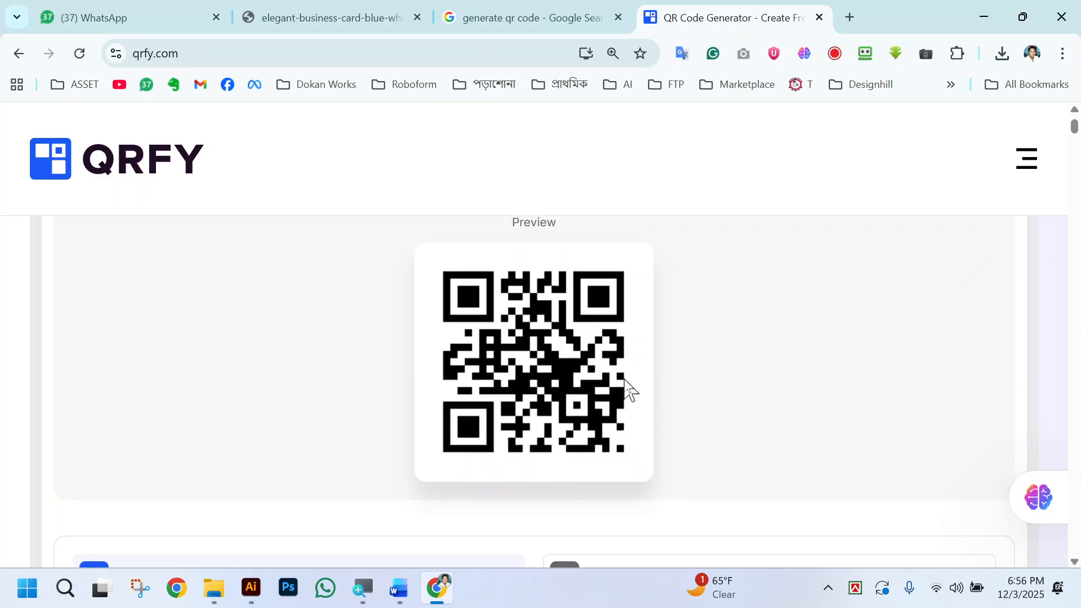
# Adjust the web page magnification and position until the whole QR code fills the visible area.
pyautogui.hotkey('ctrl', '+')
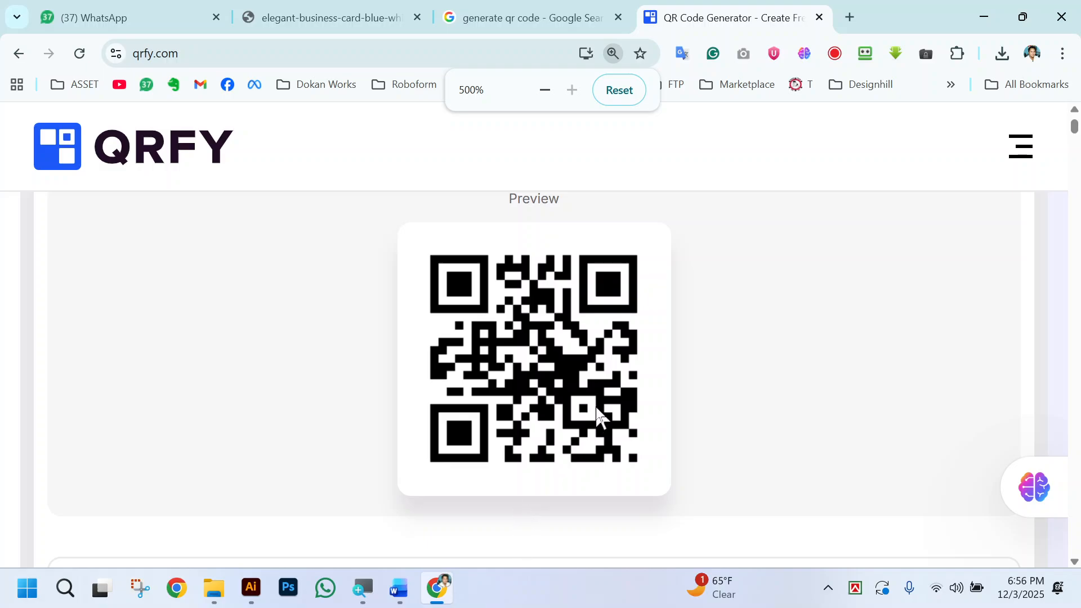
pyautogui.scroll(-3, 645, 434)
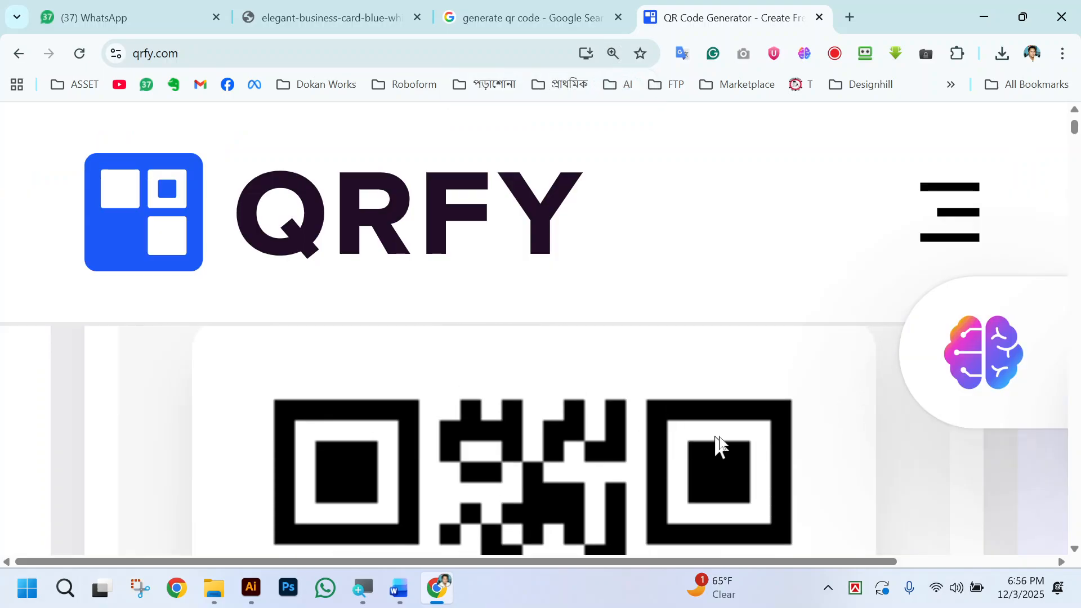
pyautogui.hotkey('ctrl', '-')
pyautogui.scroll(-2, 730, 434)
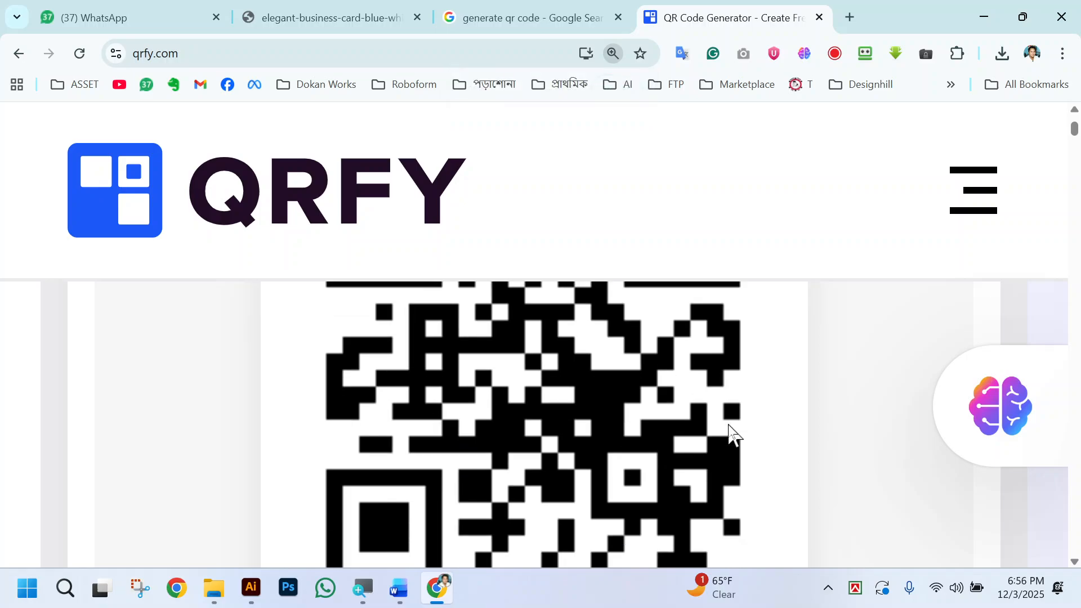
pyautogui.hotkey('ctrl', '-')
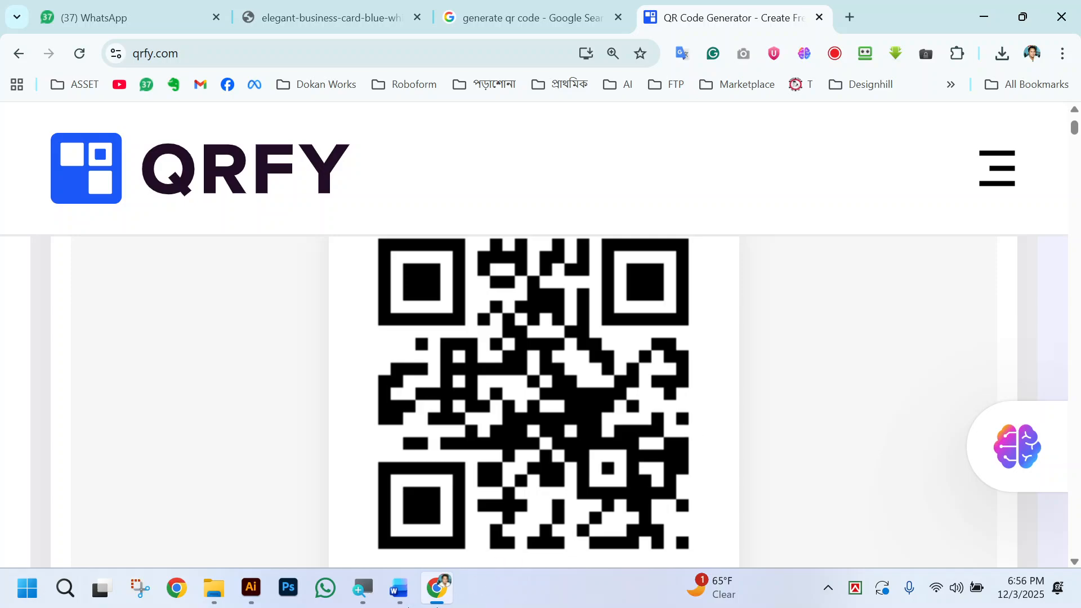
pyautogui.click(139, 589)
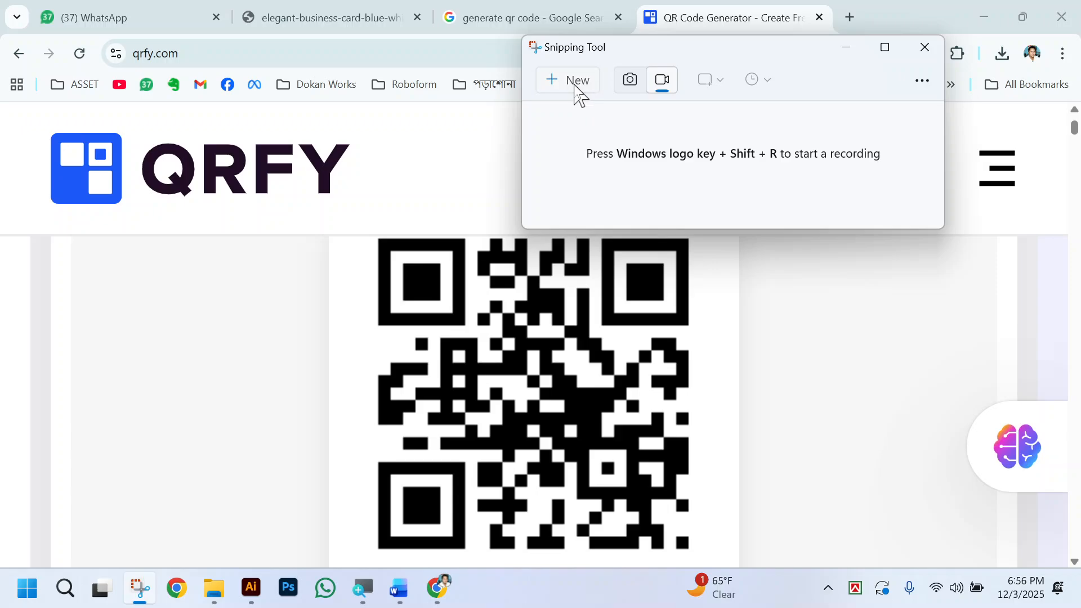
pyautogui.click(570, 81)
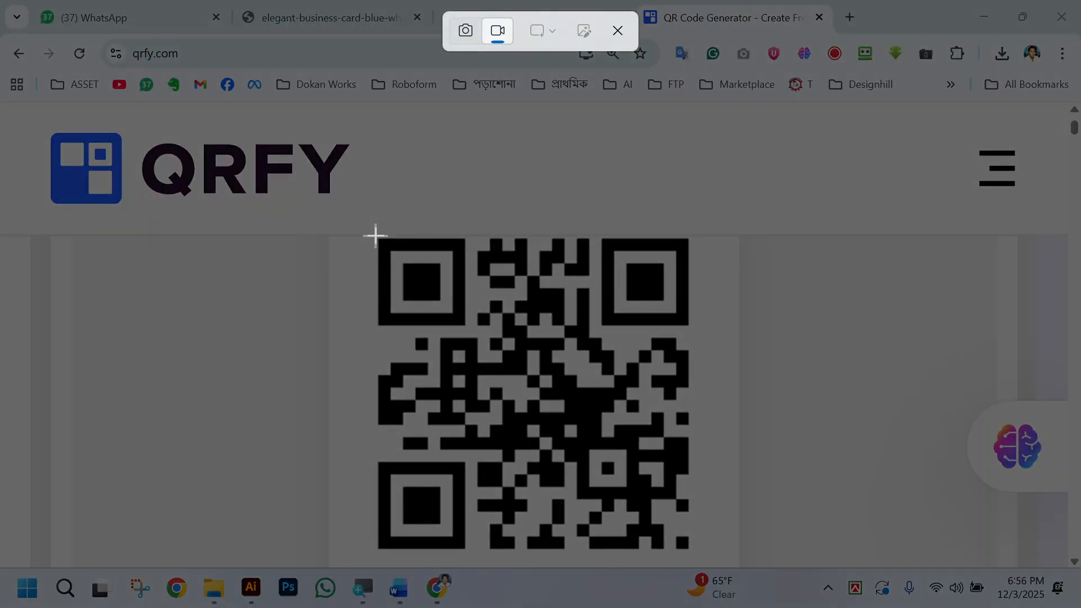
pyautogui.moveTo(375, 235); pyautogui.dragTo(699, 553)
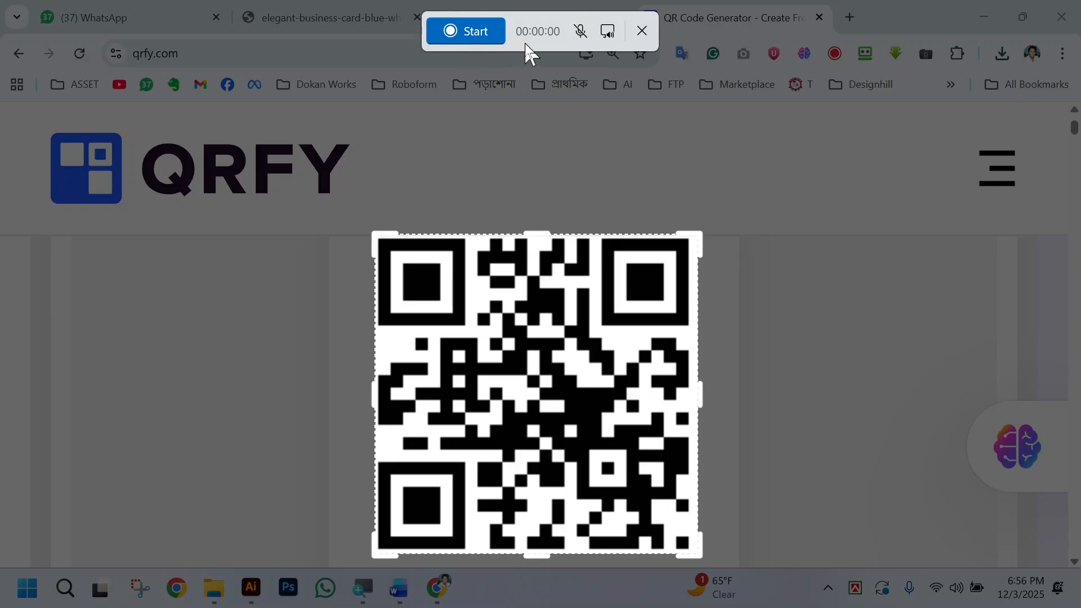
pyautogui.click(643, 32)
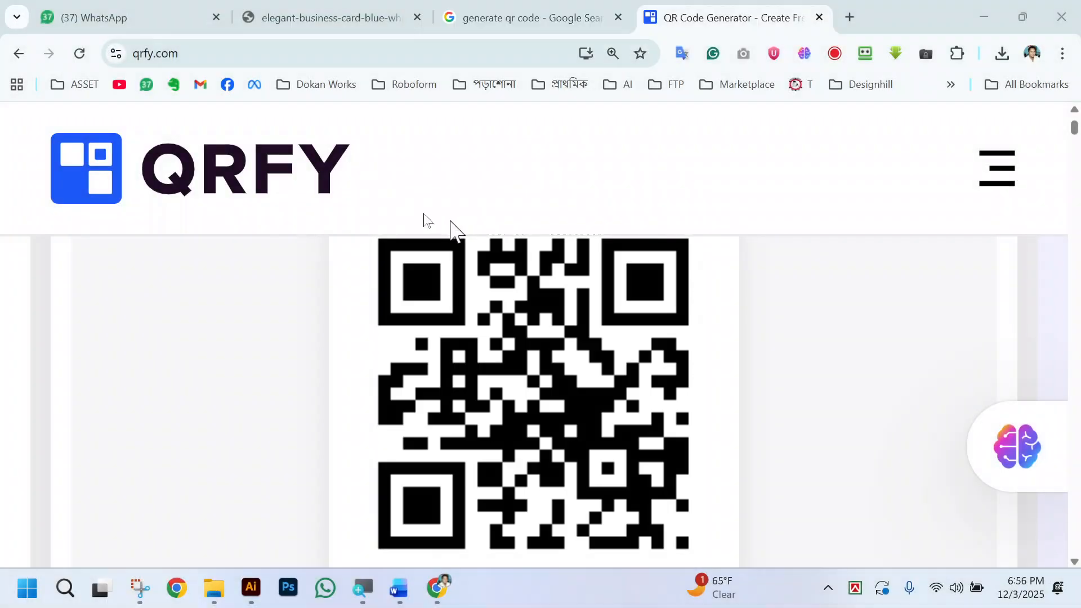
# Switch to Snipping Tool, capture a still image of just the QR code, and dismiss the snip window.
pyautogui.click(128, 588)
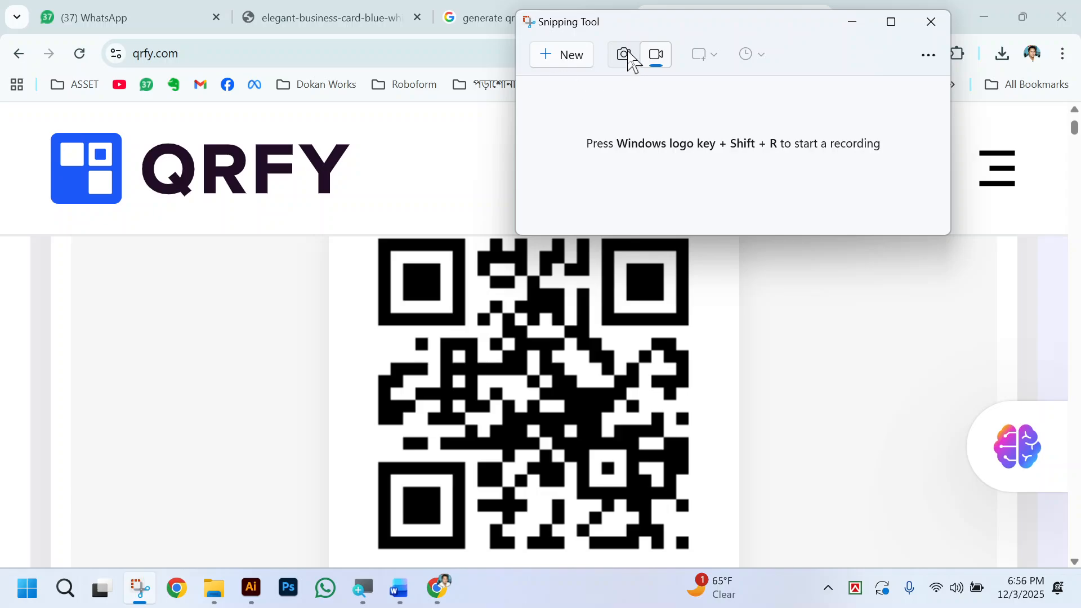
pyautogui.click(625, 56)
pyautogui.click(566, 55)
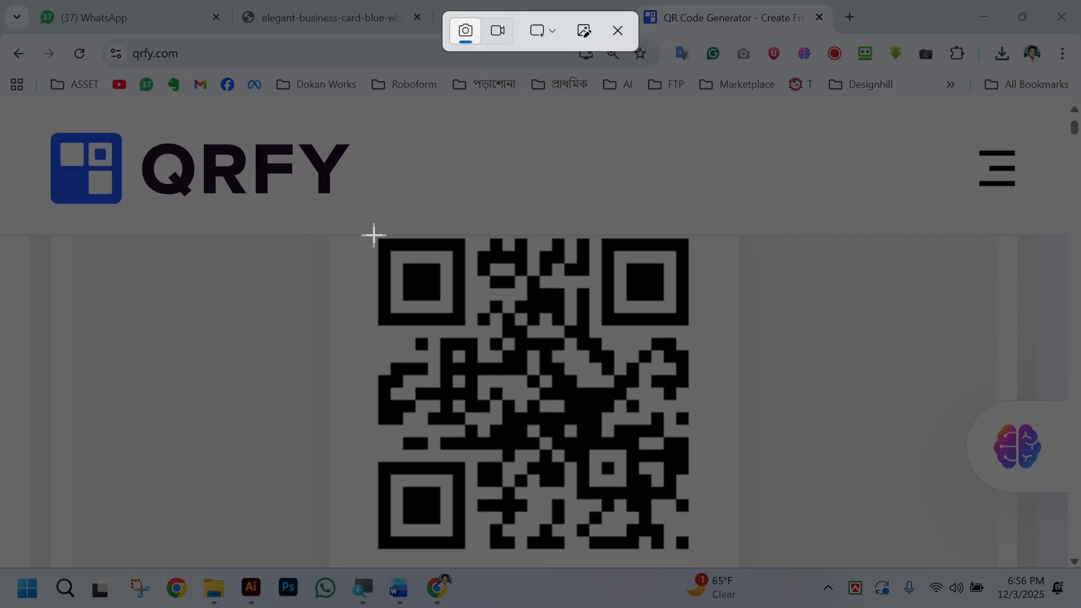
pyautogui.moveTo(374, 235); pyautogui.dragTo(694, 552)
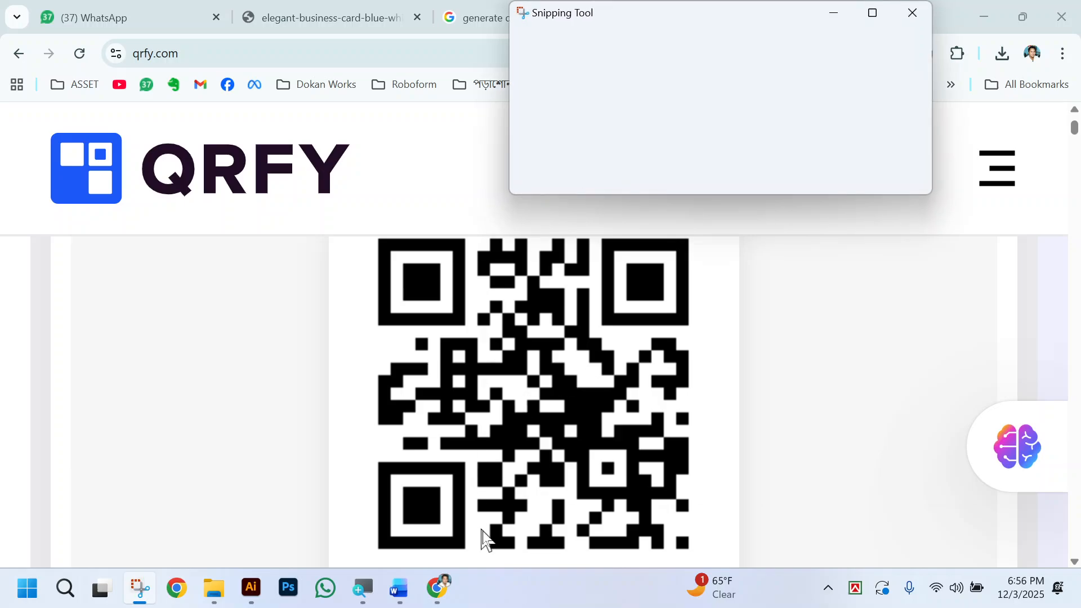
pyautogui.scroll(3, 844, 220)
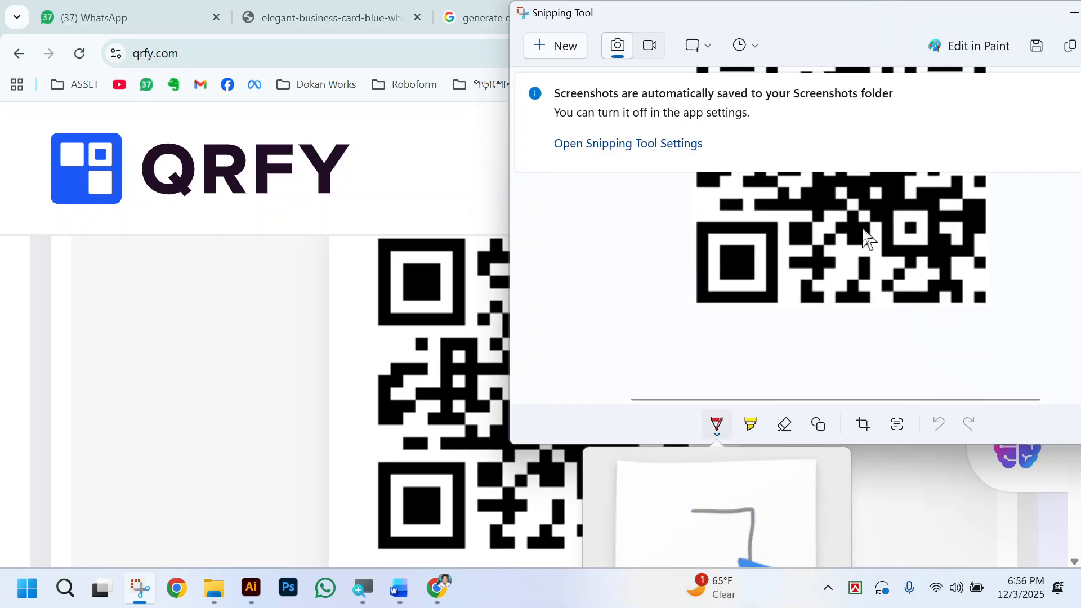
pyautogui.moveTo(946, 11); pyautogui.dragTo(630, 78)
pyautogui.click(843, 66)
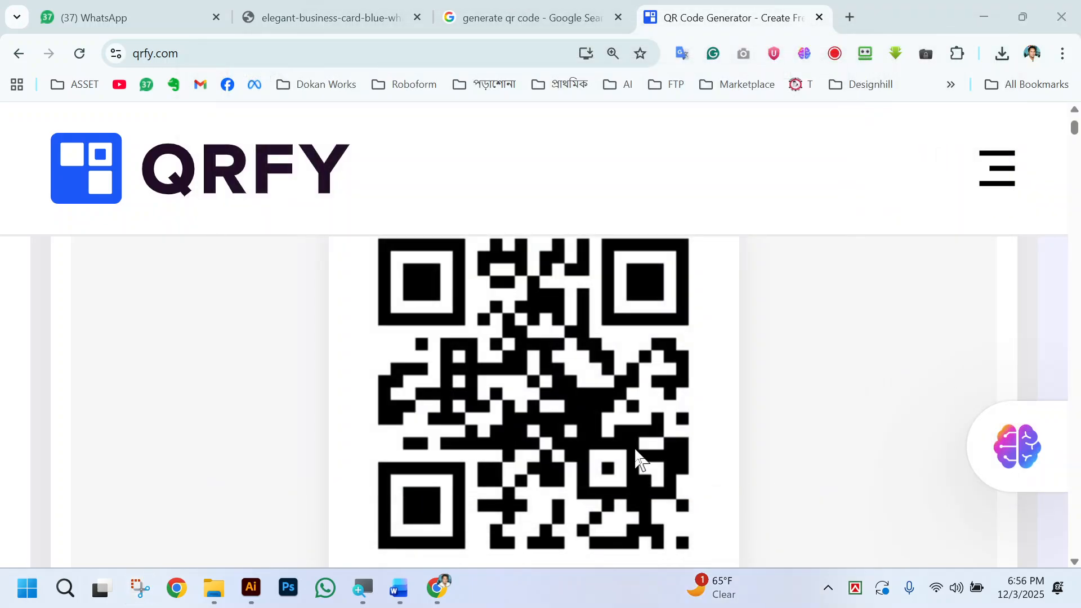
# Switch to Illustrator, paste the captured QR code, and move it clear of the artboards, beside the reference card.
pyautogui.click(250, 599)
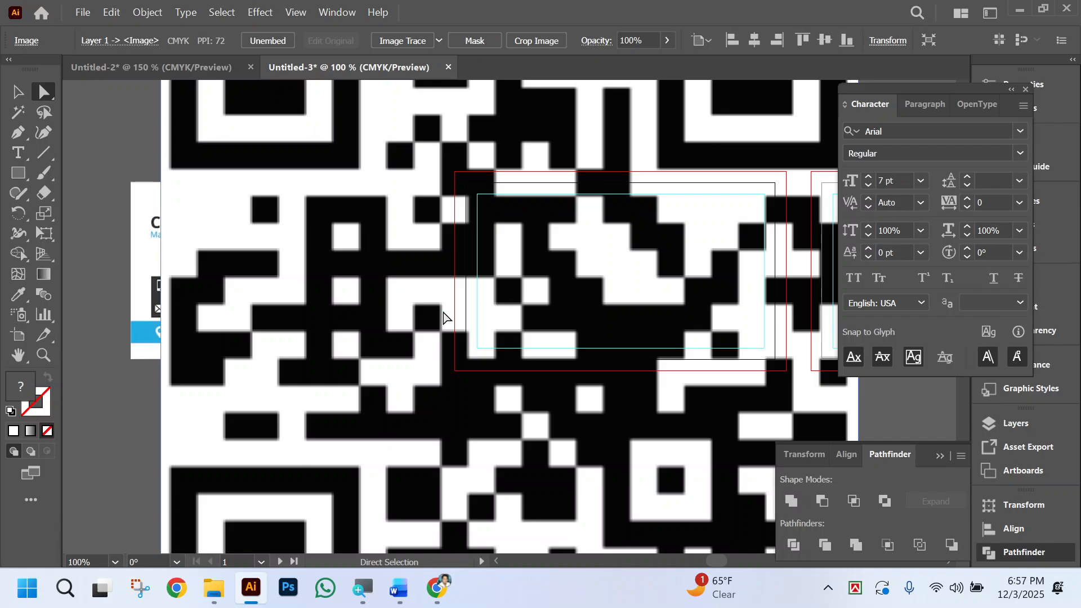
pyautogui.hotkey('ctrl', '-')
pyautogui.hotkey('ctrl', '-')
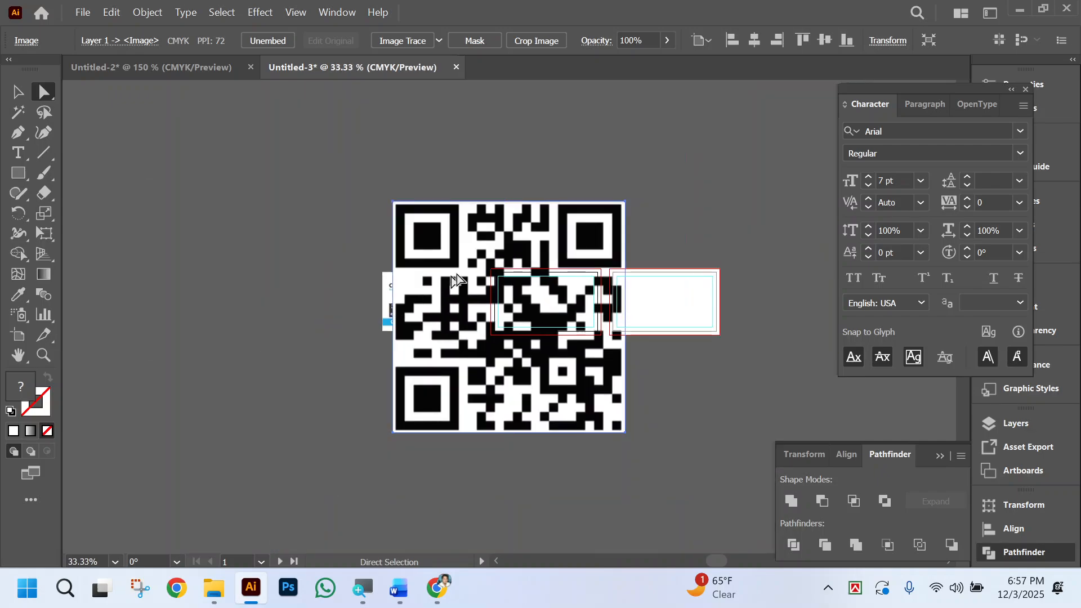
pyautogui.moveTo(547, 245); pyautogui.dragTo(220, 230)
pyautogui.hscroll(-6, 306, 321)
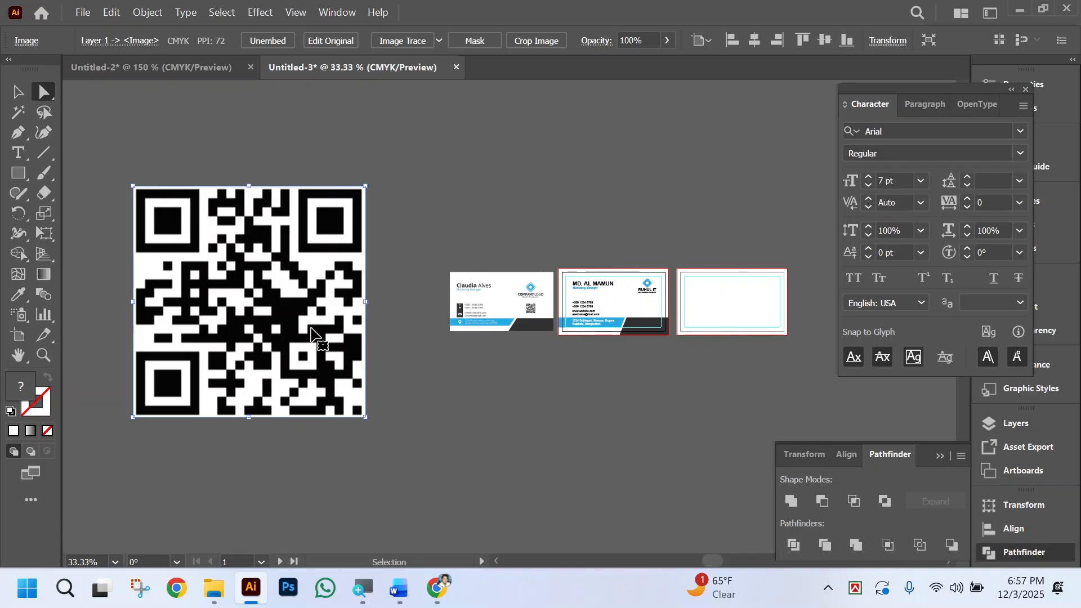
# Apply Image Trace to the QR code with the default preset and check the traced edges up close.
pyautogui.click(402, 40)
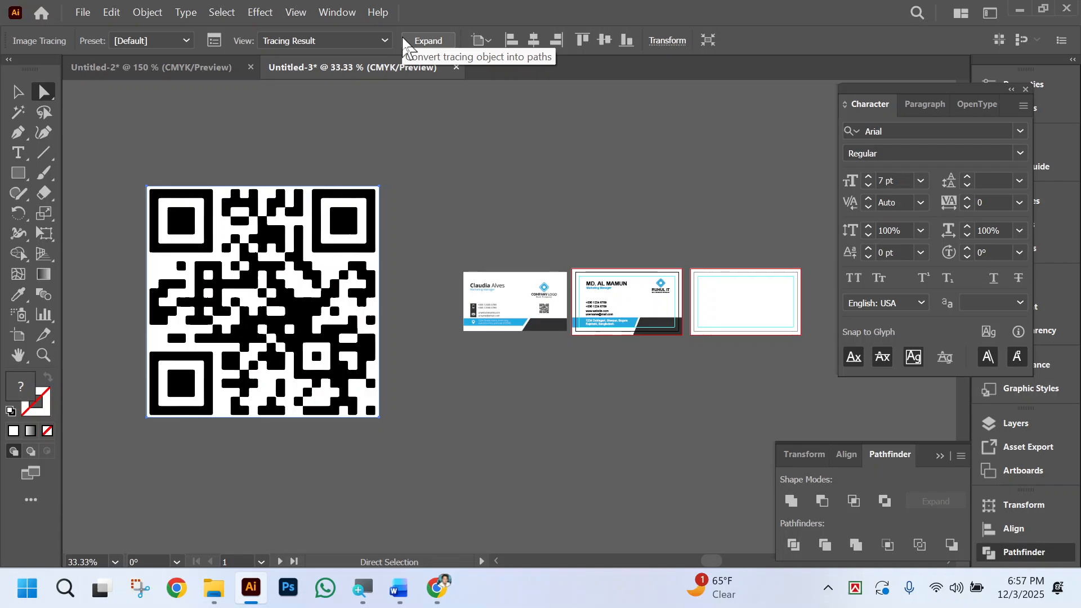
pyautogui.keyDown('ctrl'); pyautogui.click(320, 280); pyautogui.keyUp('ctrl')
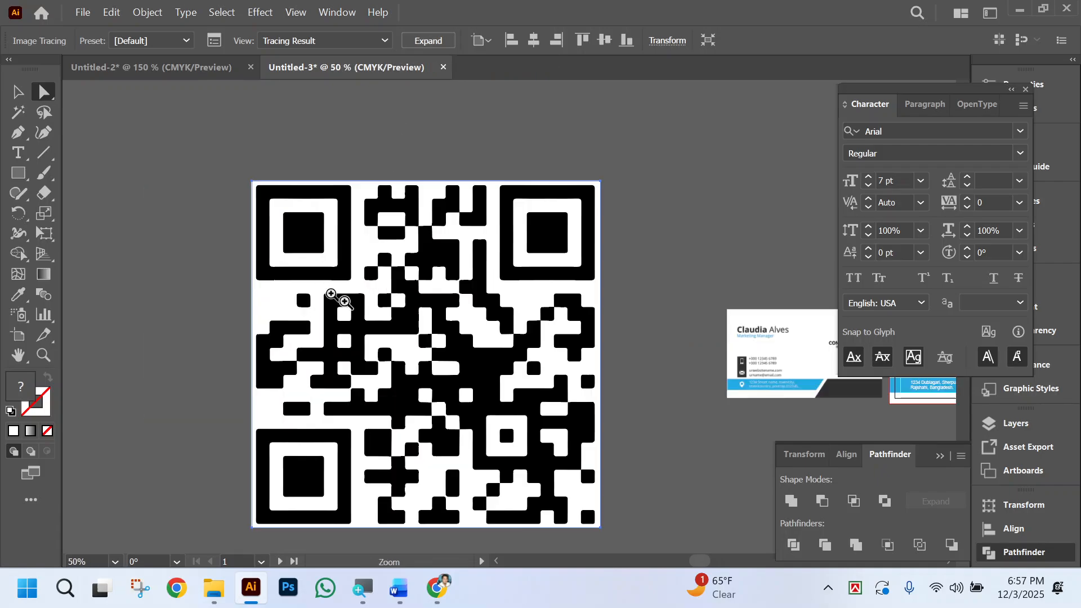
pyautogui.keyDown('ctrl'); pyautogui.click(476, 319); pyautogui.keyUp('ctrl')
pyautogui.keyDown('ctrl'); pyautogui.click(504, 308); pyautogui.keyUp('ctrl')
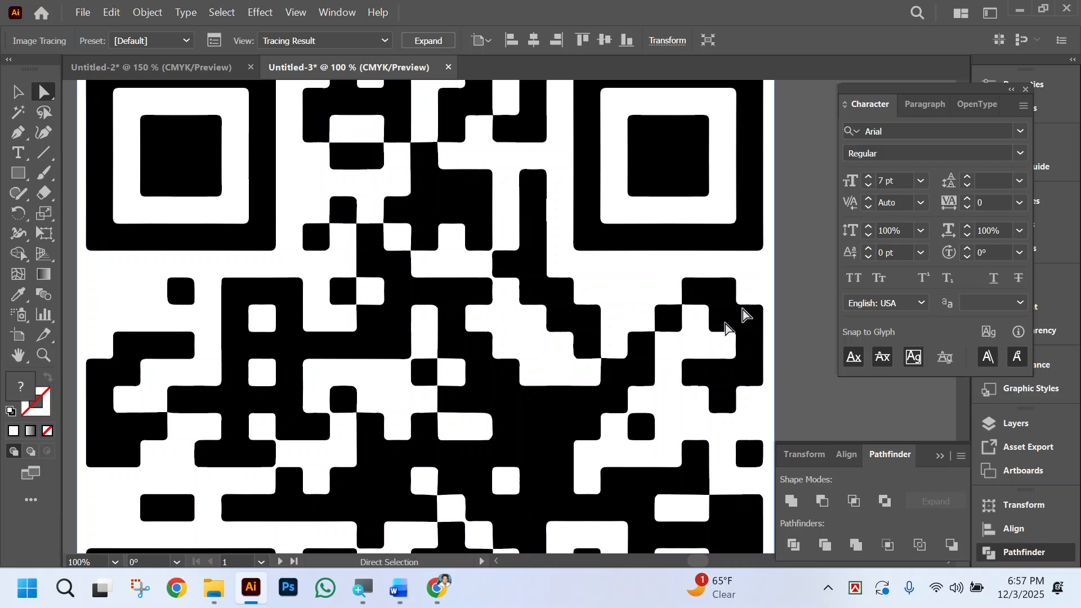
pyautogui.scroll(1, 678, 263)
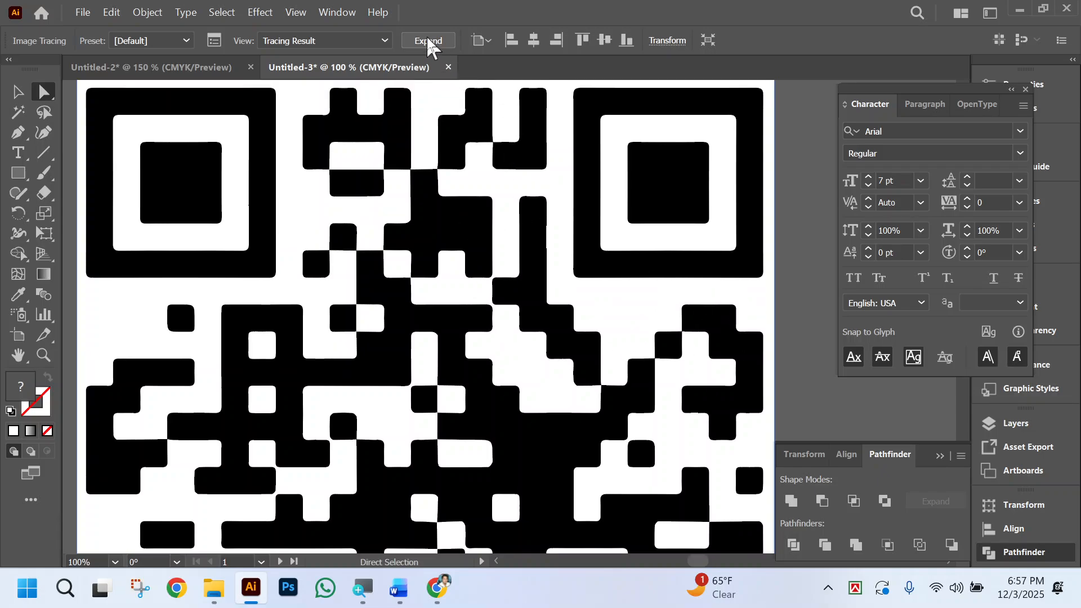
# Raise the advanced Image Trace settings of the QR code to 94% for Paths and 95% for Corners.
pyautogui.click(214, 41)
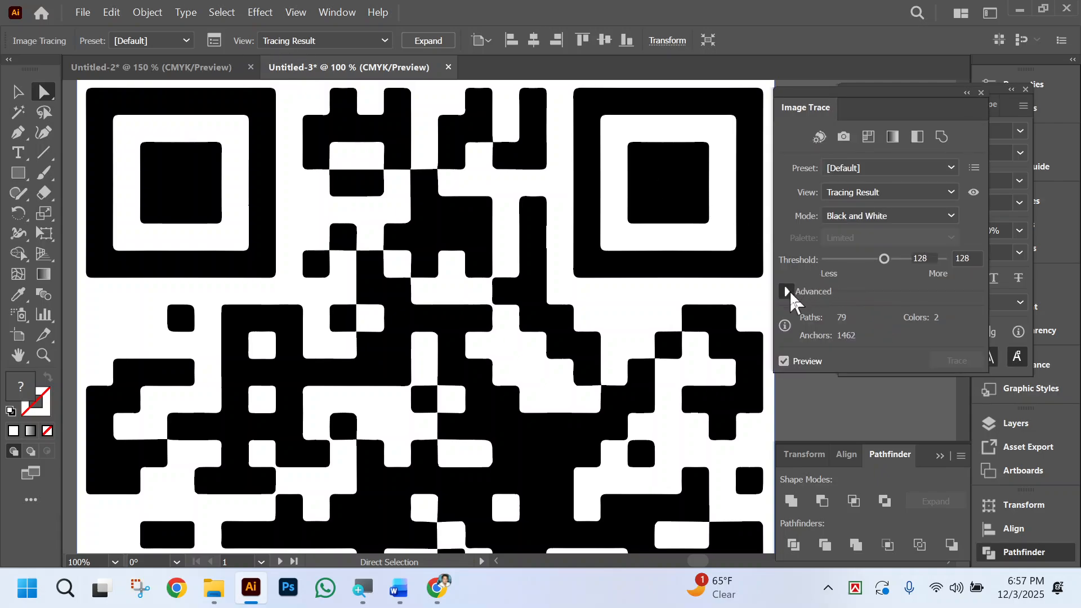
pyautogui.click(787, 291)
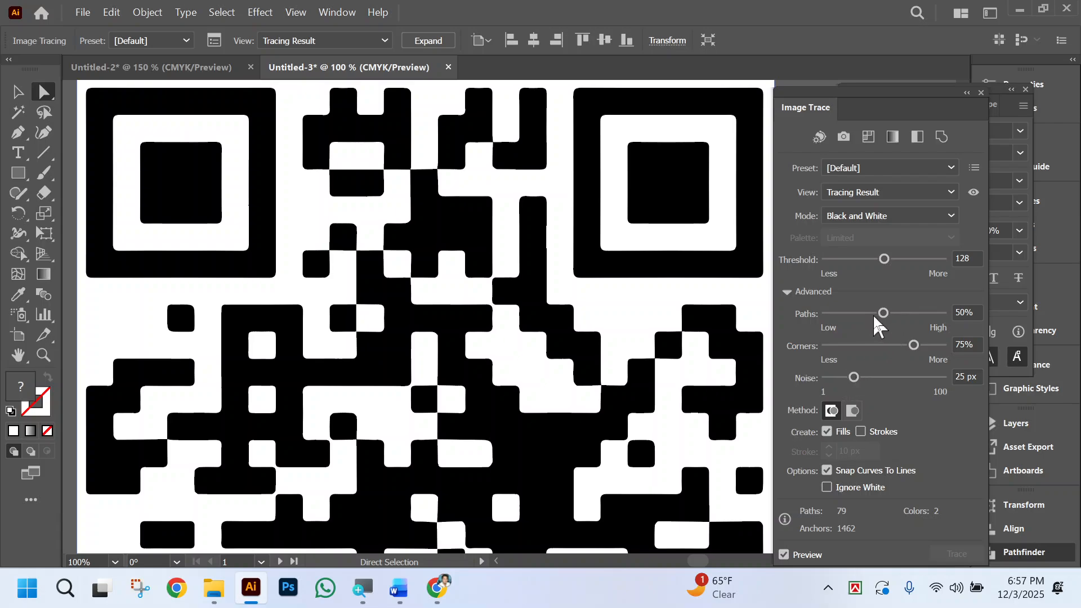
pyautogui.moveTo(884, 315)
pyautogui.mouseDown()
pyautogui.moveTo(936, 313)
pyautogui.moveTo(939, 348)
pyautogui.mouseUp()
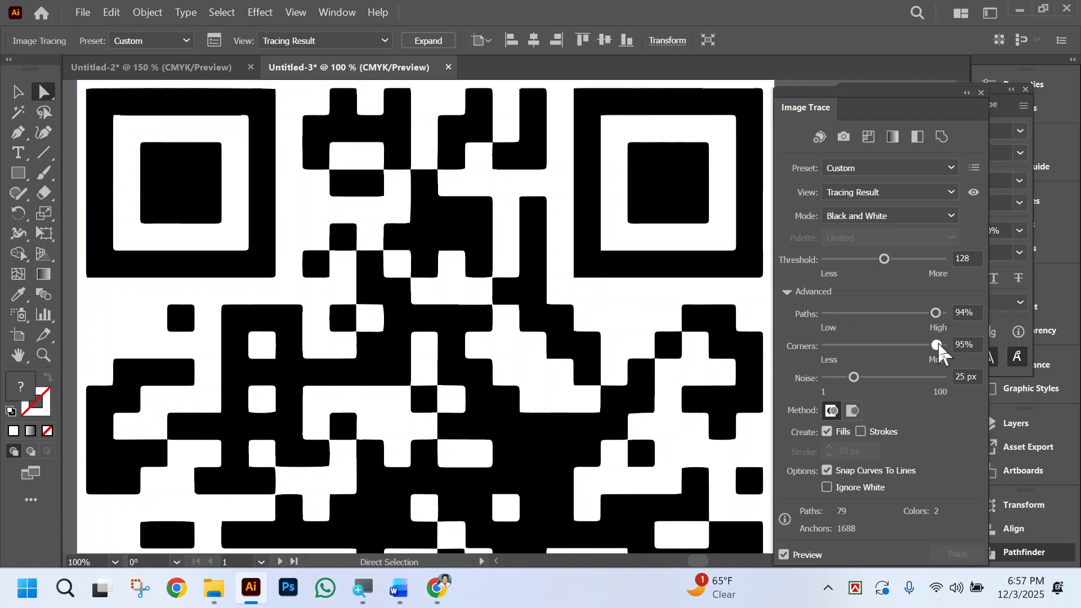
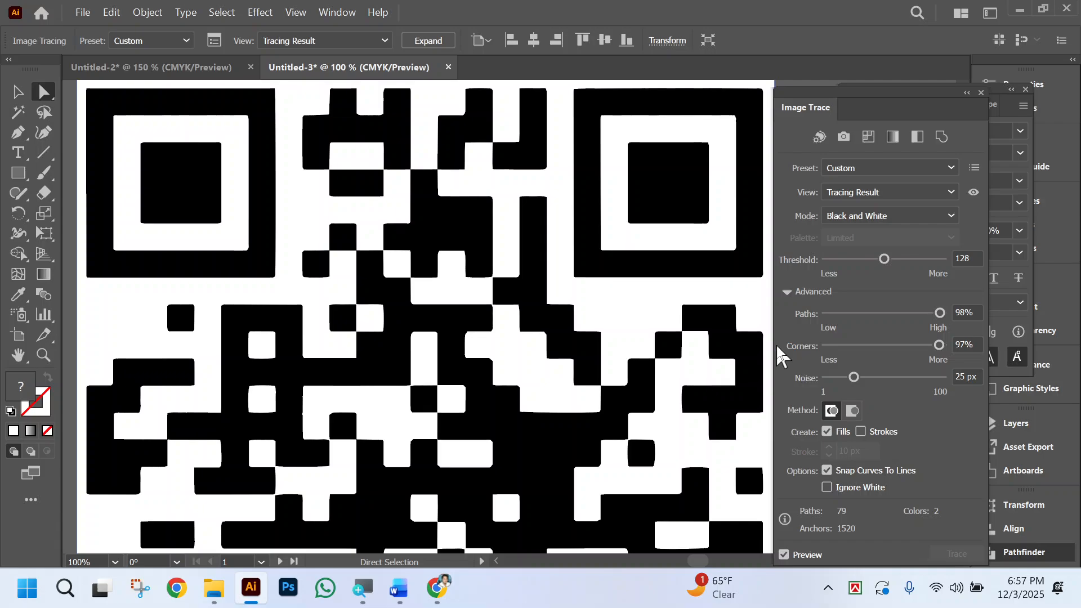
# Make the QR code trace ignore white and expand it into editable vector paths.
pyautogui.hotkey('ctrl', '-')
pyautogui.hotkey('ctrl', '-')
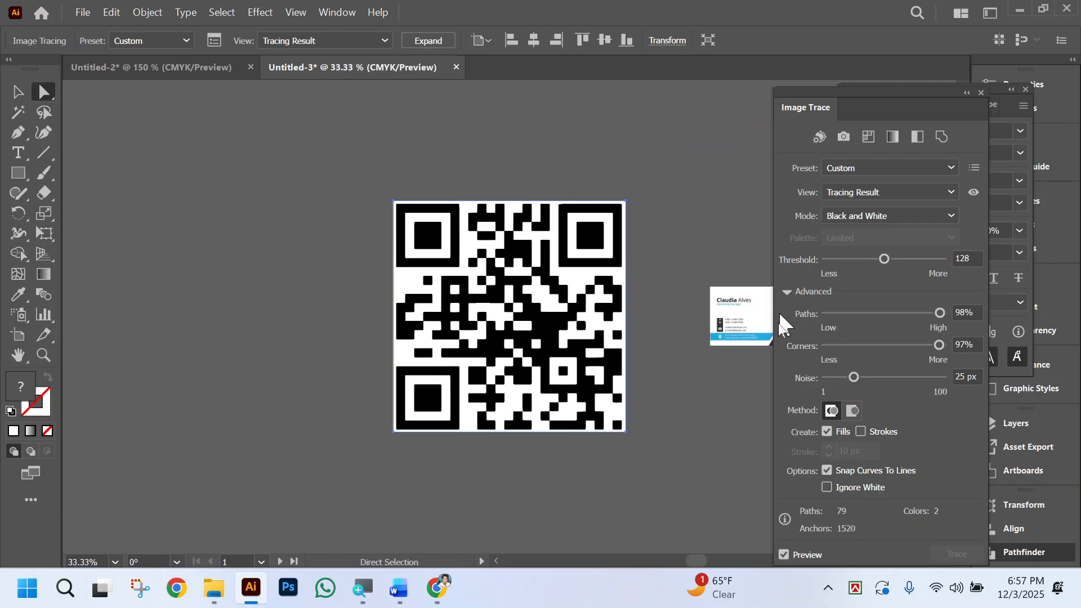
pyautogui.click(828, 488)
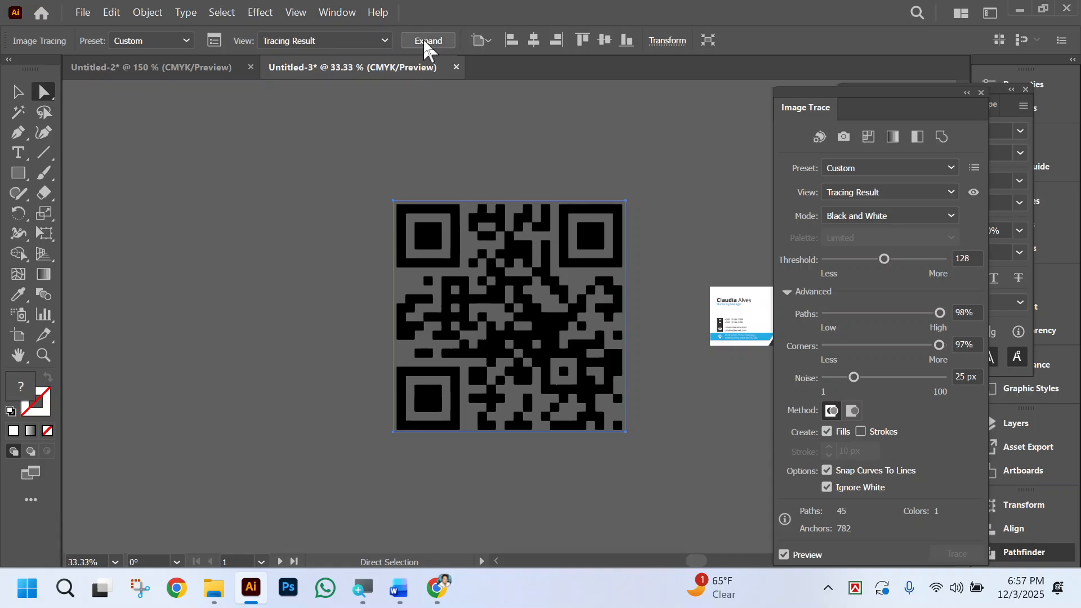
pyautogui.click(427, 40)
pyautogui.hscroll(3, 668, 394)
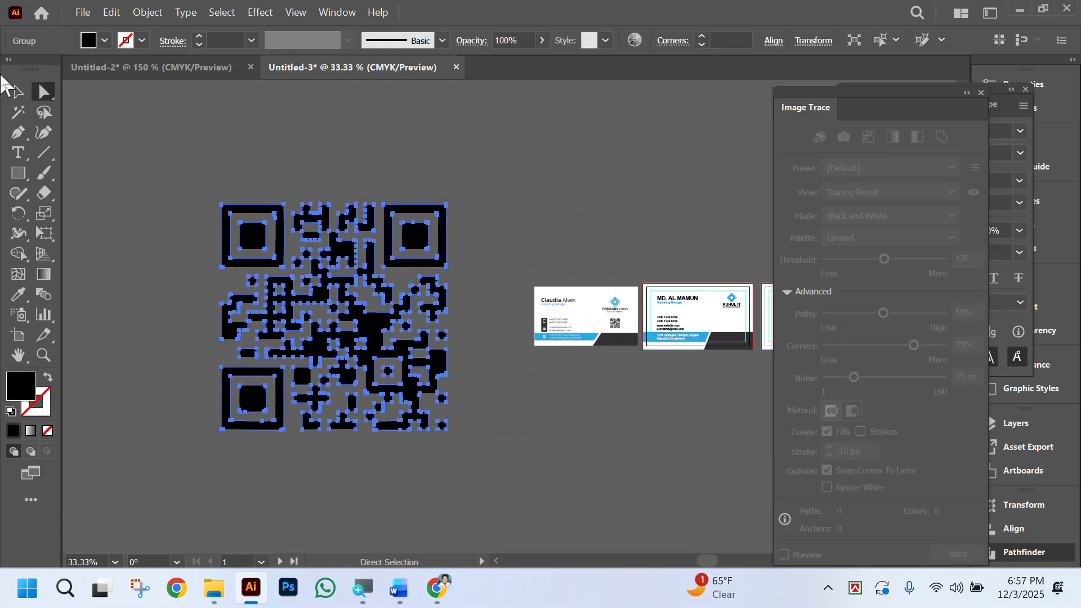
# Scale the expanded QR code down proportionally and move it onto the customized business card, beneath the logo.
pyautogui.click(18, 91)
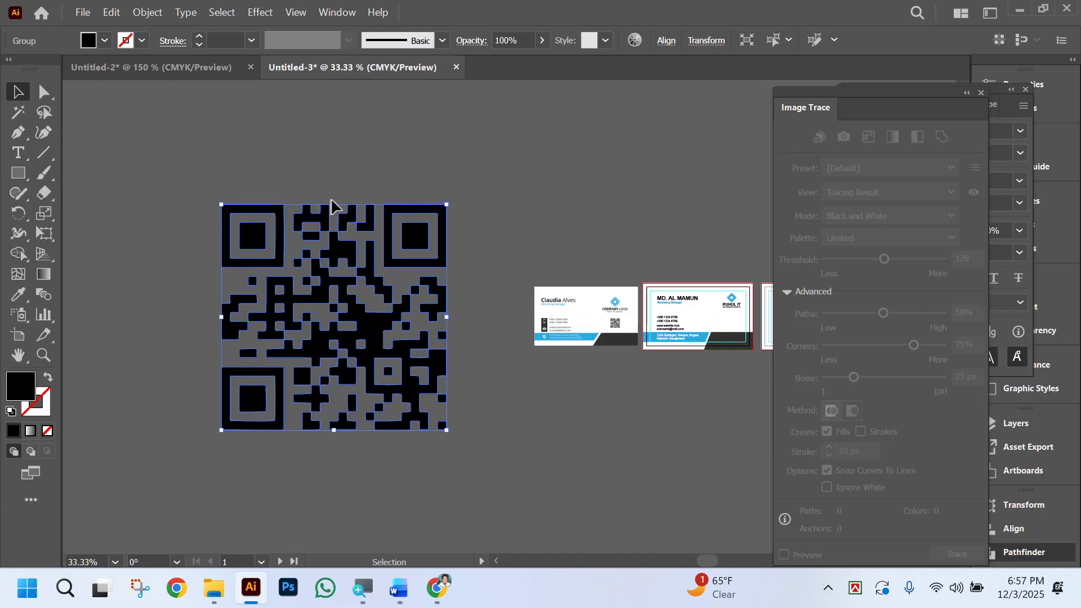
pyautogui.moveTo(336, 203); pyautogui.dragTo(334, 392)
pyautogui.hscroll(5, 483, 430)
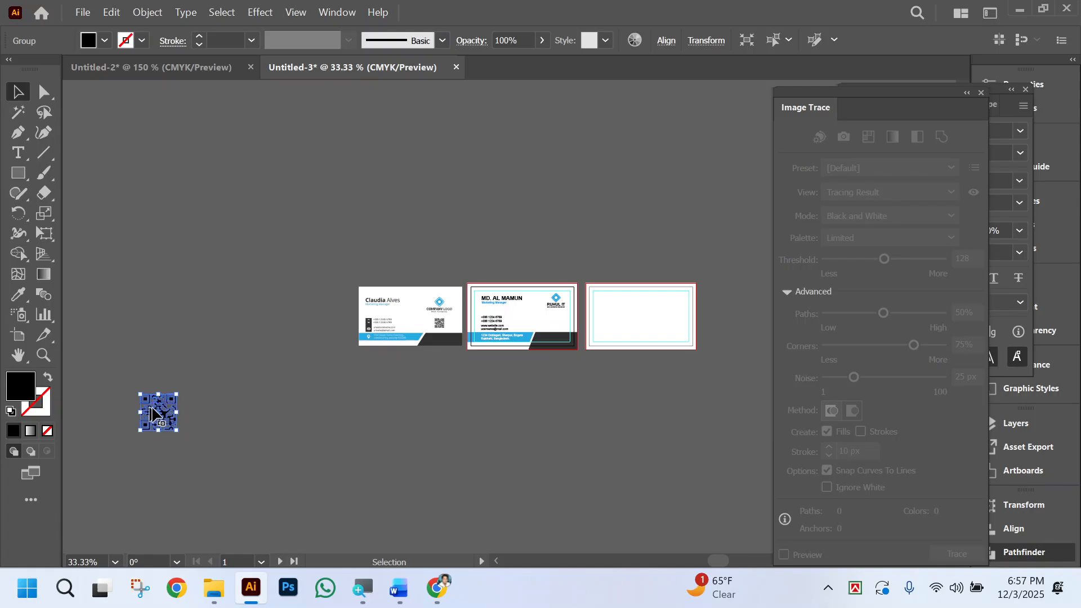
pyautogui.moveTo(155, 414); pyautogui.dragTo(551, 329)
# Shrink the QR code to about 0.37 in square and centre it below the RUHUL IT logo, above the dark band.
pyautogui.keyDown('ctrl'); pyautogui.click(584, 326); pyautogui.keyUp('ctrl')
pyautogui.keyDown('ctrl'); pyautogui.click(472, 320); pyautogui.keyUp('ctrl')
pyautogui.keyDown('ctrl'); pyautogui.click(476, 321); pyautogui.keyUp('ctrl')
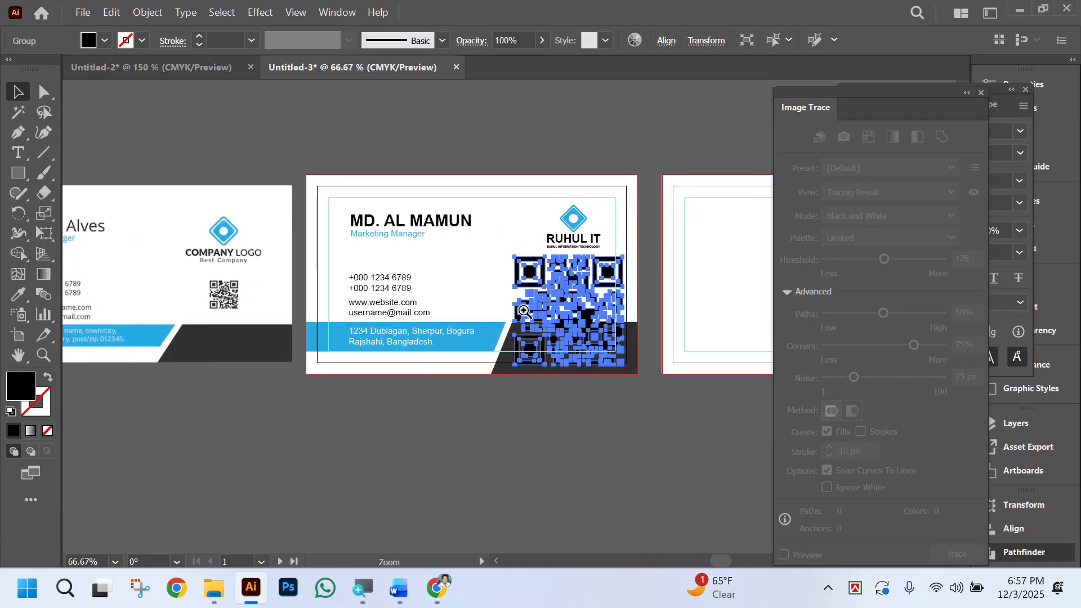
pyautogui.keyDown('ctrl'); pyautogui.click(525, 311); pyautogui.keyUp('ctrl')
pyautogui.keyDown('ctrl'); pyautogui.click(451, 304); pyautogui.keyUp('ctrl')
pyautogui.keyDown('ctrl'); pyautogui.click(450, 304); pyautogui.keyUp('ctrl')
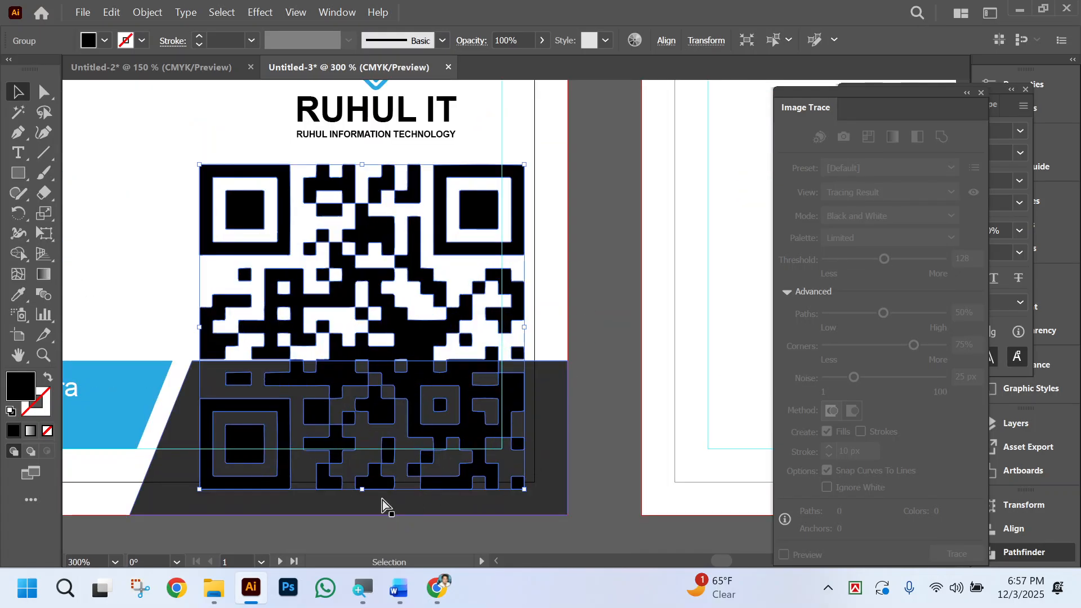
pyautogui.moveTo(363, 494); pyautogui.dragTo(403, 262)
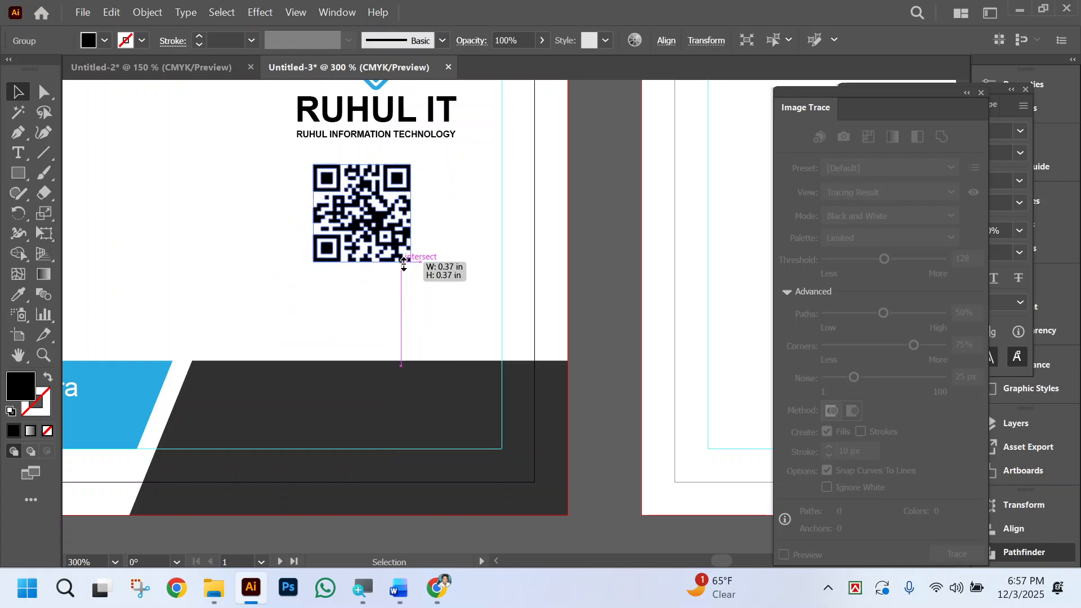
pyautogui.moveTo(385, 186); pyautogui.dragTo(397, 225)
pyautogui.keyDown('ctrl'); pyautogui.click(396, 223); pyautogui.keyUp('ctrl')
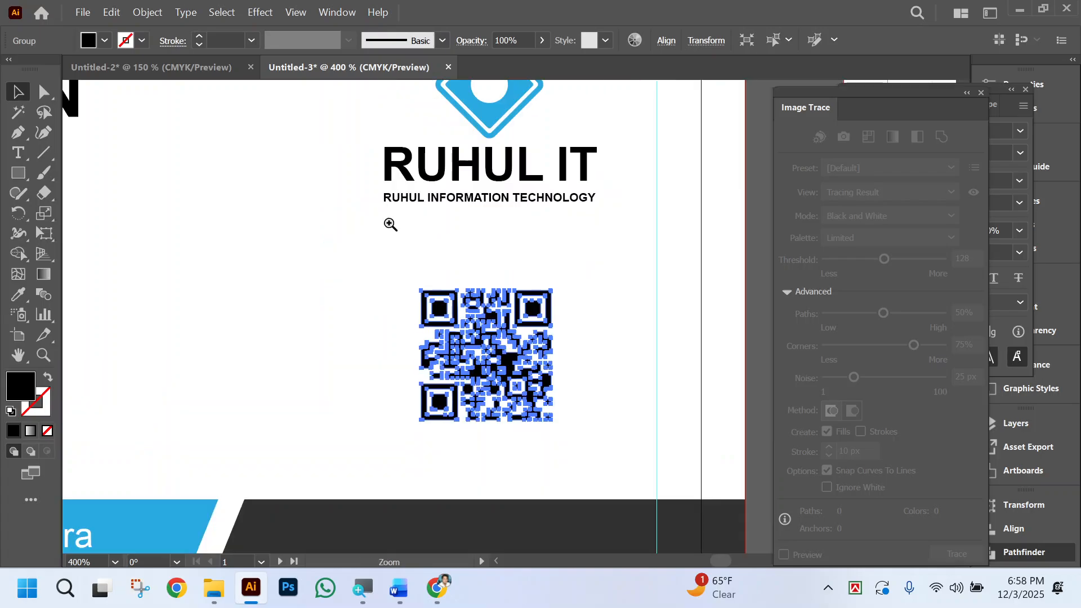
# Try the automatic Simplify on the QR code's paths, undo it, and deselect the artwork.
pyautogui.keyDown('ctrl'); pyautogui.click(469, 328); pyautogui.keyUp('ctrl')
pyautogui.keyDown('ctrl'); pyautogui.click(474, 327); pyautogui.keyUp('ctrl')
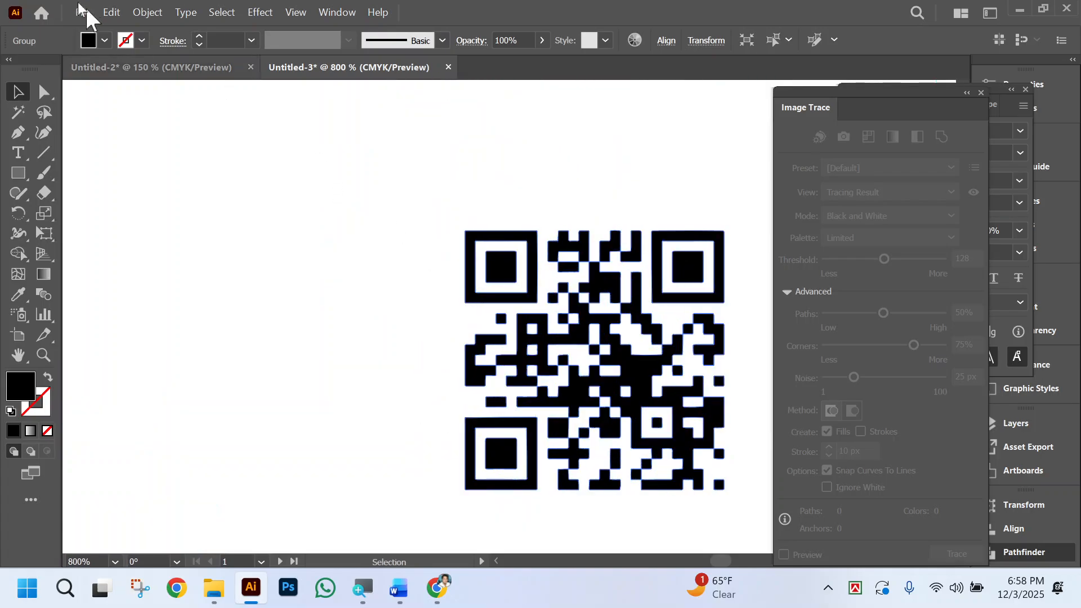
pyautogui.click(147, 14)
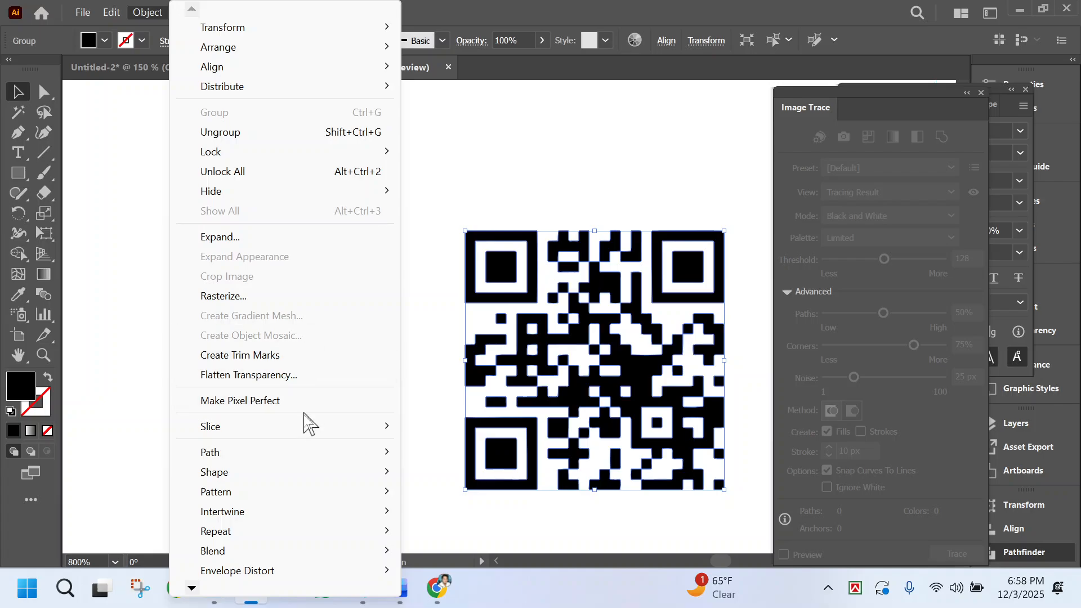
pyautogui.moveTo(315, 453)
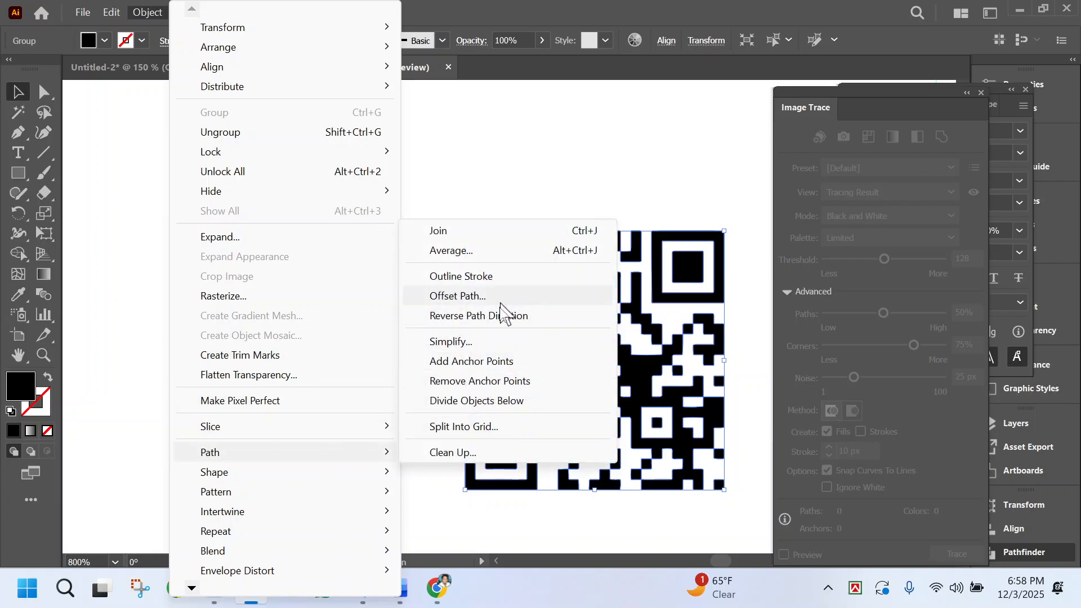
pyautogui.click(494, 341)
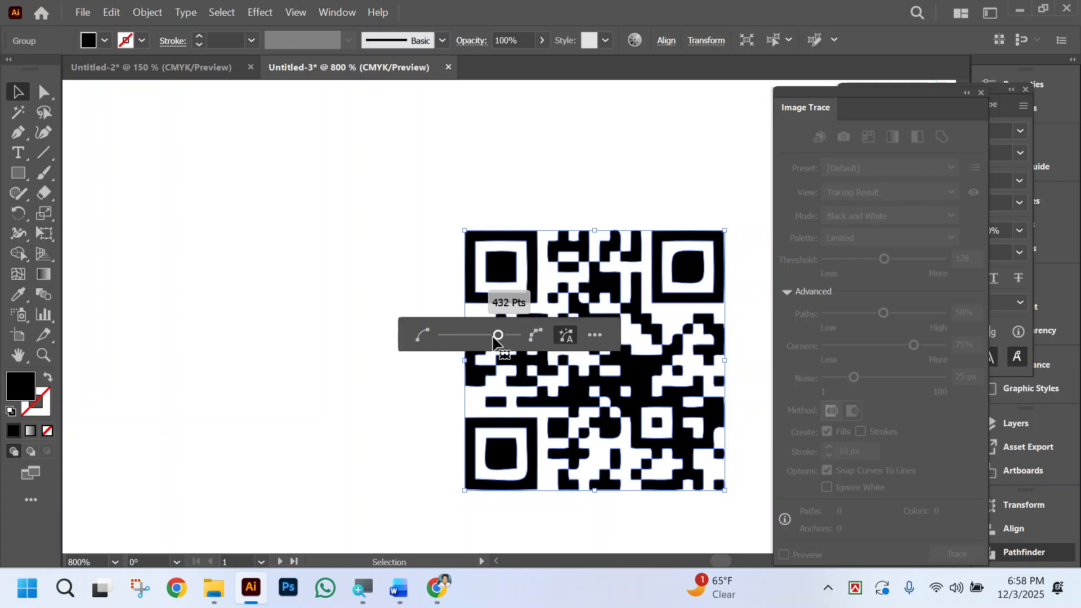
pyautogui.click(746, 280)
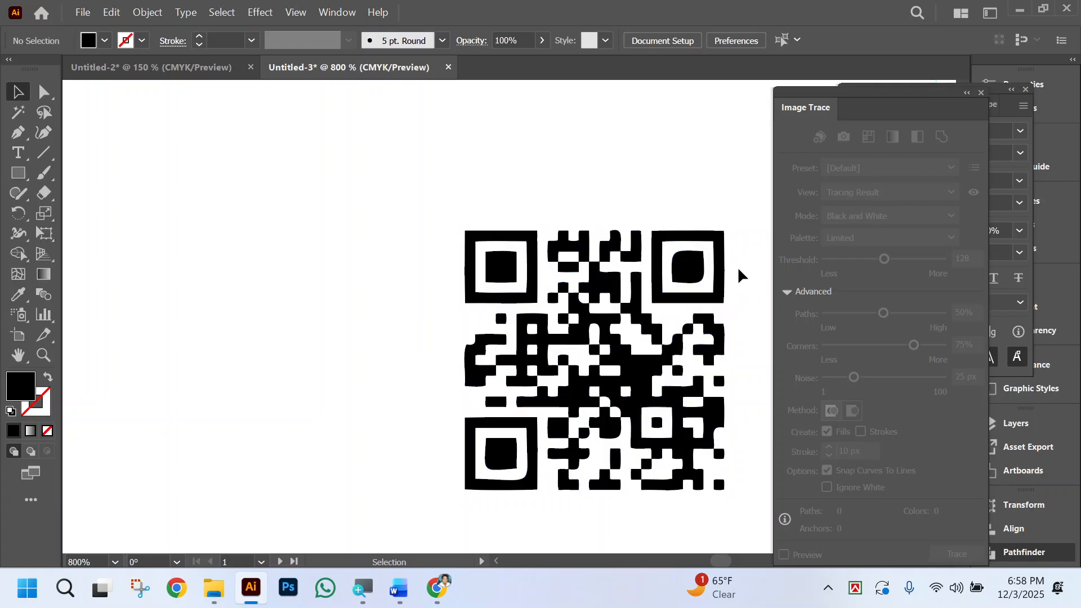
pyautogui.hotkey('ctrl', 'z')
pyautogui.click(719, 176)
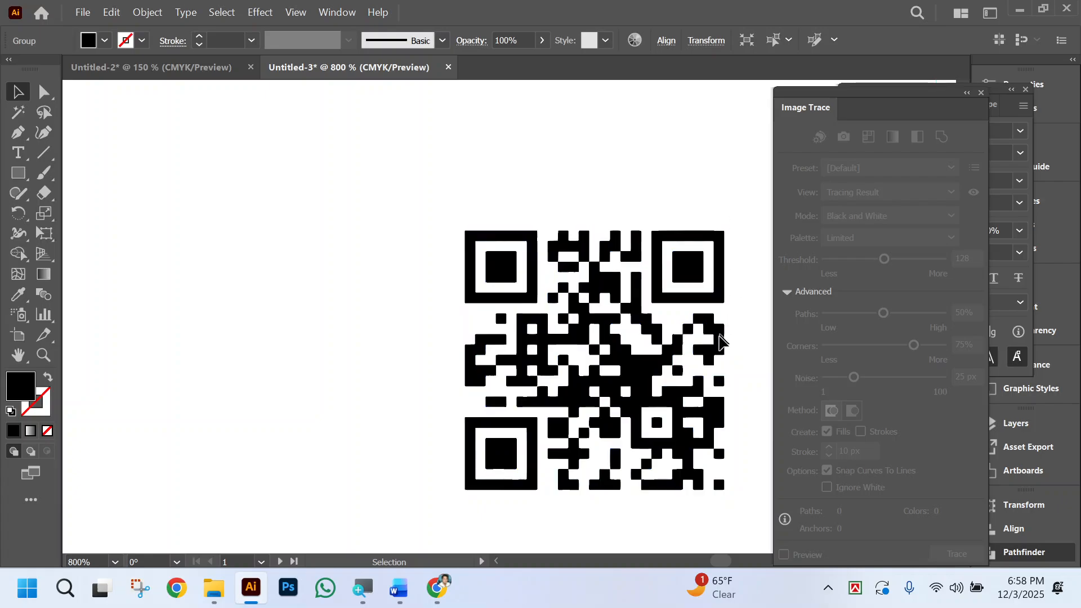
# Try Simplify on the QR code again, with the curve setting raised to its maximum number of anchor points.
pyautogui.hscroll(5, 711, 349)
pyautogui.scroll(-3, 610, 445)
pyautogui.hscroll(1, 637, 451)
pyautogui.hotkey('ctrl', 'space')
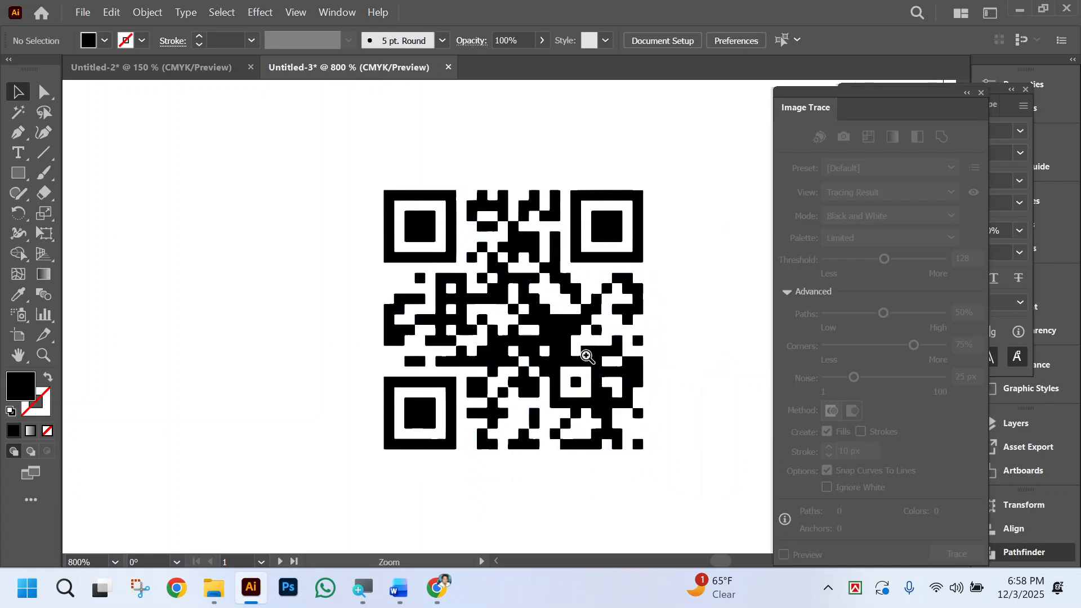
pyautogui.click(587, 356)
pyautogui.hscroll(-3, 526, 394)
pyautogui.scroll(4, 622, 466)
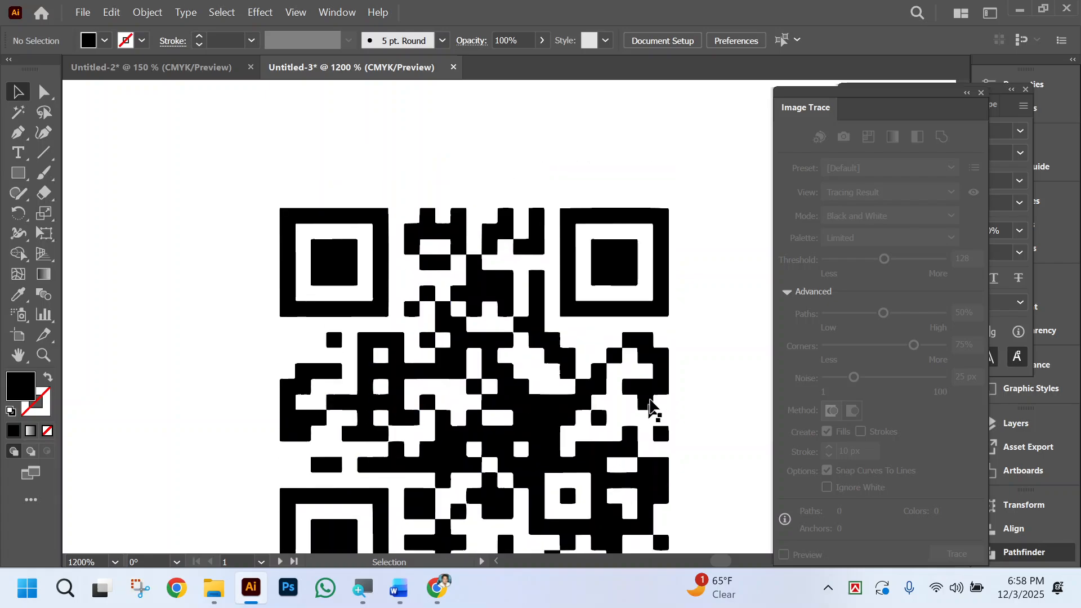
pyautogui.click(653, 311)
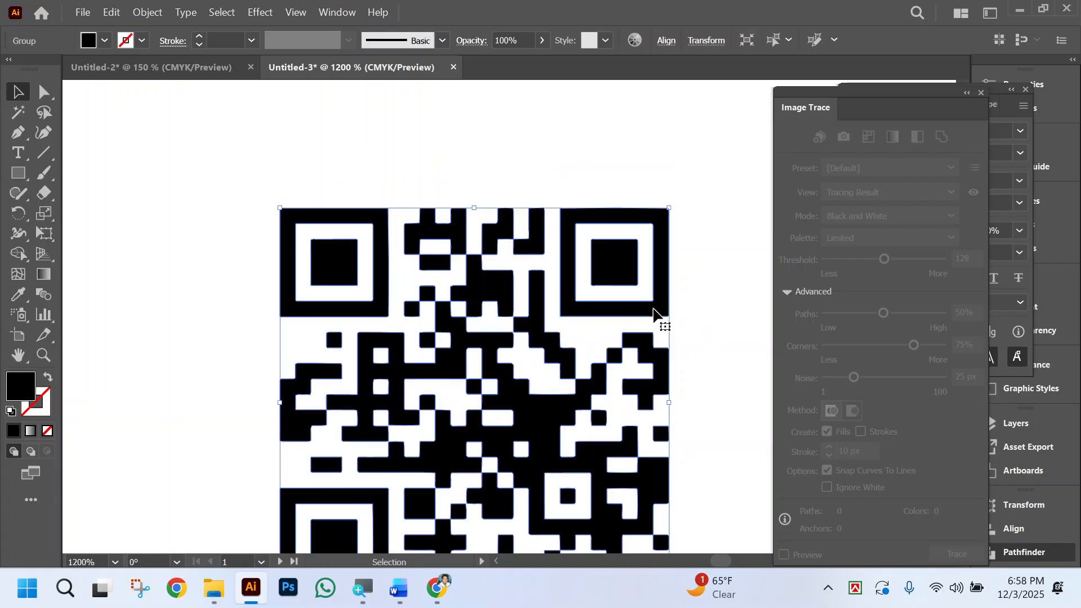
pyautogui.click(140, 14)
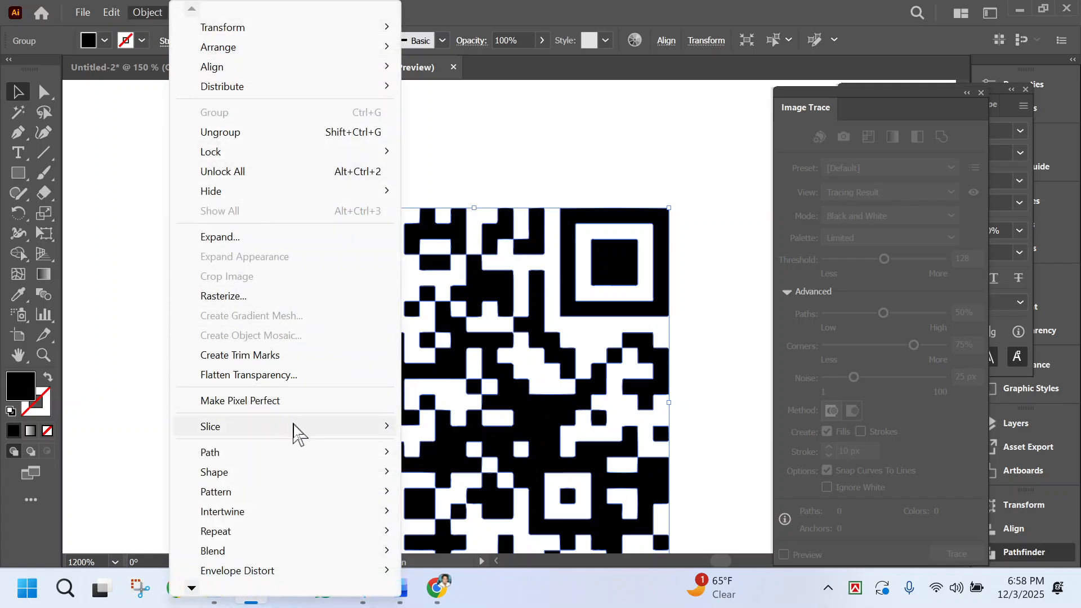
pyautogui.moveTo(315, 453)
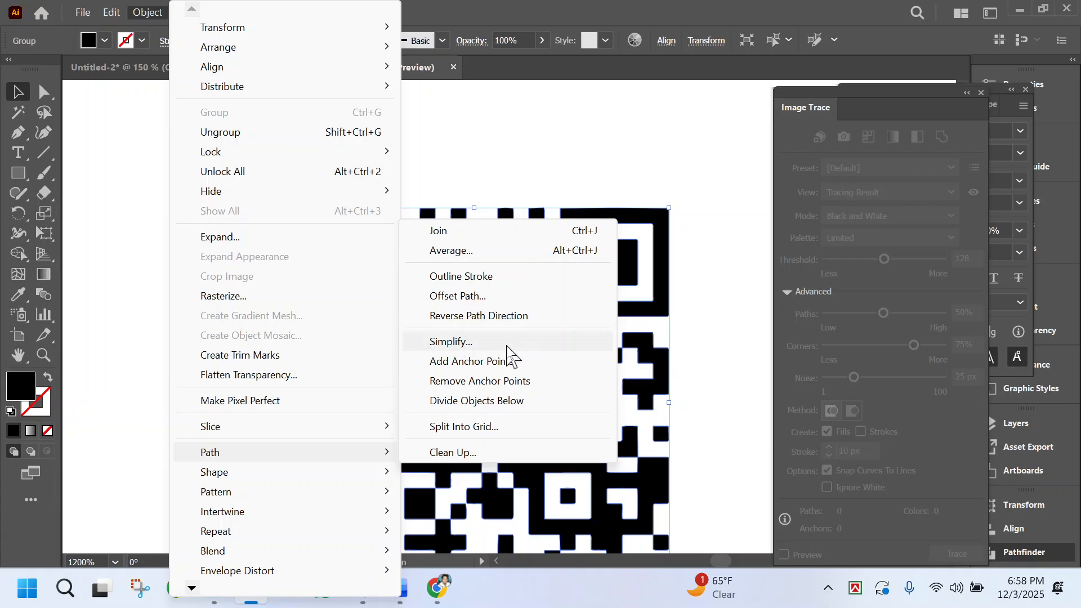
pyautogui.click(504, 341)
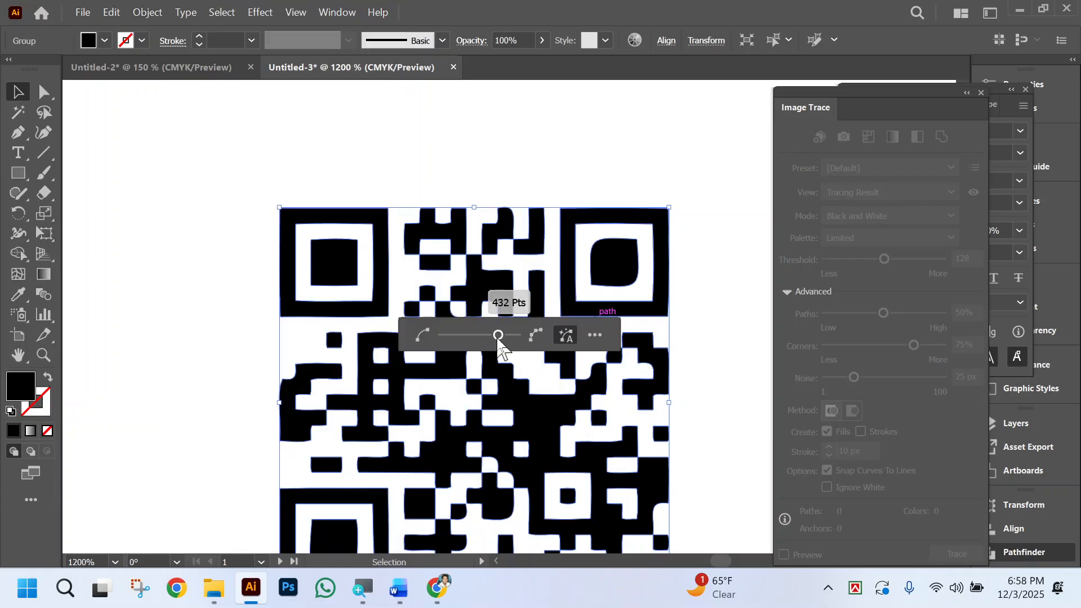
pyautogui.moveTo(499, 336); pyautogui.dragTo(535, 339)
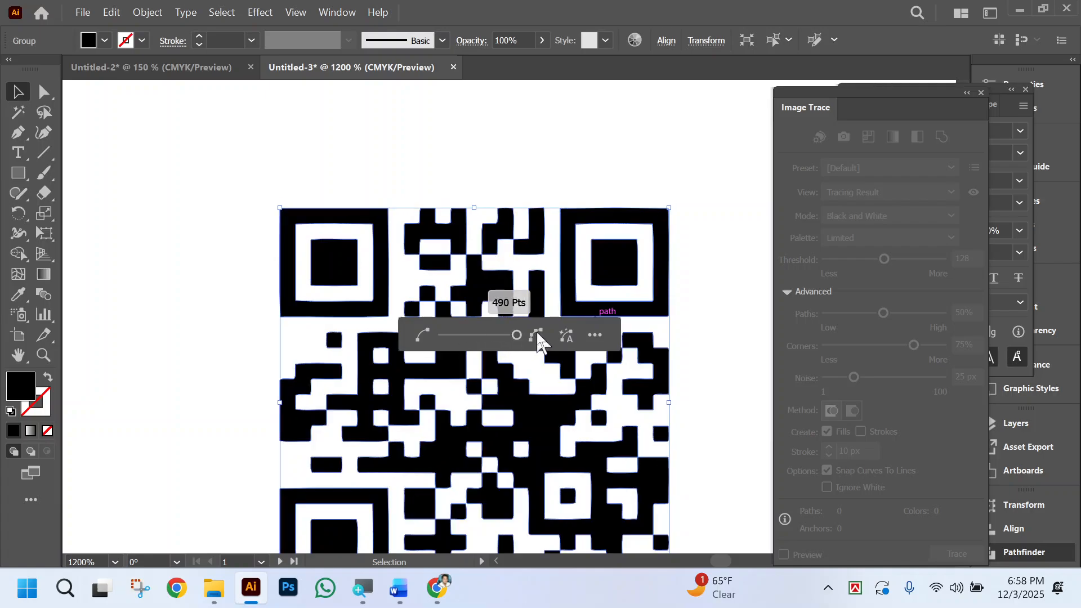
# Try Convert to Straight Lines in the advanced Simplify options, switch it off again, and cancel the simplification.
pyautogui.click(597, 334)
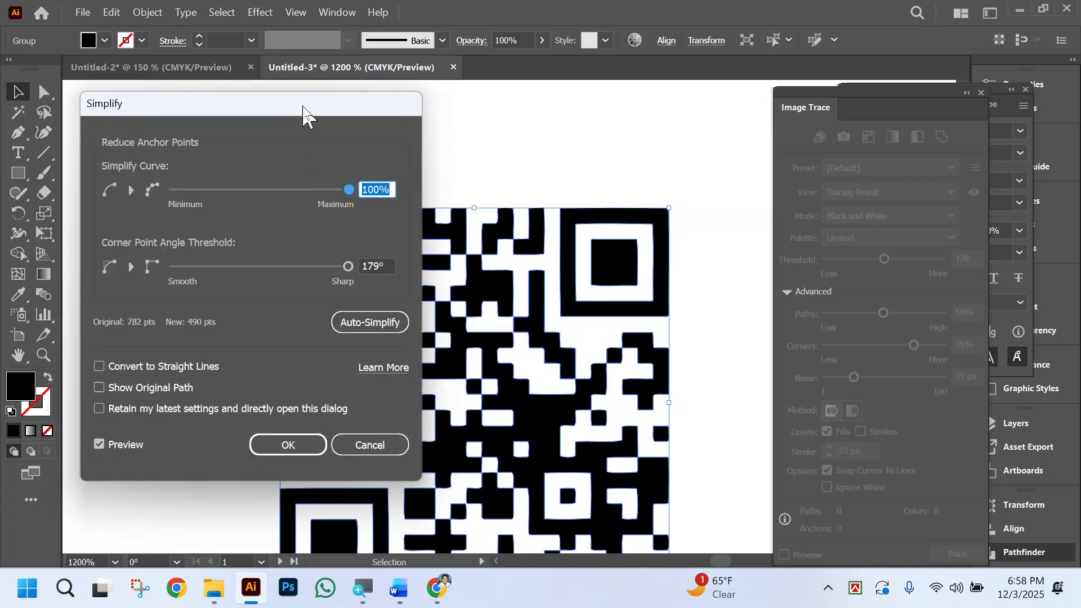
pyautogui.moveTo(303, 108)
pyautogui.mouseDown()
pyautogui.moveTo(403, 128)
pyautogui.moveTo(297, 120)
pyautogui.mouseUp()
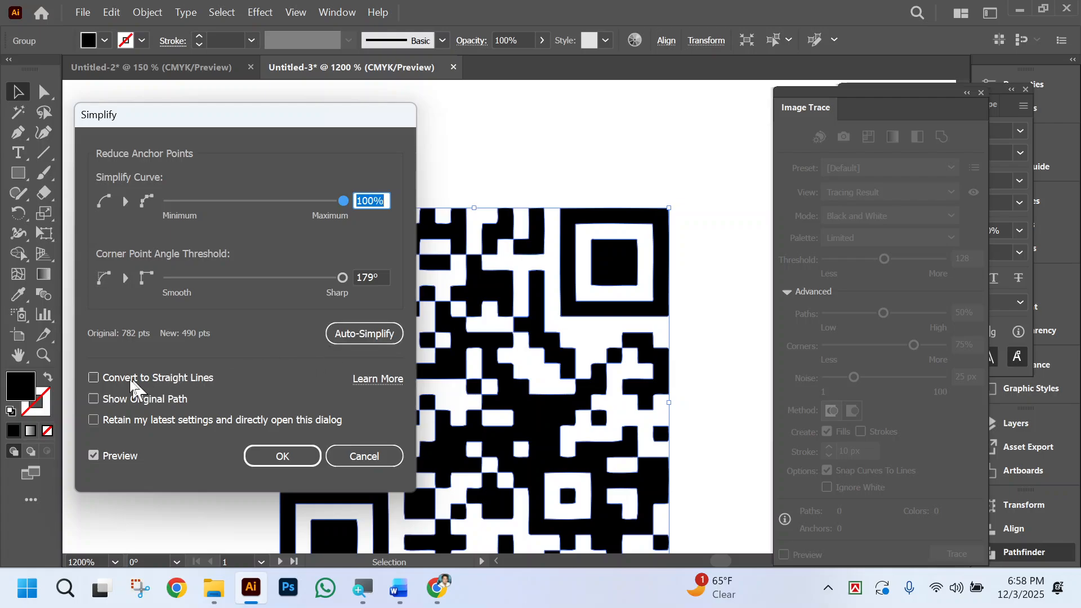
pyautogui.click(93, 378)
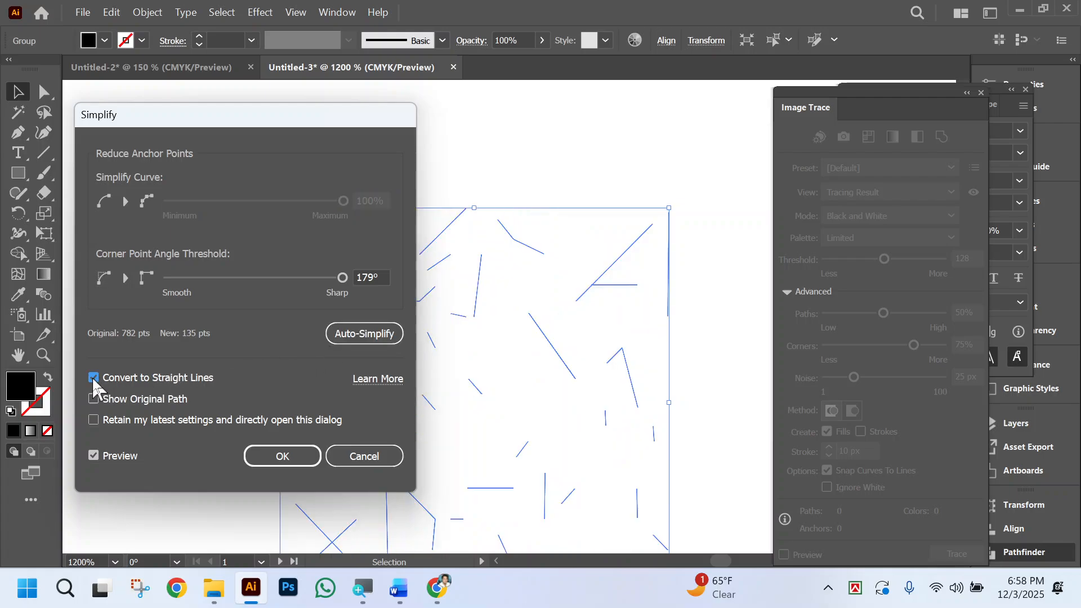
pyautogui.click(93, 379)
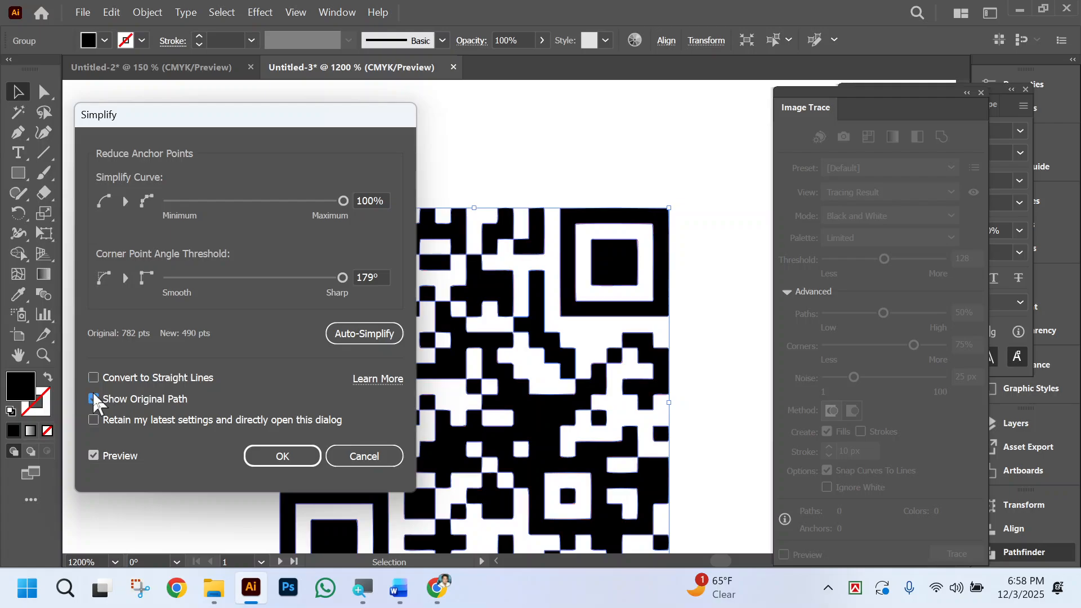
pyautogui.click(93, 420)
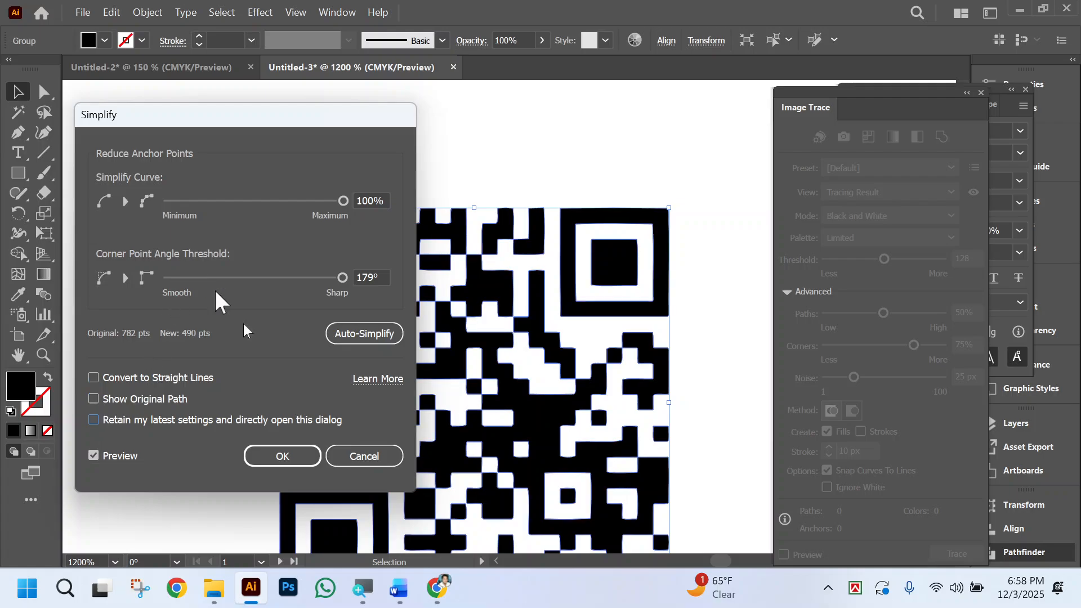
pyautogui.click(365, 457)
pyautogui.click(750, 324)
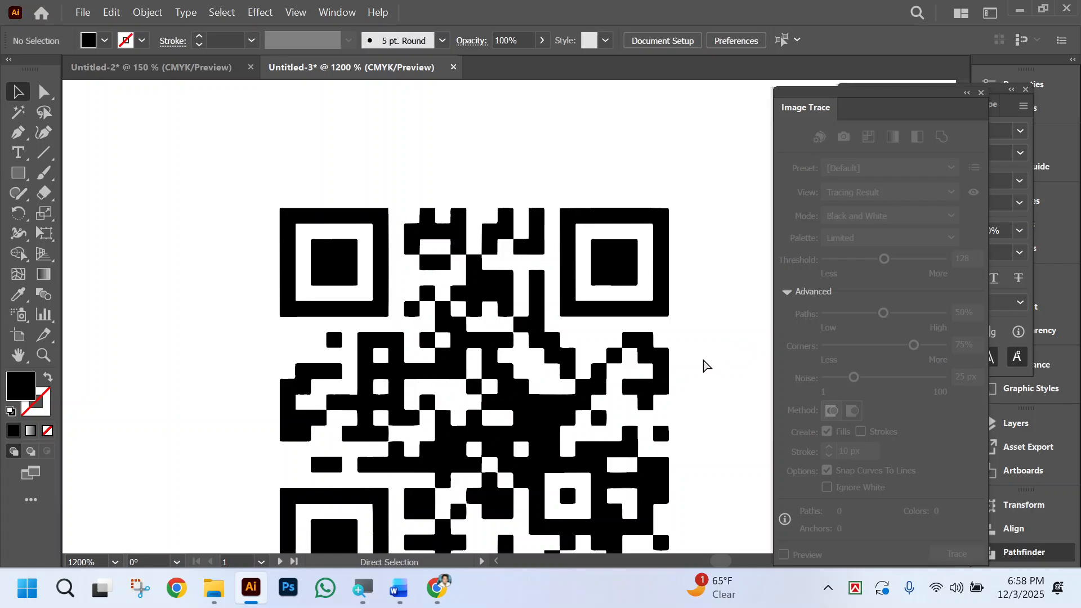
# Close the Image Trace and Character panels and collapse the Pathfinder panel to clear the view of the card.
pyautogui.hscroll(-1, 708, 365)
pyautogui.hotkey('ctrl', '-')
pyautogui.hotkey('ctrl', '-')
pyautogui.hotkey('ctrl', '-')
pyautogui.hotkey('ctrl', '-')
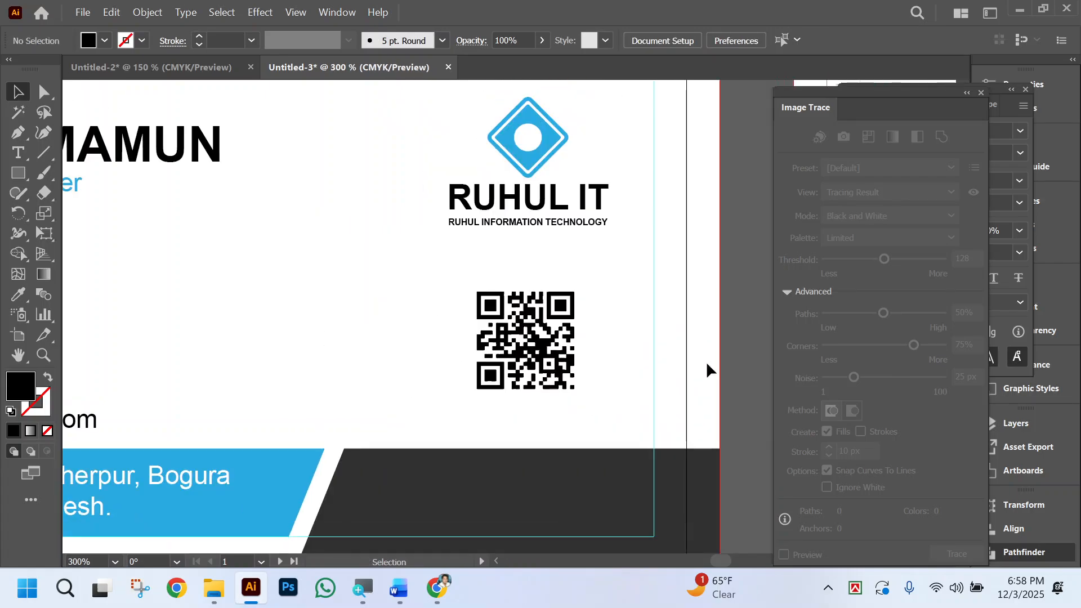
pyautogui.click(980, 92)
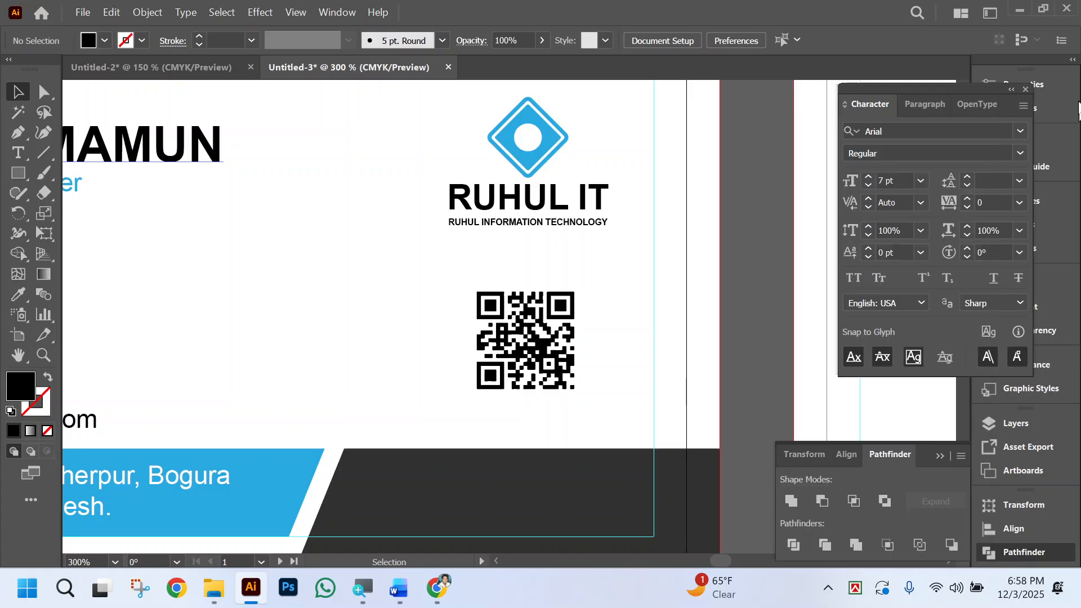
pyautogui.click(1026, 89)
pyautogui.click(939, 455)
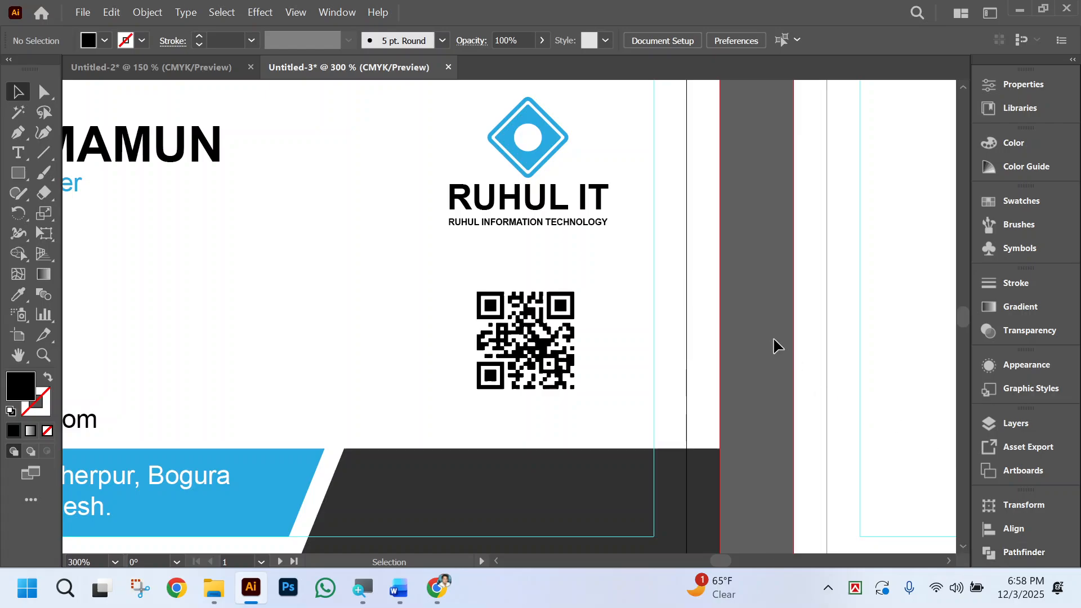
# Review the customized card's overall layout against the reference card, including the logo group and QR code placement.
pyautogui.hscroll(-5, 788, 354)
pyautogui.hscroll(-6, 836, 390)
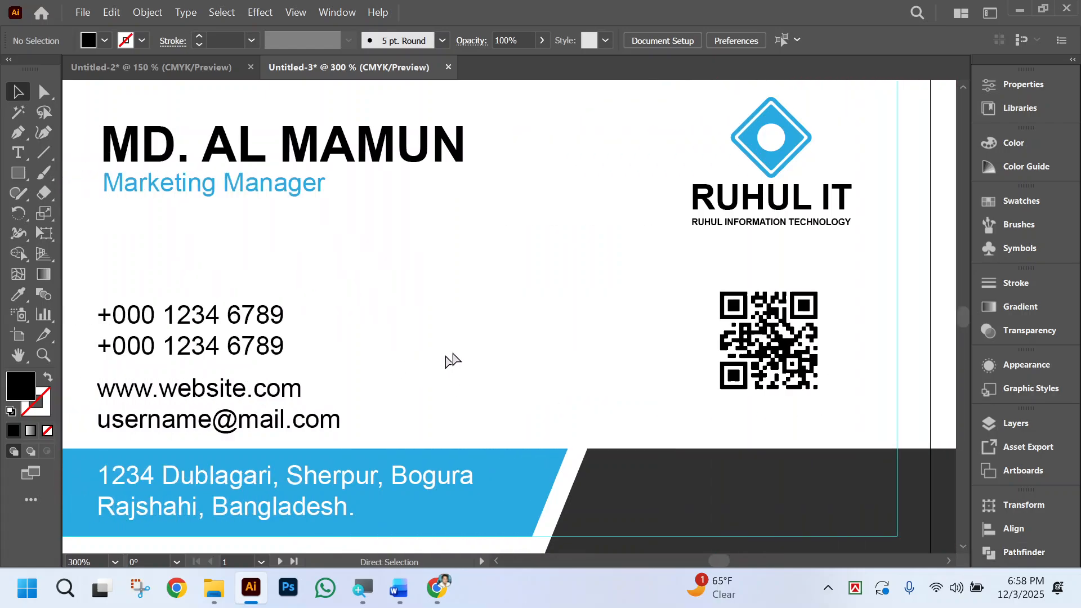
pyautogui.hotkey('ctrl', '-')
pyautogui.hscroll(-3, 504, 342)
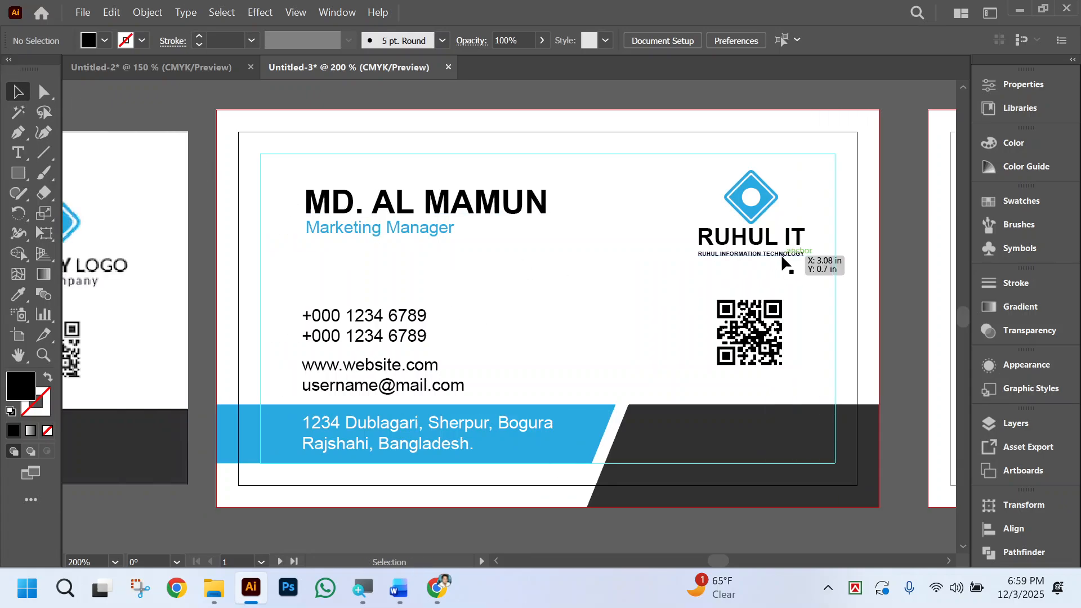
pyautogui.click(780, 254)
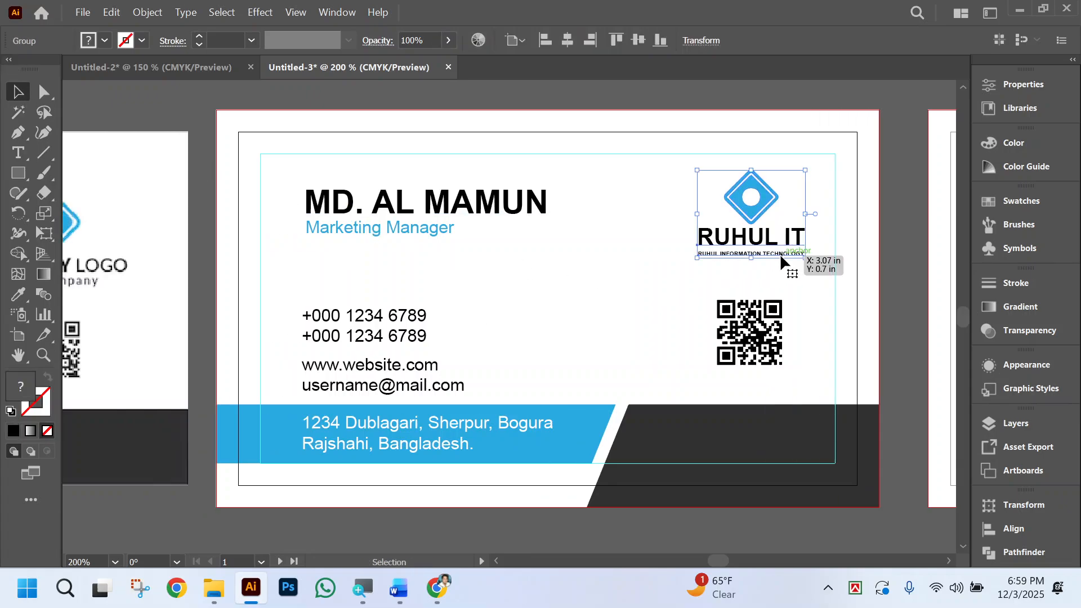
pyautogui.click(45, 91)
pyautogui.click(422, 256)
pyautogui.hscroll(-2, 498, 268)
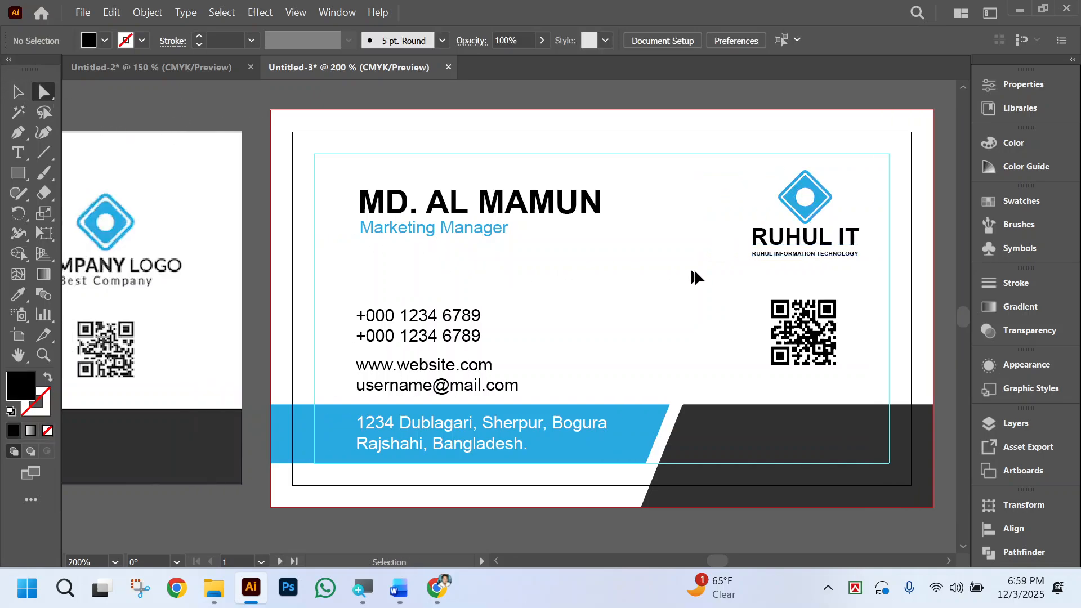
# Delete the "RUHUL INFORMATION TECHNOLOGY" tagline beneath the RUHUL IT logo text.
pyautogui.click(801, 267)
pyautogui.click(556, 273)
pyautogui.click(495, 313)
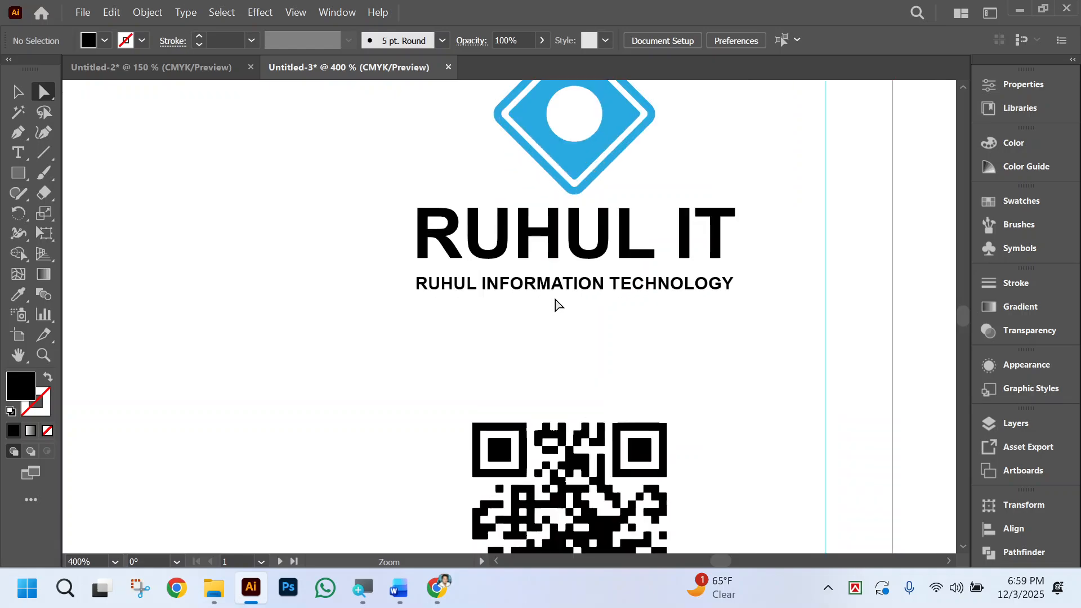
pyautogui.click(598, 292)
pyautogui.press('Delete')
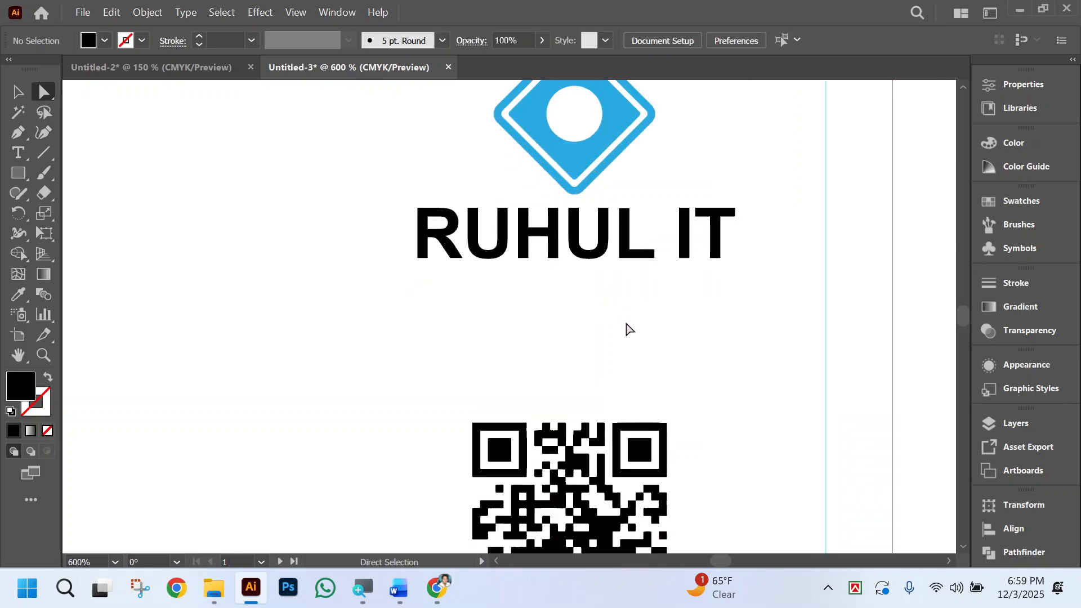
pyautogui.hotkey('ctrl', '-')
pyautogui.hotkey('ctrl', '-')
pyautogui.hotkey('ctrl', '-')
pyautogui.hotkey('ctrl', '-')
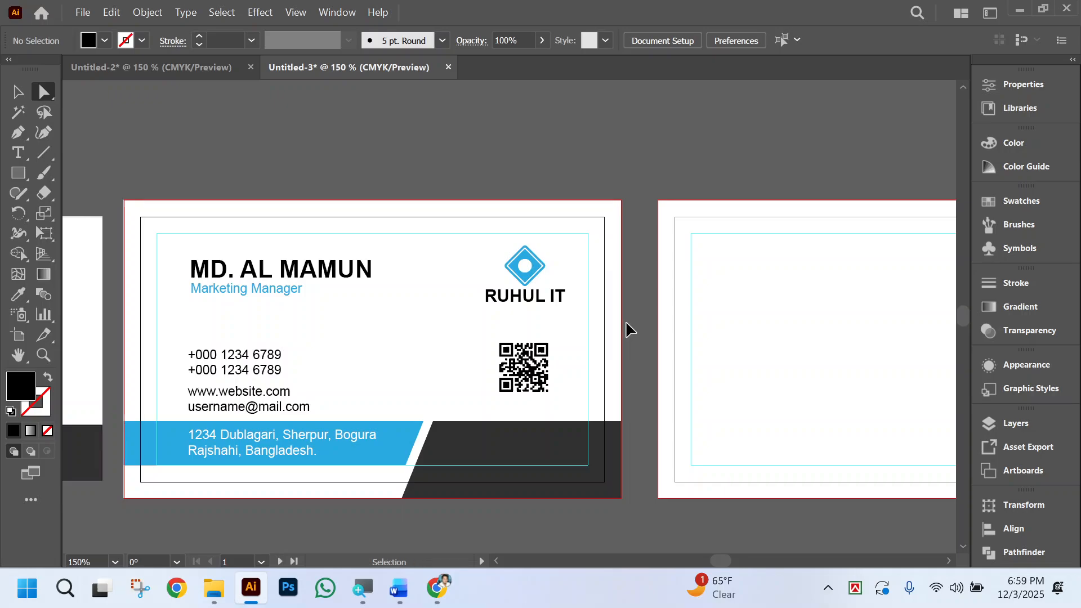
# Nudge the RUHUL IT logo group down and slightly left so it sits closer above the QR code.
pyautogui.hscroll(-2, 626, 321)
pyautogui.hscroll(-3, 674, 325)
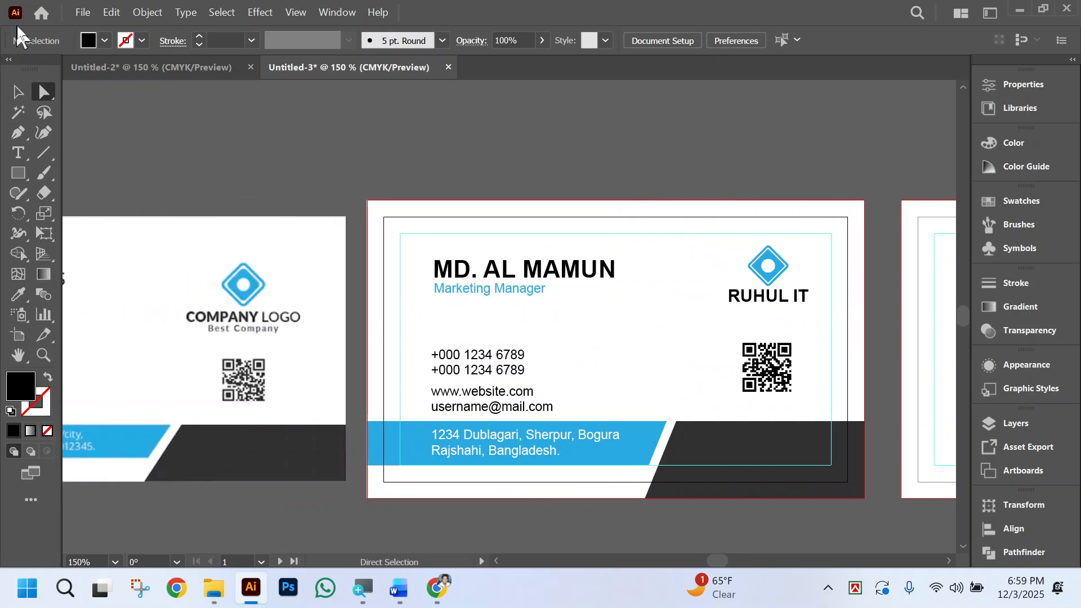
pyautogui.click(17, 93)
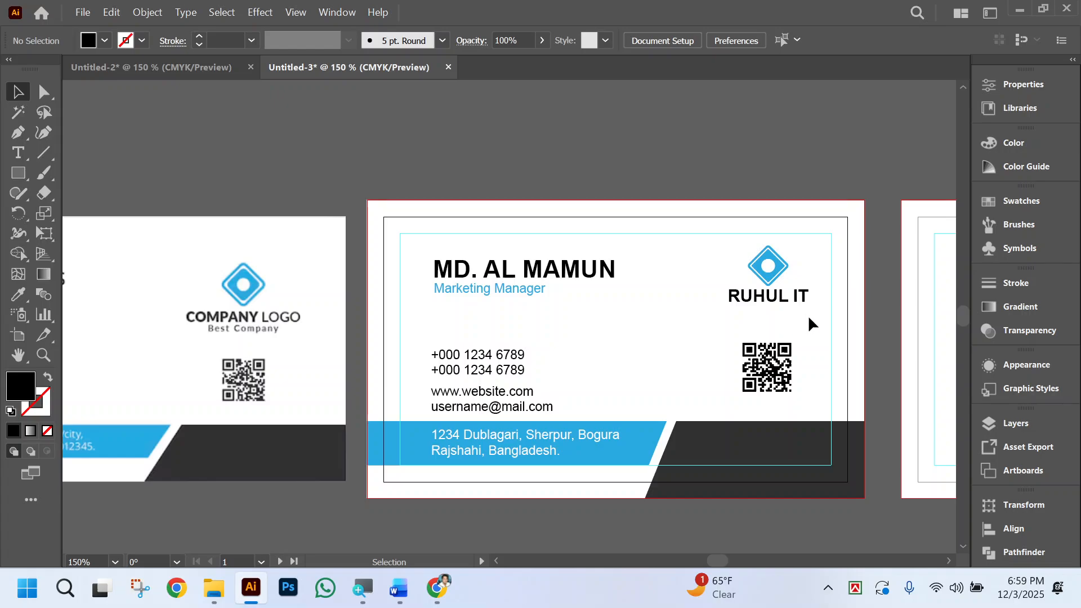
pyautogui.moveTo(809, 317); pyautogui.dragTo(730, 253)
pyautogui.press('Down')
pyautogui.press('Down')
pyautogui.press('Down')
pyautogui.press('Down')
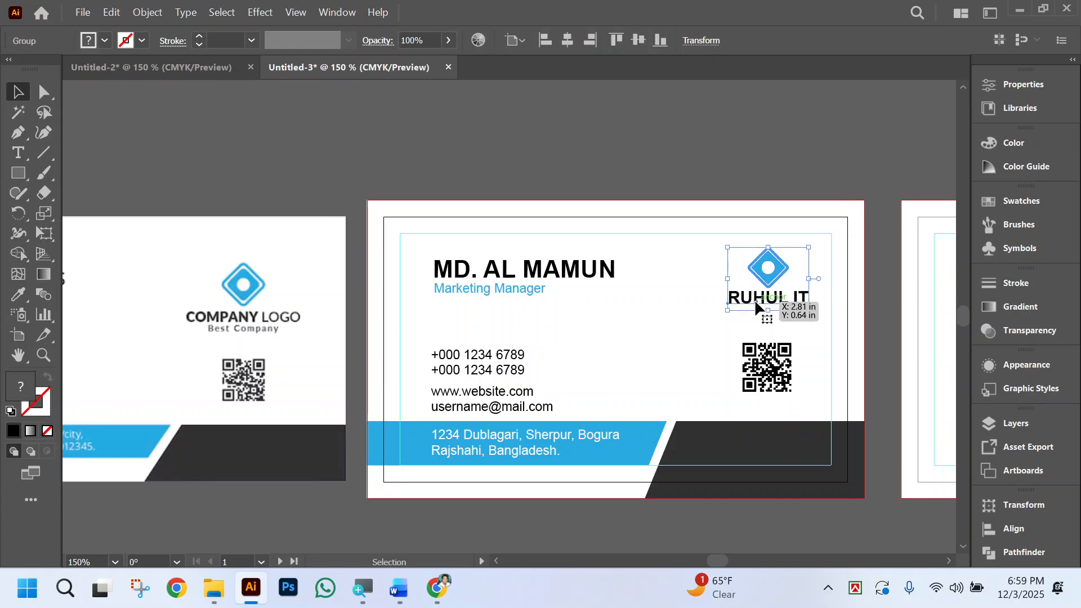
pyautogui.press('Left')
pyautogui.press('Left')
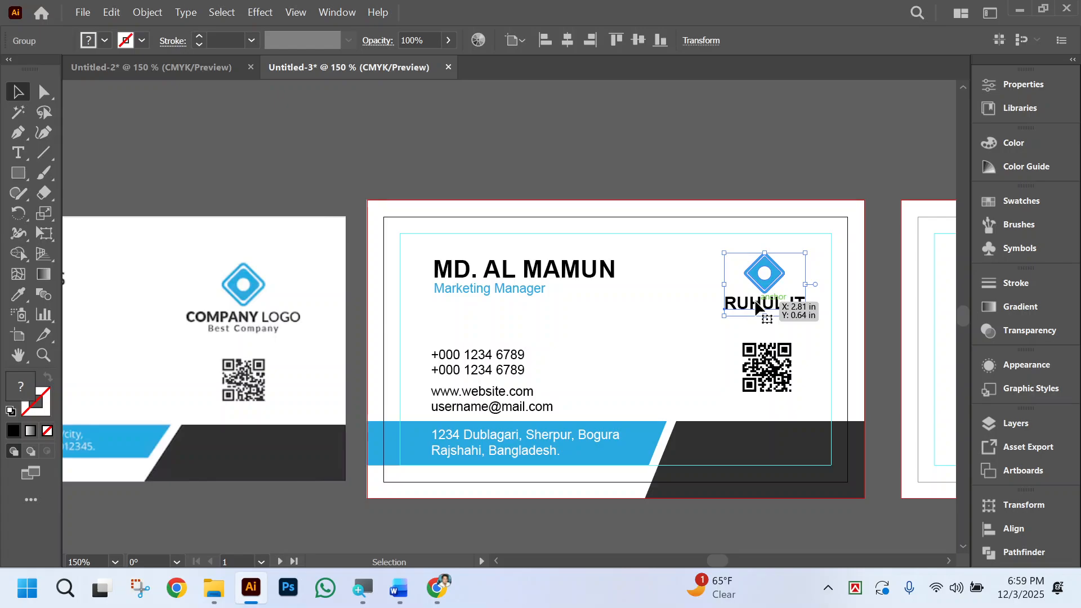
pyautogui.click(633, 322)
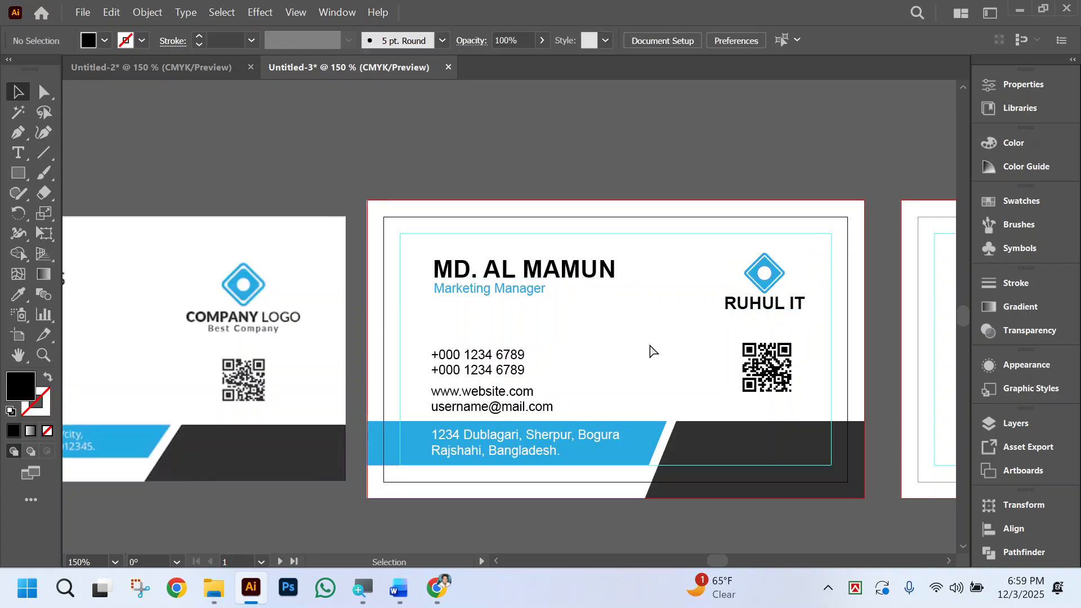
# Compare the logo area with the reference card and enlarge the QR code slightly.
pyautogui.hscroll(-3, 659, 352)
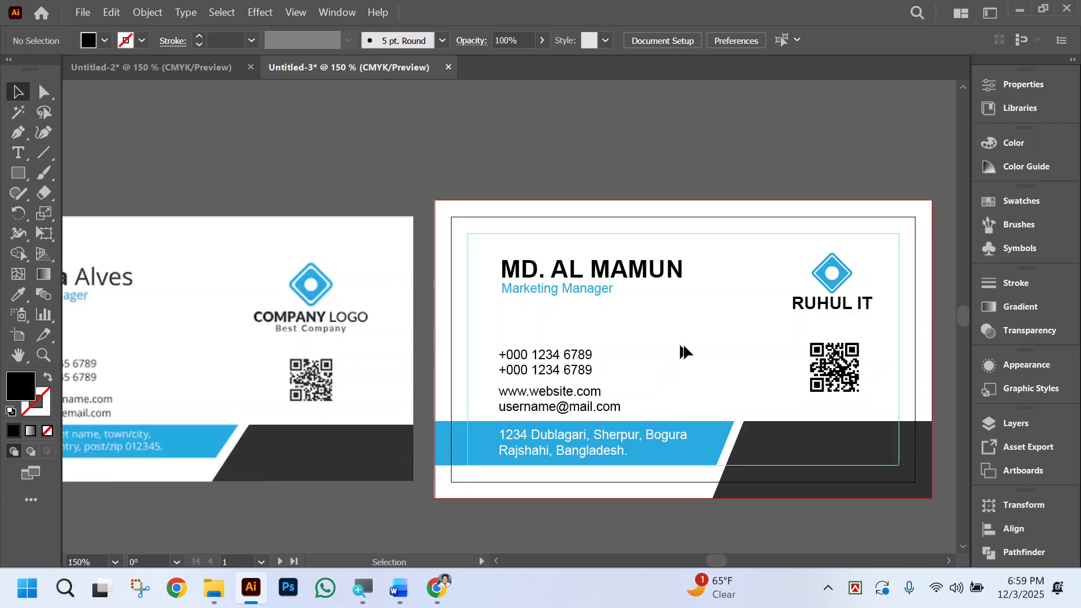
pyautogui.hscroll(-2, 694, 354)
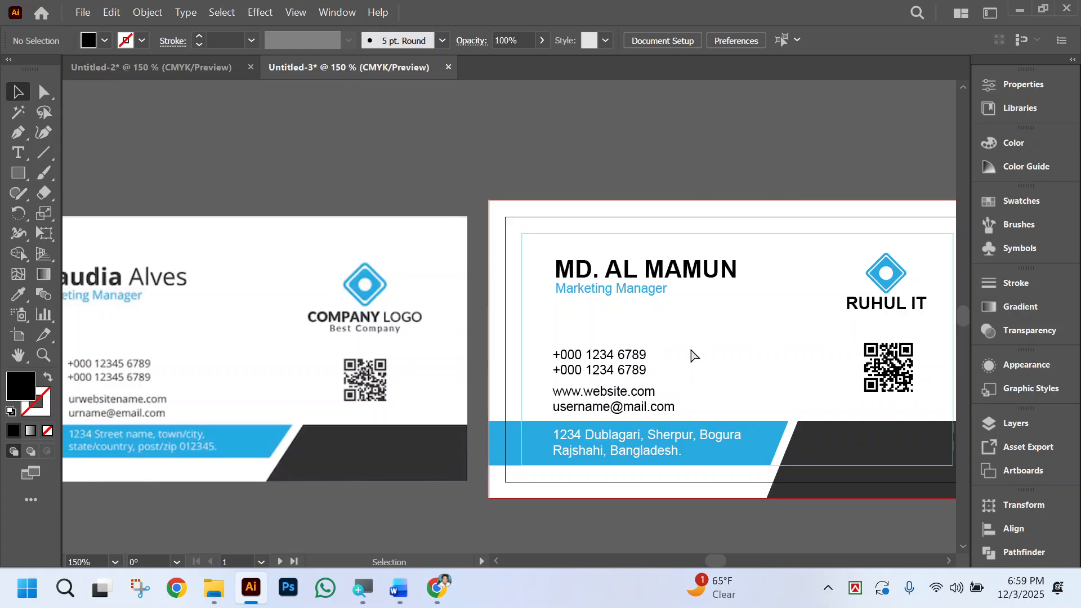
pyautogui.hscroll(3, 692, 350)
pyautogui.hscroll(1, 740, 339)
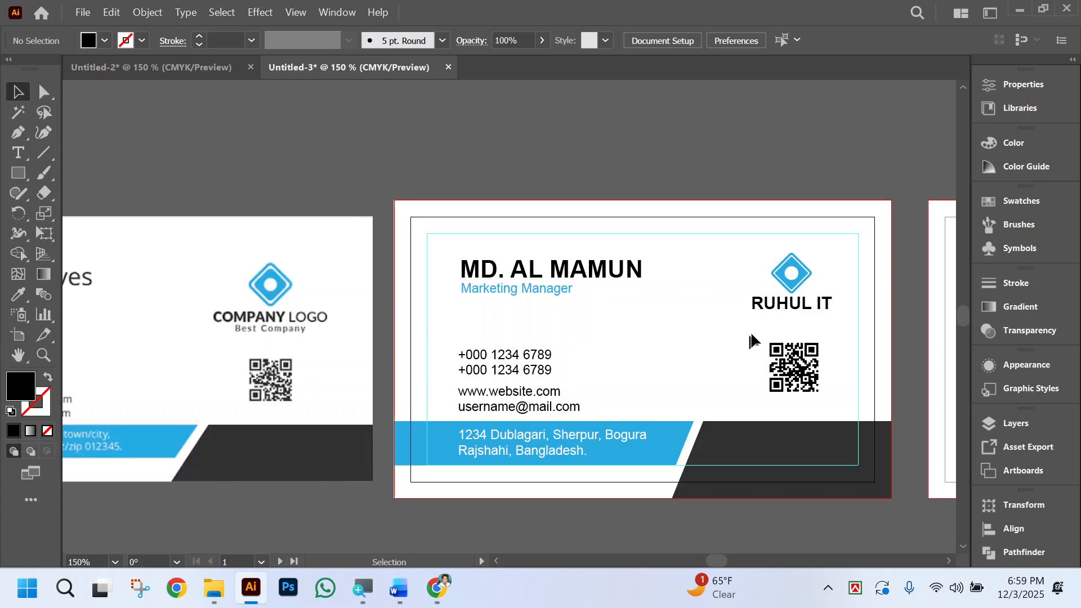
pyautogui.click(833, 395)
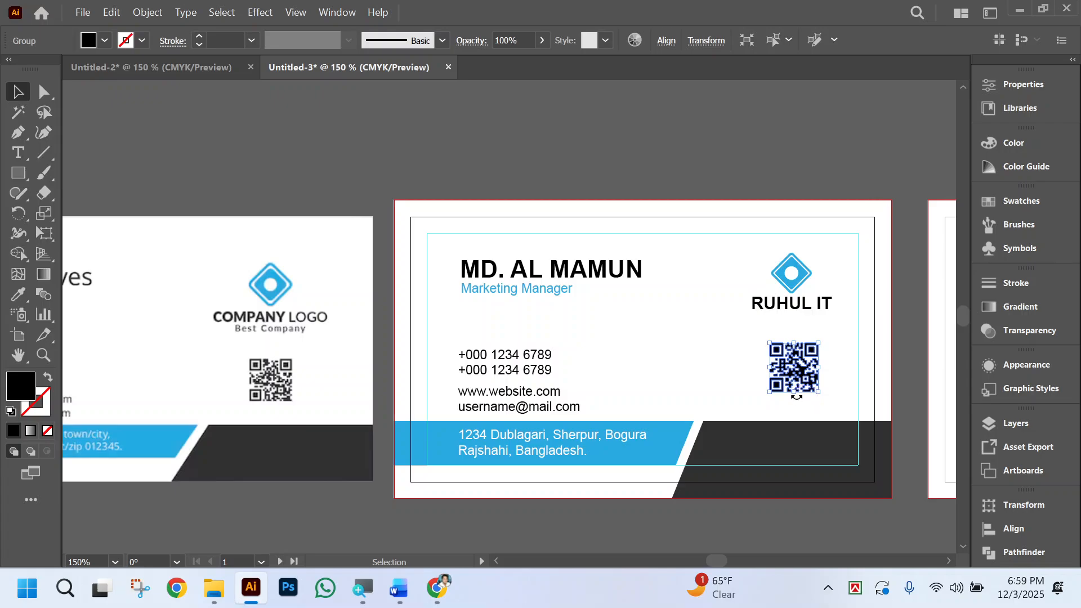
pyautogui.moveTo(797, 395); pyautogui.dragTo(799, 401)
pyautogui.click(712, 350)
# Shift the contact details and address text blocks together slightly right to leave more room for icons.
pyautogui.hscroll(-2, 726, 354)
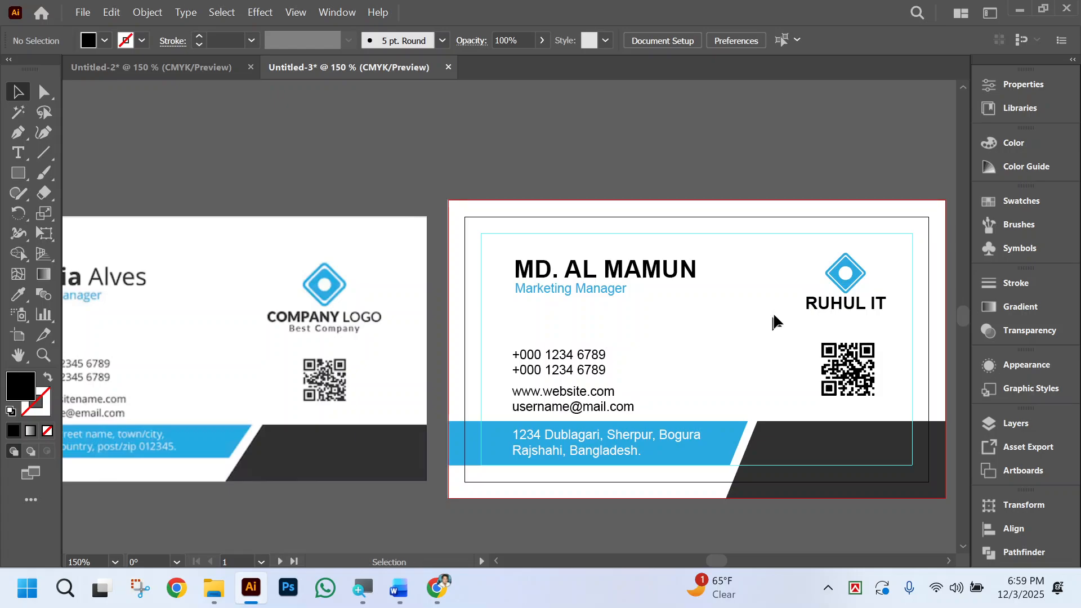
pyautogui.hscroll(-2, 706, 363)
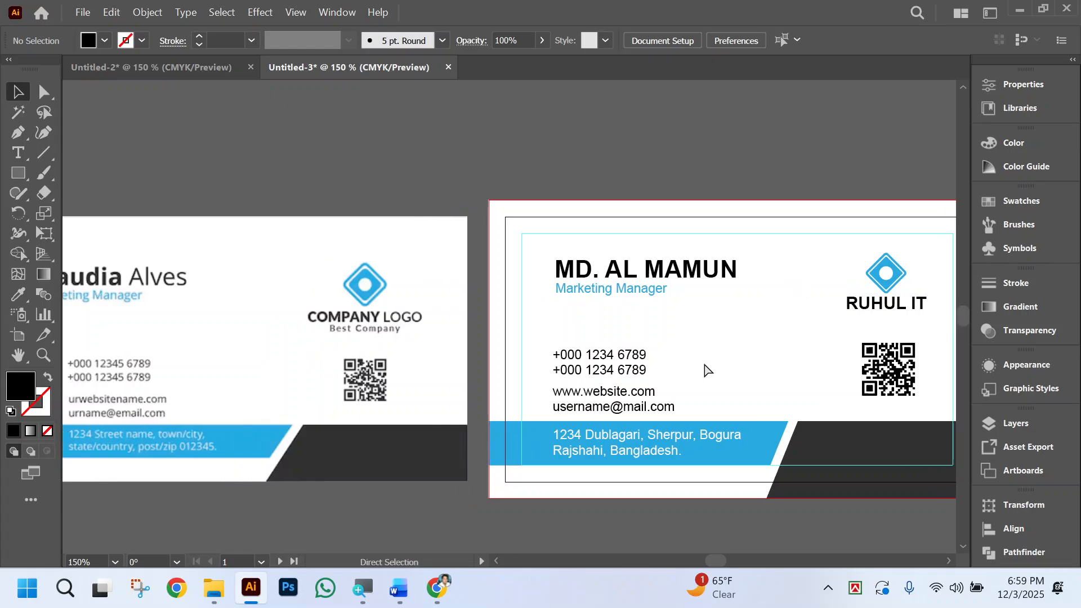
pyautogui.hscroll(-3, 707, 371)
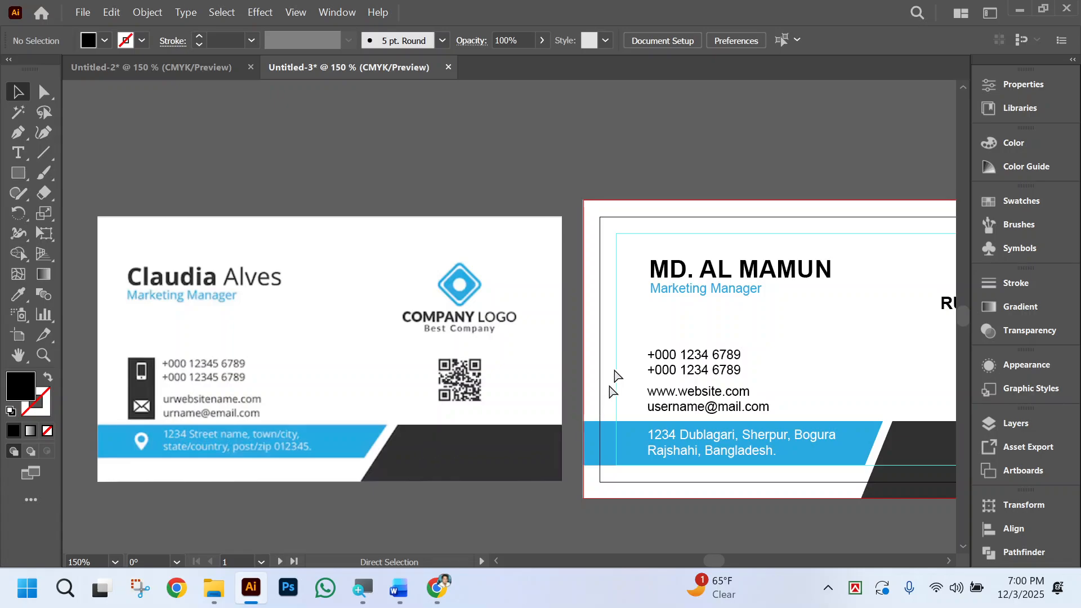
pyautogui.click(707, 406)
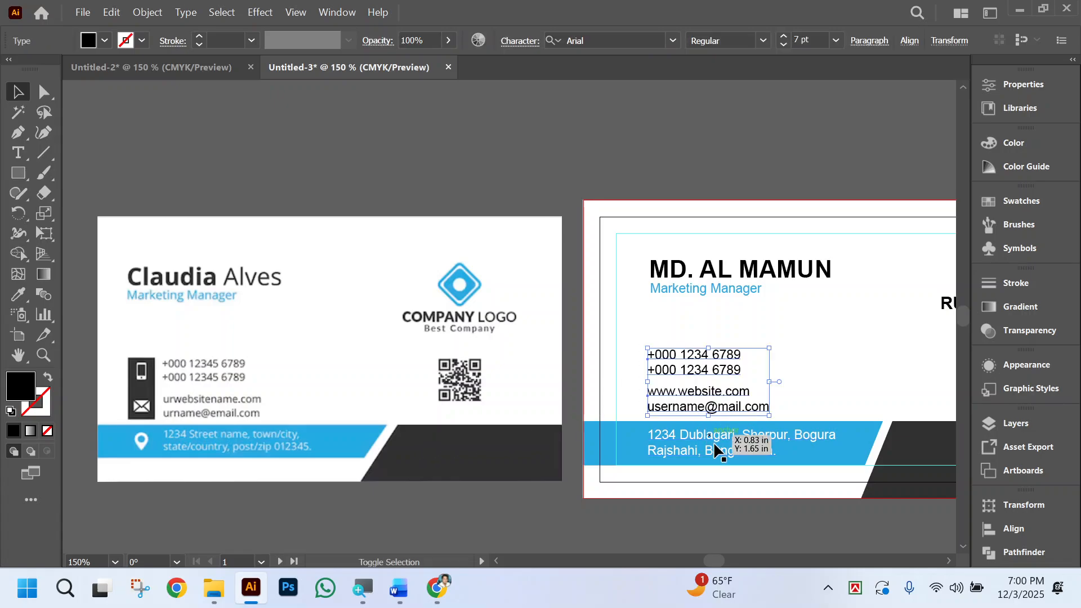
pyautogui.keyDown('shift'); pyautogui.click(716, 444); pyautogui.keyUp('shift')
pyautogui.press('Right')
pyautogui.press('Right')
pyautogui.press('Right')
pyautogui.press('Right')
pyautogui.press('Right')
pyautogui.press('Right')
pyautogui.press('Right')
pyautogui.press('Right')
pyautogui.press('Right')
pyautogui.press('Right')
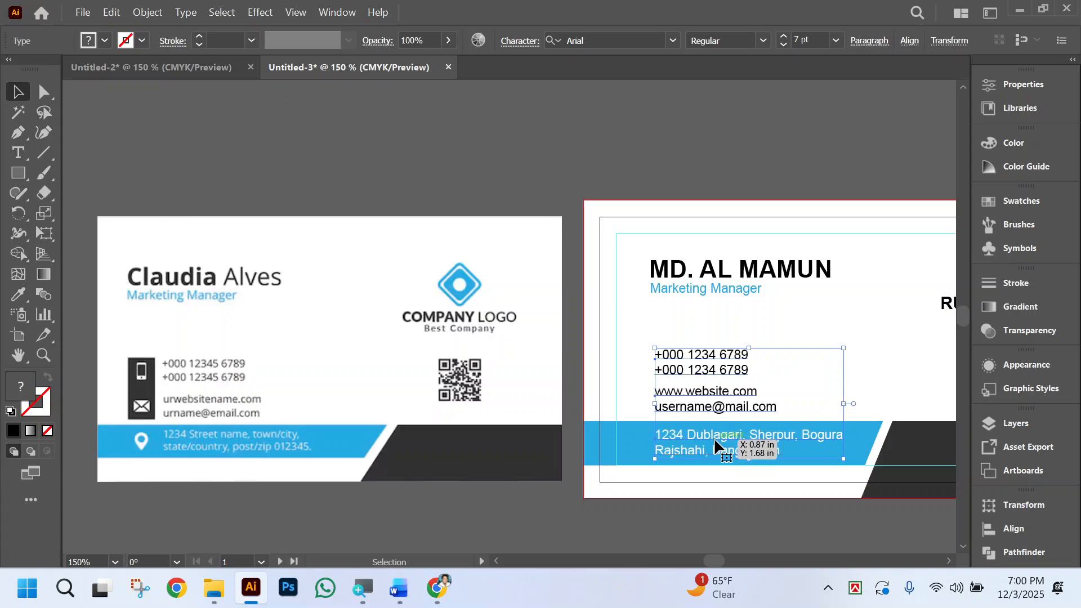
pyautogui.click(699, 313)
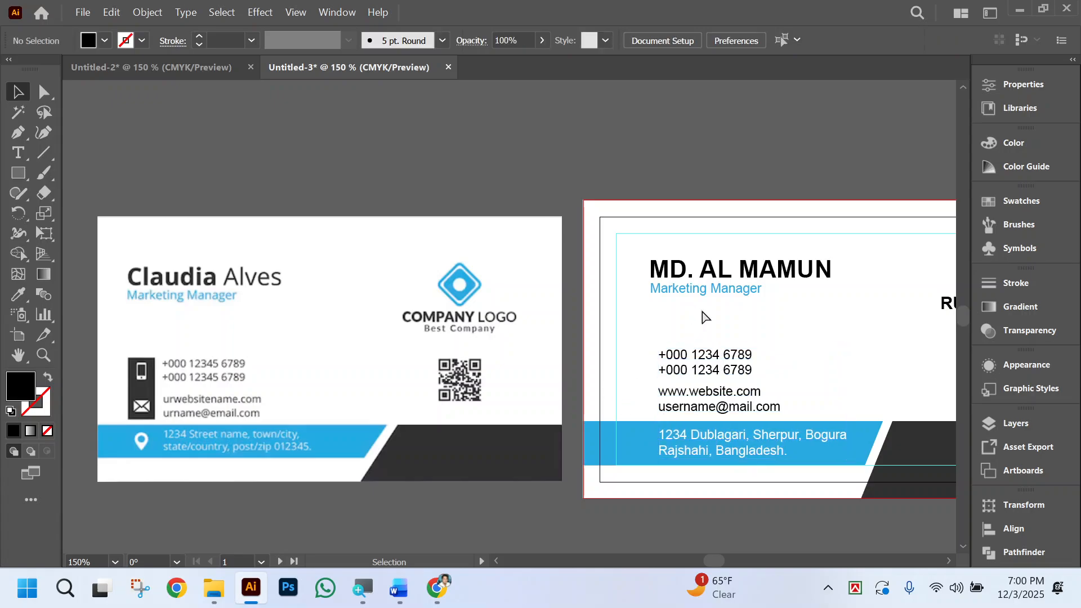
# Switch to File Explorer and look for icon images in the Graphic Design Class subfolders Work and Class Work, including Class 13.
pyautogui.hscroll(1, 731, 329)
pyautogui.hscroll(1, 730, 328)
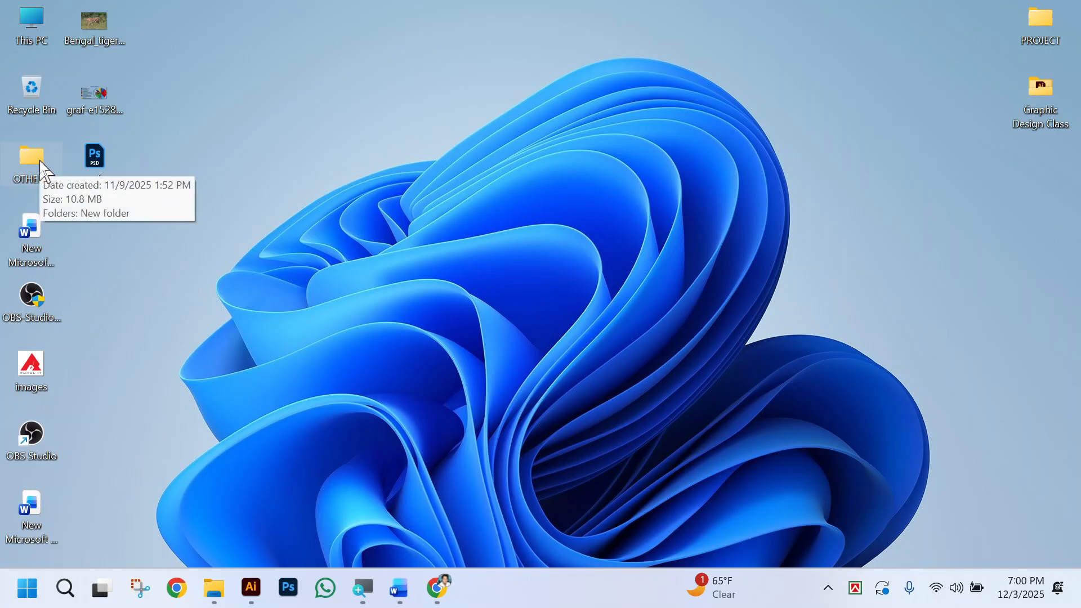
pyautogui.doubleClick(1049, 102)
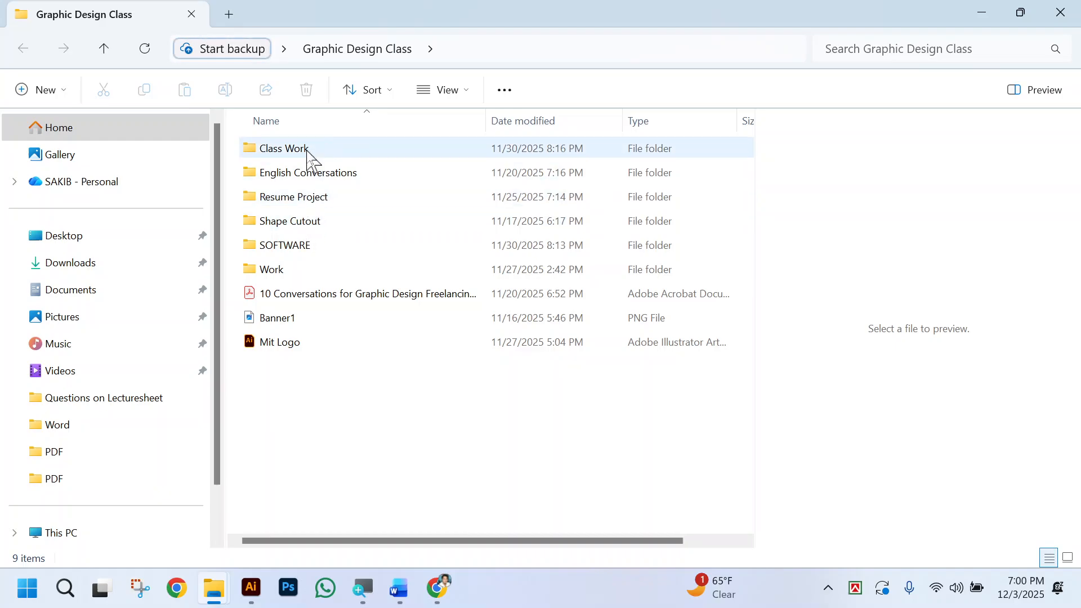
pyautogui.click(308, 266)
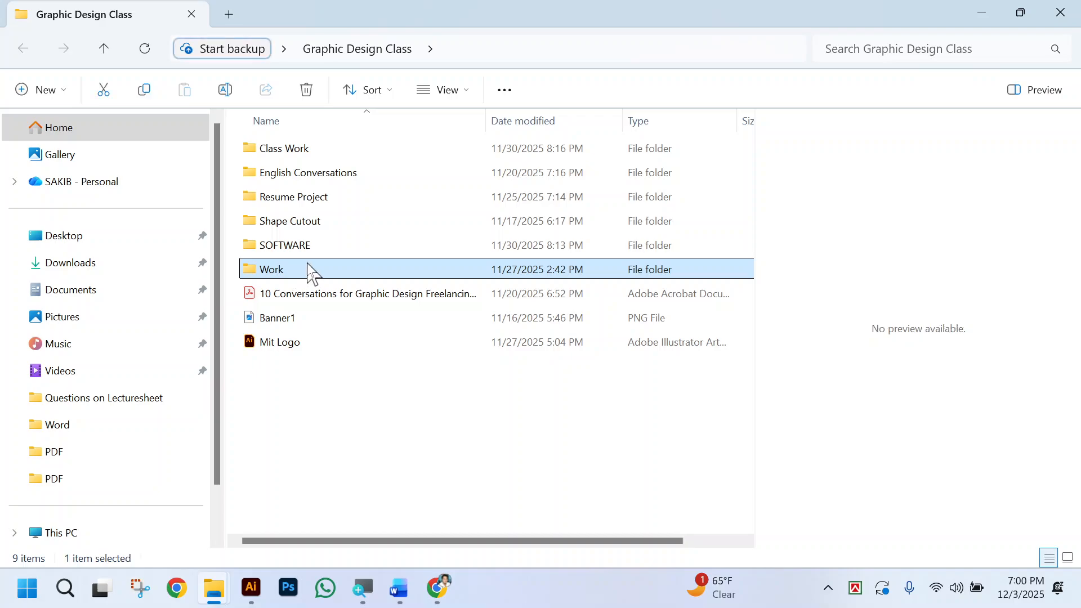
pyautogui.doubleClick(309, 271)
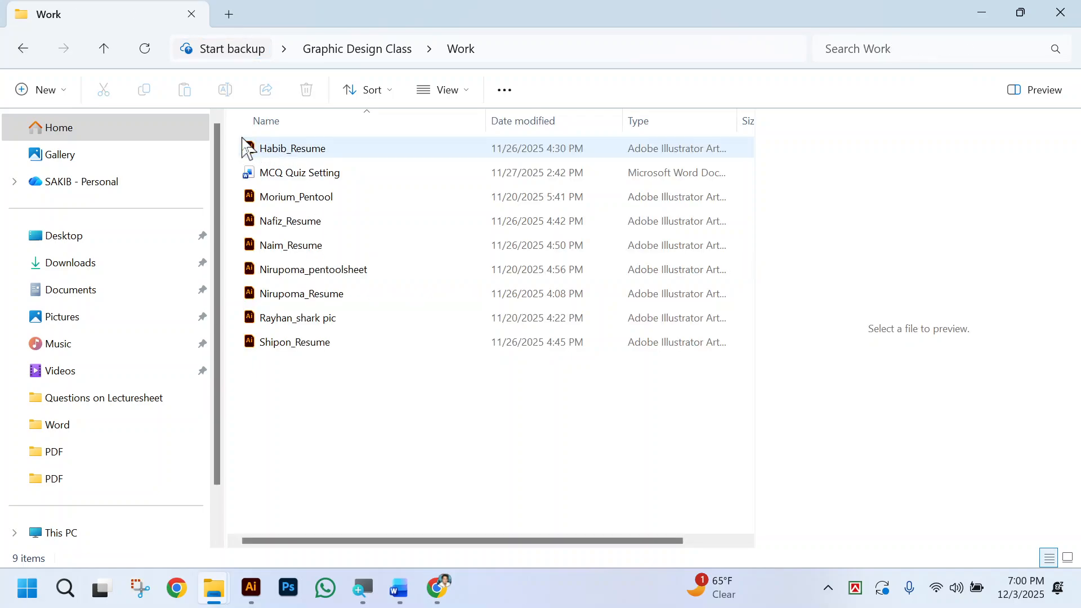
pyautogui.click(19, 46)
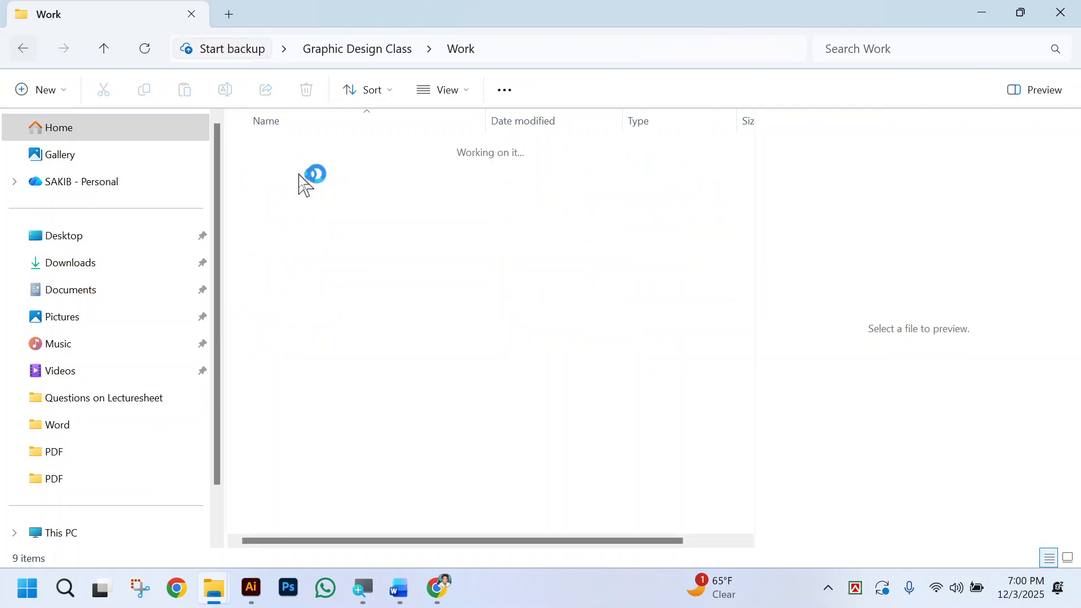
pyautogui.doubleClick(294, 151)
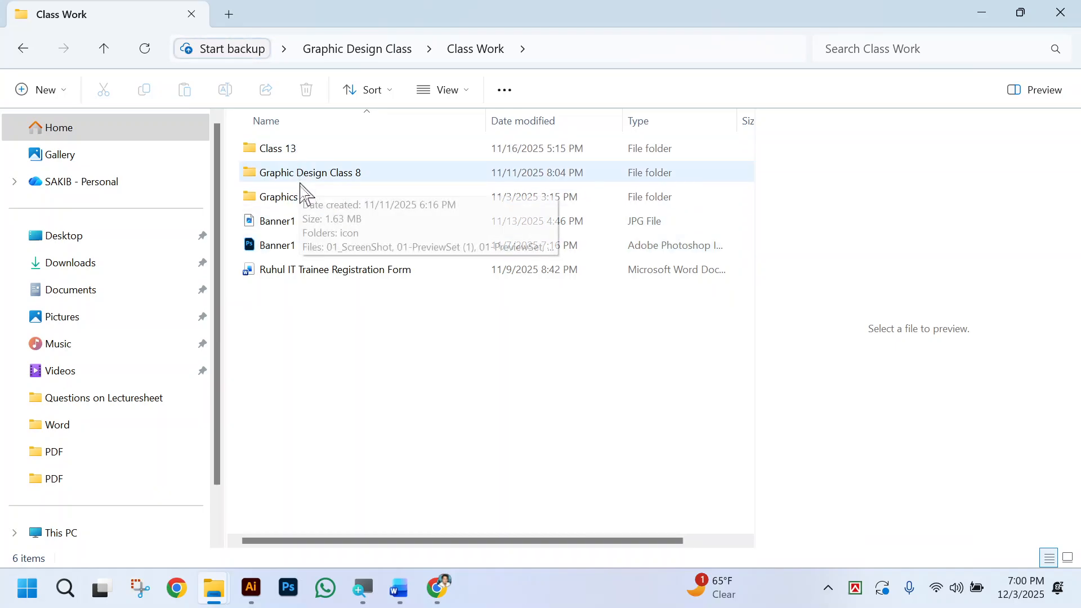
pyautogui.click(298, 149)
pyautogui.doubleClick(298, 149)
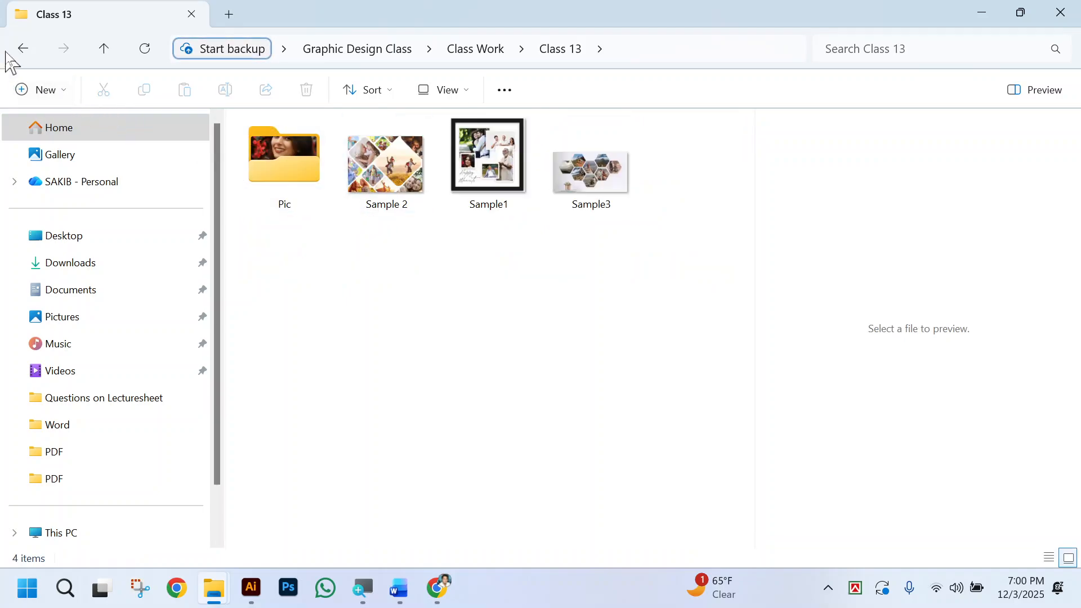
pyautogui.hotkey('alt', 'Left')
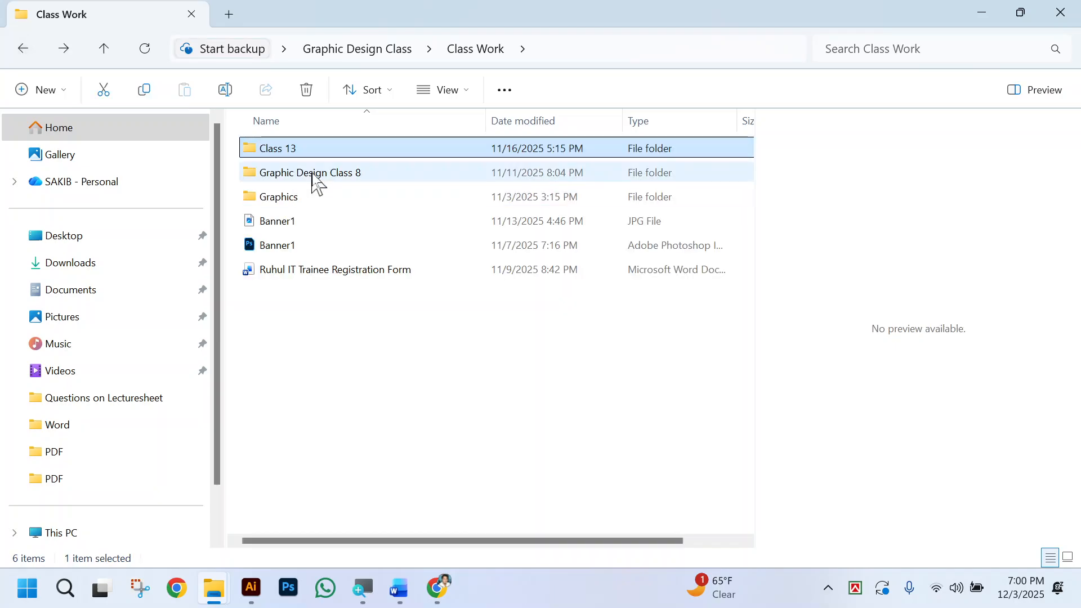
# Place the images from the icon folder in Graphic Design Class 8 into the Illustrator document and move them clear of the cards.
pyautogui.doubleClick(315, 173)
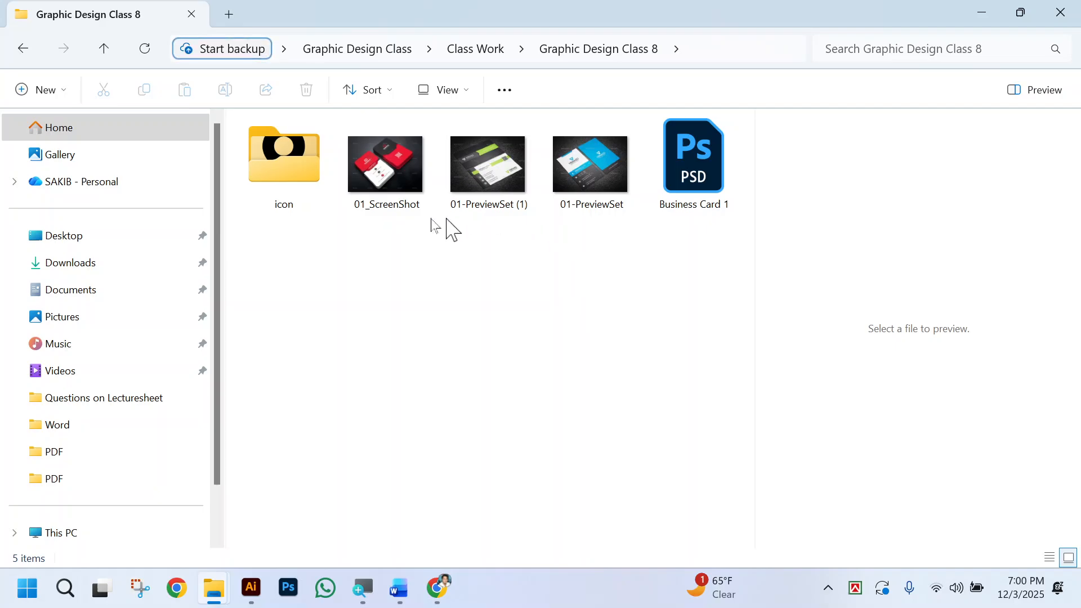
pyautogui.doubleClick(288, 158)
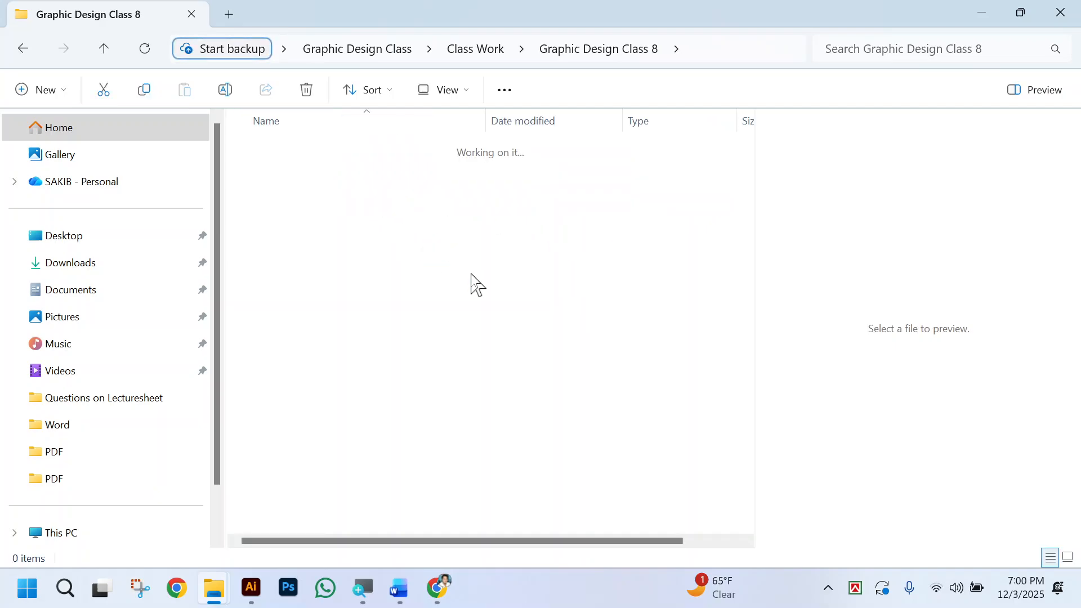
pyautogui.moveTo(612, 228); pyautogui.dragTo(433, 156)
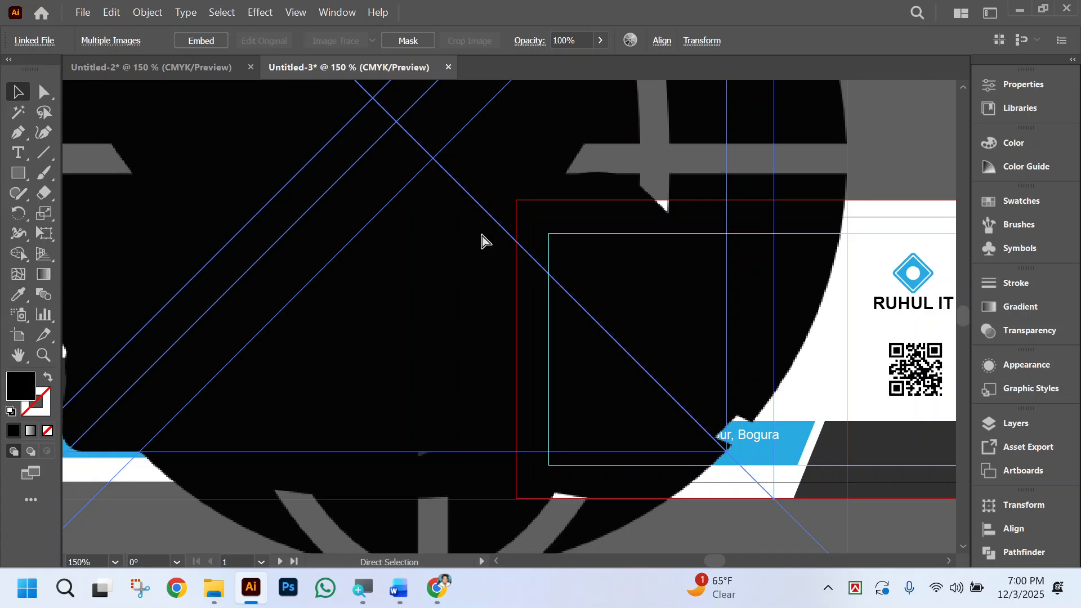
pyautogui.hotkey('ctrl', '-')
pyautogui.hotkey('ctrl', '-')
pyautogui.hotkey('ctrl', '-')
pyautogui.hotkey('ctrl', '-')
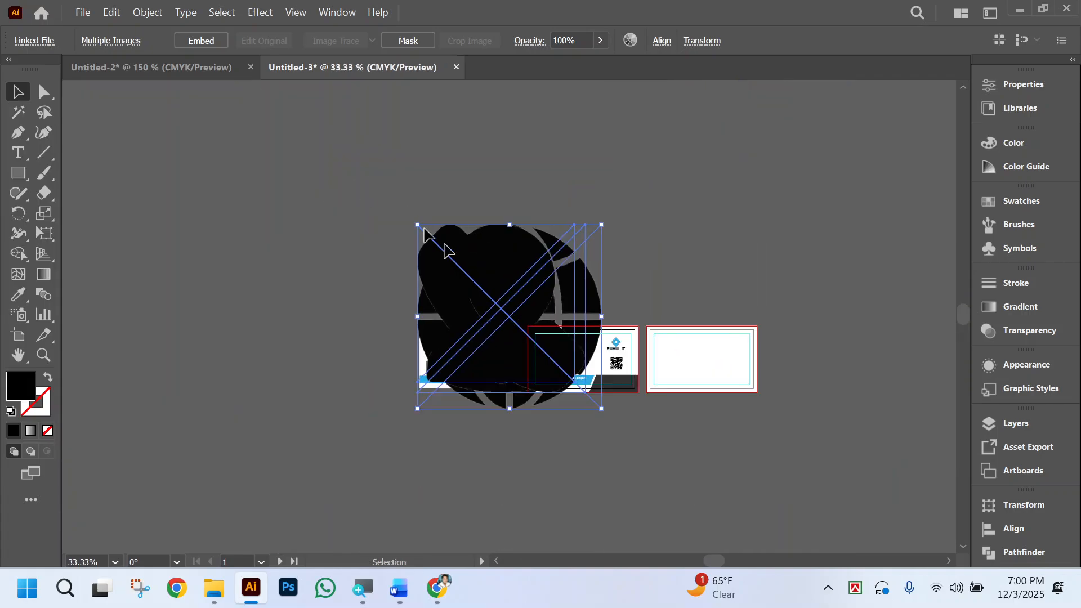
pyautogui.moveTo(541, 304); pyautogui.dragTo(321, 203)
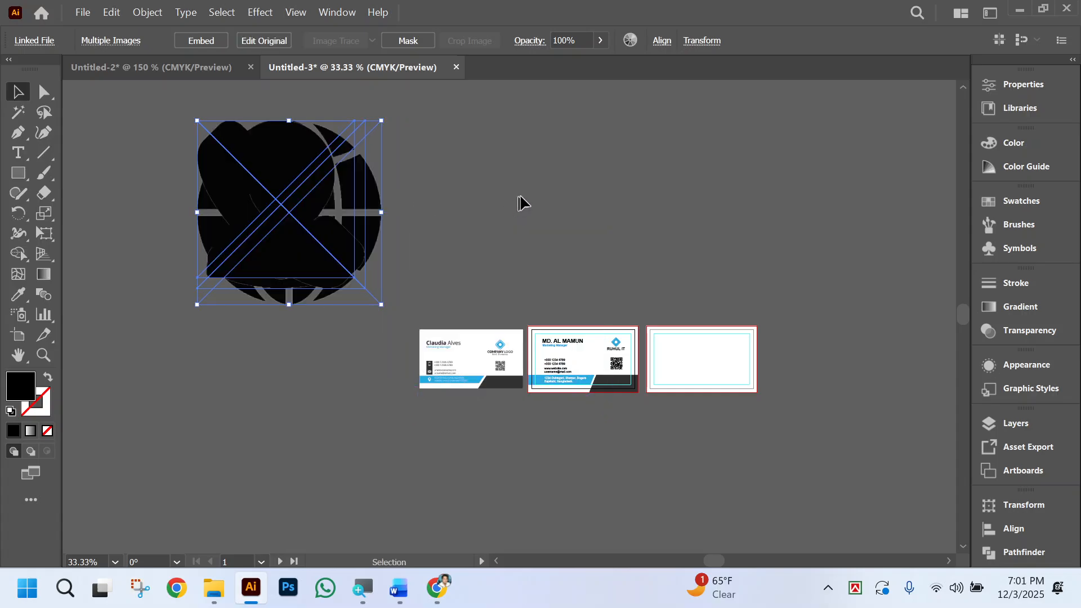
# Separate the stacked icon images by moving the person, phone and globe icons to empty pasteboard space.
pyautogui.click(473, 183)
pyautogui.moveTo(265, 244); pyautogui.dragTo(213, 403)
pyautogui.moveTo(287, 248); pyautogui.dragTo(251, 514)
pyautogui.moveTo(248, 417); pyautogui.dragTo(237, 514)
pyautogui.moveTo(620, 116); pyautogui.dragTo(489, 483)
pyautogui.scroll(-2, 493, 467)
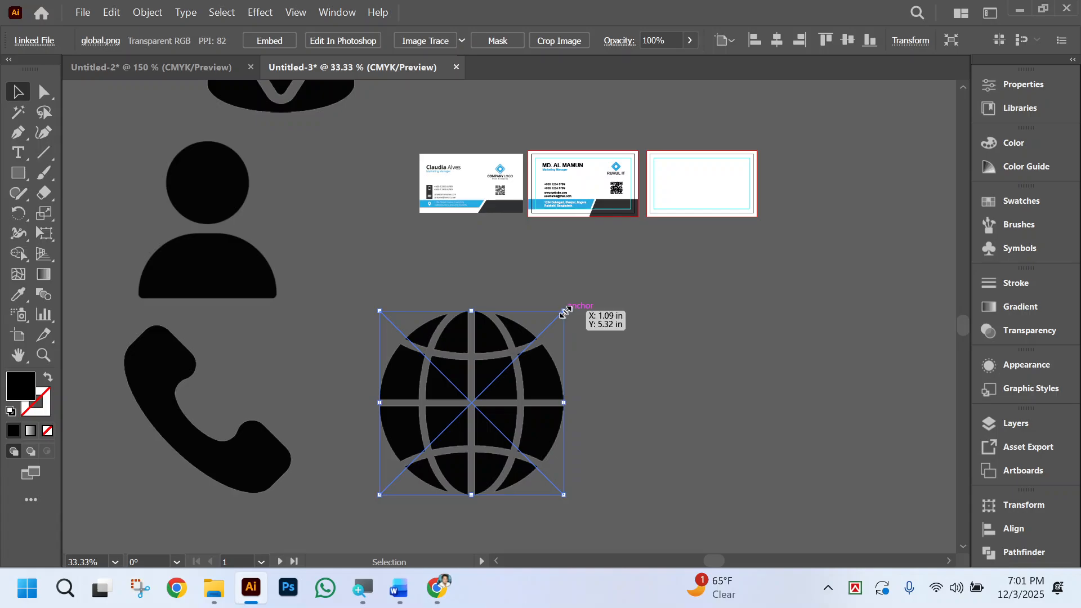
# Image Trace the location pin icon with the default settings and open its Image Trace options.
pyautogui.scroll(2, 302, 242)
pyautogui.click(301, 164)
pyautogui.scroll(5, 337, 236)
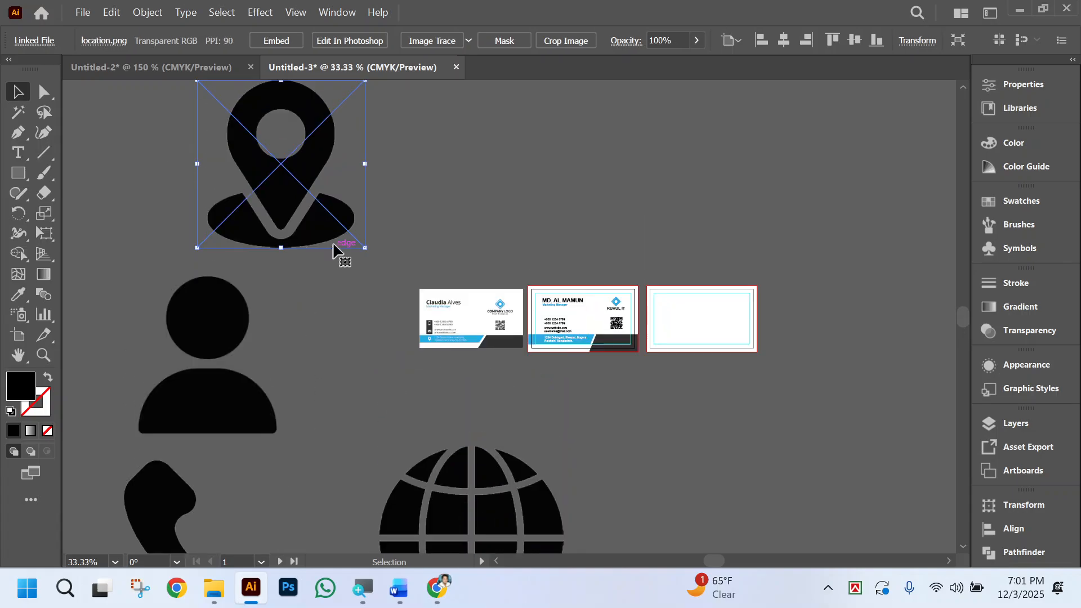
pyautogui.click(427, 41)
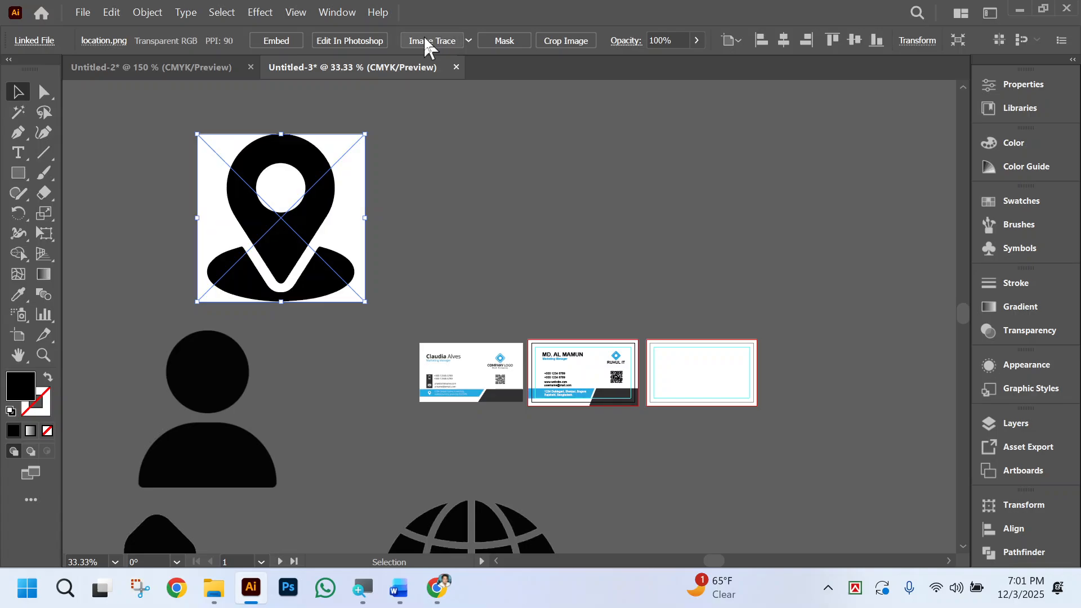
pyautogui.click(215, 41)
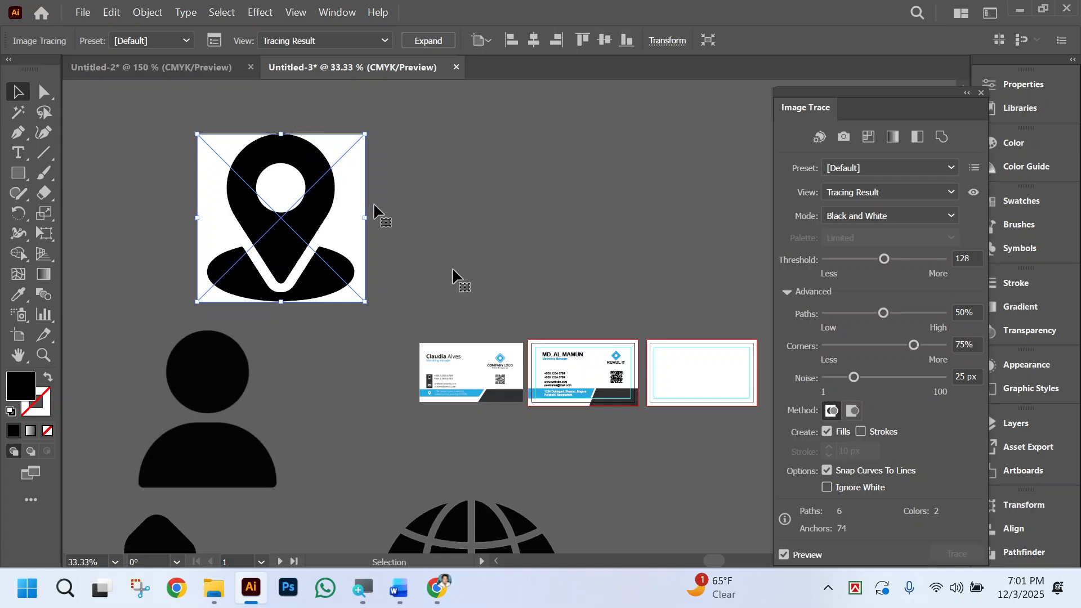
# Ignore white in the pin icon's tracing and expand it, then embed, trace and expand the person icon with white ignored.
pyautogui.click(826, 487)
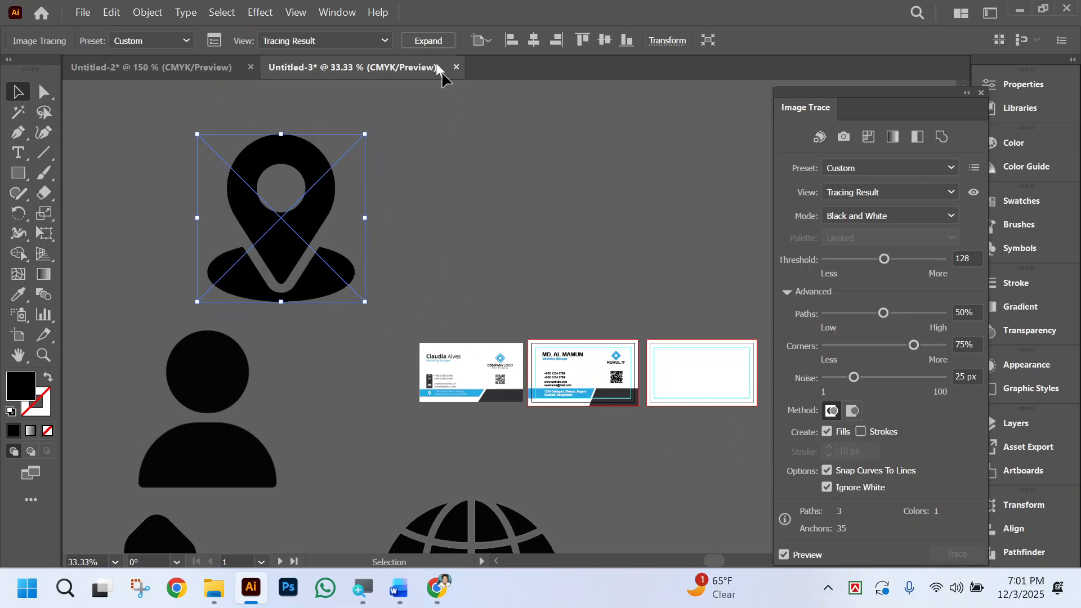
pyautogui.click(436, 42)
pyautogui.click(186, 398)
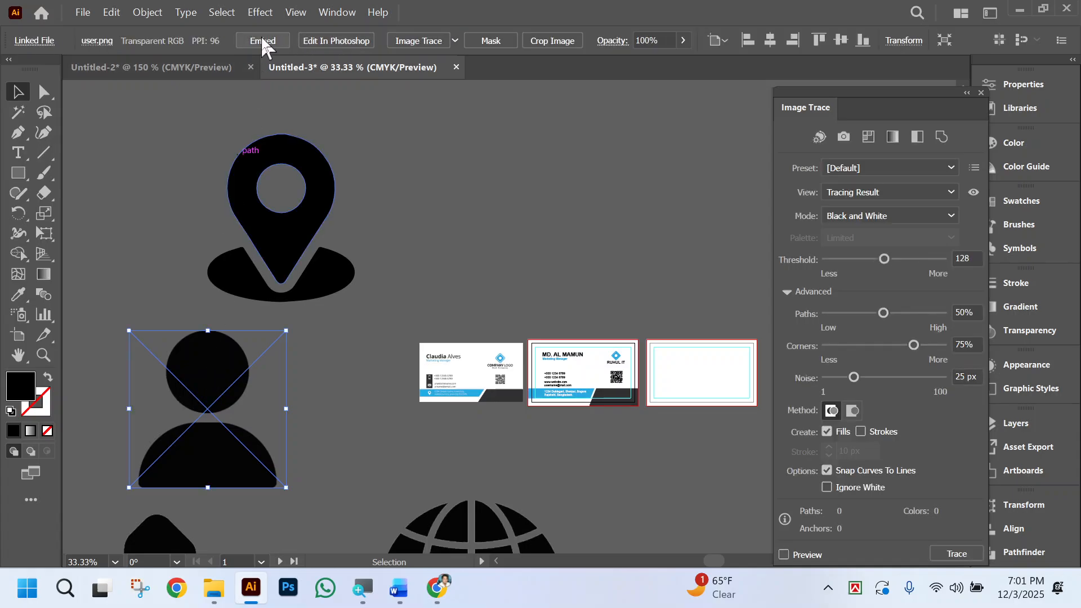
pyautogui.click(261, 38)
pyautogui.click(424, 41)
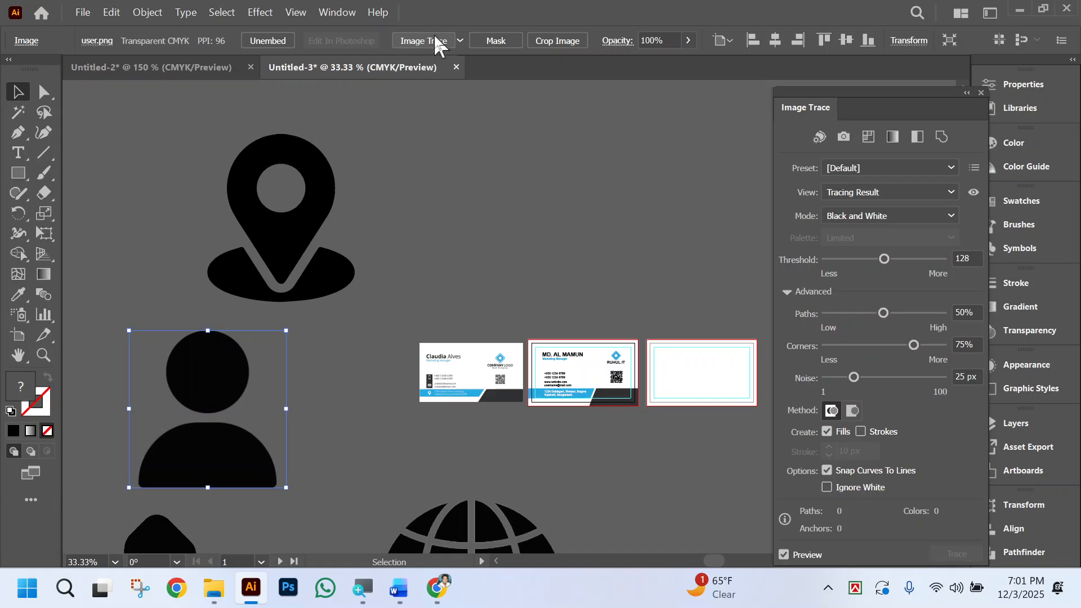
pyautogui.click(827, 487)
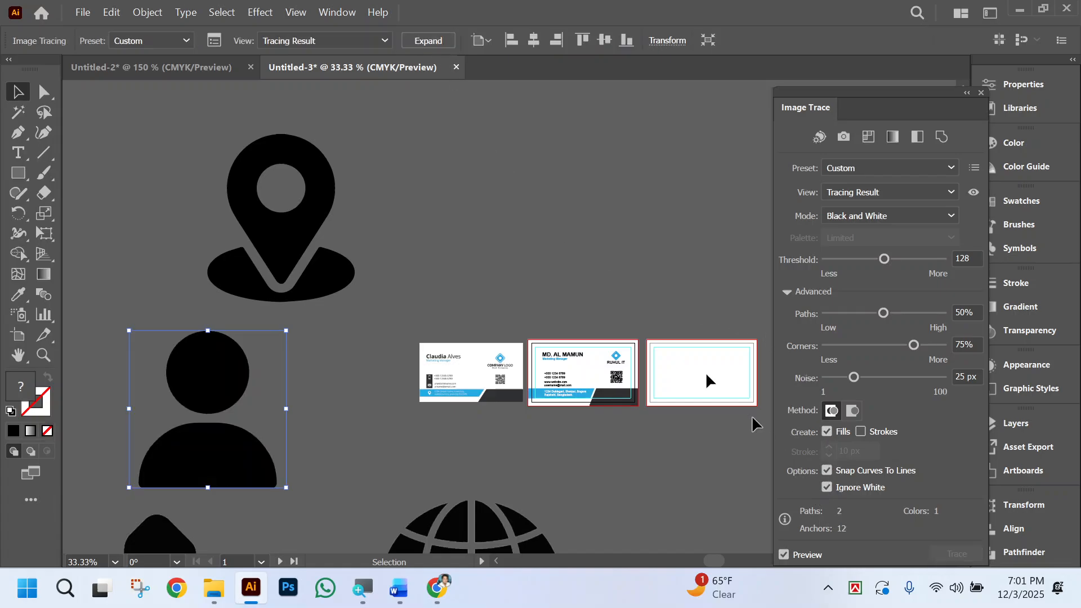
pyautogui.click(427, 42)
# Image Trace the phone icon with the default preset and ignore white to remove its background.
pyautogui.scroll(-3, 263, 446)
pyautogui.click(263, 447)
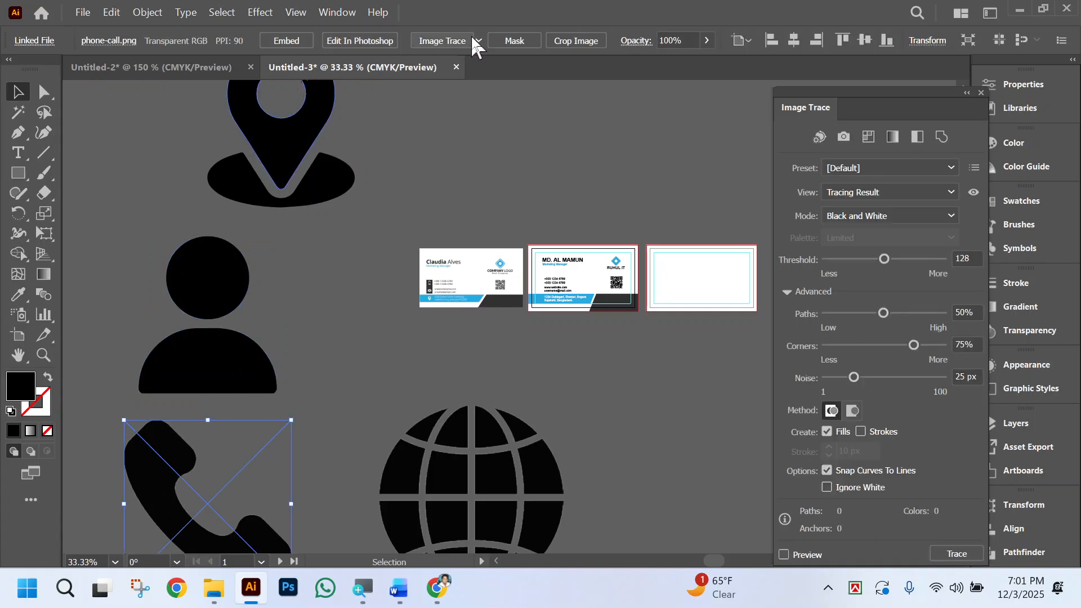
pyautogui.click(451, 37)
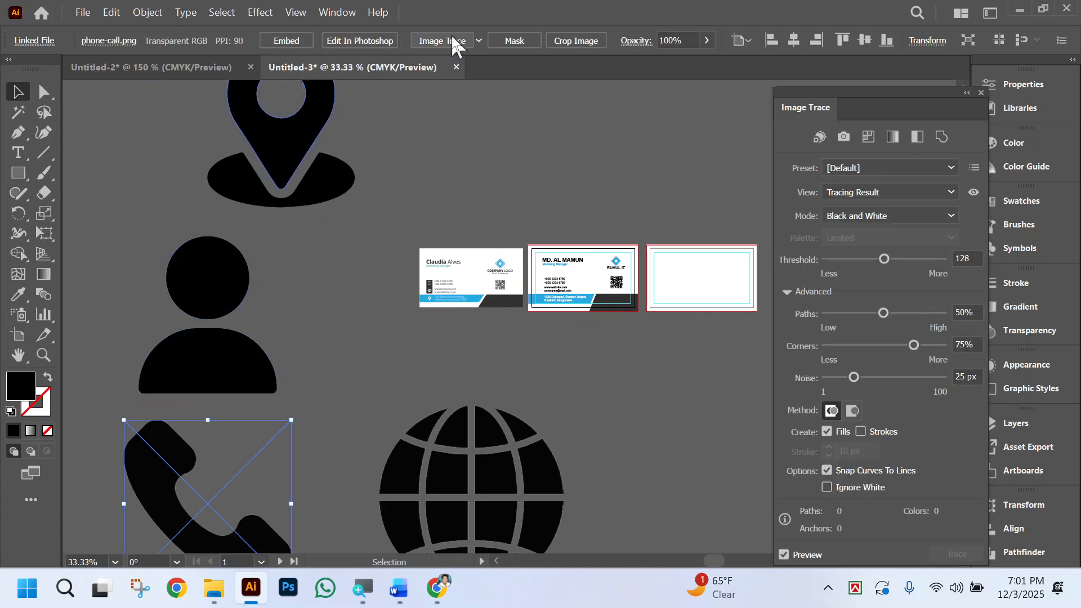
pyautogui.click(827, 487)
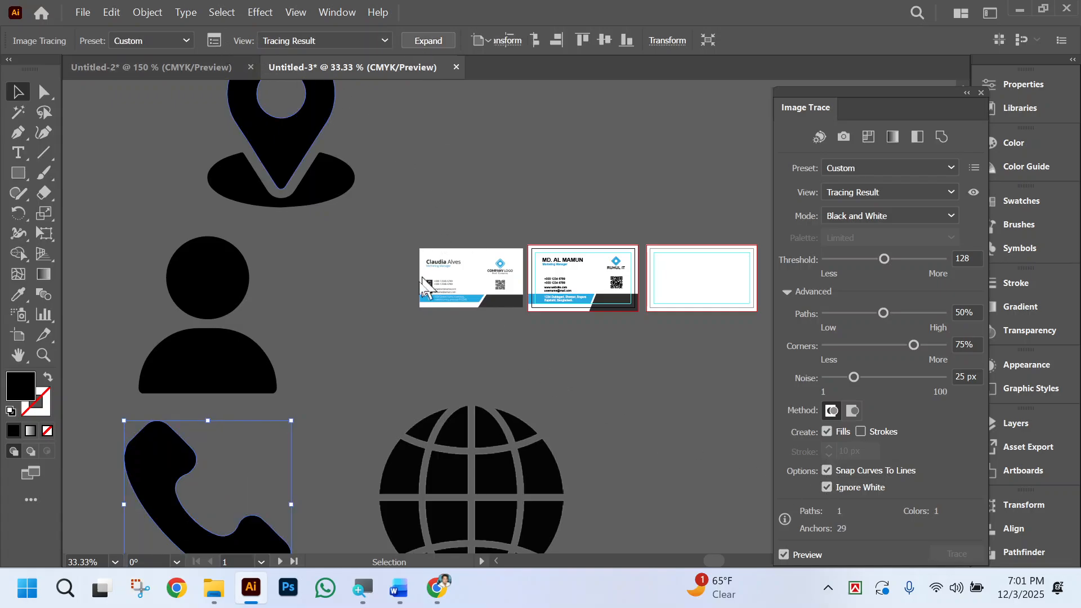
# Image Trace the globe icon with white ignored and expand the tracing into editable paths.
pyautogui.scroll(-2, 424, 285)
pyautogui.click(463, 374)
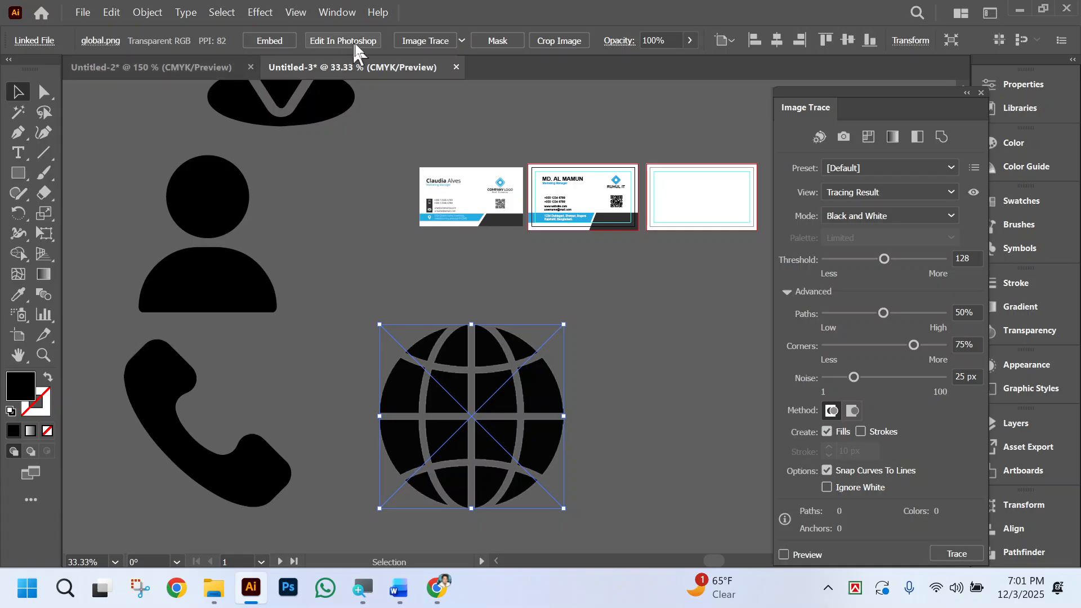
pyautogui.click(406, 37)
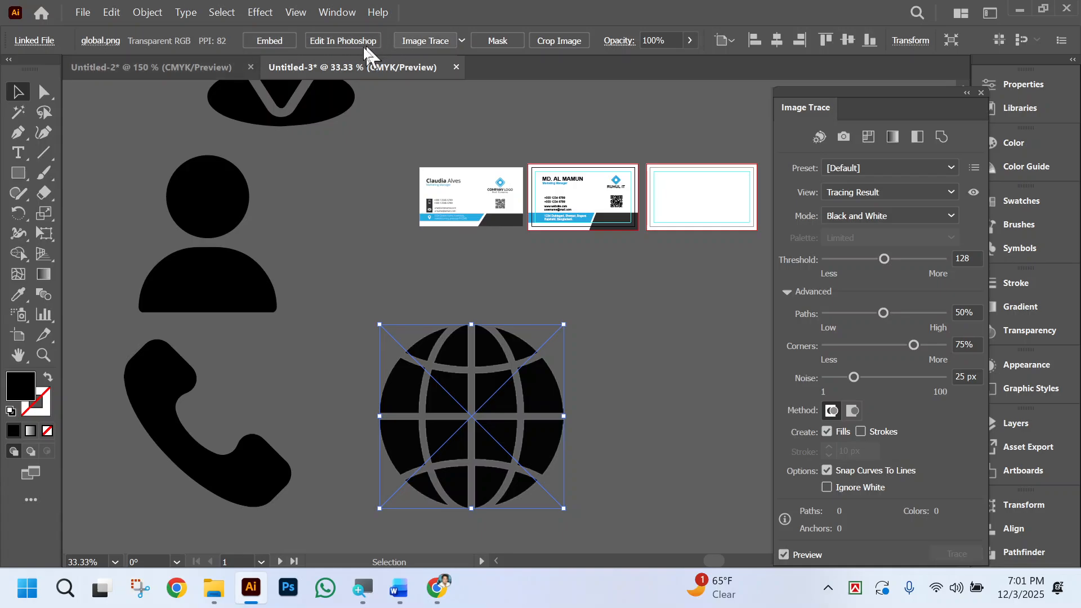
pyautogui.click(839, 486)
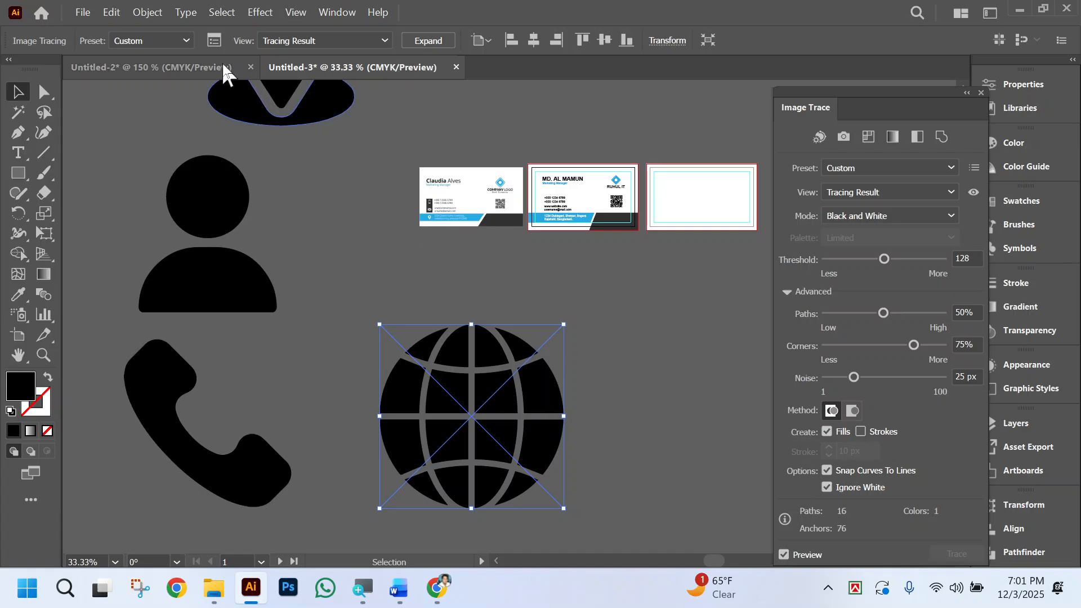
pyautogui.click(428, 40)
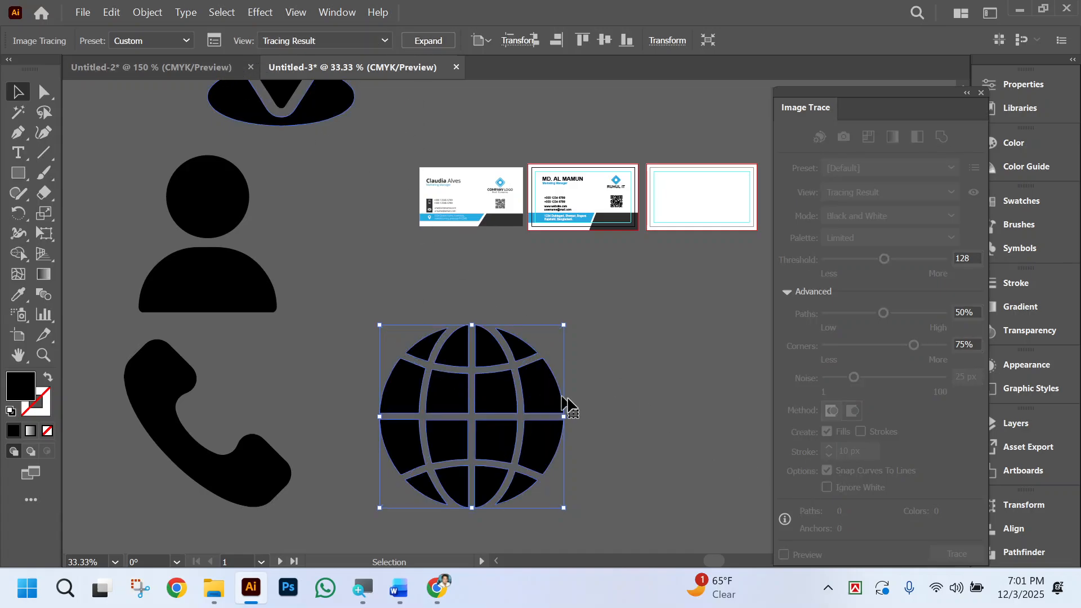
# Select all four vectorized icons and scale them down together to less than half their size, placing them near the cards.
pyautogui.click(617, 390)
pyautogui.hscroll(-2, 617, 392)
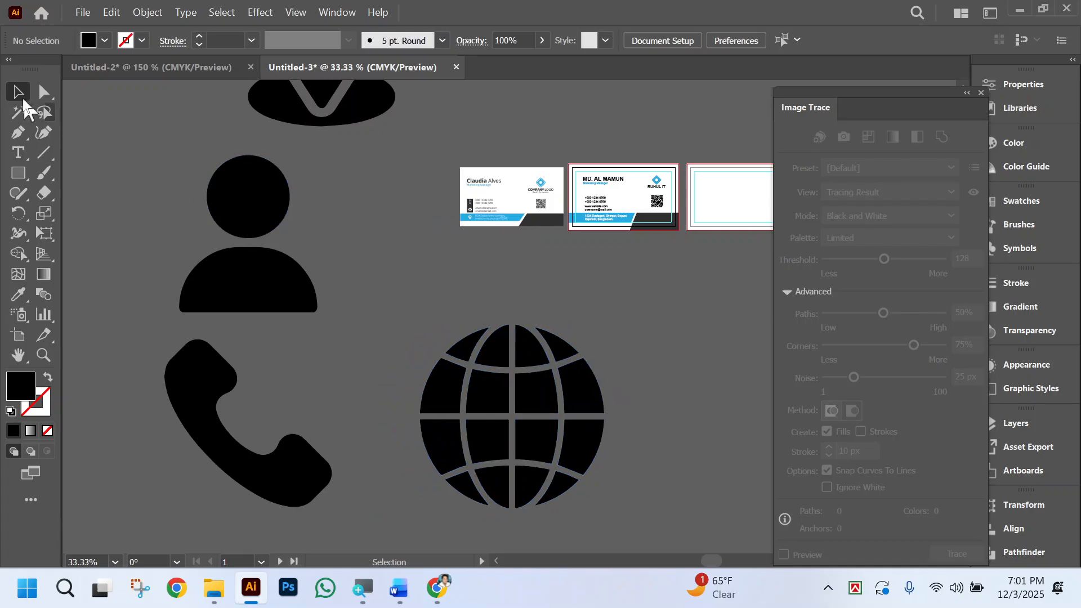
pyautogui.hotkey('ctrl', '-')
pyautogui.hotkey('ctrl', '-')
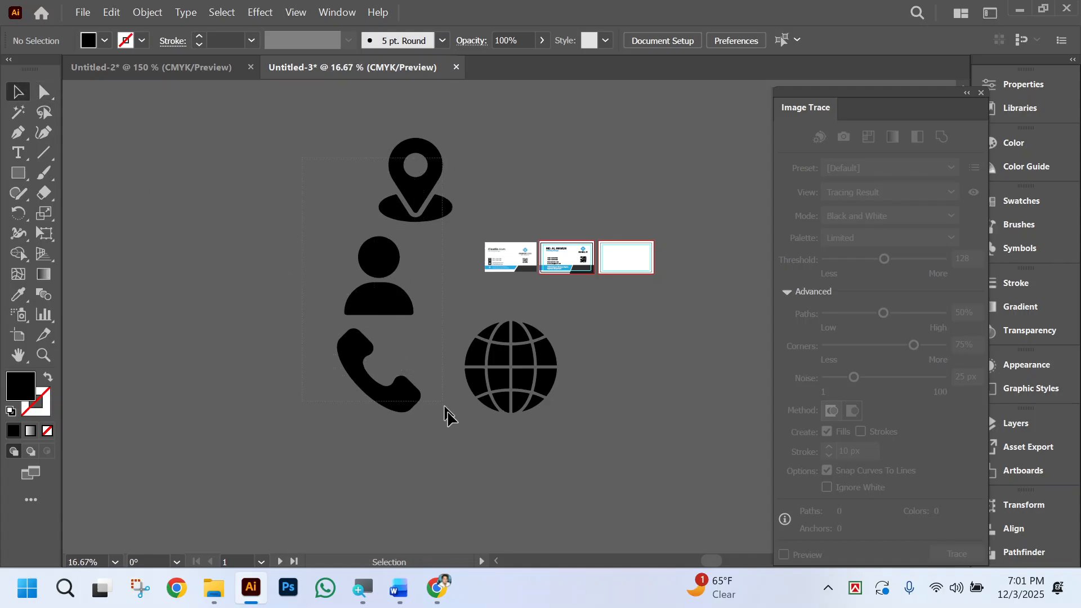
pyautogui.click(532, 407)
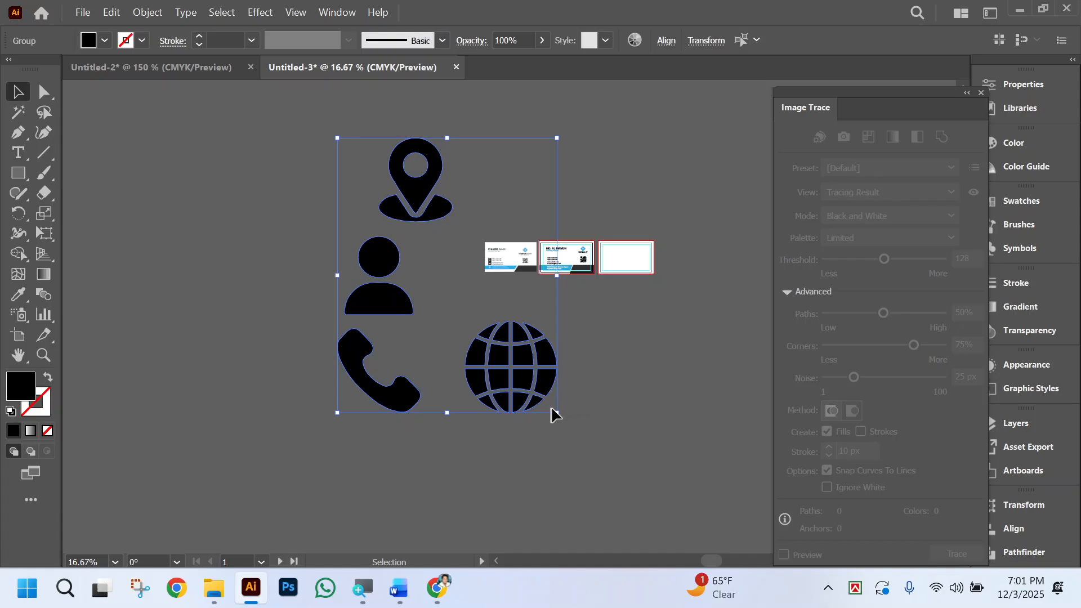
pyautogui.moveTo(556, 414); pyautogui.dragTo(573, 336)
# Shrink the four icons further until each is about two contact text lines high, positioned just below the middle card.
pyautogui.keyDown('ctrl'); pyautogui.click(545, 228); pyautogui.keyUp('ctrl')
pyautogui.keyDown('ctrl'); pyautogui.click(515, 441); pyautogui.keyUp('ctrl')
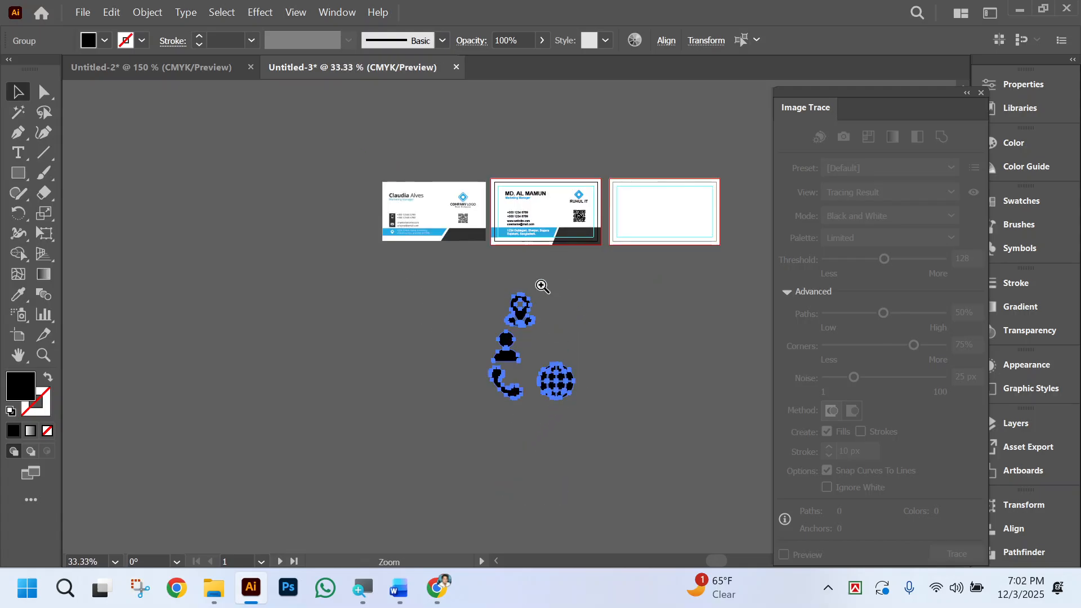
pyautogui.keyDown('ctrl'); pyautogui.click(541, 285); pyautogui.keyUp('ctrl')
pyautogui.keyDown('ctrl'); pyautogui.click(438, 302); pyautogui.keyUp('ctrl')
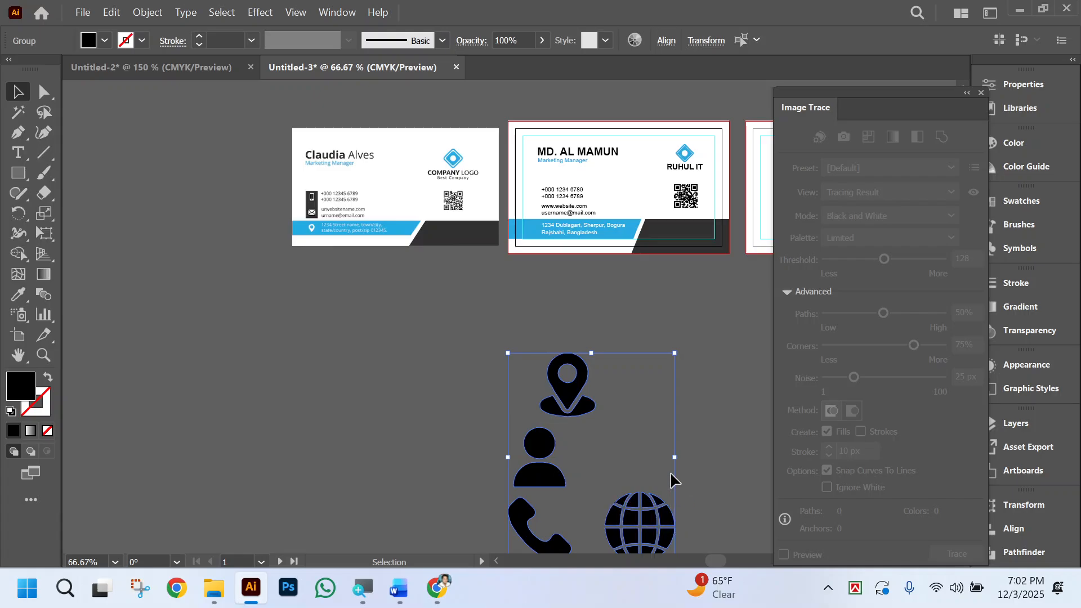
pyautogui.moveTo(675, 462); pyautogui.dragTo(566, 321)
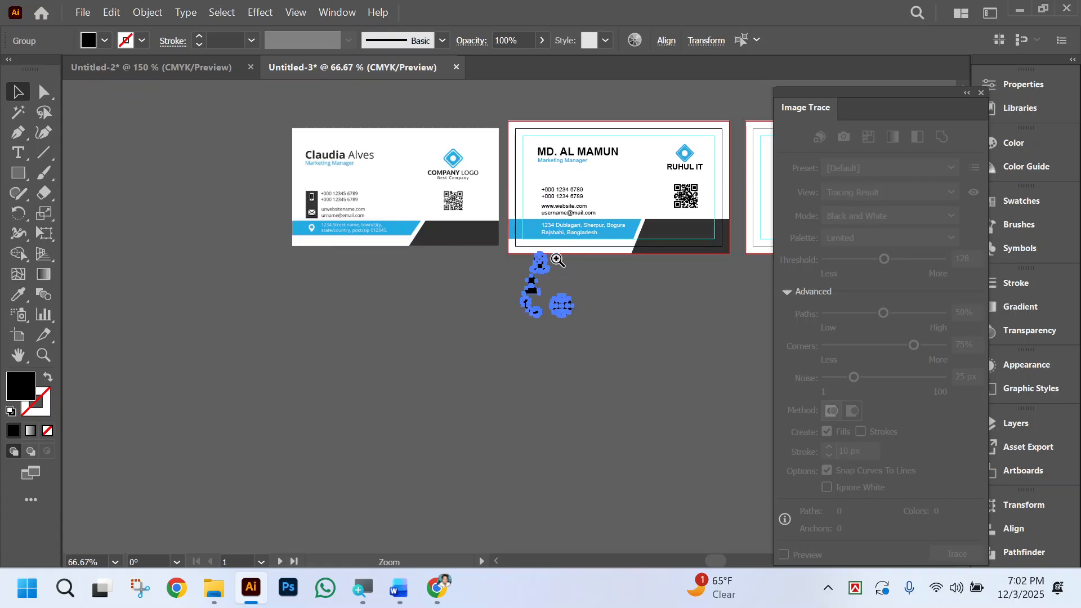
pyautogui.keyDown('ctrl'); pyautogui.click(483, 318); pyautogui.keyUp('ctrl')
pyautogui.keyDown('ctrl'); pyautogui.click(483, 318); pyautogui.keyUp('ctrl')
pyautogui.keyDown('ctrl'); pyautogui.click(513, 324); pyautogui.keyUp('ctrl')
pyautogui.keyDown('ctrl'); pyautogui.click(512, 324); pyautogui.keyUp('ctrl')
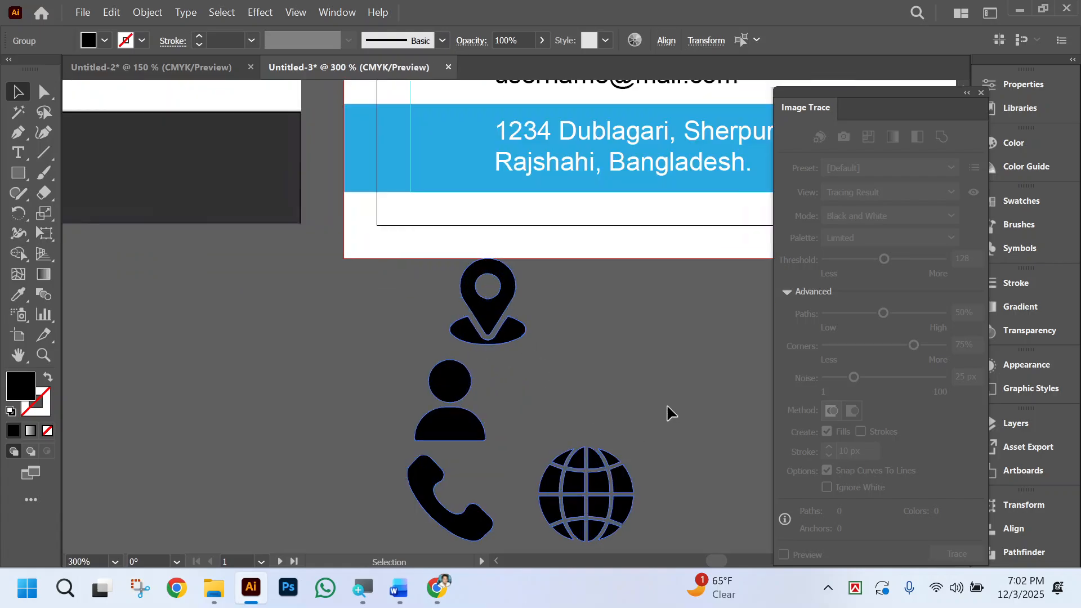
pyautogui.moveTo(634, 401); pyautogui.dragTo(498, 406)
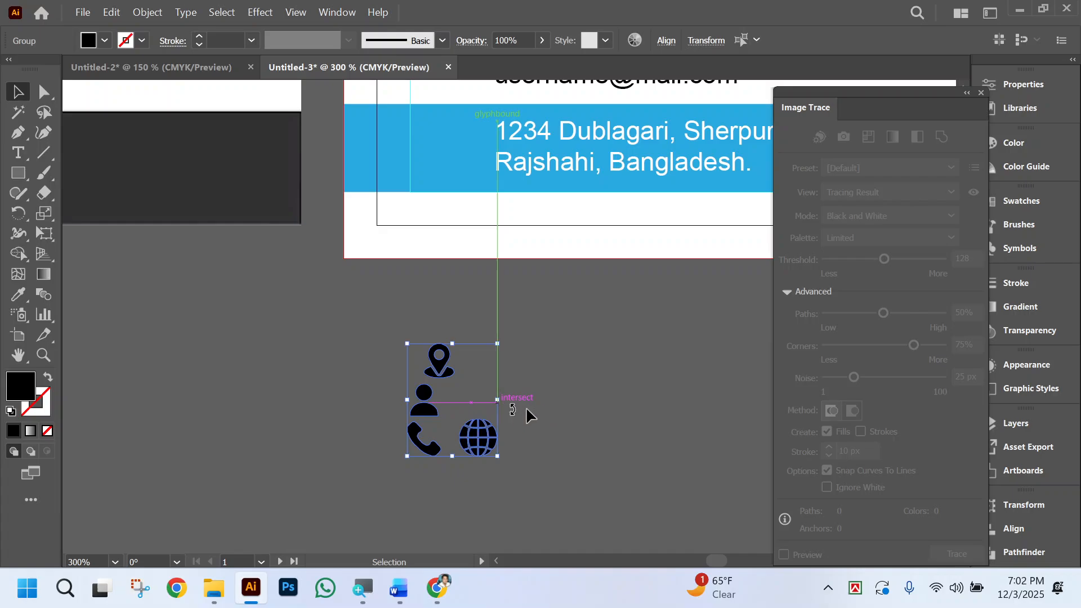
pyautogui.scroll(4, 552, 407)
pyautogui.click(560, 409)
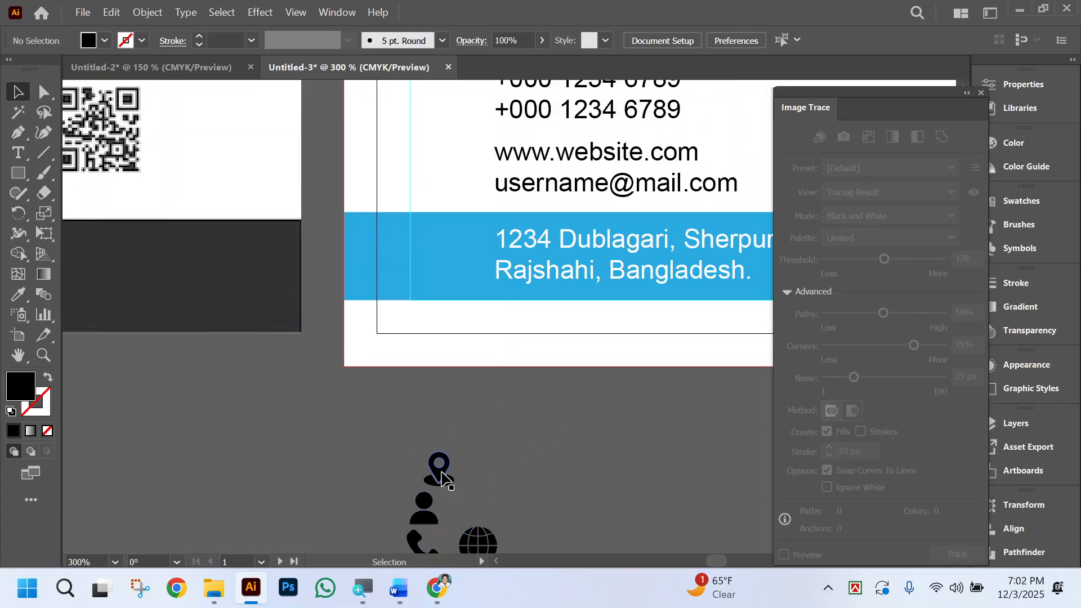
# Place the location pin icon before the address on the blue band and colour it white by sampling the card background.
pyautogui.moveTo(442, 478); pyautogui.dragTo(462, 262)
pyautogui.click(18, 294)
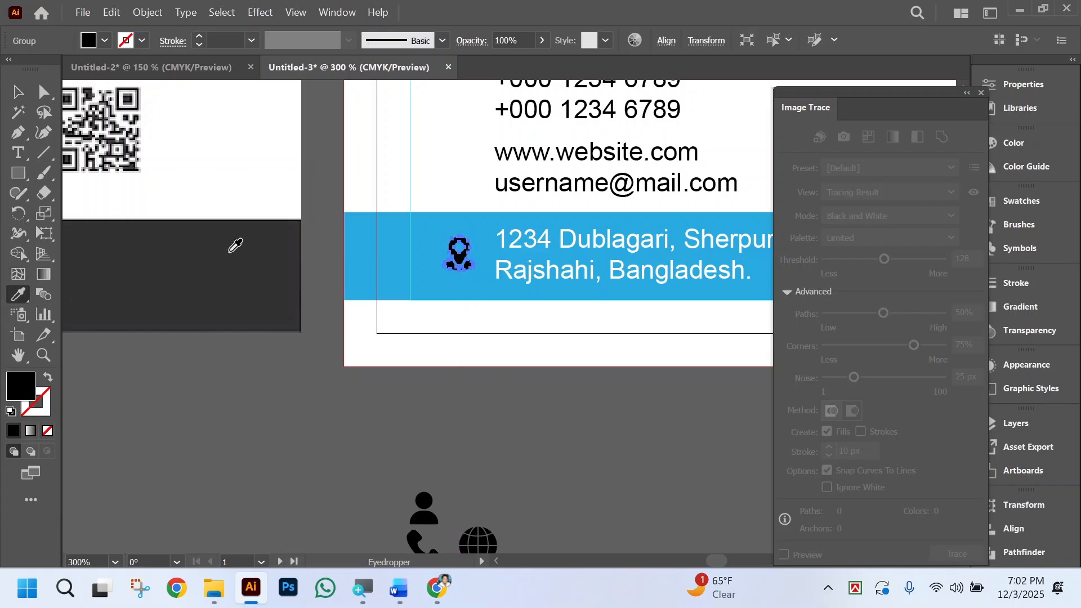
pyautogui.click(439, 160)
pyautogui.click(591, 445)
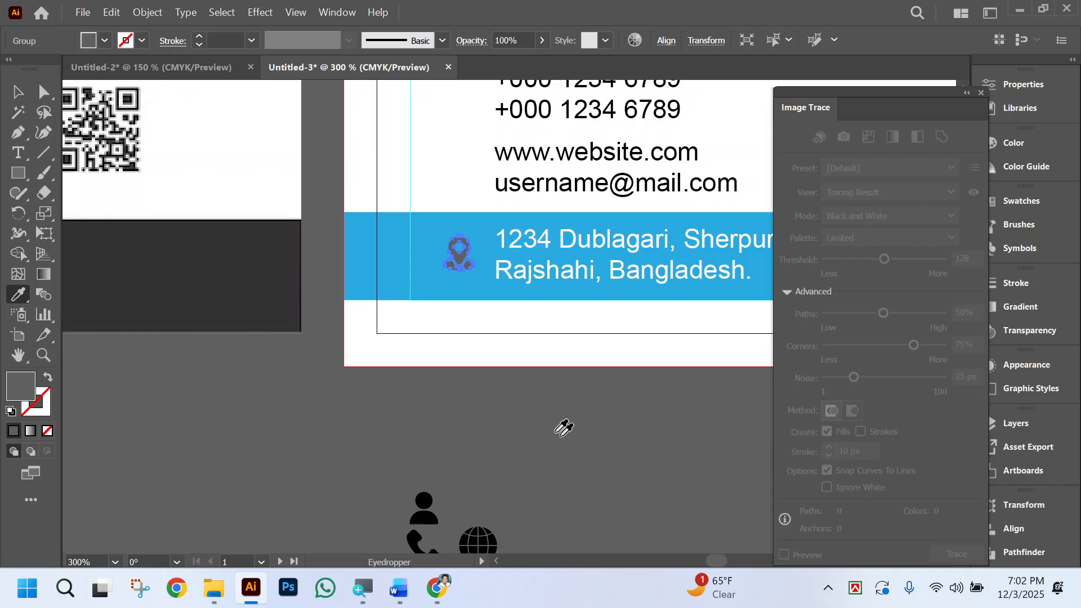
pyautogui.click(465, 183)
pyautogui.click(18, 91)
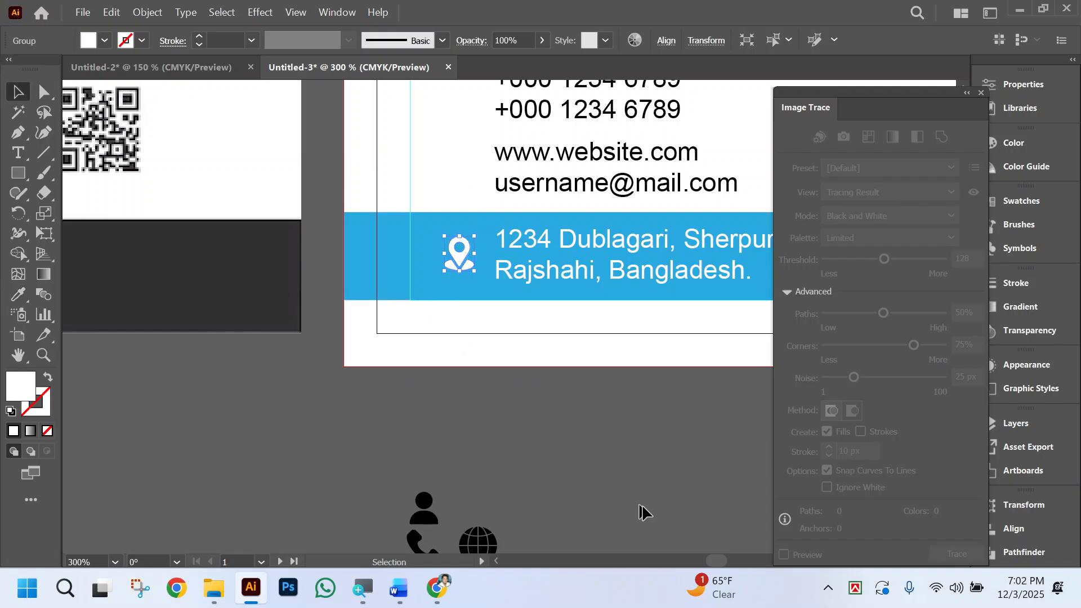
pyautogui.click(572, 414)
# Place the globe icon beside the website and e-mail lines and the phone icon beside the phone numbers.
pyautogui.scroll(-1, 573, 414)
pyautogui.scroll(1, 565, 427)
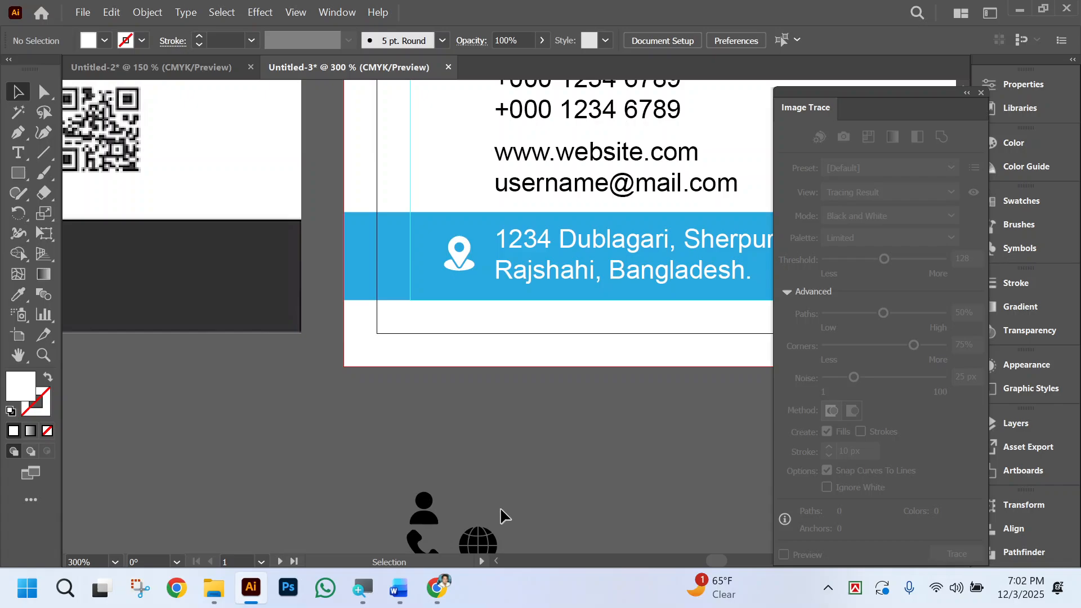
pyautogui.moveTo(480, 545); pyautogui.dragTo(460, 176)
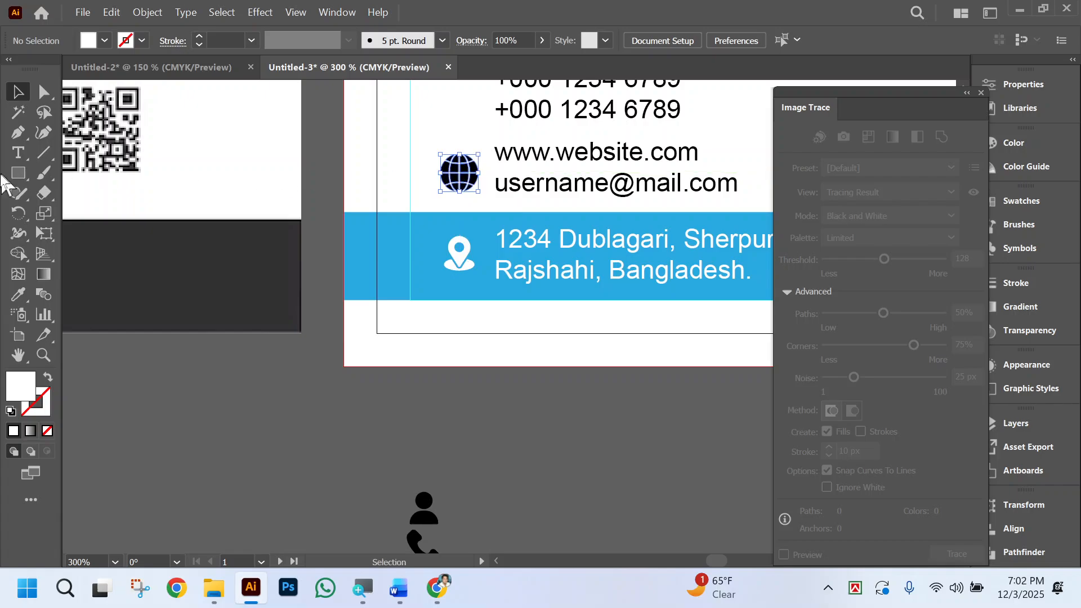
pyautogui.scroll(-1, 460, 490)
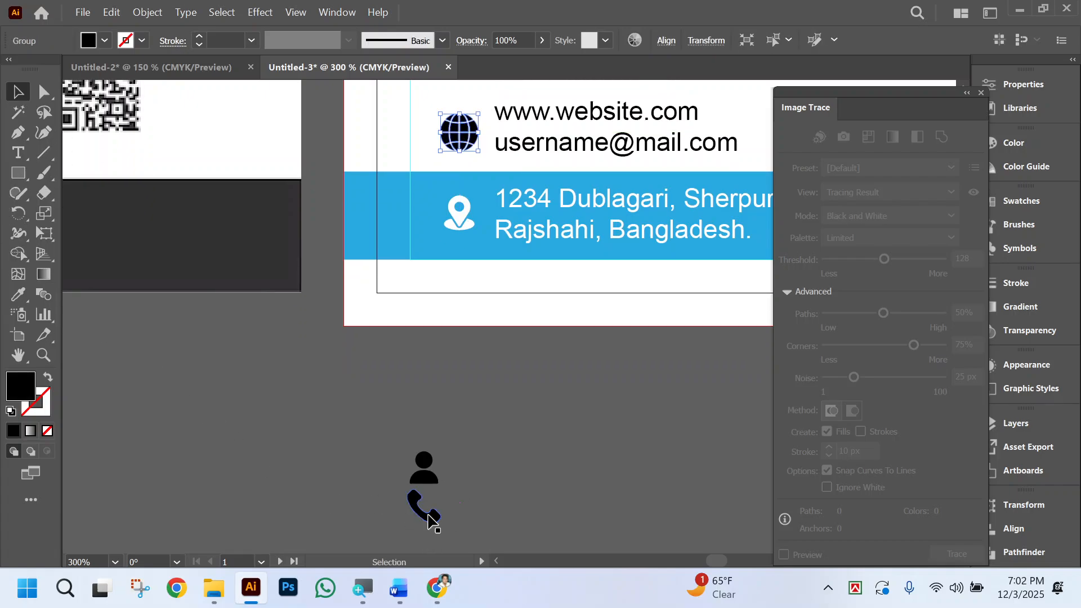
pyautogui.scroll(1, 453, 526)
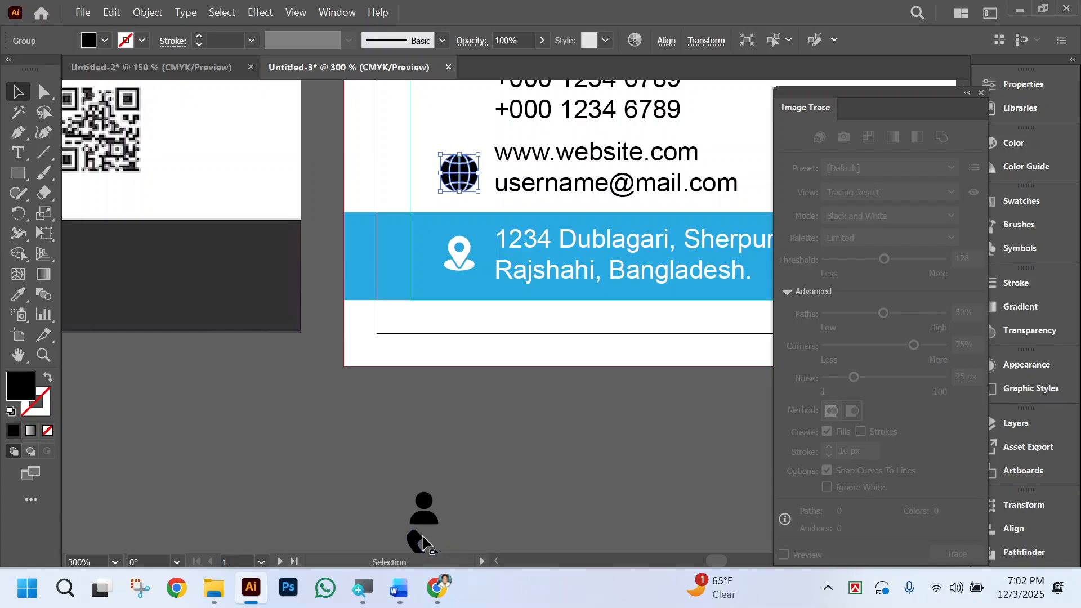
pyautogui.moveTo(415, 543); pyautogui.dragTo(455, 202)
pyautogui.scroll(3, 450, 116)
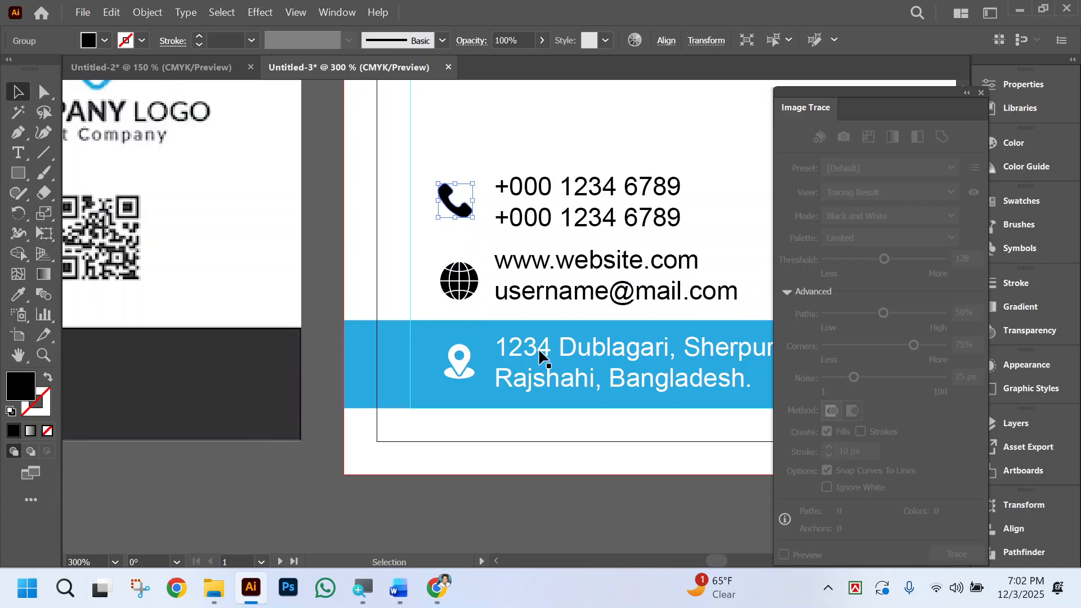
# Move the person icon onto the card just below the Marketing Manager title, near its left end.
pyautogui.scroll(-2, 446, 478)
pyautogui.moveTo(394, 498); pyautogui.dragTo(428, 100)
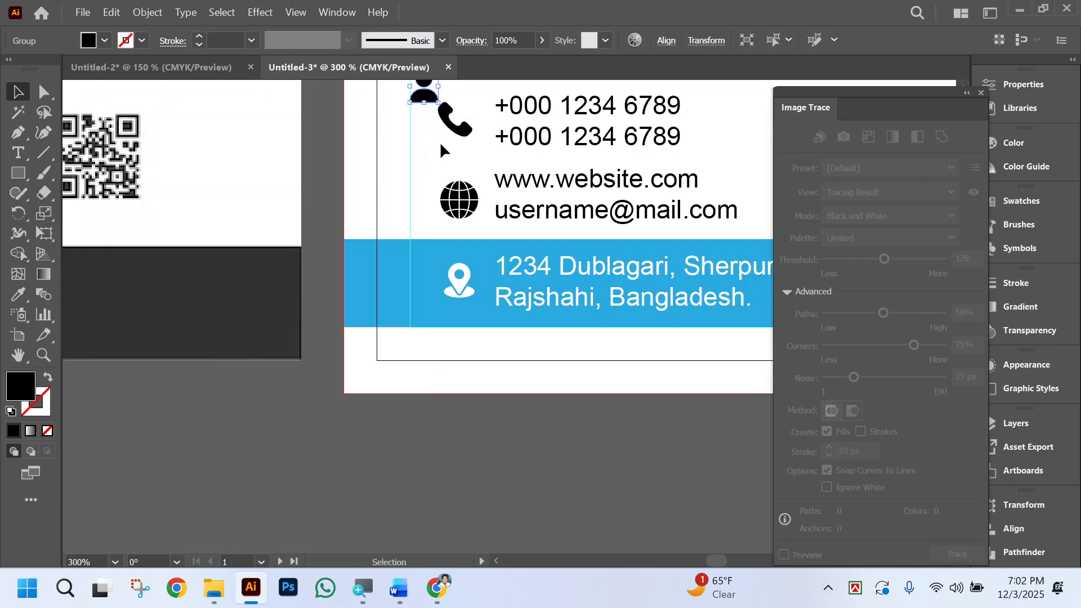
pyautogui.scroll(4, 445, 176)
pyautogui.scroll(1, 446, 182)
pyautogui.moveTo(429, 304); pyautogui.dragTo(469, 222)
pyautogui.click(563, 265)
pyautogui.hscroll(1, 563, 269)
pyautogui.scroll(-2, 561, 265)
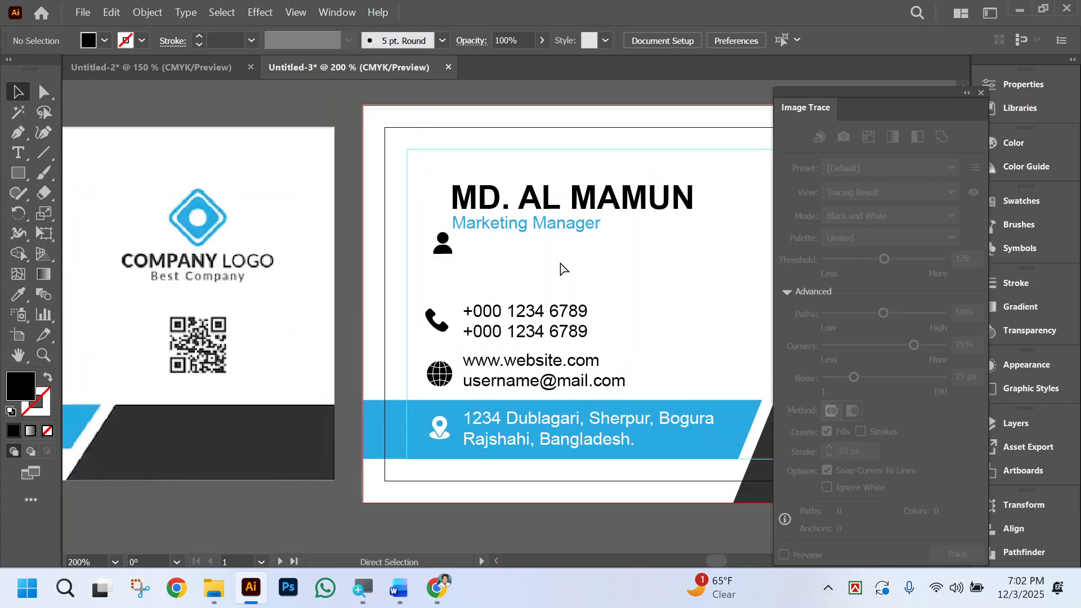
pyautogui.hscroll(3, 561, 261)
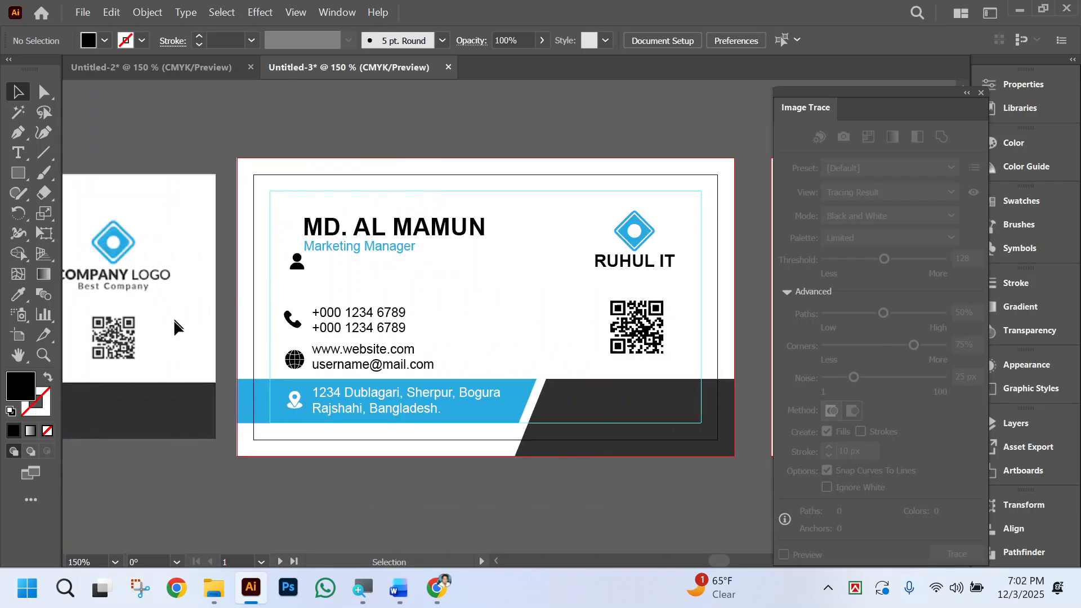
pyautogui.hscroll(1, 272, 260)
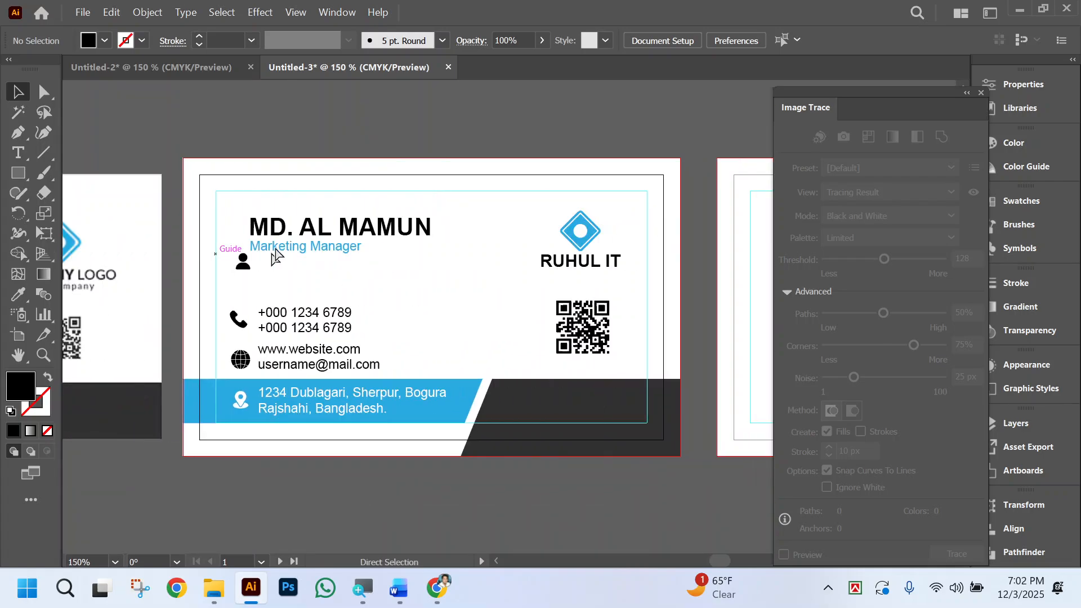
# Draw a rectangle about 2.1 × 0.56 in over the name area from the card's left edge, extending its upper right corner into a slant.
pyautogui.click(18, 174)
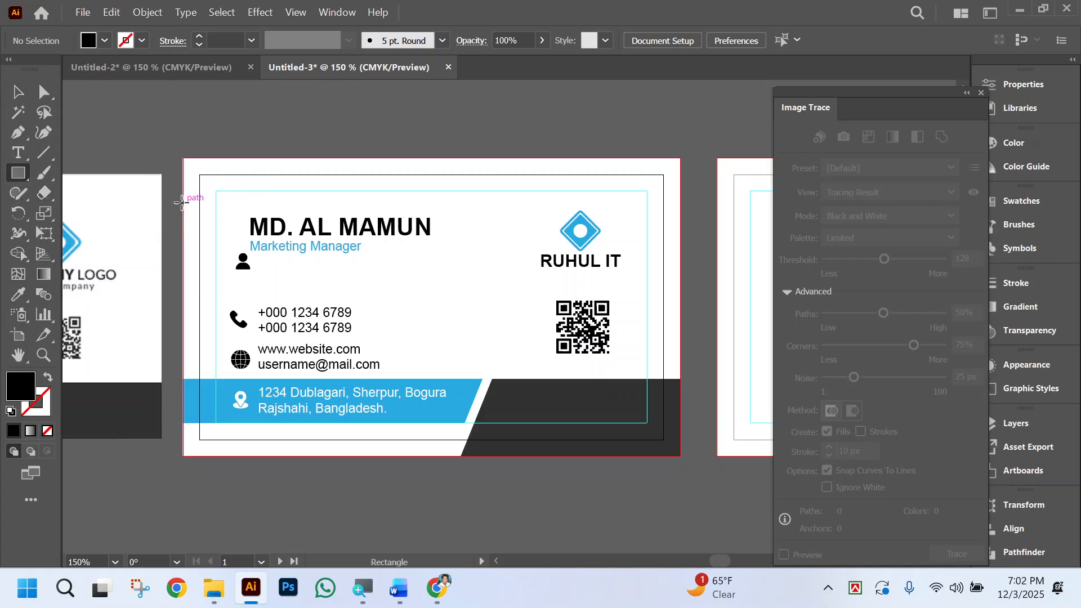
pyautogui.moveTo(181, 202); pyautogui.dragTo(459, 276)
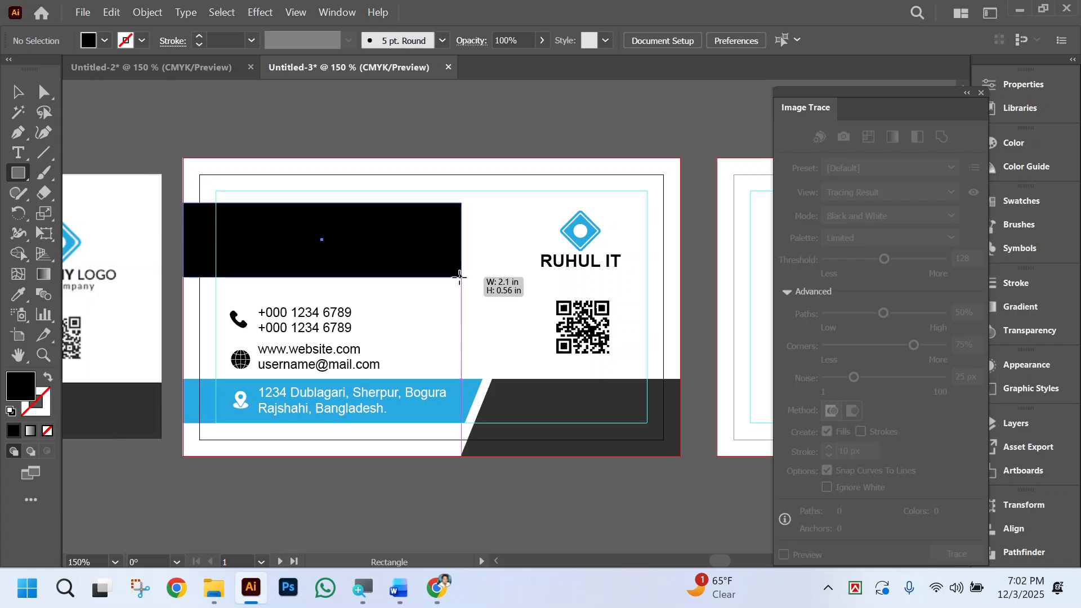
pyautogui.click(44, 92)
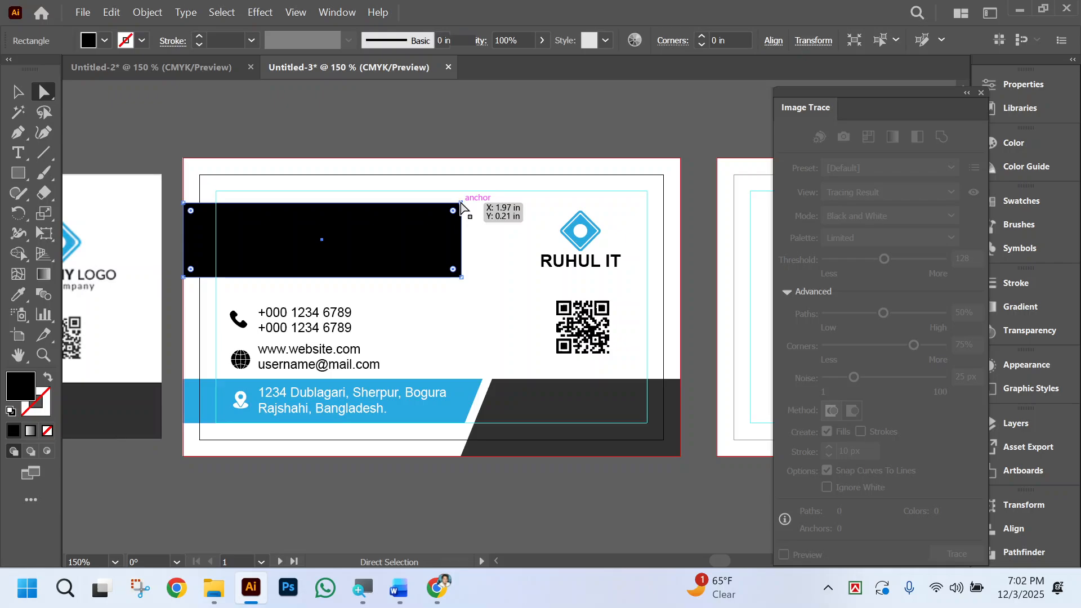
pyautogui.moveTo(461, 204); pyautogui.dragTo(494, 203)
# Fill the slanted shape with the blue sampled from the address band.
pyautogui.click(19, 294)
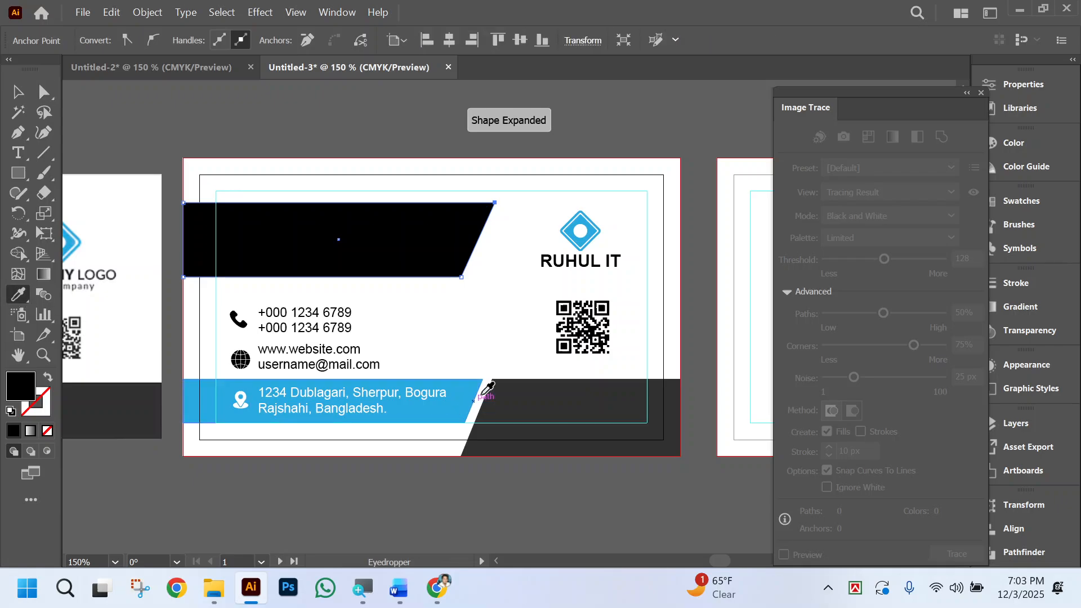
pyautogui.click(476, 384)
pyautogui.click(18, 92)
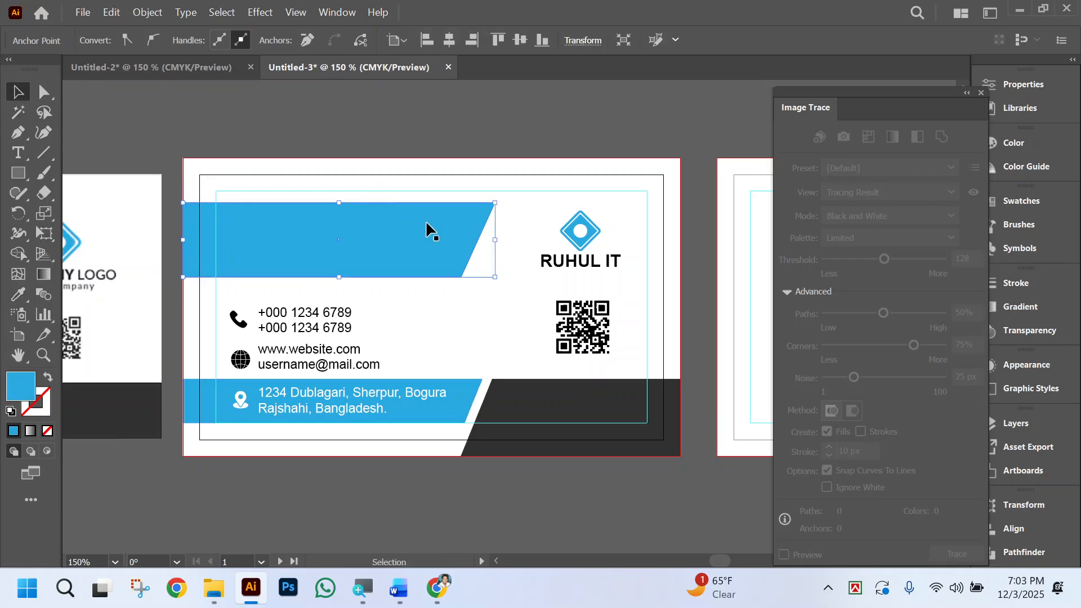
# Arrange the blue slanted shape behind the name, job title and person icon but above the card background.
pyautogui.press('Delete')
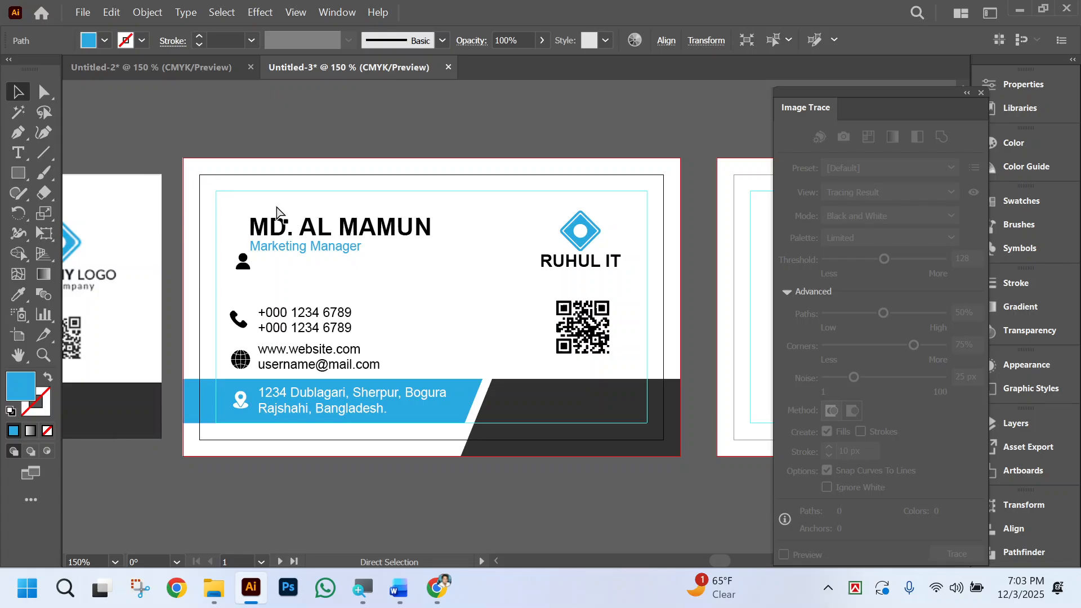
pyautogui.click(238, 212)
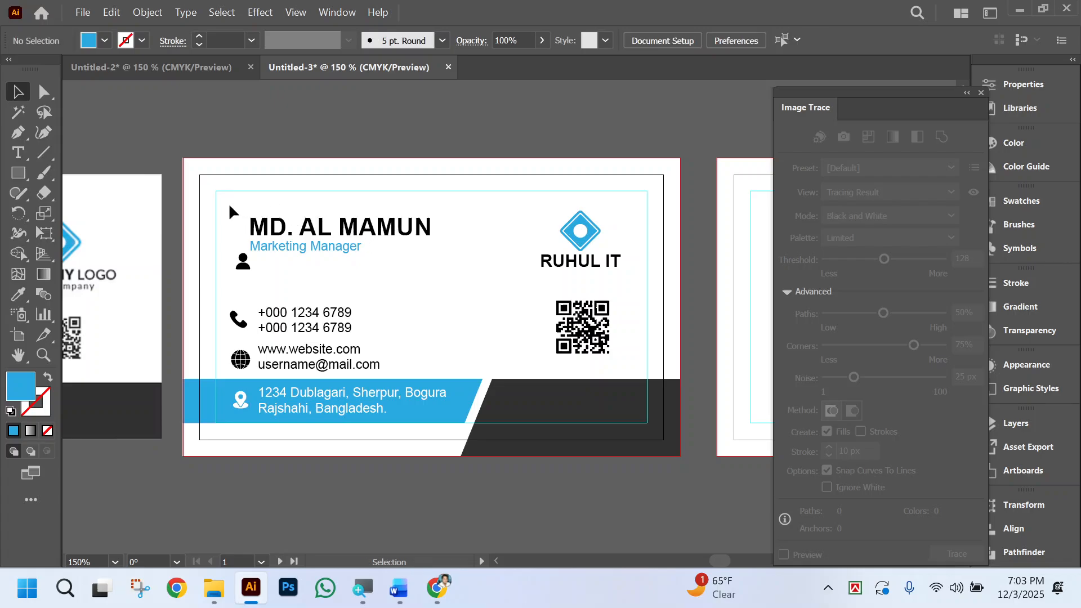
pyautogui.moveTo(228, 203); pyautogui.dragTo(425, 252)
pyautogui.press('a')
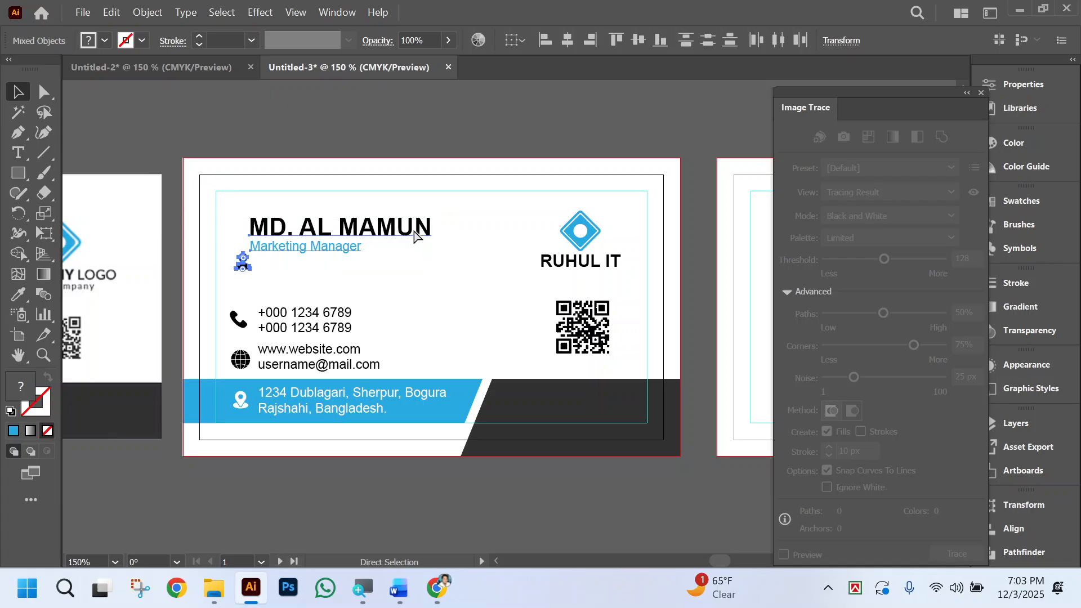
pyautogui.hotkey('ctrl', 'z')
pyautogui.click(434, 318)
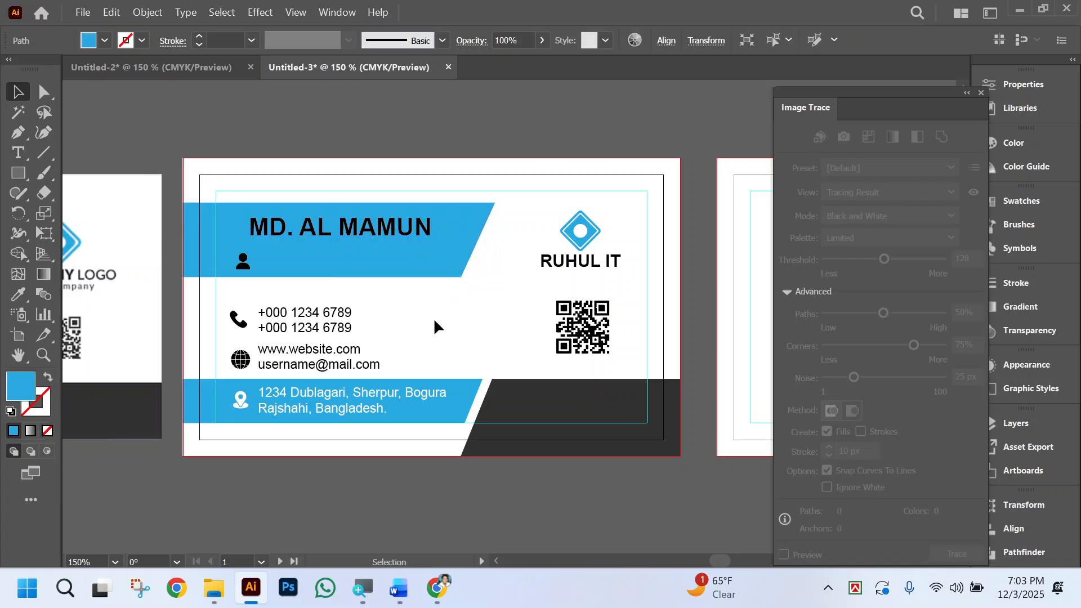
# Colour the name and the Marketing Manager title white by sampling the card background.
pyautogui.hscroll(-1, 434, 305)
pyautogui.click(433, 231)
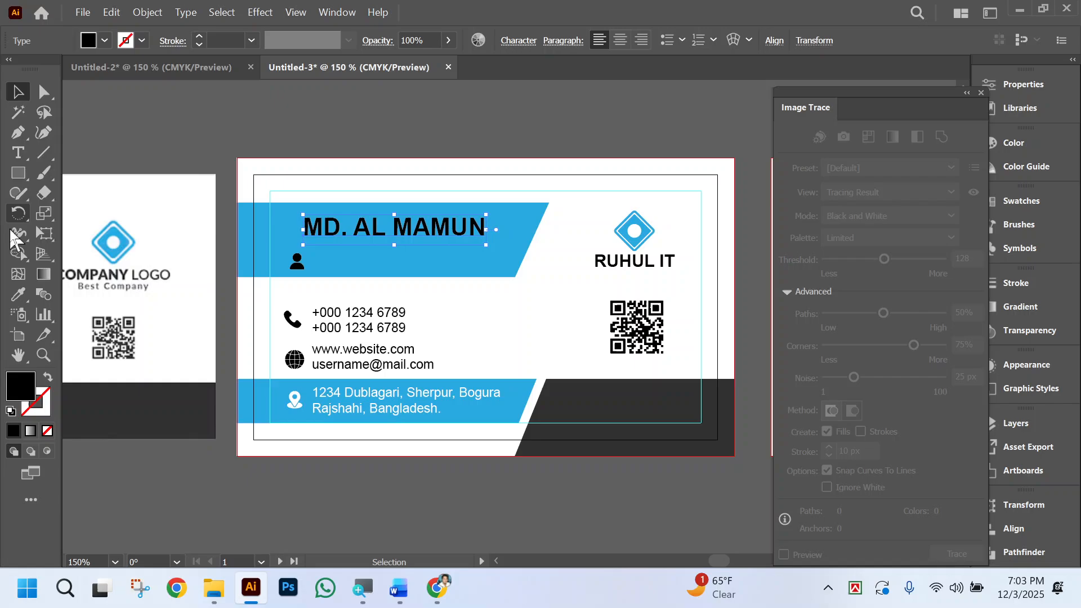
pyautogui.click(19, 294)
pyautogui.click(502, 304)
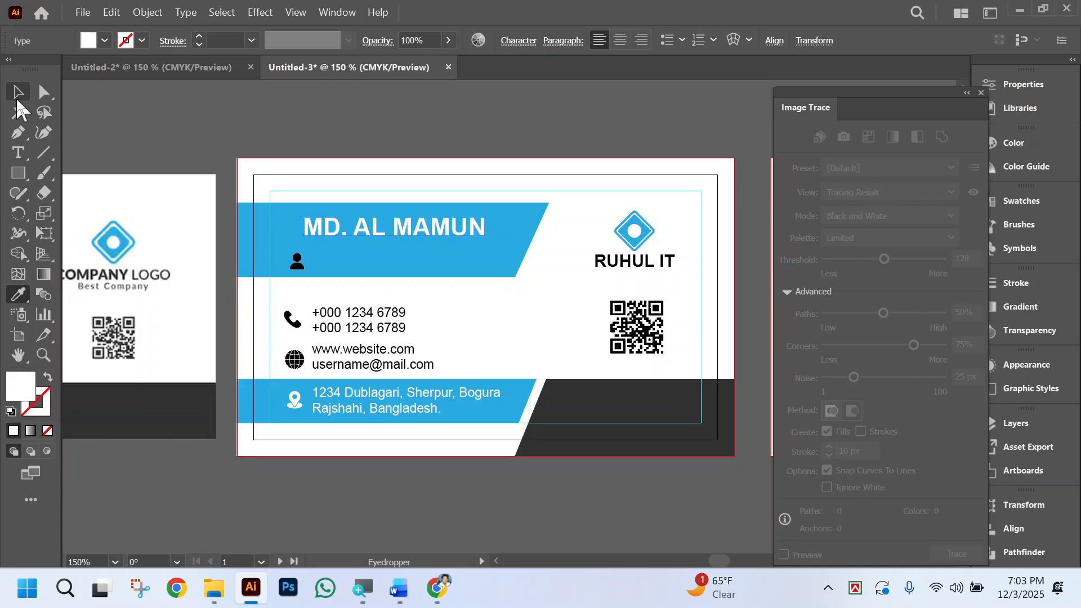
pyautogui.click(17, 95)
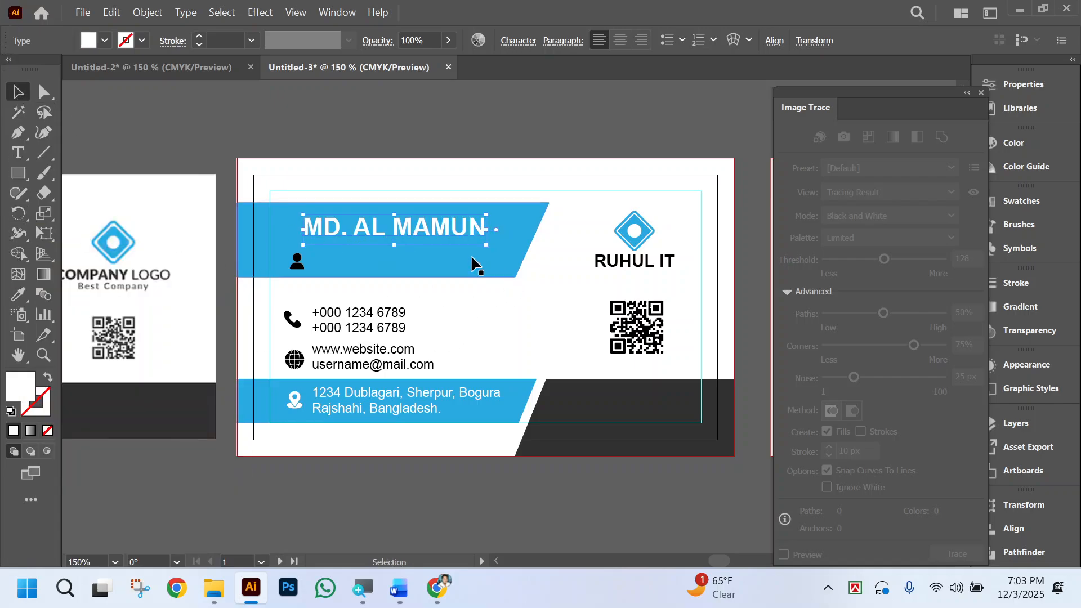
pyautogui.click(396, 252)
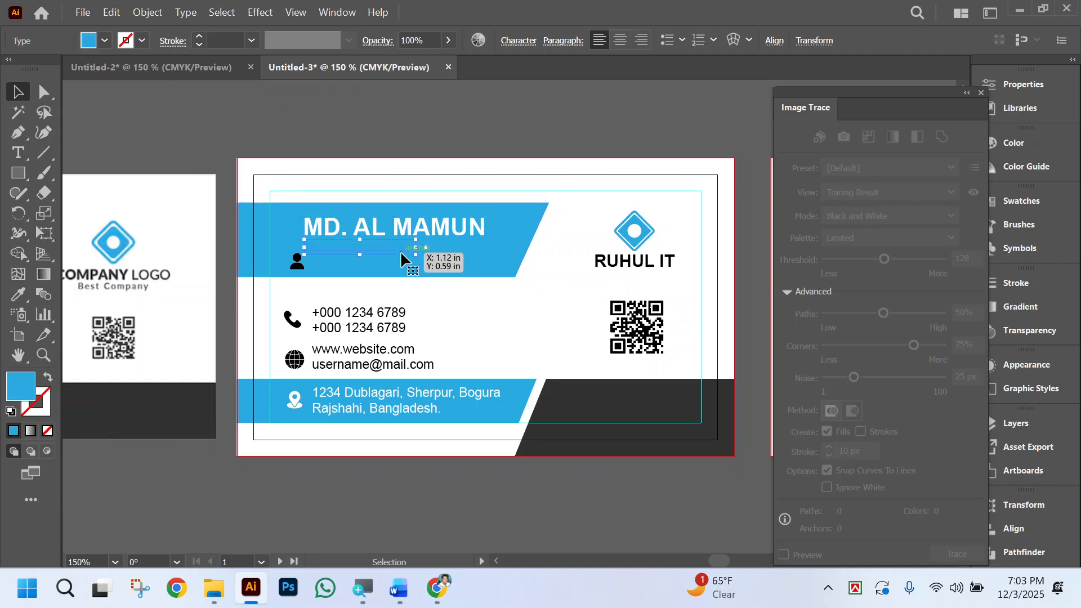
pyautogui.click(16, 294)
pyautogui.click(527, 323)
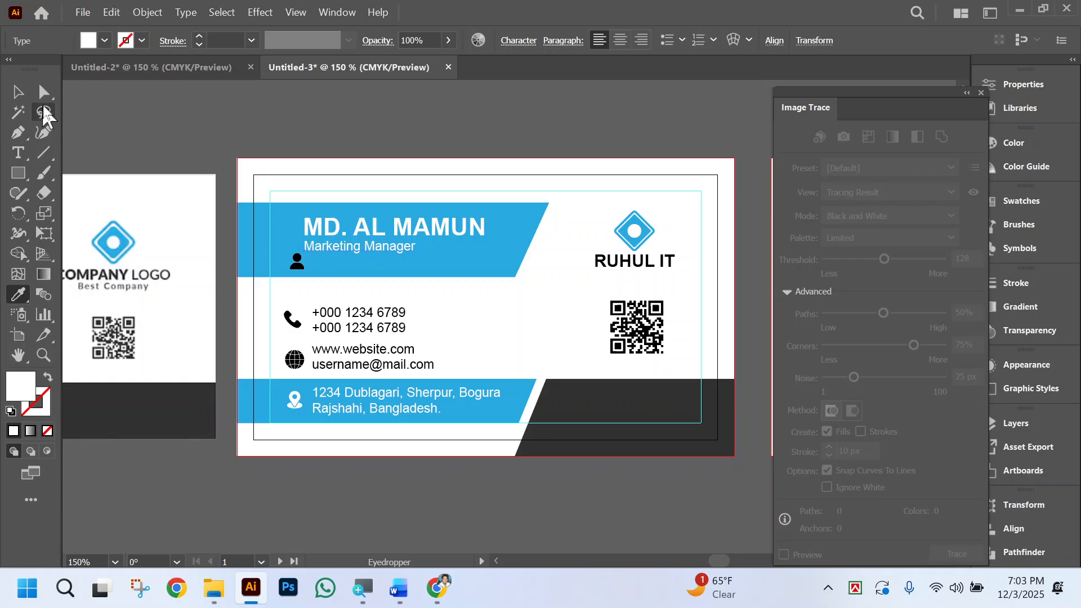
pyautogui.click(44, 95)
pyautogui.click(417, 122)
pyautogui.click(19, 96)
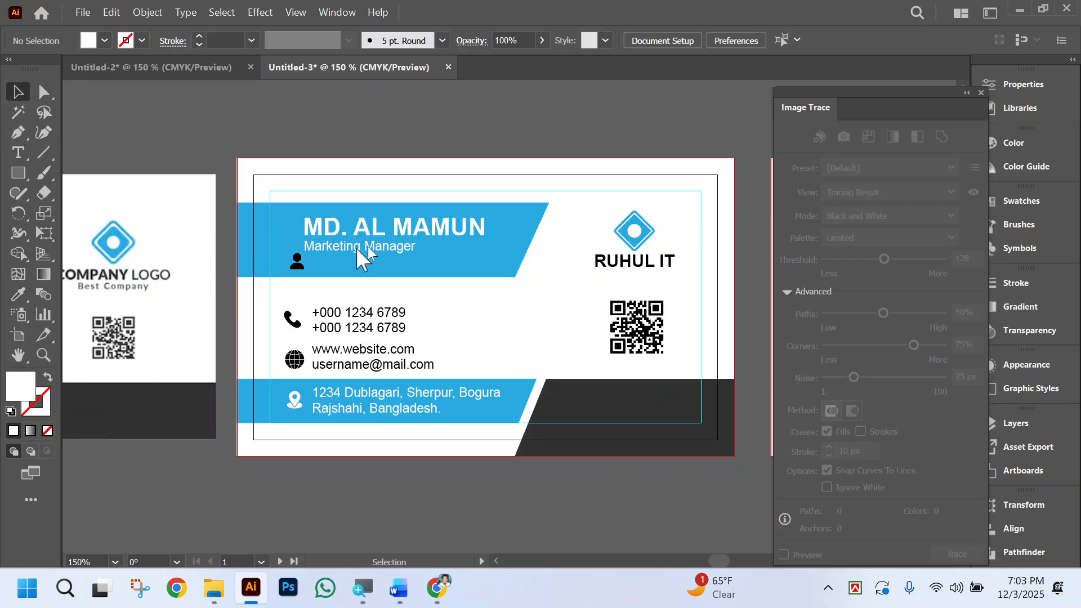
# Move the name and title about 0.24 in right and 0.05 in down, and enlarge the person icon before them to about their combined height.
pyautogui.click(429, 231)
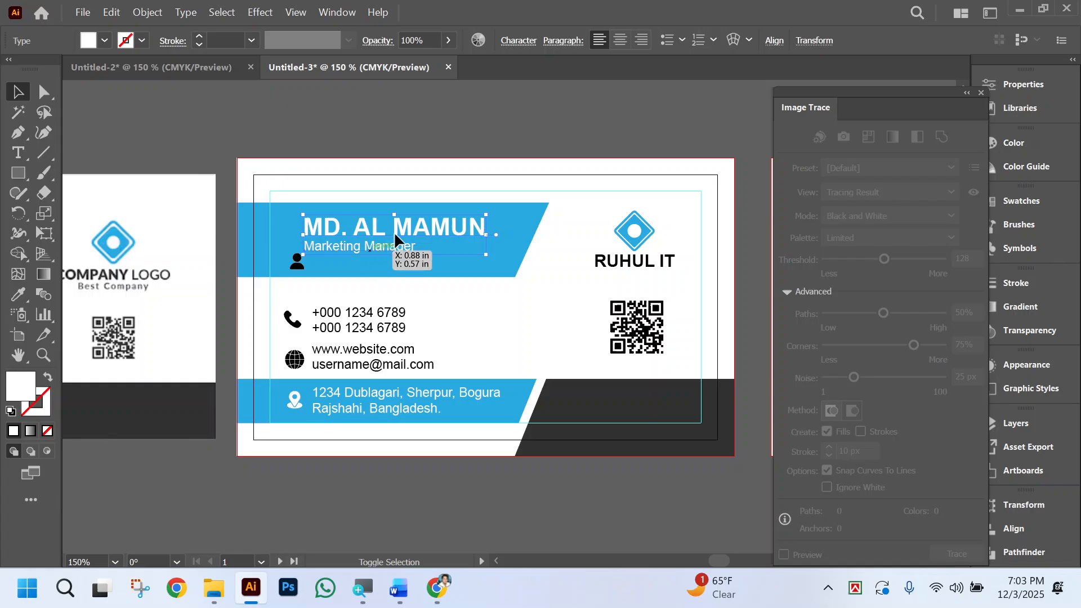
pyautogui.moveTo(418, 232); pyautogui.dragTo(450, 232)
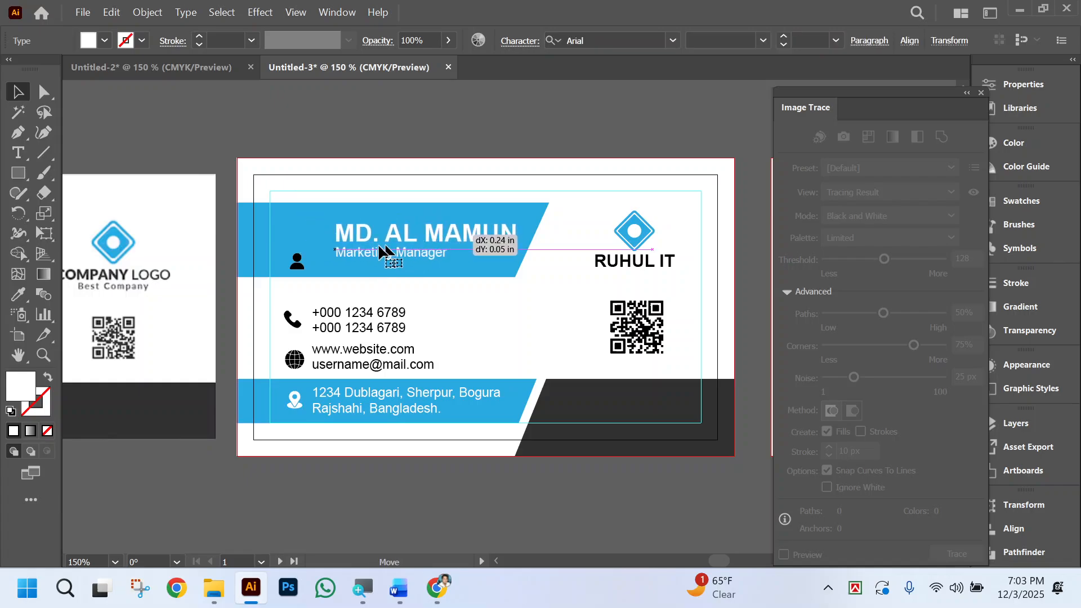
pyautogui.moveTo(297, 265)
pyautogui.mouseDown()
pyautogui.moveTo(297, 236)
pyautogui.moveTo(302, 259)
pyautogui.mouseUp()
pyautogui.hscroll(-2, 483, 331)
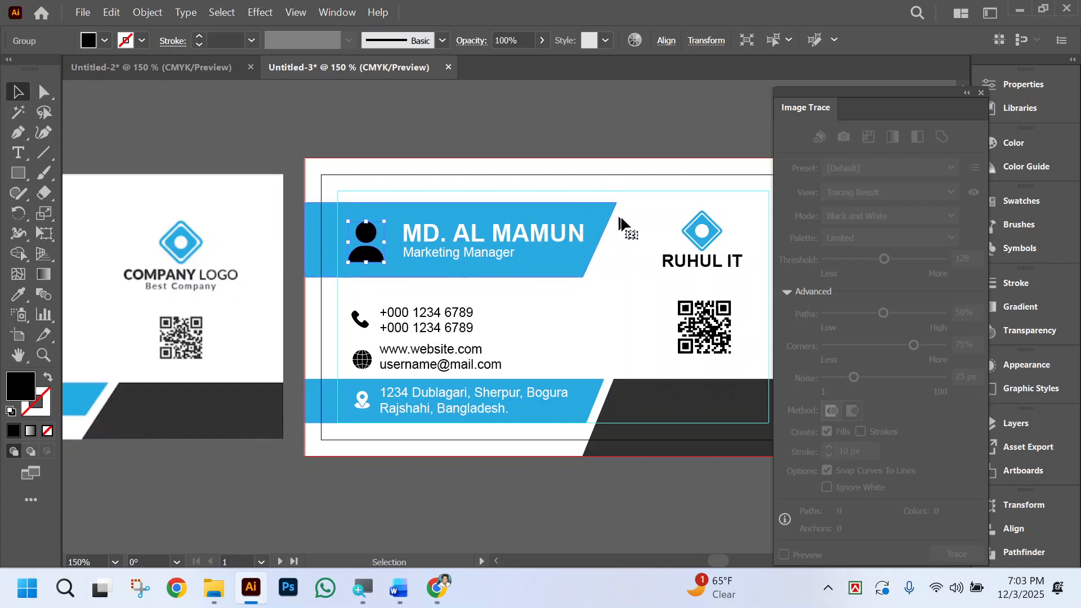
# Centre the person icon vertically on the blue band behind the name.
pyautogui.keyDown('shift'); pyautogui.click(604, 219); pyautogui.keyUp('shift')
pyautogui.click(668, 41)
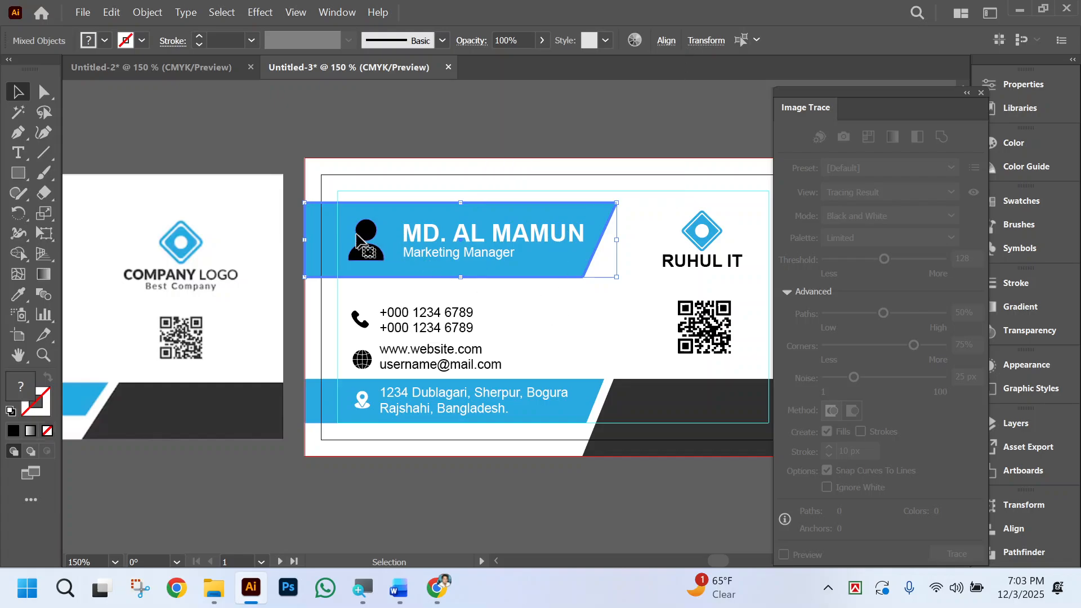
pyautogui.click(358, 246)
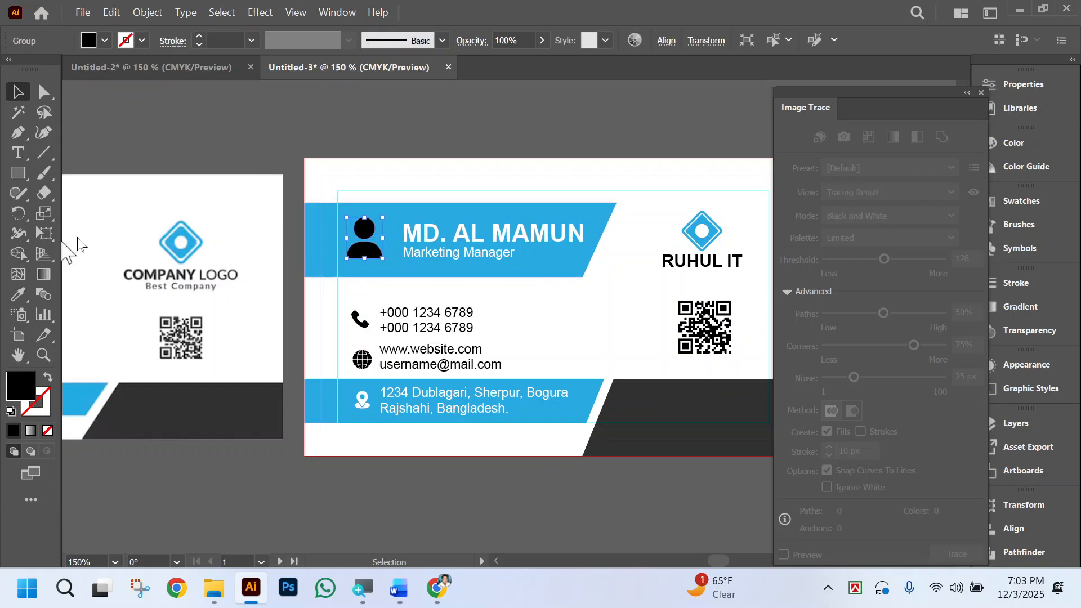
pyautogui.hotkey('ctrl', 'z')
# Colour the person icon white by sampling the card background, then deselect it.
pyautogui.click(18, 293)
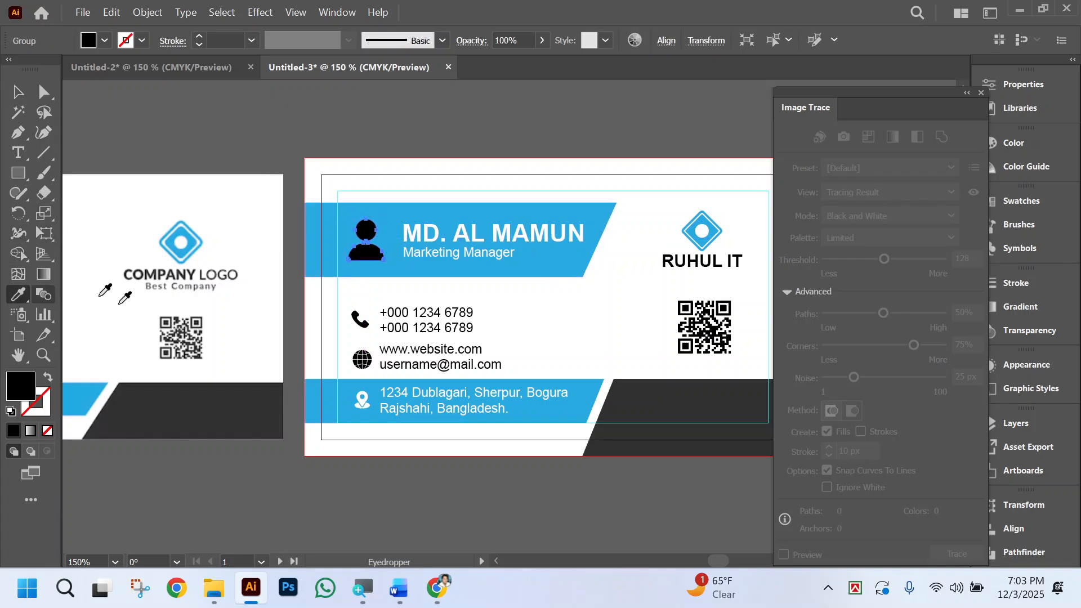
pyautogui.click(639, 326)
pyautogui.click(25, 97)
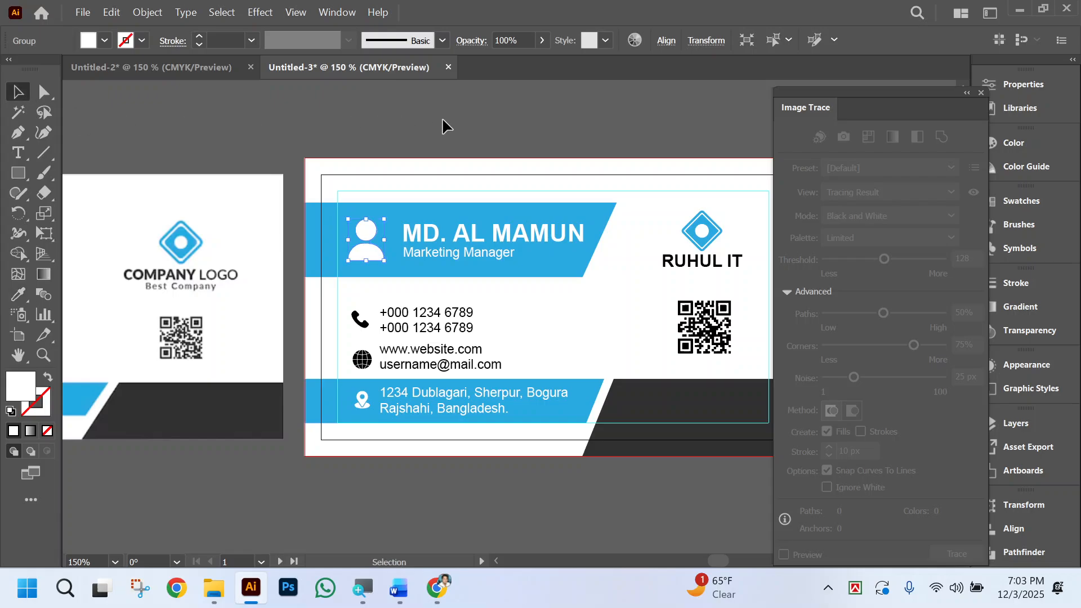
pyautogui.click(444, 125)
pyautogui.hscroll(-3, 636, 192)
pyautogui.hscroll(3, 653, 328)
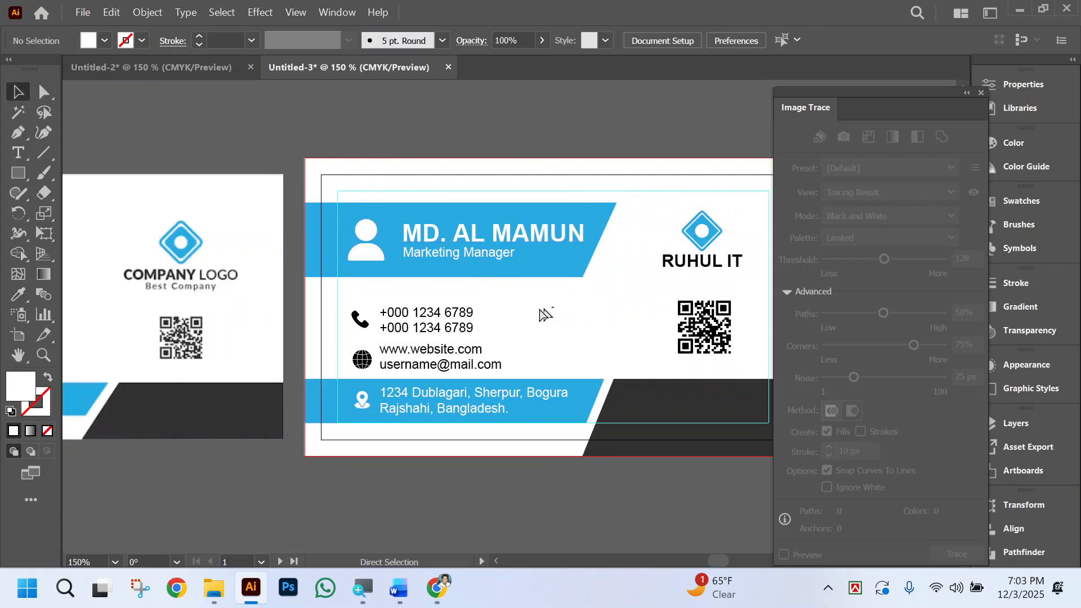
pyautogui.hscroll(2, 541, 316)
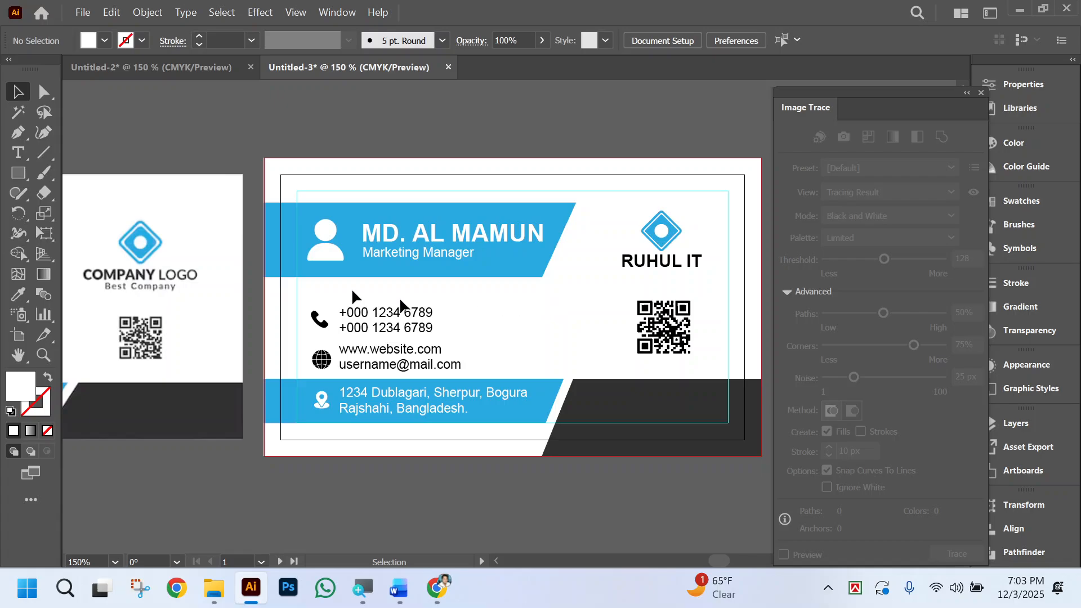
# Recolour the band behind the name dark grey by sampling the dark shape in the card's lower right corner.
pyautogui.click(42, 94)
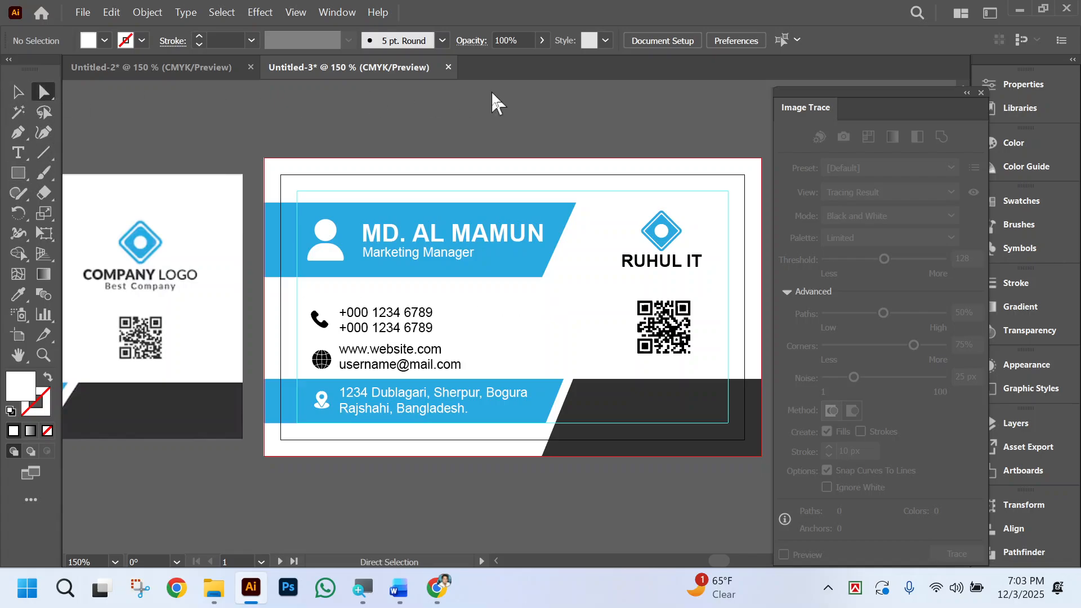
pyautogui.hscroll(2, 509, 317)
pyautogui.hscroll(1, 509, 315)
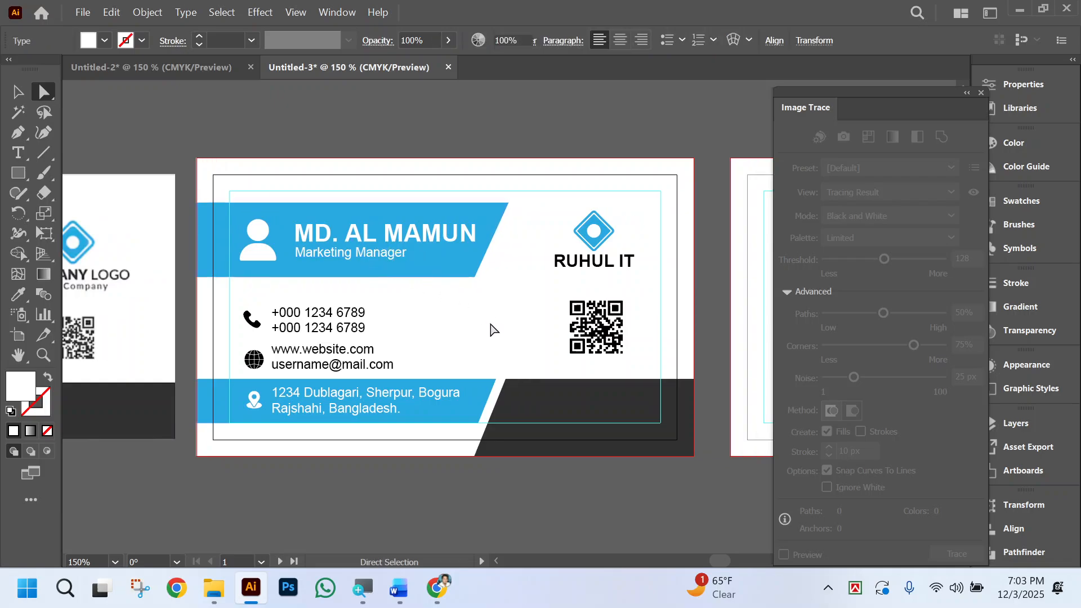
pyautogui.hscroll(-2, 495, 331)
pyautogui.click(510, 271)
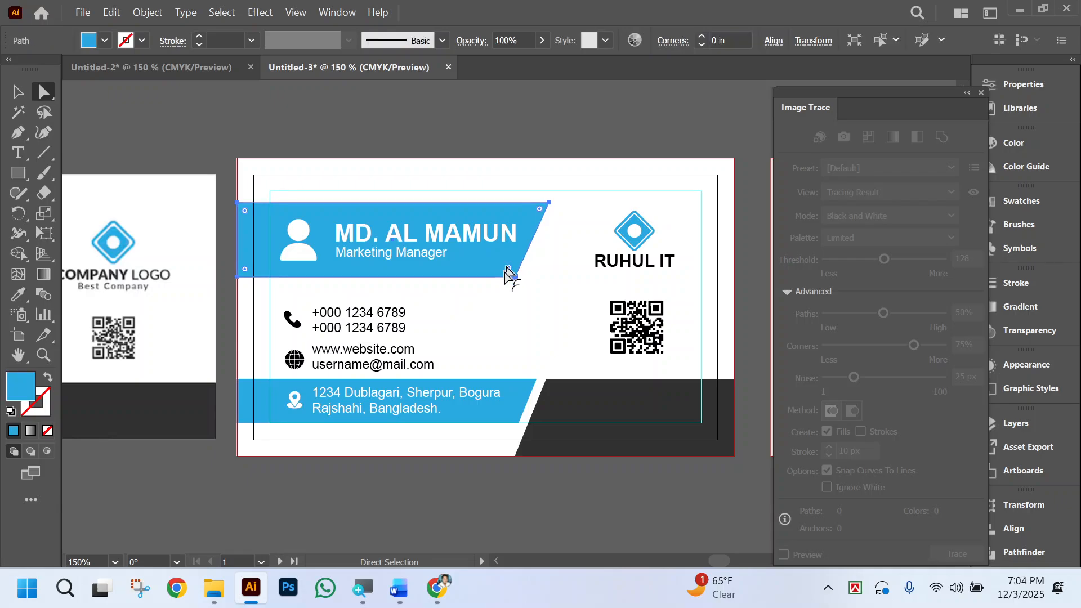
pyautogui.click(18, 294)
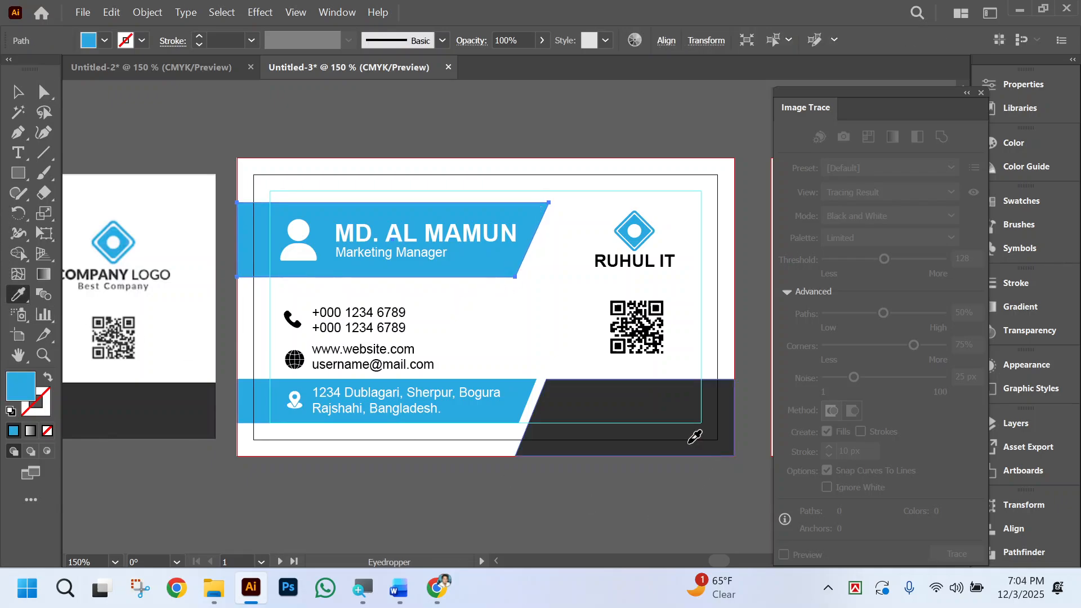
pyautogui.click(689, 444)
pyautogui.click(44, 91)
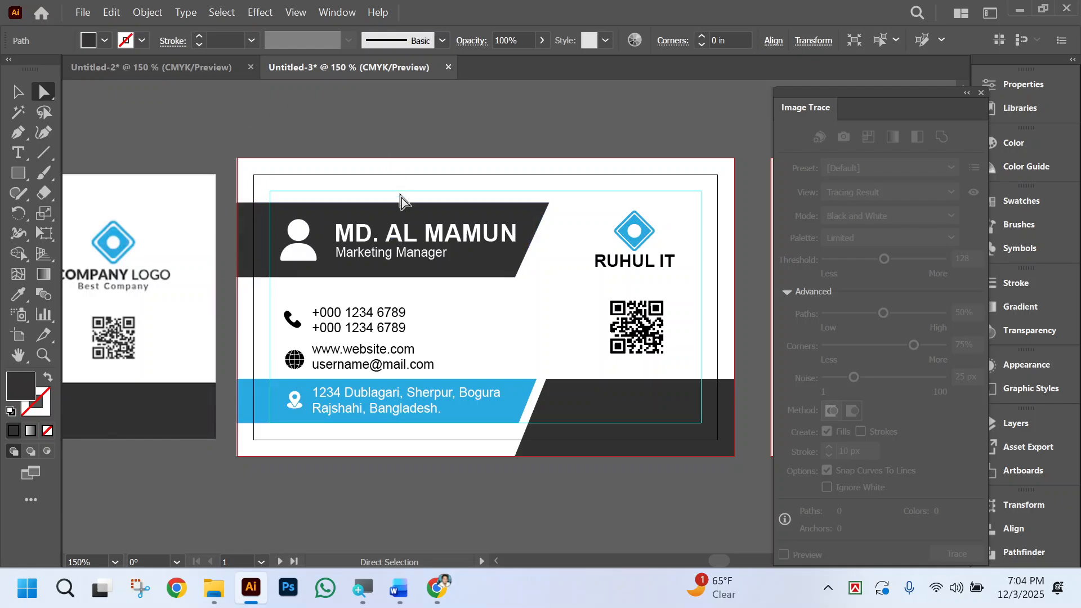
# Colour the Marketing Manager title blue by sampling the address band.
pyautogui.click(401, 228)
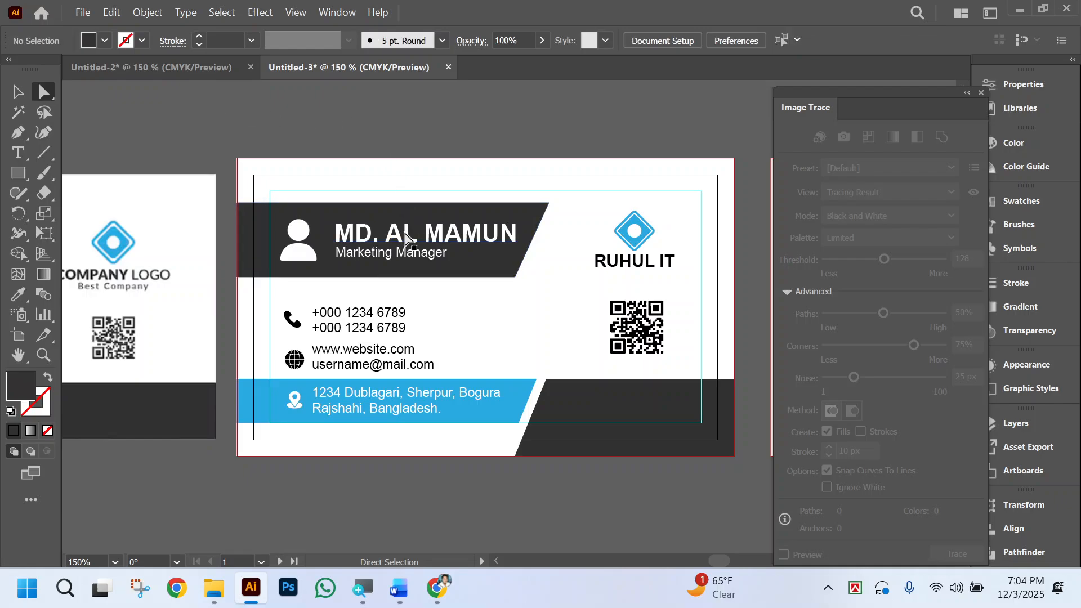
pyautogui.click(18, 294)
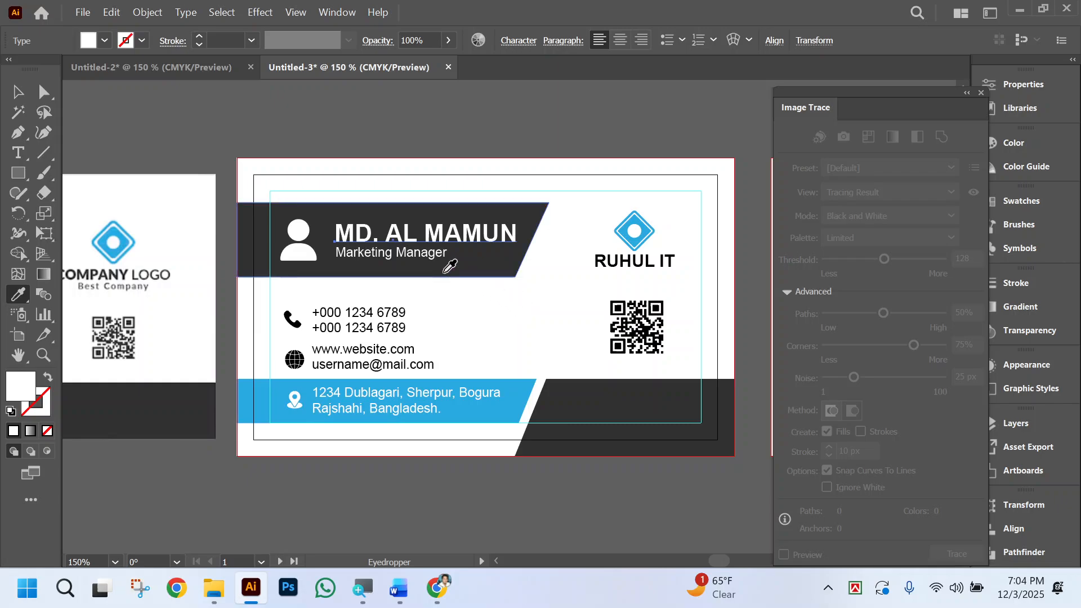
pyautogui.keyDown('ctrl'); pyautogui.click(424, 258); pyautogui.keyUp('ctrl')
pyautogui.click(521, 388)
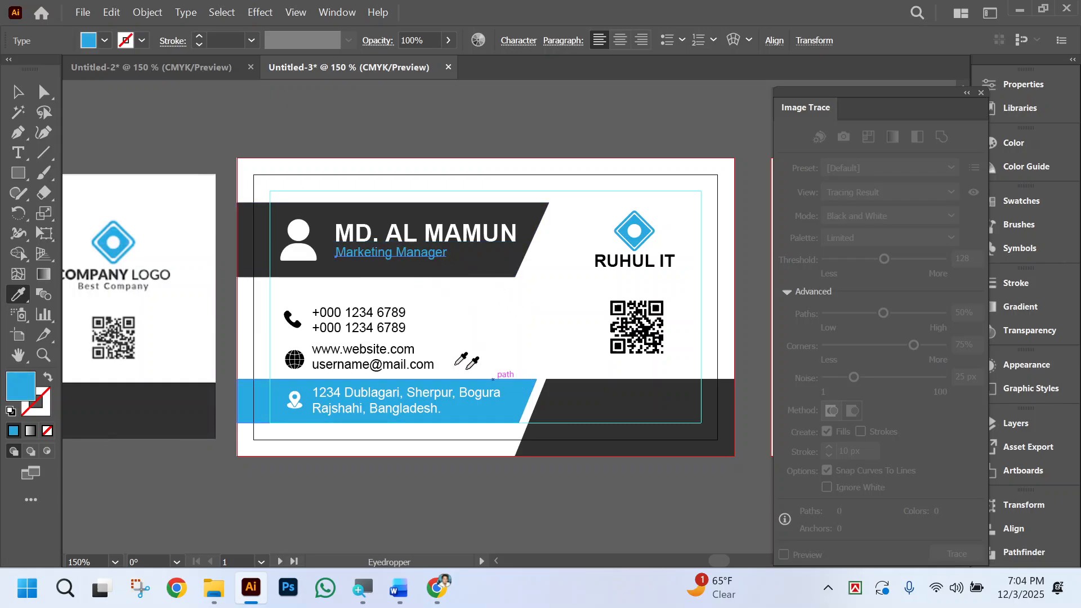
pyautogui.click(18, 152)
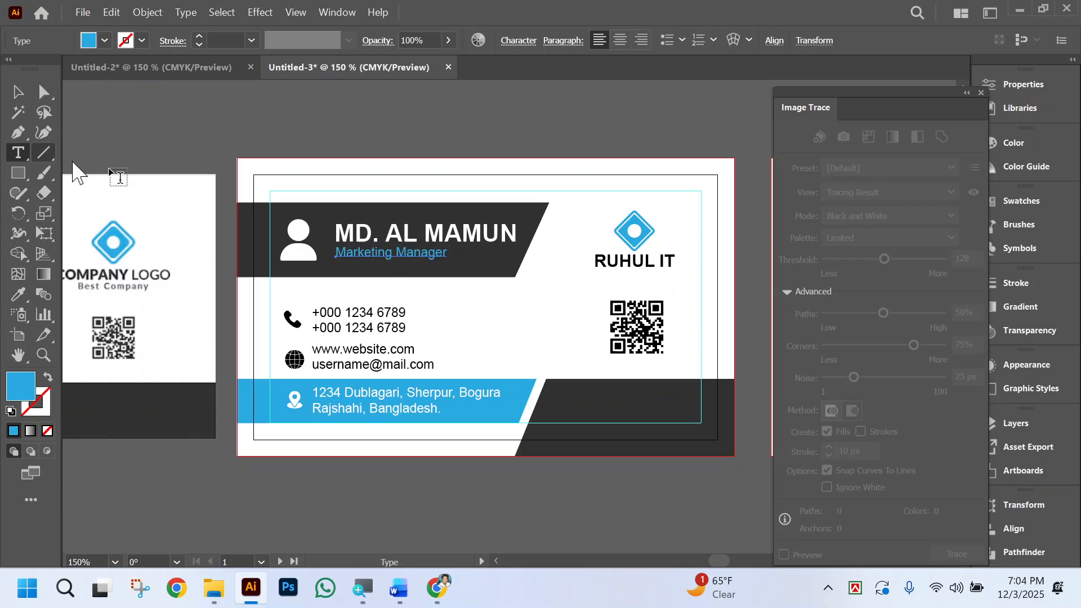
pyautogui.click(424, 231)
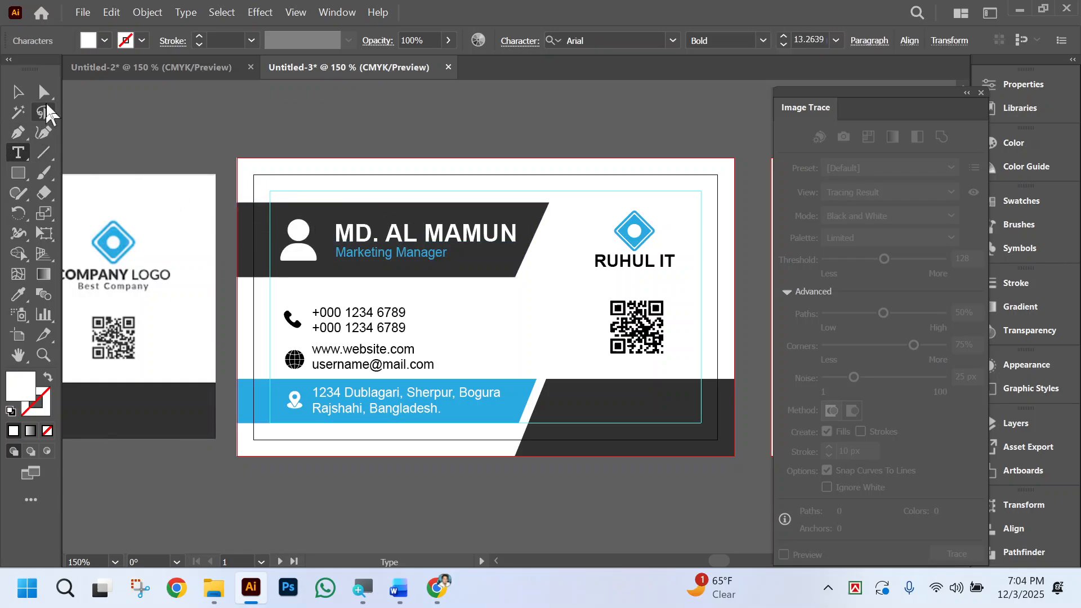
pyautogui.click(44, 92)
# Select the whole person icon on the dark band beside the name.
pyautogui.hscroll(-2, 513, 309)
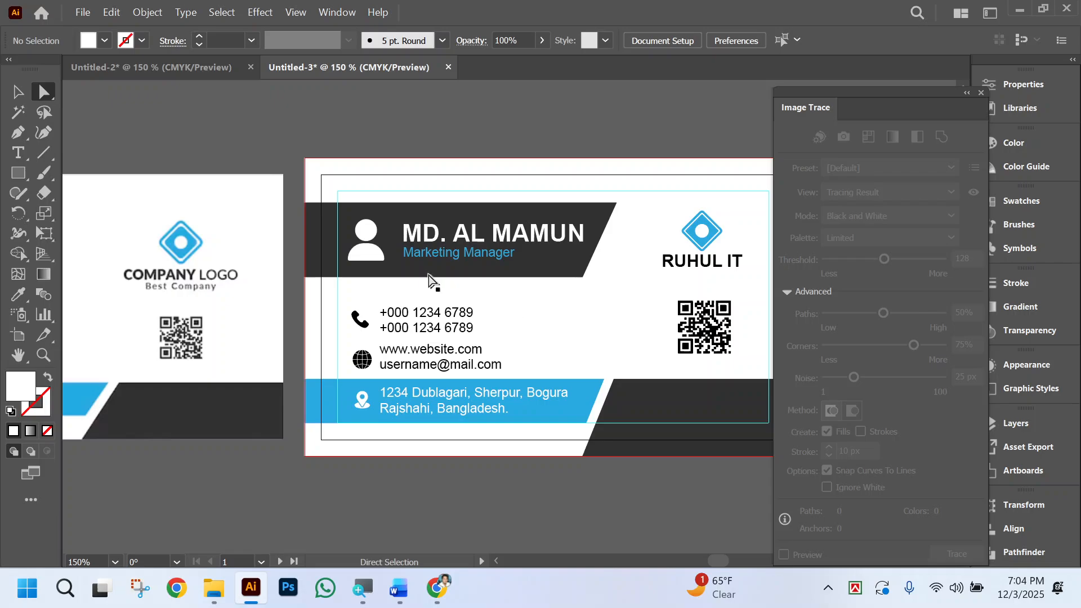
pyautogui.click(367, 257)
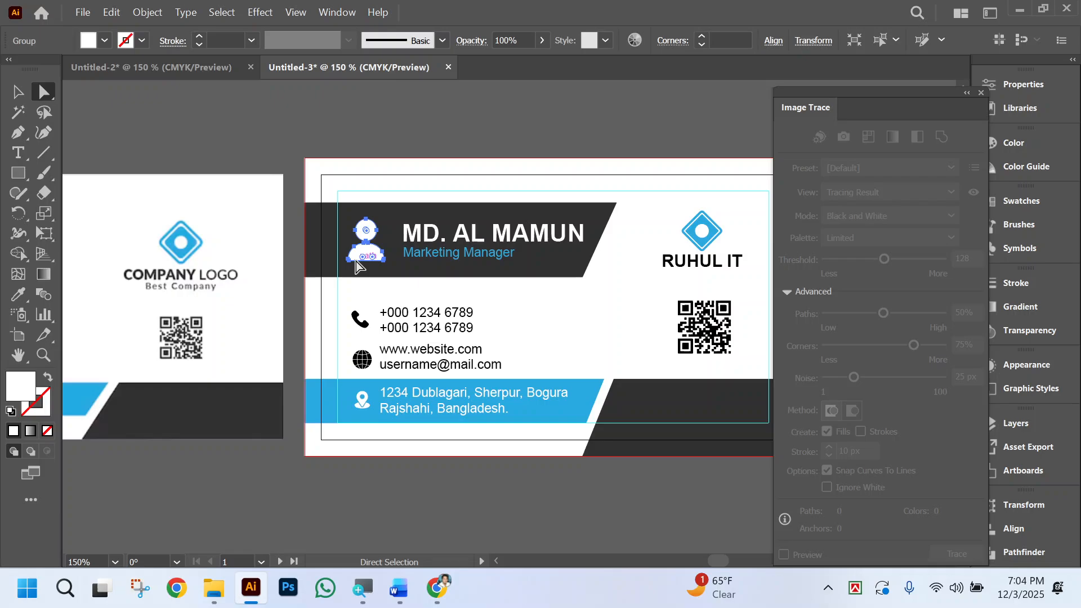
pyautogui.press('ctrl')
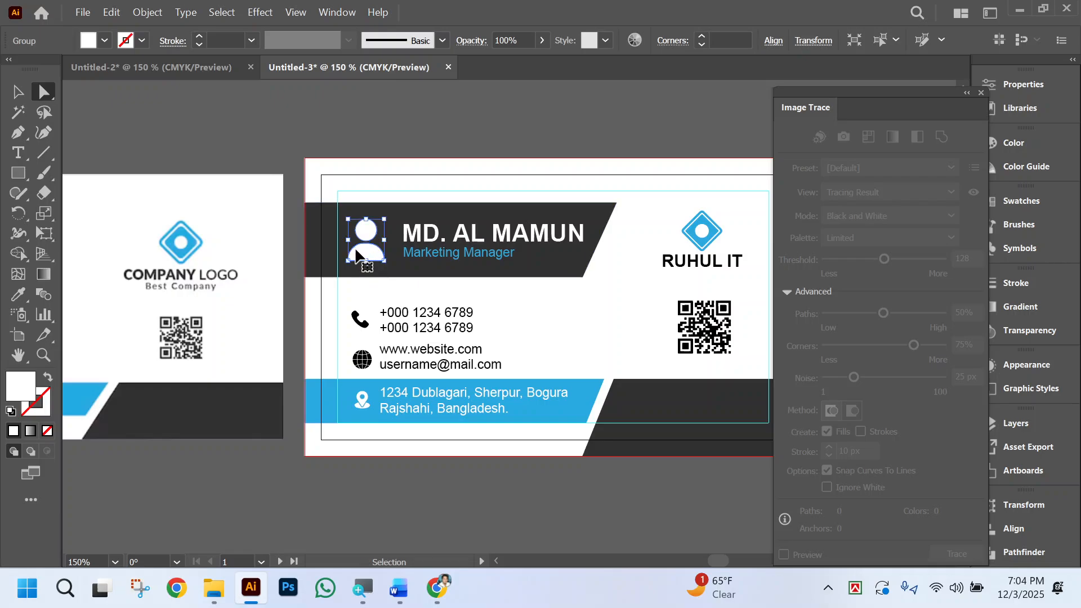
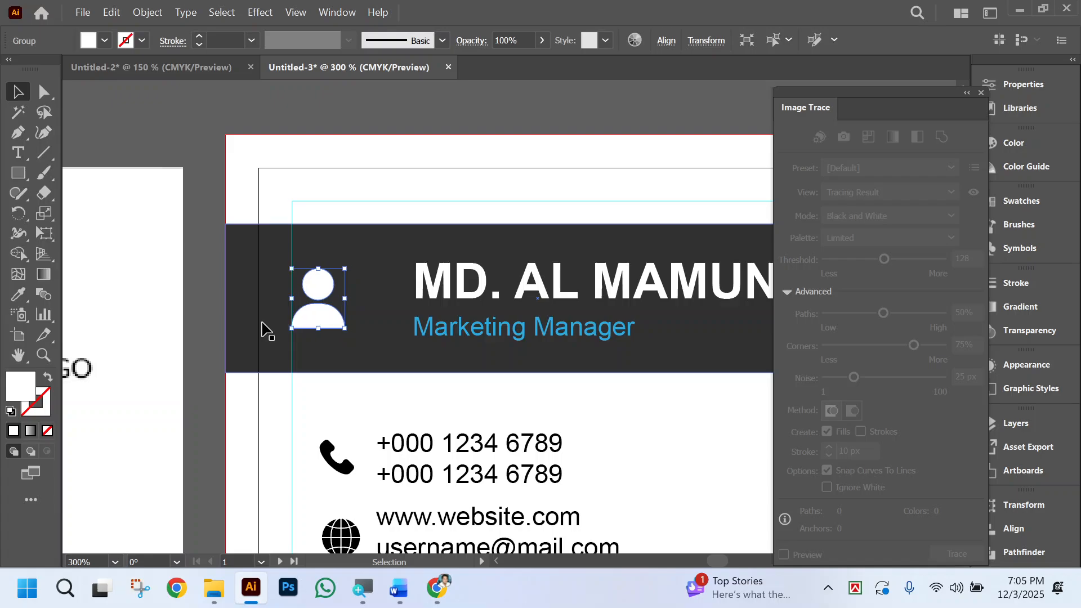
# Move the person icon right along the dark band, closer to the name.
pyautogui.hotkey('shift', 'Right')
pyautogui.hotkey('shift', 'Right')
pyautogui.press('Left')
pyautogui.press('Left')
pyautogui.press('Left')
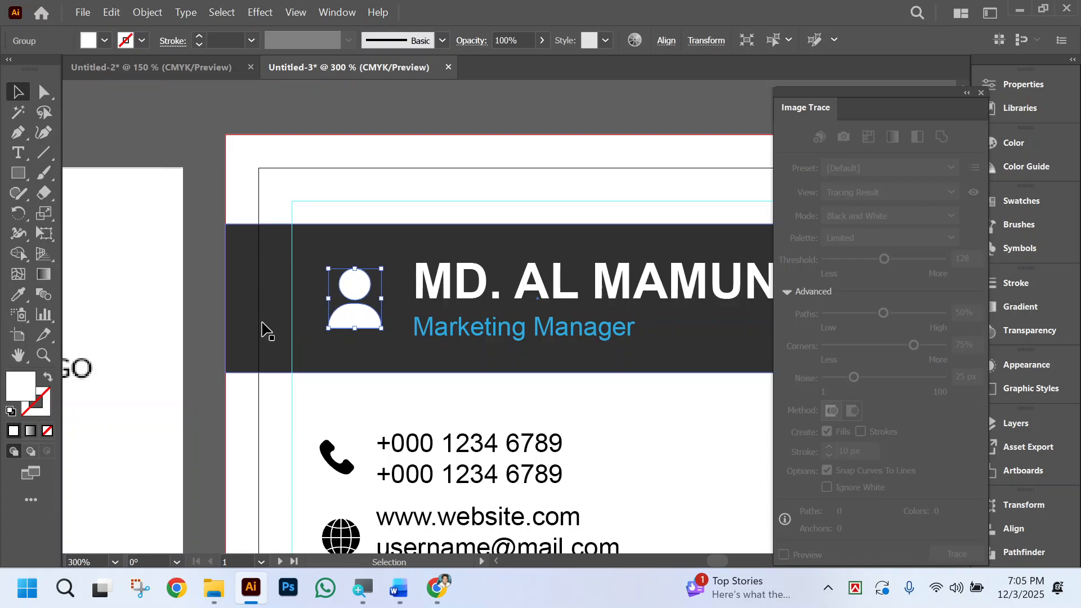
# Show the rulers and place a vertical guide along the phone icon's left edge.
pyautogui.scroll(-2, 324, 401)
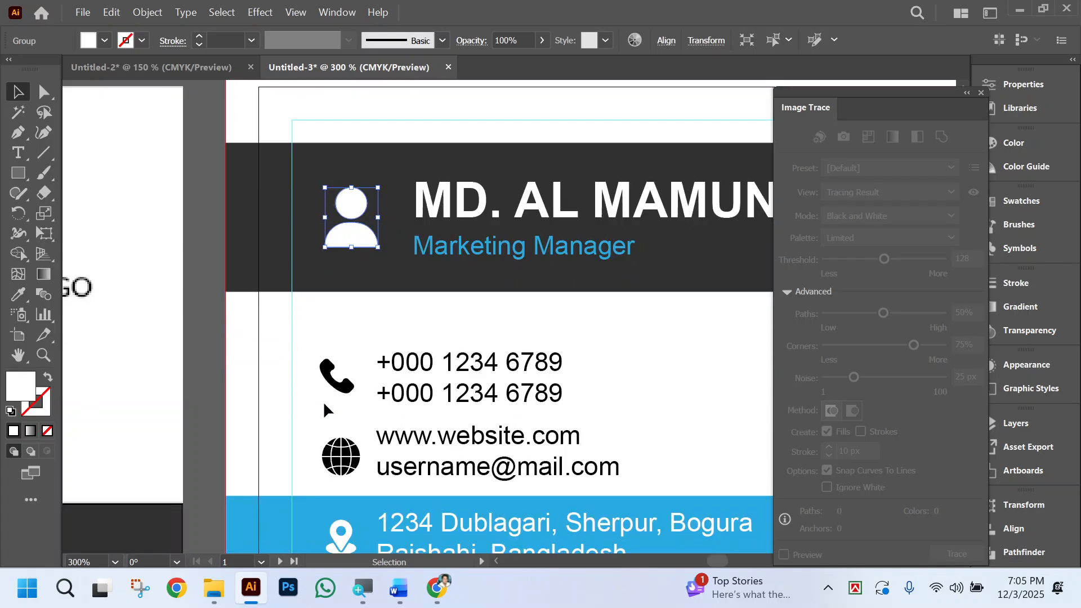
pyautogui.hotkey('ctrl', '-')
pyautogui.hscroll(2, 320, 327)
pyautogui.hscroll(3, 320, 328)
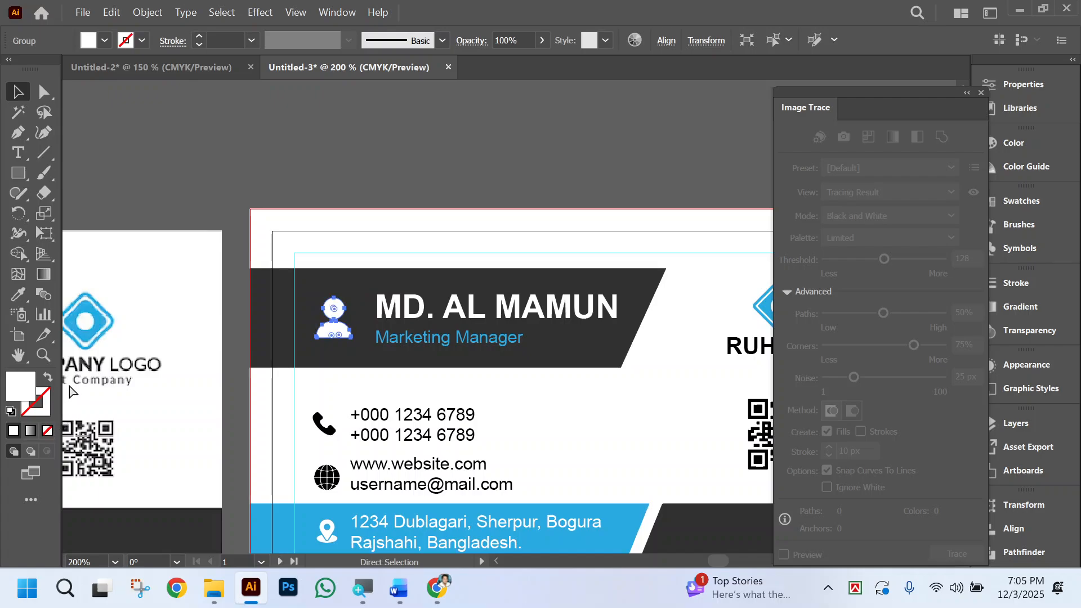
pyautogui.hotkey('ctrl', 'r')
pyautogui.moveTo(67, 415); pyautogui.dragTo(313, 420)
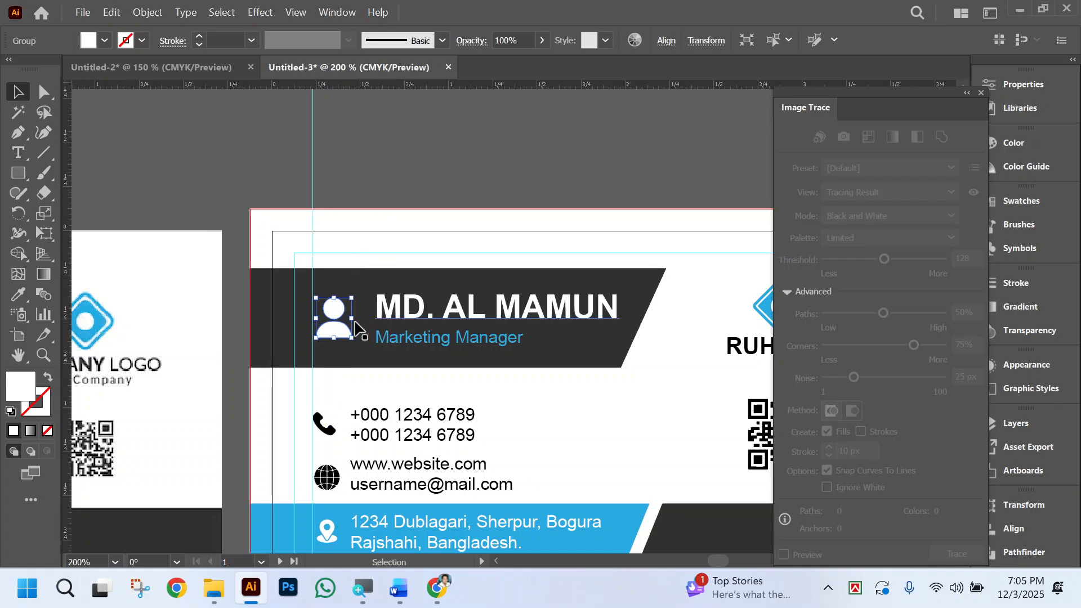
# Nudge the person icon left until its left edge meets the new vertical guide.
pyautogui.keyDown('ctrl'); pyautogui.click(358, 323); pyautogui.keyUp('ctrl')
pyautogui.keyDown('ctrl'); pyautogui.click(470, 342); pyautogui.keyUp('ctrl')
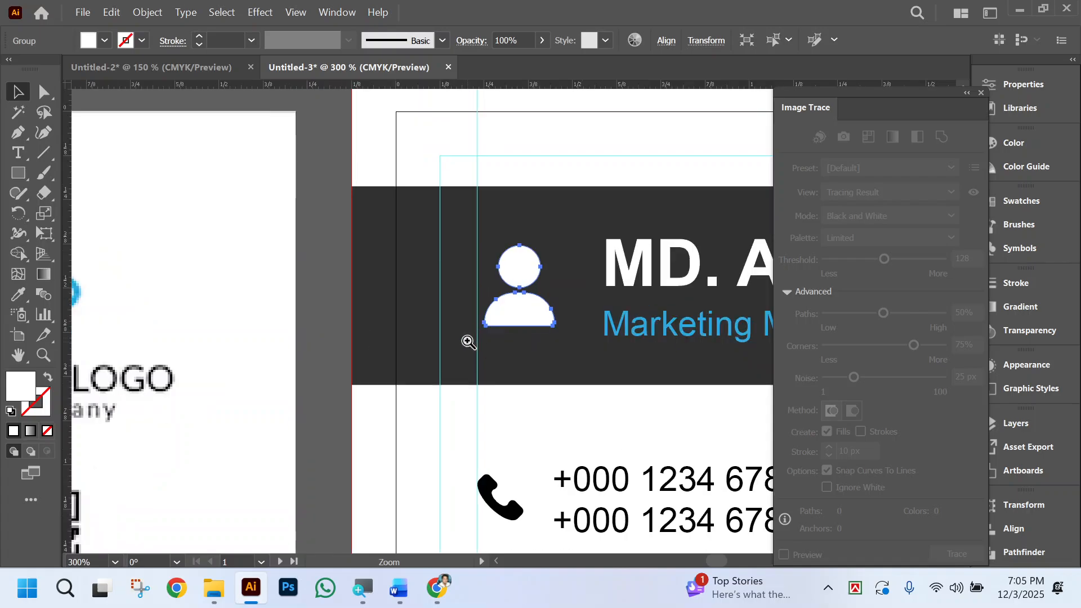
pyautogui.click(536, 320)
pyautogui.press('Left')
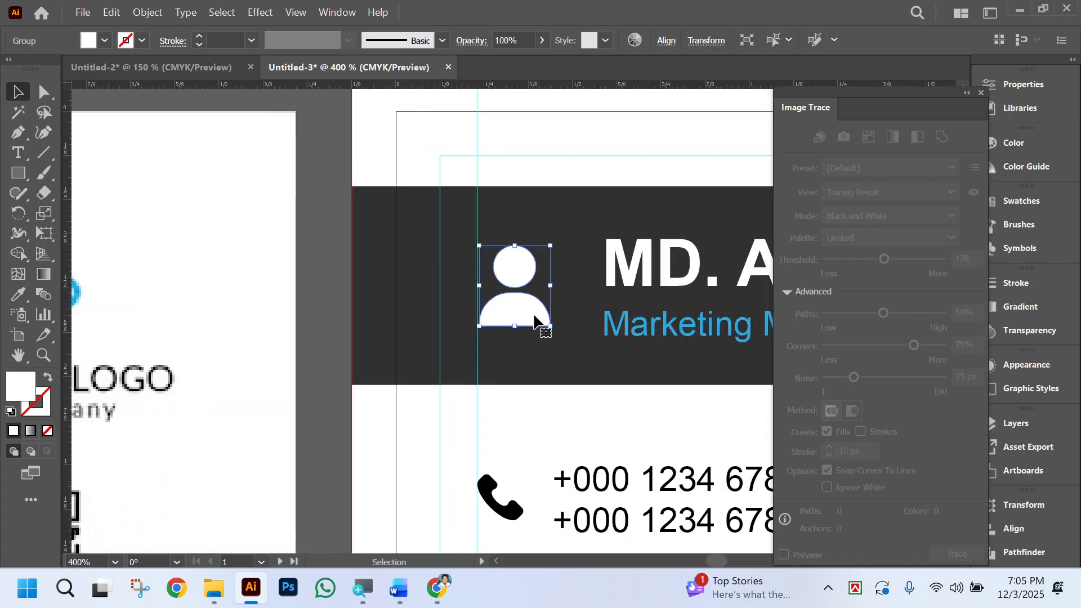
pyautogui.press('Left')
pyautogui.press('Right')
pyautogui.scroll(-8, 515, 362)
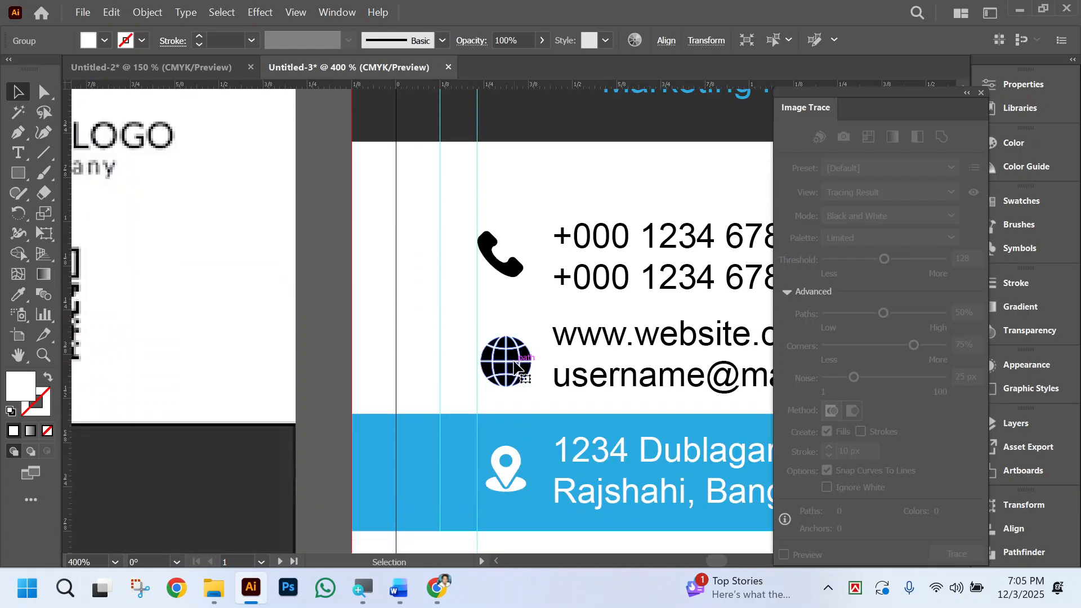
pyautogui.click(515, 363)
pyautogui.keyDown('shift'); pyautogui.click(506, 472); pyautogui.keyUp('shift')
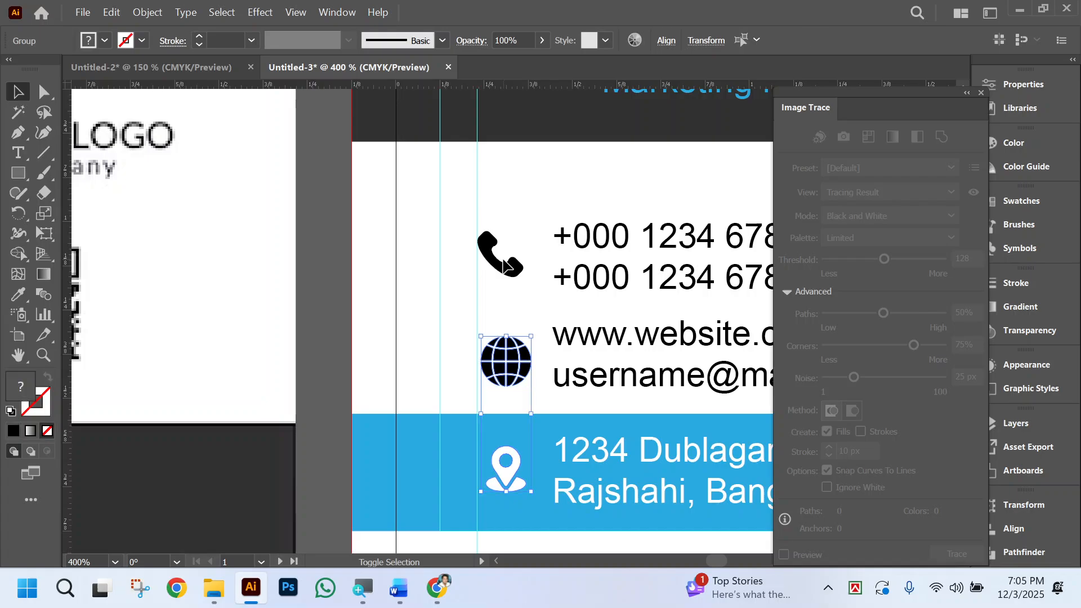
pyautogui.keyDown('shift'); pyautogui.click(505, 266); pyautogui.keyUp('shift')
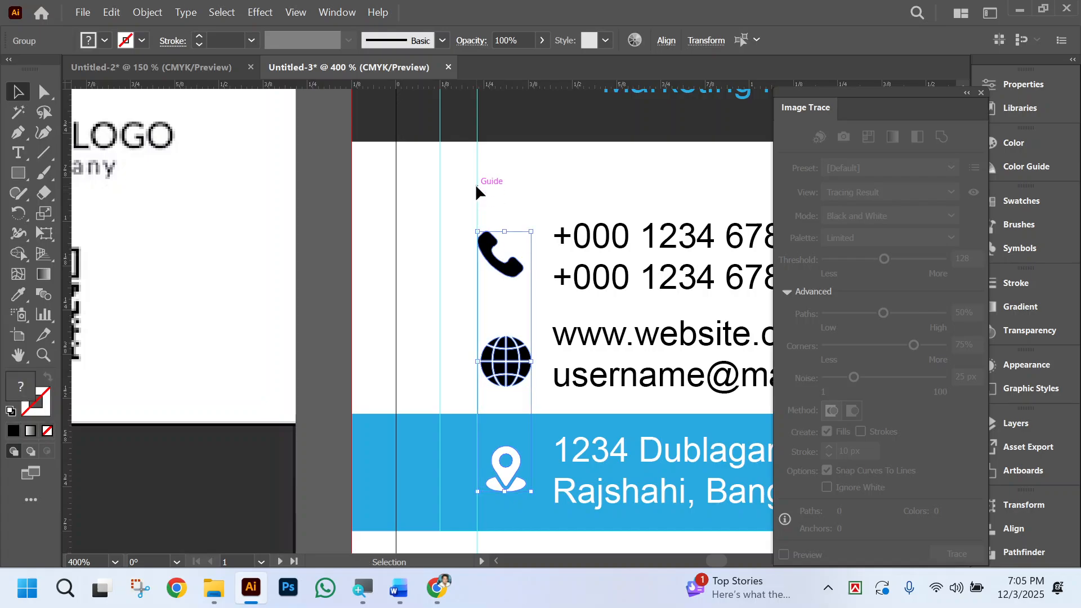
pyautogui.click(473, 184)
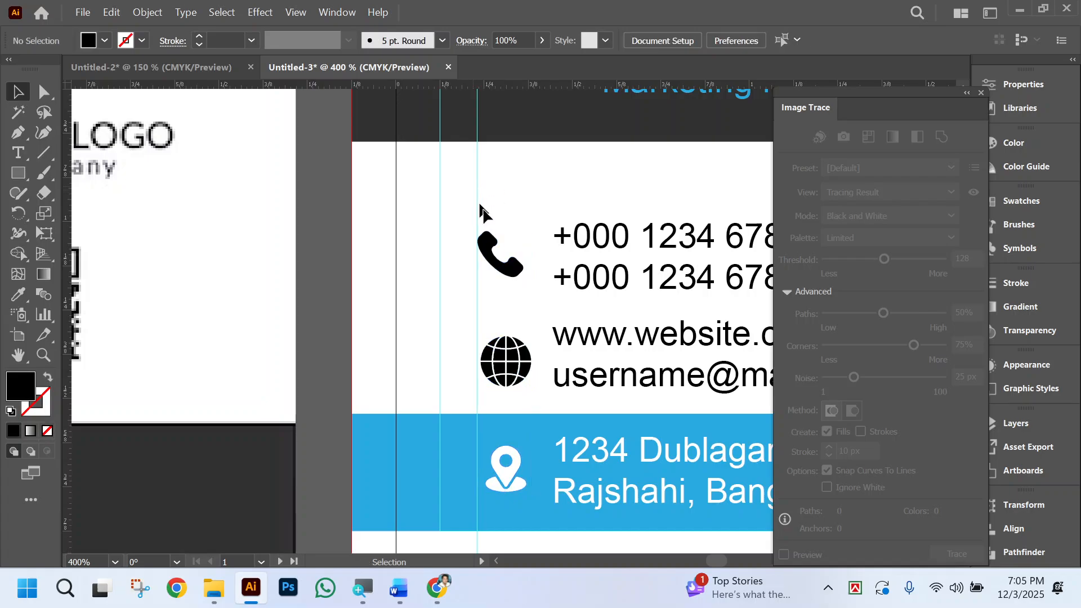
# Move the globe icon and the location pin left to the vertical guide.
pyautogui.click(505, 380)
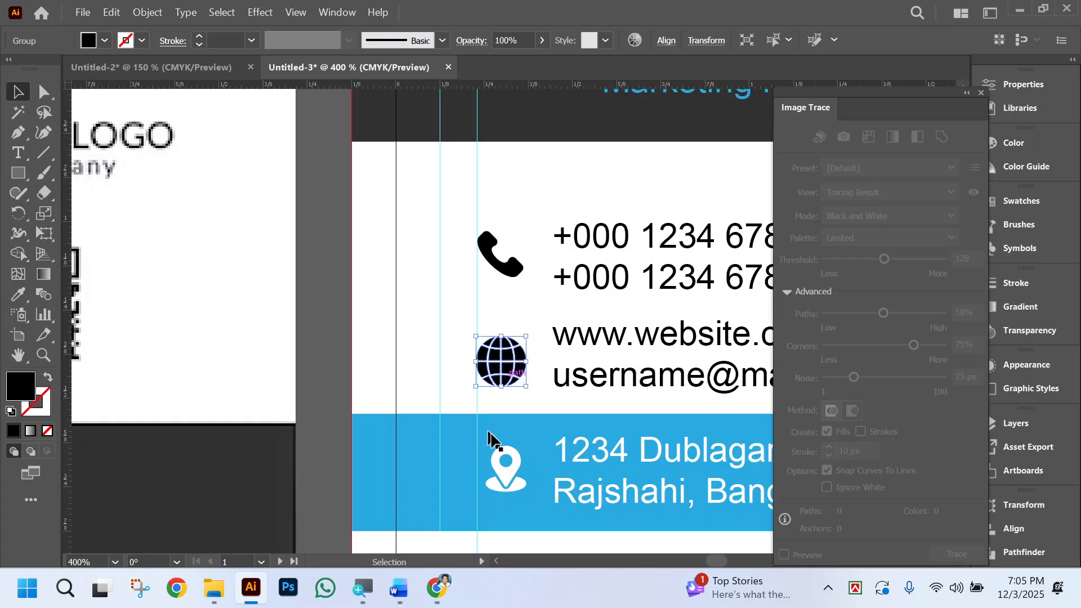
pyautogui.click(505, 461)
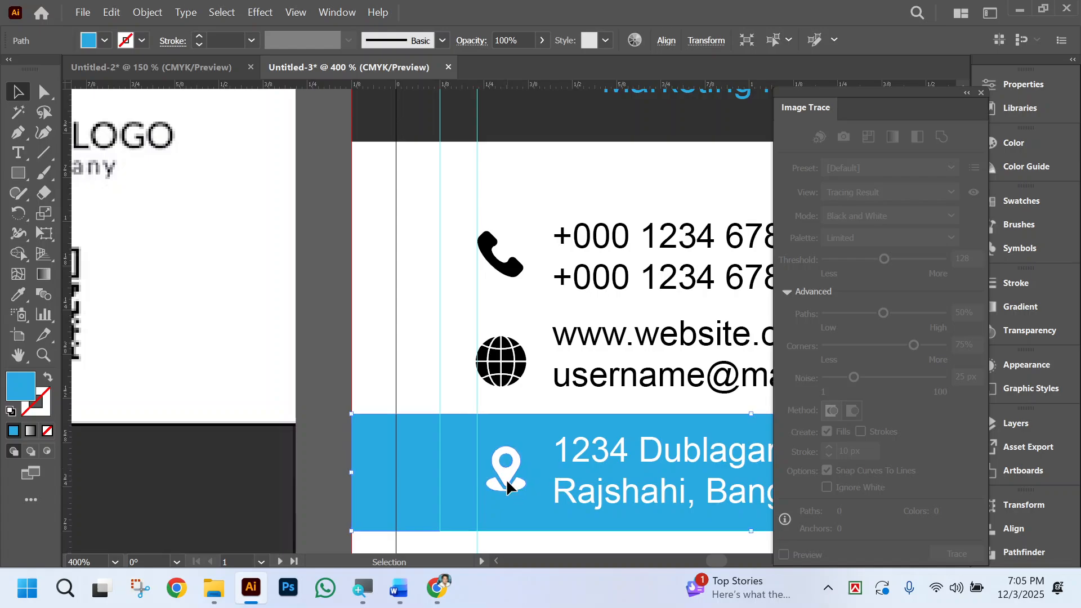
pyautogui.click(506, 480)
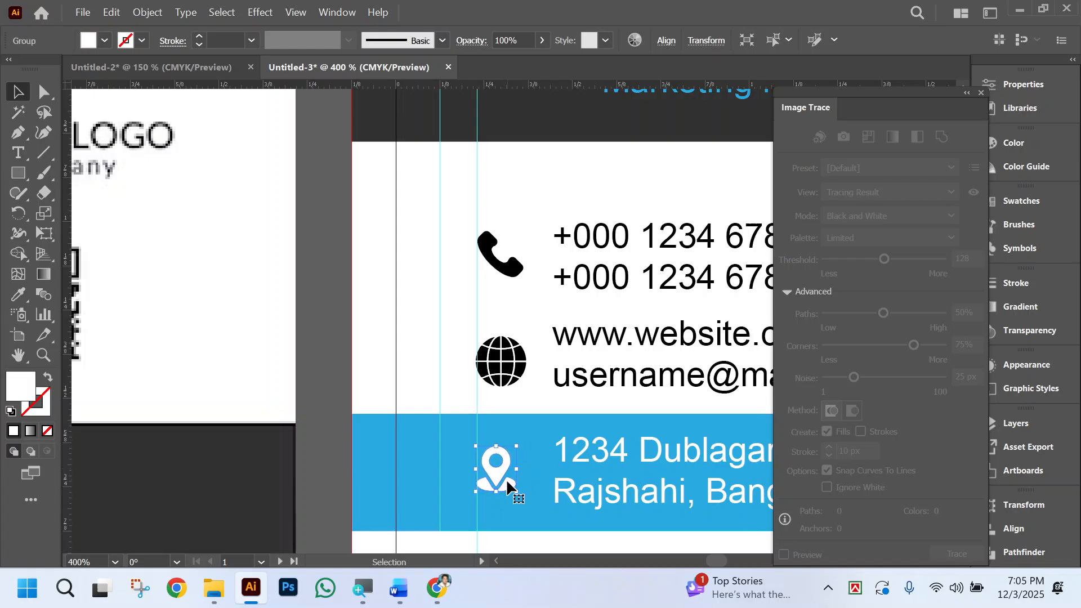
# Align the location pin, globe and phone icons with each other on their horizontal centers, then deselect them.
pyautogui.keyDown('shift'); pyautogui.click(511, 358); pyautogui.keyUp('shift')
pyautogui.keyDown('shift'); pyautogui.click(516, 264); pyautogui.keyUp('shift')
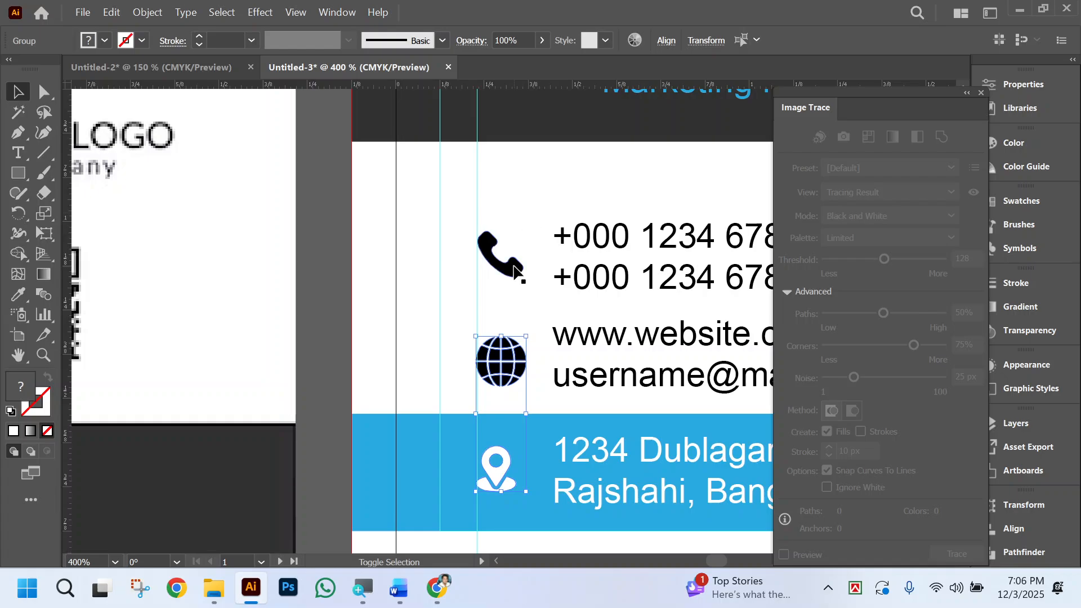
pyautogui.scroll(5, 527, 250)
pyautogui.scroll(-5, 529, 233)
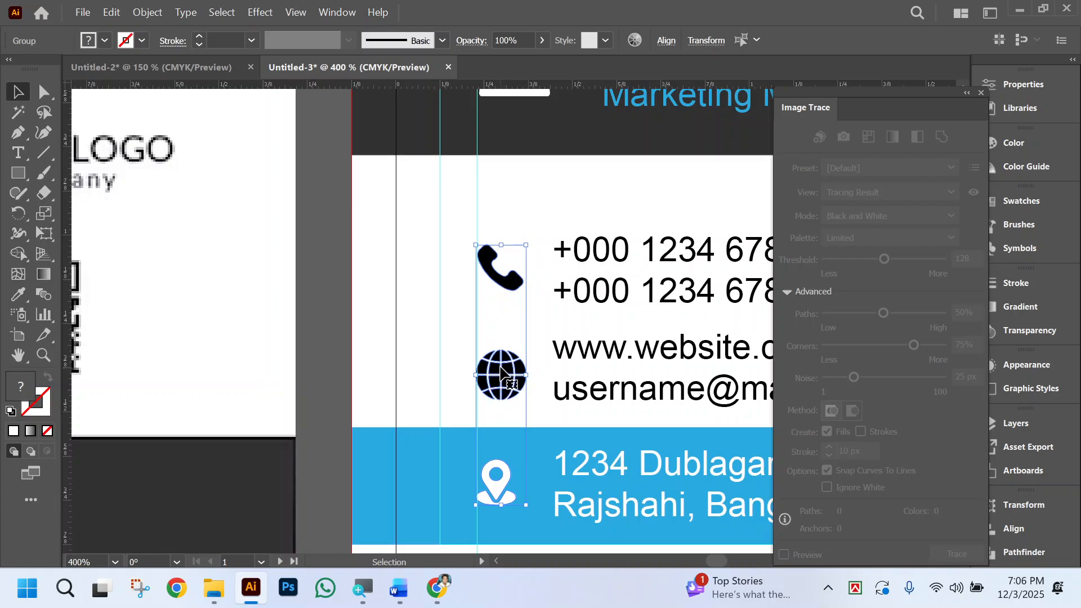
pyautogui.click(666, 41)
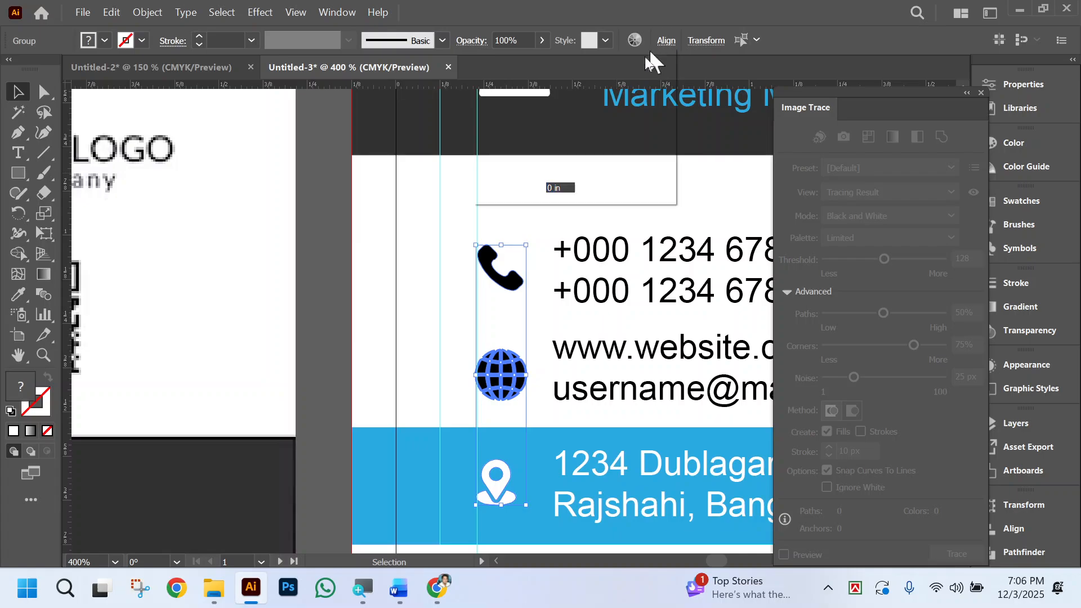
pyautogui.click(521, 85)
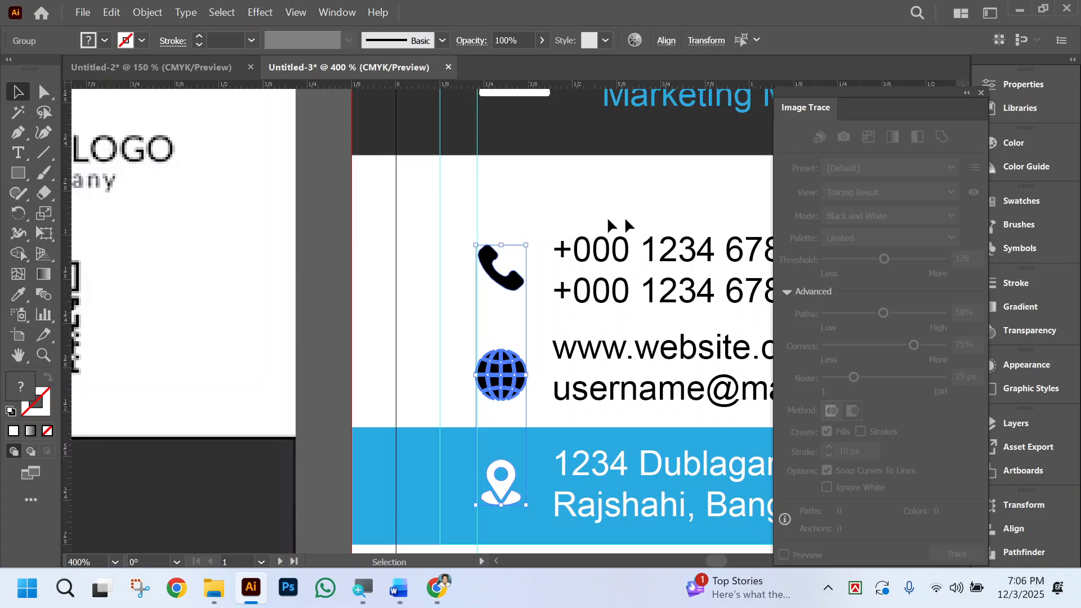
pyautogui.click(557, 208)
# Align the phone icon and the two-line phone number text on their vertical centers, then deselect them.
pyautogui.hscroll(3, 540, 492)
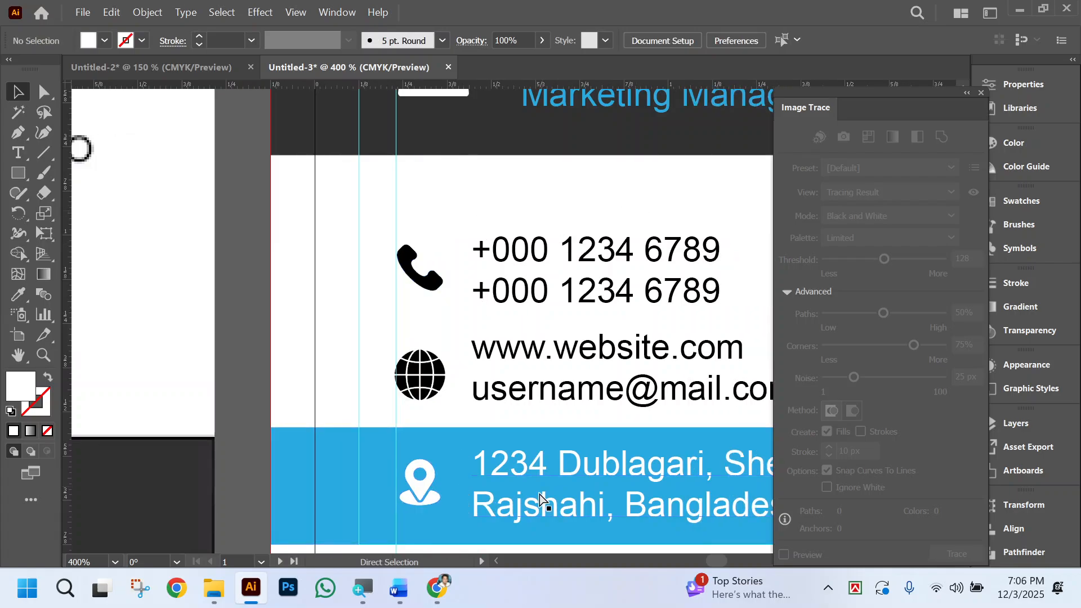
pyautogui.scroll(-2, 539, 494)
pyautogui.hscroll(5, 540, 490)
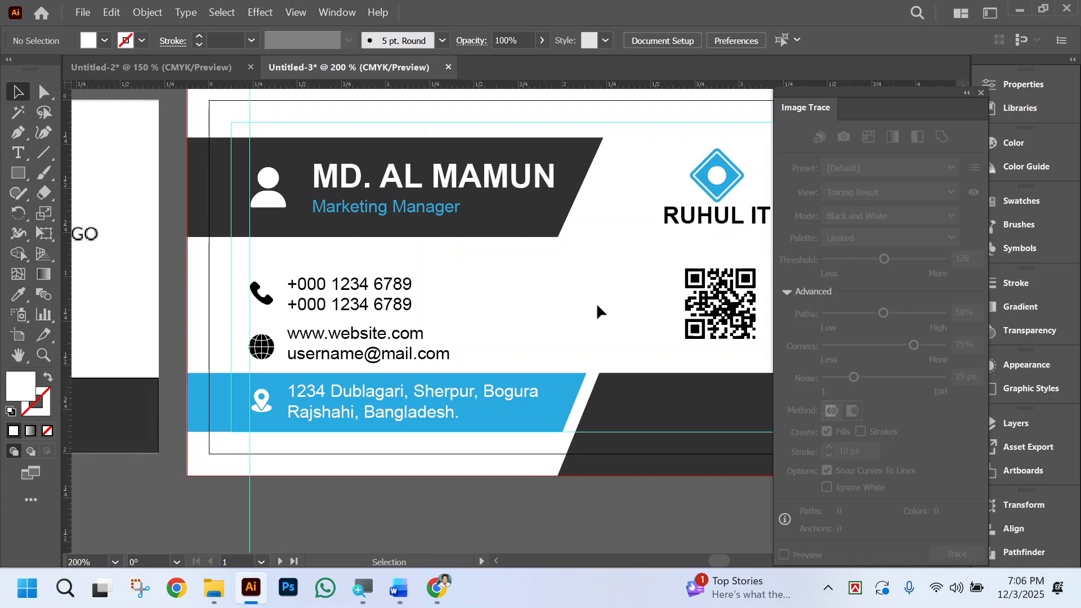
pyautogui.scroll(-1, 592, 308)
pyautogui.hscroll(3, 610, 237)
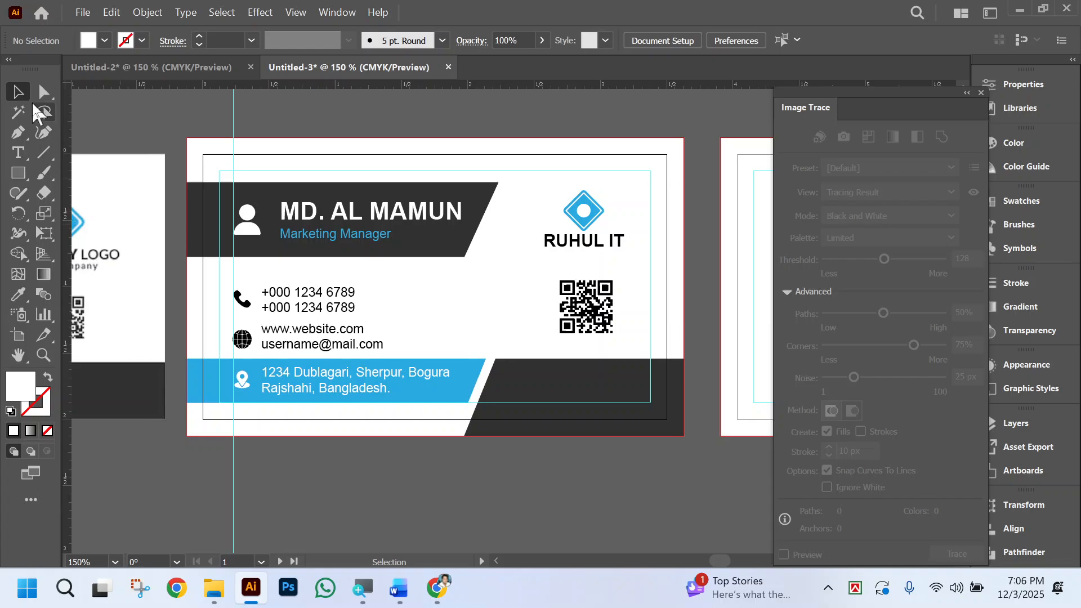
pyautogui.click(333, 310)
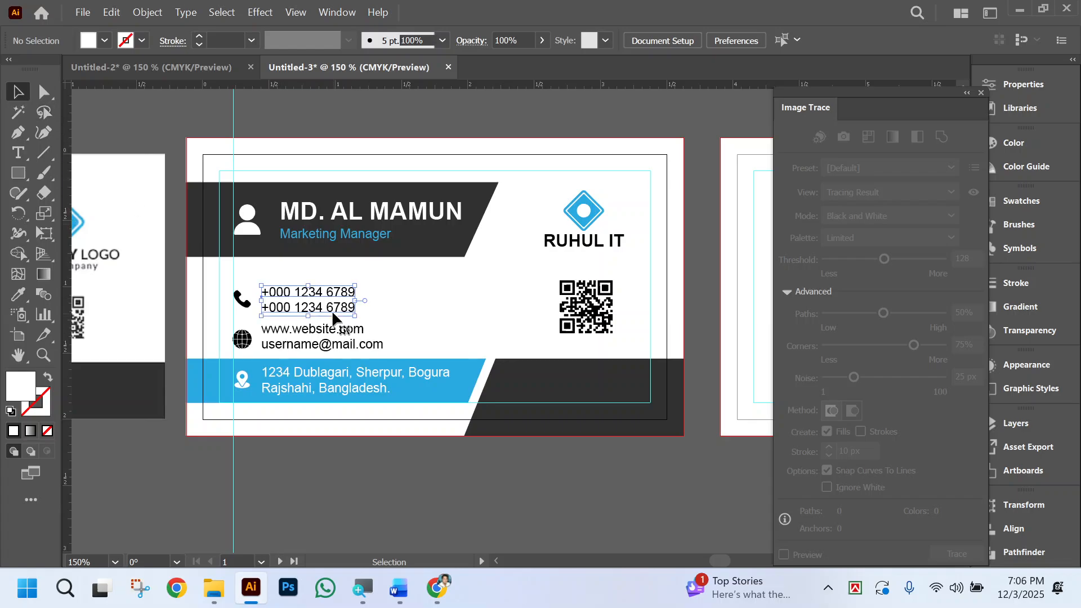
pyautogui.keyDown('shift'); pyautogui.click(246, 309); pyautogui.keyUp('shift')
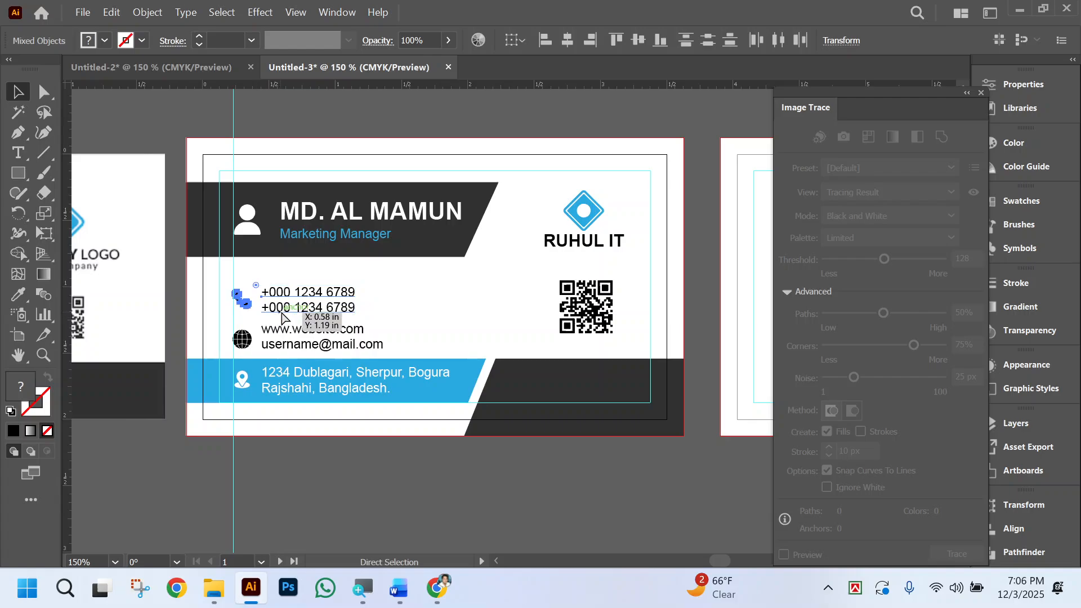
pyautogui.keyDown('ctrl'); pyautogui.click(299, 313); pyautogui.keyUp('ctrl')
pyautogui.keyDown('ctrl'); pyautogui.click(511, 314); pyautogui.keyUp('ctrl')
pyautogui.keyDown('ctrl'); pyautogui.click(512, 314); pyautogui.keyUp('ctrl')
pyautogui.click(439, 241)
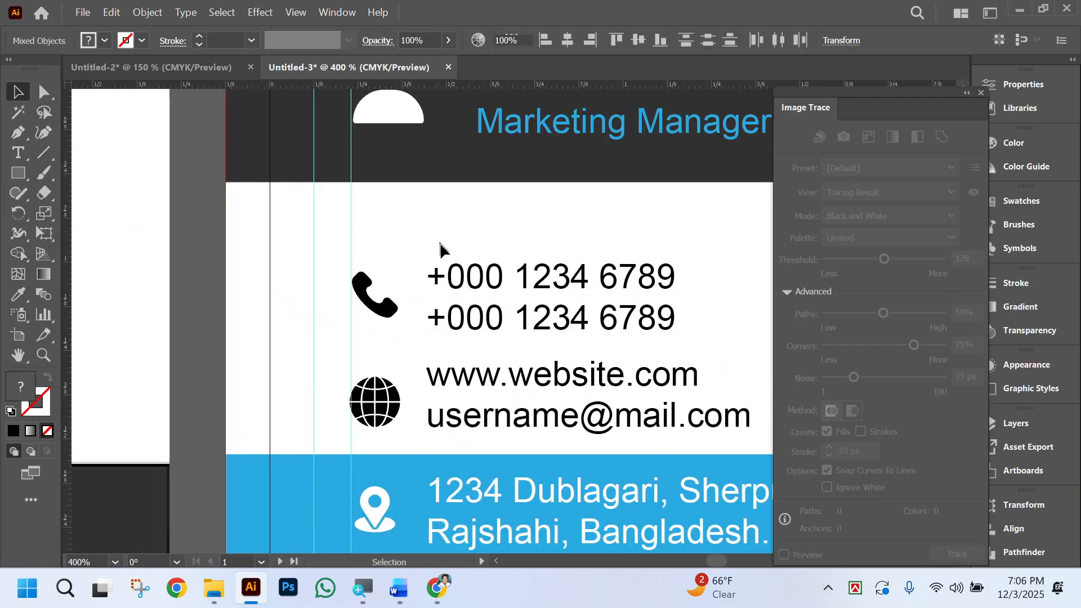
pyautogui.click(473, 288)
pyautogui.keyDown('shift'); pyautogui.click(392, 310); pyautogui.keyUp('shift')
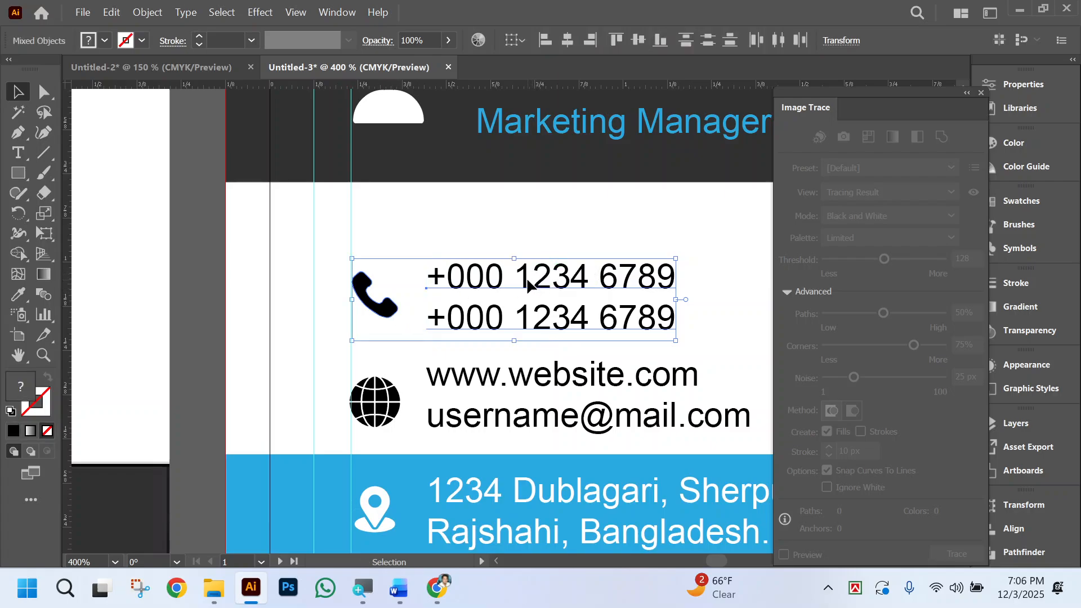
pyautogui.click(638, 38)
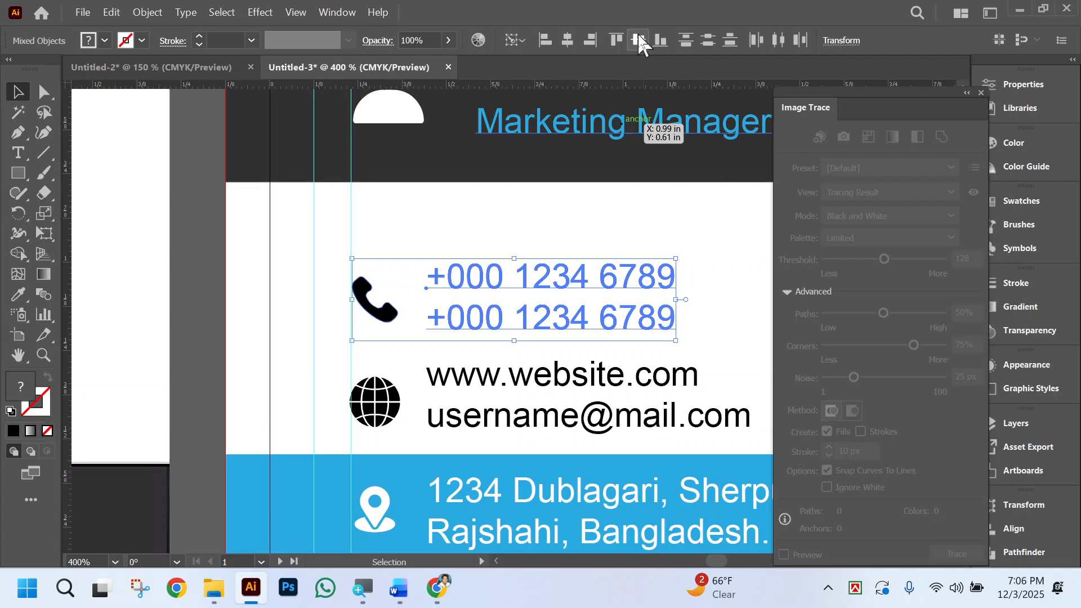
pyautogui.click(712, 308)
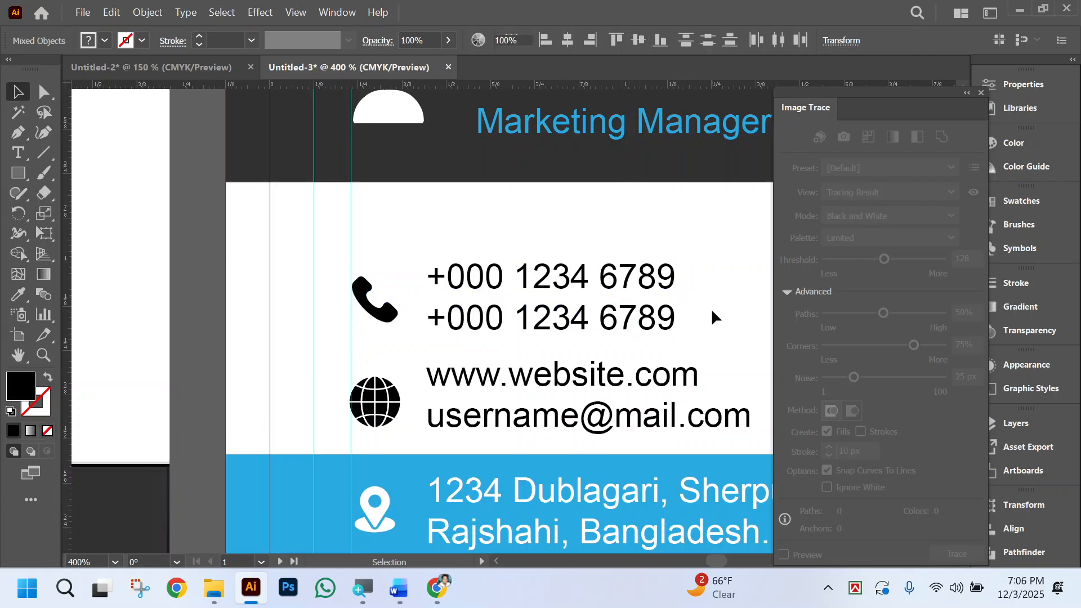
# Align the globe icon and the website and e-mail text on their vertical centers, then deselect them.
pyautogui.scroll(-2, 648, 338)
pyautogui.click(568, 325)
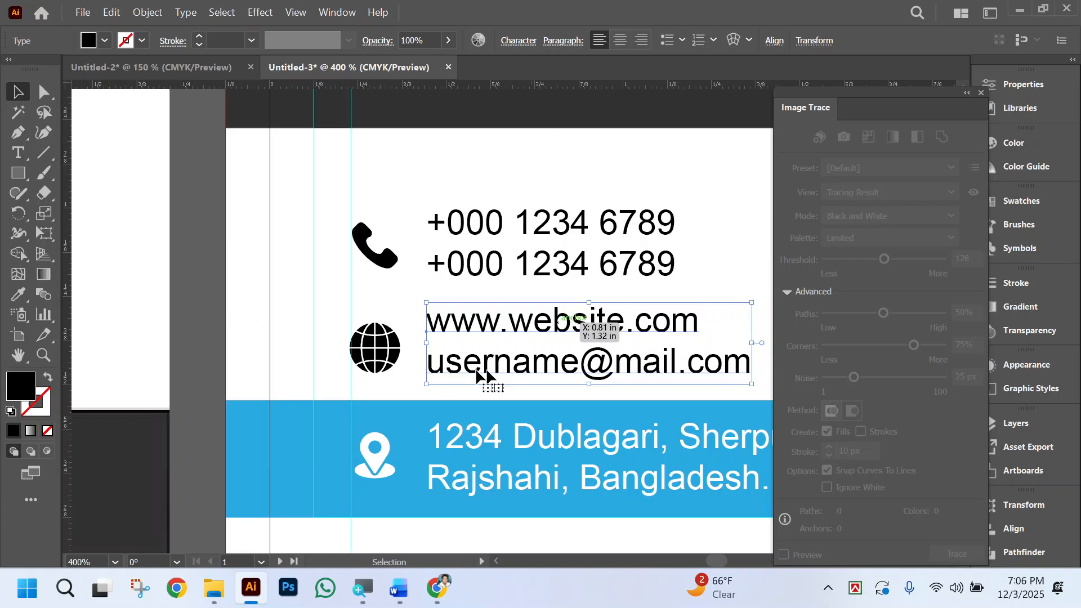
pyautogui.keyDown('shift'); pyautogui.click(375, 349); pyautogui.keyUp('shift')
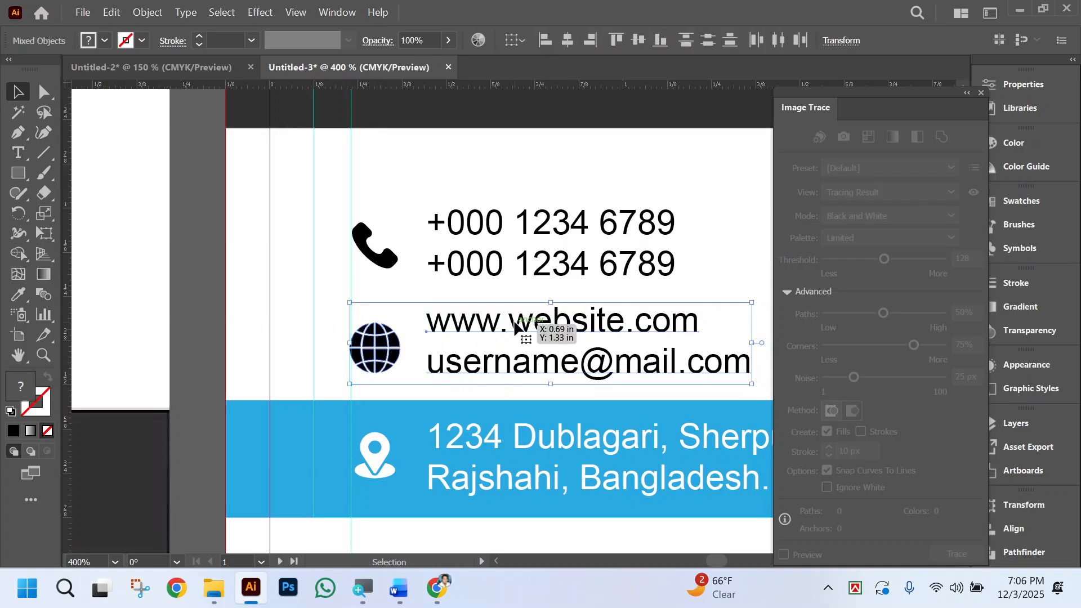
pyautogui.click(639, 39)
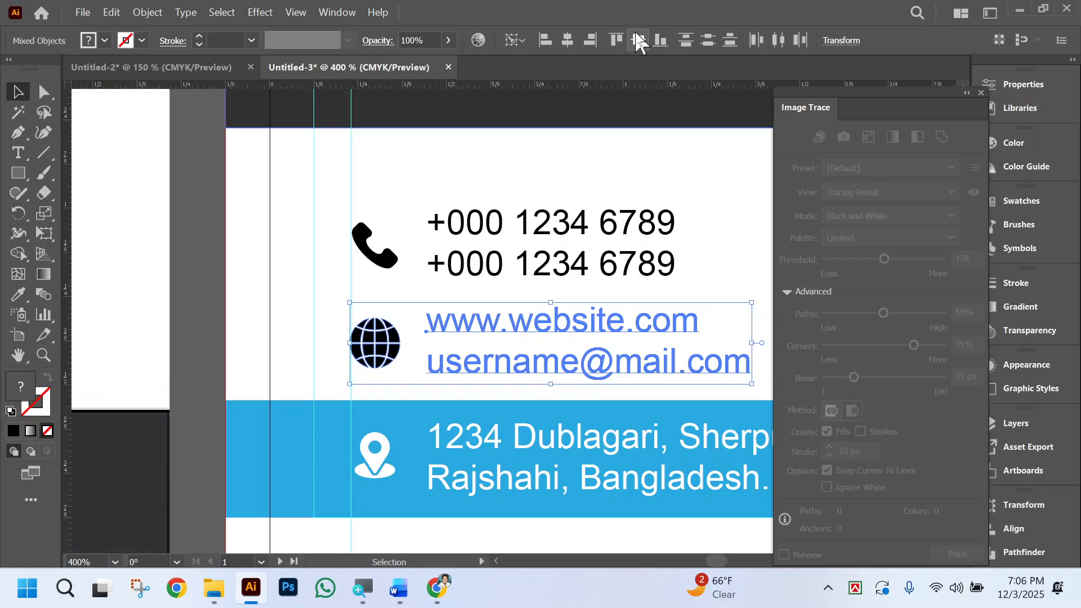
pyautogui.click(709, 252)
# Align the location pin and the address text on their vertical centers, then deselect them.
pyautogui.scroll(-3, 564, 430)
pyautogui.click(577, 346)
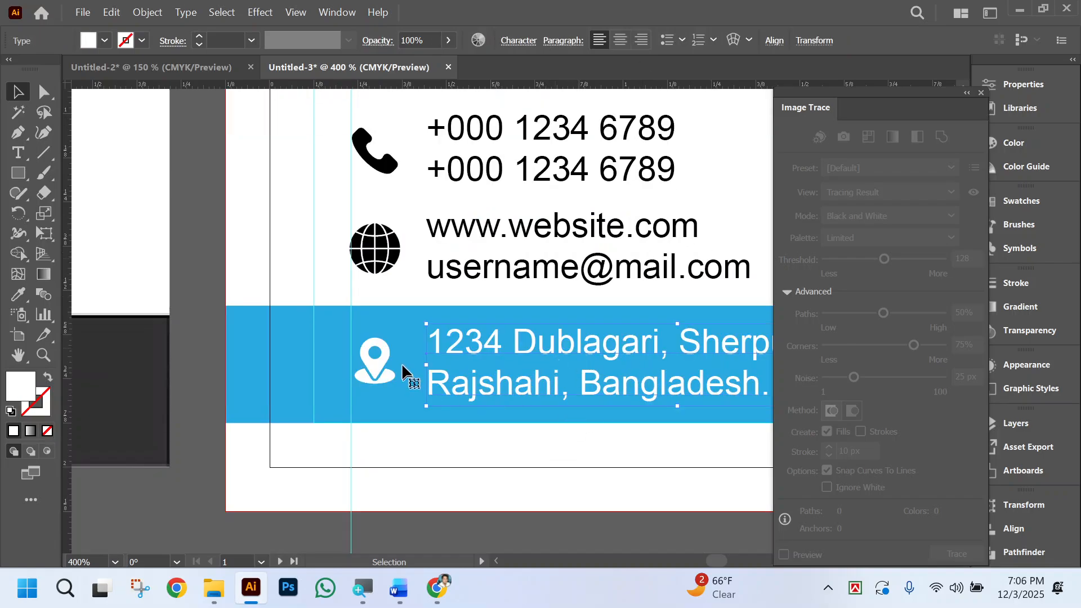
pyautogui.keyDown('shift'); pyautogui.click(375, 363); pyautogui.keyUp('shift')
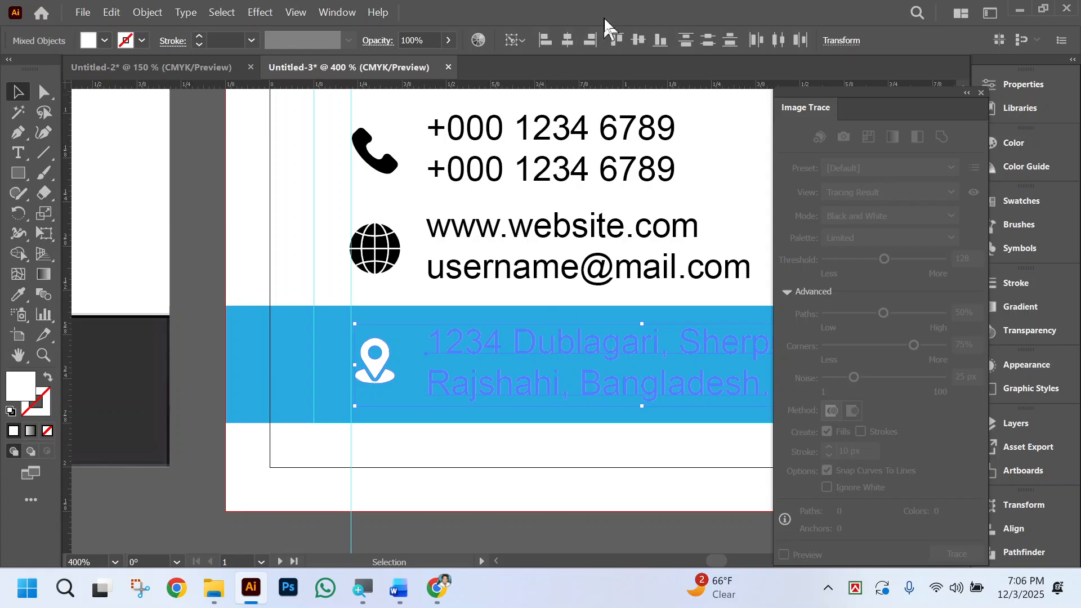
pyautogui.click(637, 39)
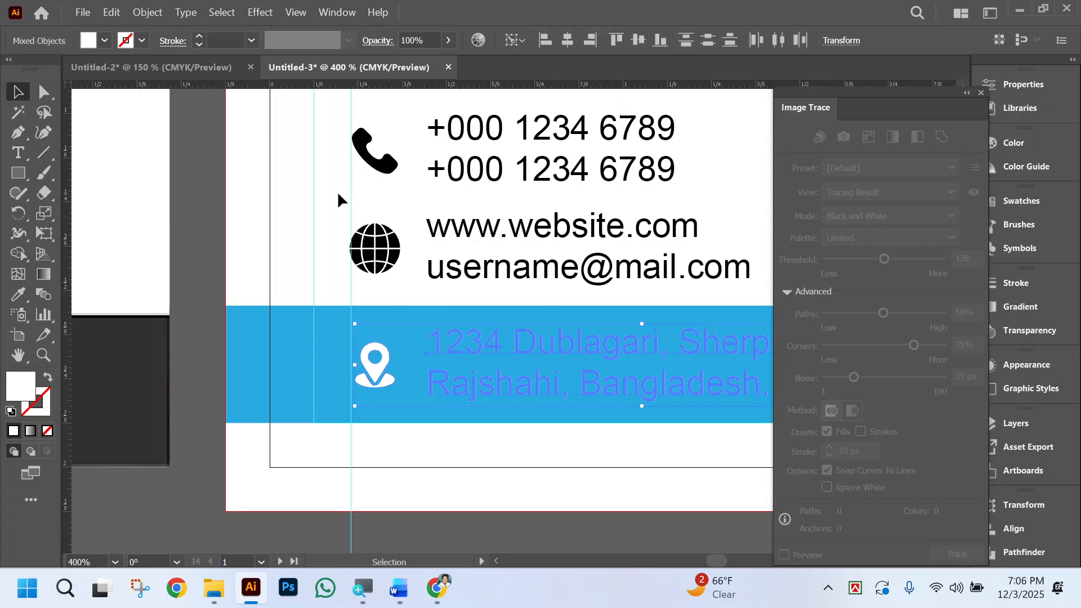
pyautogui.click(506, 441)
# Select the location pin, globe and phone icons together and nudge them slightly upward.
pyautogui.hscroll(-1, 528, 446)
pyautogui.hscroll(2, 535, 422)
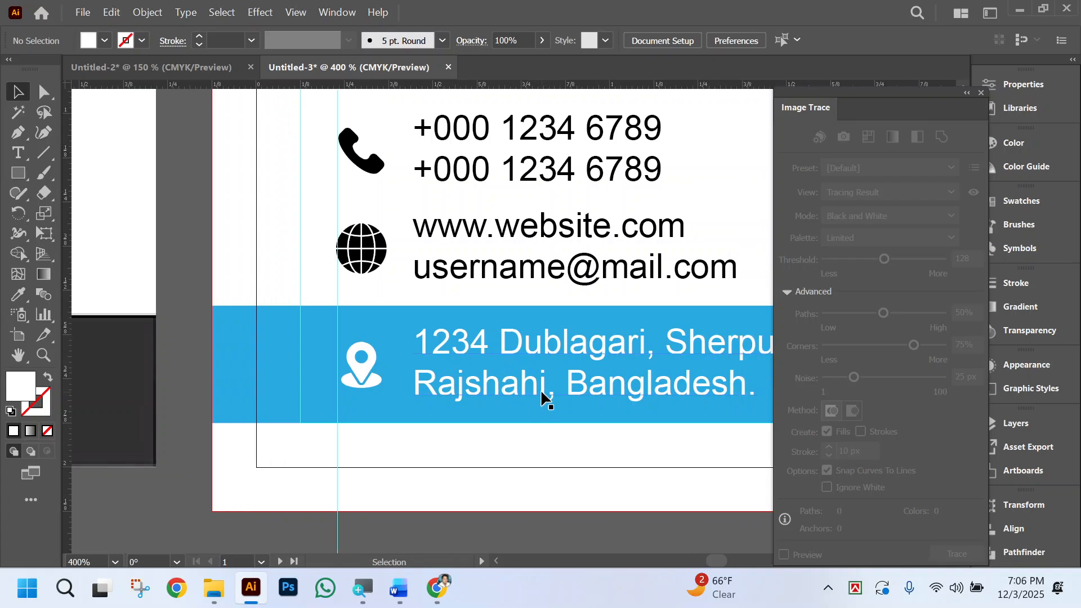
pyautogui.click(541, 389)
pyautogui.click(363, 370)
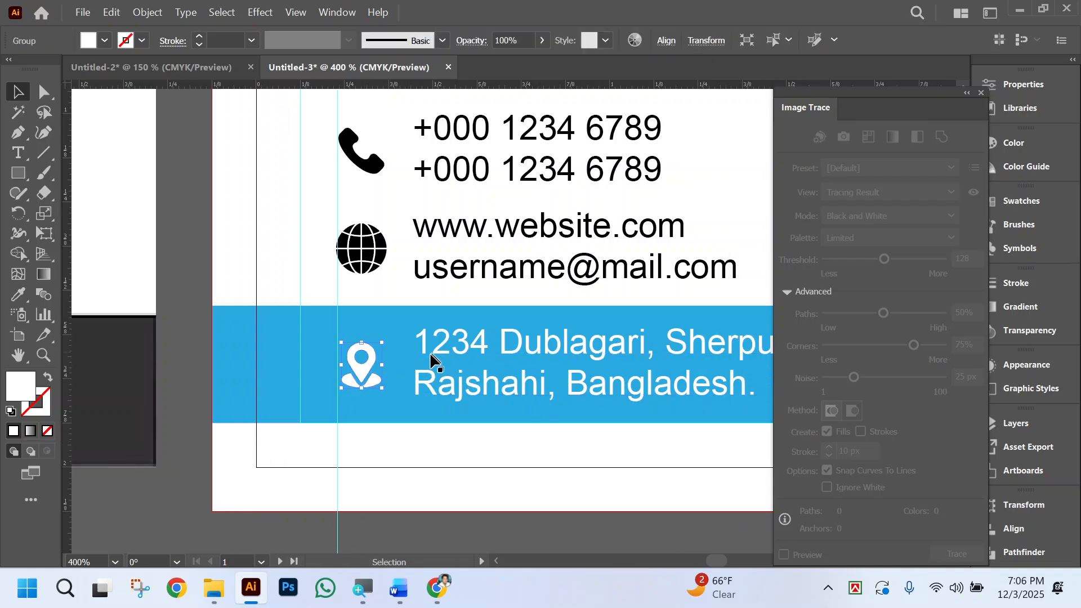
pyautogui.keyDown('shift'); pyautogui.click(373, 248); pyautogui.keyUp('shift')
pyautogui.keyDown('shift'); pyautogui.click(383, 166); pyautogui.keyUp('shift')
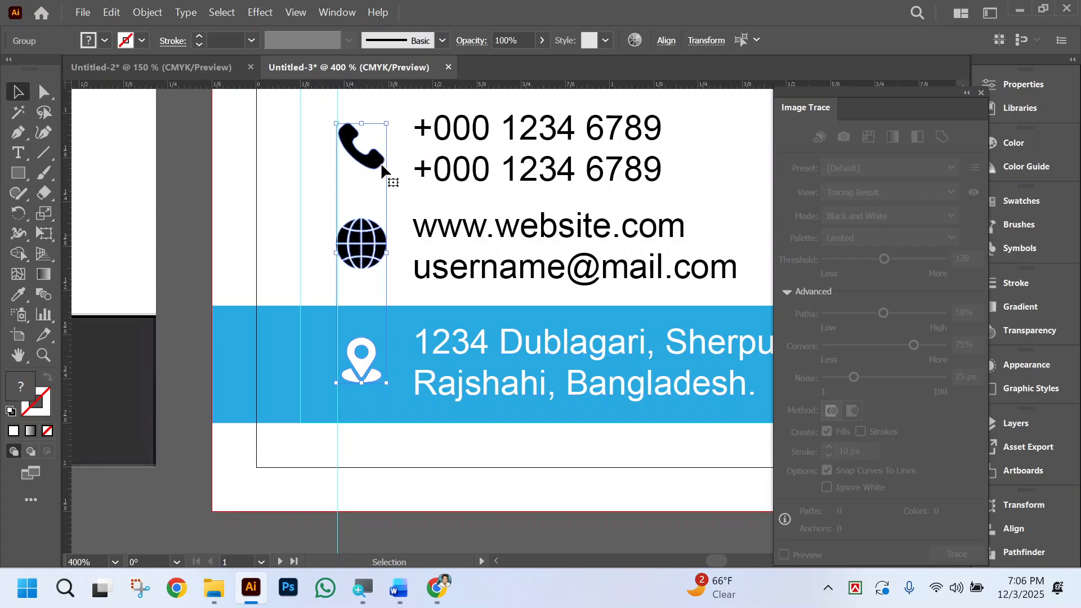
# Nudge the selected phone, globe and location pin icons up one increment and deselect them.
pyautogui.press('Up')
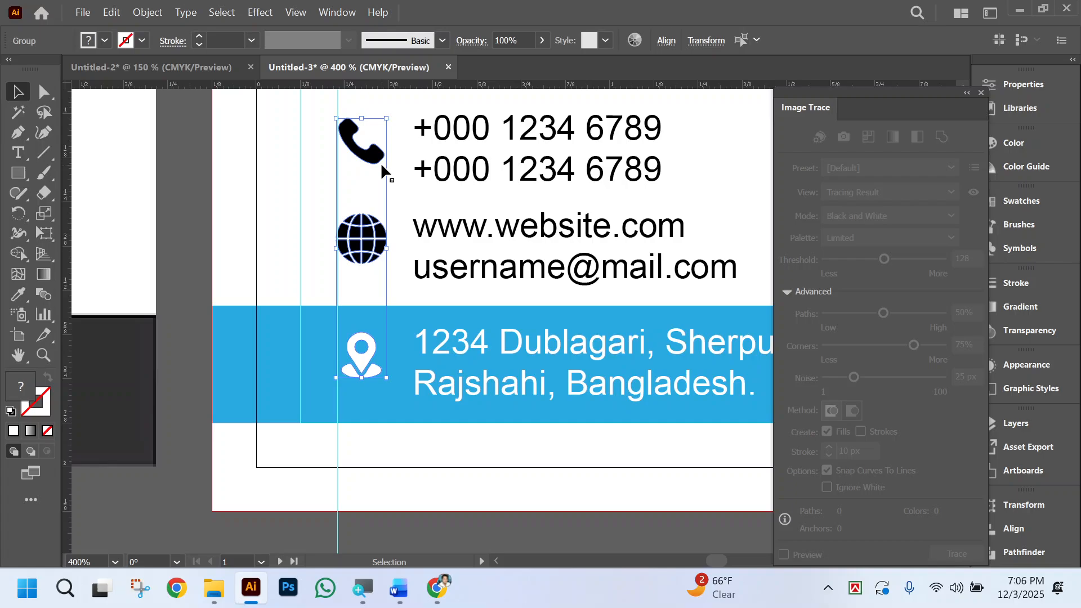
pyautogui.click(691, 191)
pyautogui.hscroll(2, 649, 230)
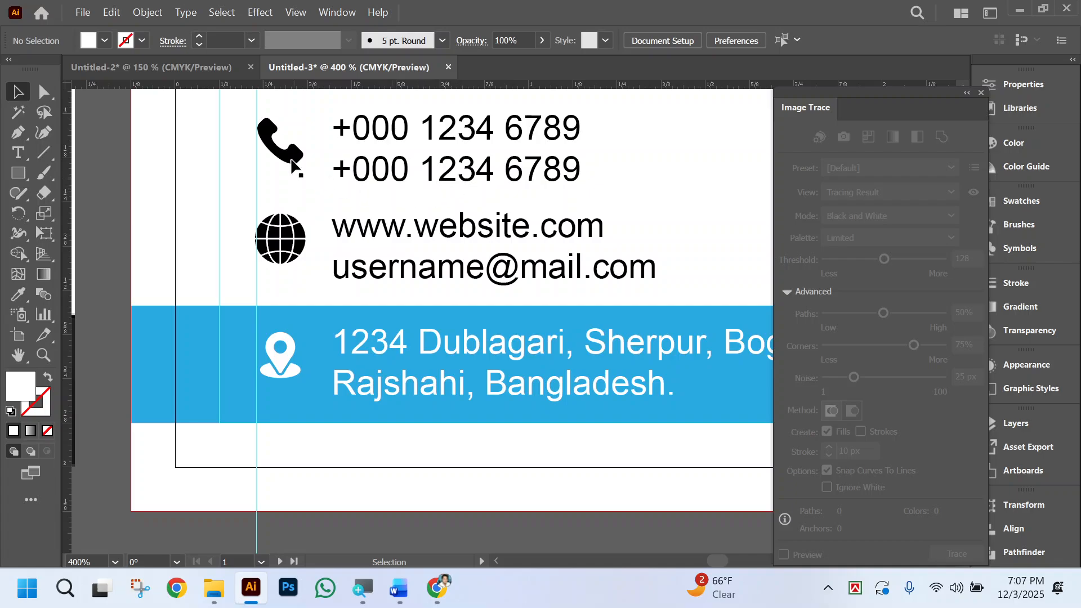
# Reselect the phone, globe and location pin icons, move them back down one increment and deselect them.
pyautogui.click(292, 163)
pyautogui.keyDown('shift'); pyautogui.click(296, 248); pyautogui.keyUp('shift')
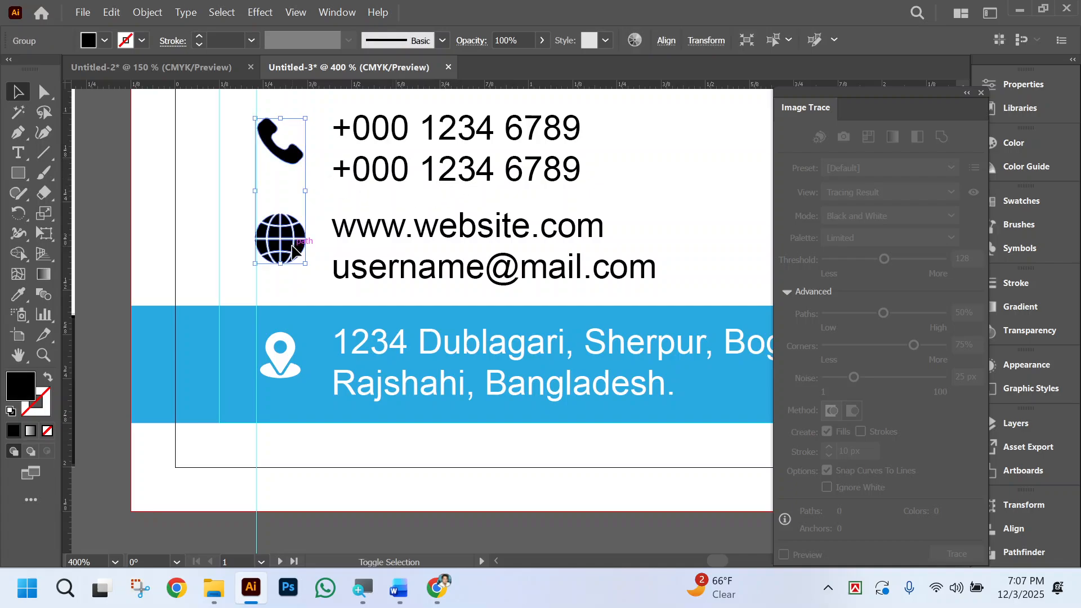
pyautogui.keyDown('shift'); pyautogui.click(290, 363); pyautogui.keyUp('shift')
pyautogui.press('Down')
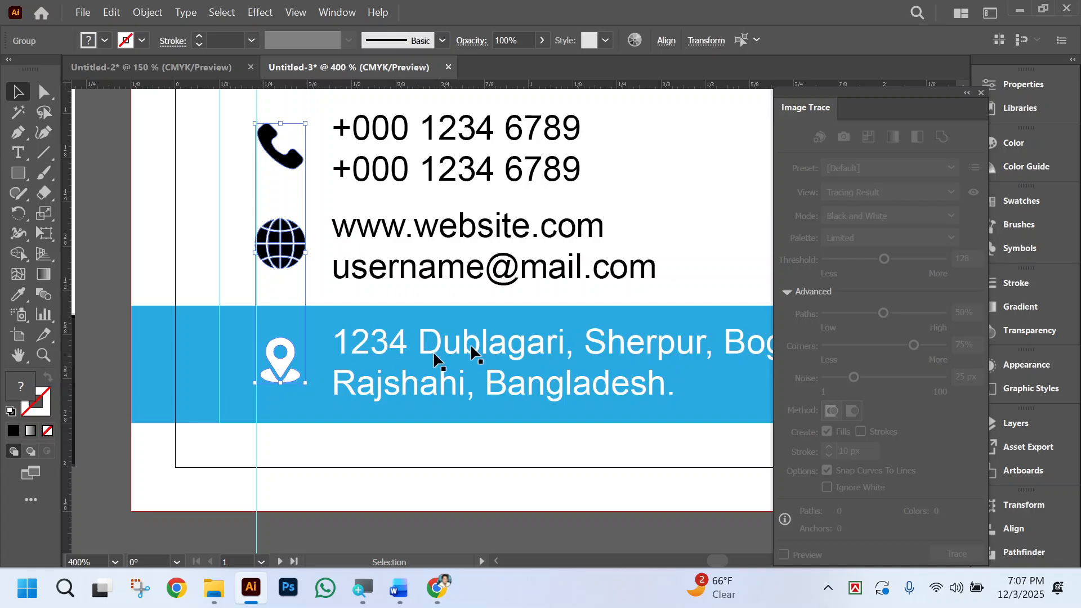
pyautogui.click(701, 216)
# Group each contact icon with its own text, making separate phone, website and e-mail, and address groups.
pyautogui.scroll(3, 678, 211)
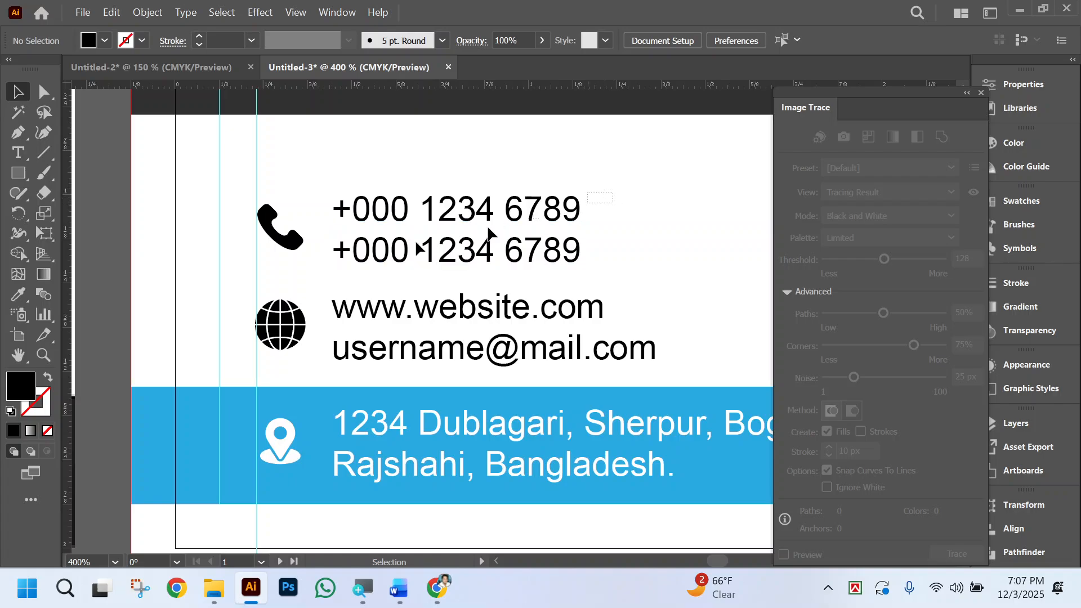
pyautogui.moveTo(613, 190); pyautogui.dragTo(284, 259)
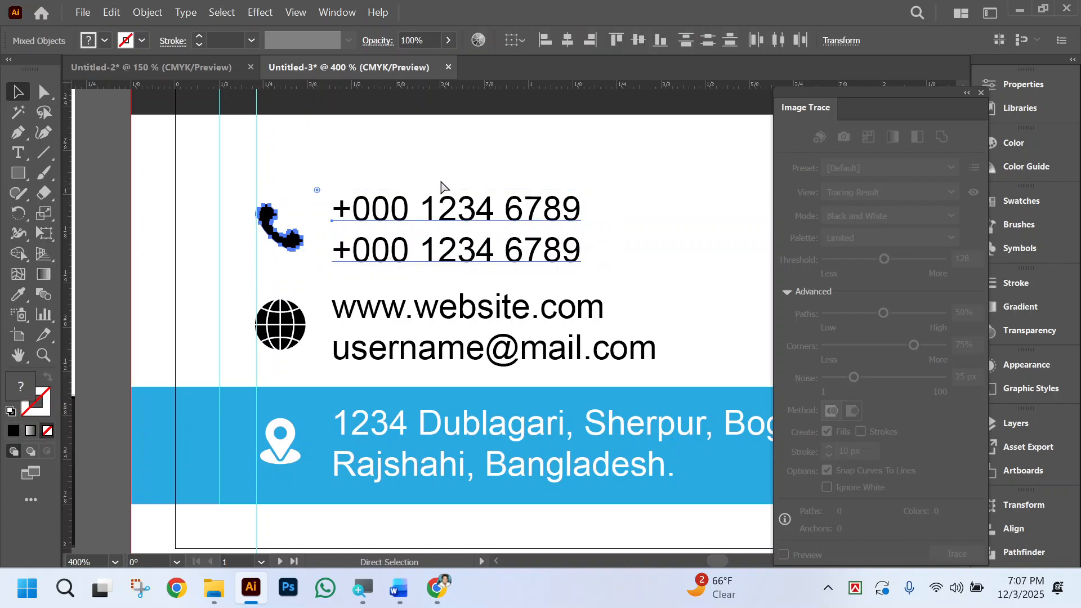
pyautogui.hotkey('ctrl', 'g')
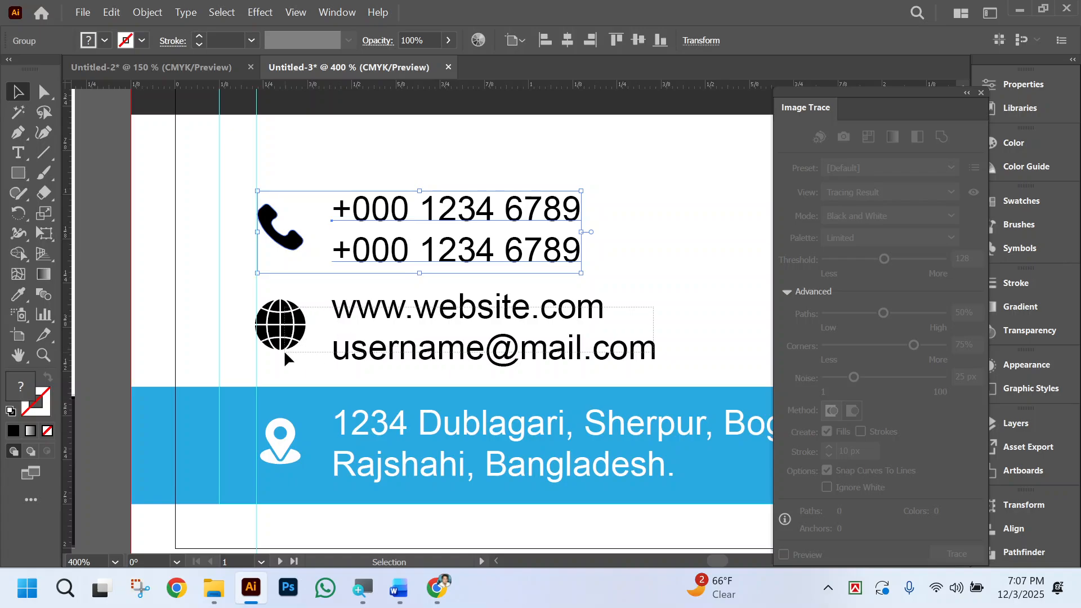
pyautogui.moveTo(286, 358); pyautogui.dragTo(572, 273)
pyautogui.hotkey('ctrl', 'g')
pyautogui.scroll(-2, 442, 338)
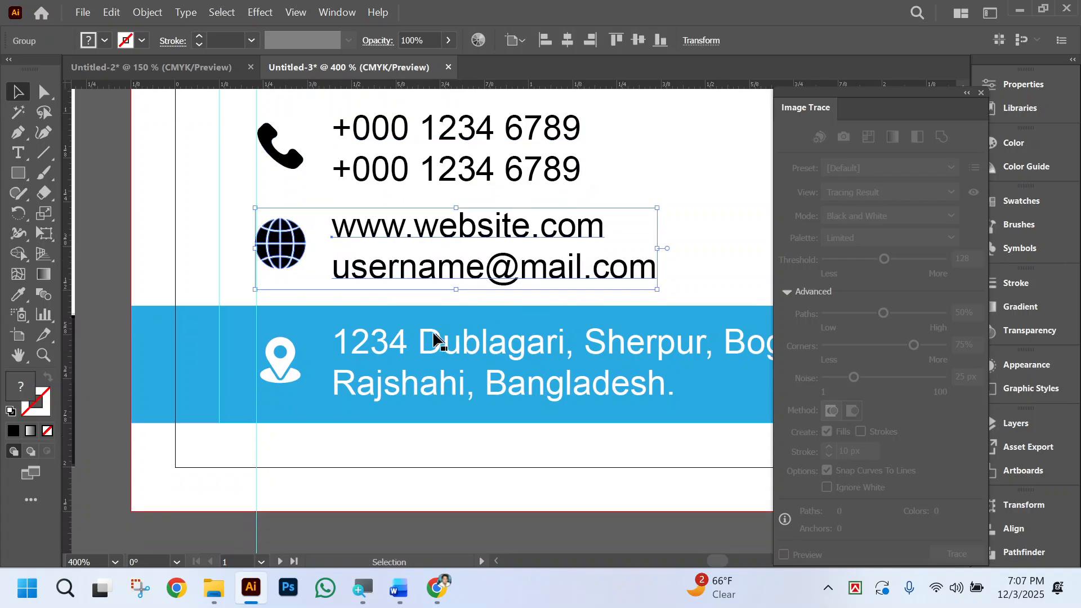
pyautogui.click(430, 337)
pyautogui.keyDown('shift'); pyautogui.click(285, 362); pyautogui.keyUp('shift')
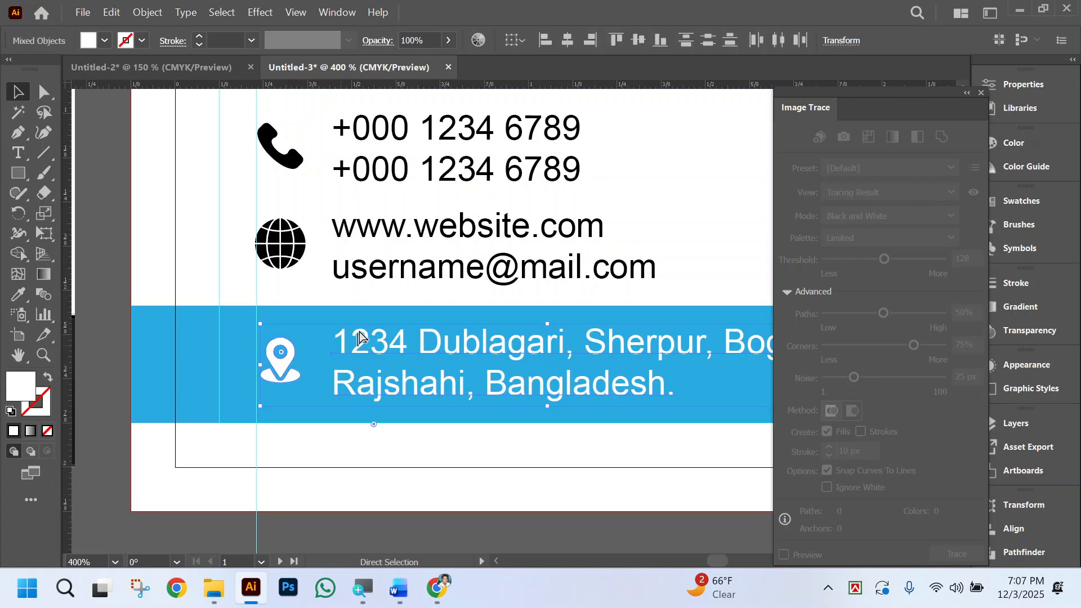
pyautogui.hotkey('ctrl', 'g')
# Align the address group to the vertical center of the blue band, using the band as key object, and deselect.
pyautogui.hotkey('ctrl', '-')
pyautogui.hotkey('ctrl', '-')
pyautogui.hotkey('ctrl', '-')
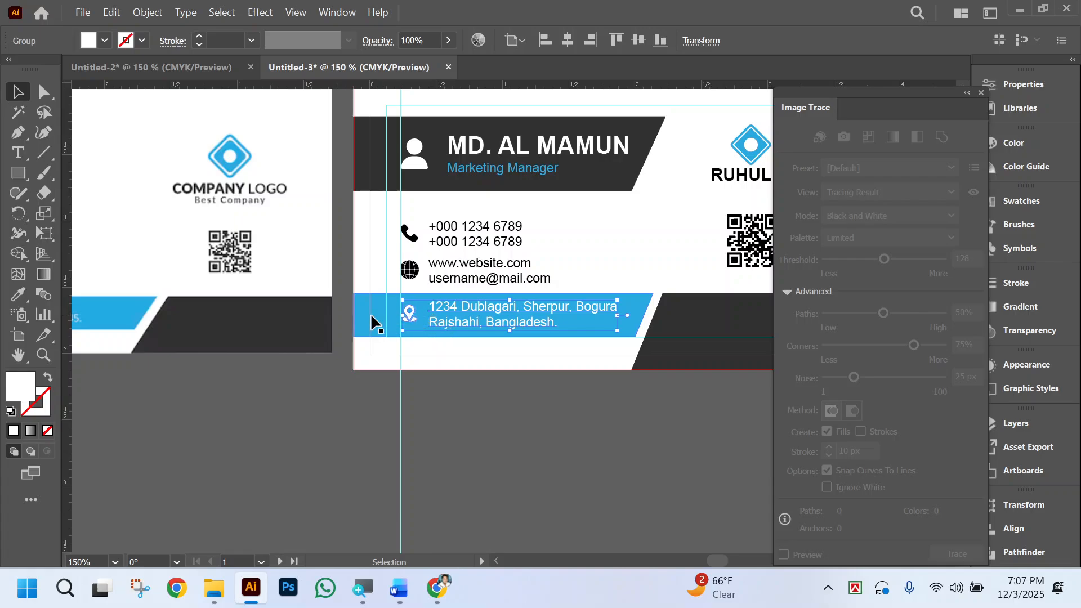
pyautogui.keyDown('shift'); pyautogui.click(362, 313); pyautogui.keyUp('shift')
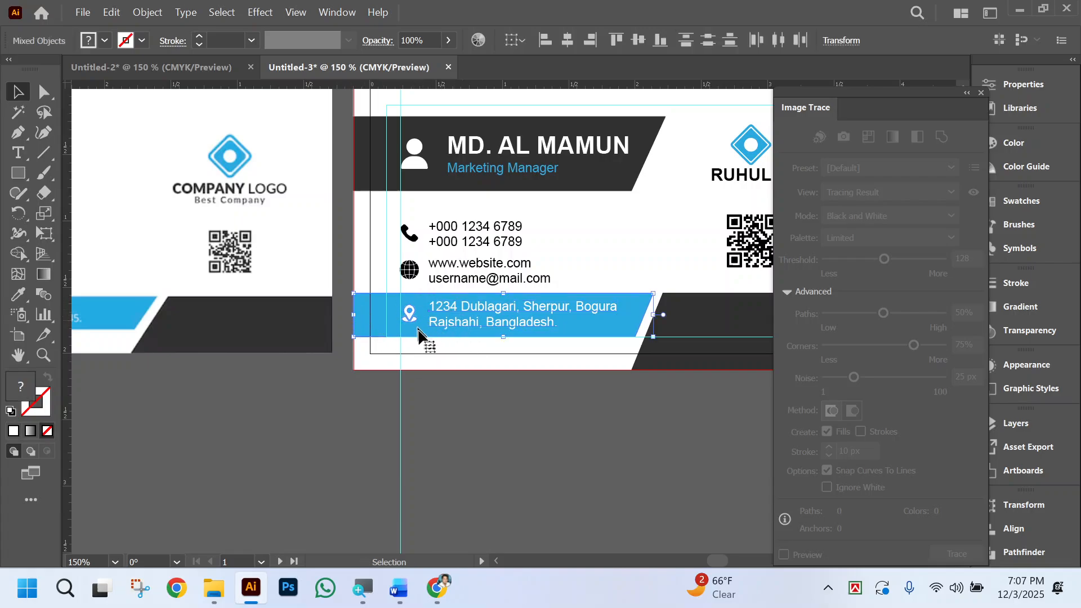
pyautogui.click(634, 301)
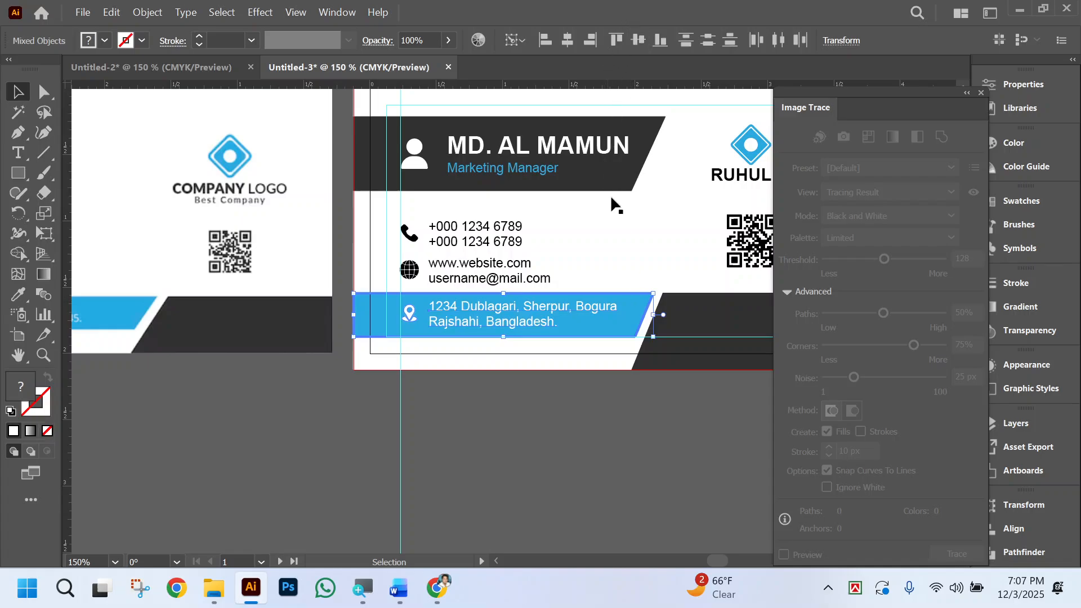
pyautogui.moveTo(523, 309); pyautogui.dragTo(524, 311)
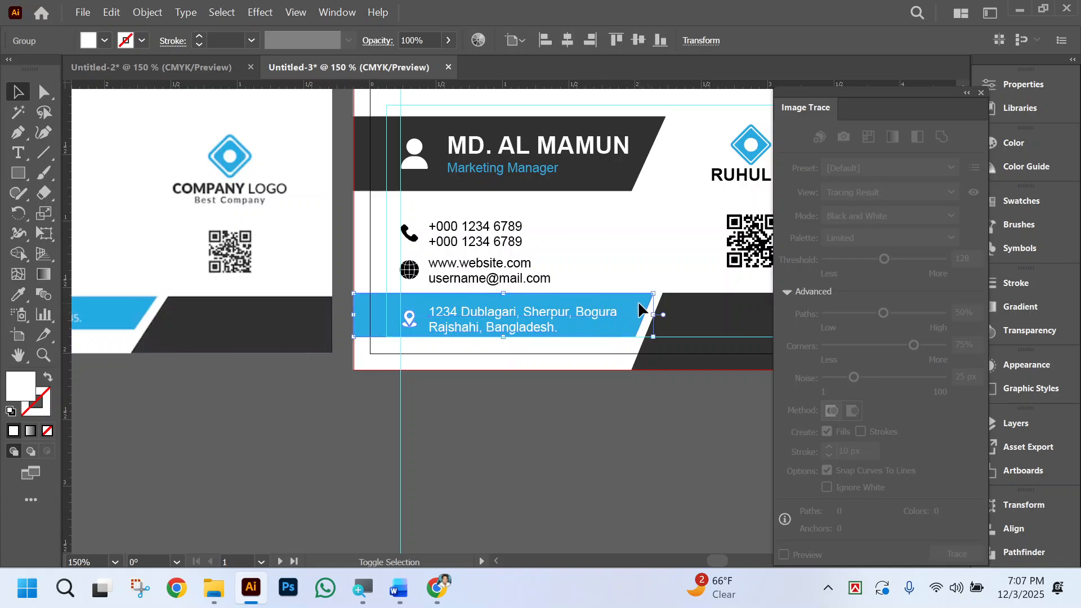
pyautogui.keyDown('shift'); pyautogui.click(639, 310); pyautogui.keyUp('shift')
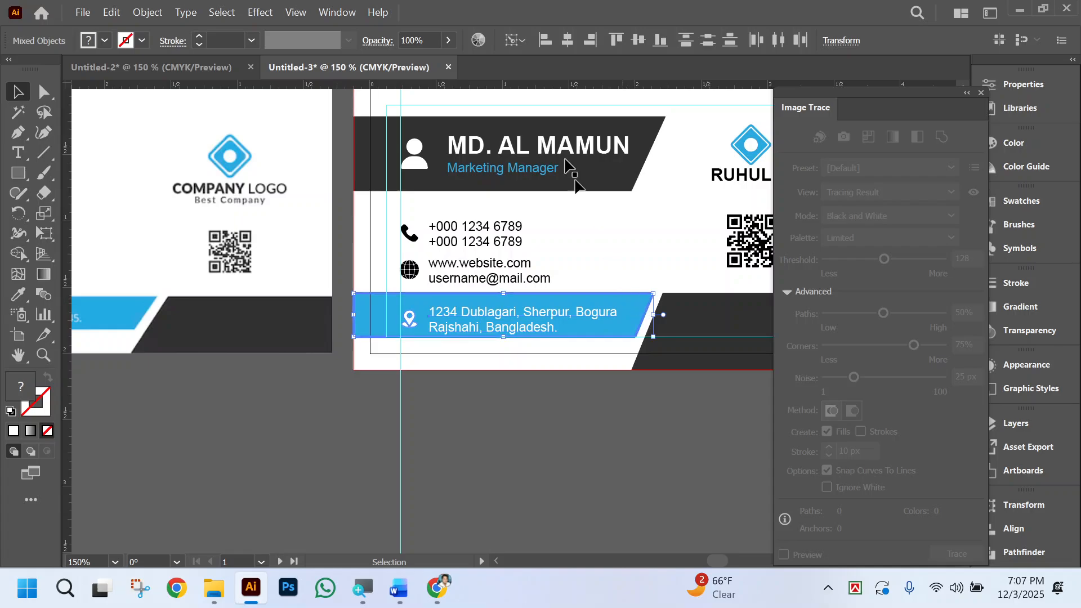
pyautogui.click(639, 39)
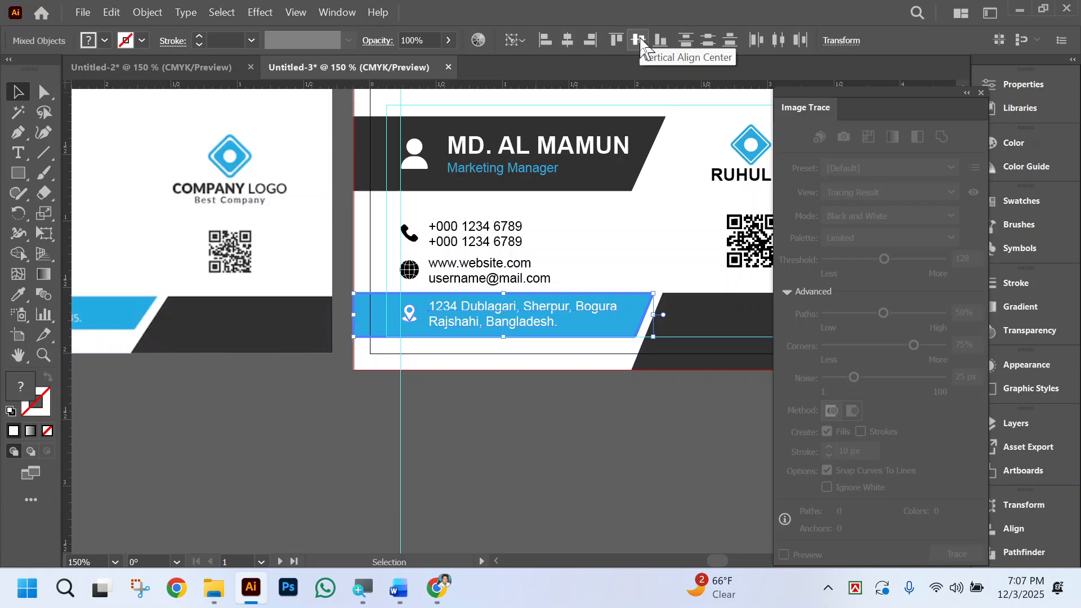
pyautogui.click(617, 245)
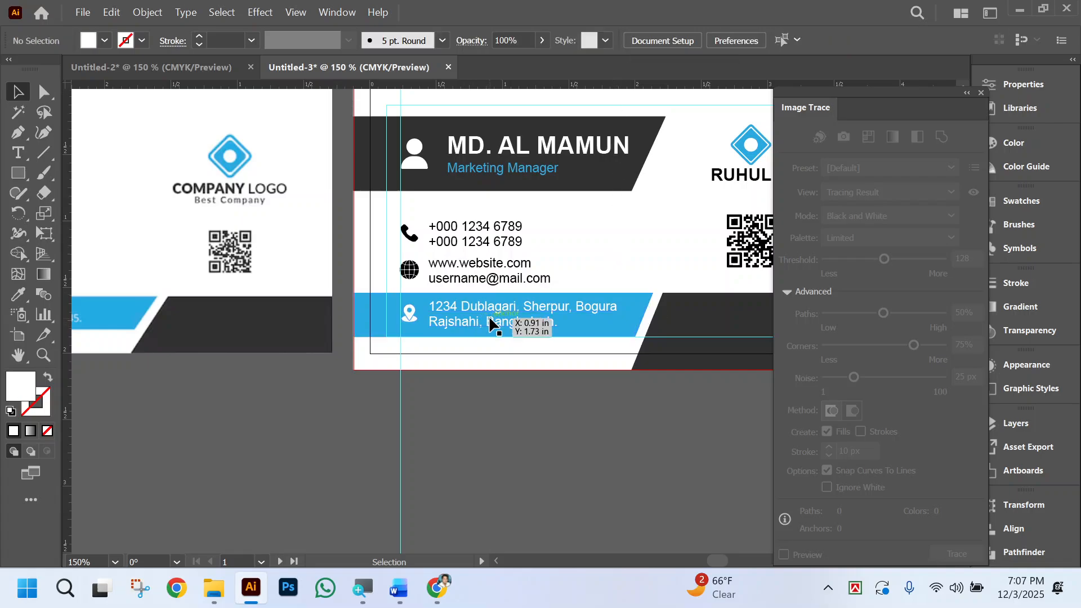
# Distribute the phone, website and address groups evenly by their vertical centers, then deselect them.
pyautogui.click(548, 254)
pyautogui.click(423, 301)
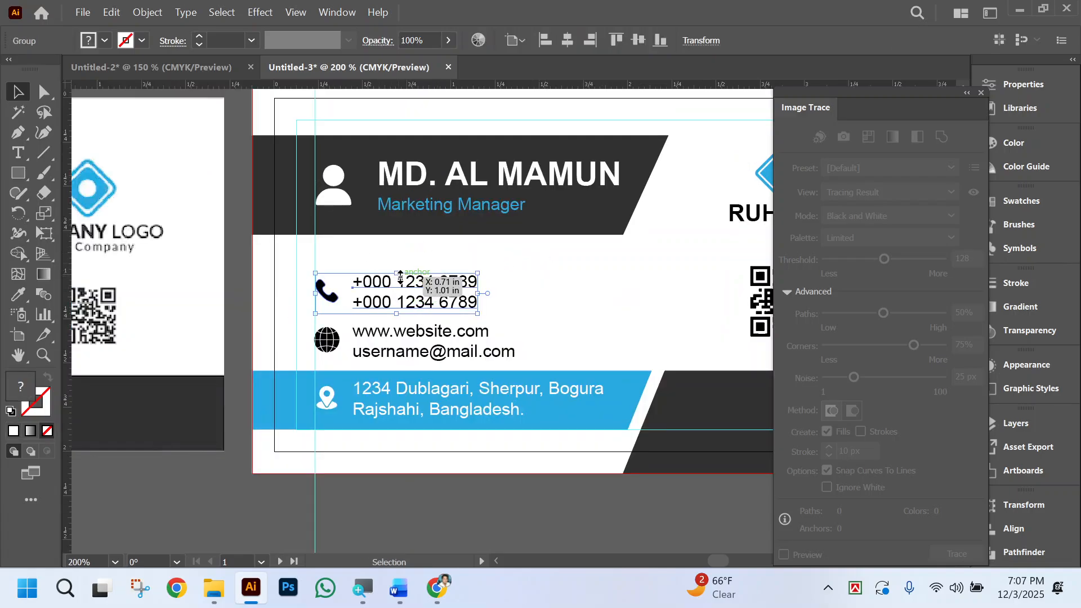
pyautogui.keyDown('shift'); pyautogui.click(397, 340); pyautogui.keyUp('shift')
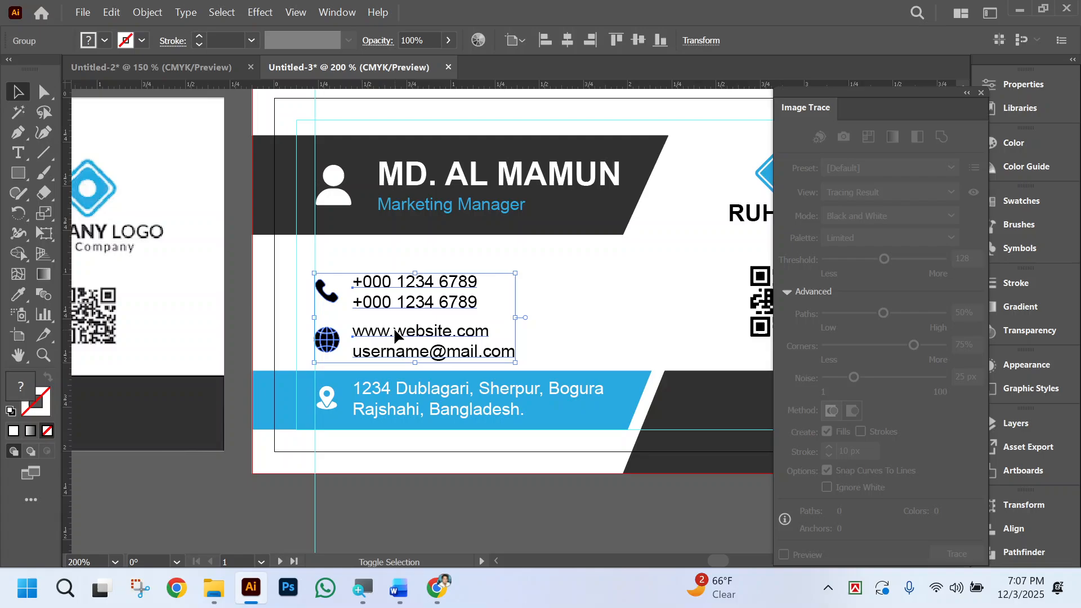
pyautogui.keyDown('shift'); pyautogui.click(405, 396); pyautogui.keyUp('shift')
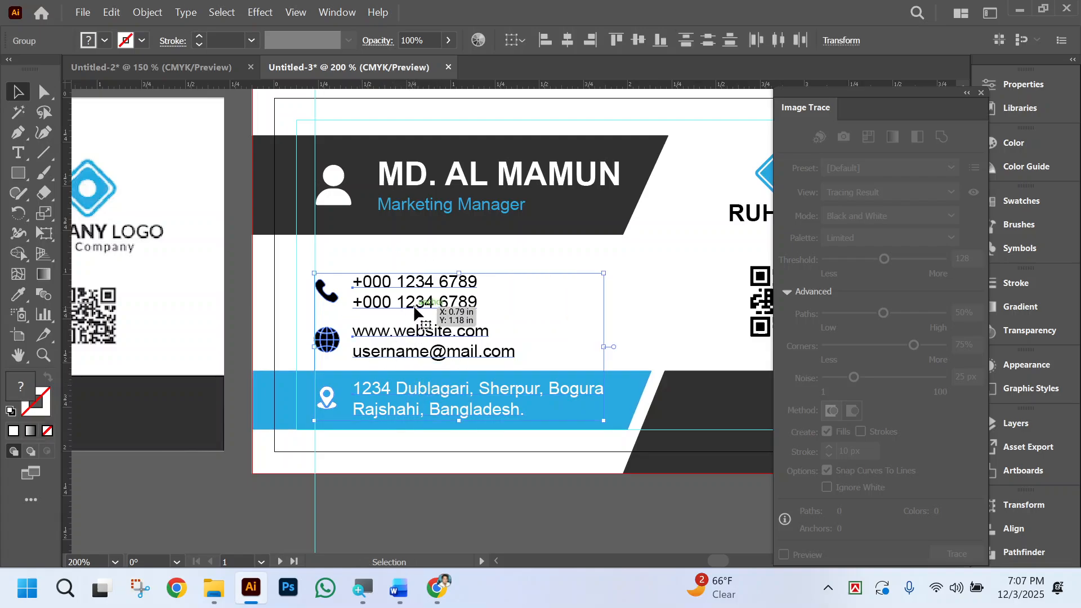
pyautogui.click(708, 40)
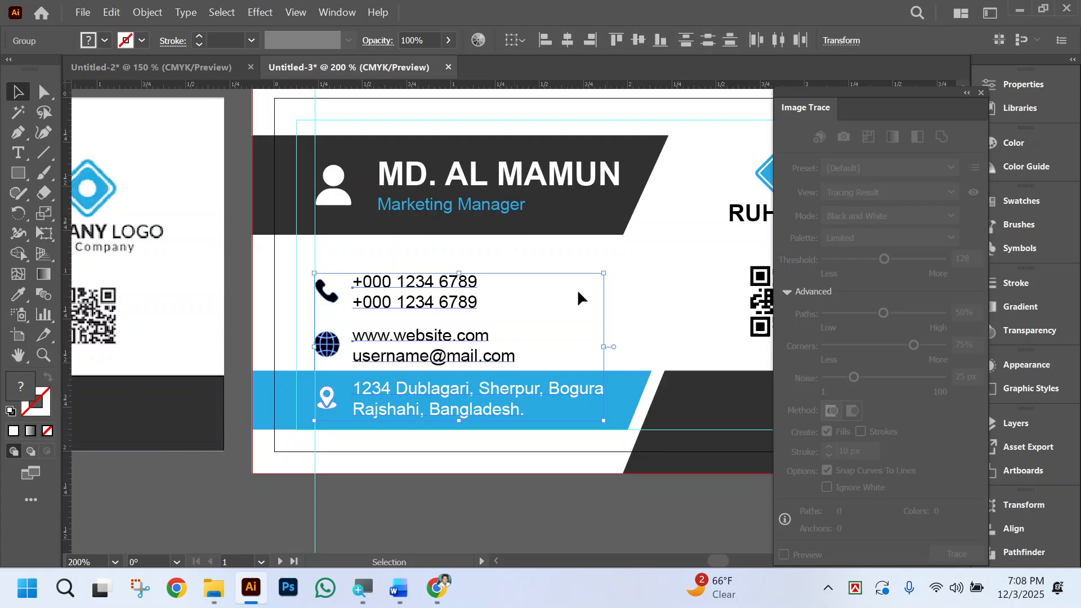
pyautogui.click(677, 269)
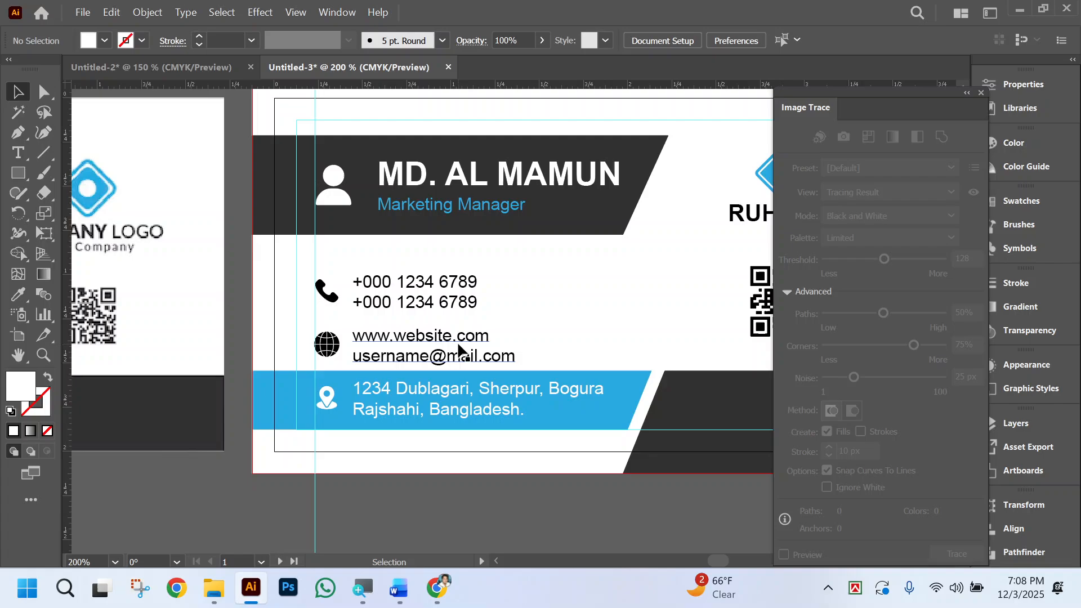
# Compare the layout of the recreated card with the reference business card beside it.
pyautogui.hscroll(2, 576, 318)
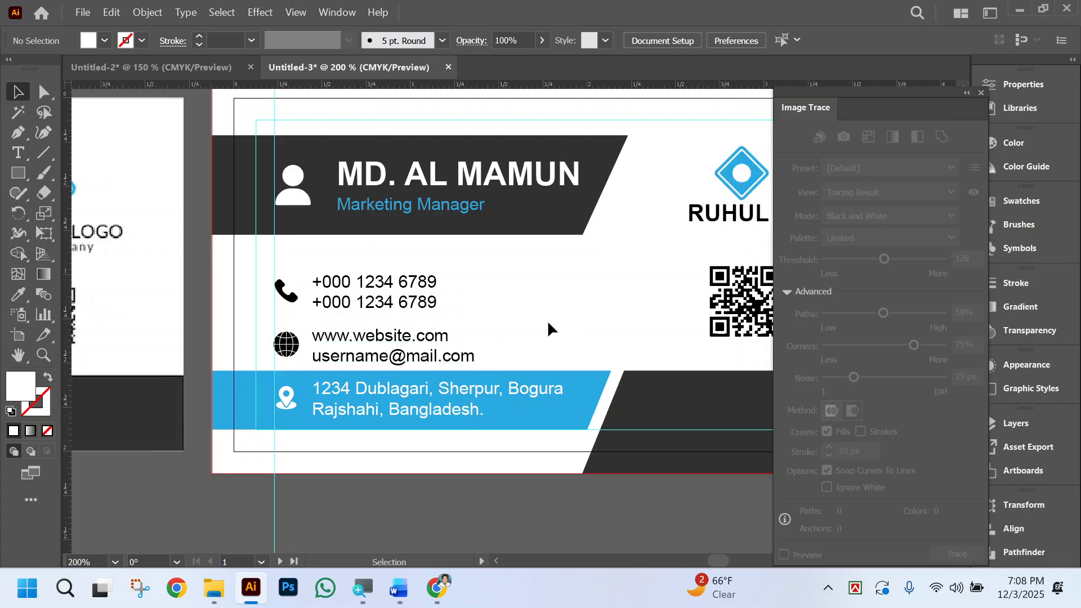
pyautogui.scroll(-1, 544, 320)
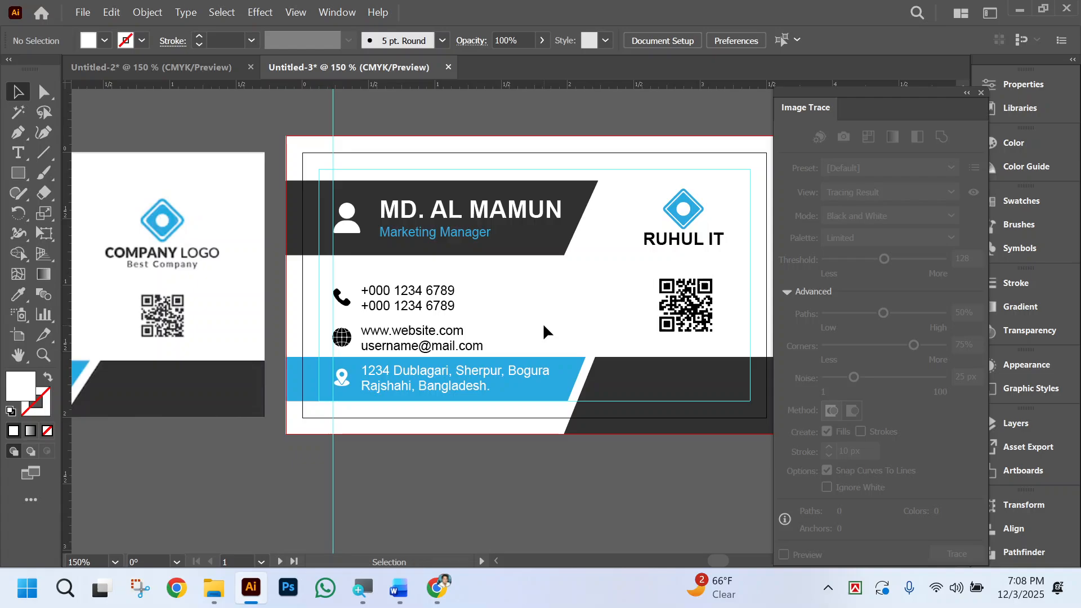
pyautogui.hscroll(-2, 609, 390)
pyautogui.hscroll(-5, 609, 390)
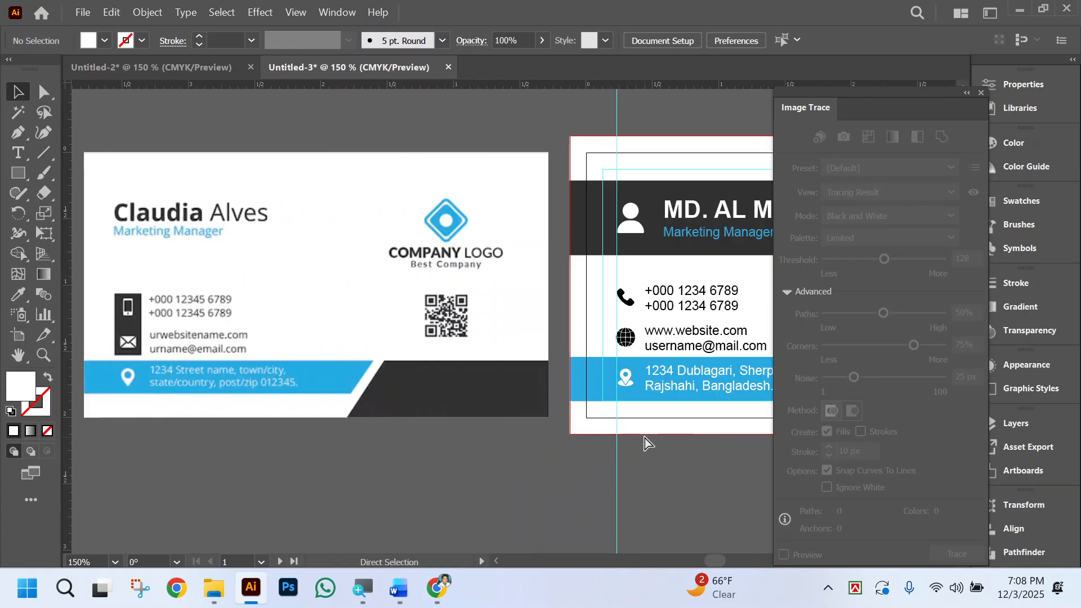
pyautogui.hscroll(2, 656, 436)
pyautogui.hscroll(-2, 658, 434)
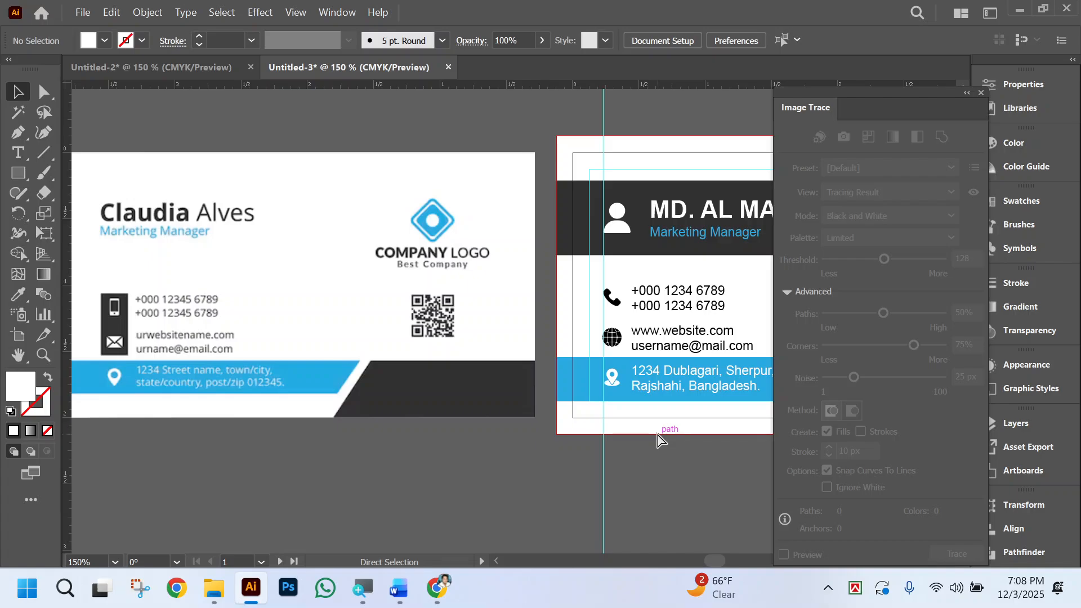
pyautogui.hscroll(2, 660, 435)
# Move the dark slanted band with its person icon, name and job title up to the upper margin guide and deselect.
pyautogui.scroll(4, 666, 404)
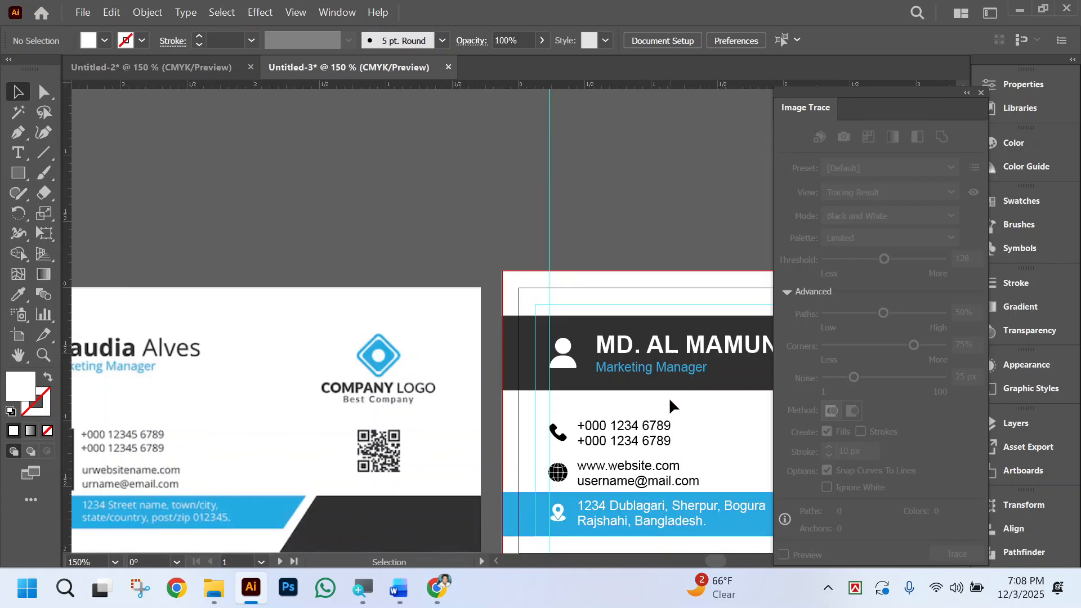
pyautogui.moveTo(669, 403); pyautogui.dragTo(563, 317)
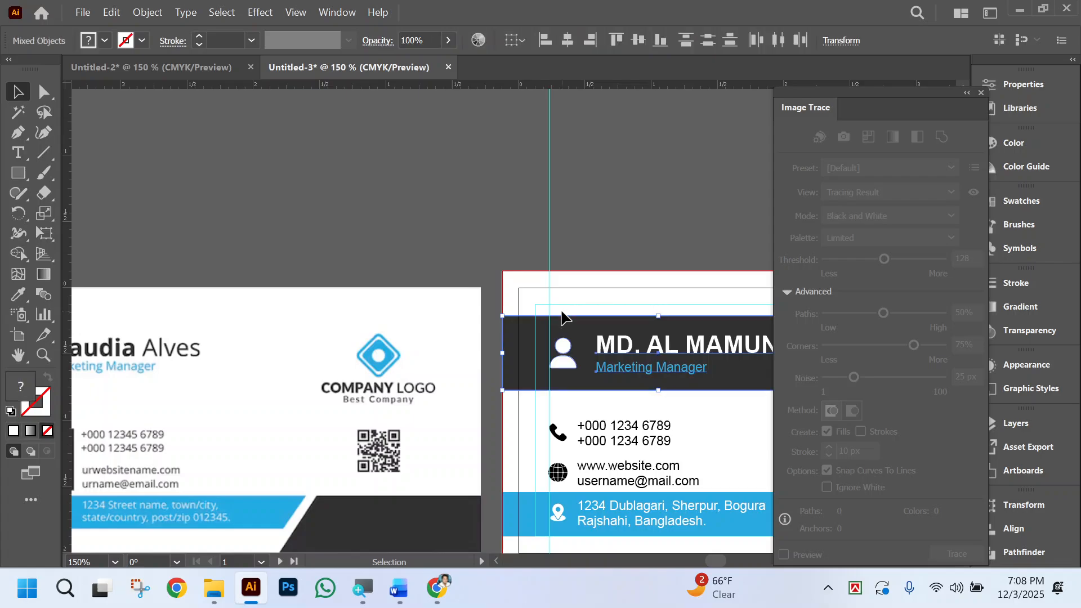
pyautogui.press('Up')
pyautogui.hotkey('shift', 'Up')
pyautogui.press('Down')
pyautogui.press('Down')
pyautogui.press('Down')
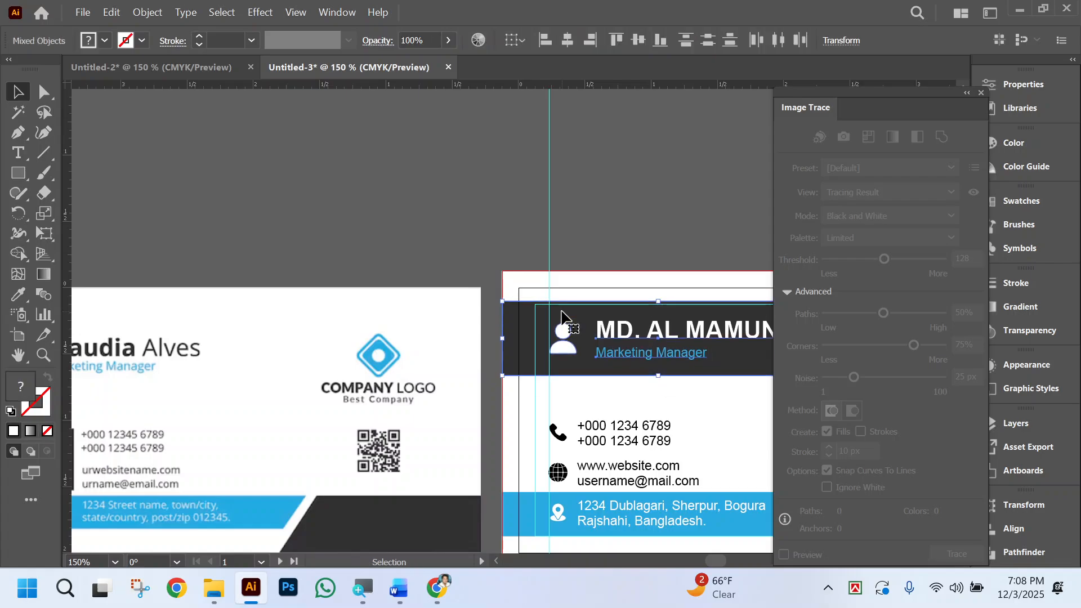
pyautogui.press('Down')
pyautogui.press('Down')
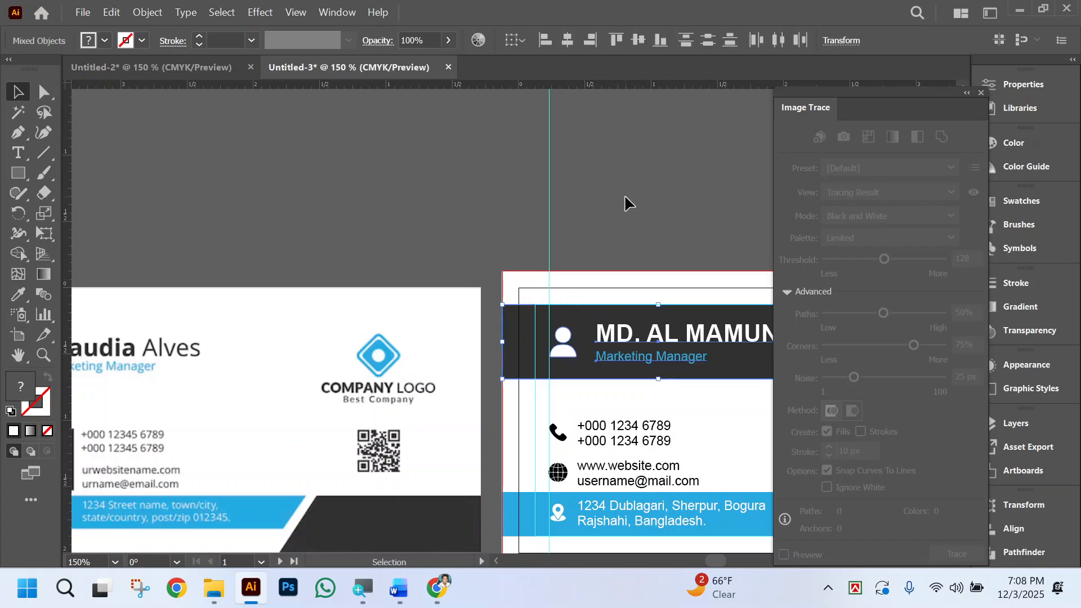
pyautogui.click(623, 197)
# Center the QR code horizontally beneath the RUHUL IT logo, using the logo as key object.
pyautogui.hscroll(6, 608, 207)
pyautogui.hscroll(1, 573, 208)
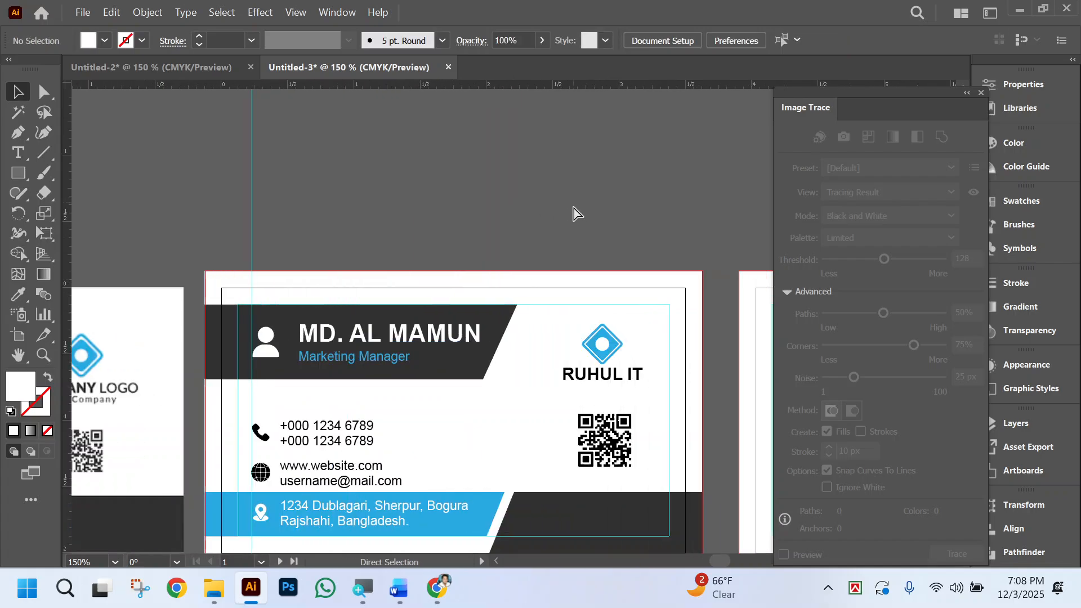
pyautogui.hscroll(1, 605, 350)
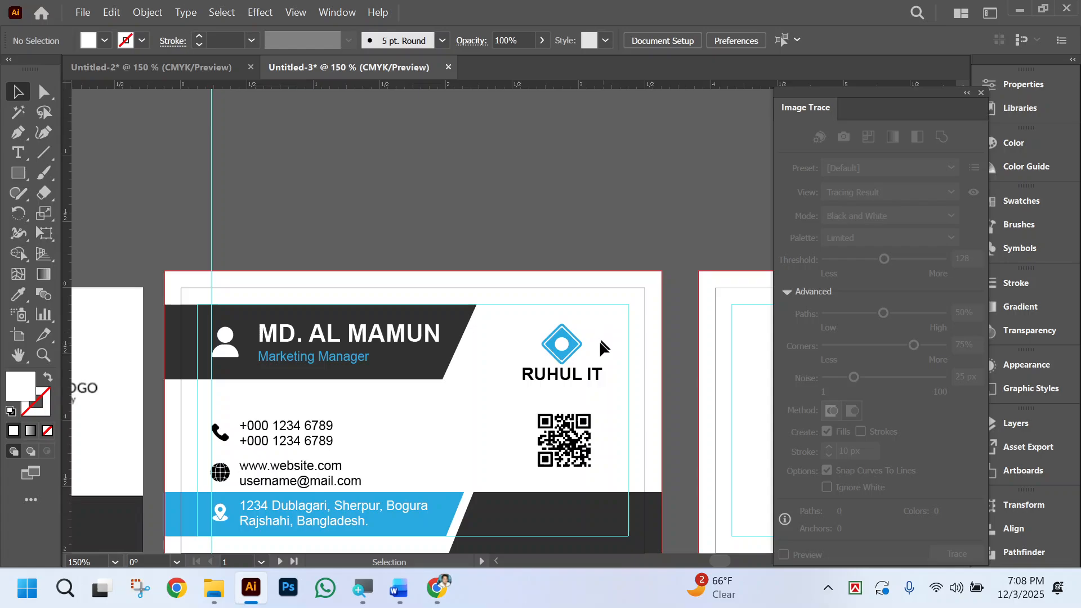
pyautogui.hotkey('ctrl', 'space')
pyautogui.keyDown('ctrl'); pyautogui.click(475, 397); pyautogui.keyUp('ctrl')
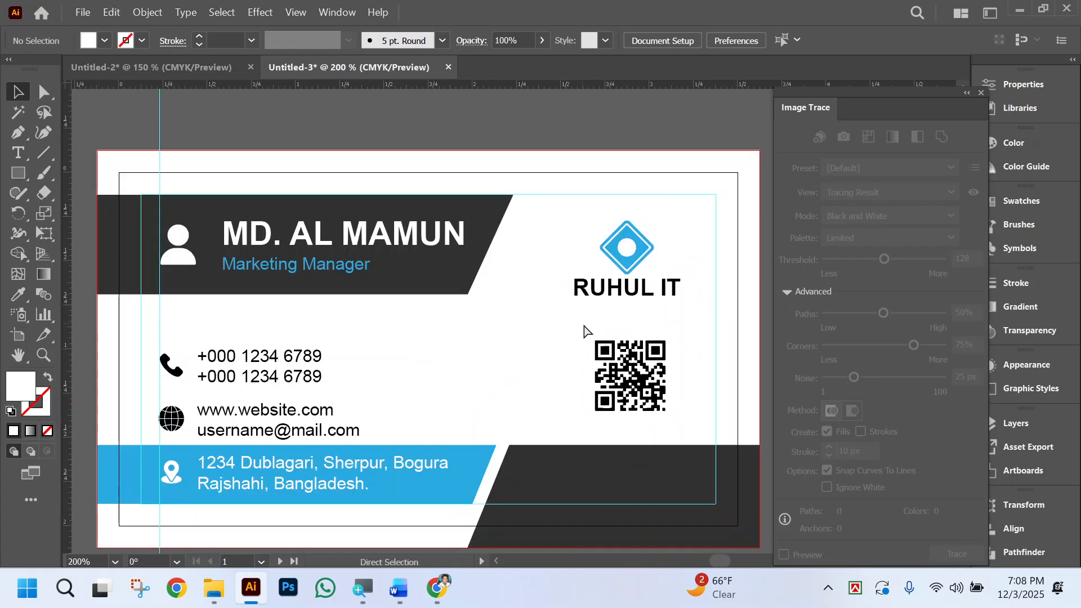
pyautogui.hscroll(3, 580, 332)
pyautogui.moveTo(460, 329); pyautogui.dragTo(557, 414)
pyautogui.moveTo(454, 221); pyautogui.dragTo(560, 416)
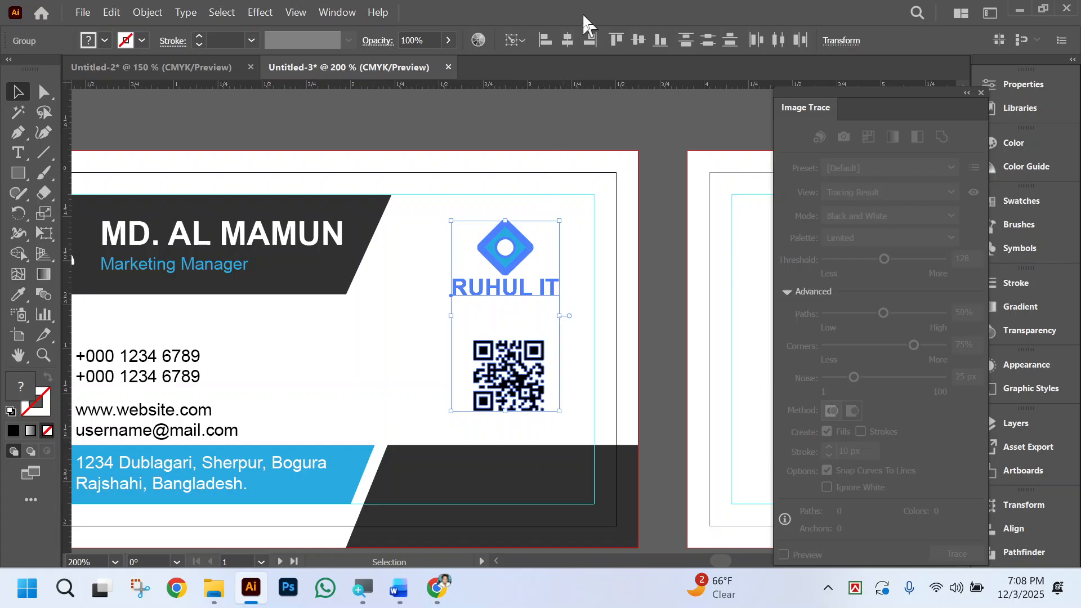
pyautogui.click(564, 35)
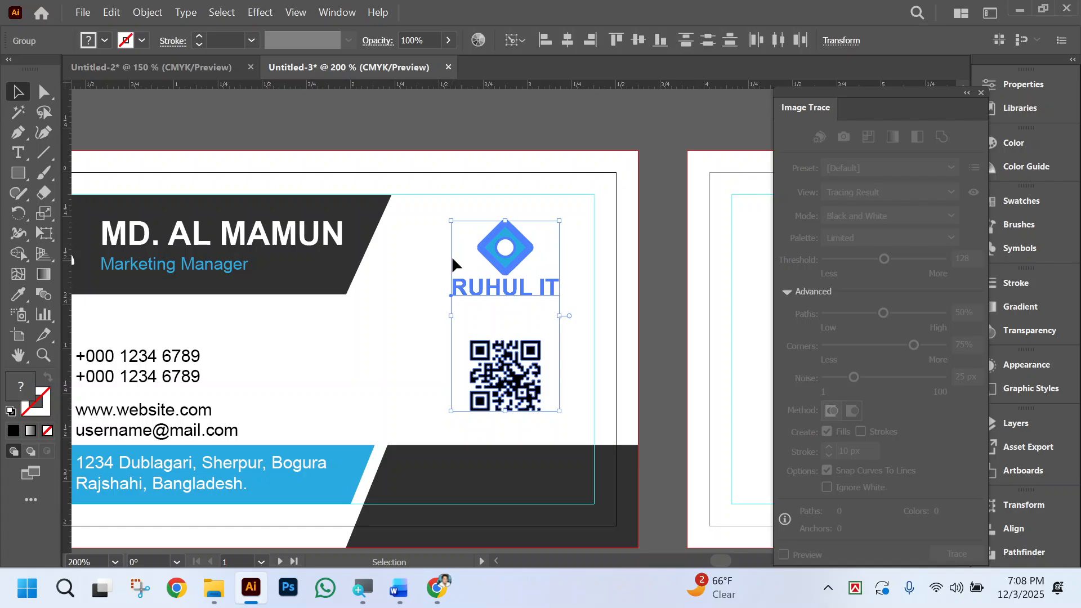
pyautogui.press('a')
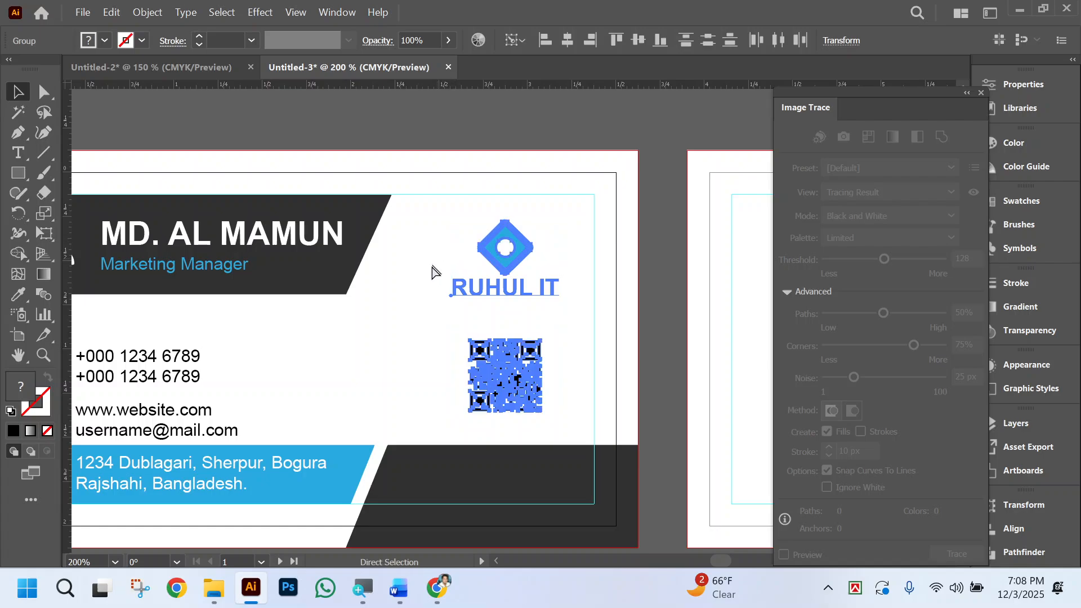
# Group the RUHUL IT logo and the QR code into a single object.
pyautogui.press('v')
pyautogui.click(408, 309)
pyautogui.hscroll(-3, 410, 321)
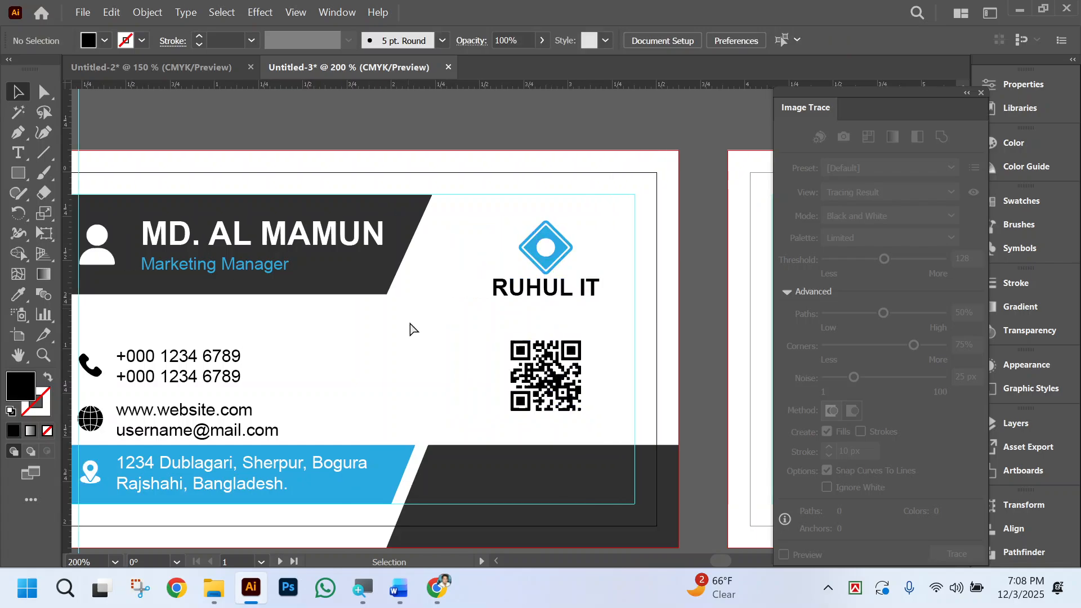
pyautogui.moveTo(491, 211); pyautogui.dragTo(624, 426)
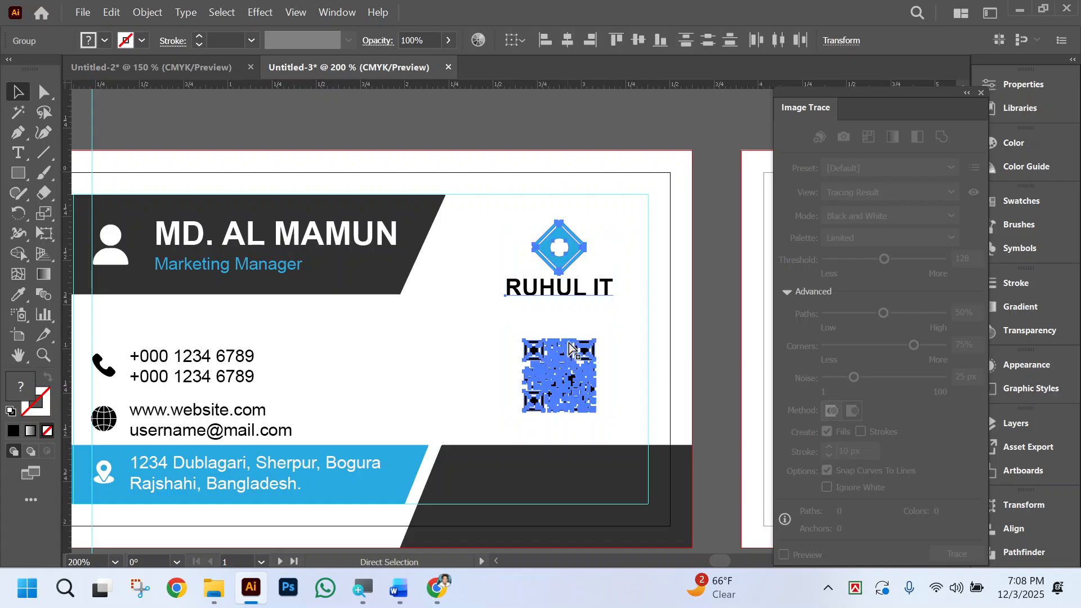
pyautogui.hotkey('ctrl', 'g')
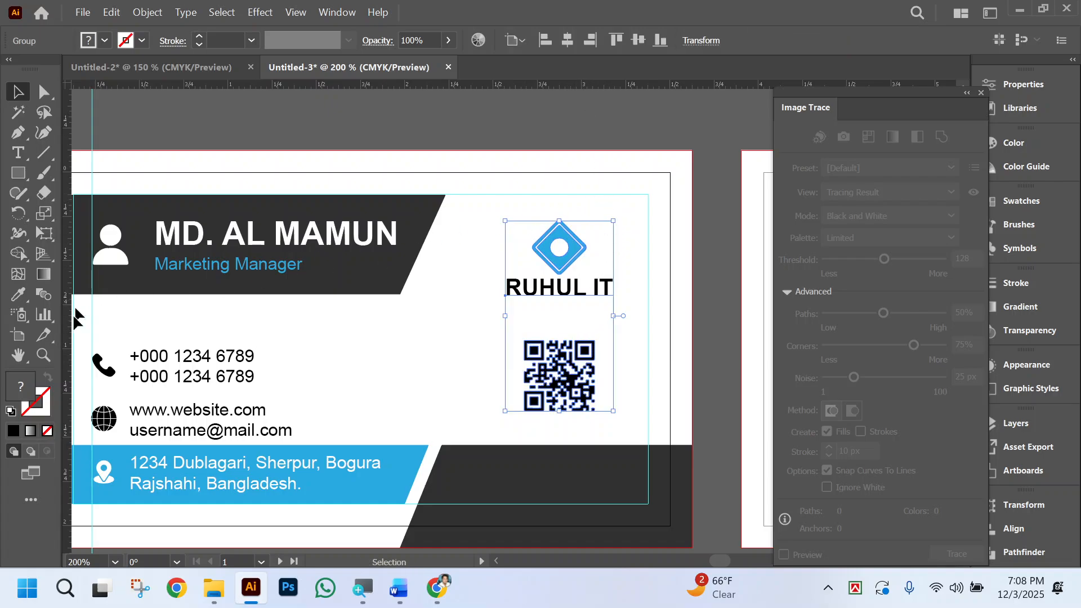
# Draw a black helper rectangle over the logo and QR code, spanning from the upper trim line down to the dark lower band.
pyautogui.click(13, 176)
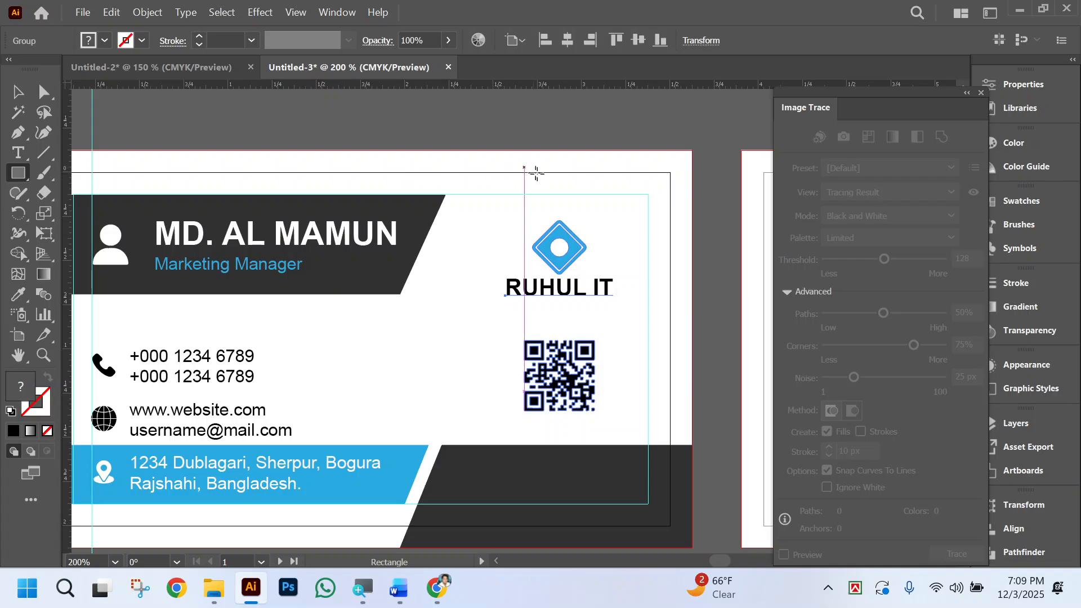
pyautogui.moveTo(541, 172)
pyautogui.mouseDown()
pyautogui.moveTo(568, 242)
pyautogui.moveTo(595, 444)
pyautogui.mouseUp()
pyautogui.click(18, 92)
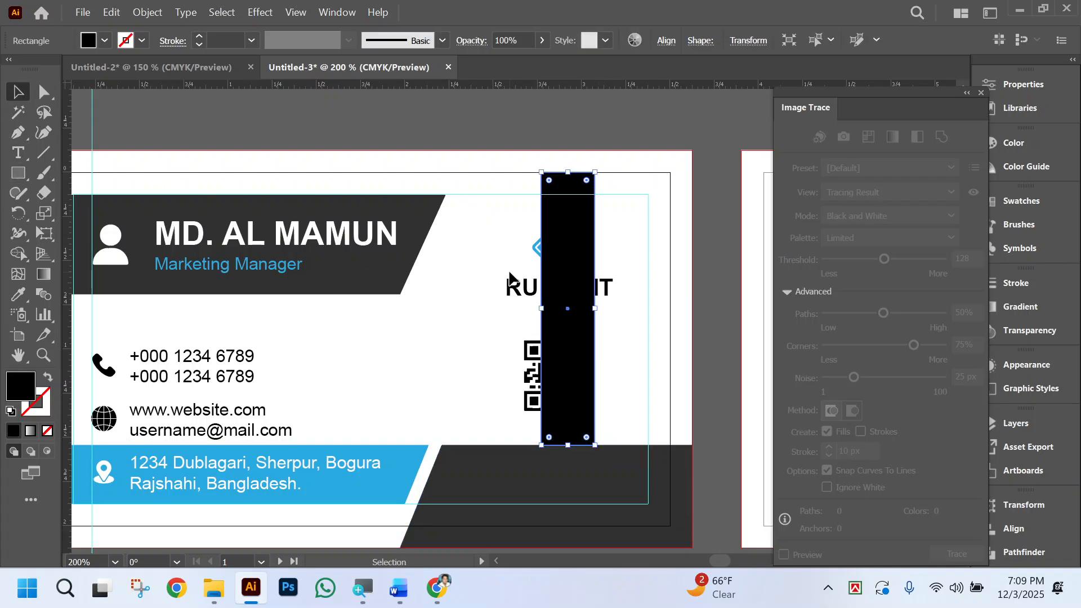
# Center the logo and QR code group vertically on the helper rectangle as key object, and delete the rectangle.
pyautogui.click(513, 340)
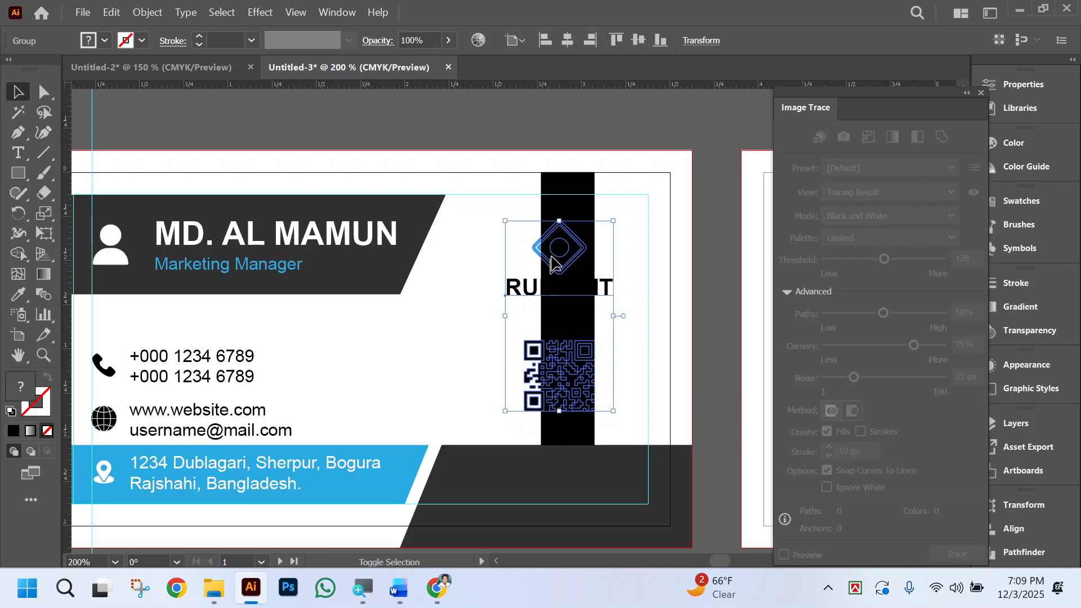
pyautogui.keyDown('shift'); pyautogui.click(583, 194); pyautogui.keyUp('shift')
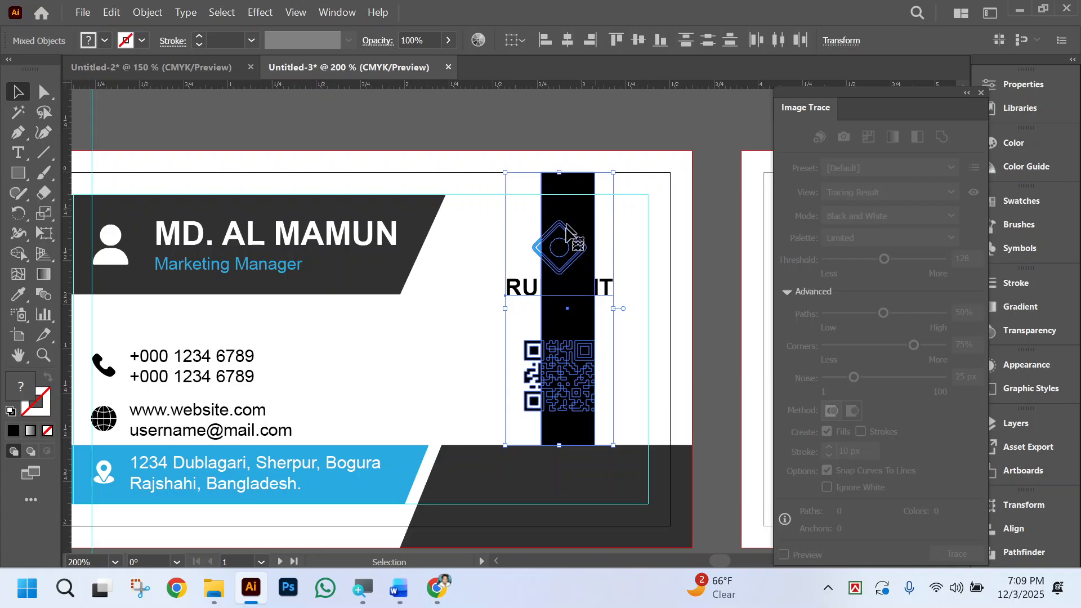
pyautogui.click(646, 42)
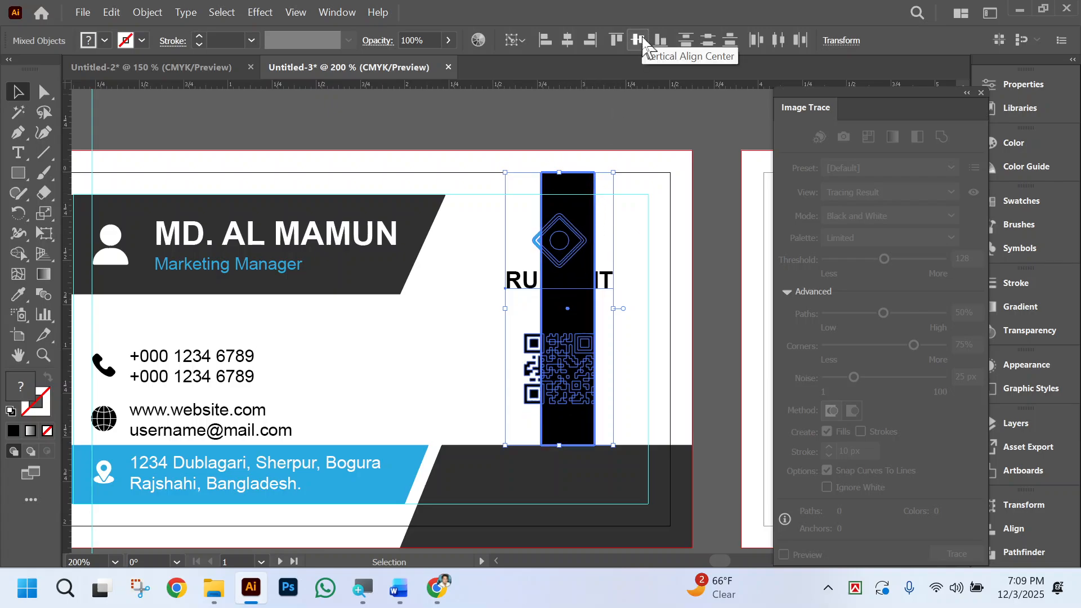
pyautogui.click(482, 293)
pyautogui.click(576, 220)
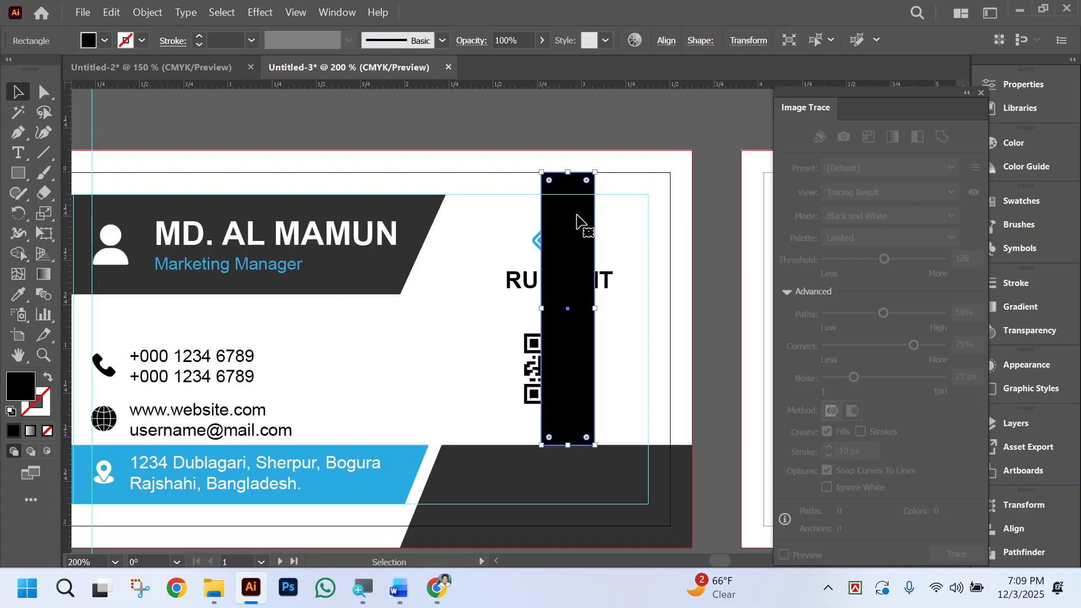
pyautogui.press('Delete')
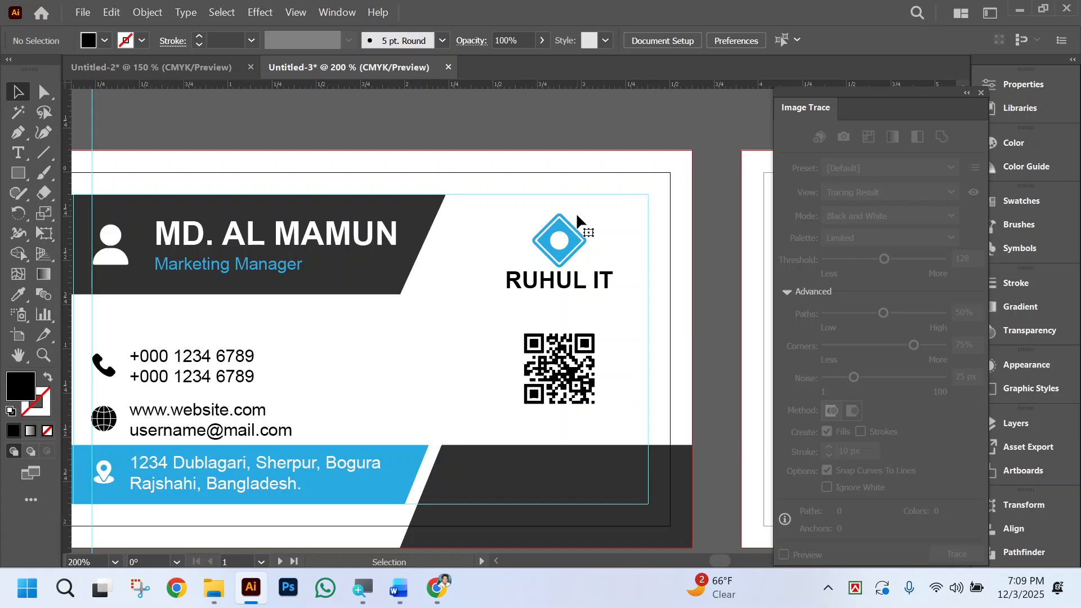
# Move the logo and QR code group outward horizontally until its outer edge meets the card's right margin guide.
pyautogui.hotkey('ctrl', '-')
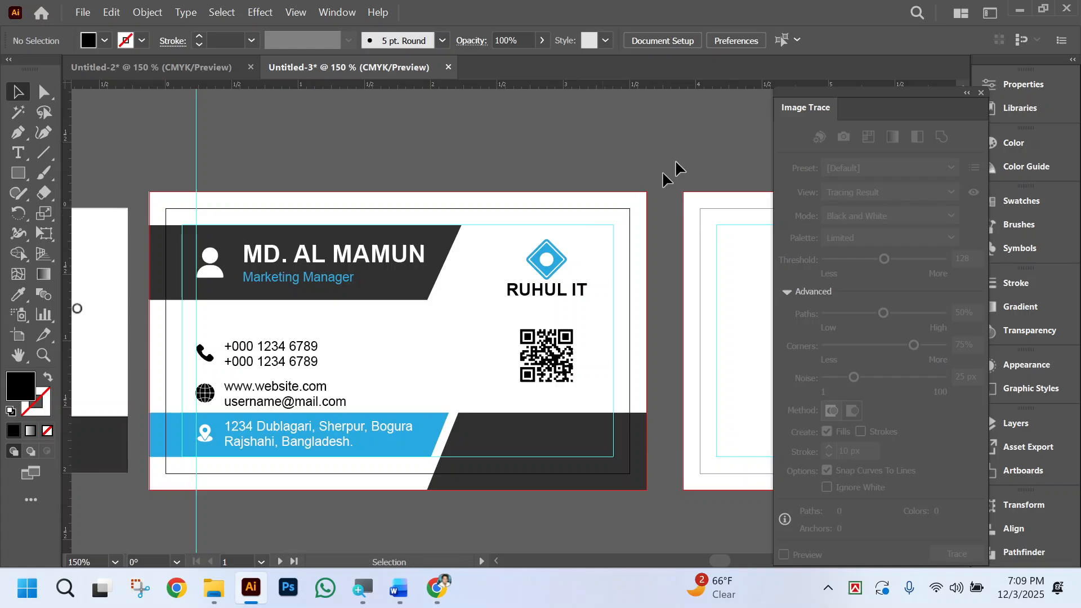
pyautogui.hscroll(-3, 661, 321)
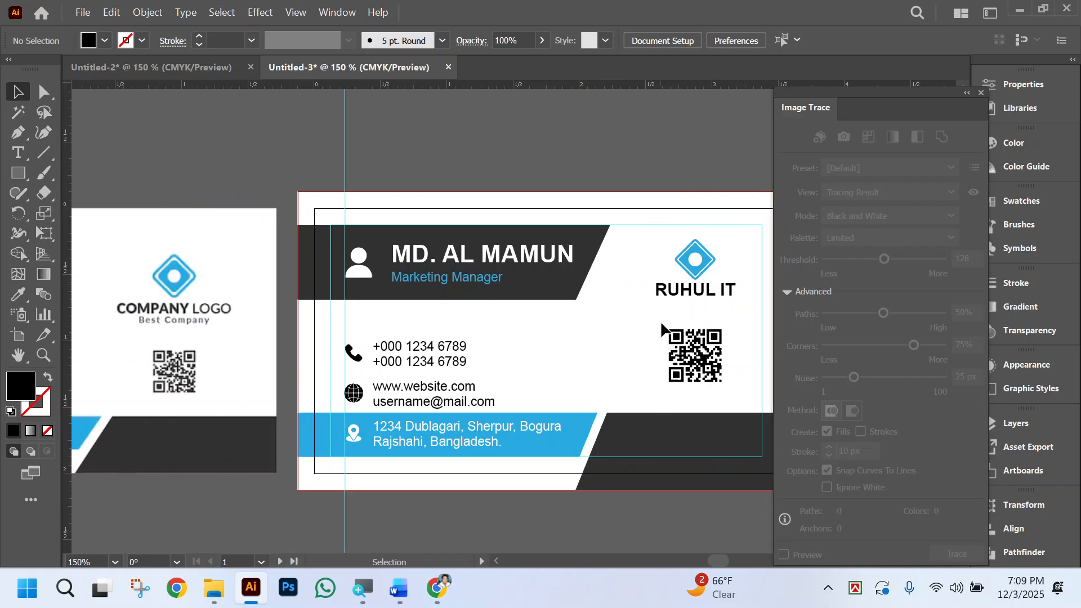
pyautogui.moveTo(644, 255); pyautogui.dragTo(723, 391)
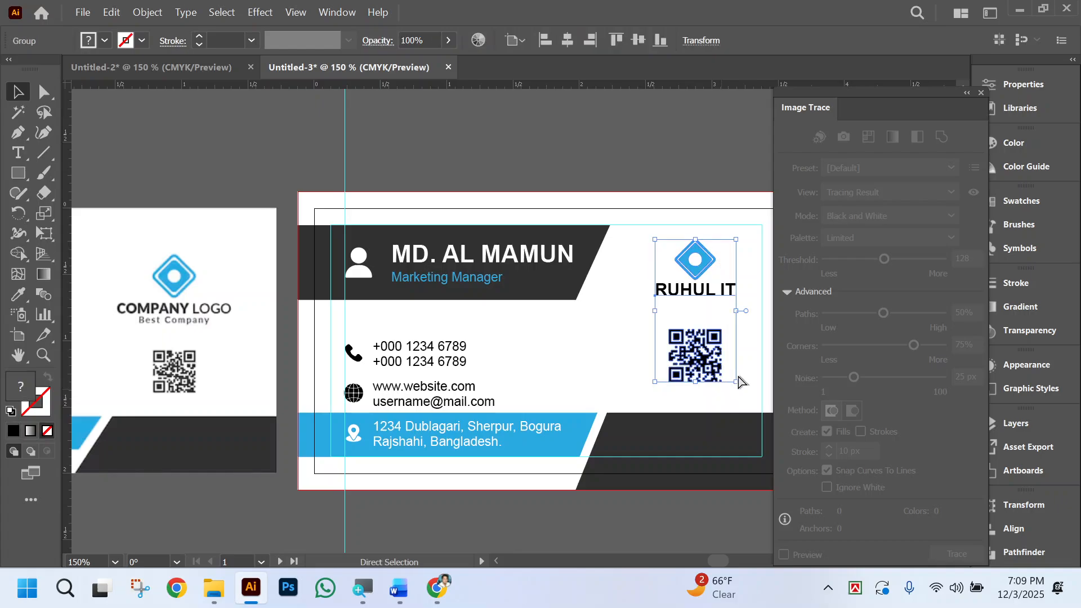
pyautogui.hscroll(3, 716, 304)
pyautogui.moveTo(636, 293); pyautogui.dragTo(660, 292)
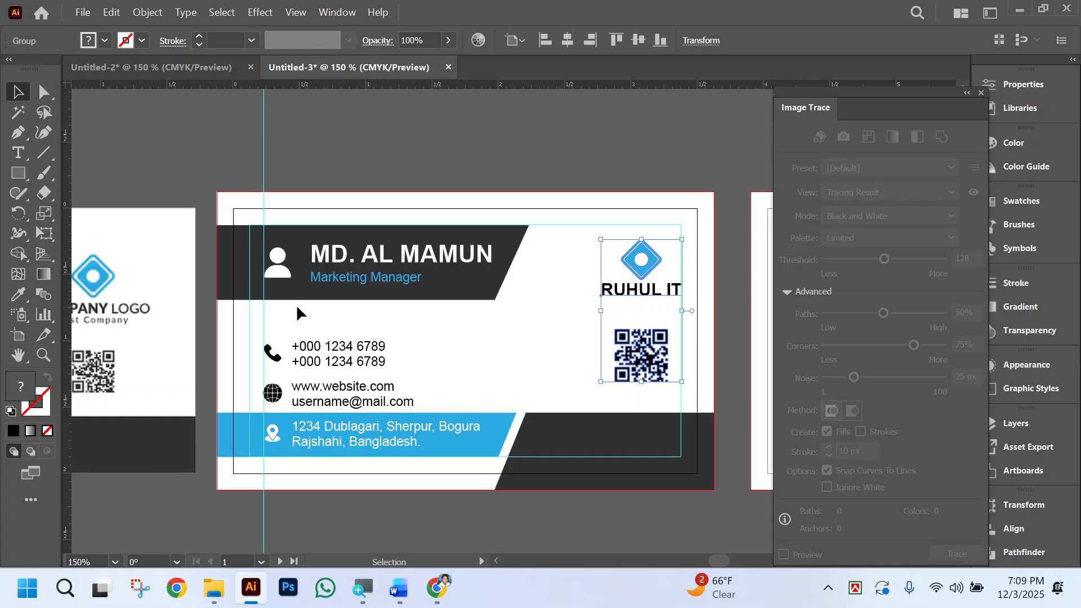
# Try to select the vertical guide running along the contact icons, and open the canvas options for guides.
pyautogui.click(262, 325)
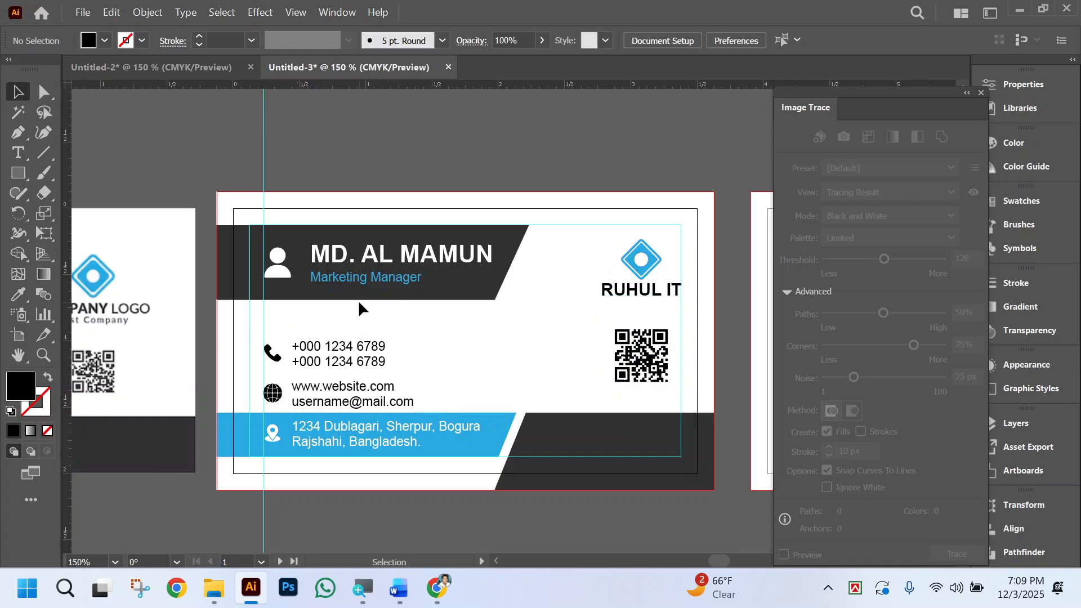
pyautogui.rightClick(233, 109)
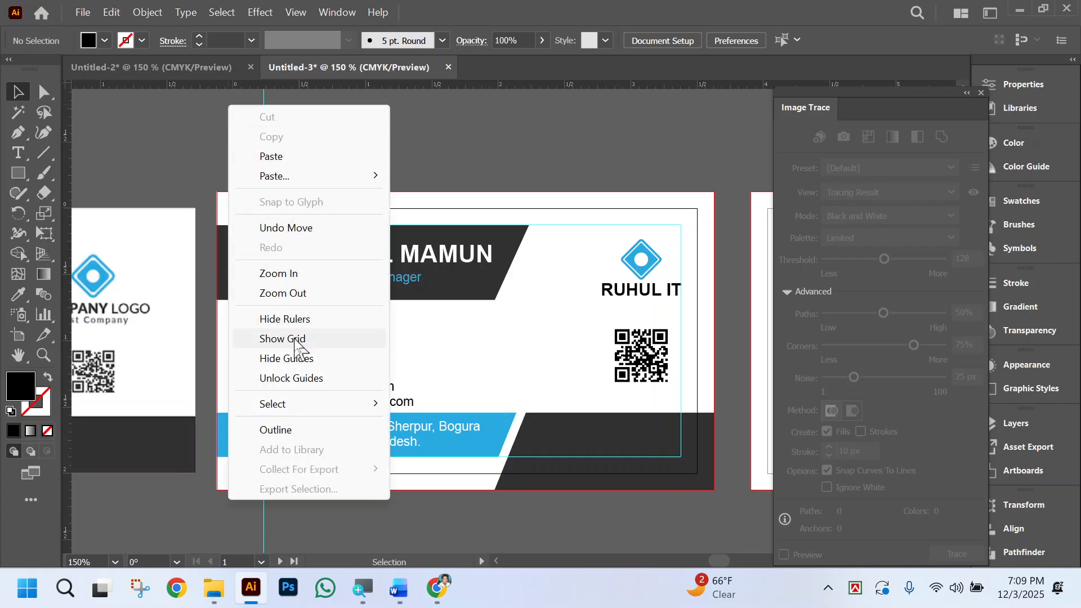
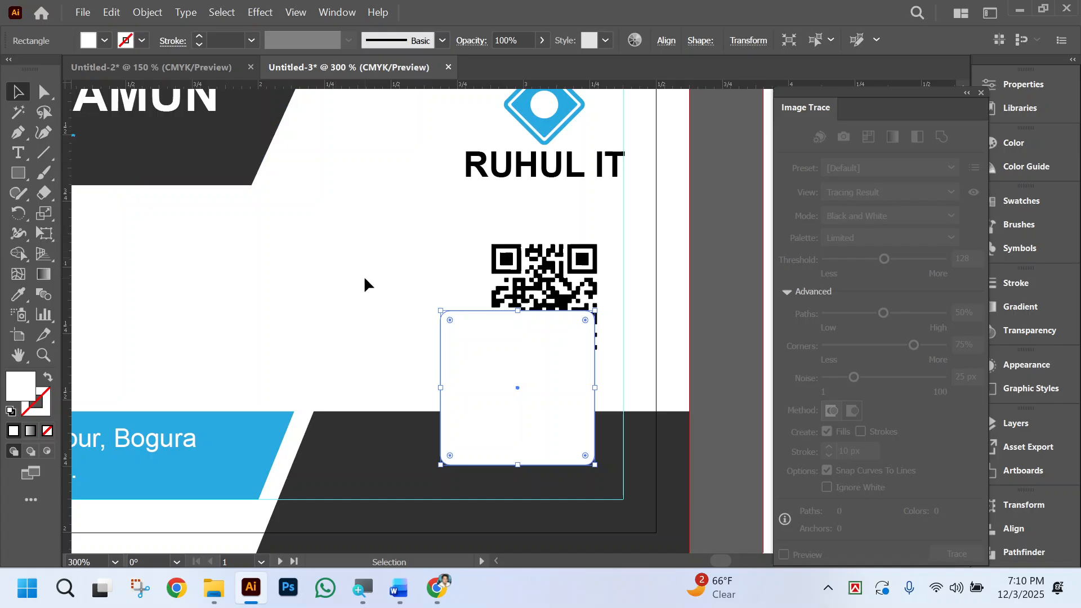
# Place a slightly enlarged copy of the white rounded square behind it as a border, filled with the lower band's dark grey.
pyautogui.press('a')
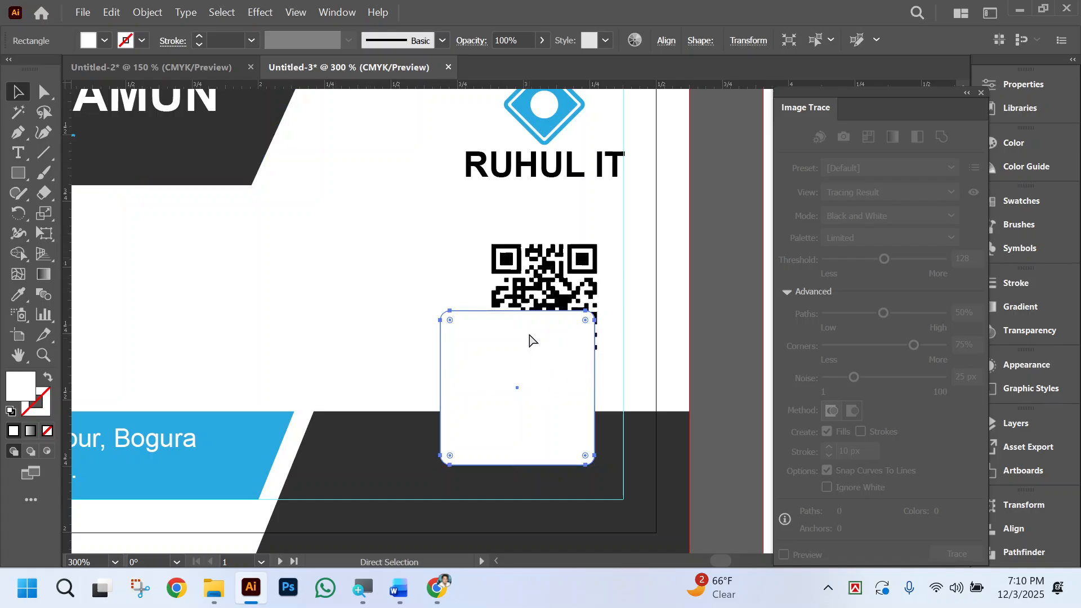
pyautogui.press('v')
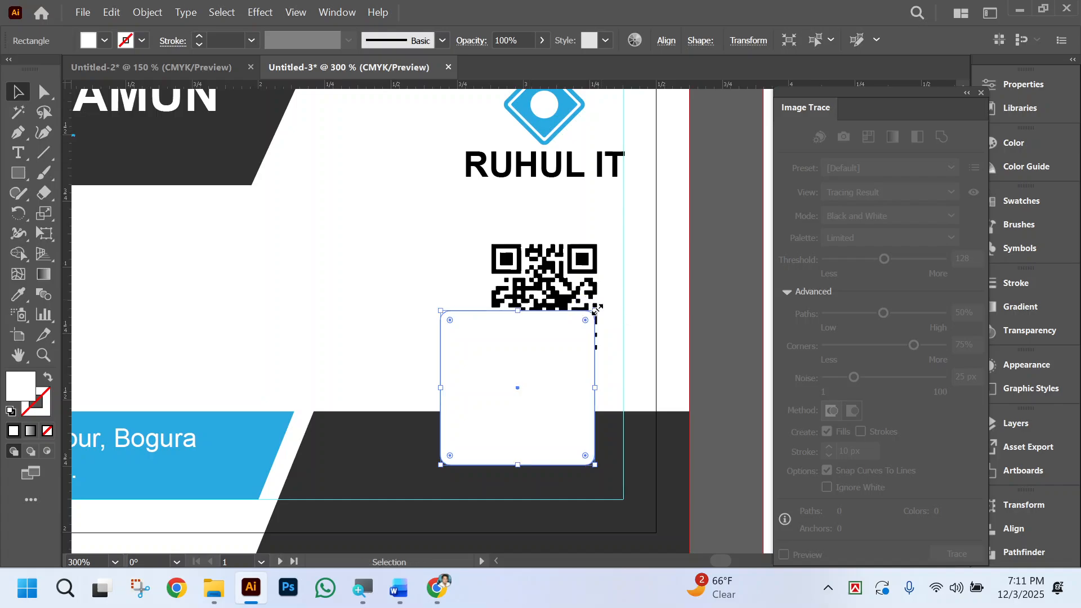
pyautogui.moveTo(596, 312); pyautogui.dragTo(607, 307)
pyautogui.click(18, 294)
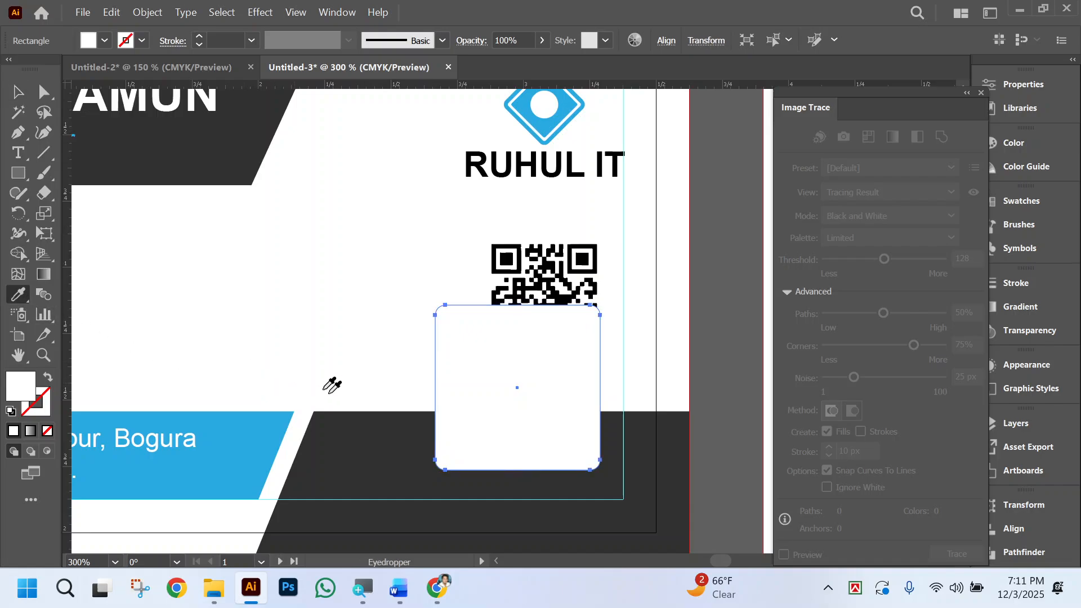
pyautogui.click(362, 433)
pyautogui.click(18, 92)
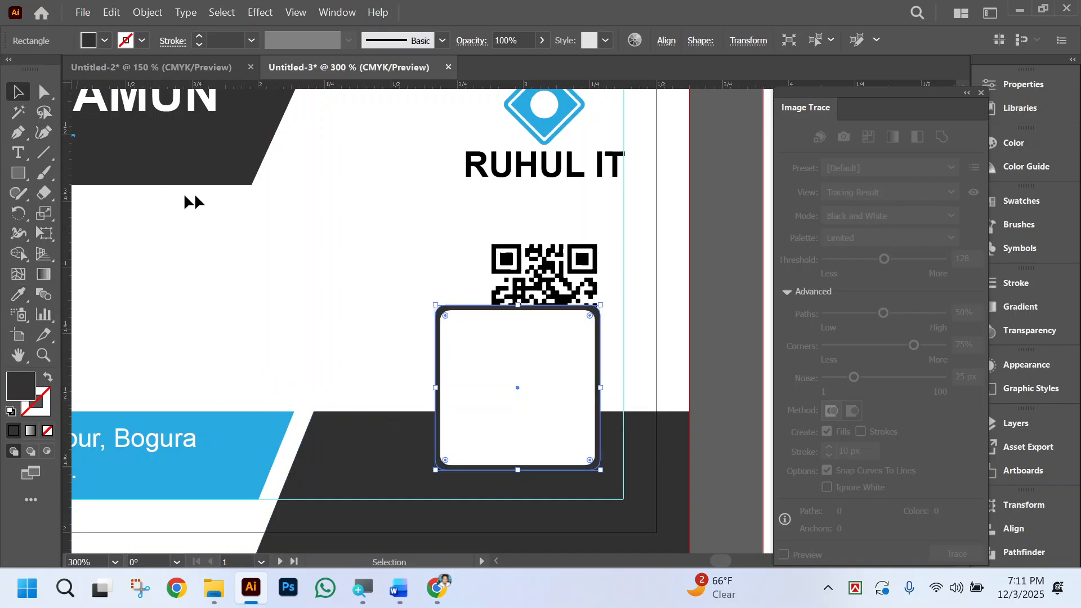
pyautogui.click(549, 232)
pyautogui.moveTo(549, 232); pyautogui.dragTo(563, 262)
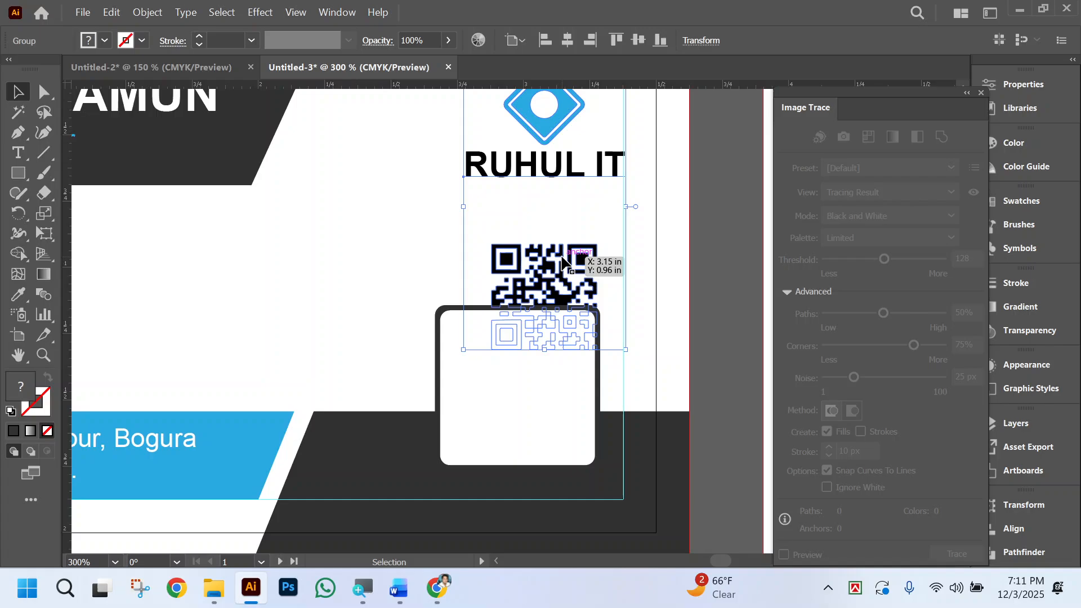
pyautogui.doubleClick(562, 257)
pyautogui.click(562, 258)
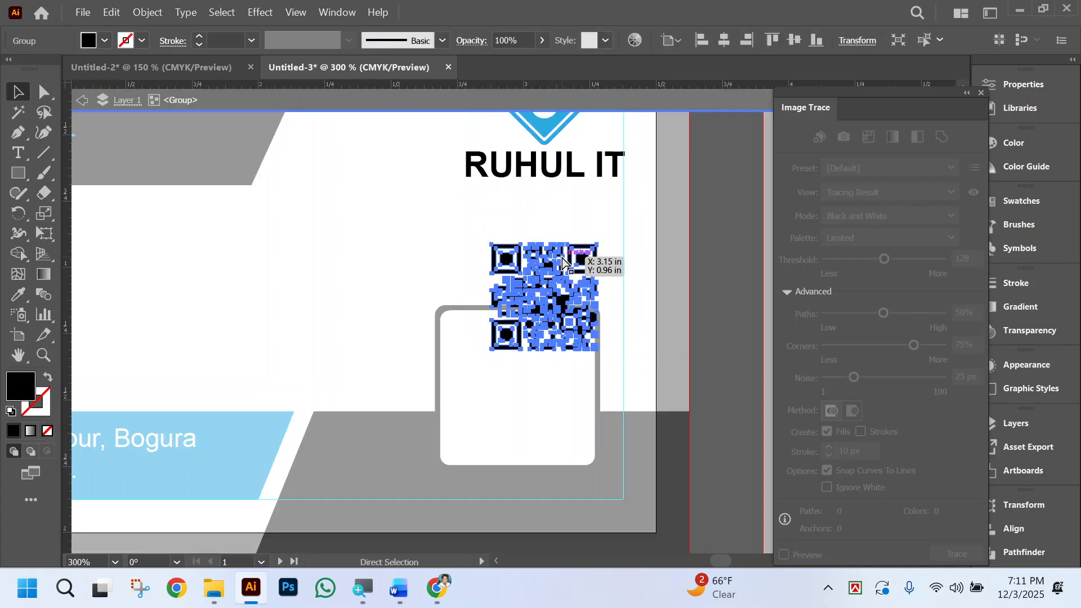
pyautogui.hotkey('ctrl', 'z')
pyautogui.hotkey('ctrl', 'shift', 'z')
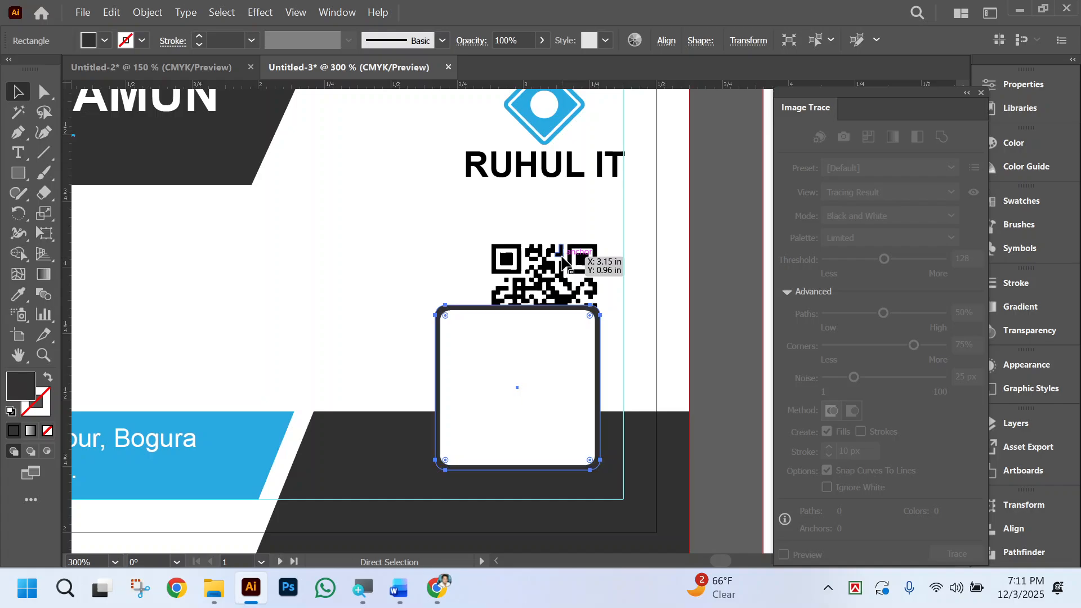
# Take the QR code out of its group with the logo and place it in front of the white rounded square.
pyautogui.click(562, 259)
pyautogui.doubleClick(562, 258)
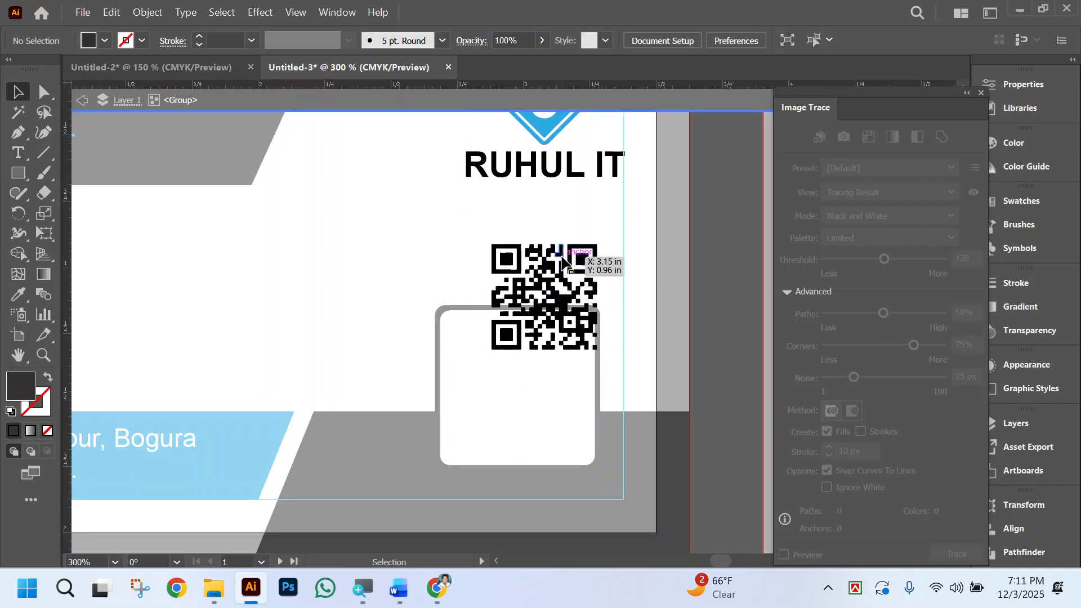
pyautogui.click(562, 259)
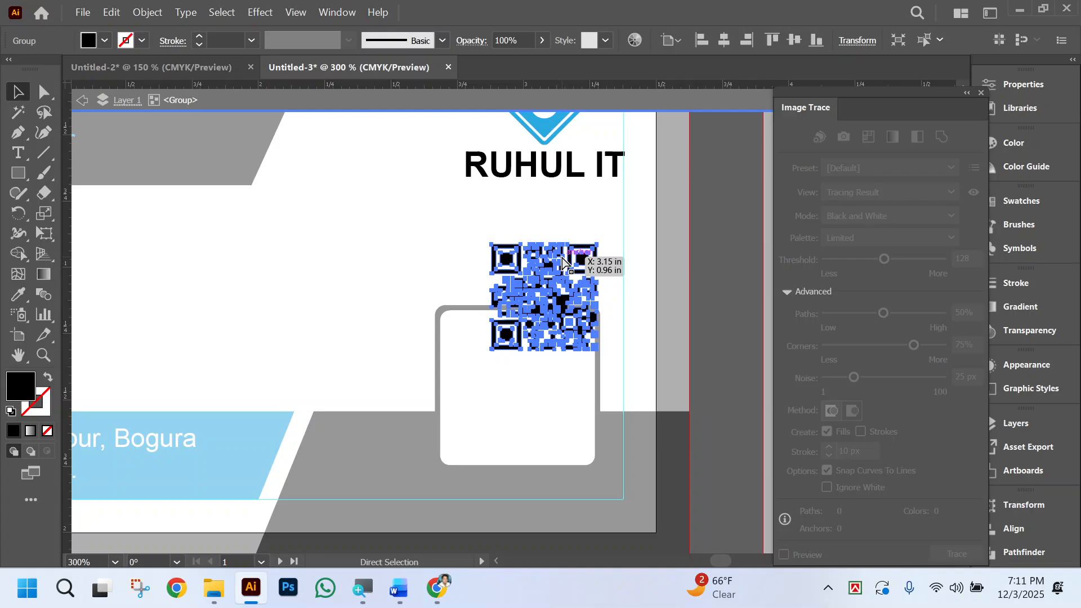
pyautogui.press('Delete')
pyautogui.doubleClick(377, 273)
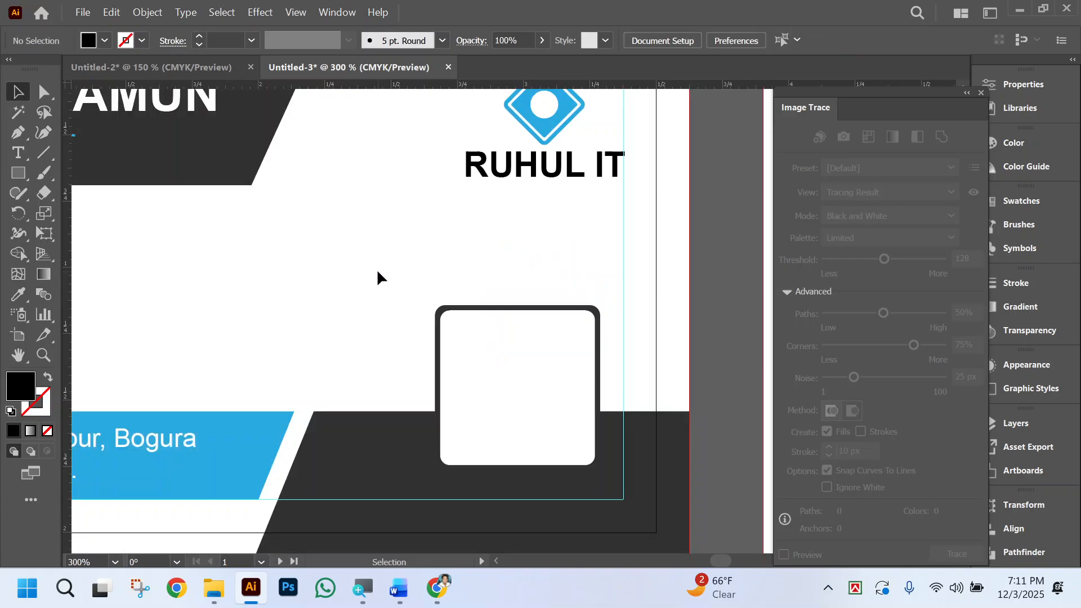
pyautogui.press('a')
pyautogui.hotkey('ctrl', 'z')
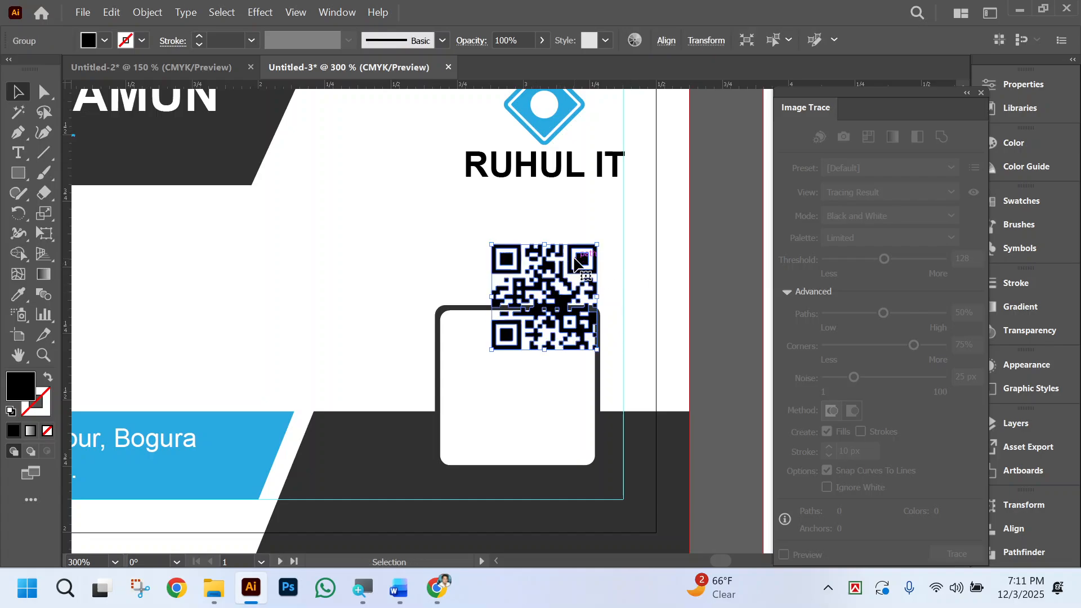
# Move the QR code into the white rounded square and enlarge it to fill the square with an even white border.
pyautogui.moveTo(577, 262); pyautogui.dragTo(535, 333)
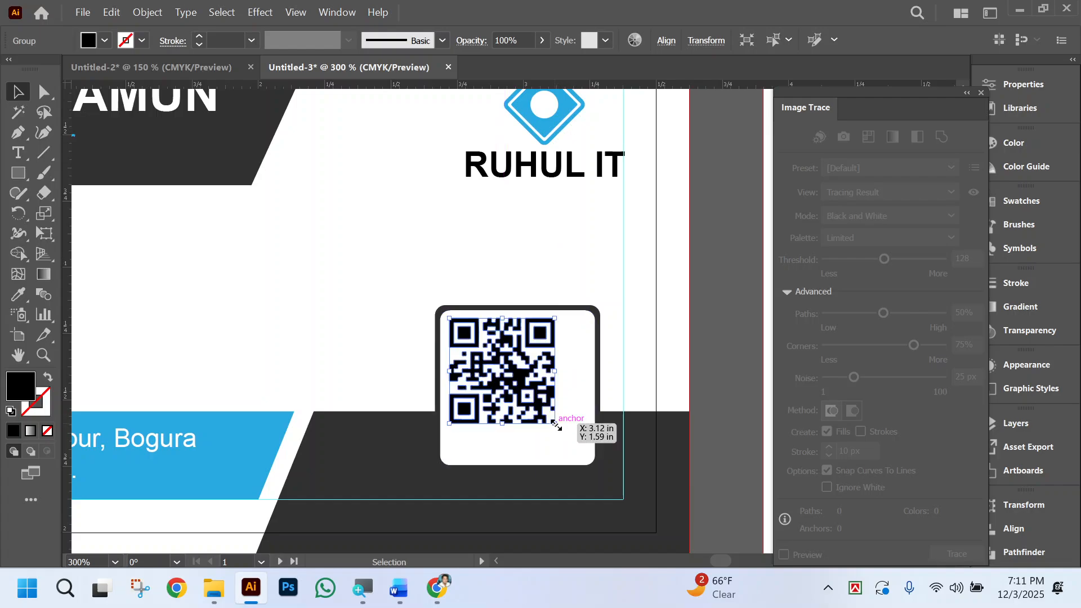
pyautogui.moveTo(555, 424); pyautogui.dragTo(587, 455)
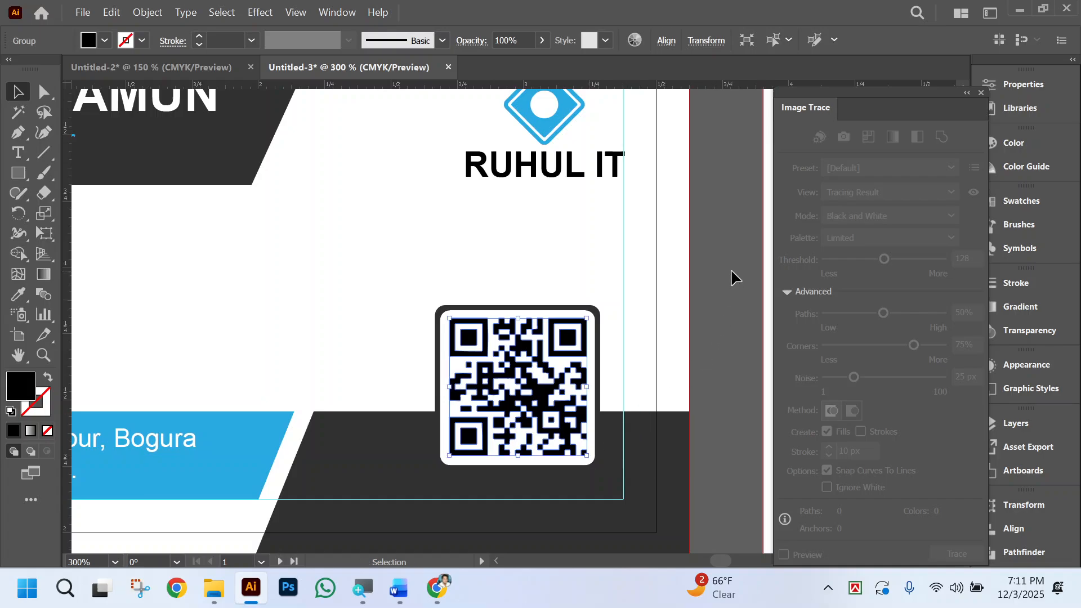
pyautogui.click(440, 260)
# Recolor the center squares of the QR code's three corner markers with the blue sampled from the address band.
pyautogui.hscroll(-2, 442, 261)
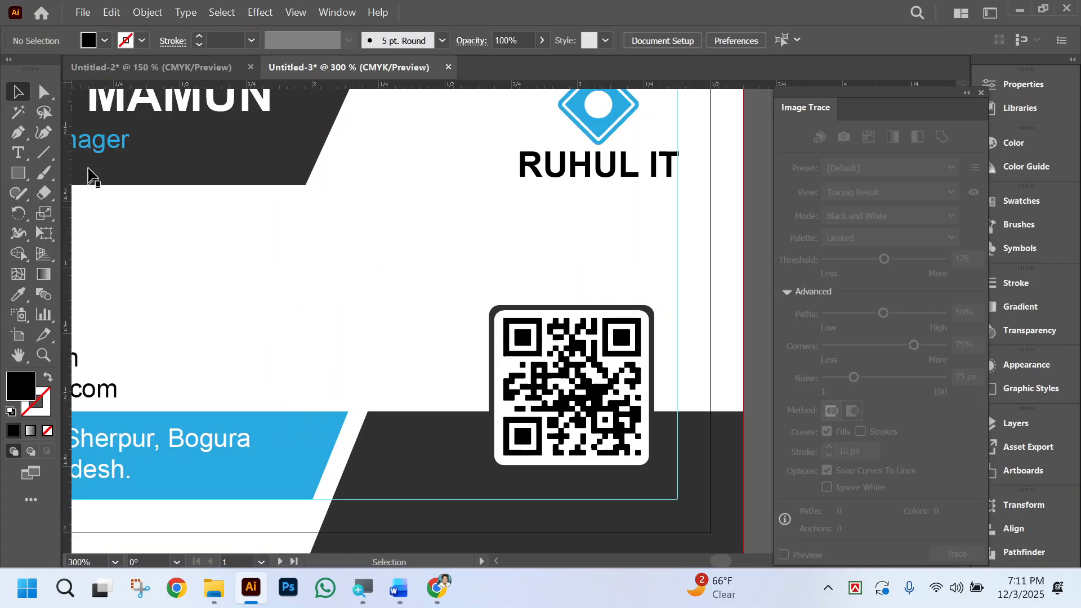
pyautogui.click(44, 91)
pyautogui.click(622, 351)
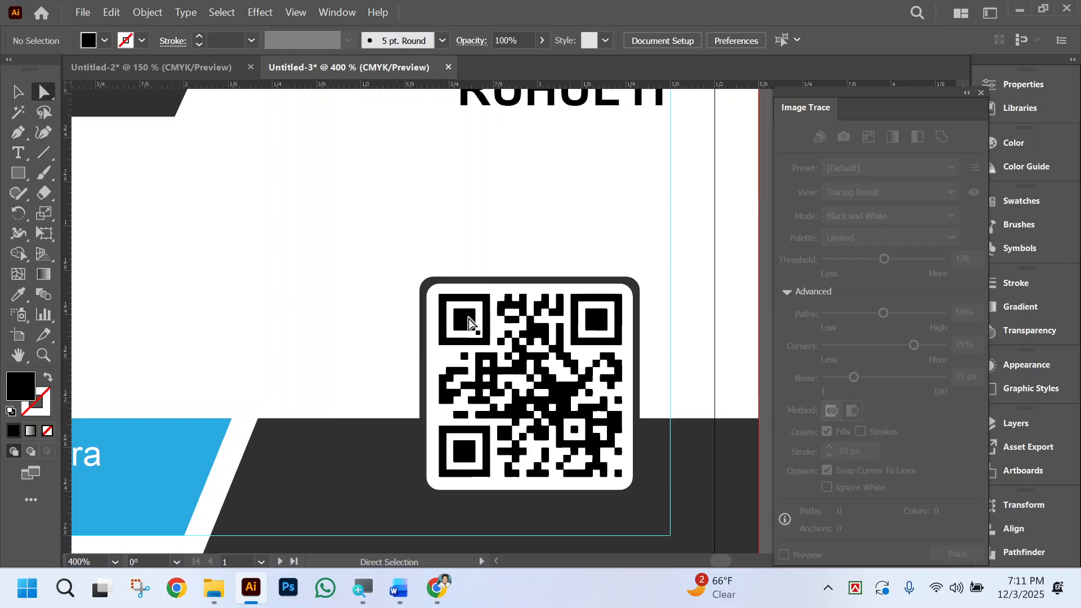
pyautogui.click(523, 337)
pyautogui.keyDown('shift'); pyautogui.click(598, 321); pyautogui.keyUp('shift')
pyautogui.keyDown('shift'); pyautogui.click(465, 450); pyautogui.keyUp('shift')
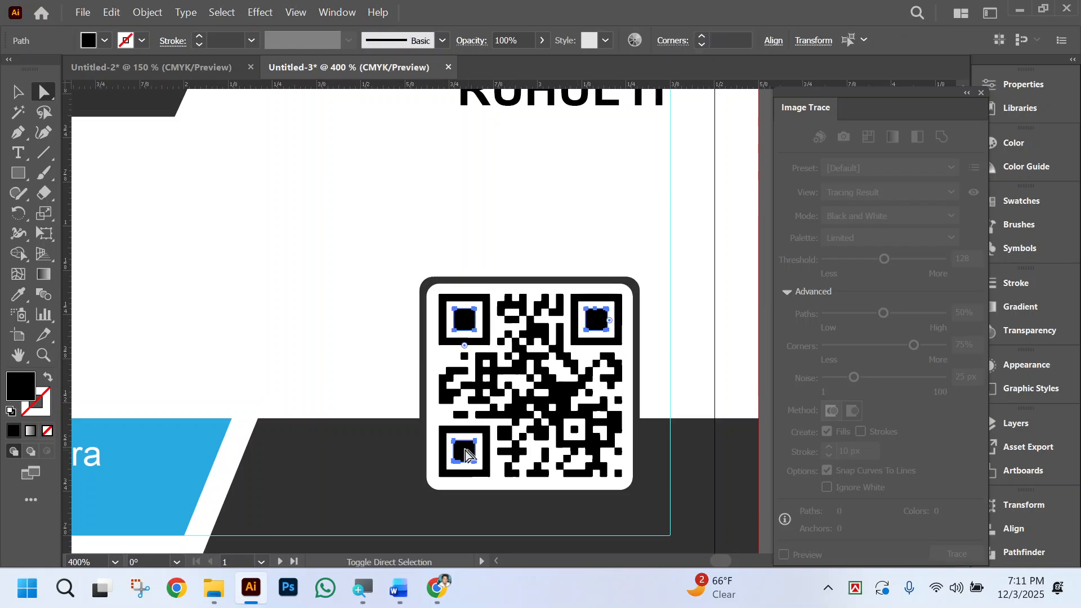
pyautogui.click(17, 295)
pyautogui.click(196, 437)
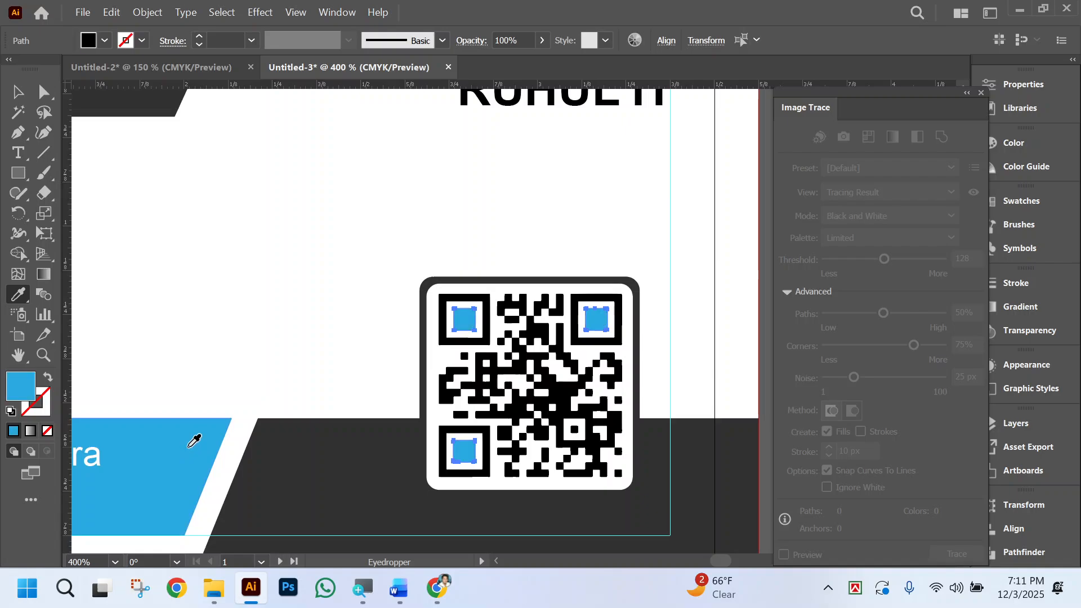
pyautogui.click(45, 92)
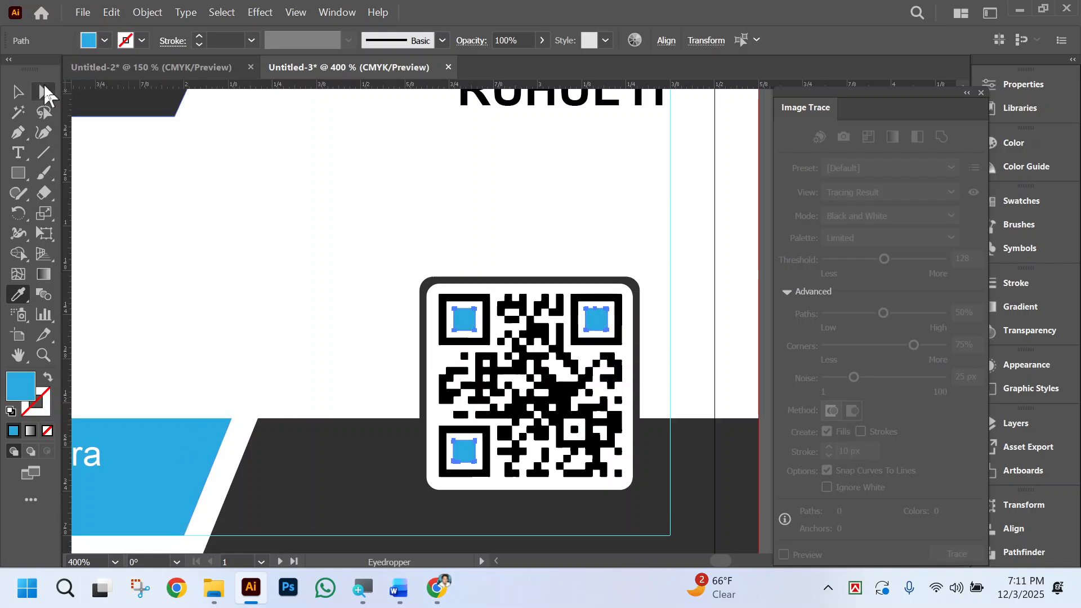
pyautogui.click(260, 197)
# Enlarge the RUHUL IT logo group proportionally towards the card's interior, keeping its outer edge on the margin guide.
pyautogui.hotkey('ctrl', '-')
pyautogui.hotkey('ctrl', '-')
pyautogui.hotkey('ctrl', '-')
pyautogui.hotkey('ctrl', '-')
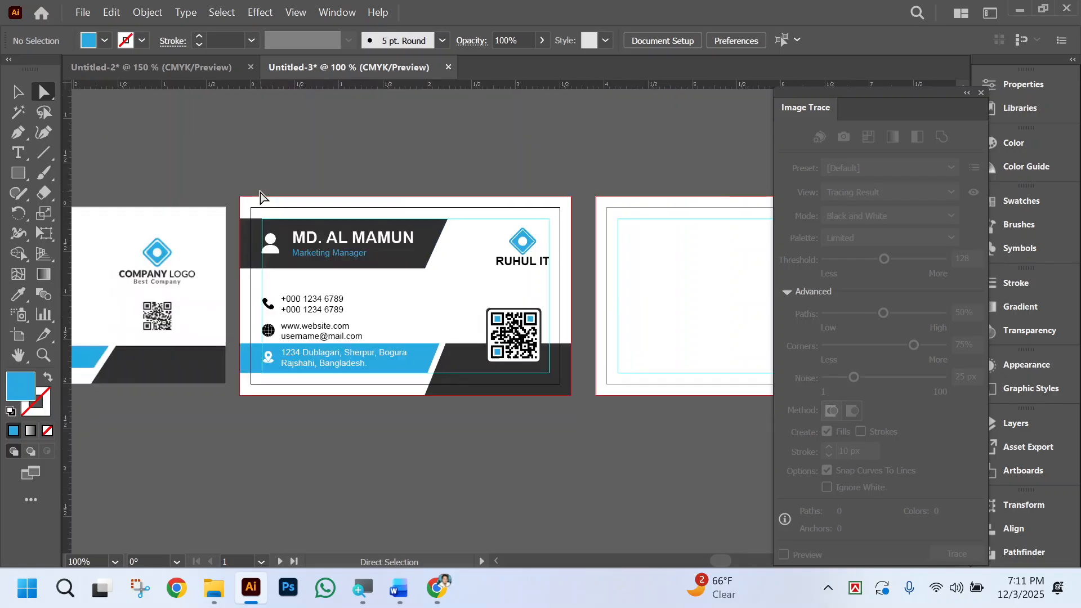
pyautogui.hscroll(-3, 573, 445)
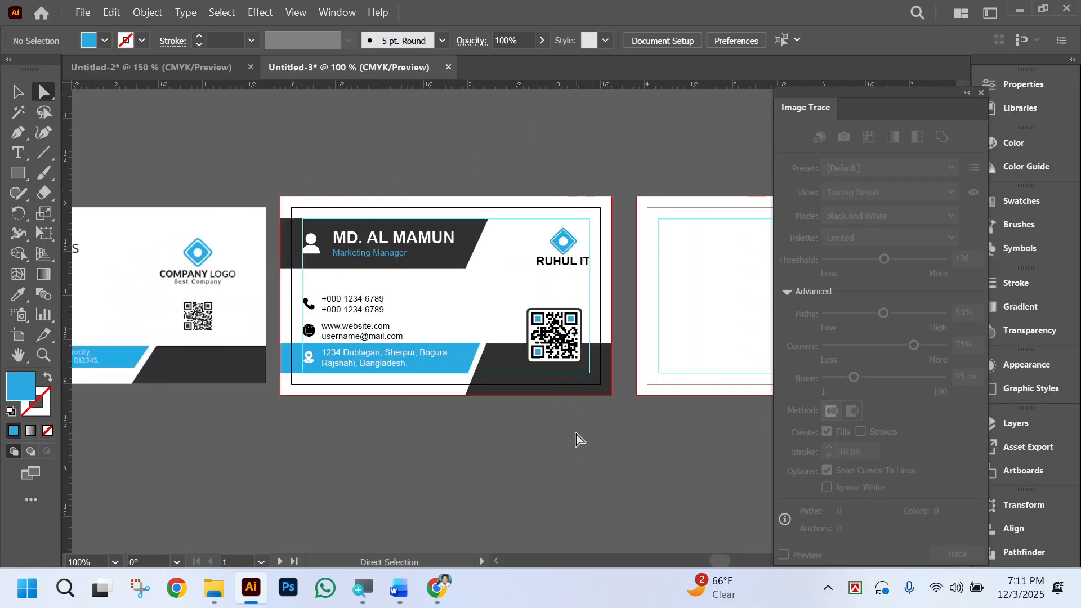
pyautogui.hotkey('ctrl', 'space')
pyautogui.keyDown('ctrl'); pyautogui.click(519, 234); pyautogui.keyUp('ctrl')
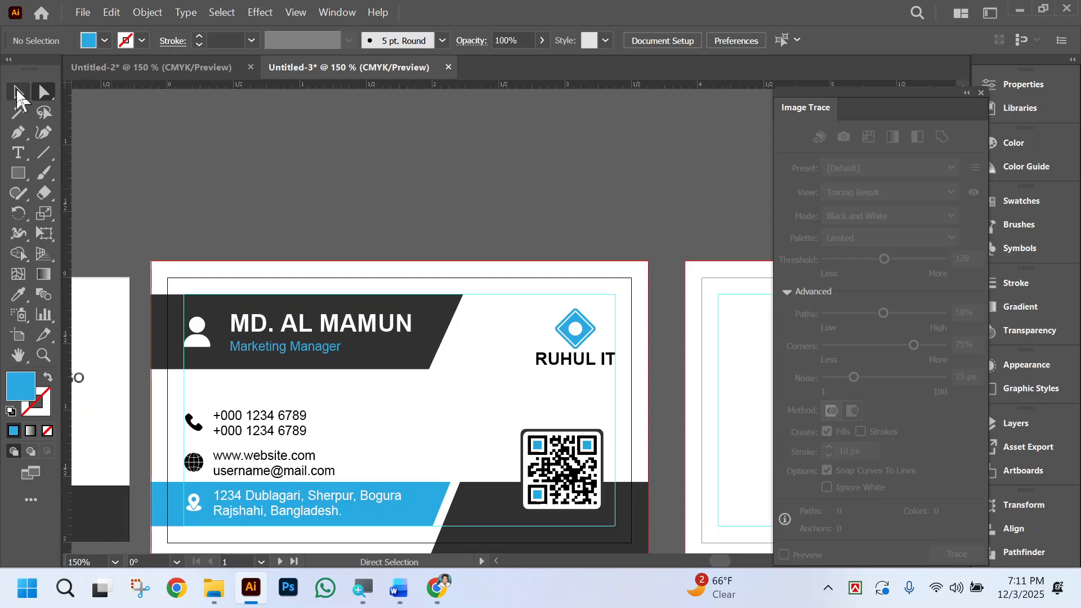
pyautogui.click(18, 92)
pyautogui.click(554, 324)
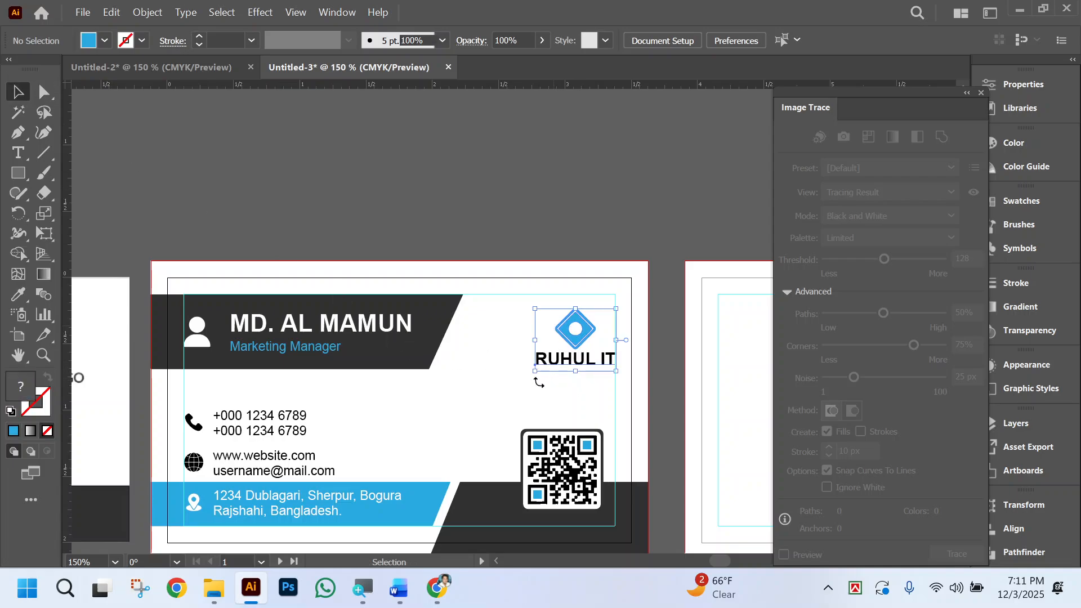
pyautogui.moveTo(536, 373); pyautogui.dragTo(515, 379)
pyautogui.press('a')
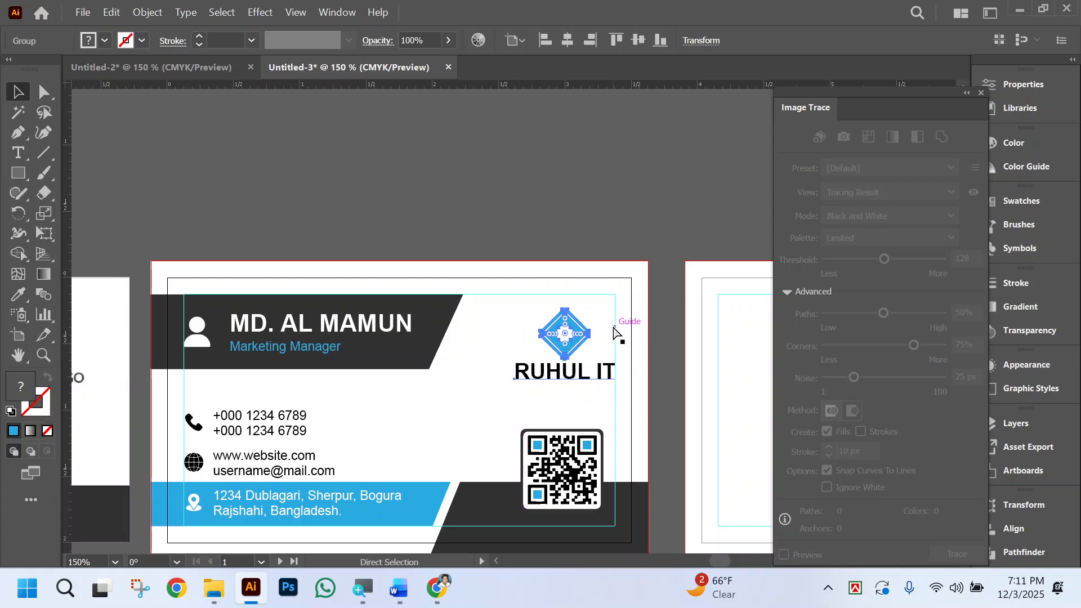
# Center the RUHUL IT logo and the QR code horizontally with each other.
pyautogui.press('v')
pyautogui.keyDown('shift'); pyautogui.click(570, 445); pyautogui.keyUp('shift')
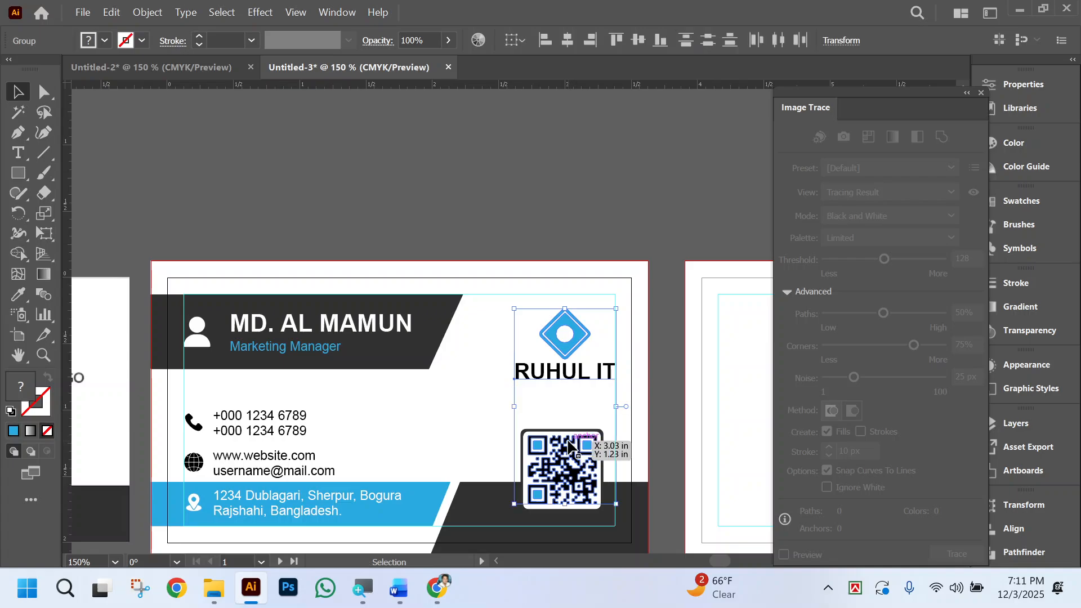
pyautogui.click(573, 38)
pyautogui.click(590, 231)
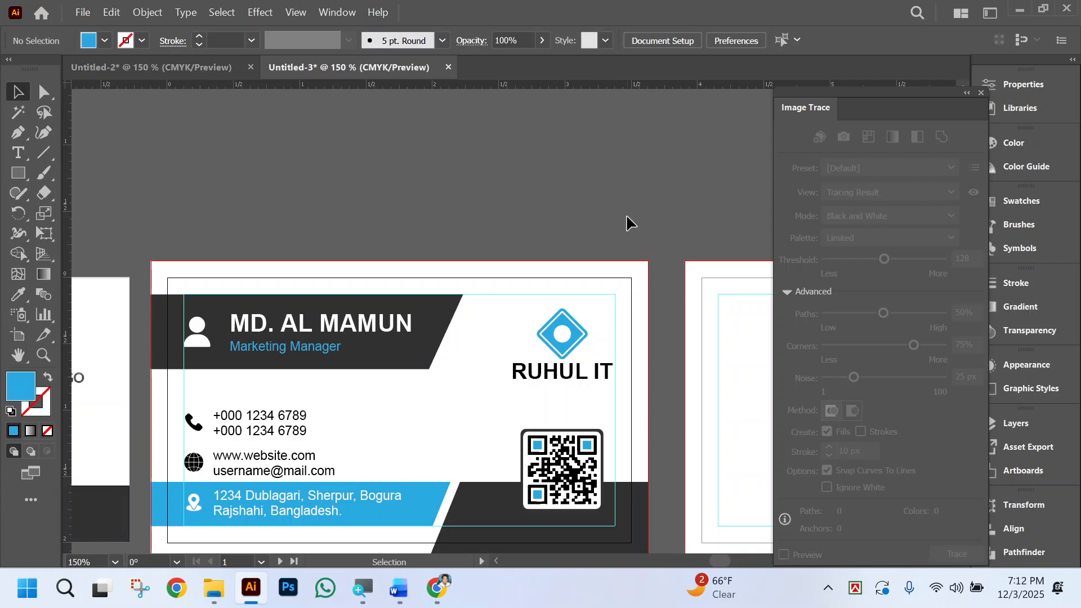
# Group the QR code with its rounded frame, and group that result with the RUHUL IT logo.
pyautogui.scroll(-1, 621, 423)
pyautogui.click(571, 451)
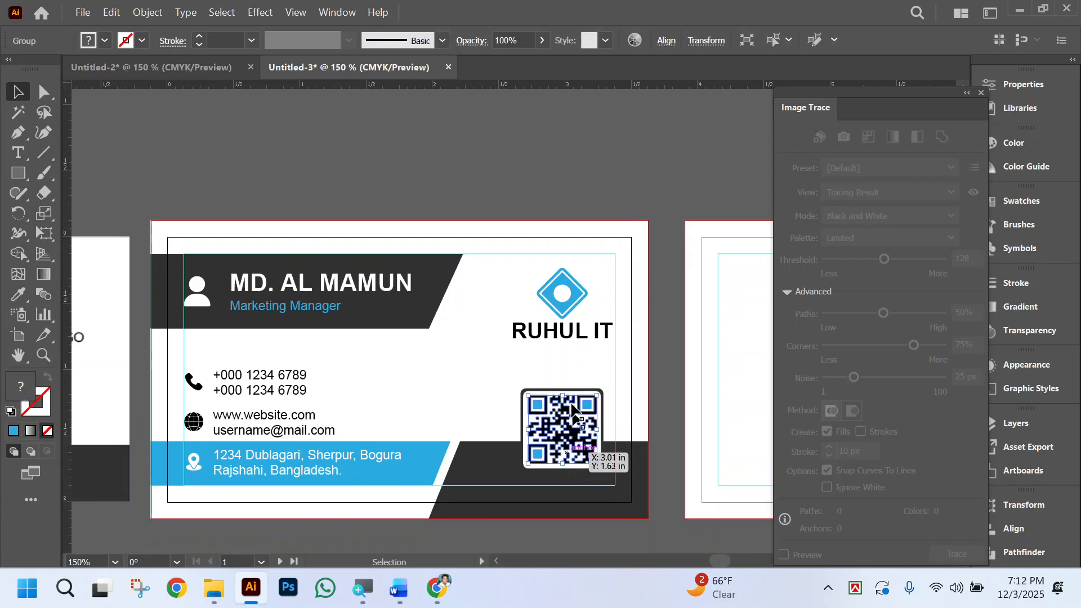
pyautogui.moveTo(500, 385); pyautogui.dragTo(584, 416)
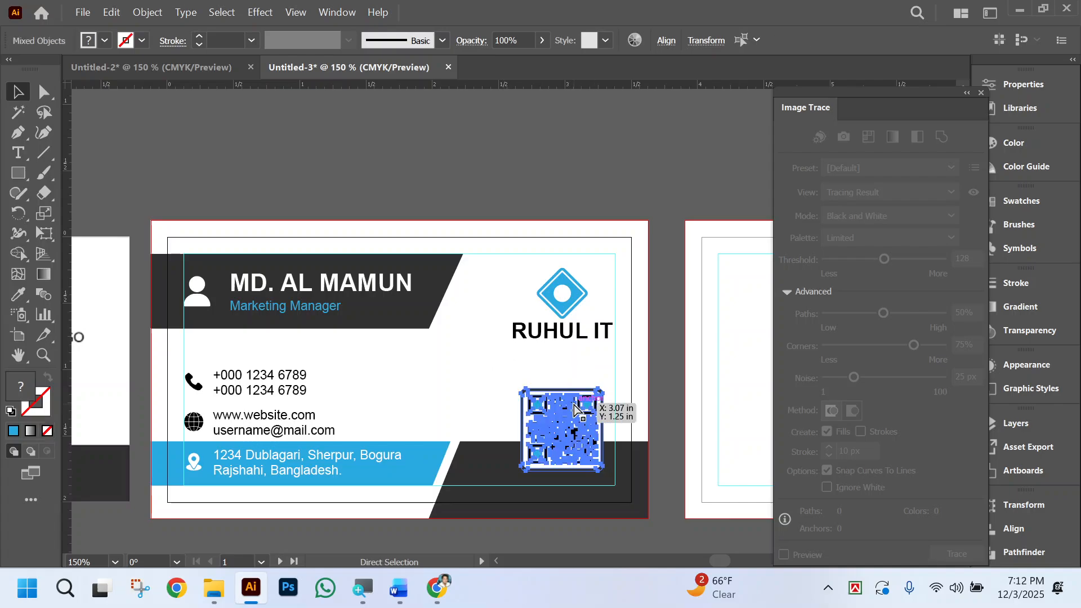
pyautogui.click(575, 350)
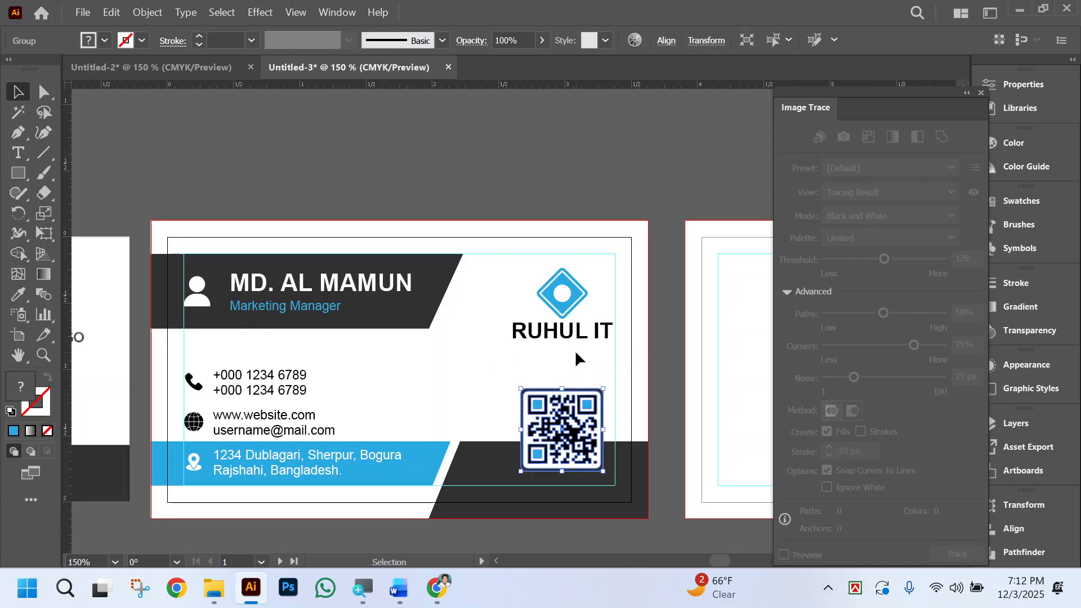
pyautogui.click(558, 297)
pyautogui.hotkey('ctrl', 'g')
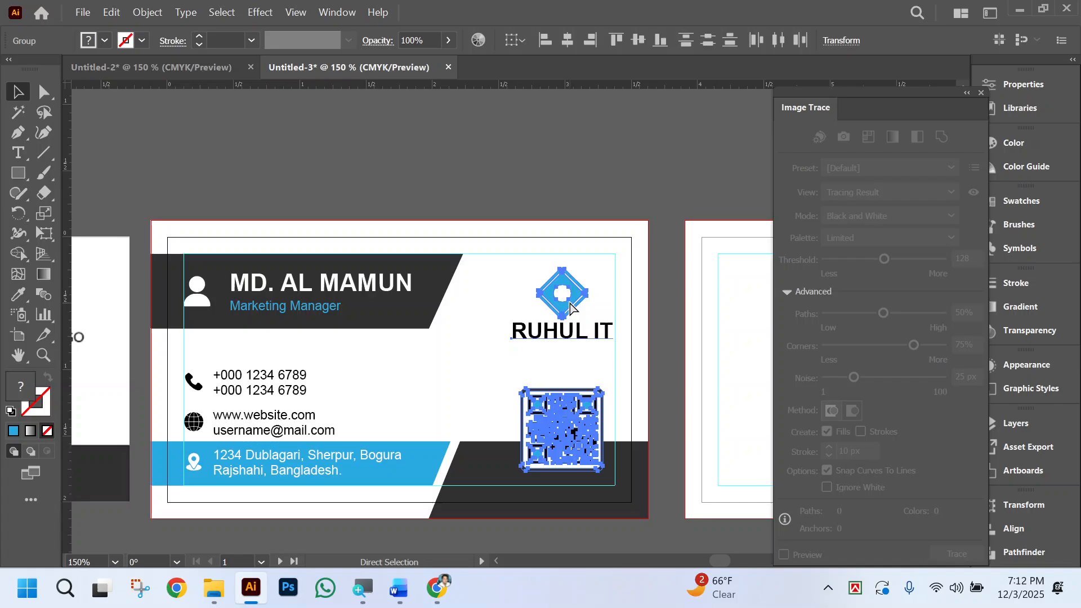
pyautogui.hotkey('ctrl', 'g')
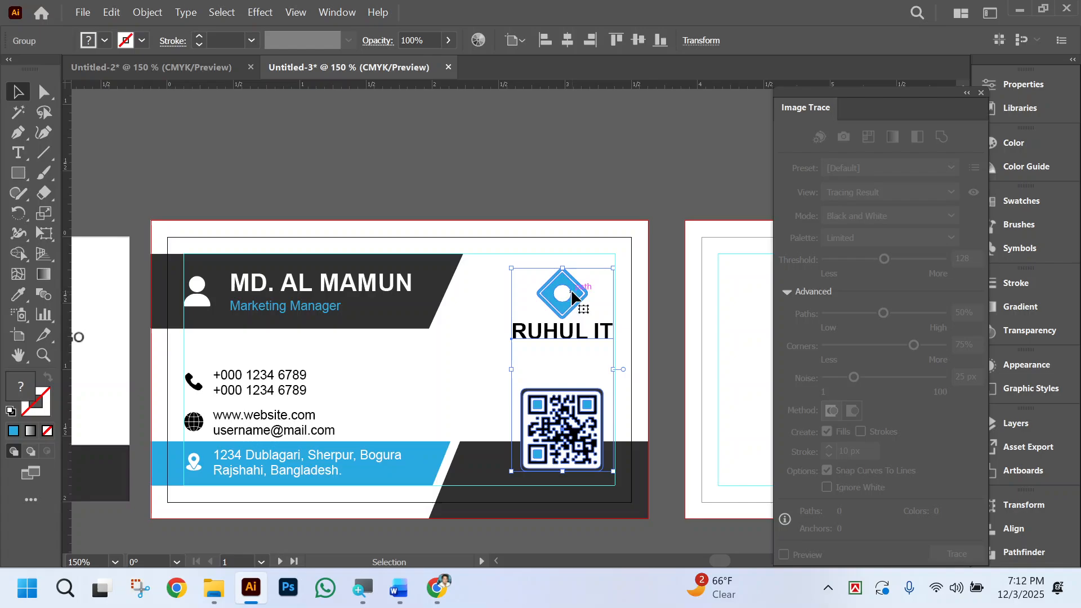
# Try shifting the logo and QR code group outward past the margin guide, and move it back inside.
pyautogui.moveTo(572, 297); pyautogui.dragTo(570, 267)
pyautogui.click(638, 39)
pyautogui.press('Right')
pyautogui.press('Right')
pyautogui.press('Right')
pyautogui.press('Right')
pyautogui.press('Right')
pyautogui.press('Right')
pyautogui.press('Right')
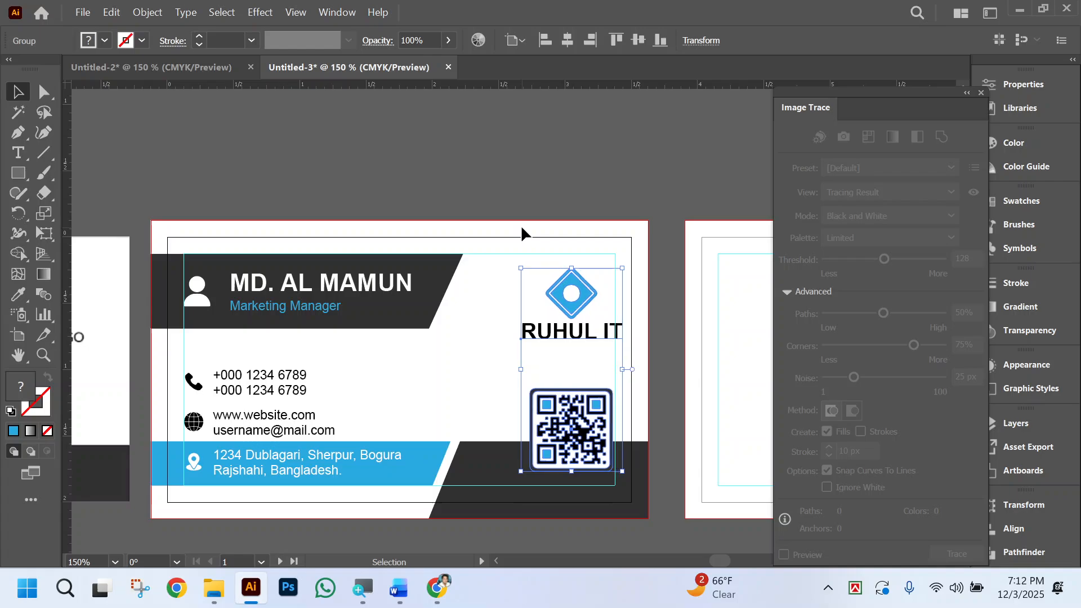
pyautogui.press('Left')
pyautogui.press('Left')
pyautogui.press('Left')
pyautogui.press('Left')
pyautogui.press('Left')
pyautogui.press('Left')
pyautogui.press('Left')
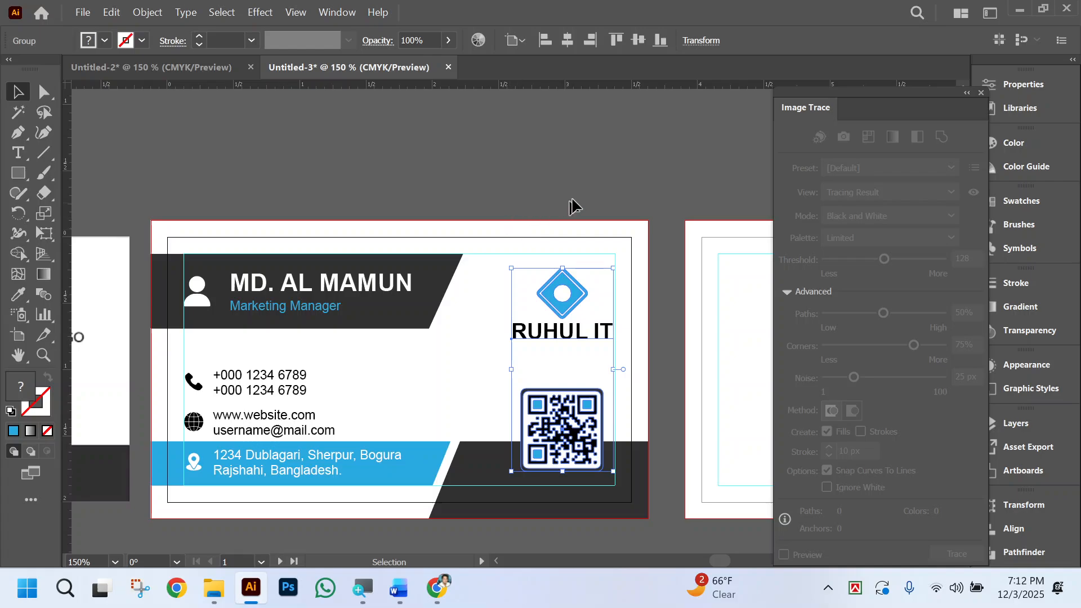
pyautogui.click(595, 172)
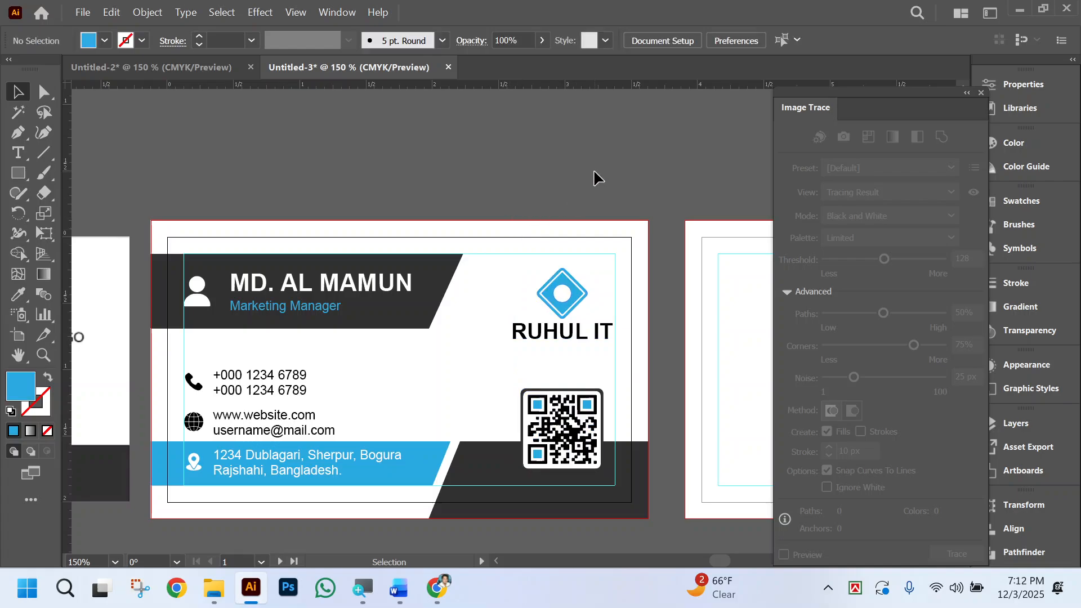
pyautogui.hscroll(-2, 568, 176)
pyautogui.hscroll(-2, 565, 183)
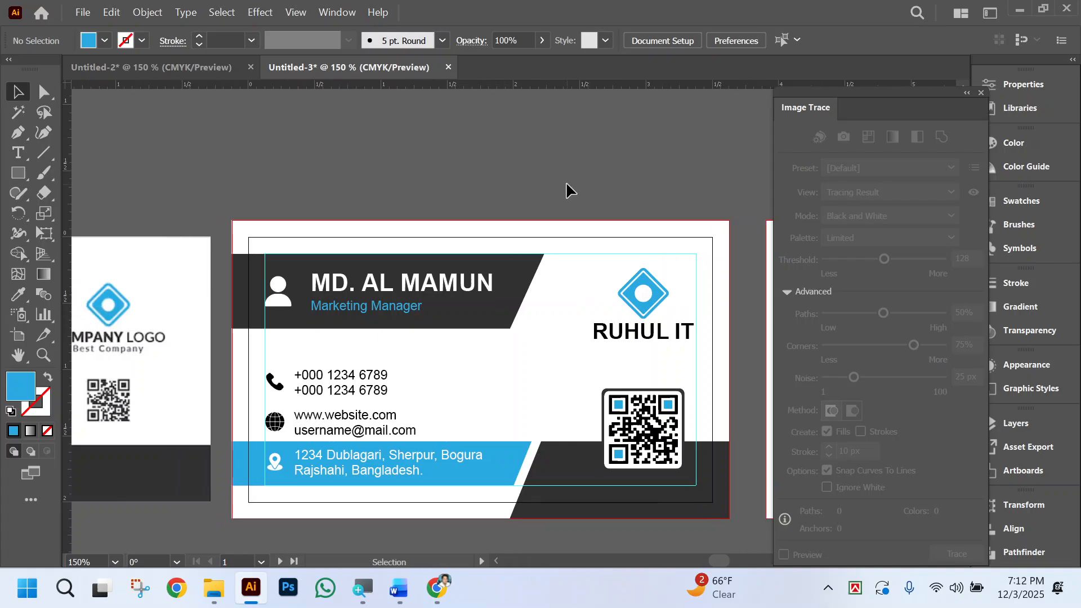
pyautogui.hscroll(1, 549, 183)
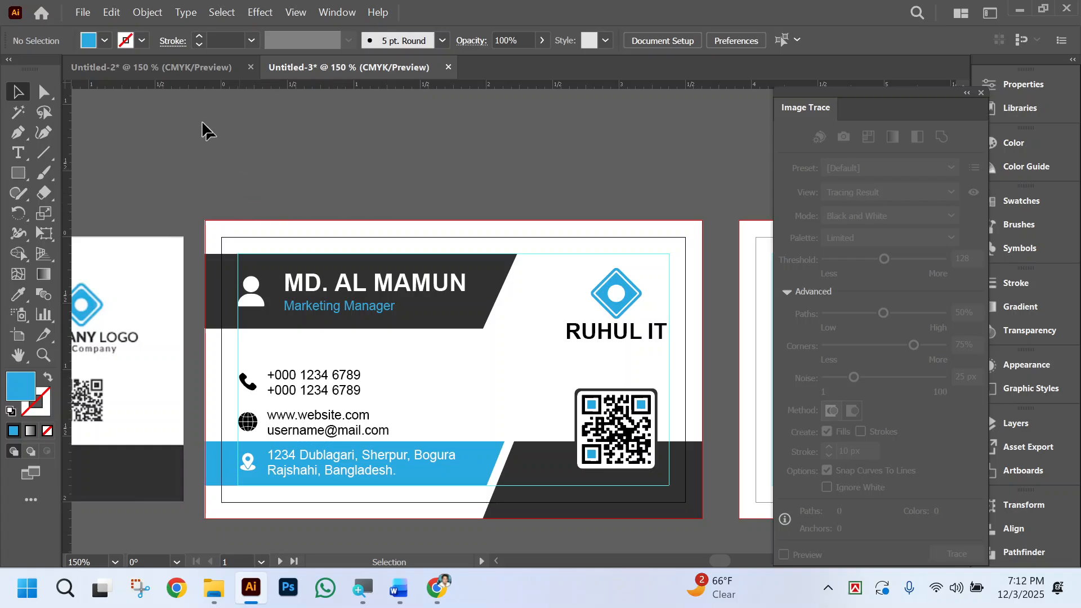
pyautogui.click(44, 91)
pyautogui.hscroll(1, 437, 164)
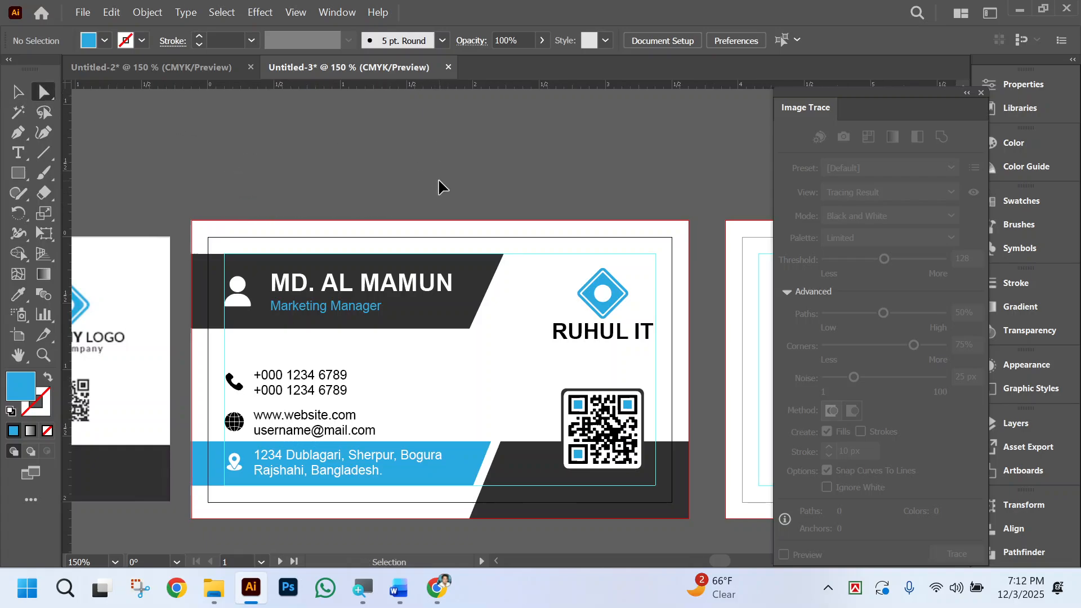
pyautogui.click(468, 275)
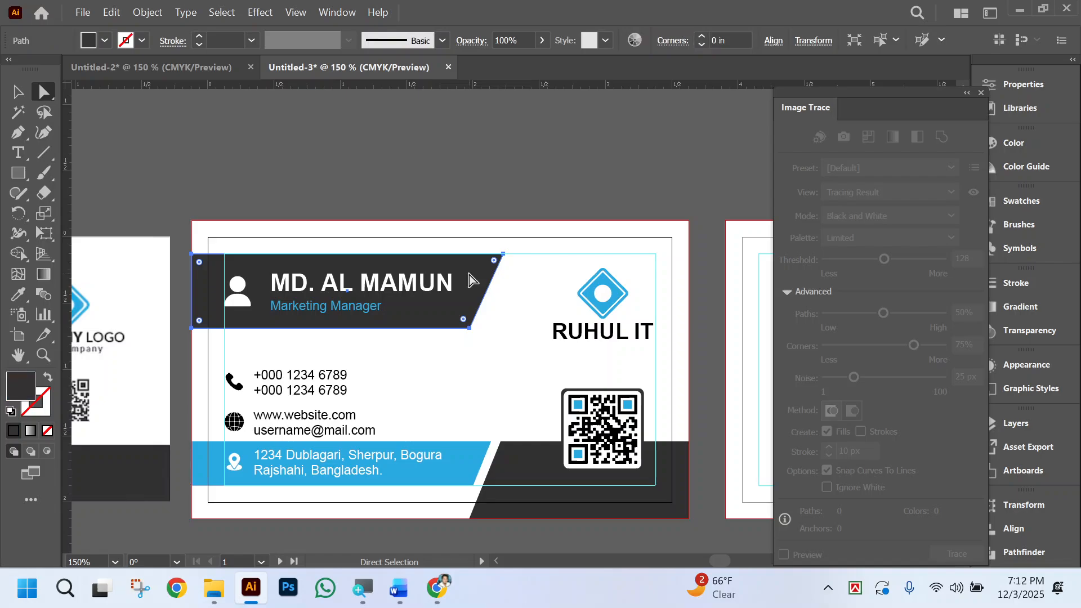
pyautogui.hscroll(-2, 513, 339)
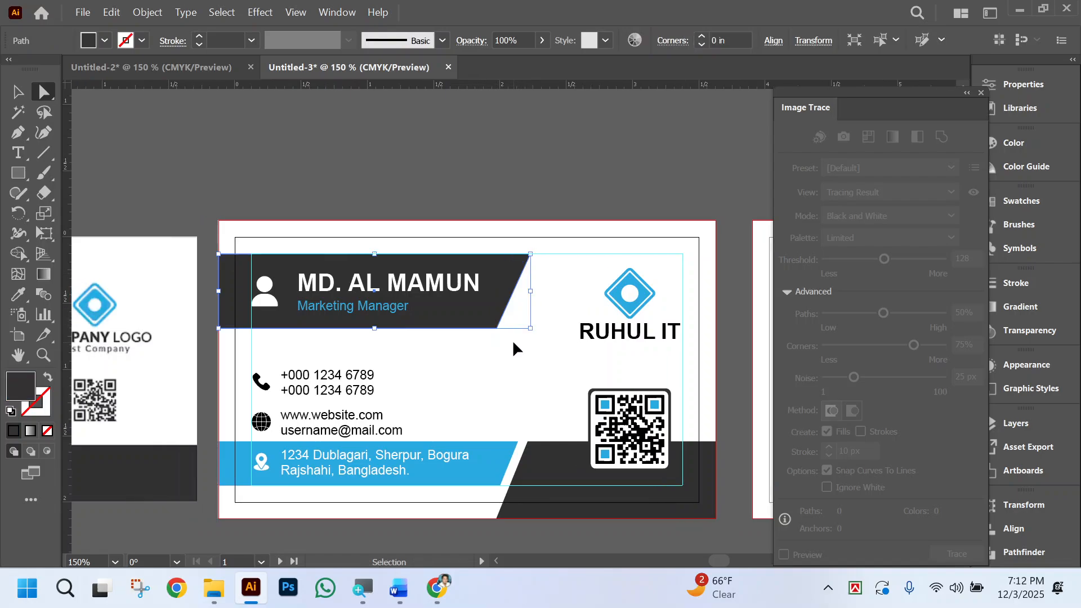
pyautogui.click(556, 394)
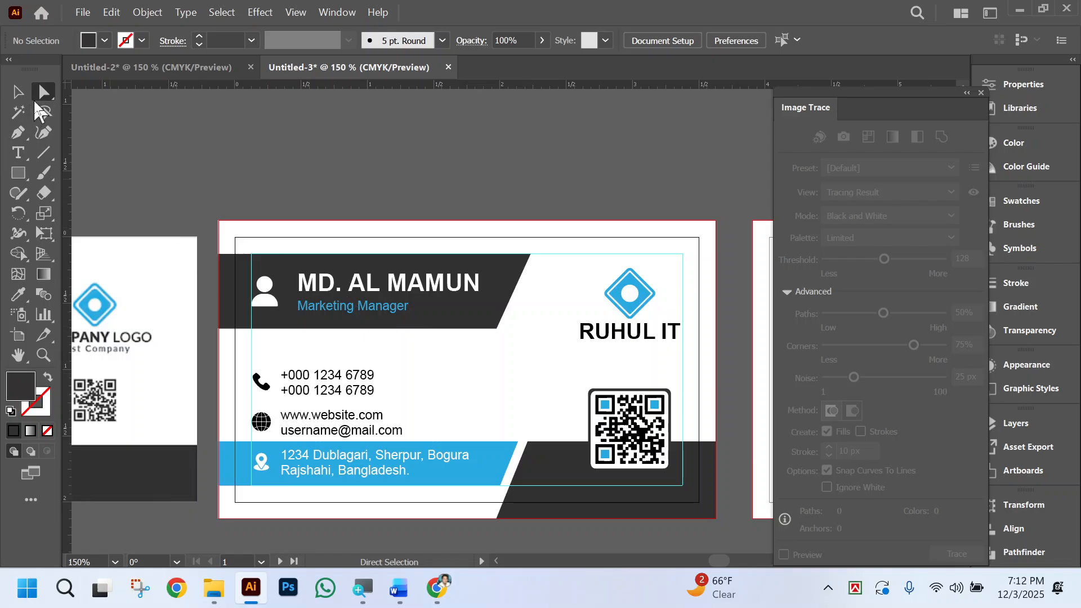
pyautogui.press('v')
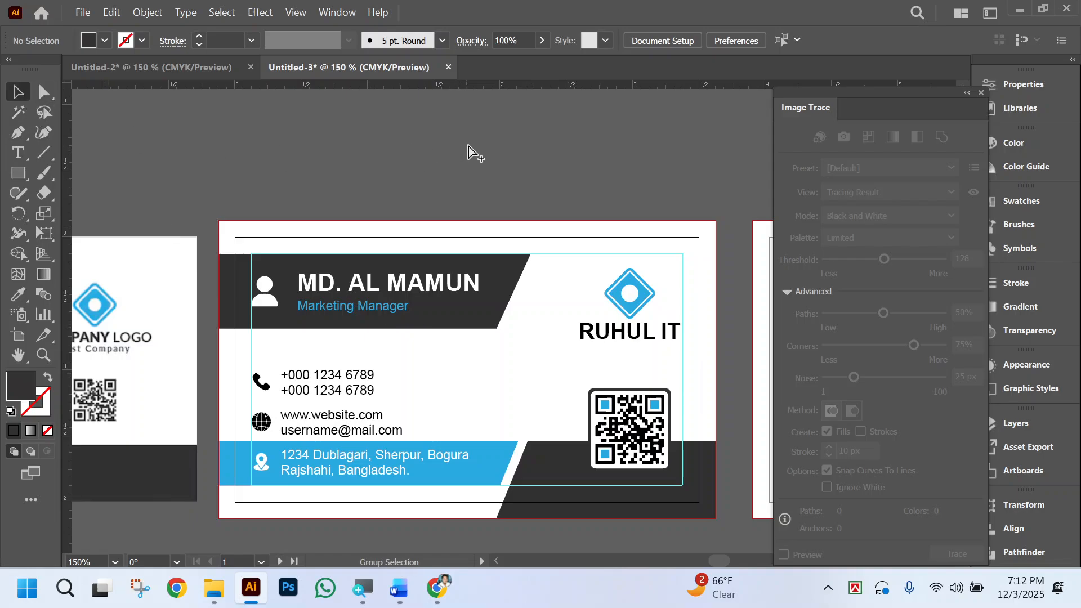
# Shift the reference image upward inside its clipping mask to reveal the card's back design.
pyautogui.hotkey('ctrl', '-')
pyautogui.hotkey('ctrl', '-')
pyautogui.hotkey('ctrl', '-')
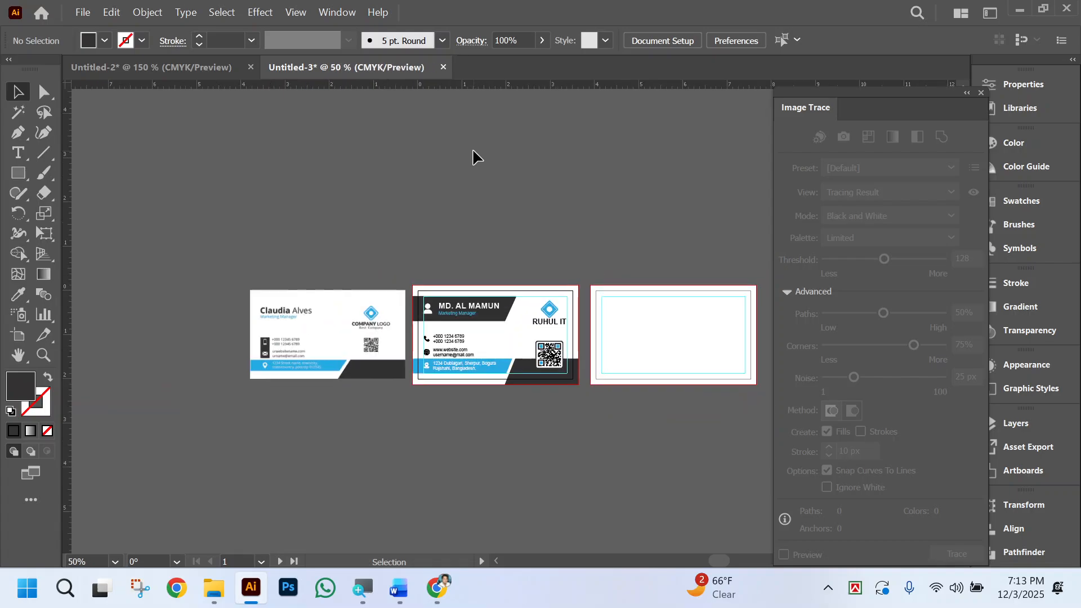
pyautogui.hscroll(-2, 597, 490)
pyautogui.hscroll(1, 569, 417)
pyautogui.click(533, 325)
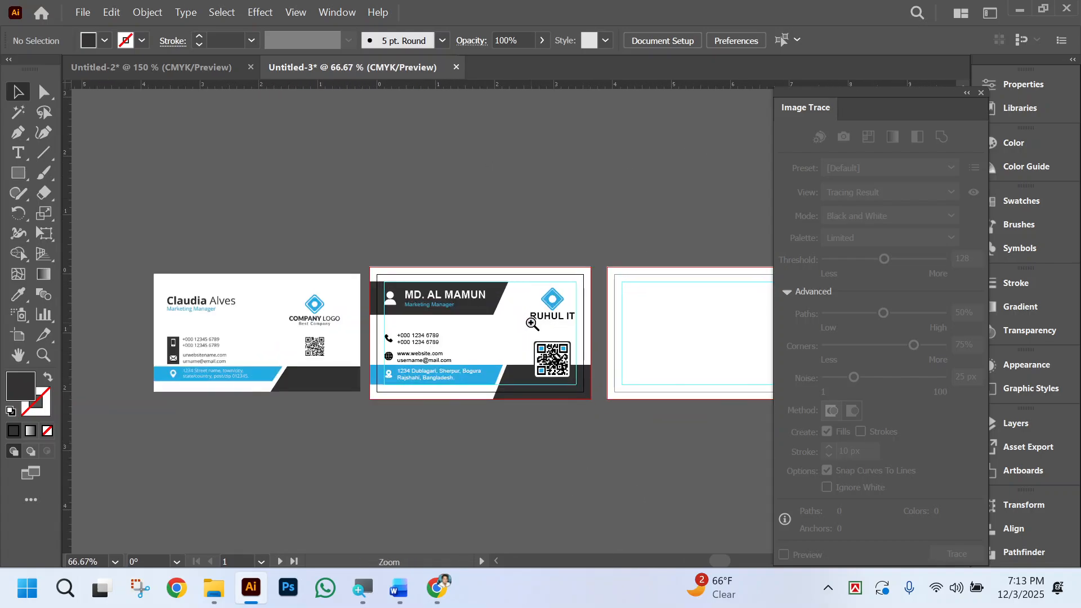
pyautogui.click(260, 307)
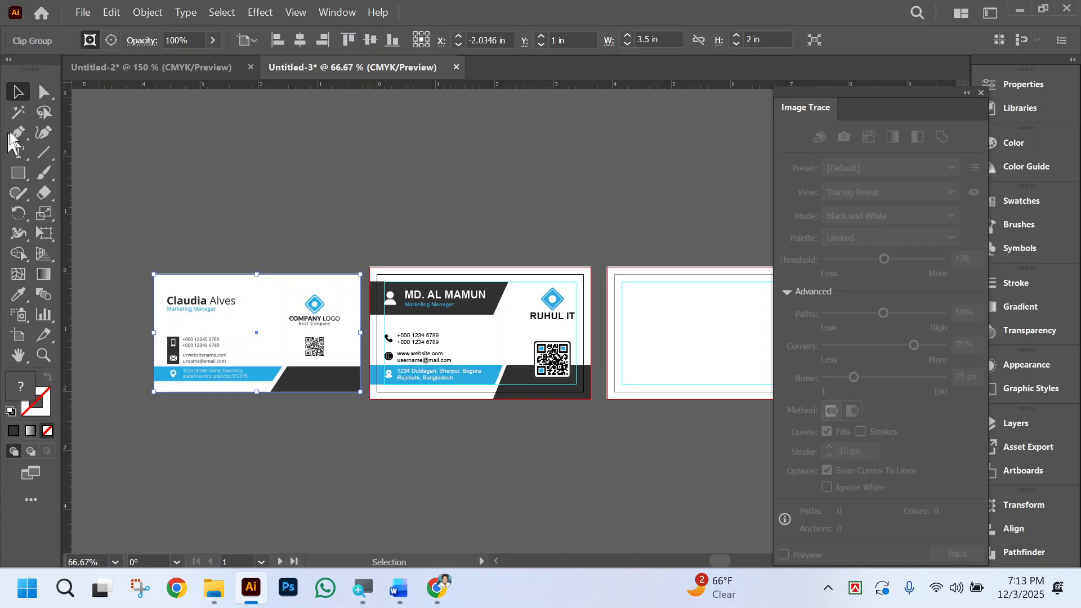
pyautogui.click(45, 92)
pyautogui.moveTo(265, 354)
pyautogui.mouseDown()
pyautogui.moveTo(273, 167)
pyautogui.moveTo(276, 236)
pyautogui.moveTo(282, 217)
pyautogui.mouseUp()
pyautogui.click(496, 181)
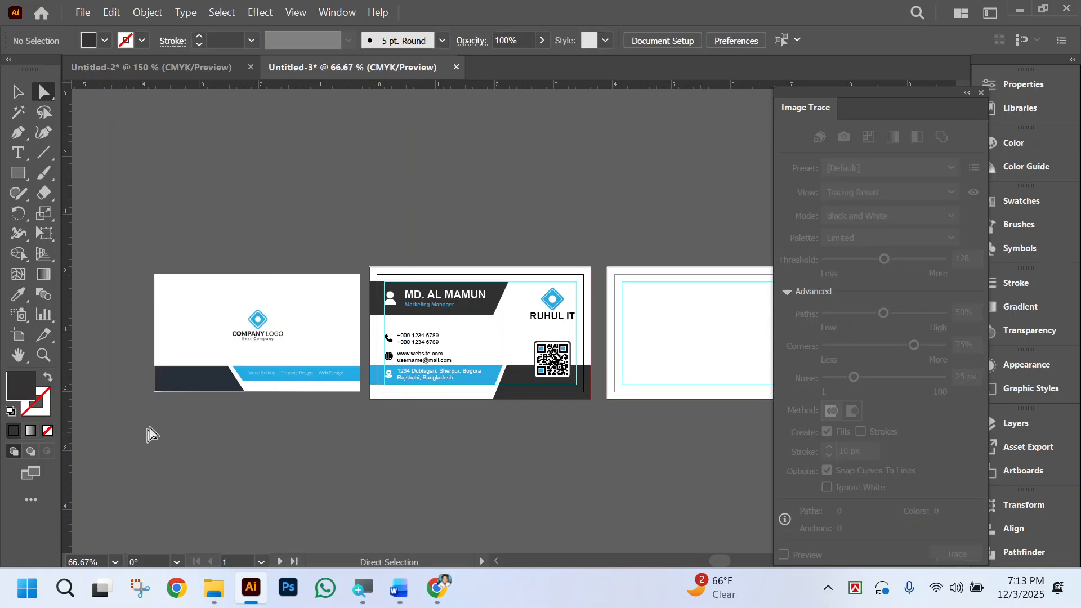
# Copy the slanted blue and dark bottom shapes from the front card and paste them in place on the second artboard.
pyautogui.click(18, 92)
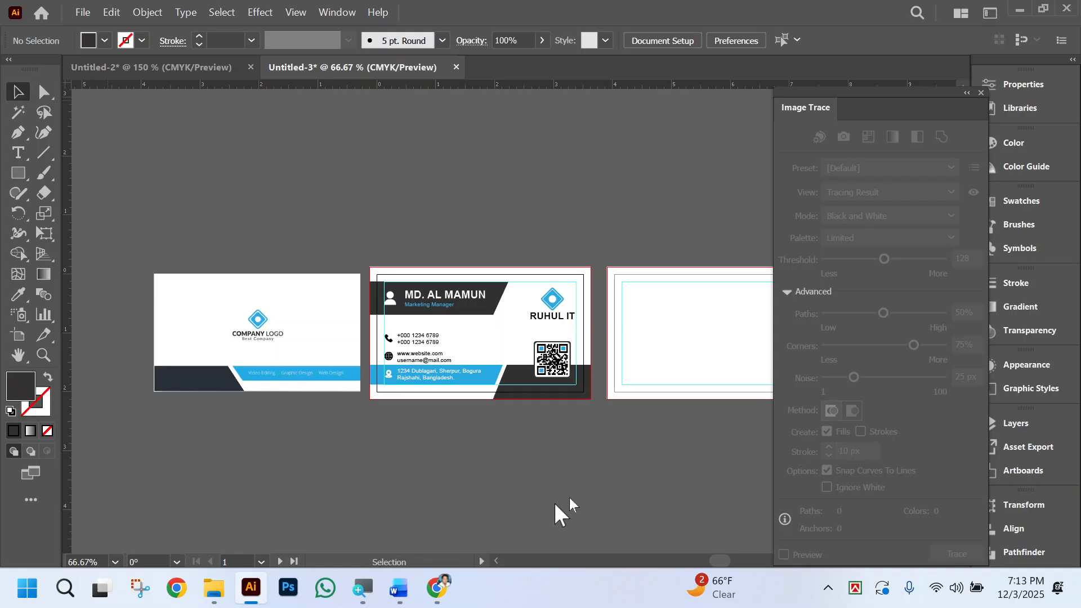
pyautogui.click(575, 401)
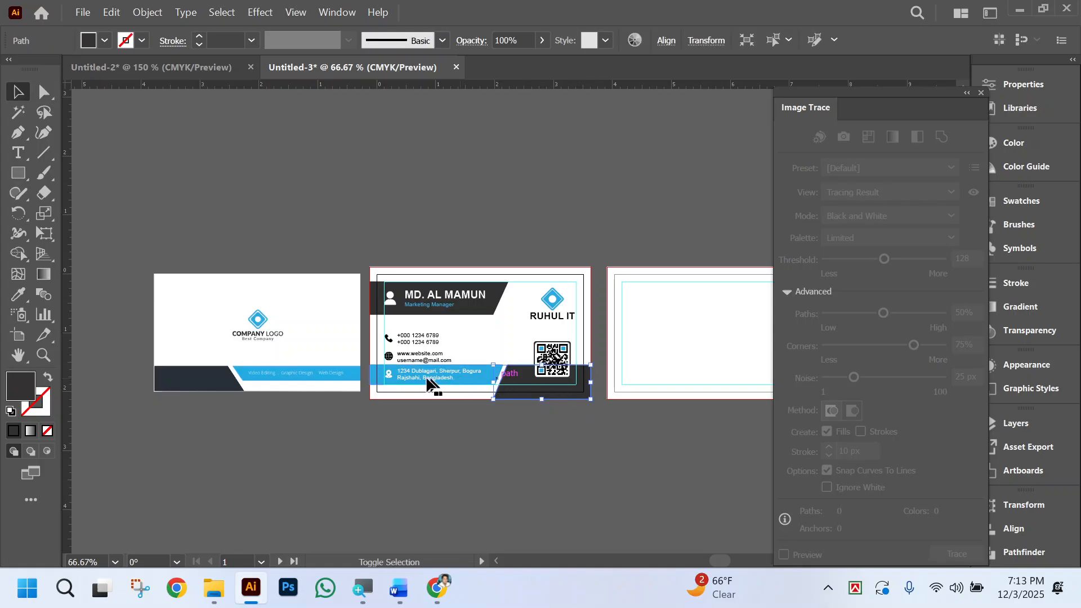
pyautogui.keyDown('shift'); pyautogui.click(372, 377); pyautogui.keyUp('shift')
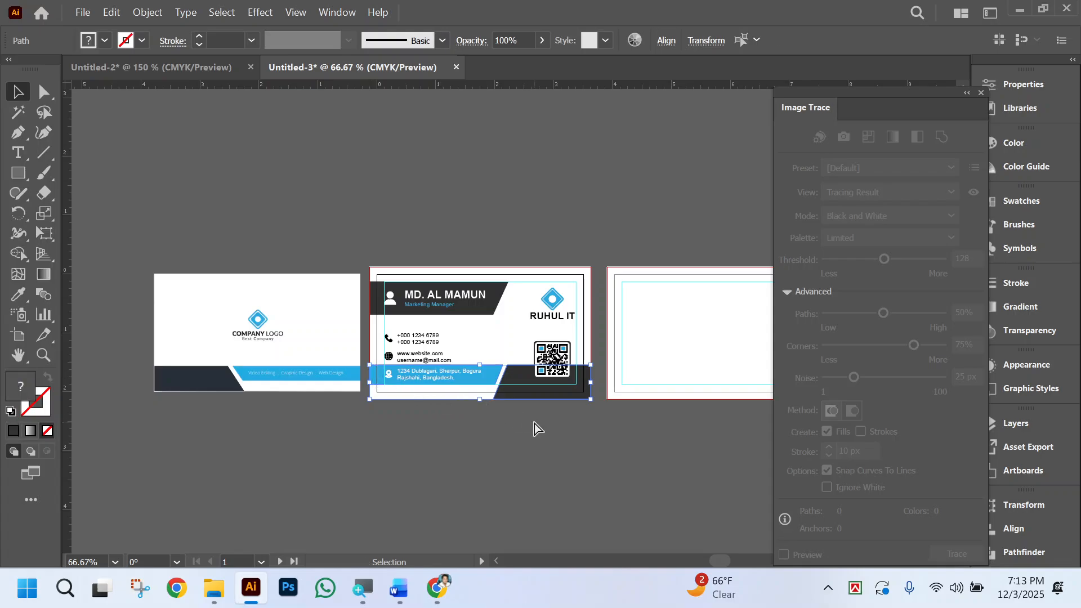
pyautogui.click(706, 354)
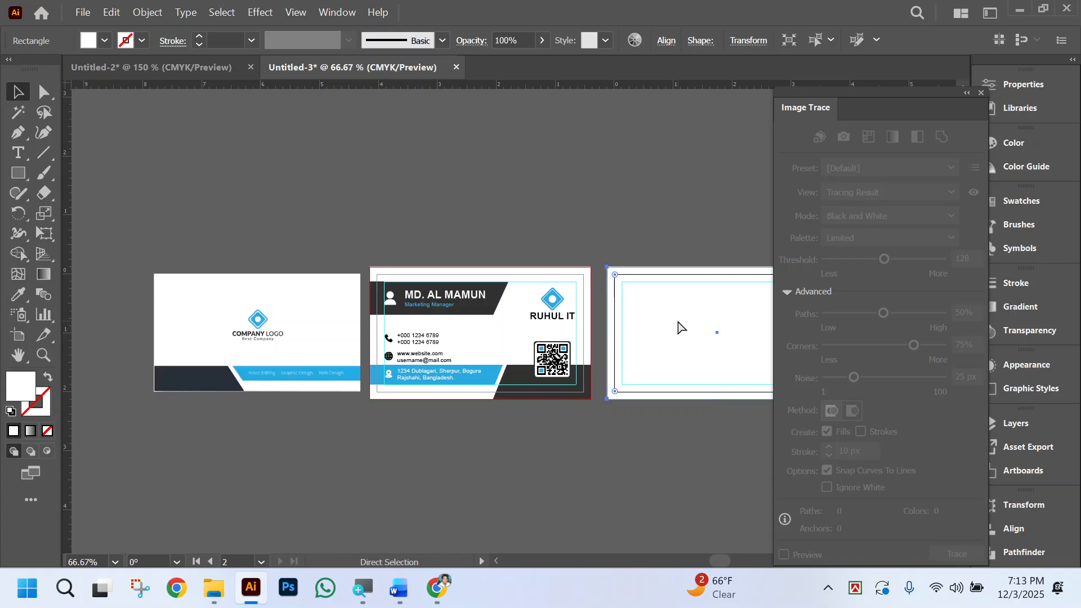
pyautogui.hotkey('ctrl', 'f')
pyautogui.hscroll(2, 659, 388)
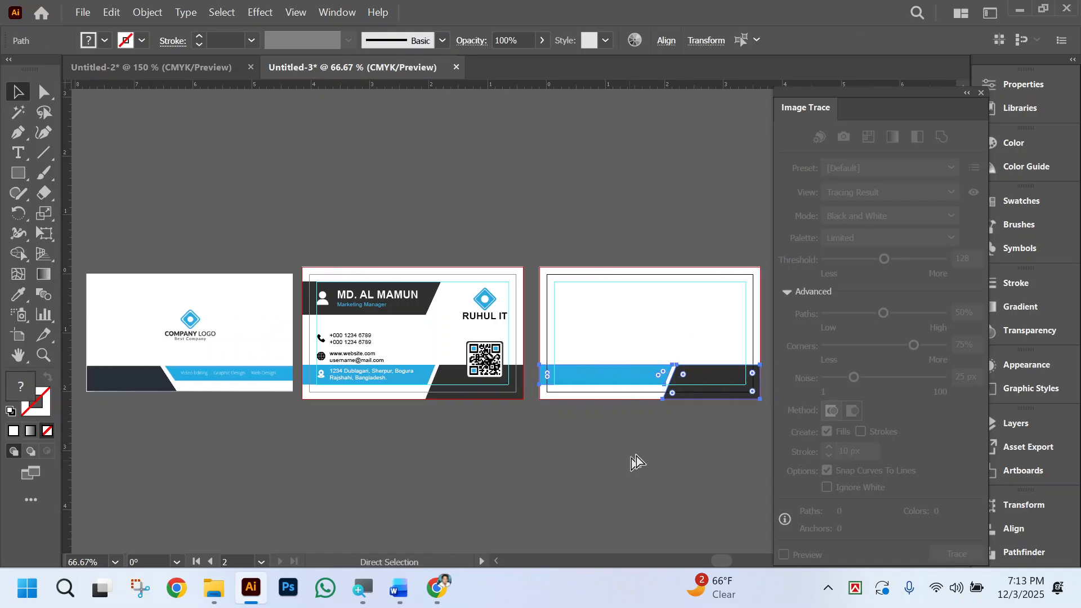
pyautogui.rightClick(712, 373)
pyautogui.moveTo(819, 459)
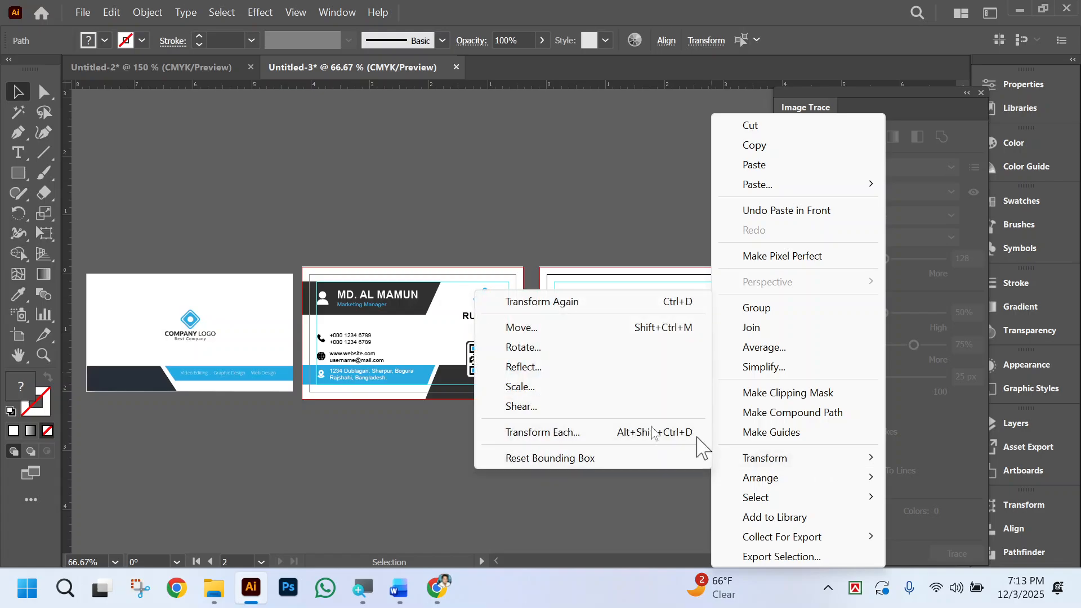
pyautogui.click(520, 367)
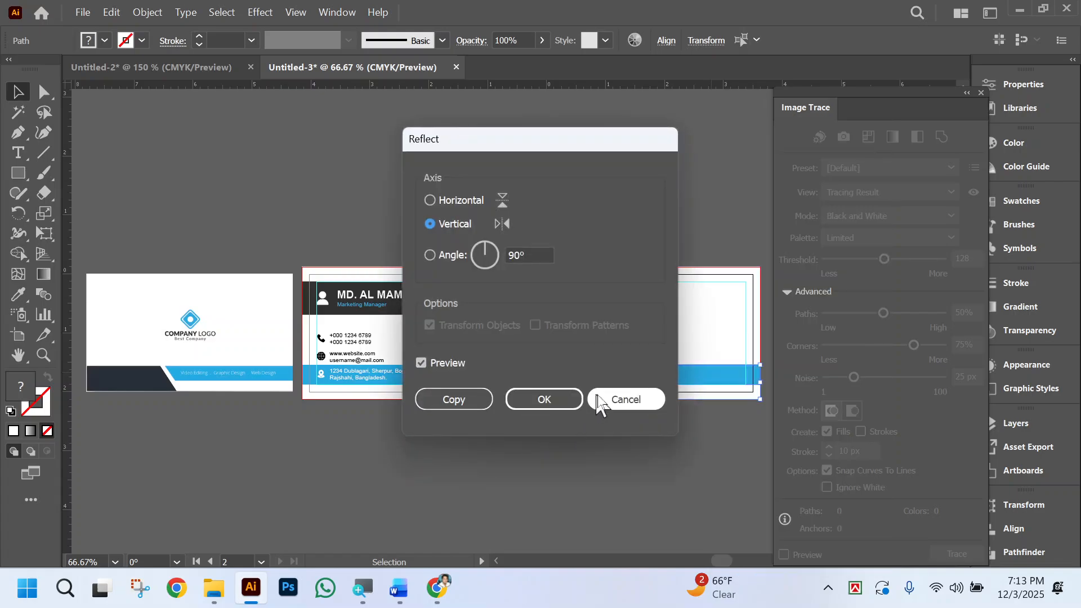
pyautogui.click(623, 400)
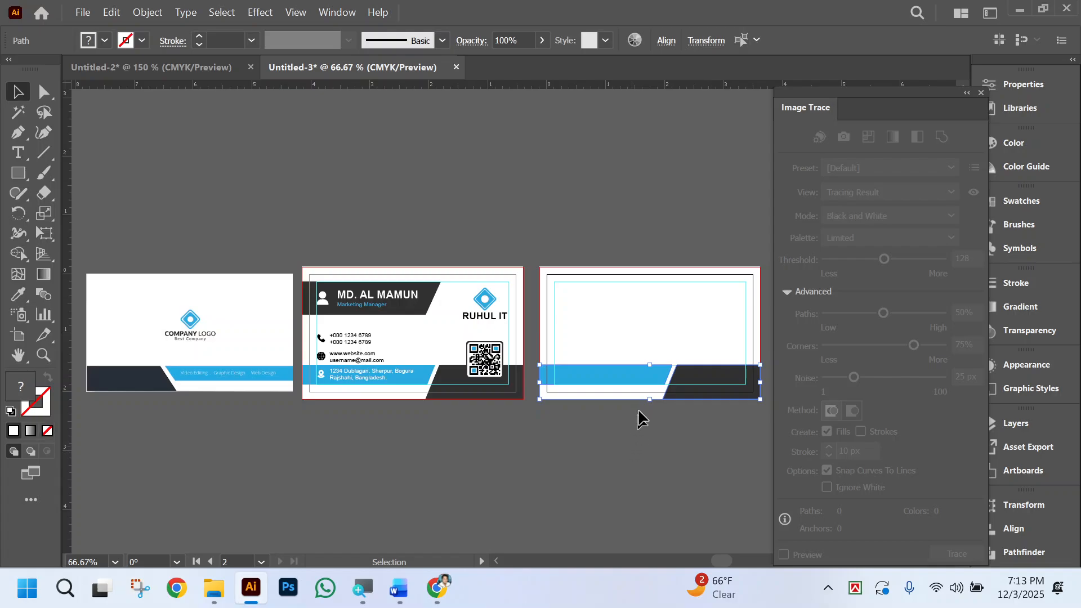
# Reflect the pasted bottom shapes on the second artboard across the vertical axis.
pyautogui.rightClick(683, 386)
pyautogui.moveTo(777, 461)
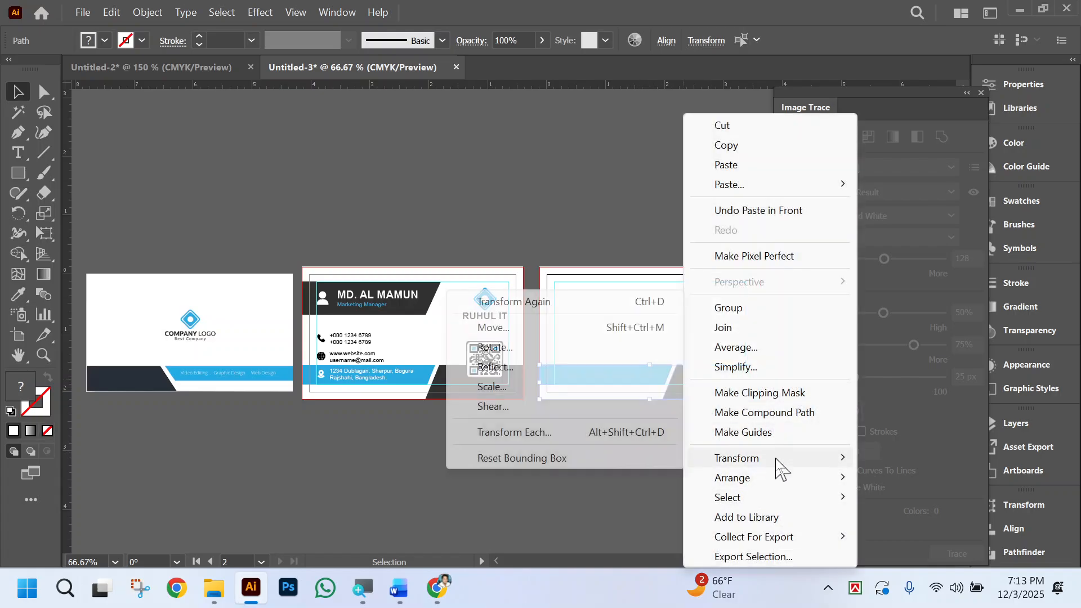
pyautogui.click(517, 369)
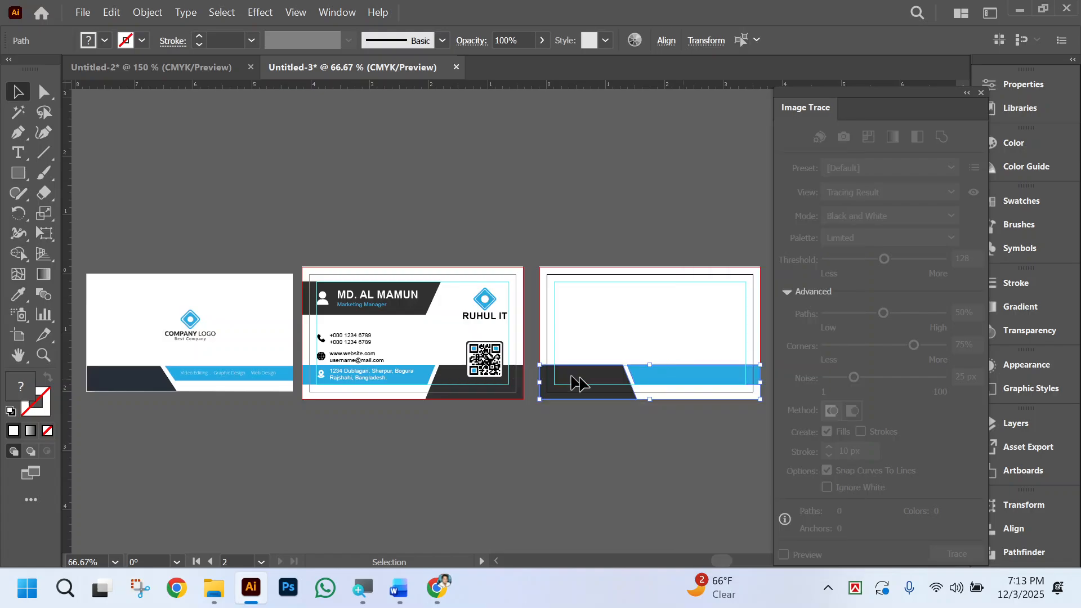
pyautogui.click(547, 400)
pyautogui.press('a')
pyautogui.hscroll(-3, 557, 457)
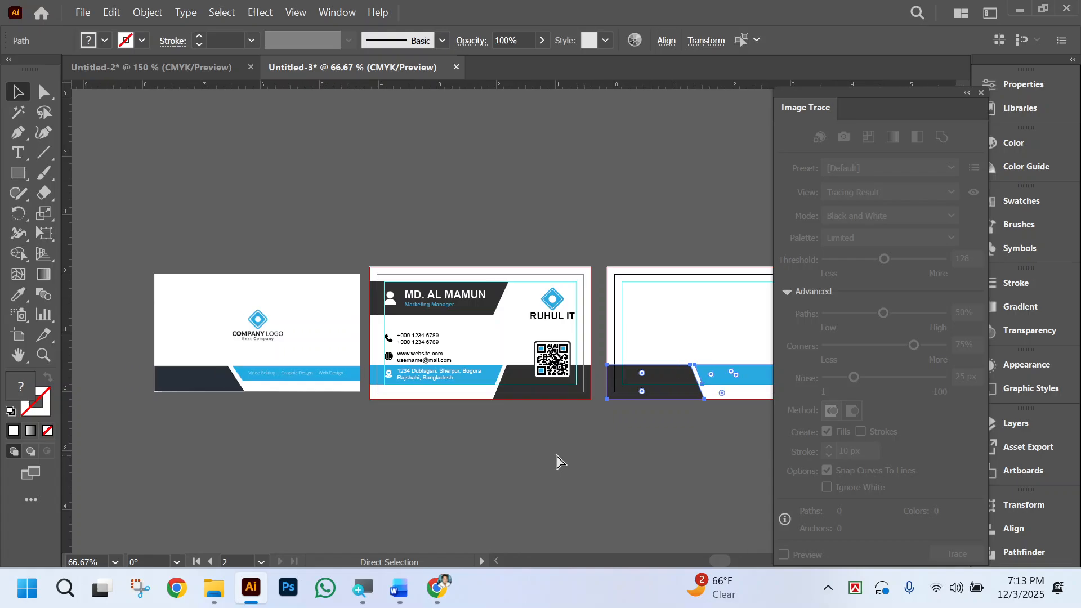
pyautogui.hscroll(2, 557, 458)
pyautogui.press('v')
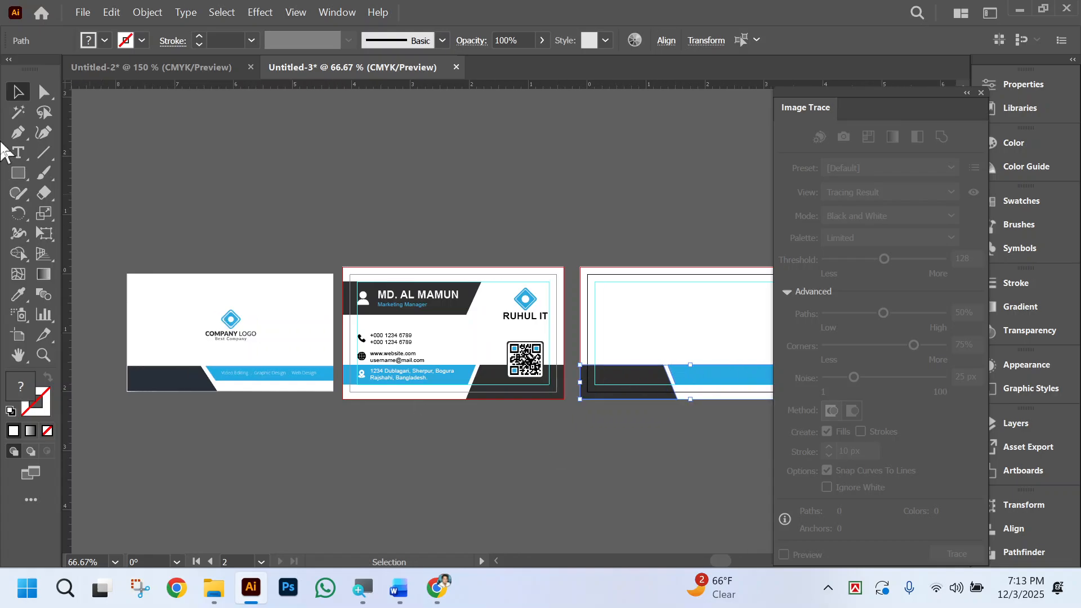
pyautogui.click(48, 87)
pyautogui.click(337, 210)
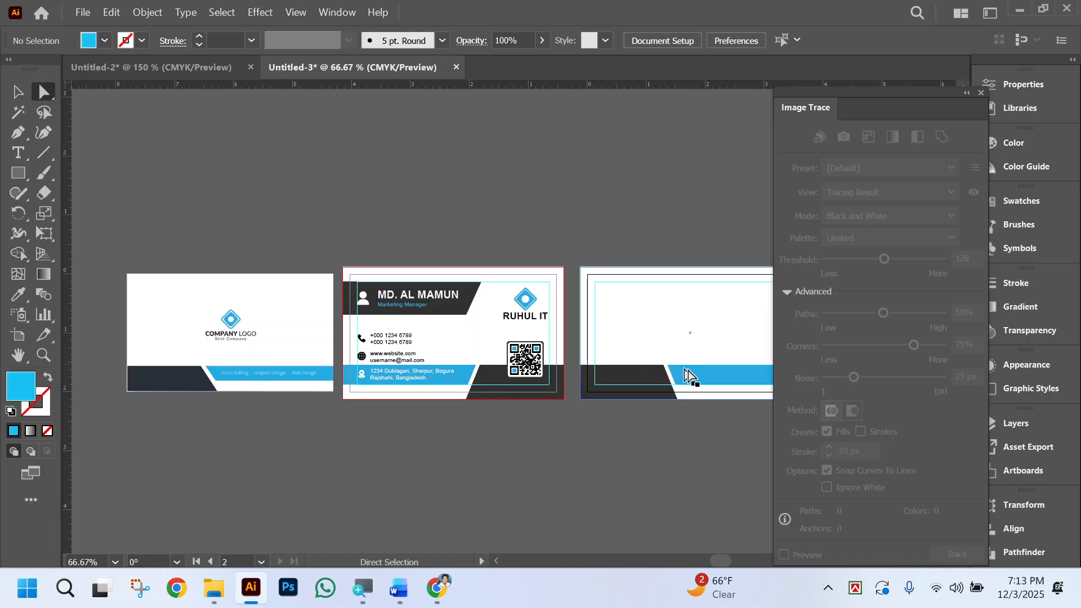
pyautogui.hscroll(1, 704, 383)
pyautogui.hscroll(2, 704, 383)
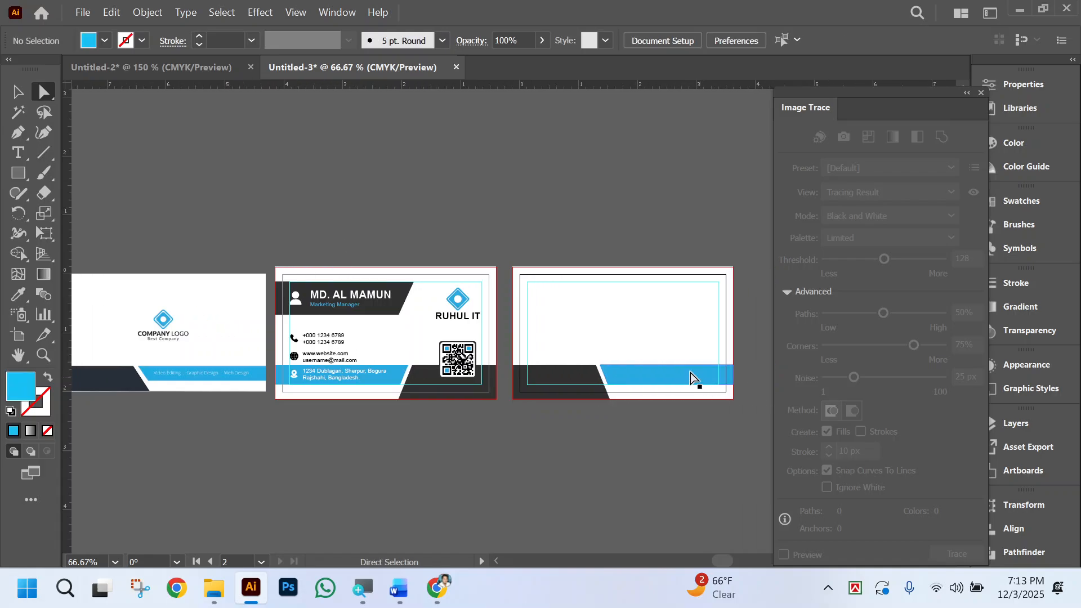
# Isolate the logo and QR code group on the front card, copy only the RUHUL IT logo, and leave isolation.
pyautogui.click(17, 92)
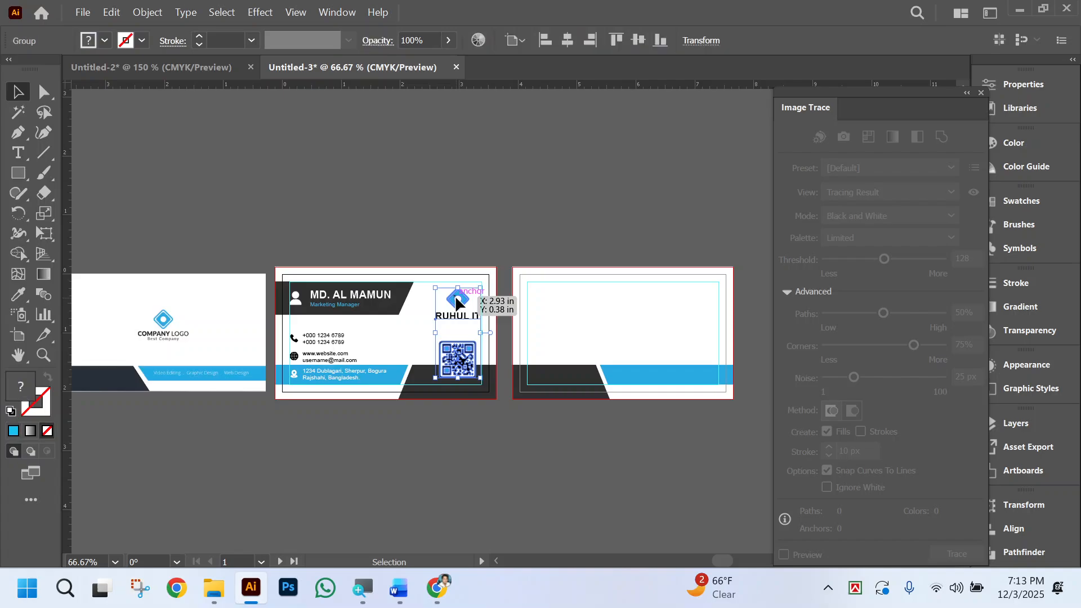
pyautogui.doubleClick(457, 302)
pyautogui.click(456, 303)
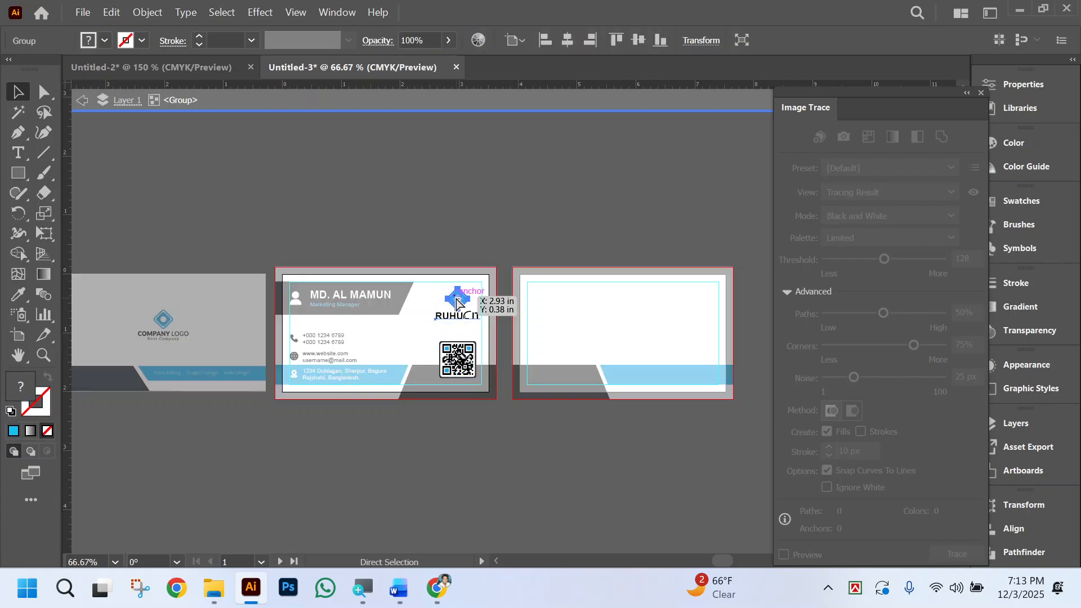
pyautogui.doubleClick(616, 239)
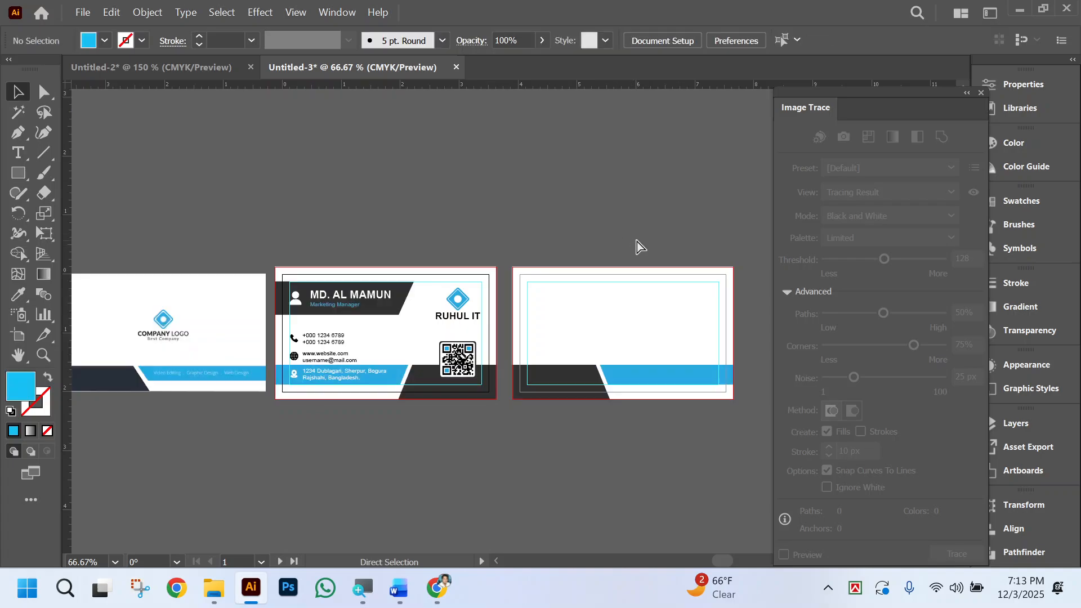
# Paste the RUHUL IT logo onto the second artboard, the card's back side.
pyautogui.hscroll(2, 636, 242)
pyautogui.hotkey('ctrl', 'space')
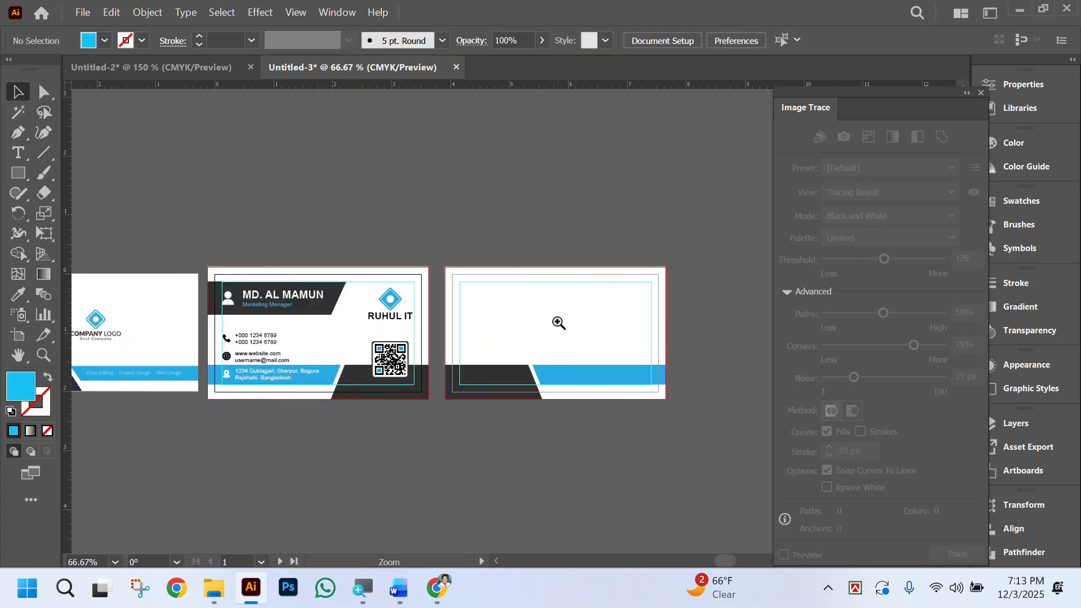
pyautogui.hotkey('ctrl', '0')
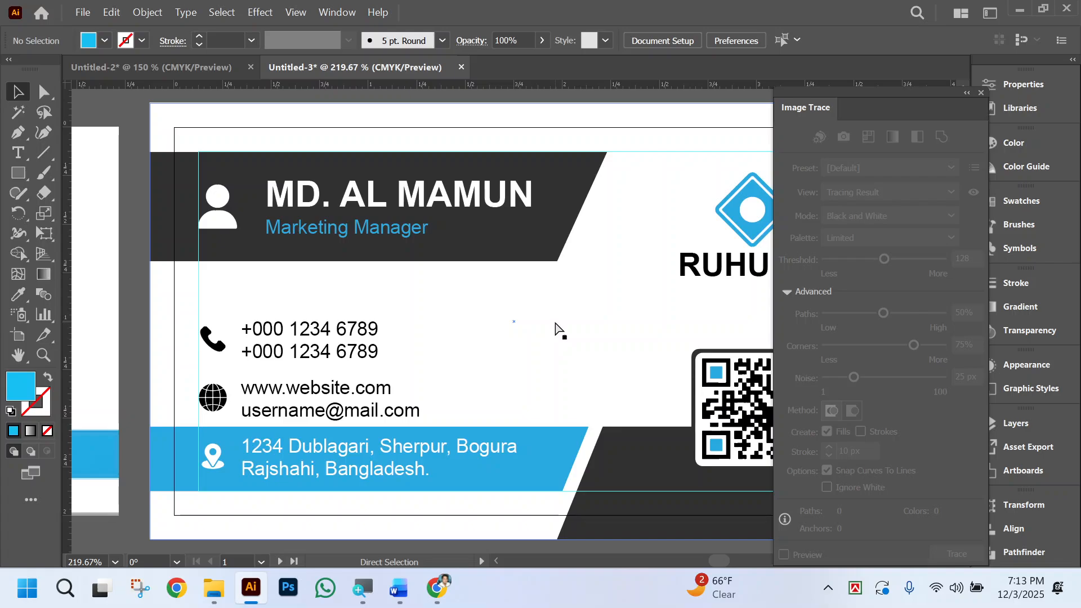
pyautogui.hotkey('ctrl', '-')
pyautogui.hotkey('ctrl', '-')
pyautogui.hotkey('ctrl', '-')
pyautogui.hotkey('ctrl', '-')
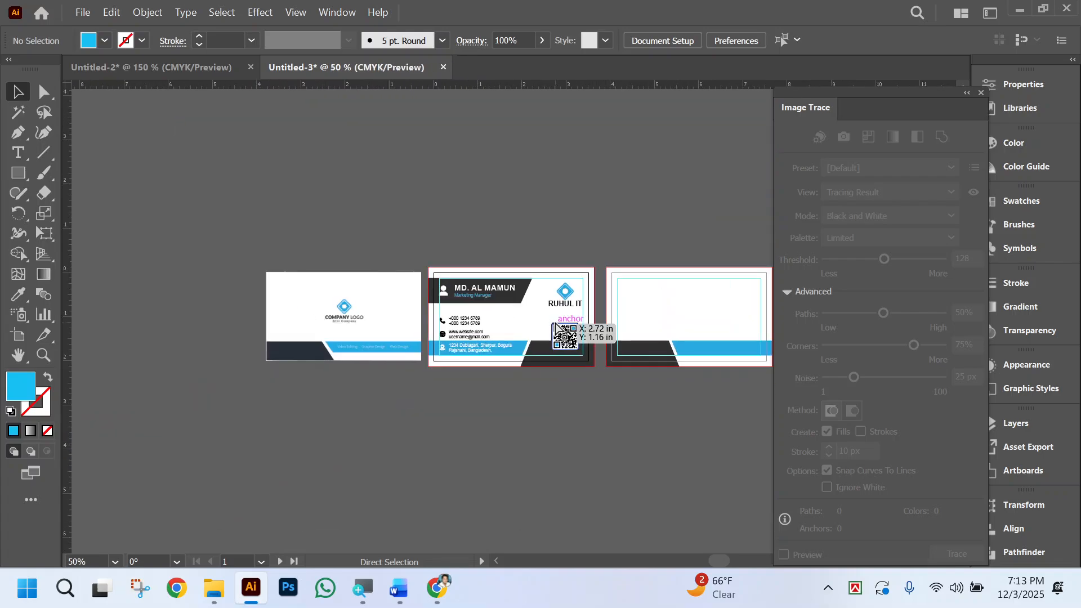
pyautogui.click(687, 317)
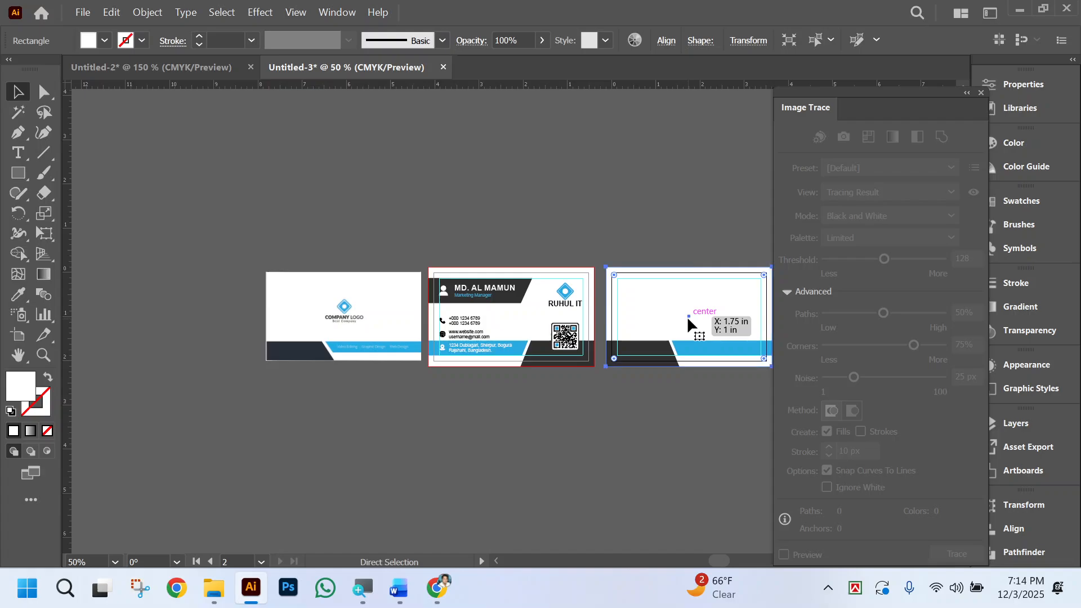
pyautogui.hotkey('ctrl', '0')
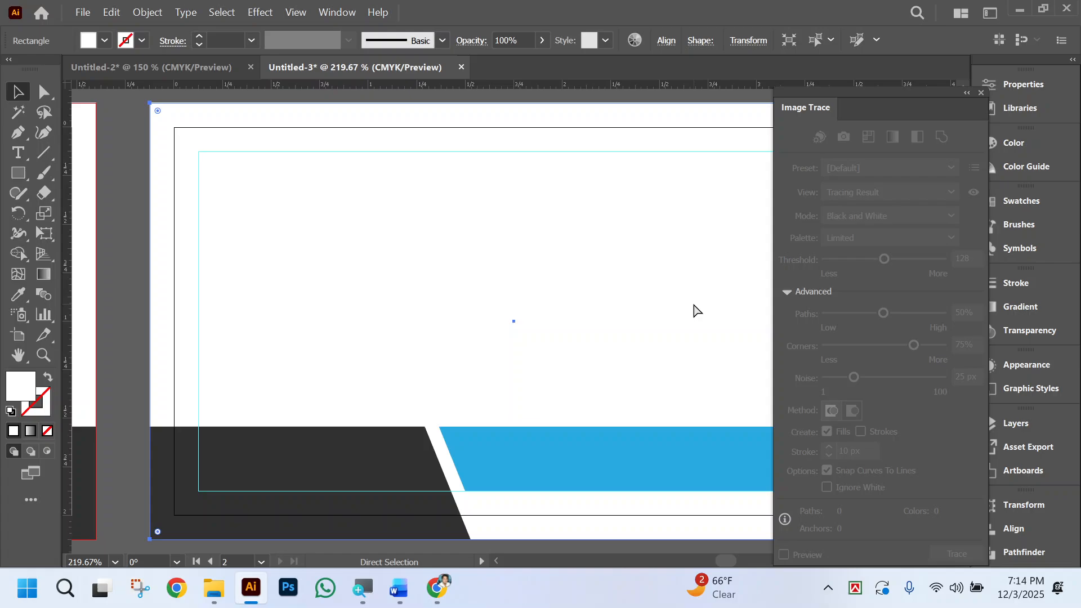
pyautogui.hotkey('ctrl', 'v')
pyautogui.click(626, 285)
# Enlarge the pasted RUHUL IT logo proportionally and center it horizontally on the back card.
pyautogui.hotkey('ctrl', '-')
pyautogui.hotkey('ctrl', '-')
pyautogui.hotkey('ctrl', '-')
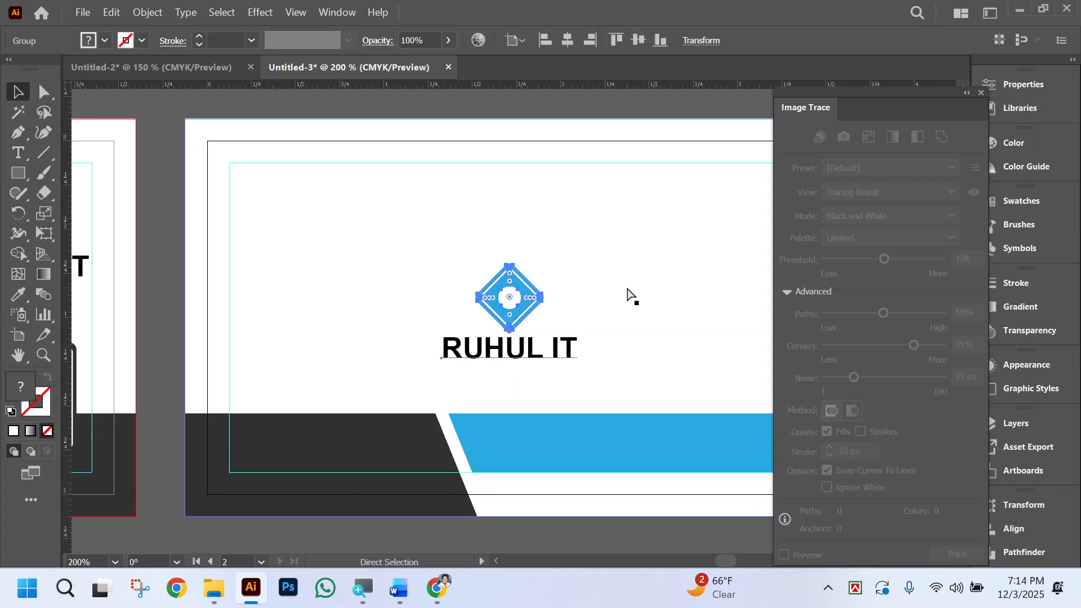
pyautogui.click(568, 40)
pyautogui.moveTo(517, 299); pyautogui.dragTo(518, 283)
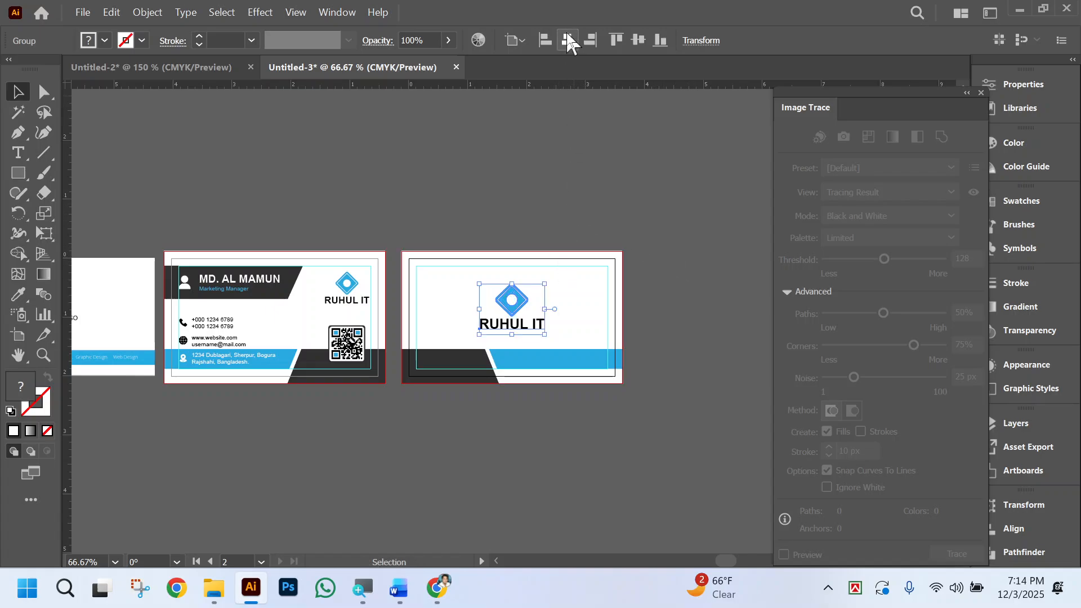
# Nudge the RUHUL IT logo slightly upward on the back card and deselect it.
pyautogui.press('Up')
pyautogui.press('Up')
pyautogui.press('Up')
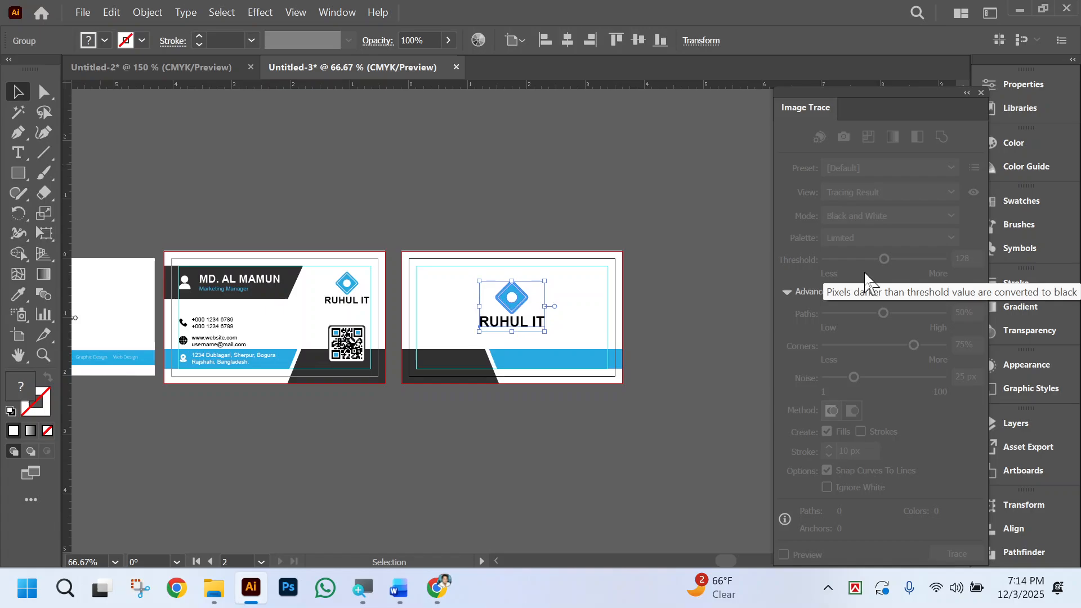
pyautogui.click(652, 408)
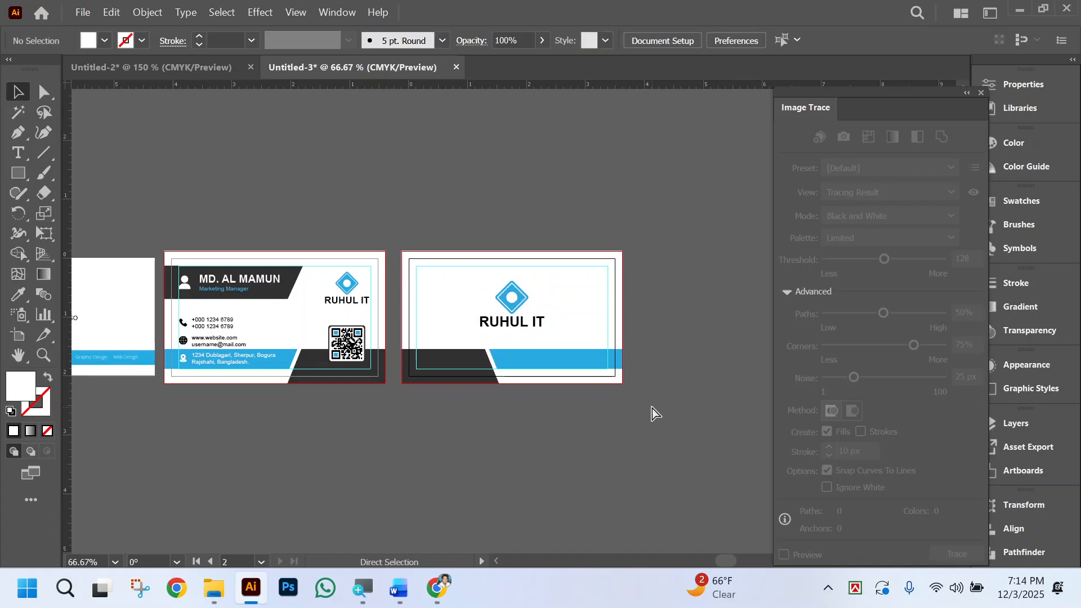
# Vertically center the back card's RUHUL IT logo against a temporary rectangle spanning from the card's top edge to the blue band, and delete the rectangle.
pyautogui.hscroll(-2, 652, 408)
pyautogui.click(18, 173)
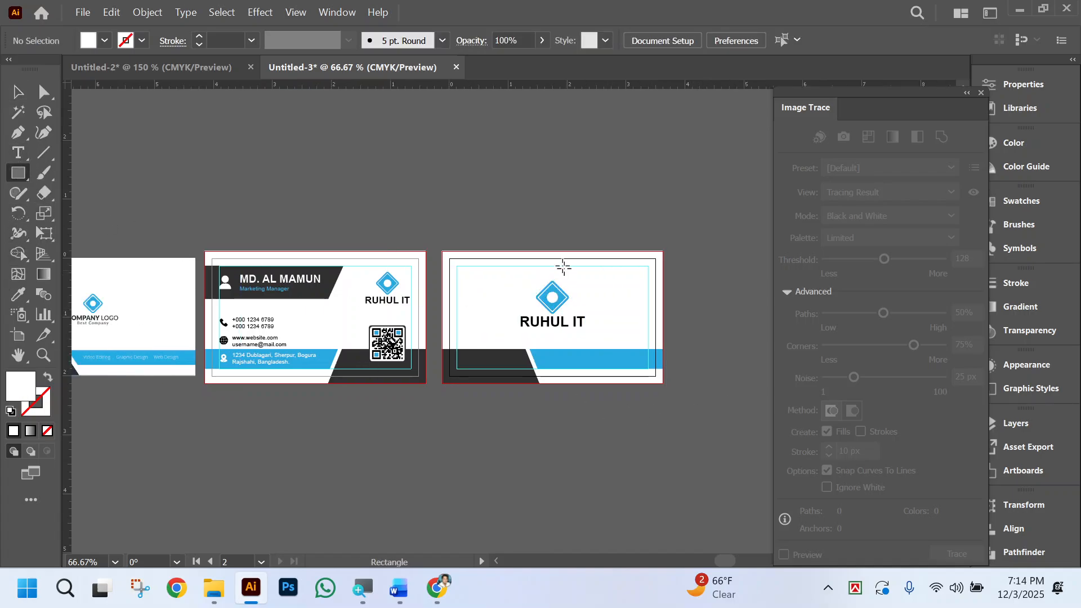
pyautogui.moveTo(558, 258); pyautogui.dragTo(593, 347)
pyautogui.click(18, 91)
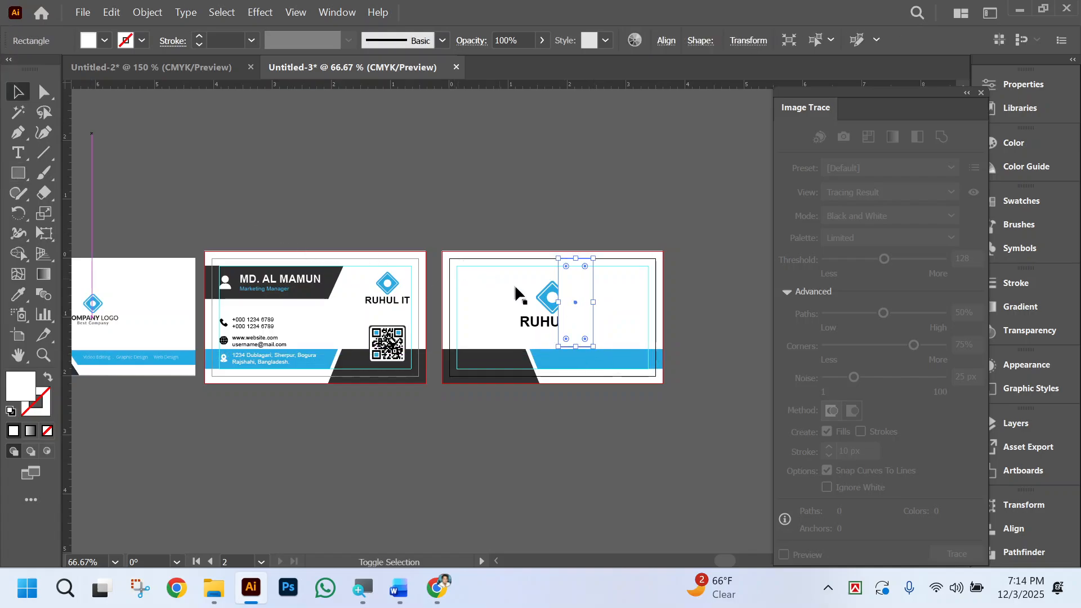
pyautogui.keyDown('shift'); pyautogui.click(542, 301); pyautogui.keyUp('shift')
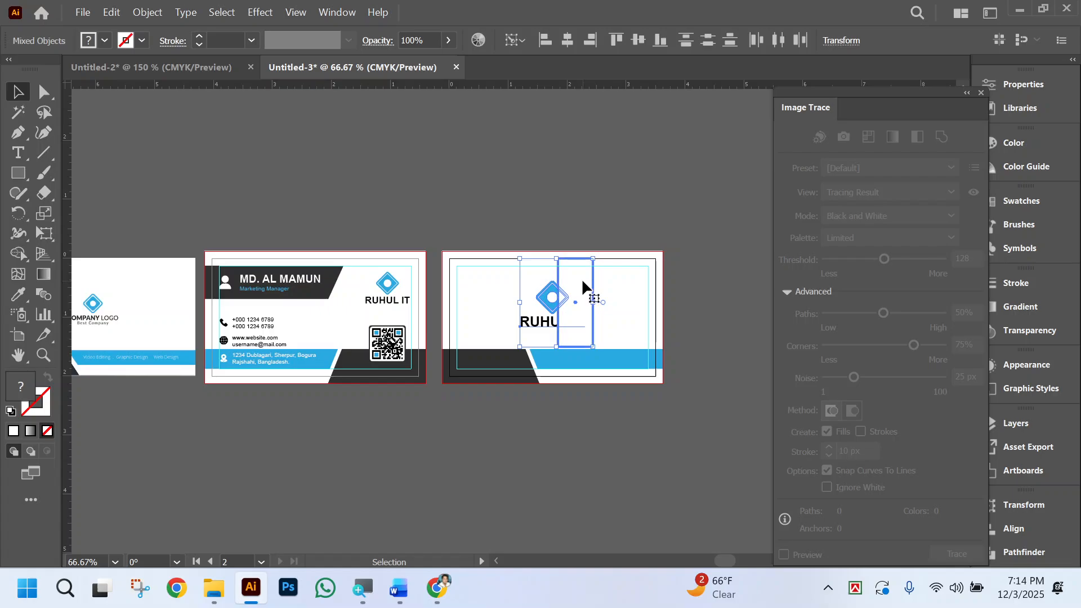
pyautogui.click(639, 40)
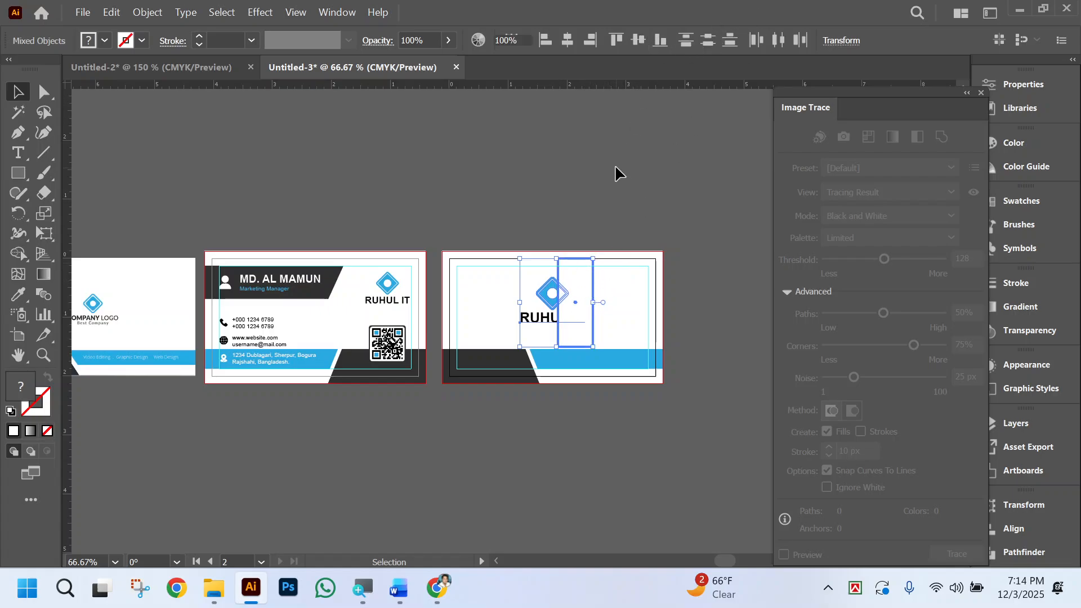
pyautogui.click(578, 297)
pyautogui.press('Delete')
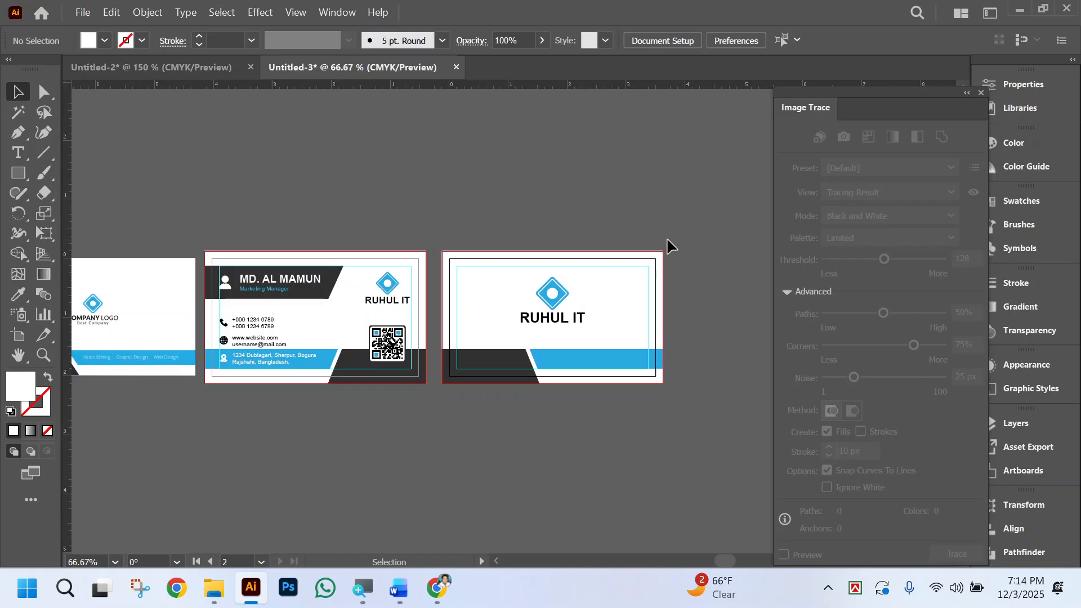
# Delete the reference business card artwork placed beside the front card.
pyautogui.hscroll(-3, 628, 453)
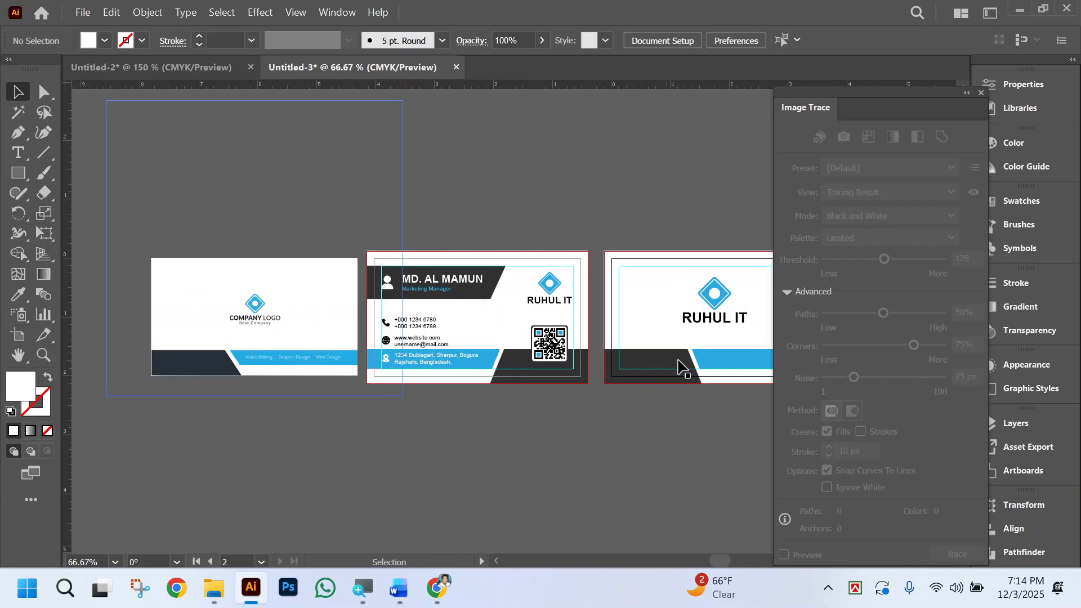
pyautogui.hscroll(1, 686, 435)
pyautogui.hscroll(1, 686, 434)
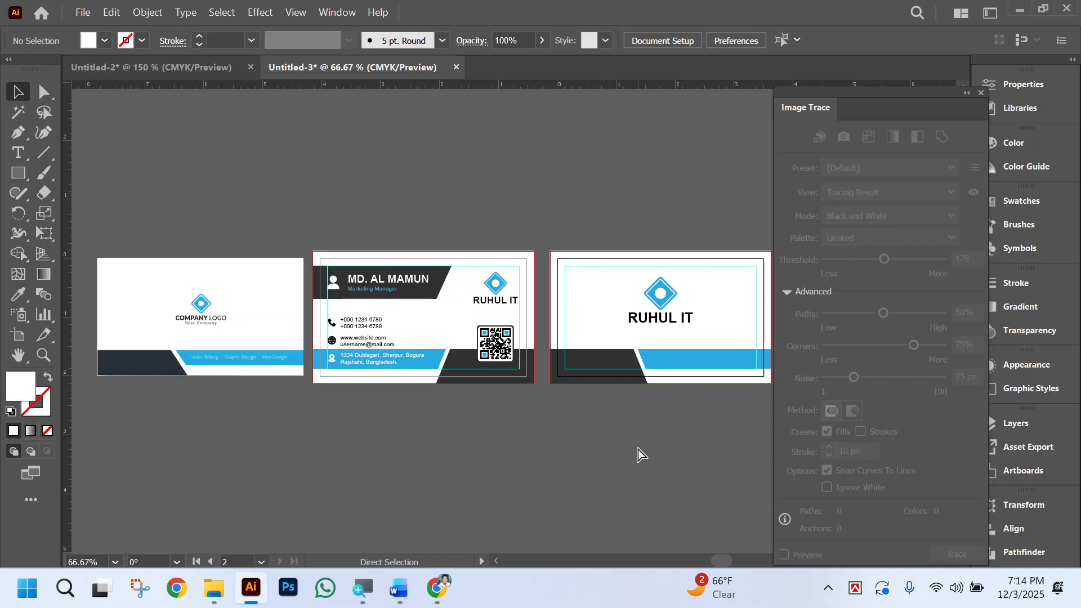
pyautogui.click(184, 319)
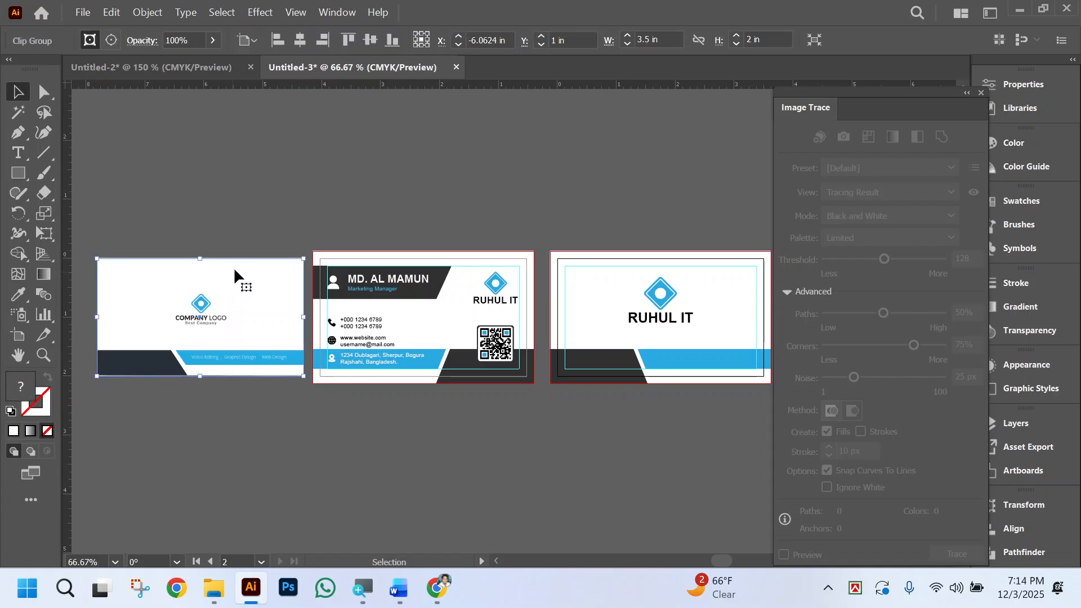
pyautogui.press('Delete')
# Draw a white, strokeless rectangle over the front card, matching the artboard's trim edges corner to corner.
pyautogui.hscroll(4, 383, 453)
pyautogui.keyDown('ctrl'); pyautogui.click(361, 328); pyautogui.keyUp('ctrl')
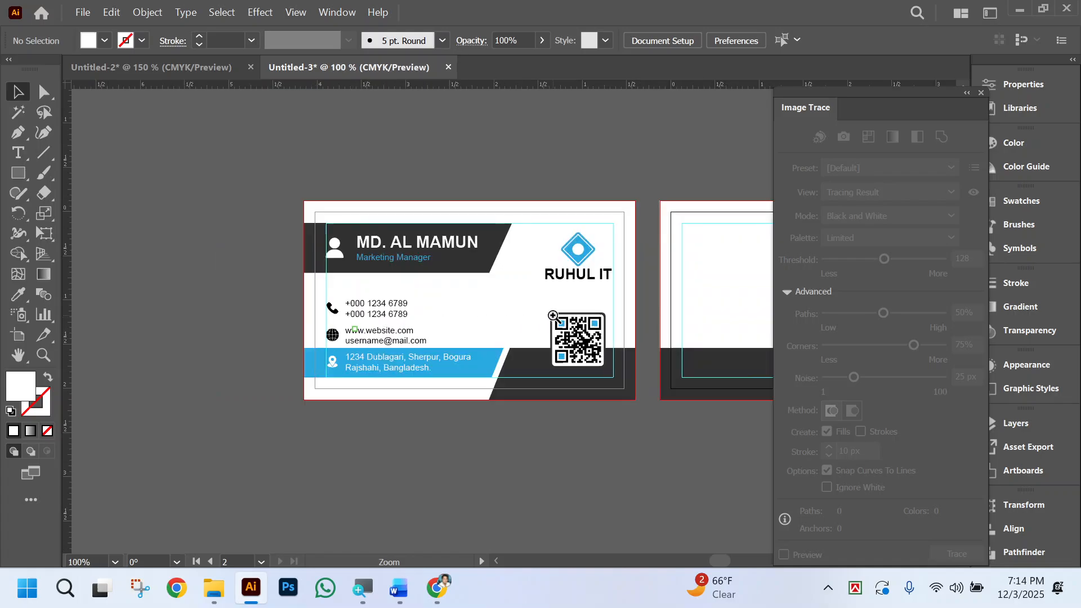
pyautogui.hscroll(1, 538, 467)
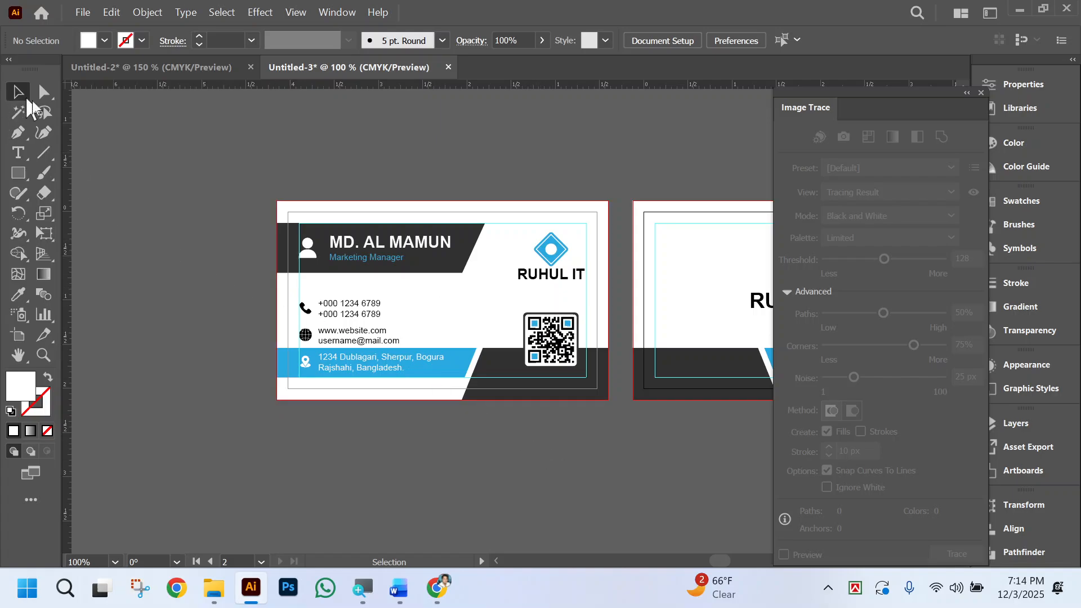
pyautogui.click(19, 173)
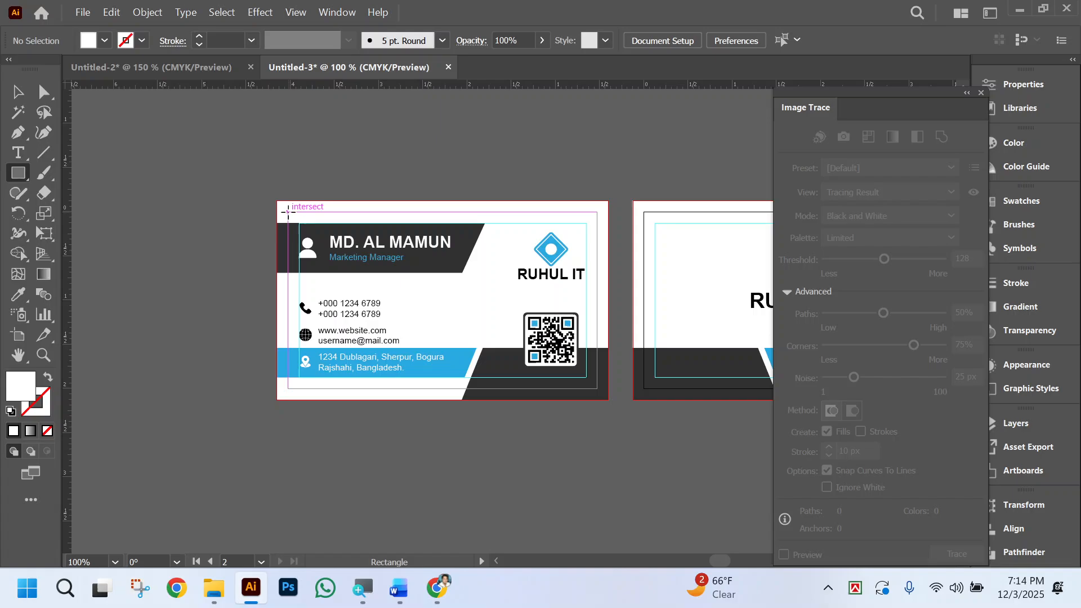
pyautogui.moveTo(288, 213); pyautogui.dragTo(598, 387)
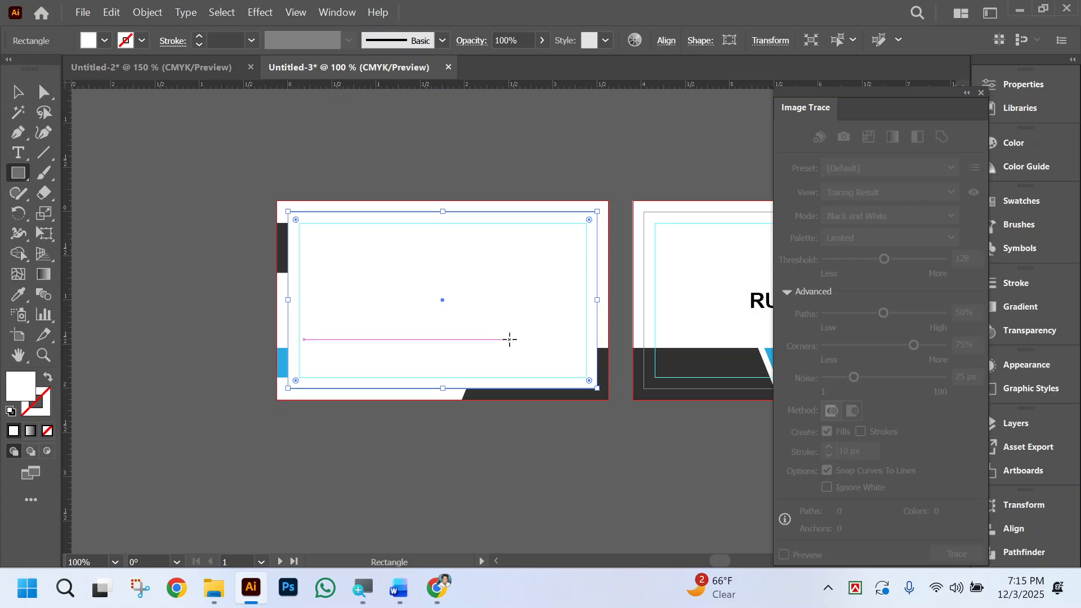
# Select all front card artwork with the covering rectangle, make a clipping mask to trim the bleed, and deselect.
pyautogui.click(17, 92)
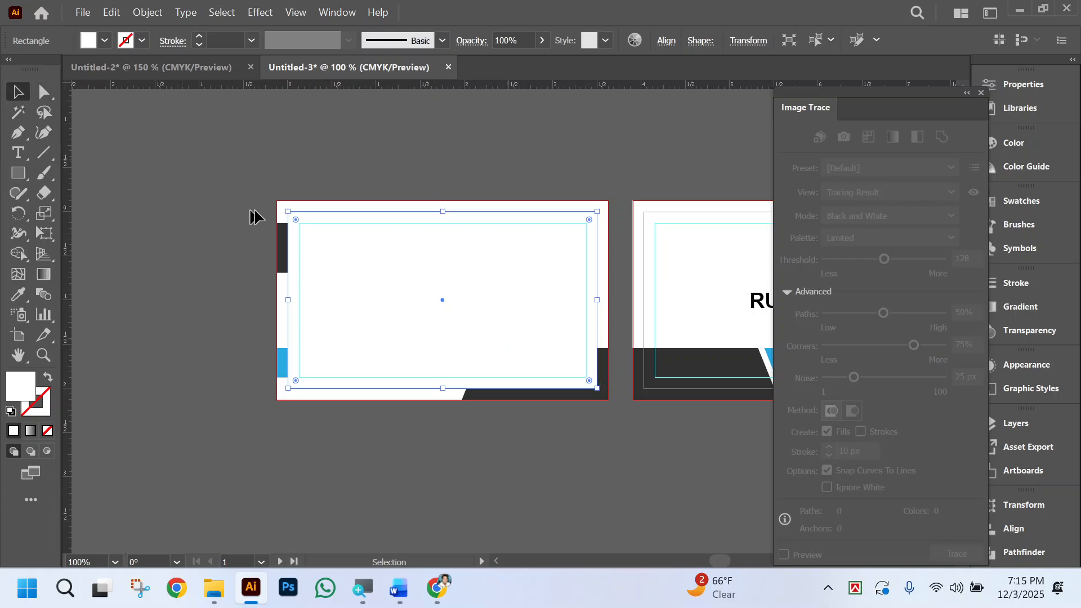
pyautogui.moveTo(244, 172); pyautogui.dragTo(618, 463)
pyautogui.rightClick(474, 293)
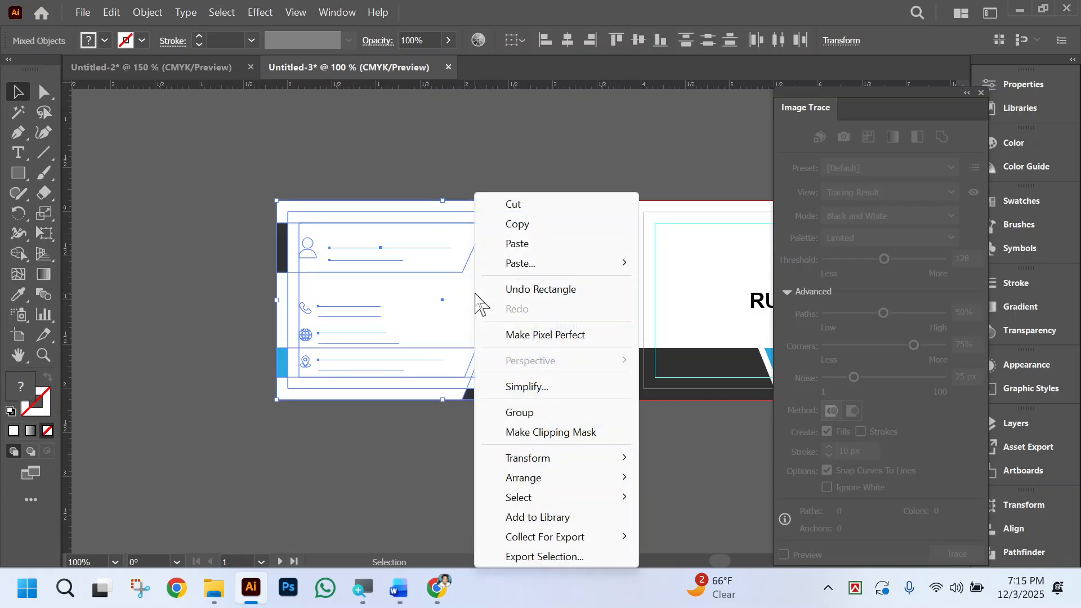
pyautogui.click(582, 432)
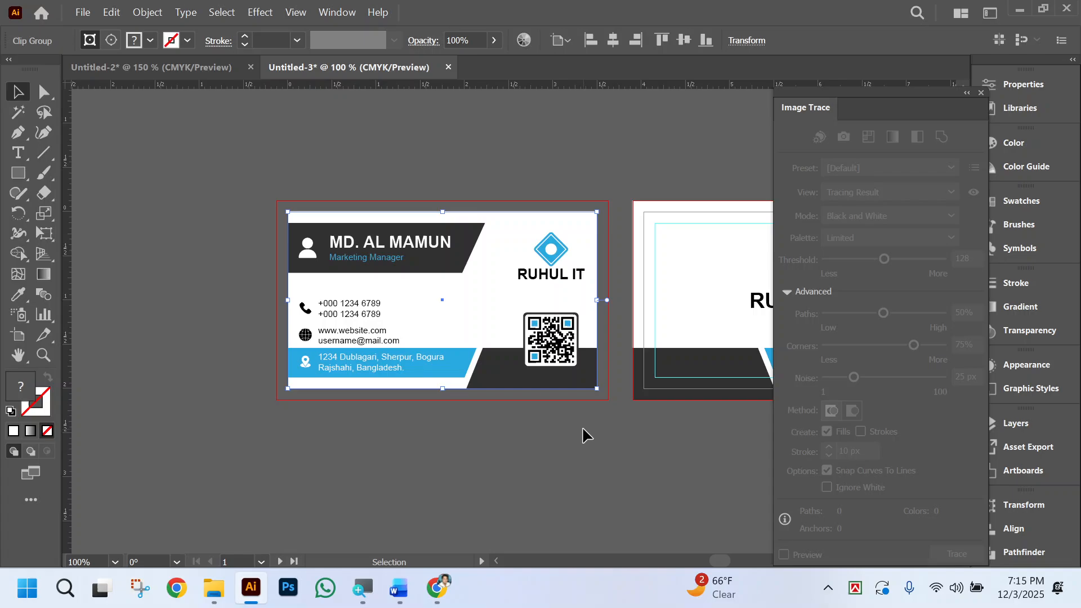
pyautogui.click(539, 432)
# Examine the clipped front card's edges and contents up close and at reduced scale beside the back card.
pyautogui.hscroll(2, 540, 434)
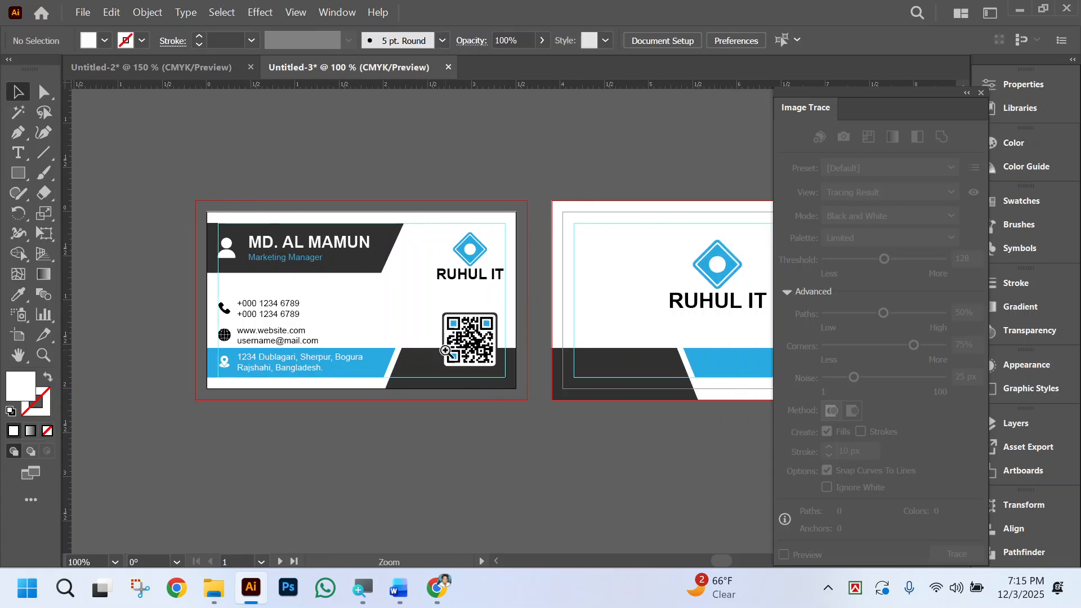
pyautogui.keyDown('ctrl'); pyautogui.click(447, 352); pyautogui.keyUp('ctrl')
pyautogui.hscroll(-2, 462, 319)
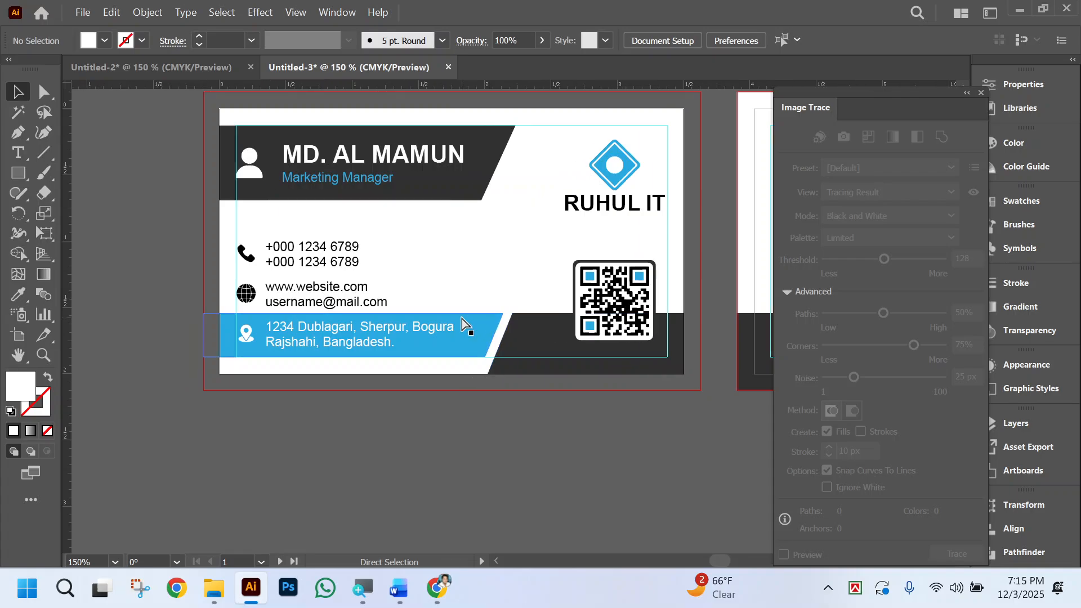
pyautogui.hotkey('ctrl', '-')
pyautogui.hotkey('ctrl', '-')
pyautogui.hotkey('ctrl', '-')
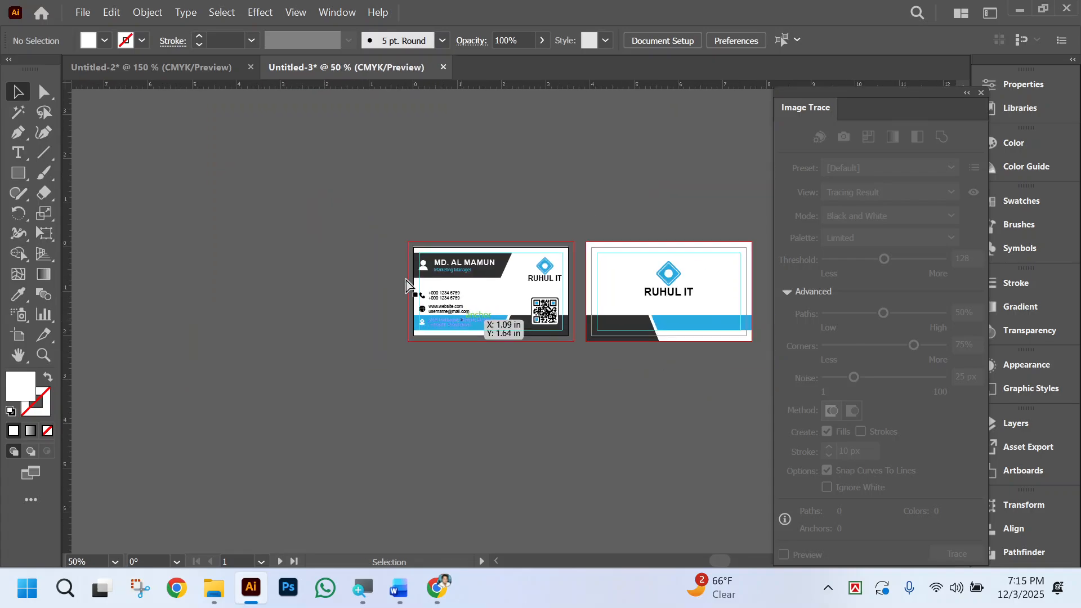
pyautogui.hscroll(-2, 476, 400)
pyautogui.keyDown('ctrl'); pyautogui.click(478, 323); pyautogui.keyUp('ctrl')
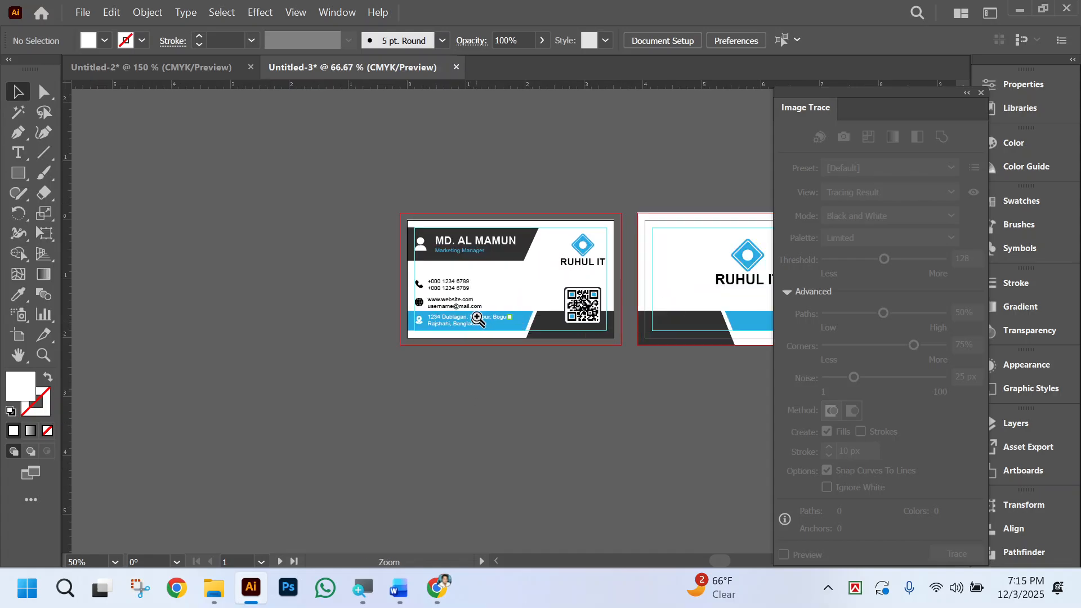
pyautogui.keyDown('ctrl'); pyautogui.click(511, 285); pyautogui.keyUp('ctrl')
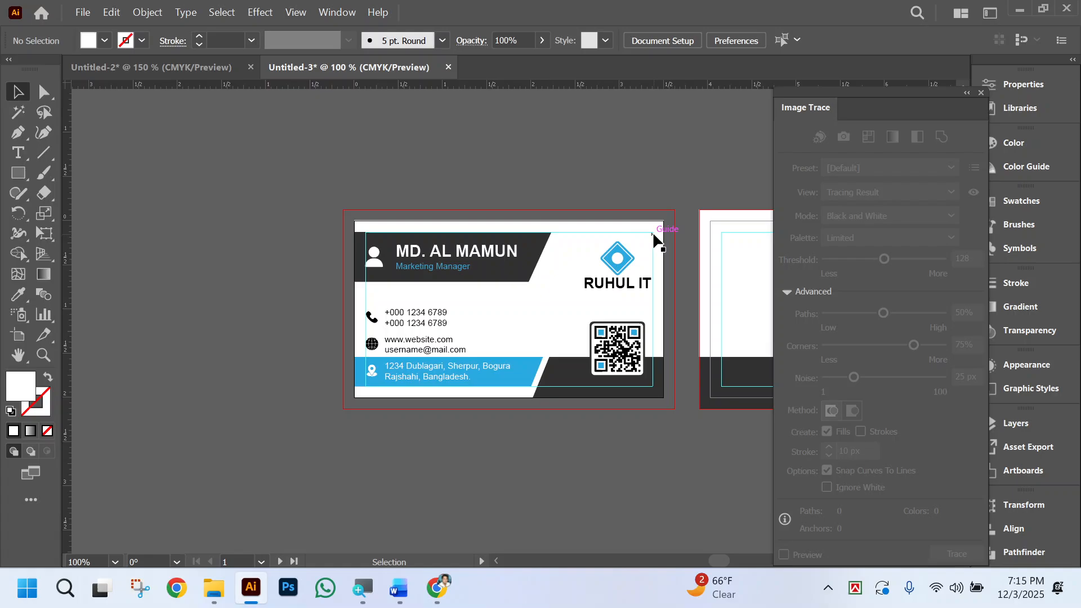
# Hide the guides so both cards display without margin lines.
pyautogui.press('ctrl')
pyautogui.hotkey('ctrl', ';')
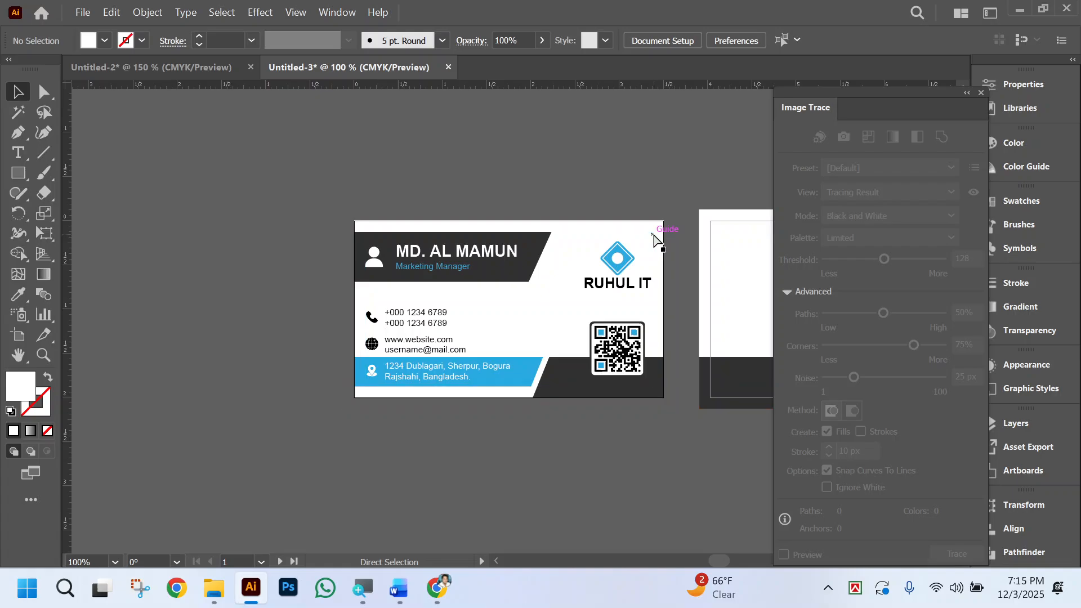
pyautogui.hscroll(5, 258, 309)
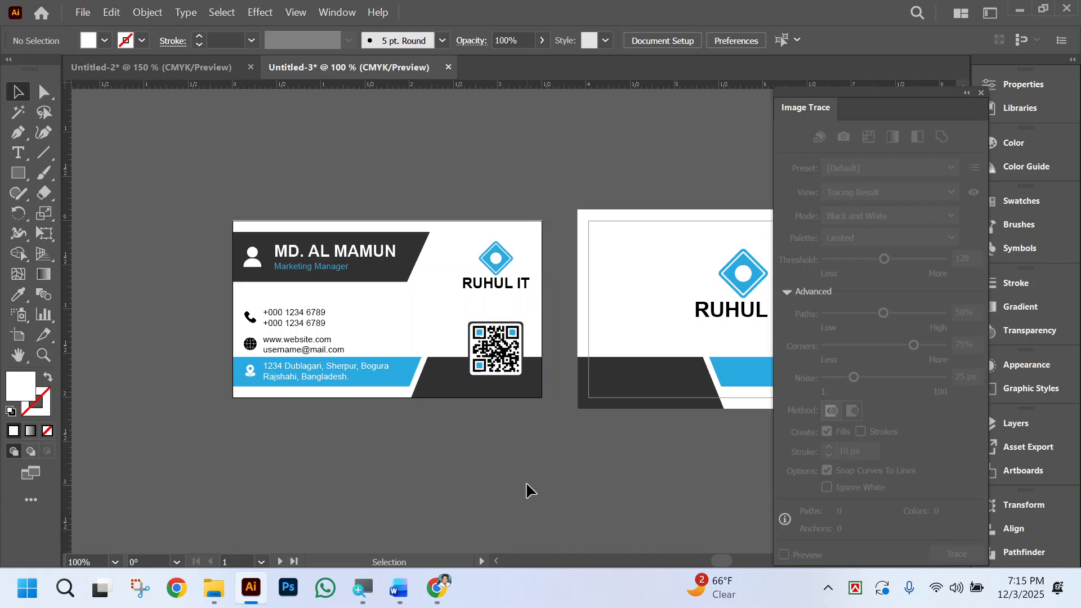
pyautogui.hscroll(5, 526, 482)
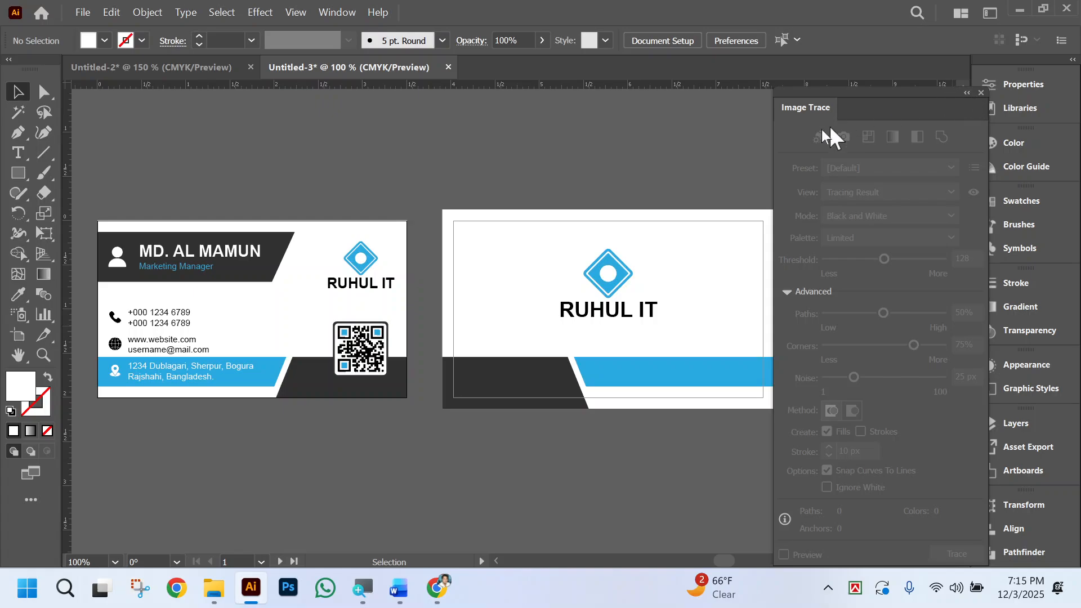
# Draw a white, strokeless rectangle over the back card, matching its artboard's trim edges corner to corner.
pyautogui.click(19, 171)
pyautogui.hscroll(5, 483, 241)
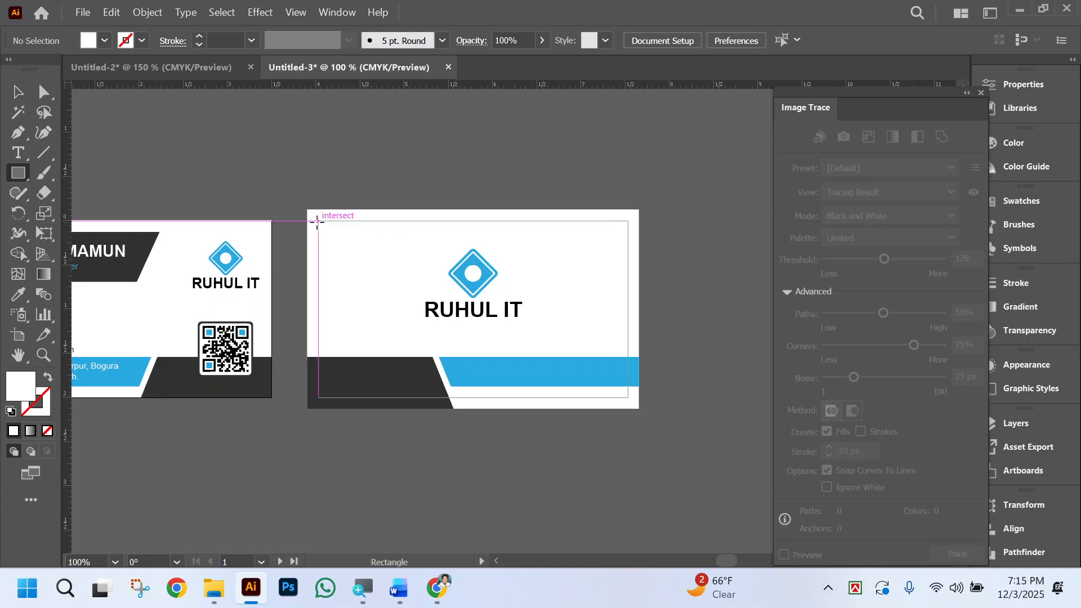
pyautogui.moveTo(317, 222); pyautogui.dragTo(628, 398)
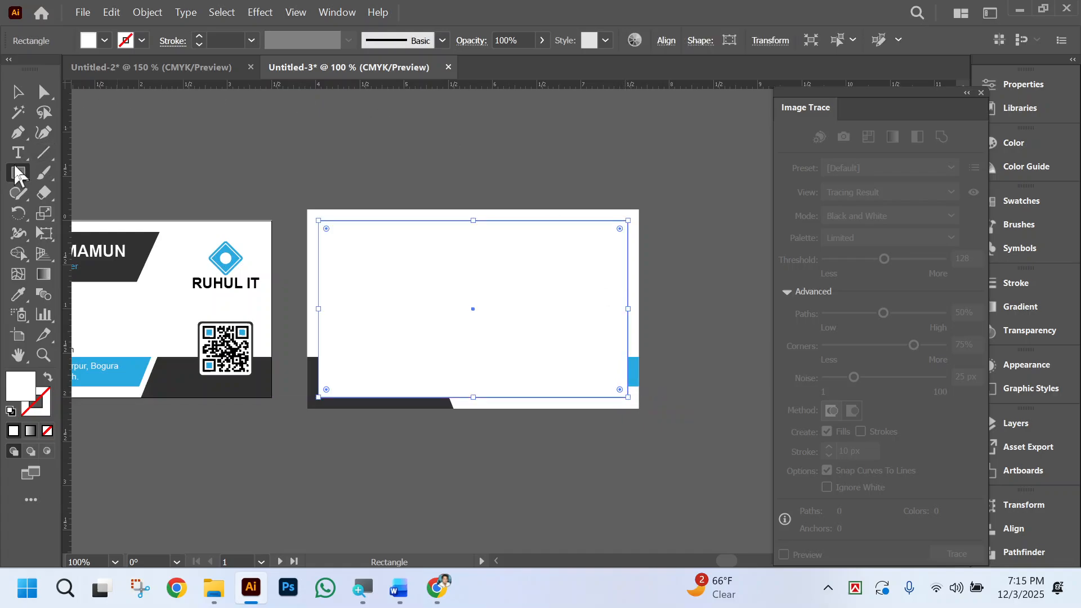
# Select all back card artwork with the covering rectangle and make a clipping mask to trim the bleed.
pyautogui.click(20, 95)
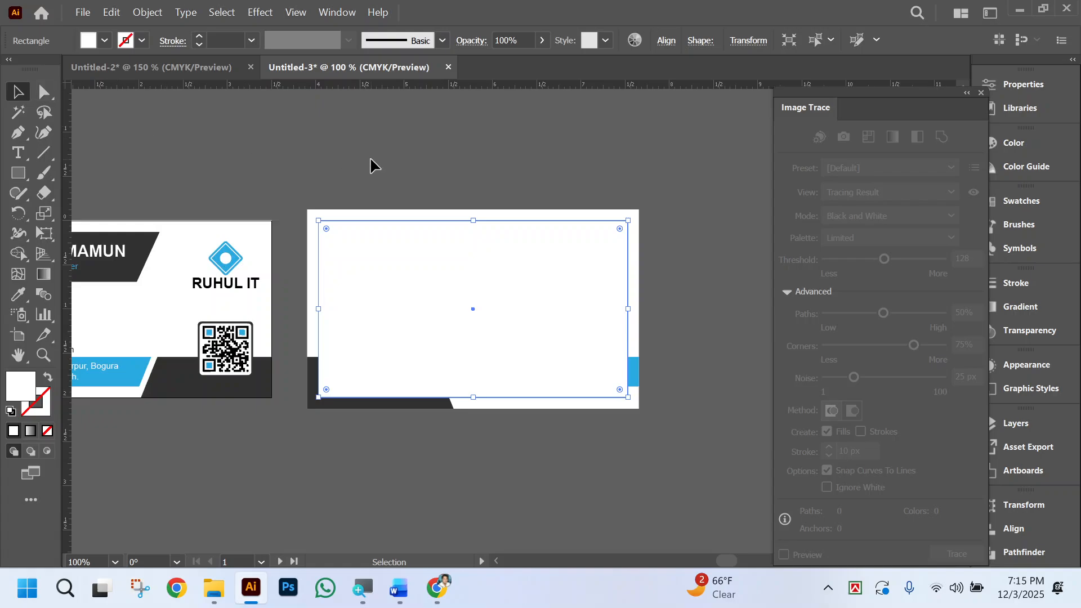
pyautogui.moveTo(374, 167); pyautogui.dragTo(668, 437)
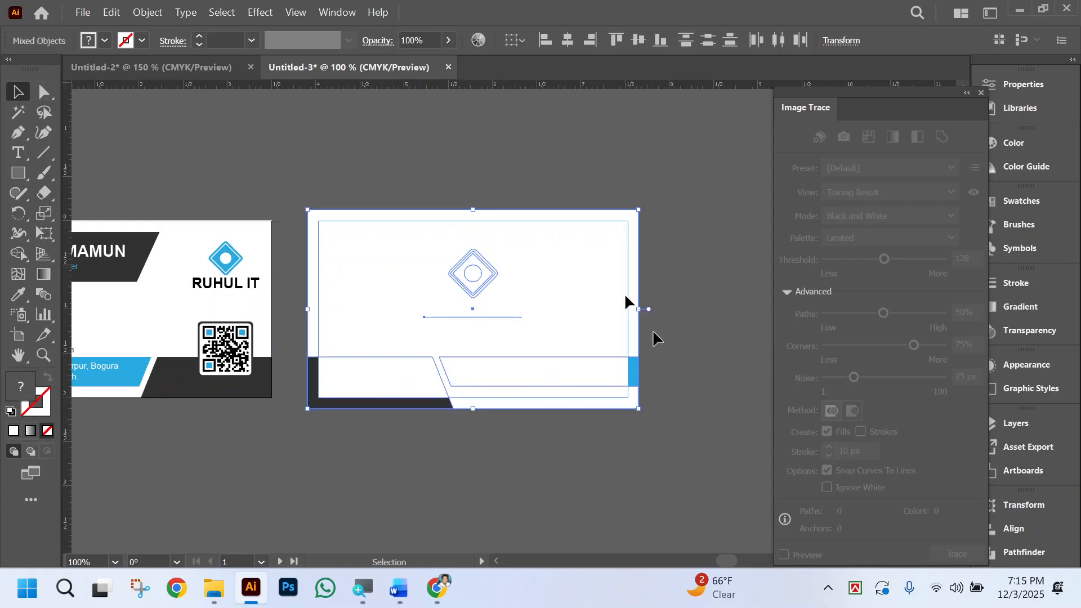
pyautogui.rightClick(559, 291)
pyautogui.click(680, 432)
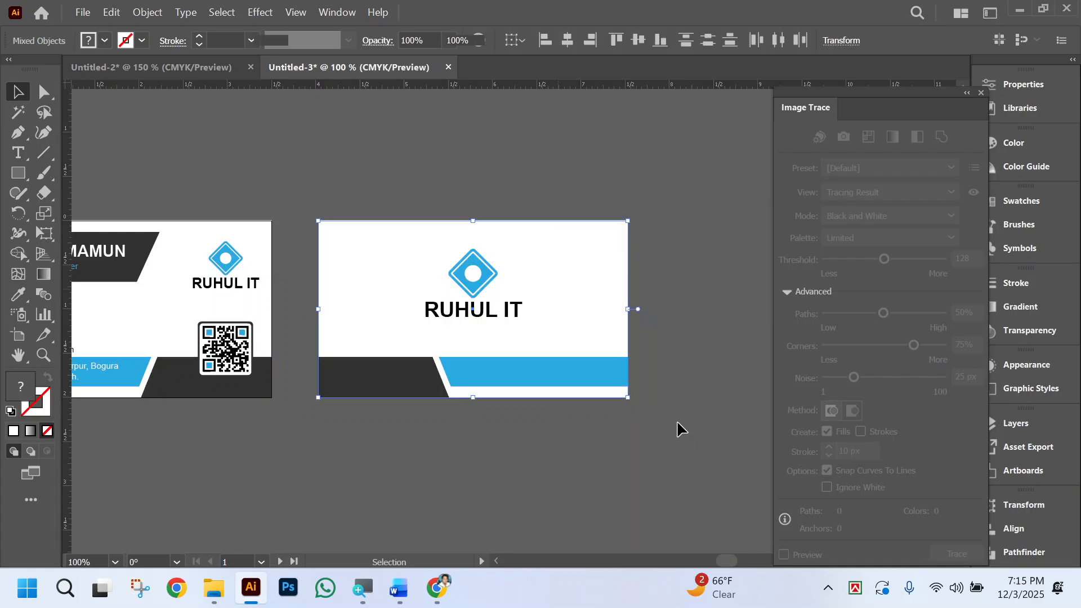